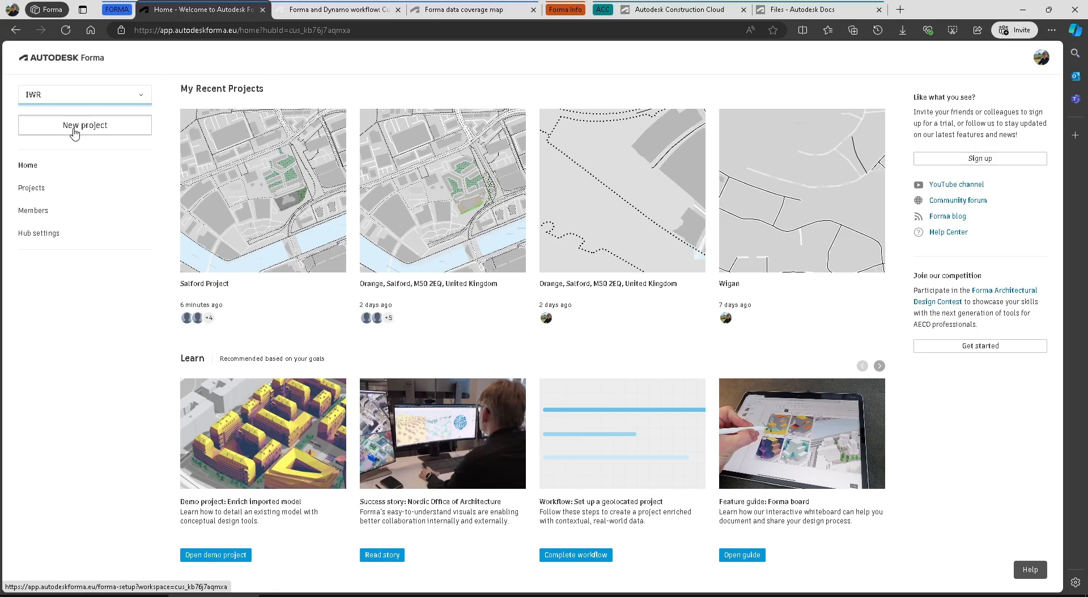
# Start a new project and centre the location map's project area on Salford Quays, west of Manchester
pyautogui.click(73, 130)
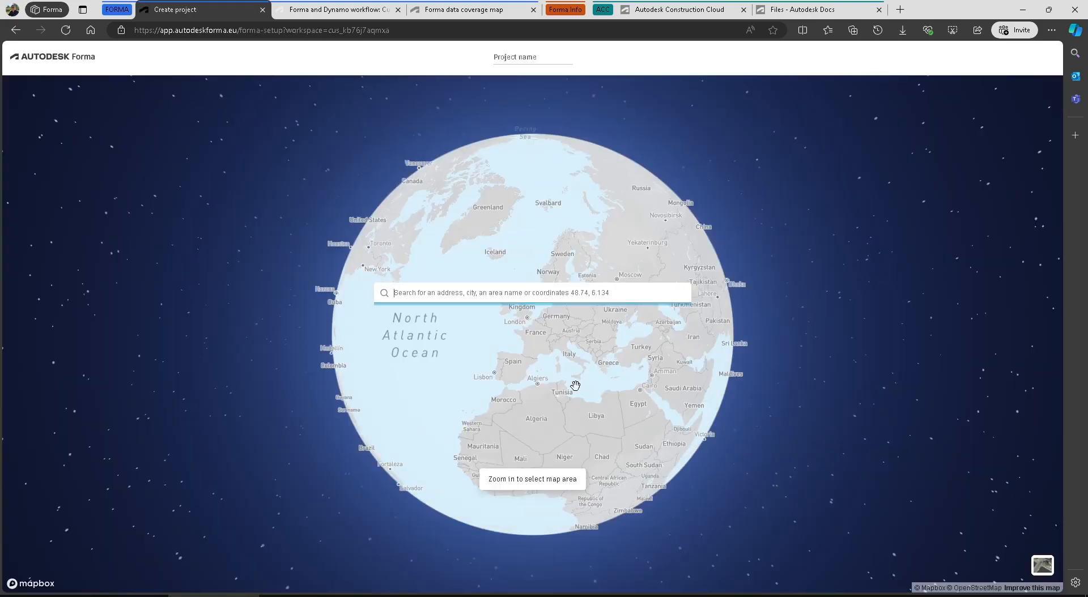
pyautogui.scroll(5, 512, 308)
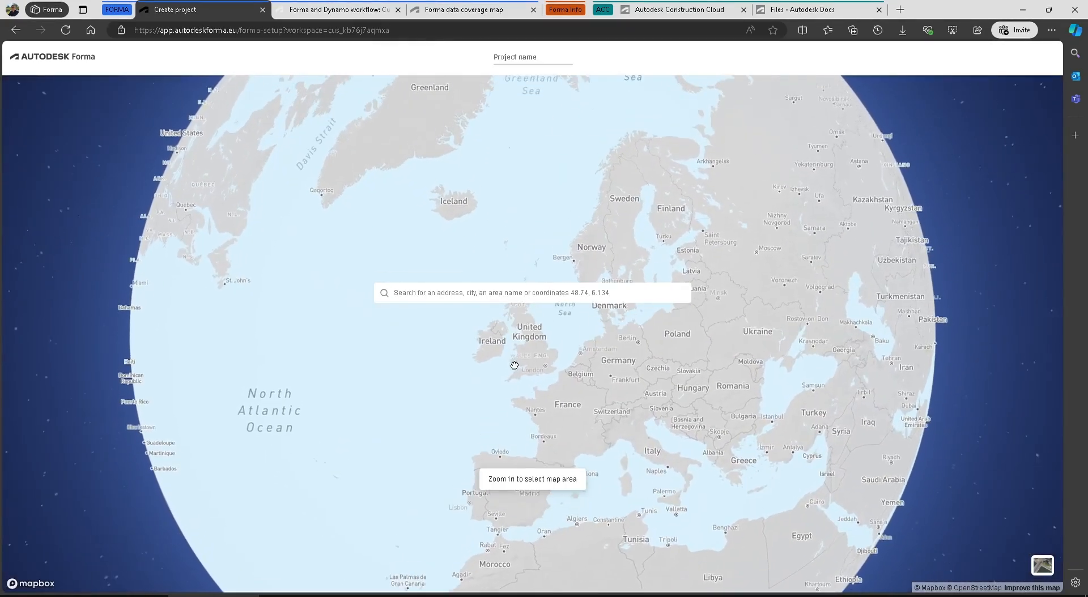
pyautogui.click(507, 298)
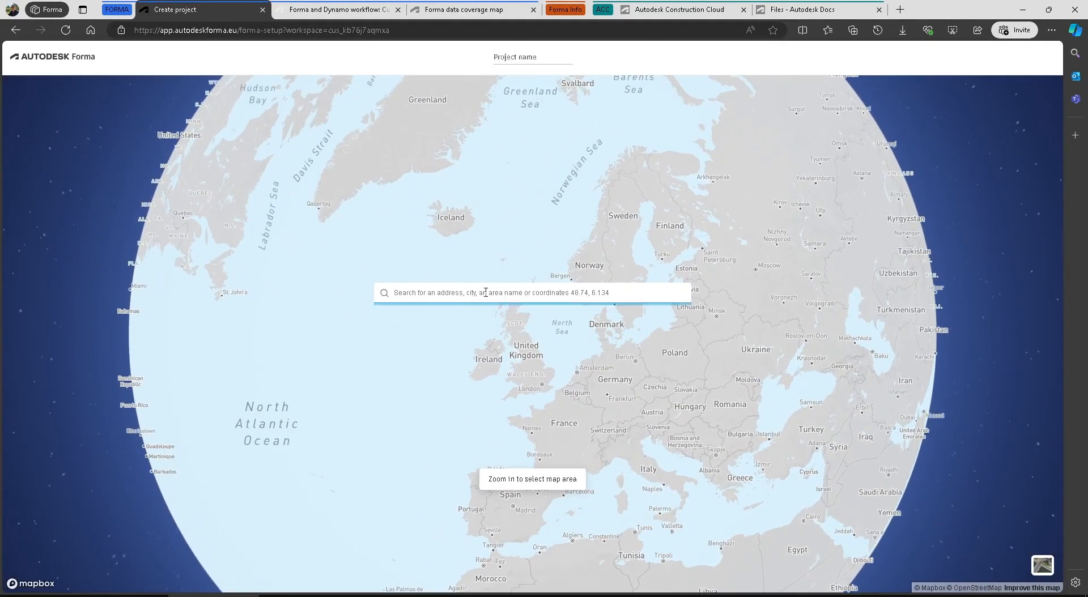
pyautogui.scroll(5, 521, 357)
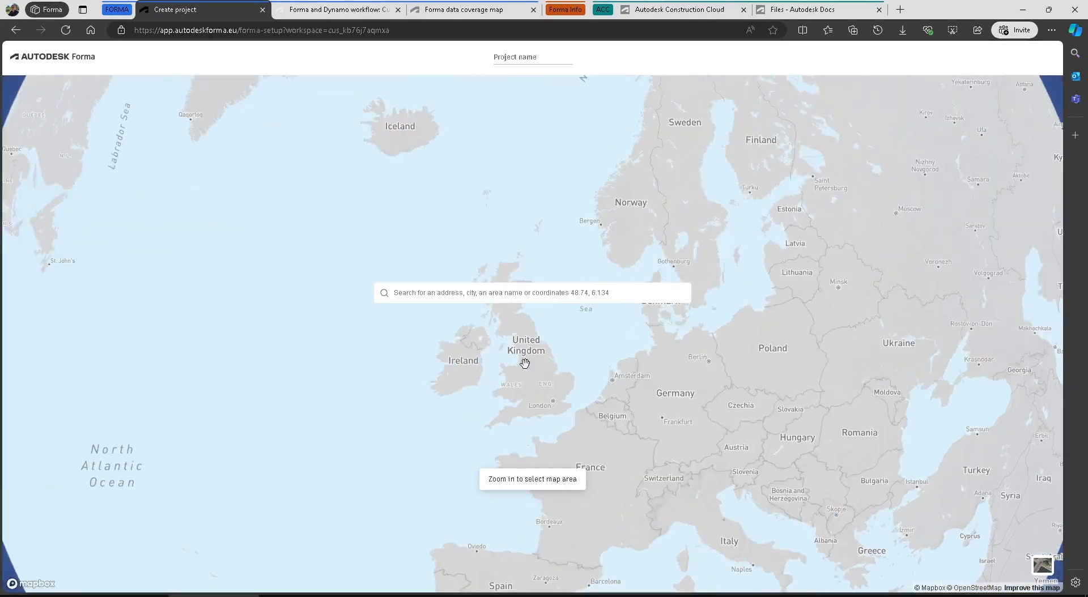
pyautogui.scroll(5, 520, 325)
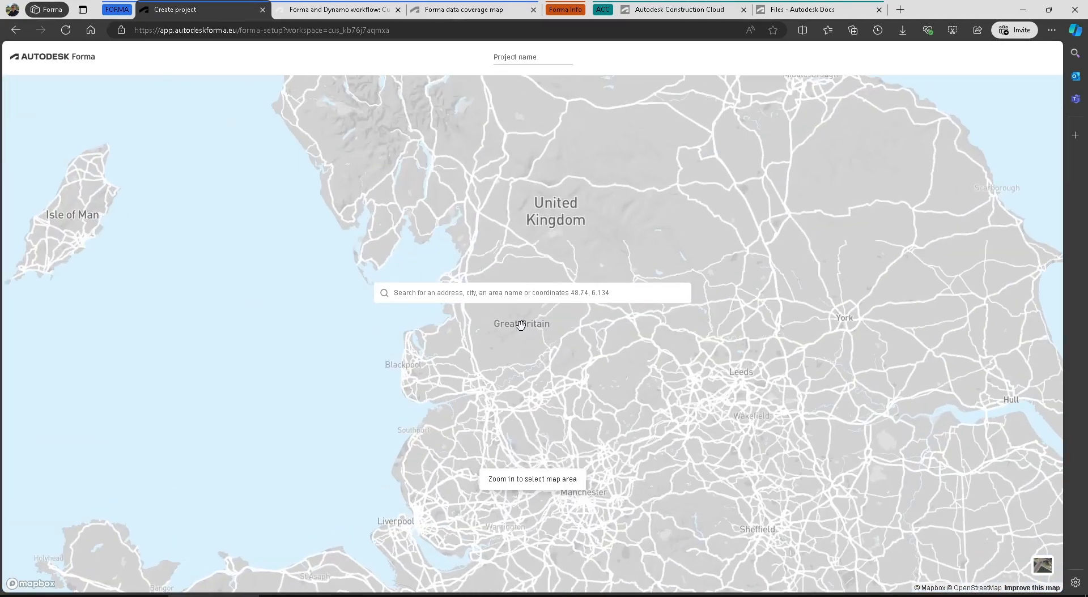
pyautogui.moveTo(546, 373); pyautogui.dragTo(491, 238)
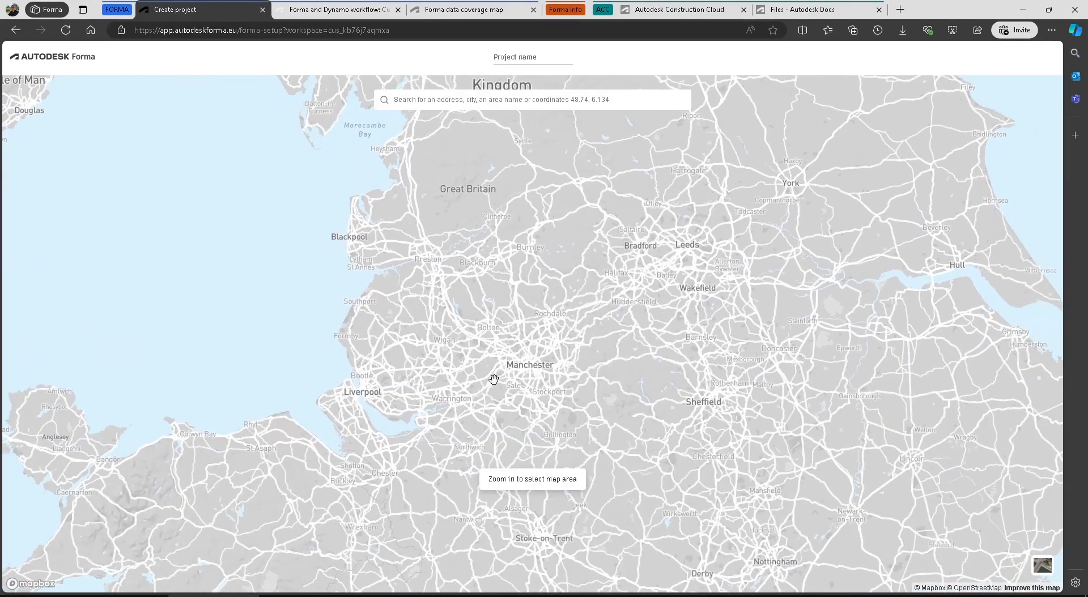
pyautogui.scroll(5, 494, 376)
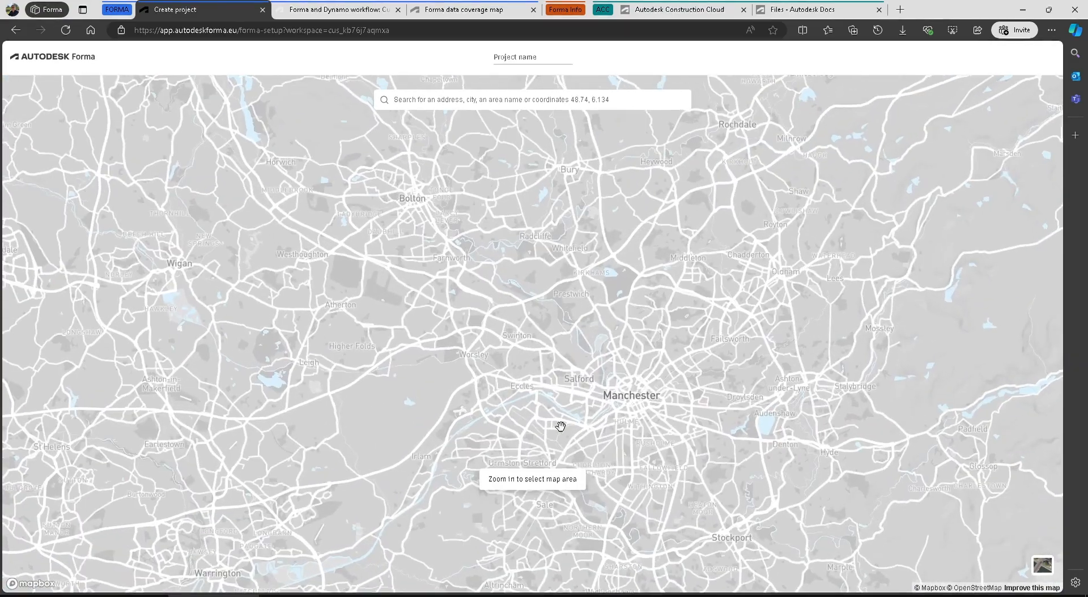
pyautogui.scroll(5, 559, 428)
pyautogui.scroll(3, 608, 428)
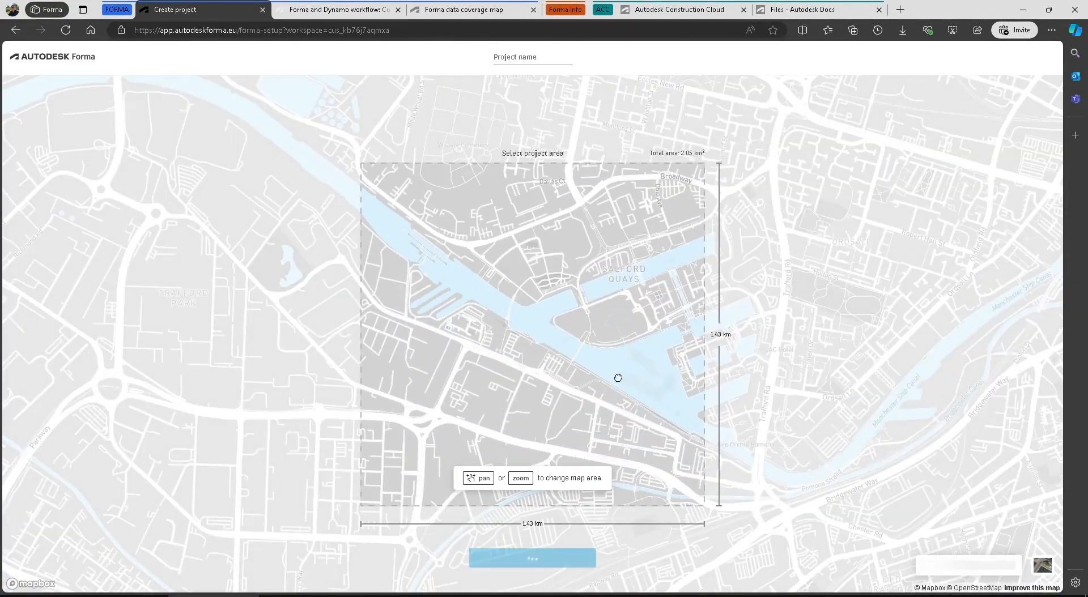
pyautogui.moveTo(617, 379); pyautogui.dragTo(526, 368)
pyautogui.scroll(-2, 523, 351)
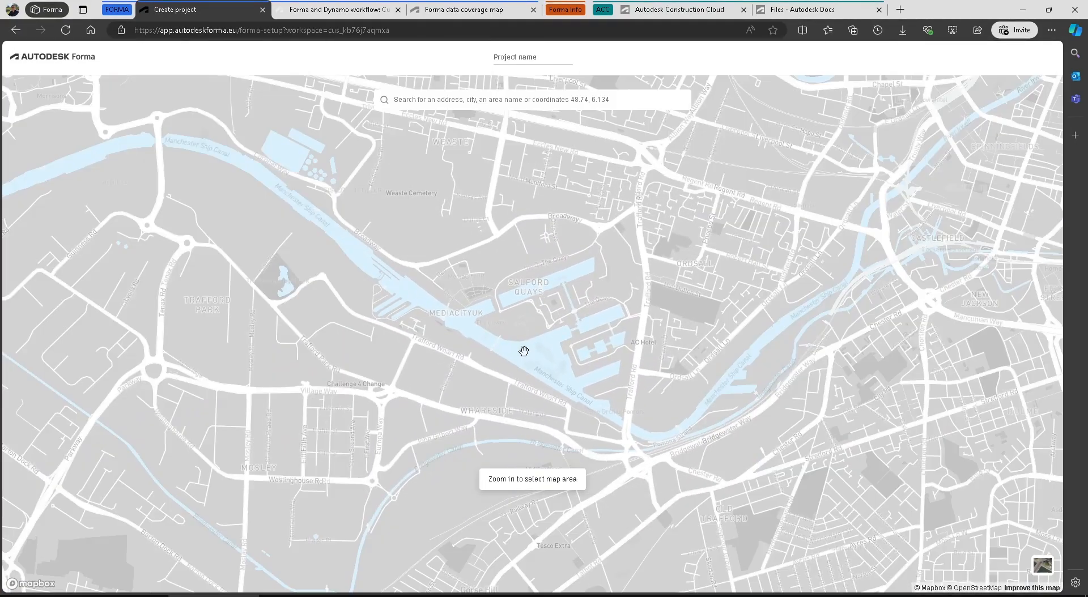
pyautogui.scroll(1, 523, 352)
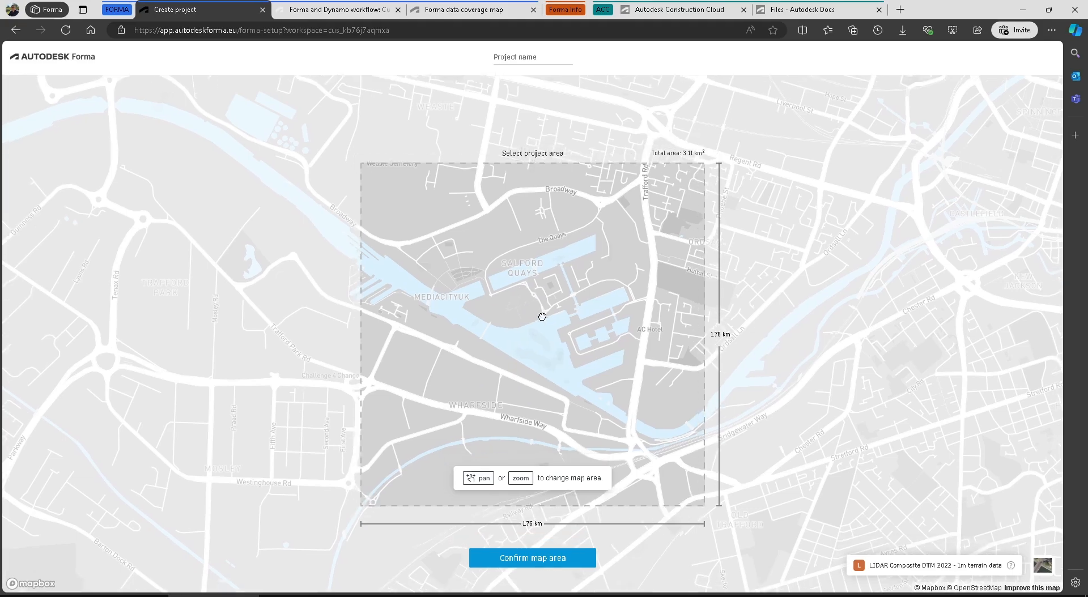
pyautogui.moveTo(542, 317); pyautogui.dragTo(551, 338)
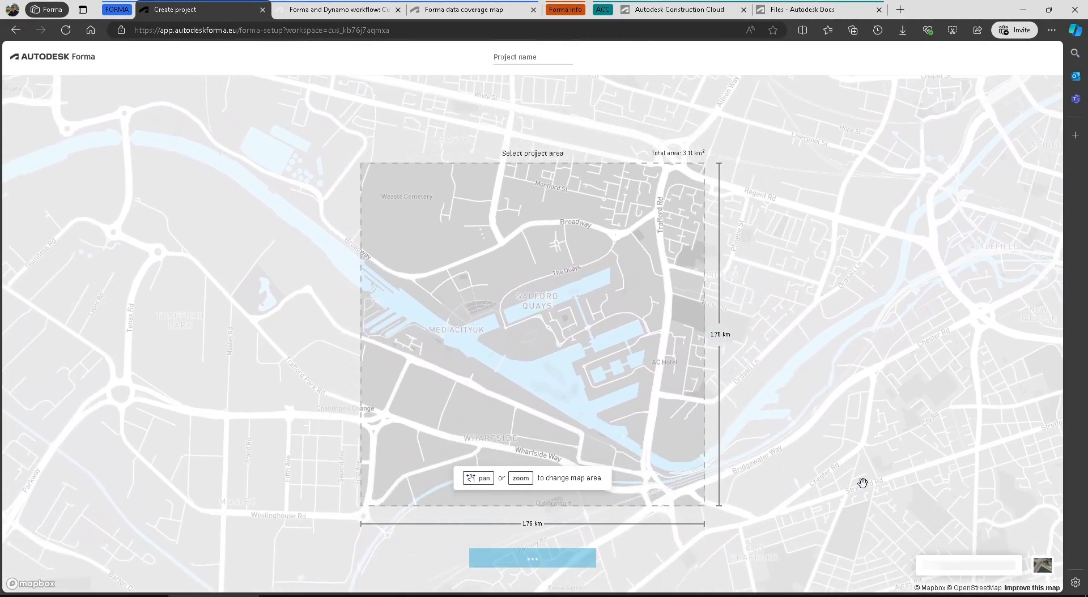
# Switch the location map to satellite imagery and confirm a project area about 771 m square around the vacant plot north of Huron Basin
pyautogui.click(1040, 569)
pyautogui.moveTo(492, 334); pyautogui.dragTo(526, 372)
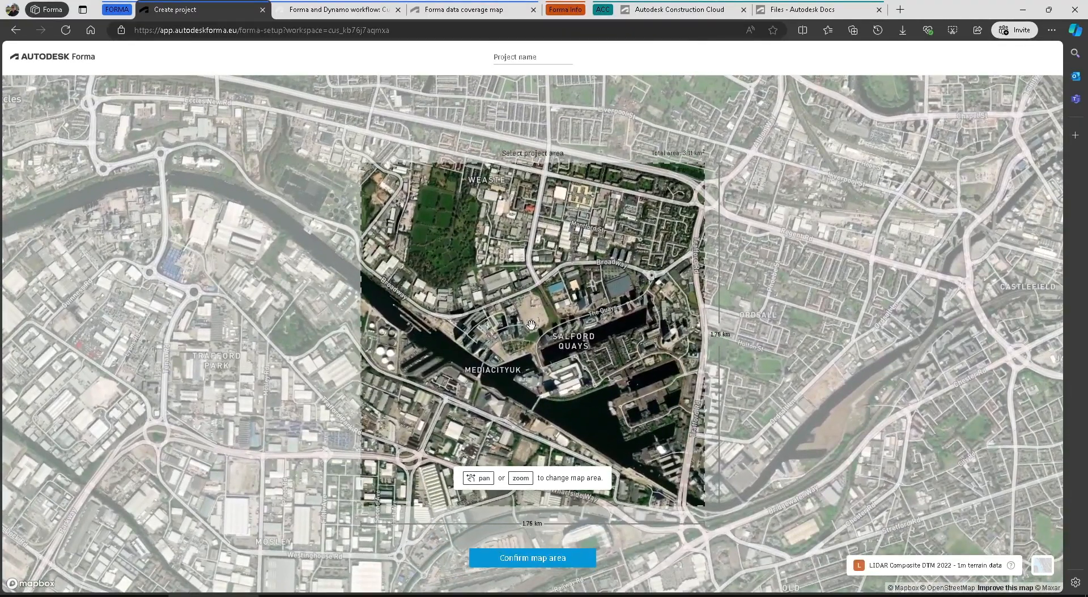
pyautogui.scroll(5, 531, 324)
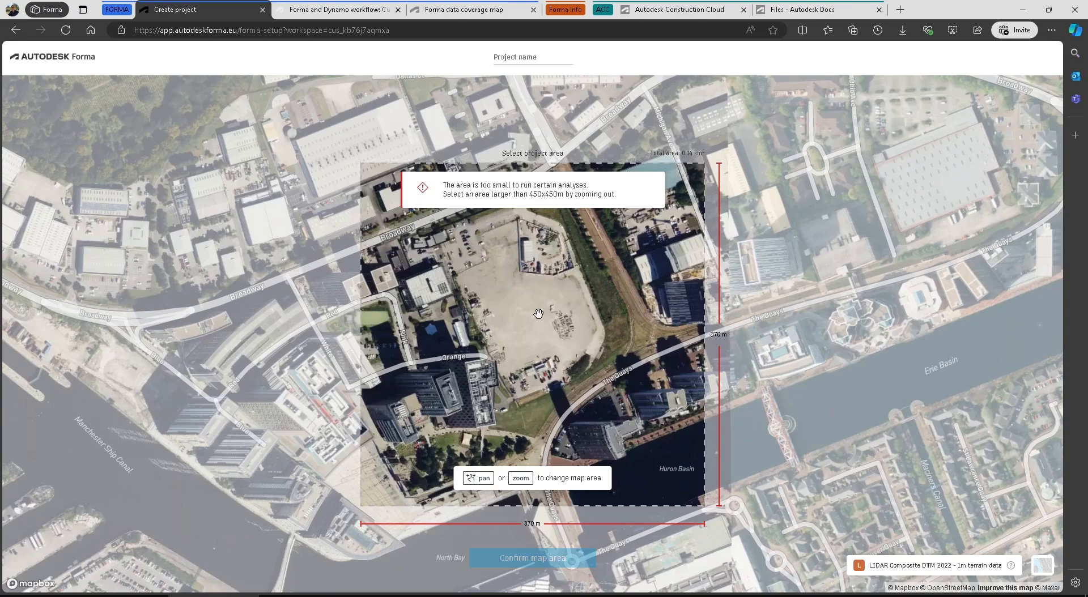
pyautogui.scroll(-2, 535, 311)
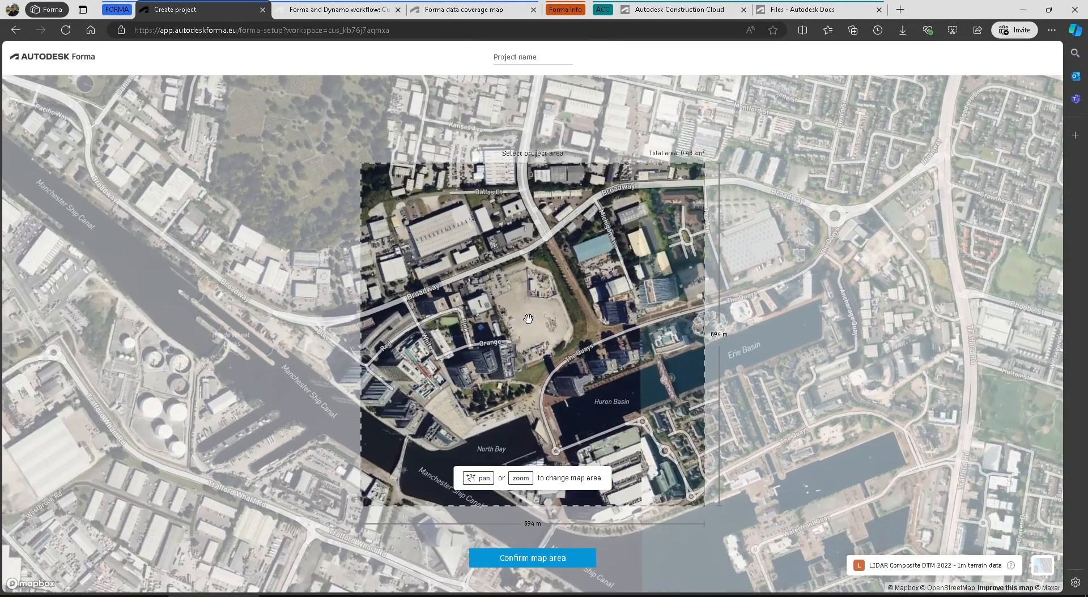
pyautogui.moveTo(528, 319)
pyautogui.mouseDown()
pyautogui.moveTo(535, 327)
pyautogui.moveTo(532, 308)
pyautogui.moveTo(544, 308)
pyautogui.mouseUp()
pyautogui.scroll(-1, 534, 326)
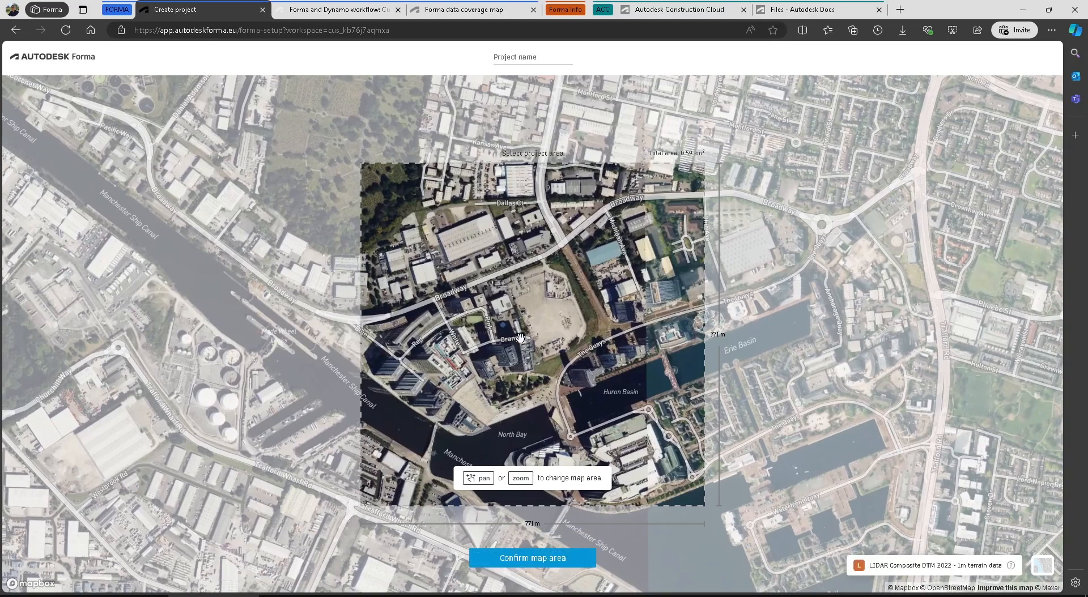
pyautogui.click(543, 559)
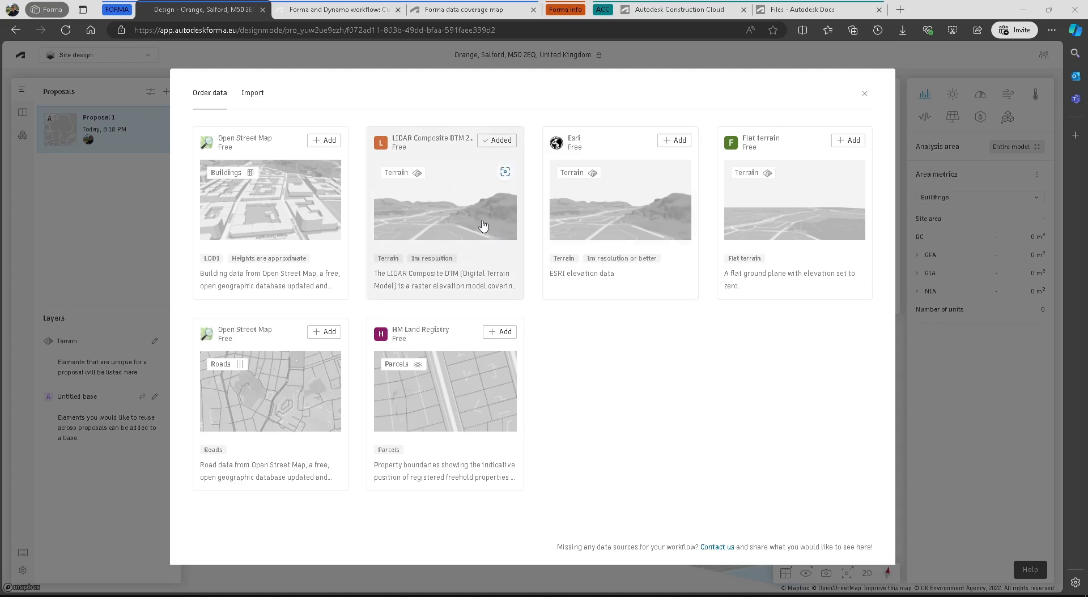
pyautogui.press('ctrl')
pyautogui.press('ctrl')
pyautogui.press('ctrl')
pyautogui.press('ctrl')
pyautogui.press('ctrl')
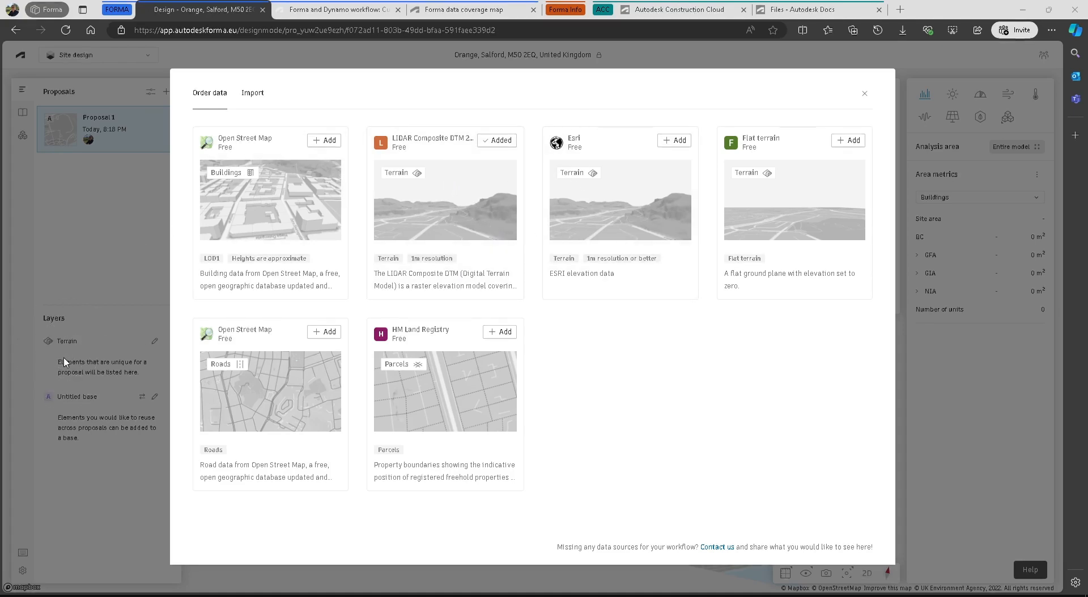
pyautogui.press('ctrl')
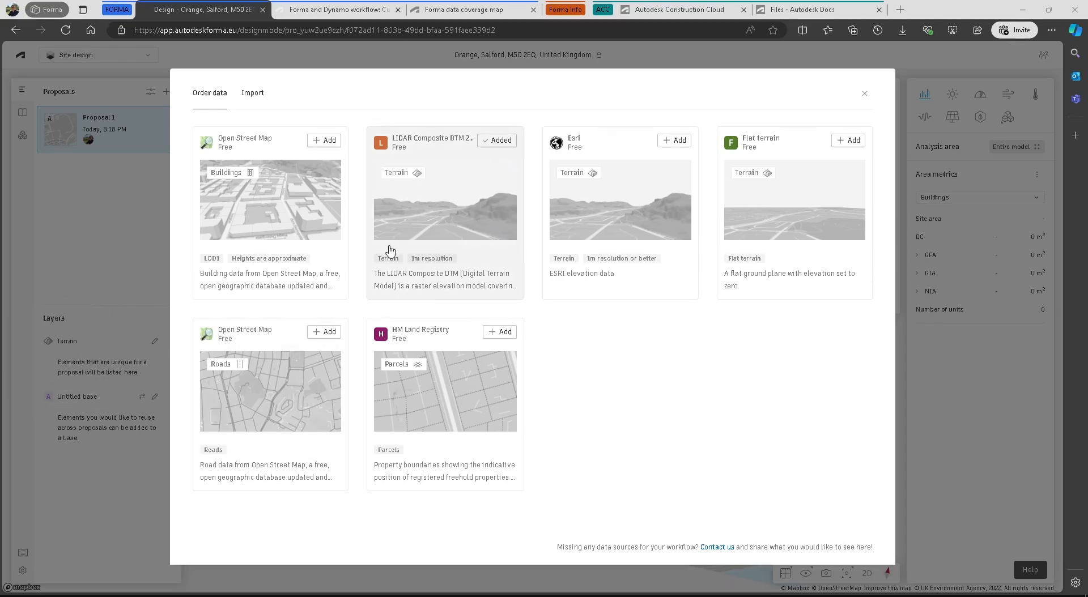
# Order the free Open Street Map buildings and roads data for the whole project area
pyautogui.click(324, 140)
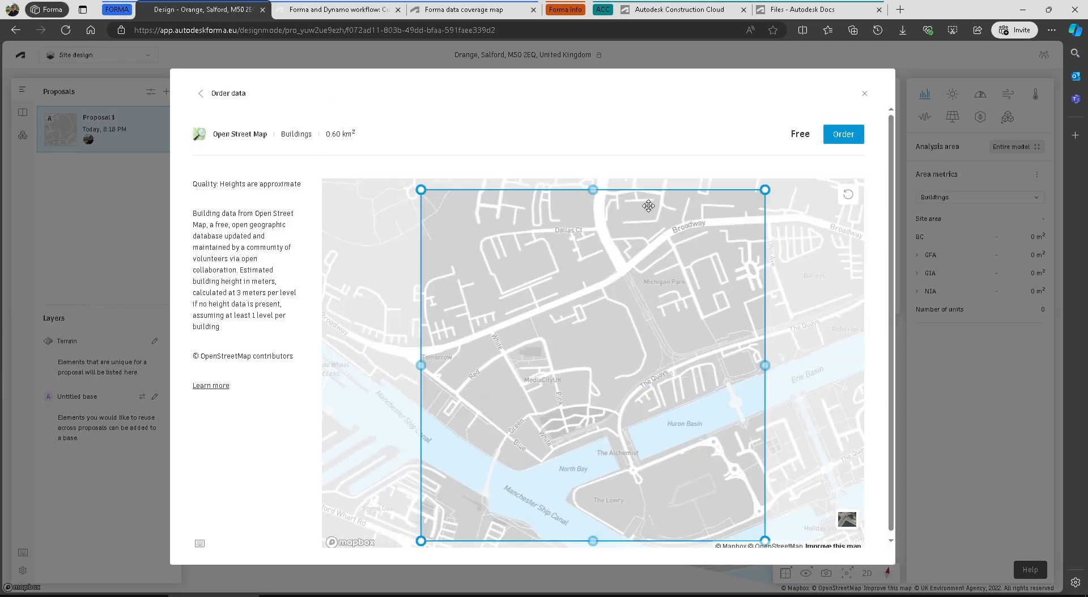
pyautogui.click(840, 139)
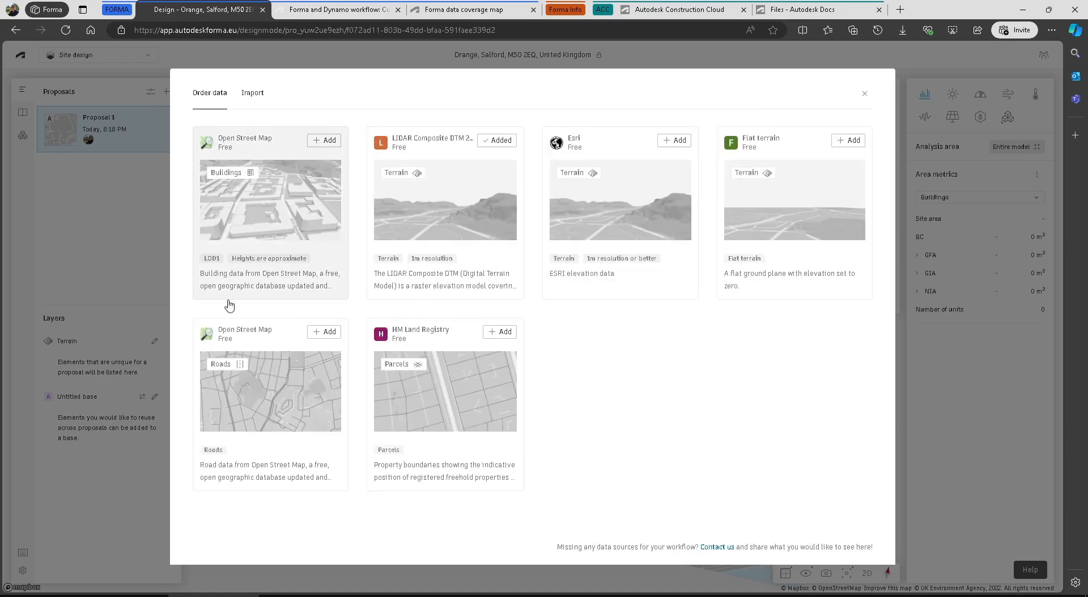
pyautogui.click(332, 333)
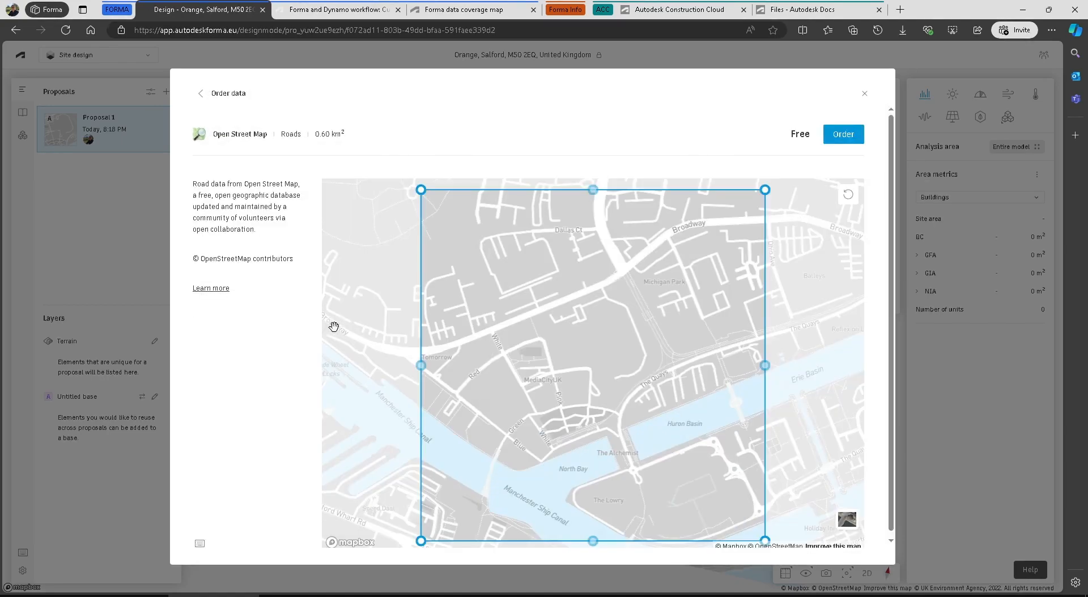
pyautogui.click(850, 137)
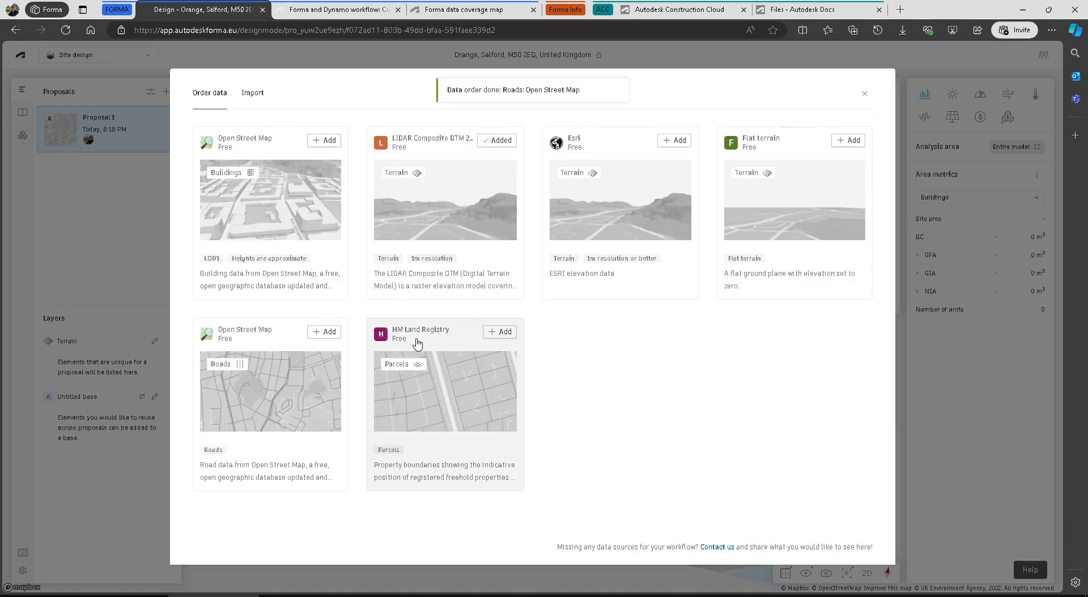
# Order the HM Land Registry parcels data, check the file import option, and close the data ordering dialog
pyautogui.click(501, 333)
pyautogui.click(844, 134)
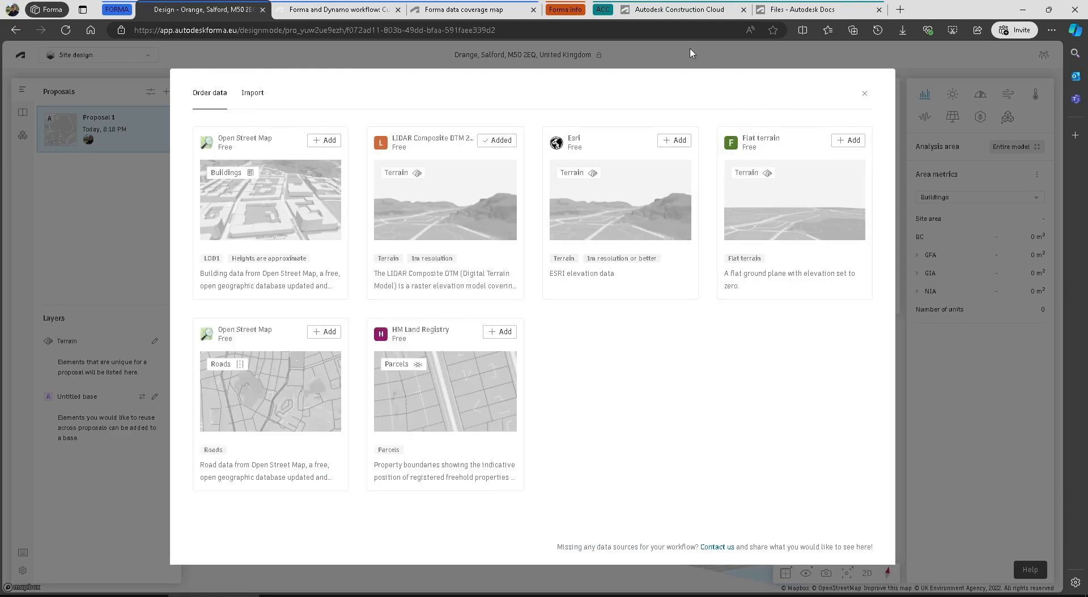
pyautogui.click(253, 94)
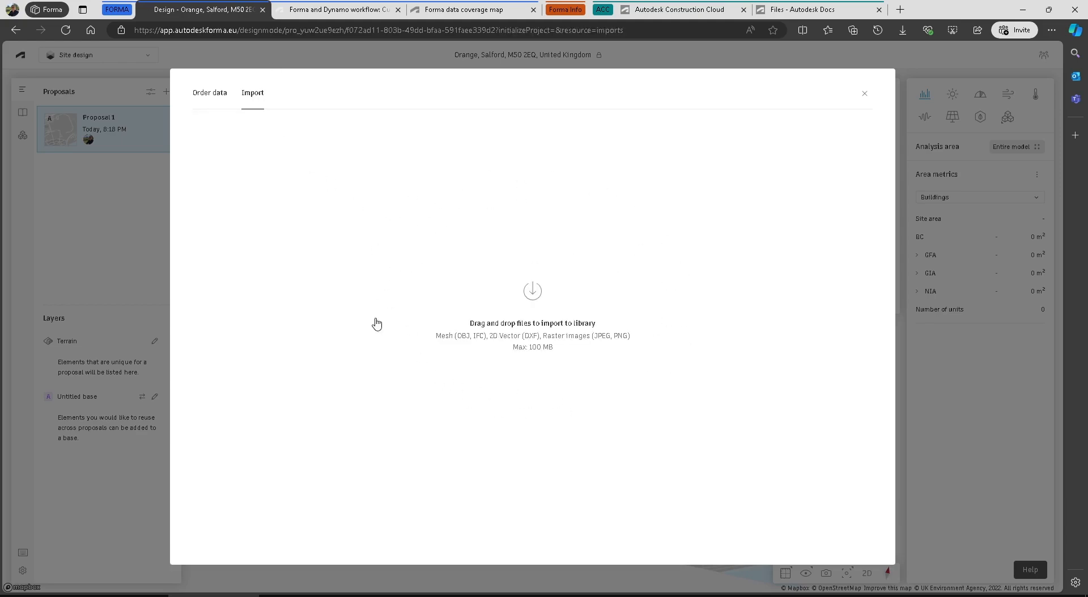
pyautogui.click(199, 100)
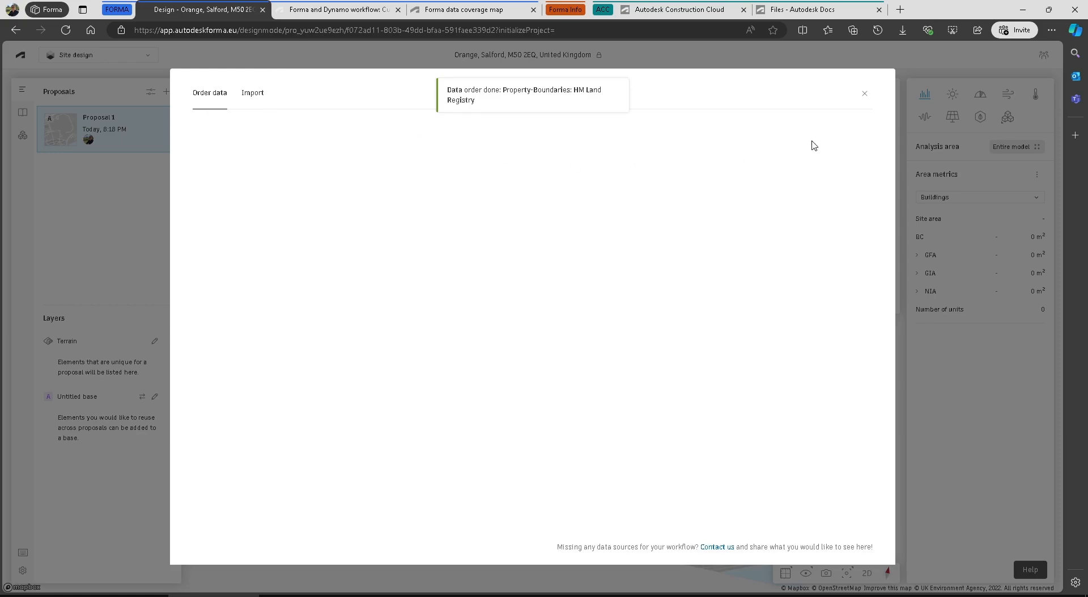
pyautogui.click(865, 94)
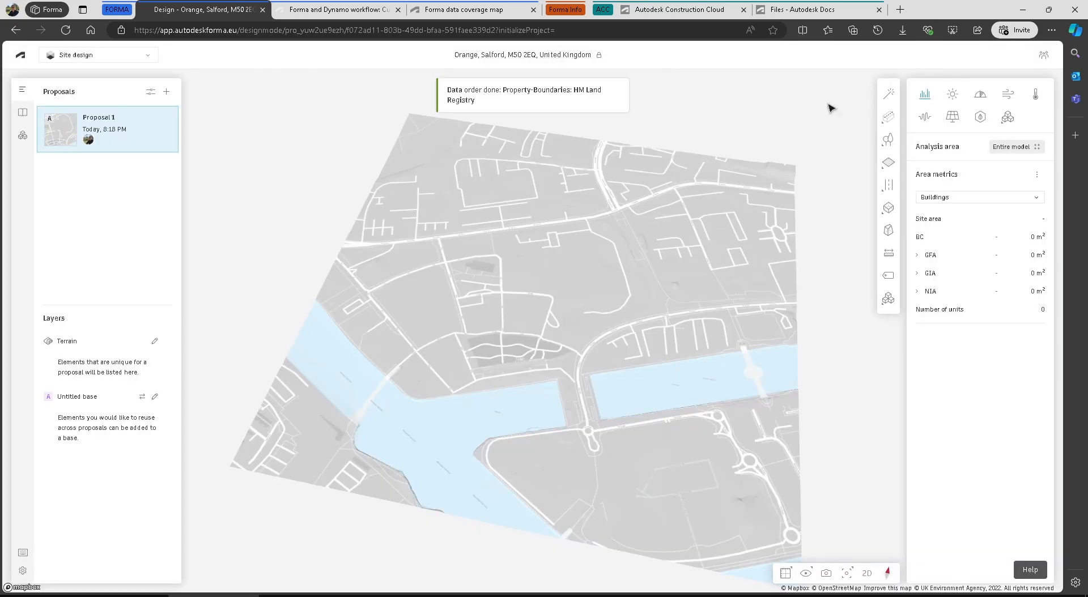
# Set the terrain display to Satellite
pyautogui.moveTo(476, 390); pyautogui.dragTo(513, 387, button='right')
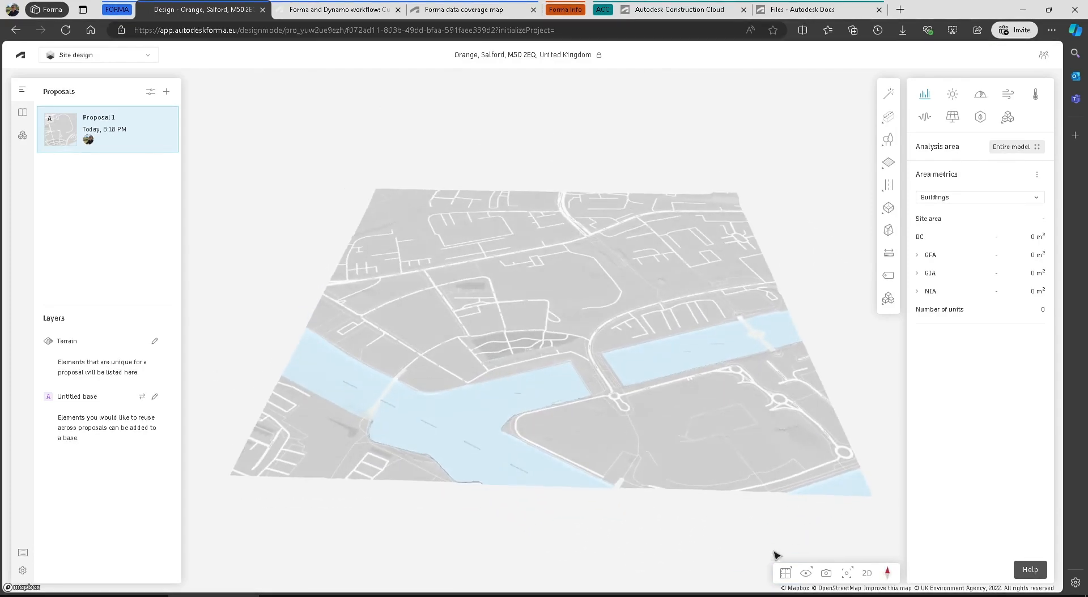
pyautogui.click(825, 575)
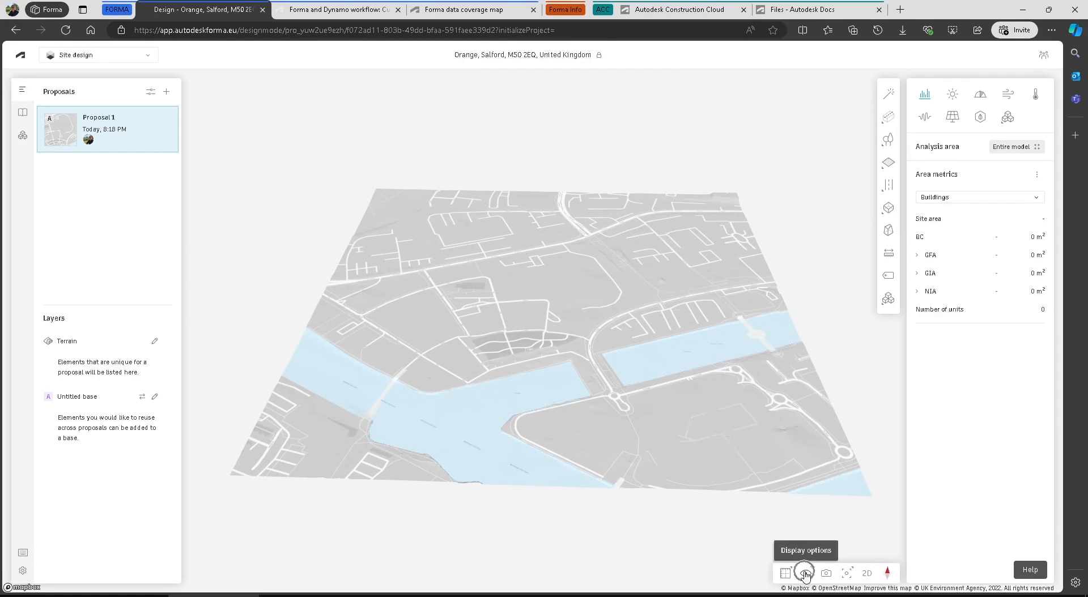
pyautogui.click(804, 574)
pyautogui.click(799, 527)
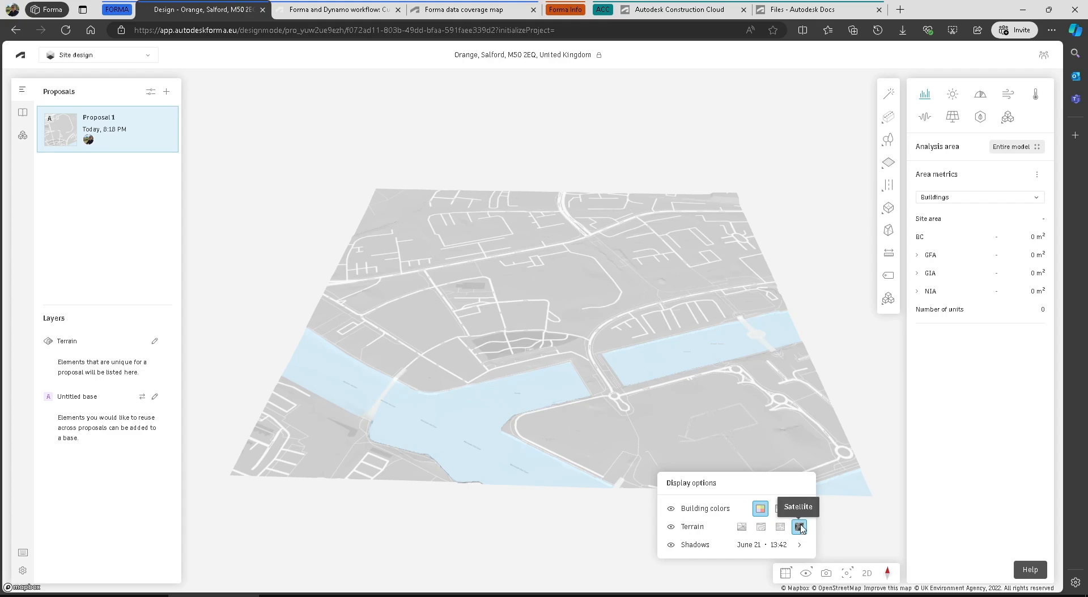
pyautogui.click(547, 365)
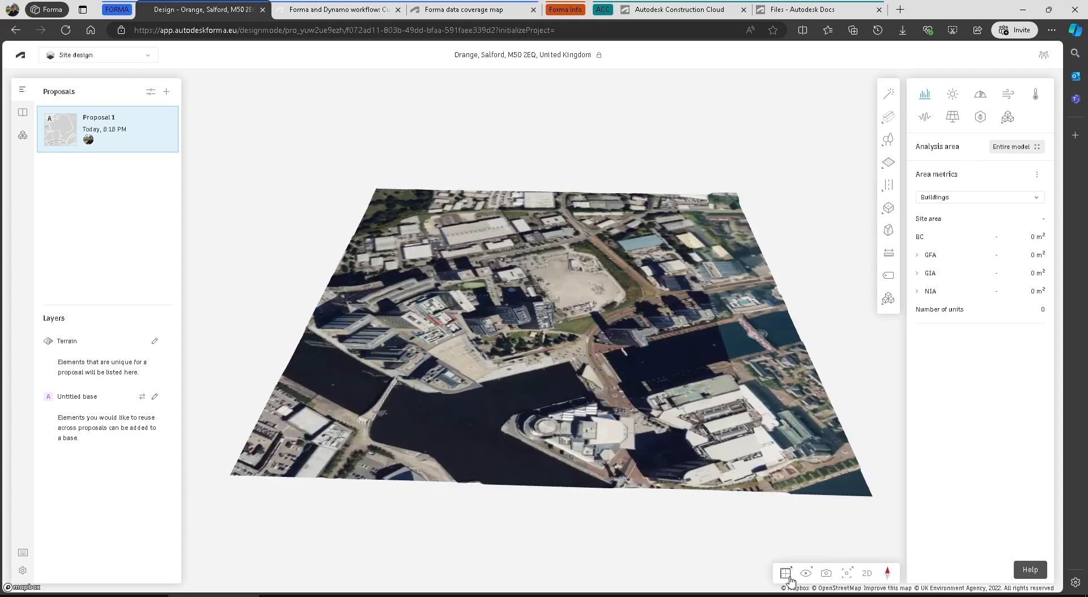
# Examine the satellite terrain around the vacant plot and the basins from above and at an angle, and check the display options
pyautogui.click(787, 576)
pyautogui.scroll(5, 565, 264)
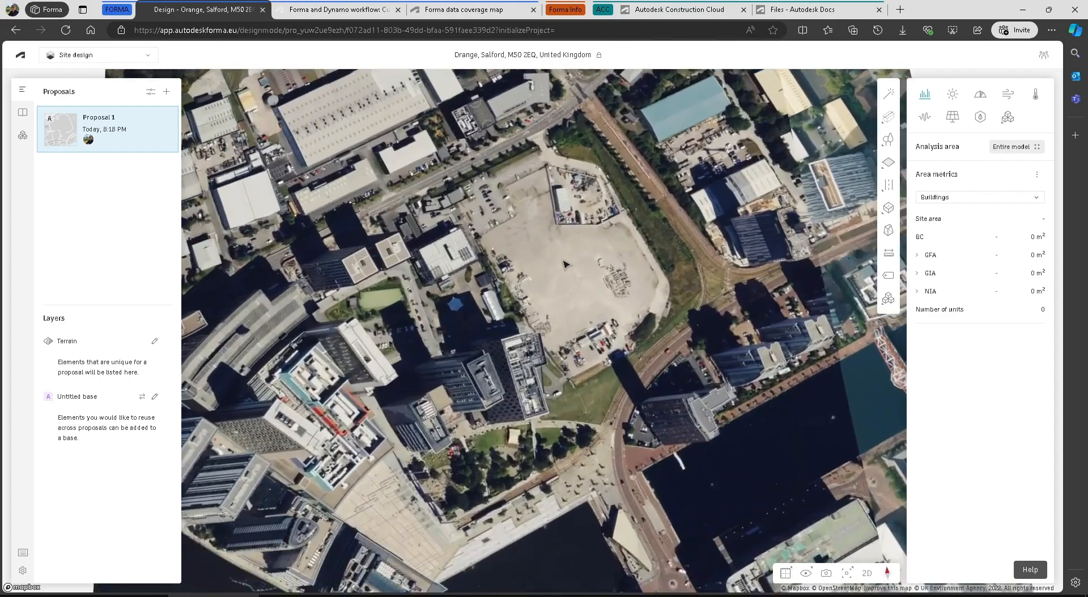
pyautogui.moveTo(565, 264); pyautogui.dragTo(567, 320, button='right')
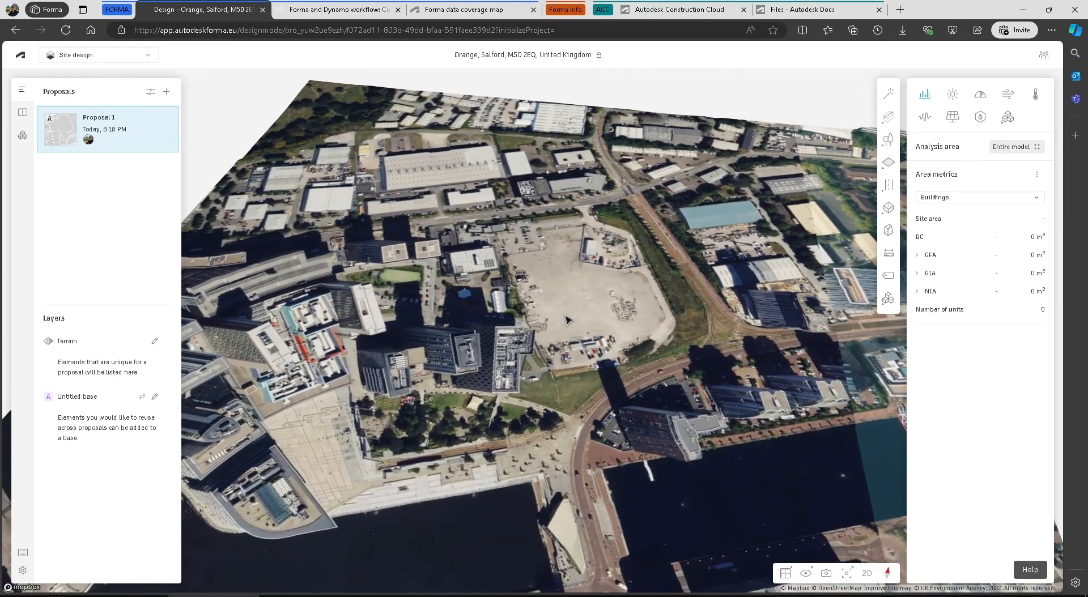
pyautogui.click(806, 574)
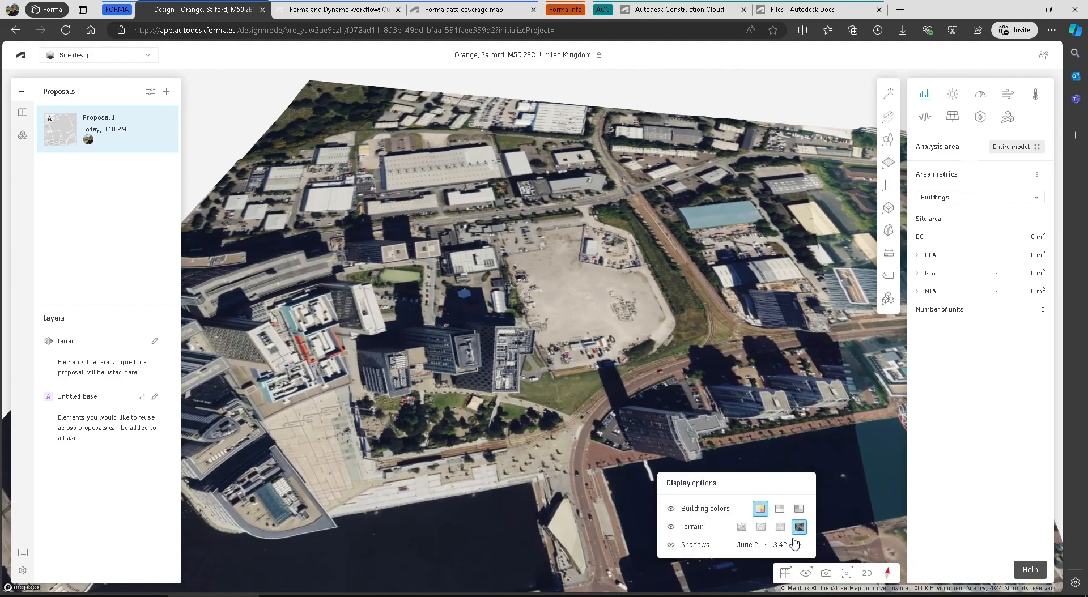
pyautogui.click(593, 341)
pyautogui.moveTo(553, 327); pyautogui.dragTo(554, 309, button='right')
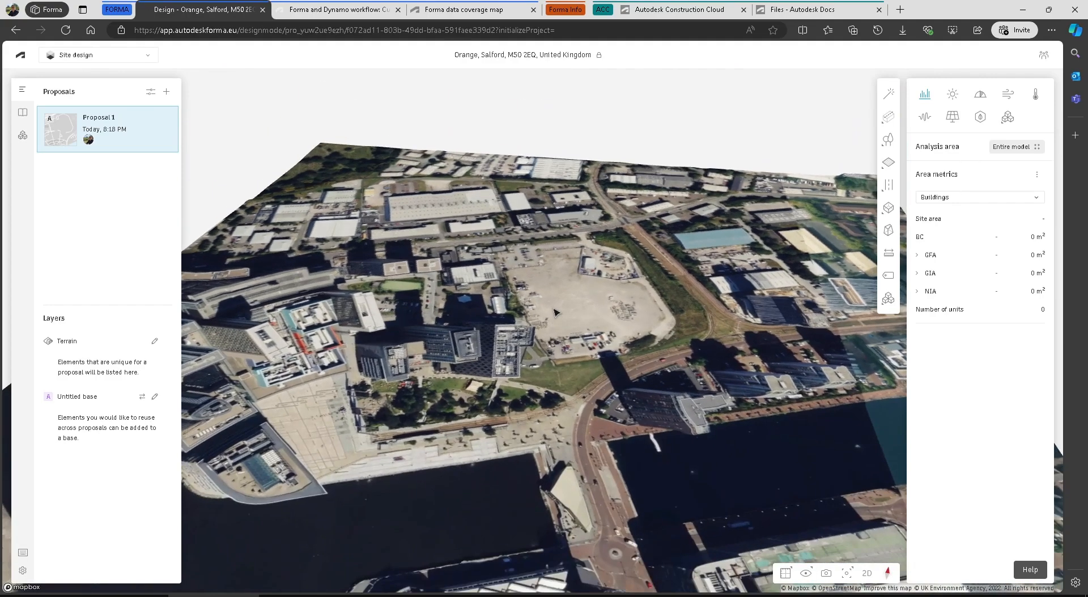
pyautogui.moveTo(553, 309); pyautogui.dragTo(533, 218, button='middle')
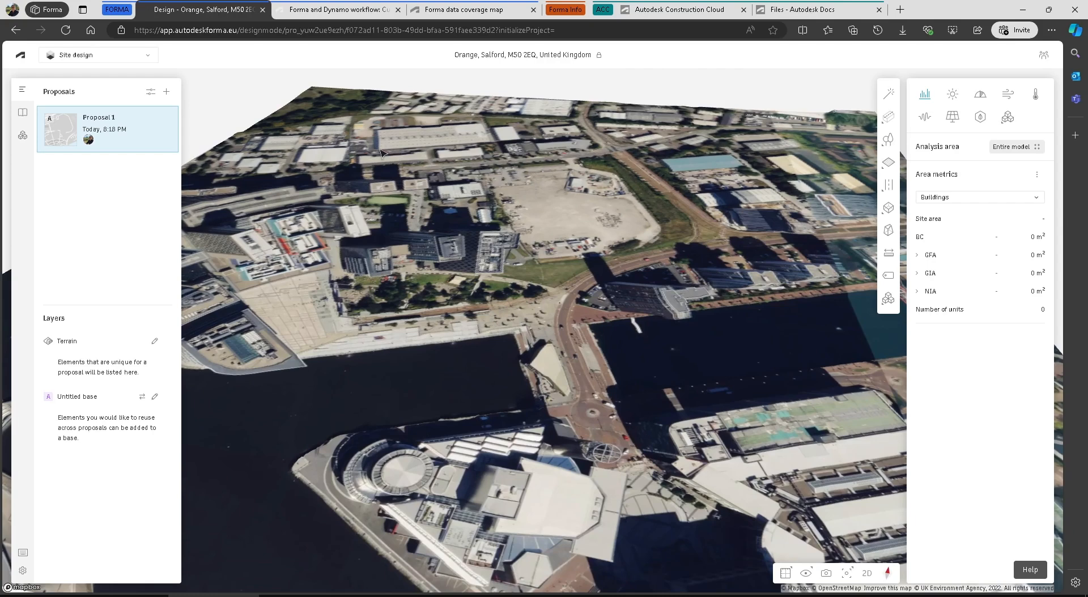
# Add the Open Street Map buildings data from the project library to the base layer
pyautogui.click(22, 115)
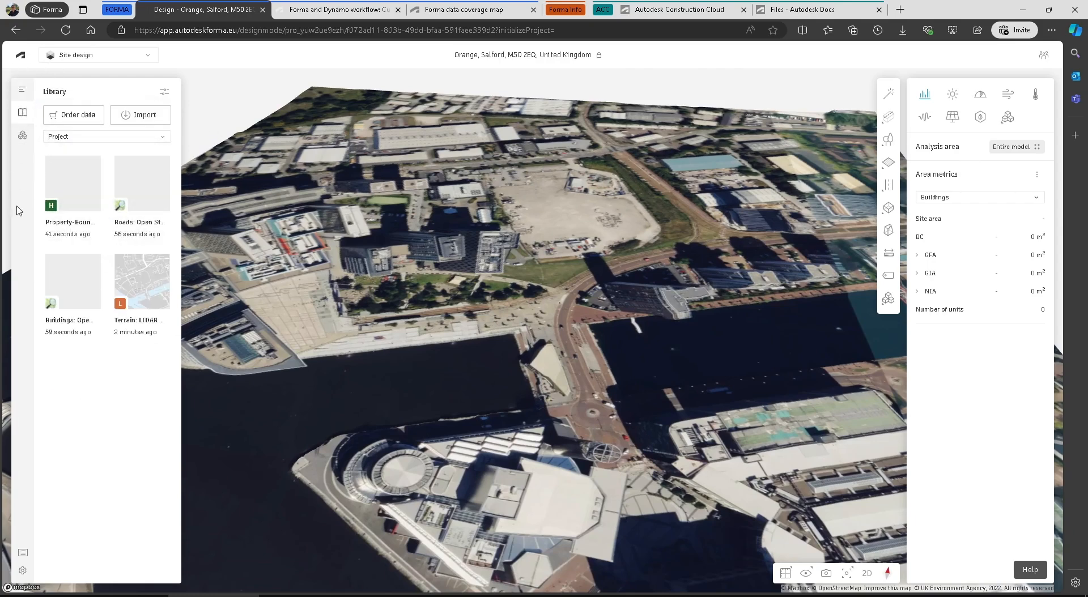
pyautogui.moveTo(69, 186)
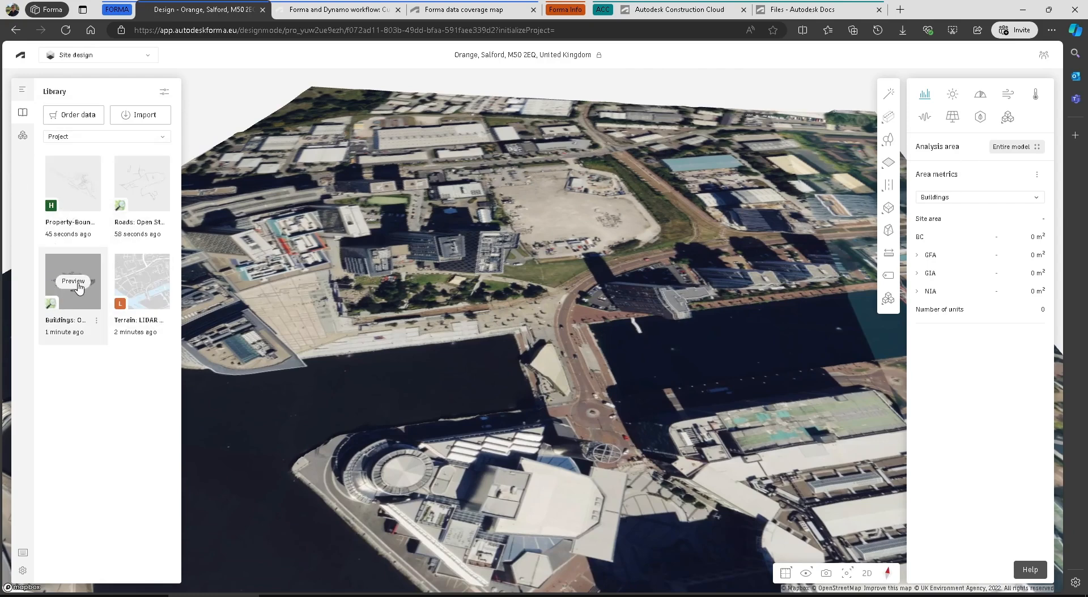
pyautogui.click(73, 281)
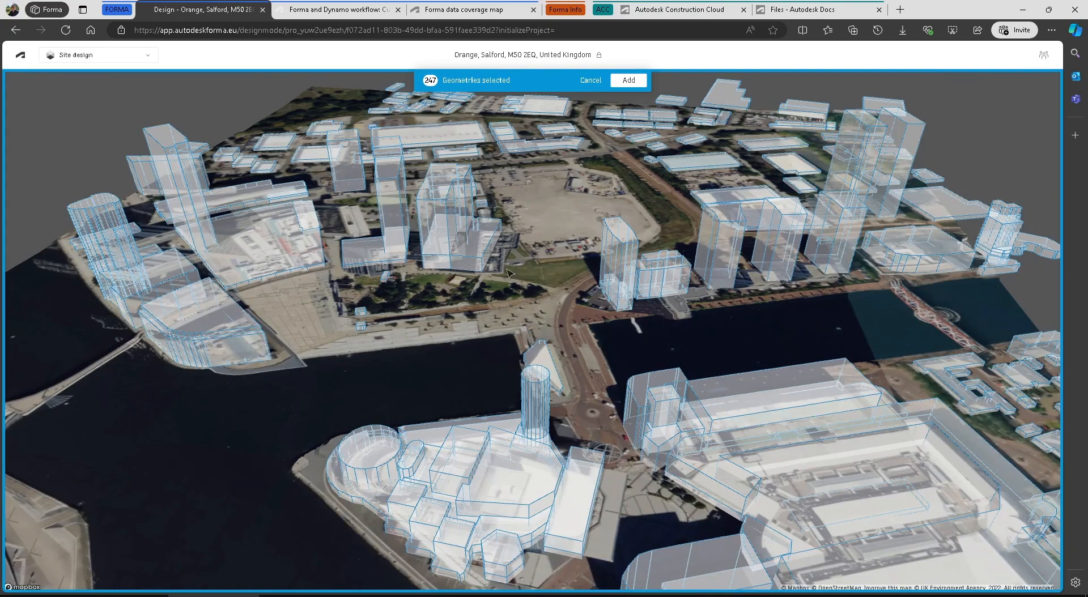
pyautogui.scroll(-5, 567, 274)
pyautogui.scroll(-3, 567, 277)
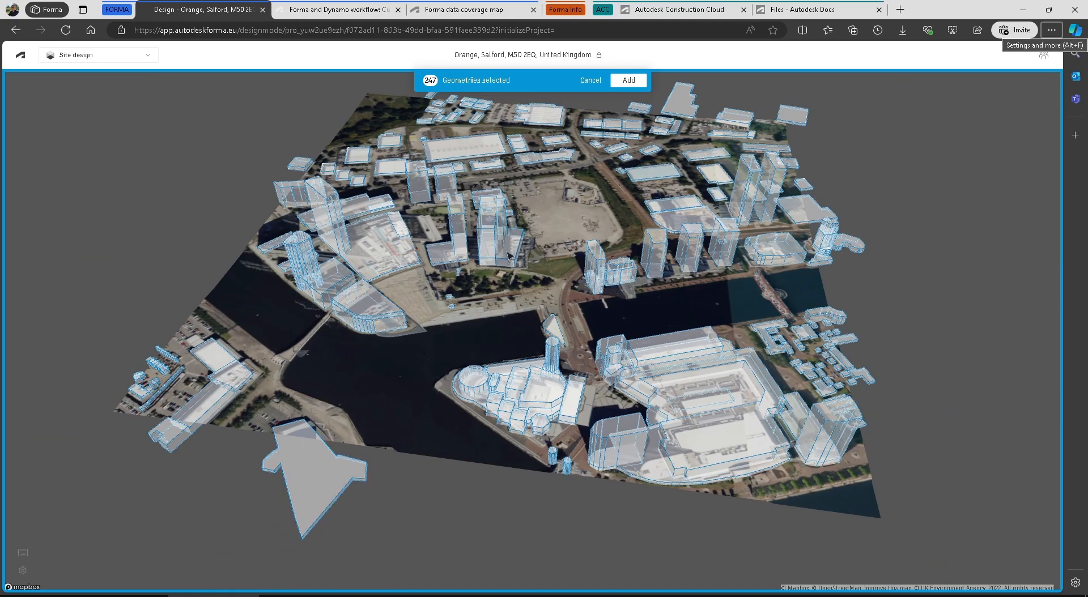
pyautogui.click(627, 80)
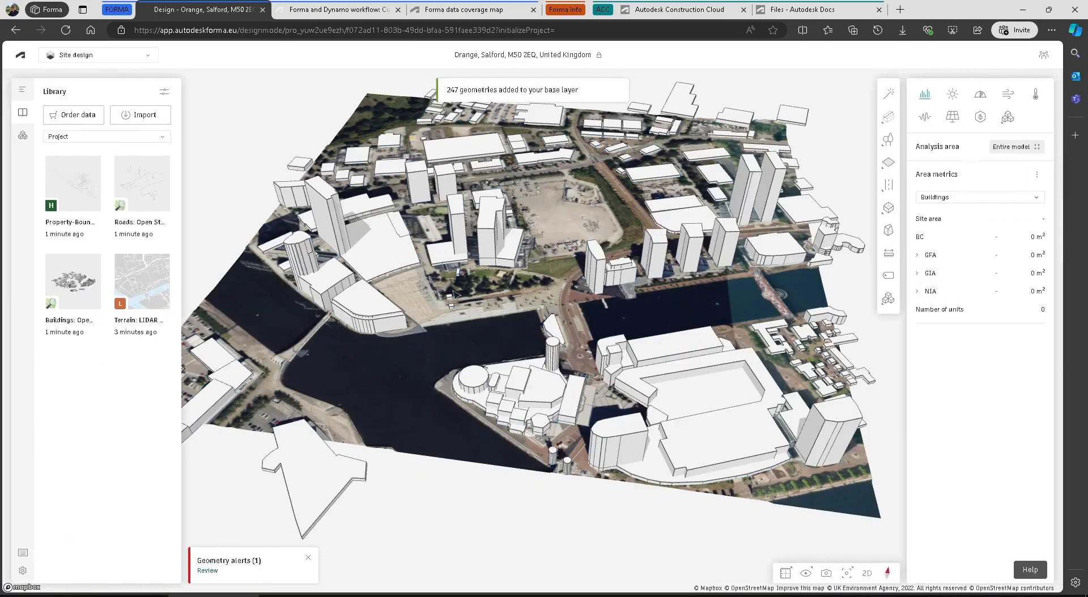
# Review the geometry alert for the added buildings and remove the elements outside of the terrain
pyautogui.click(206, 571)
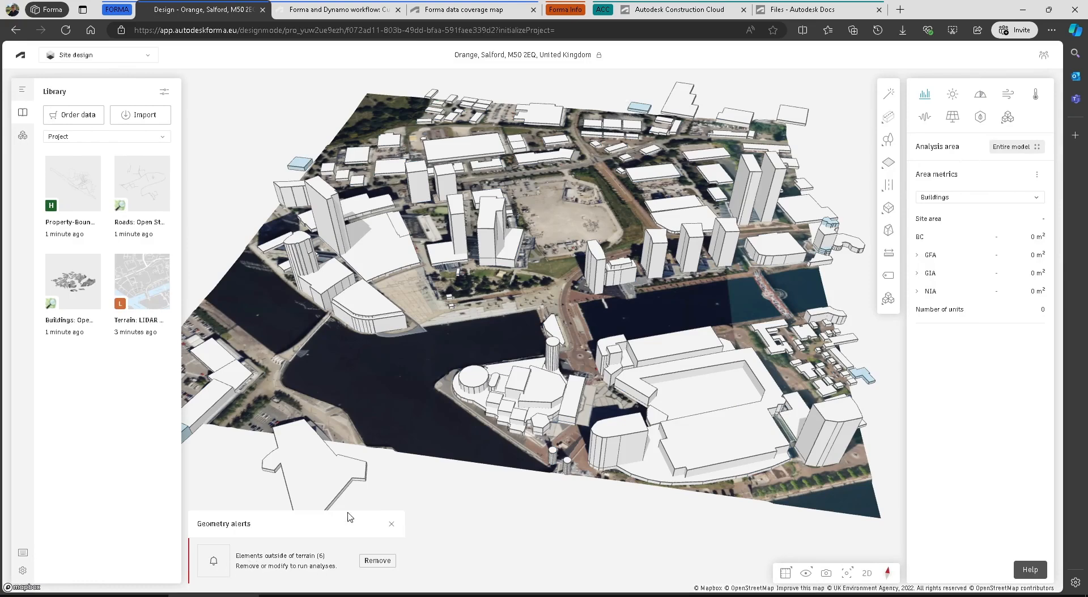
pyautogui.moveTo(467, 417); pyautogui.dragTo(663, 369, button='middle')
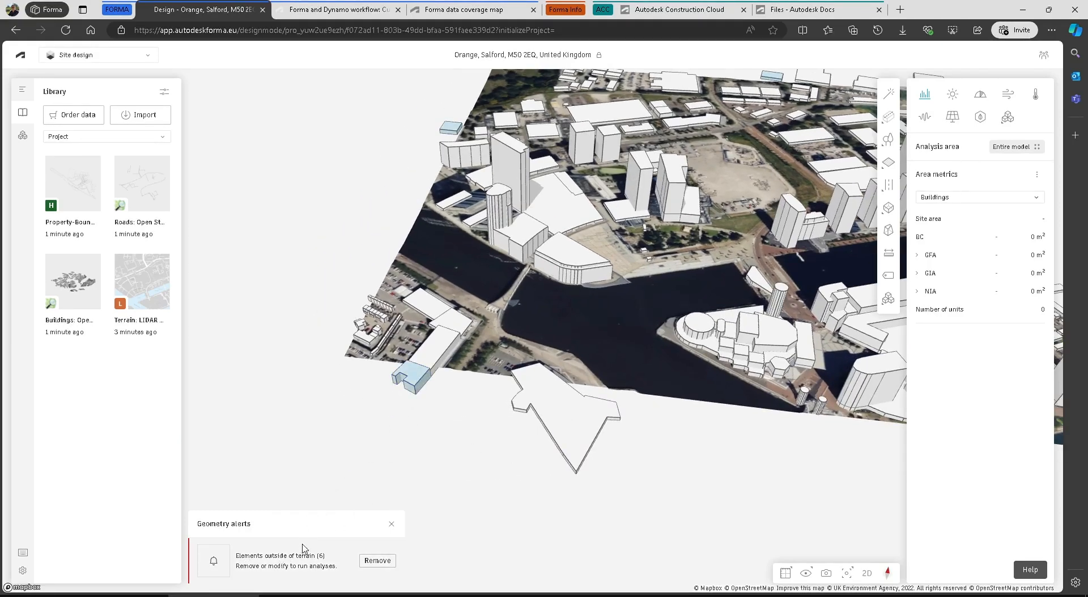
pyautogui.press('ctrl')
pyautogui.click(376, 561)
pyautogui.moveTo(564, 296); pyautogui.dragTo(428, 353, button='middle')
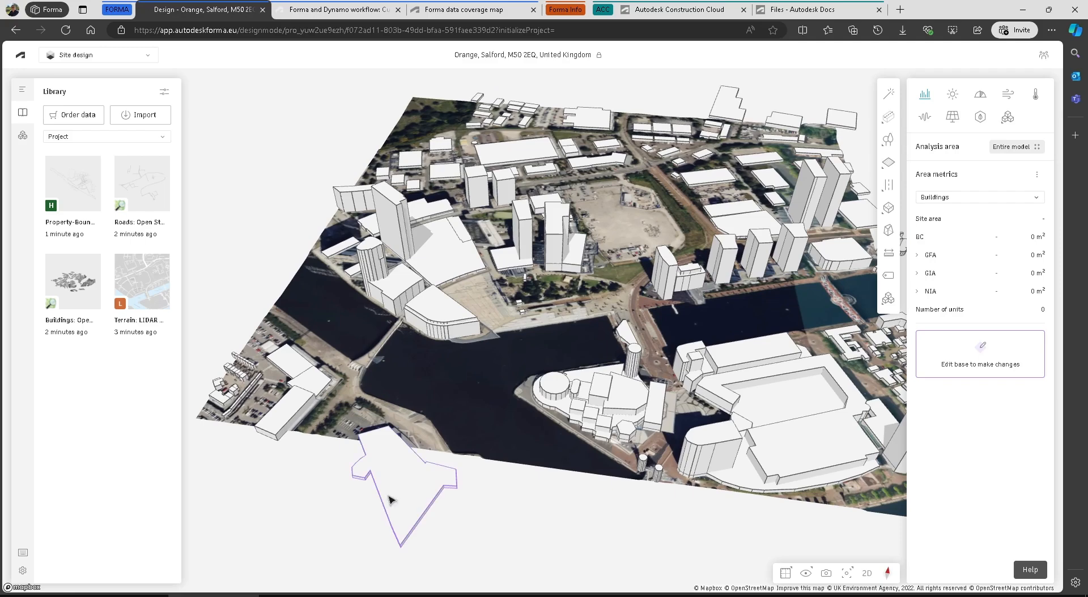
# Delete the large arrow-shaped building overhanging the terrain's edge from the base and finish editing the base
pyautogui.click(390, 499)
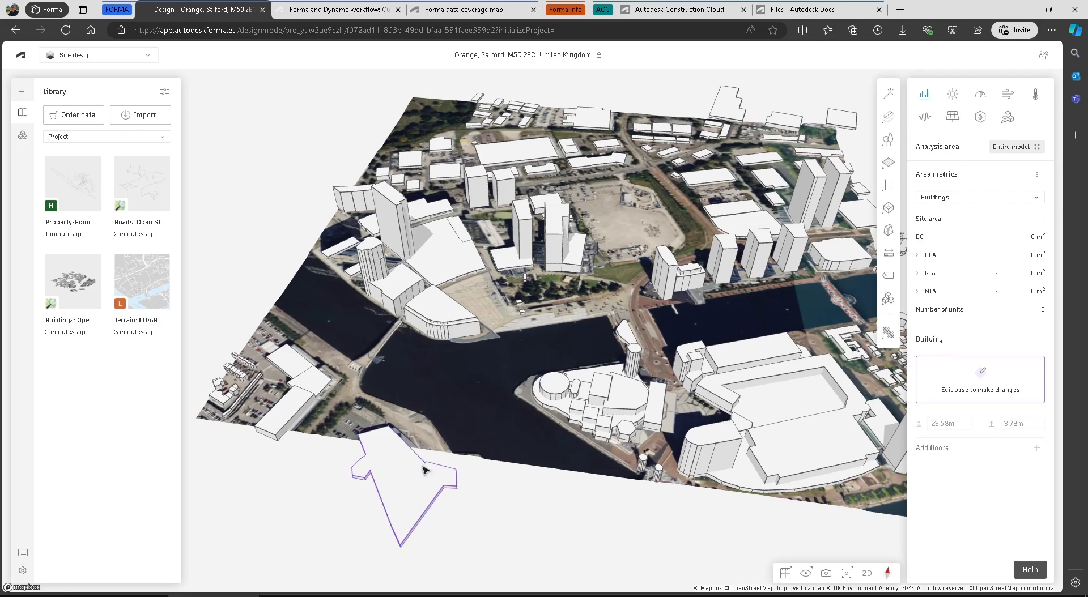
pyautogui.doubleClick(395, 492)
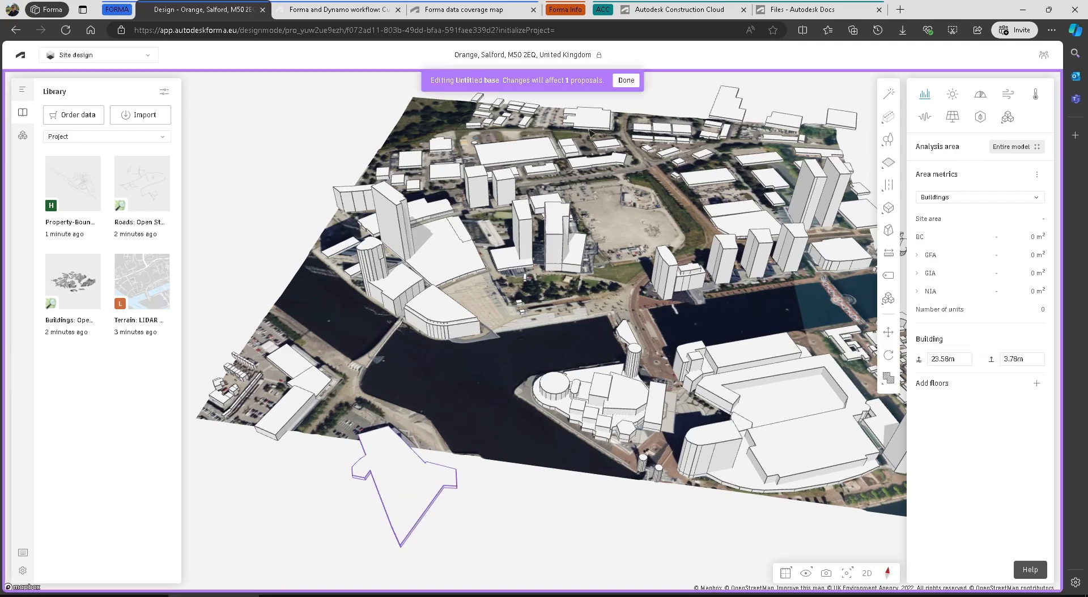
pyautogui.press('Delete')
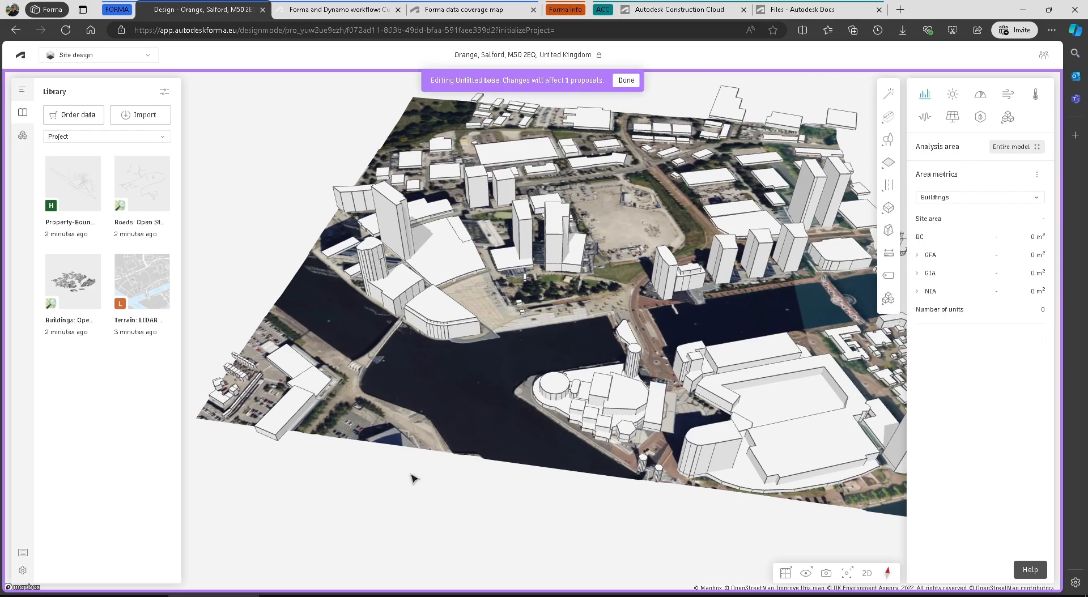
pyautogui.click(627, 80)
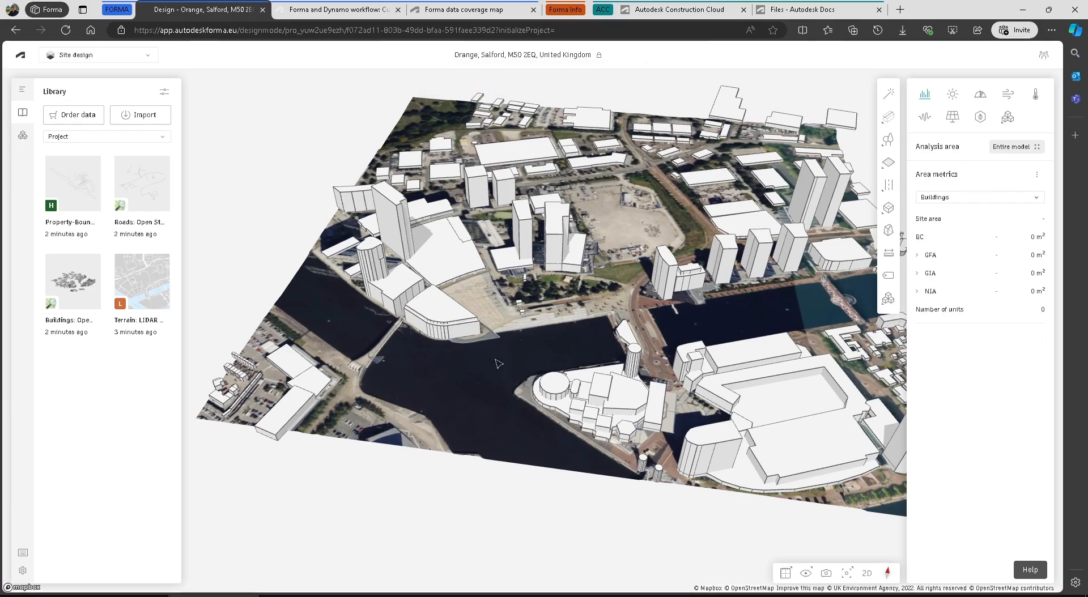
# Add the Open Street Map roads data to the base layer and remove the flagged element outside of the terrain
pyautogui.scroll(5, 487, 357)
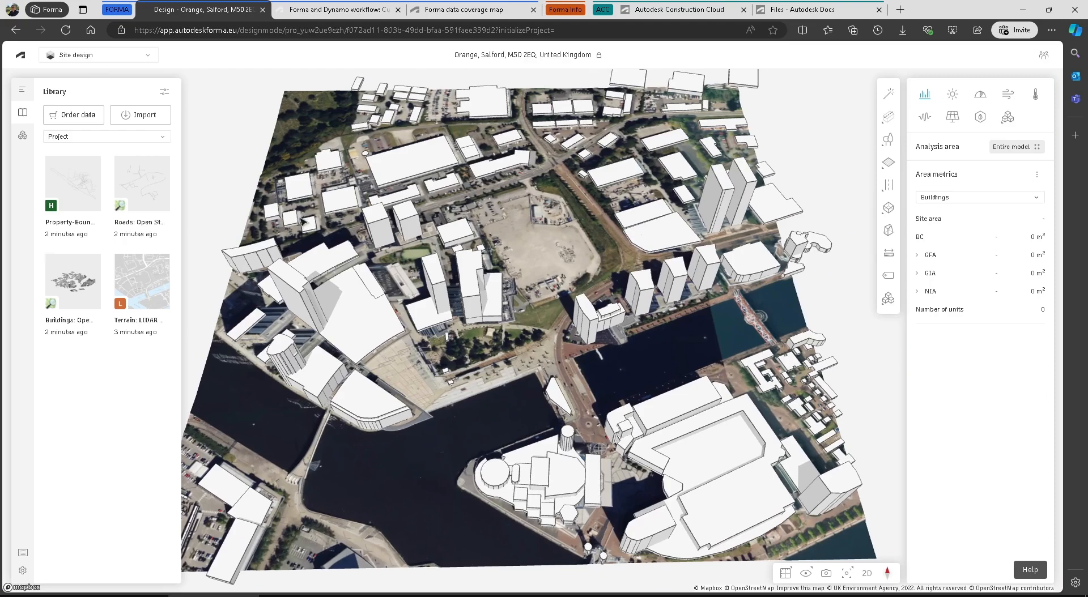
pyautogui.click(136, 190)
pyautogui.moveTo(136, 191); pyautogui.dragTo(439, 260)
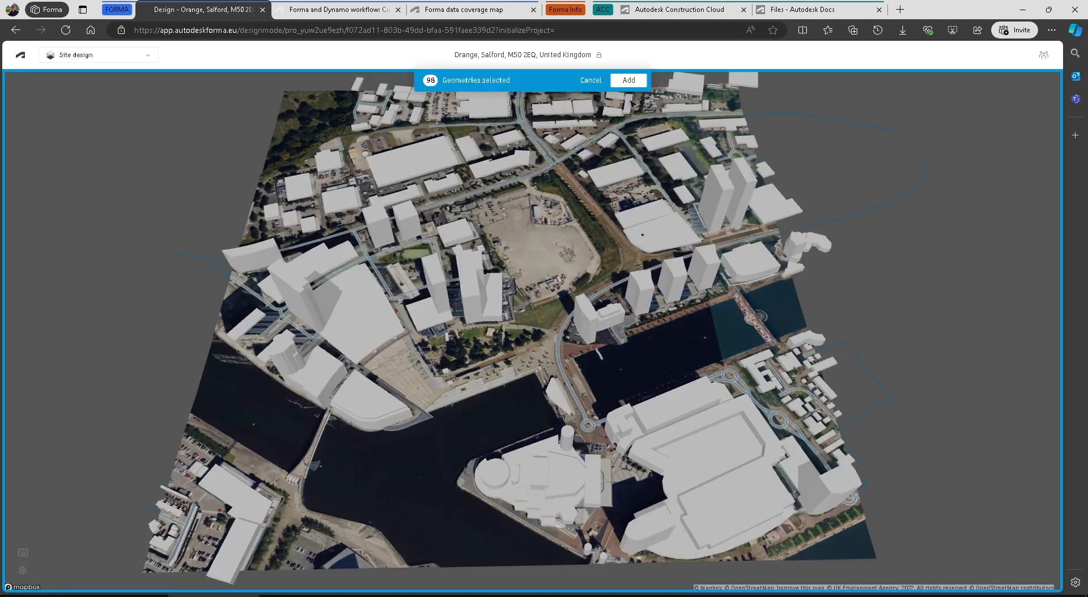
pyautogui.click(629, 80)
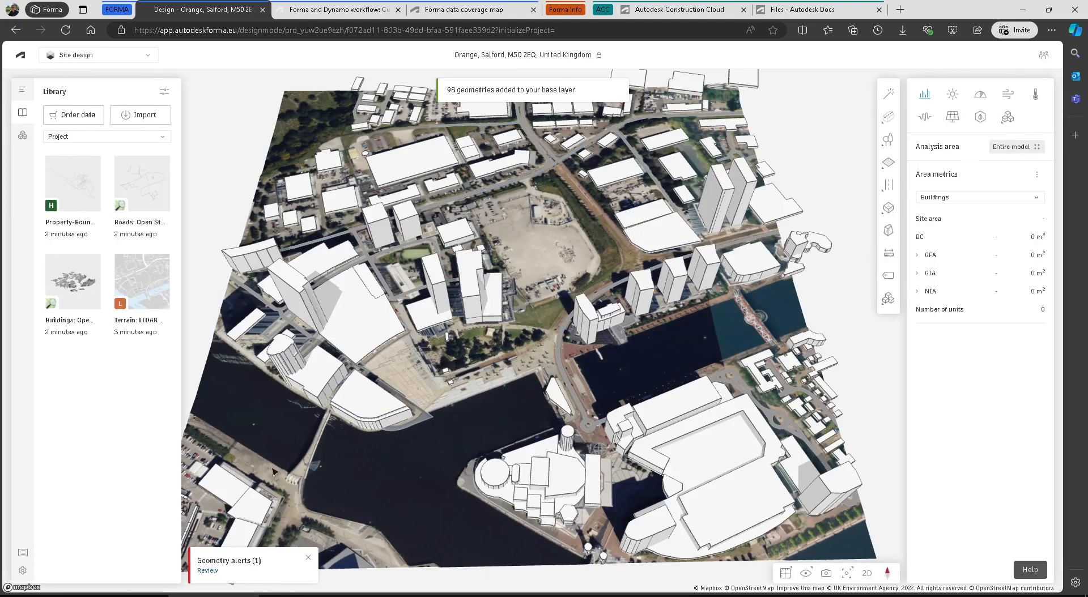
pyautogui.click(215, 569)
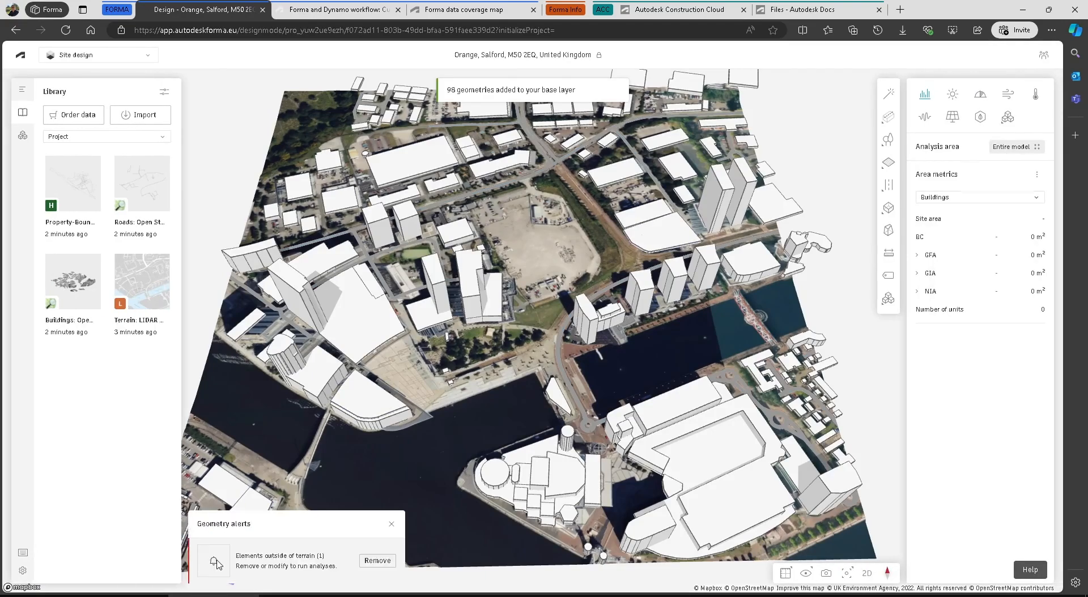
pyautogui.click(377, 560)
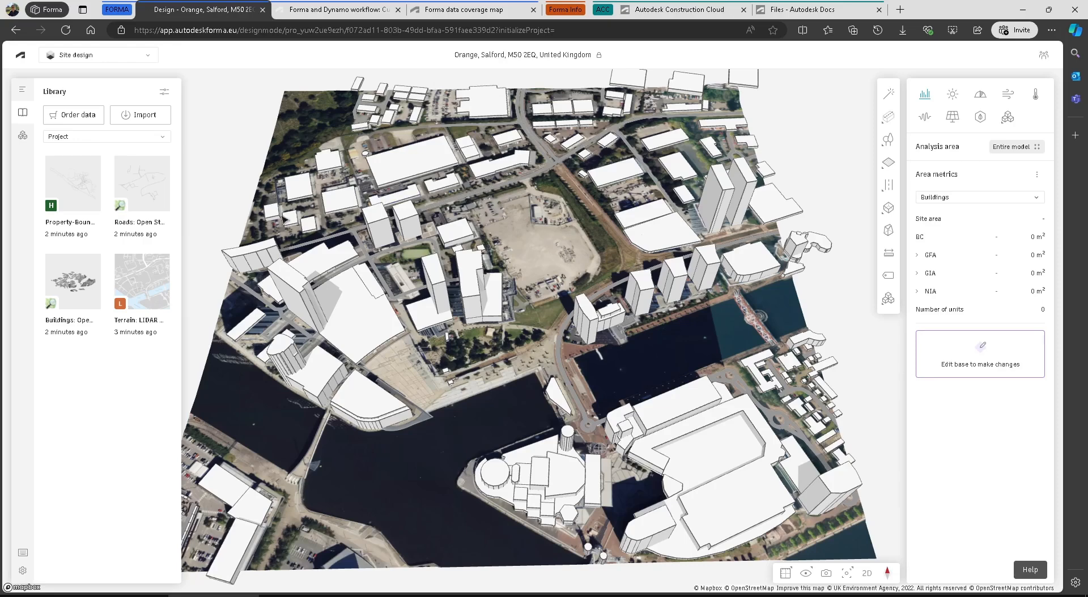
# Preview the Open Street Map buildings data again and cancel without adding it
pyautogui.moveTo(152, 200)
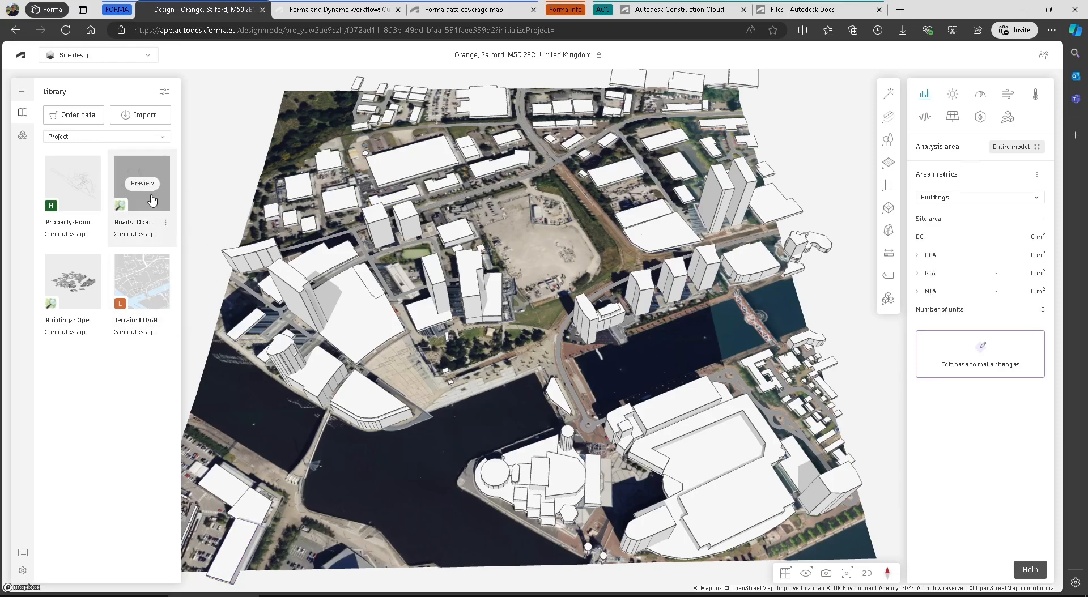
pyautogui.moveTo(62, 300)
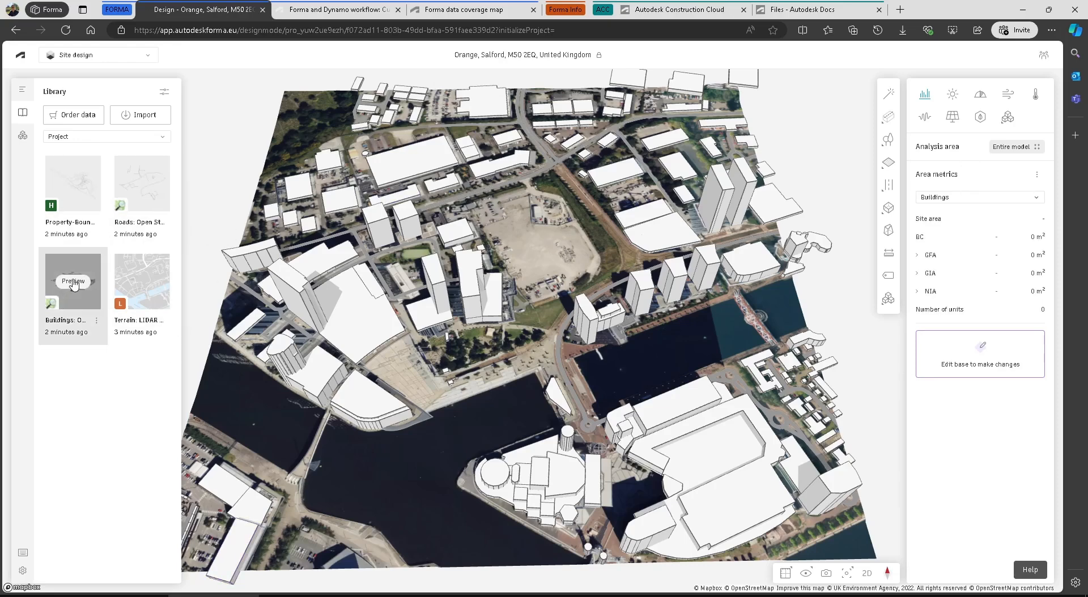
pyautogui.click(73, 282)
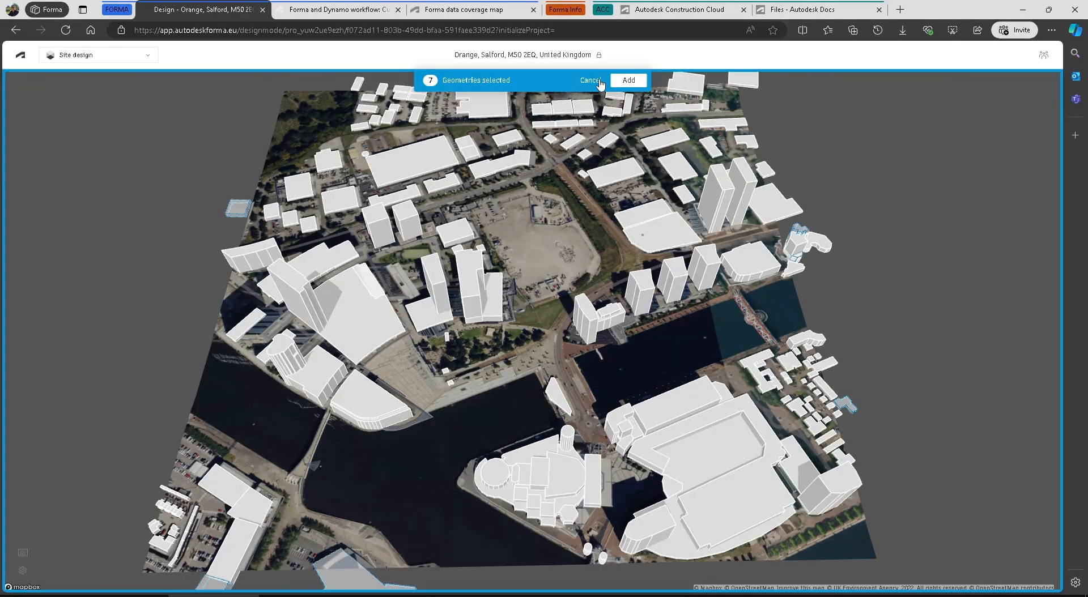
pyautogui.click(589, 80)
# Add the property boundaries data to the base layer and remove the flagged duplicated geometries and elements outside of the terrain
pyautogui.moveTo(74, 187)
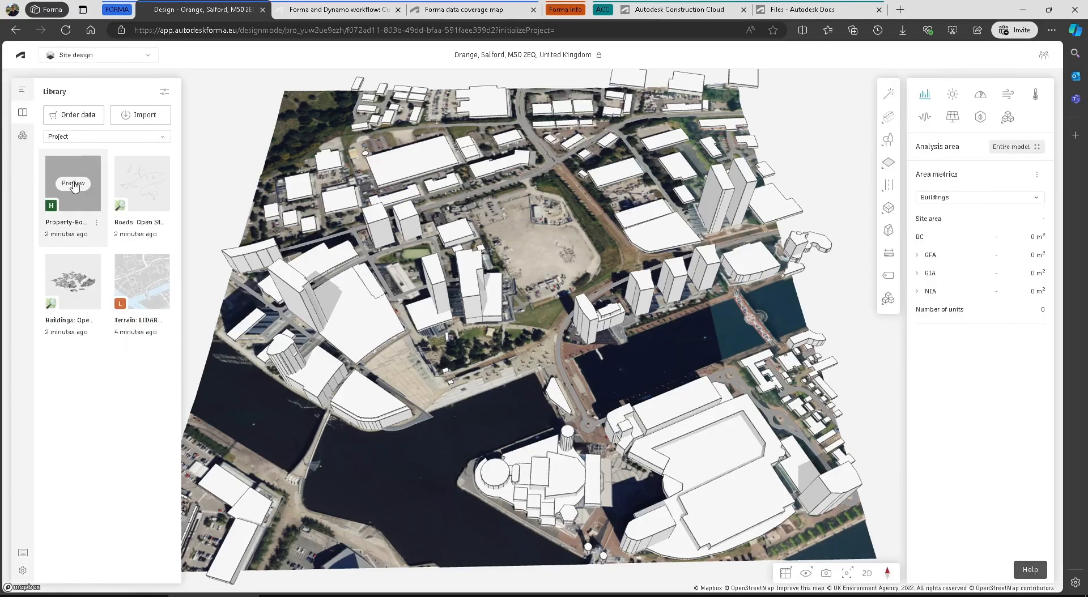
pyautogui.click(73, 183)
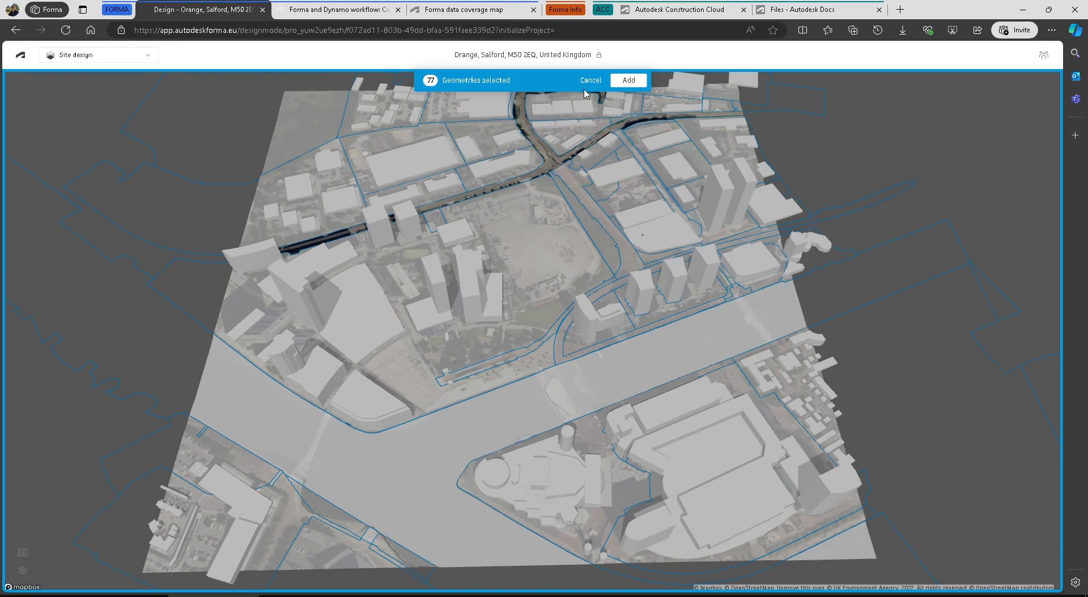
pyautogui.click(628, 80)
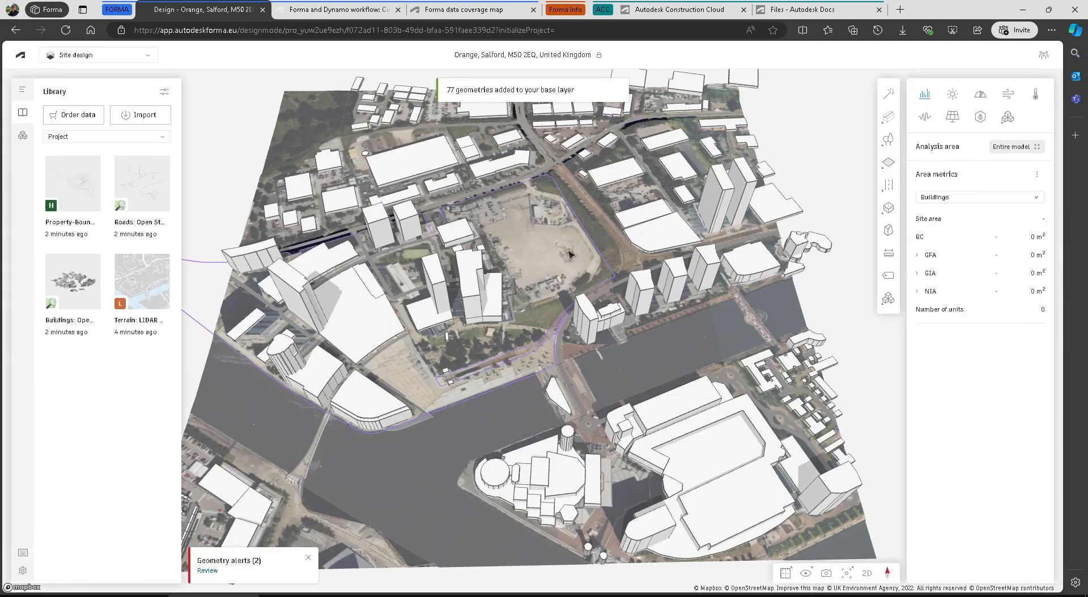
pyautogui.click(207, 570)
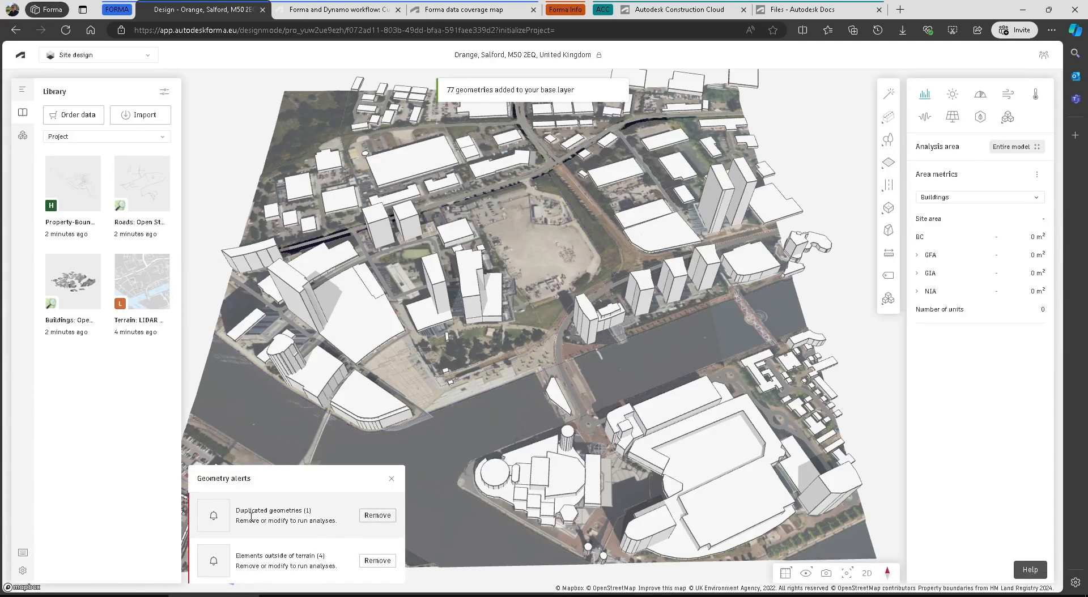
pyautogui.press('ctrl')
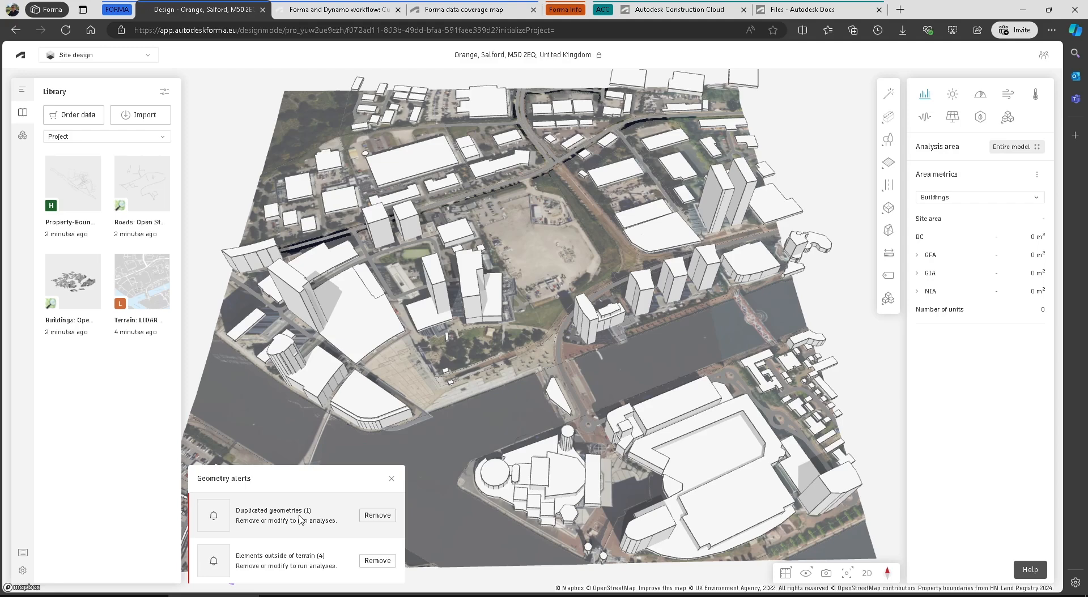
pyautogui.click(377, 516)
pyautogui.click(377, 562)
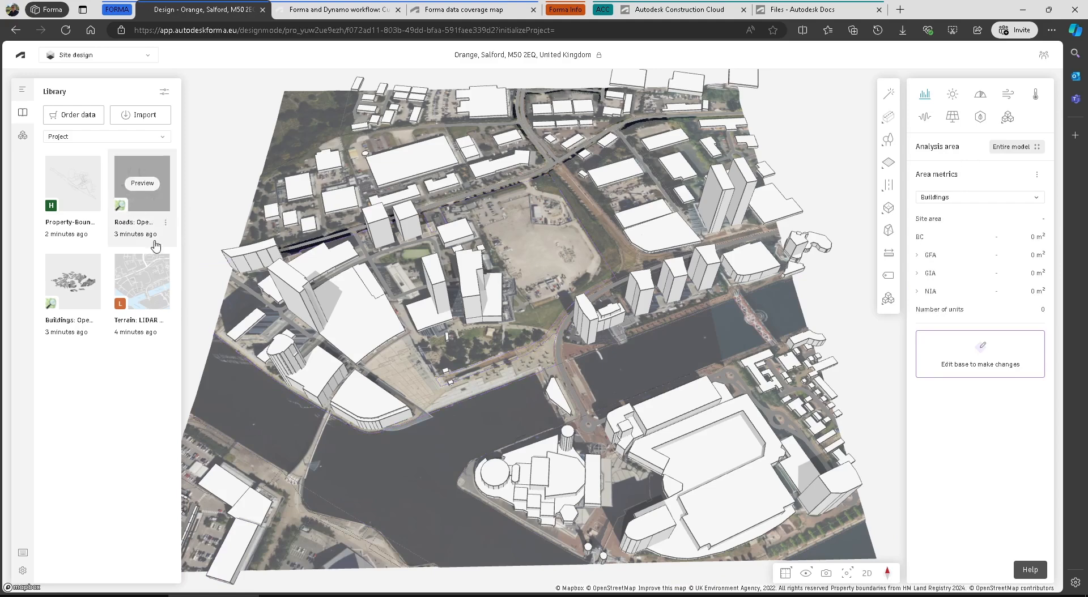
# Hide the Property boundaries layer of the base in the proposal's layer list
pyautogui.click(23, 94)
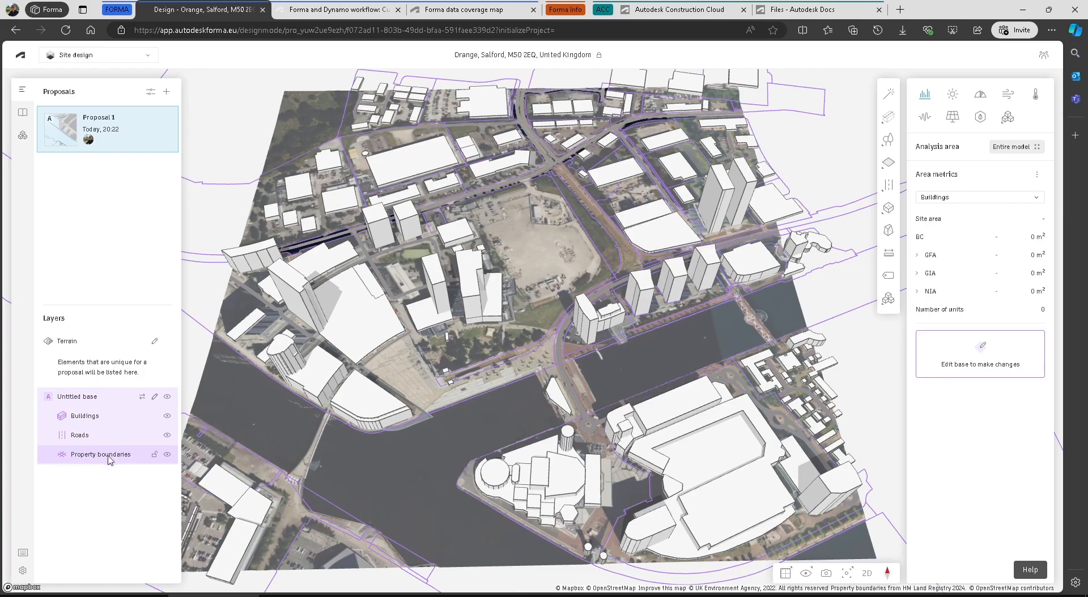
pyautogui.click(167, 456)
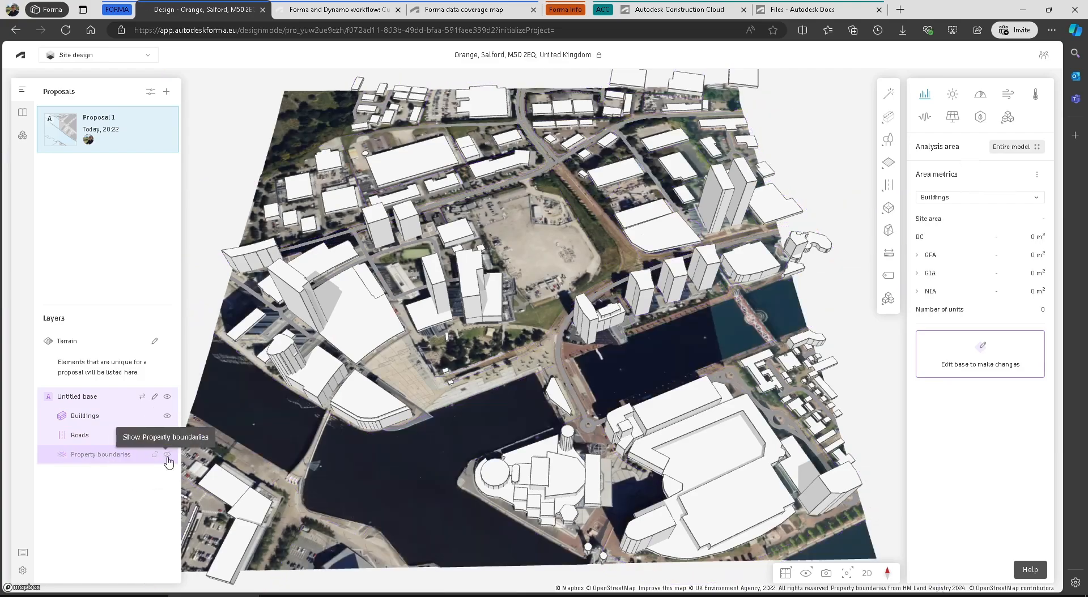
pyautogui.moveTo(505, 312)
pyautogui.mouseDown(button='right')
pyautogui.moveTo(508, 347)
pyautogui.moveTo(510, 323)
pyautogui.mouseUp(button='right')
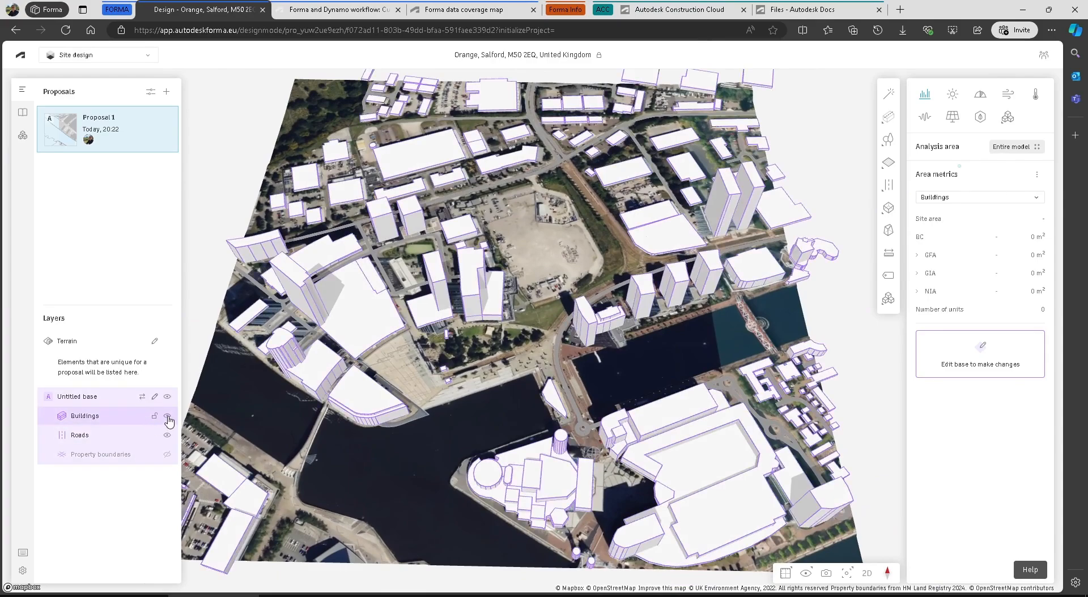
# Switch the visibility of the base's Buildings layer off and on again
pyautogui.click(167, 417)
pyautogui.click(168, 420)
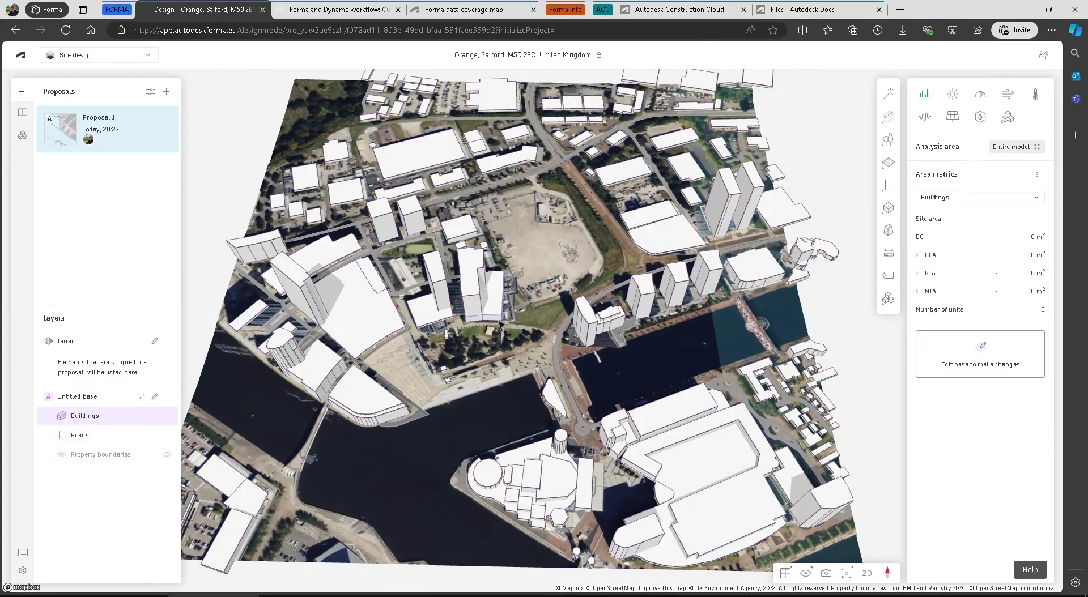
pyautogui.moveTo(496, 352)
pyautogui.mouseDown(button='right')
pyautogui.moveTo(526, 313)
pyautogui.moveTo(497, 356)
pyautogui.mouseUp(button='right')
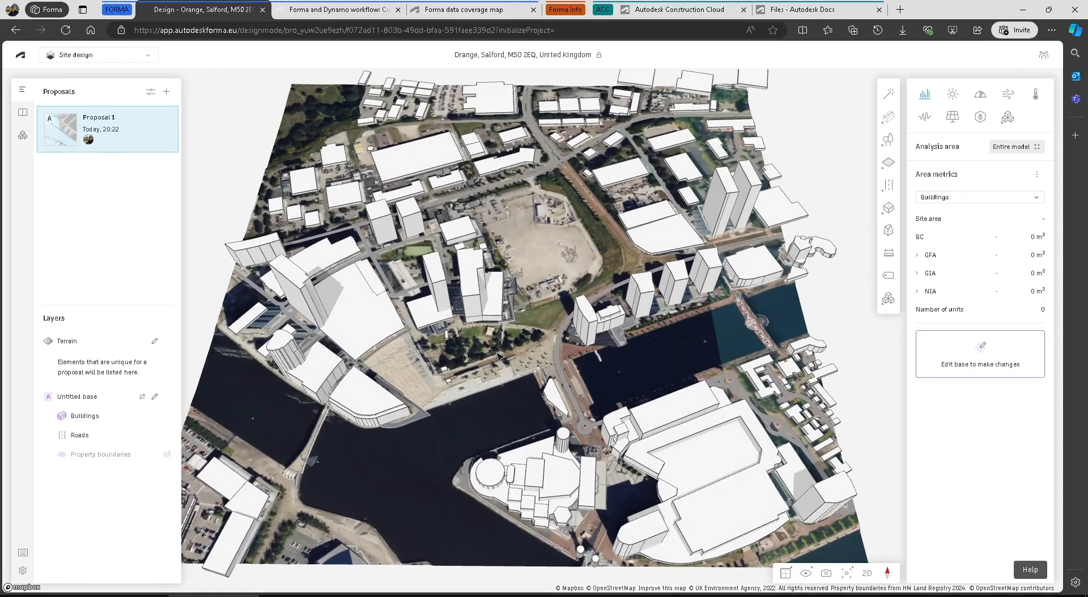
pyautogui.rightClick(497, 354)
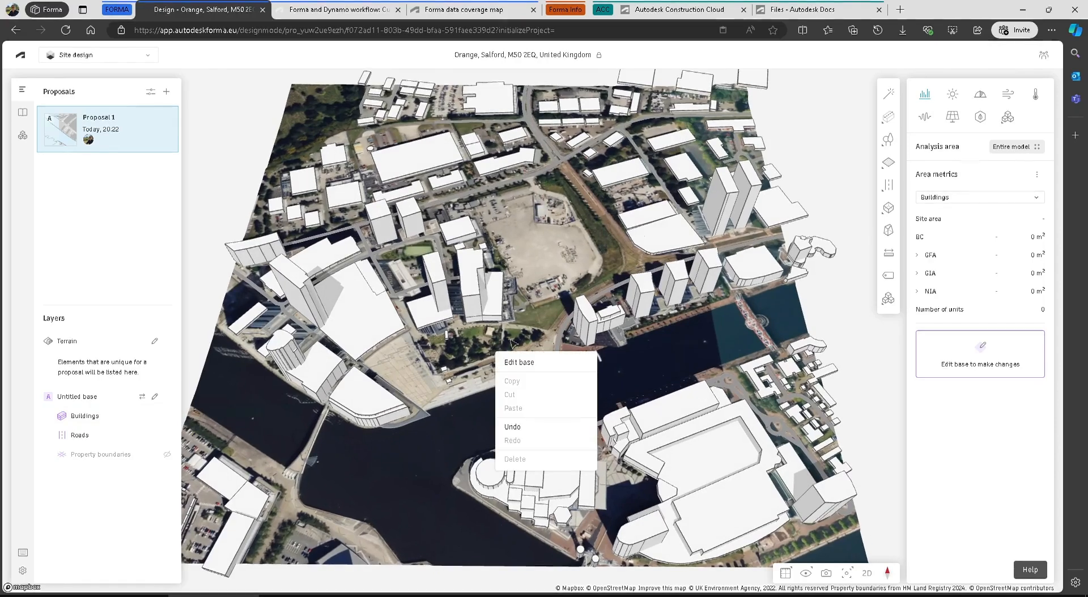
pyautogui.click(564, 265)
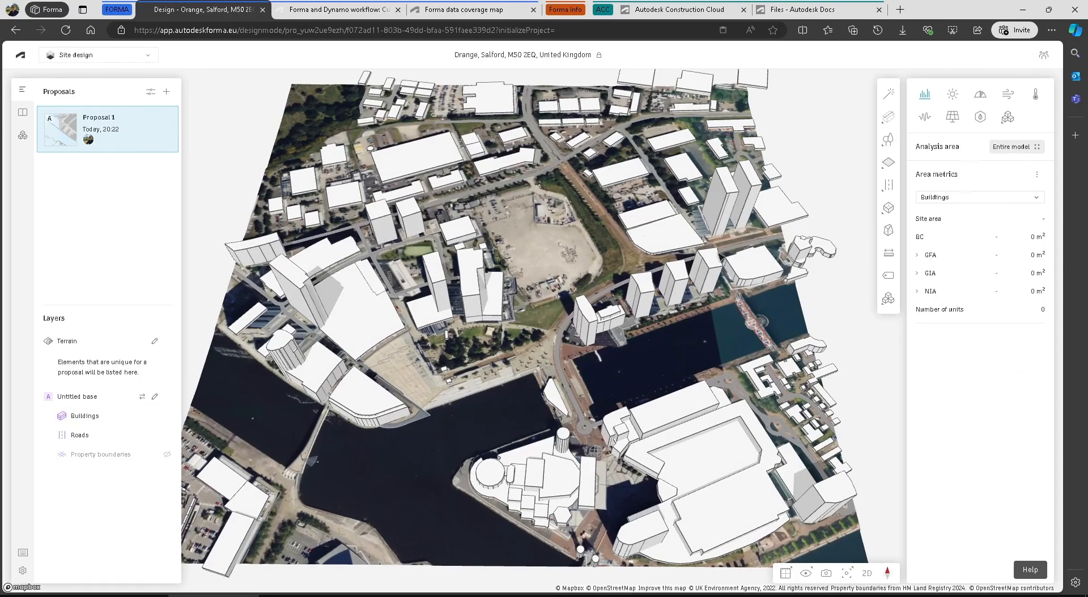
# Invite five colleagues to the project with the Admin role by pasting in their e-mail addresses and sending the invitation
pyautogui.click(1043, 56)
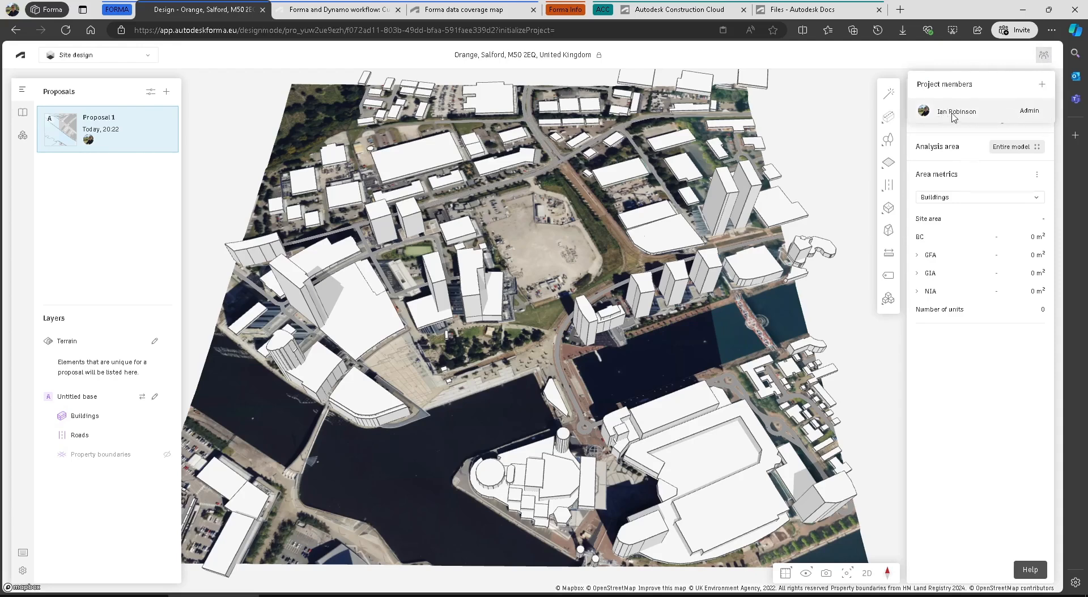
pyautogui.click(1042, 84)
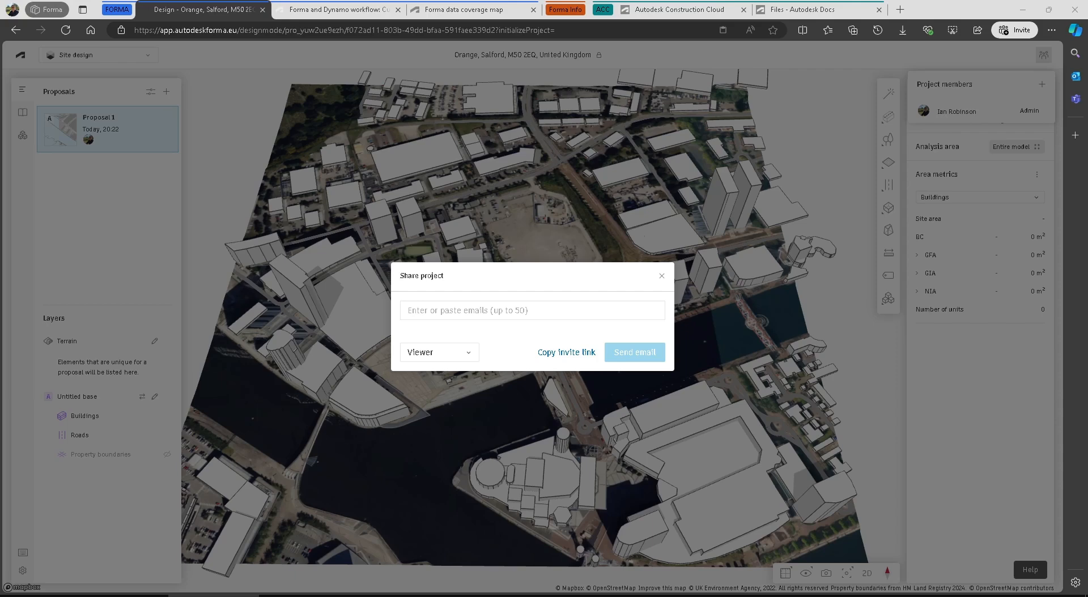
pyautogui.click(471, 313)
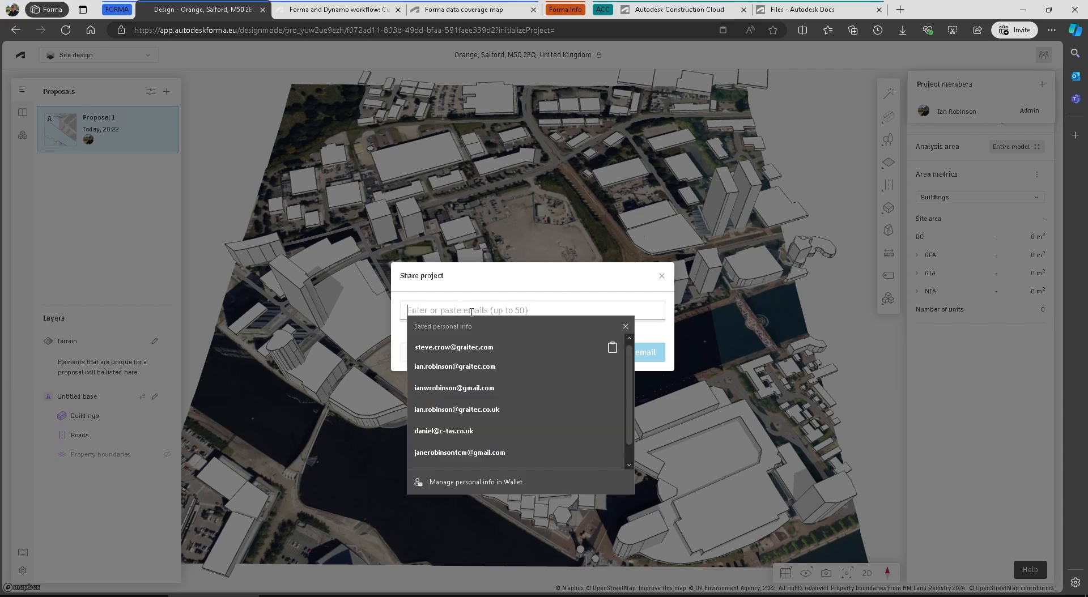
pyautogui.hotkey('ctrl', 'v')
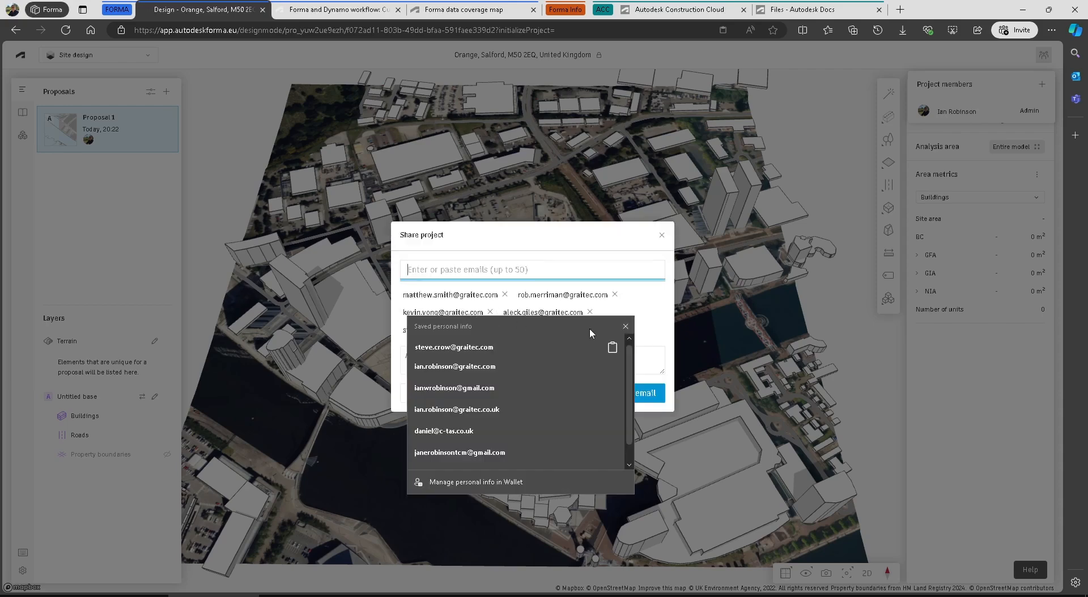
pyautogui.click(625, 327)
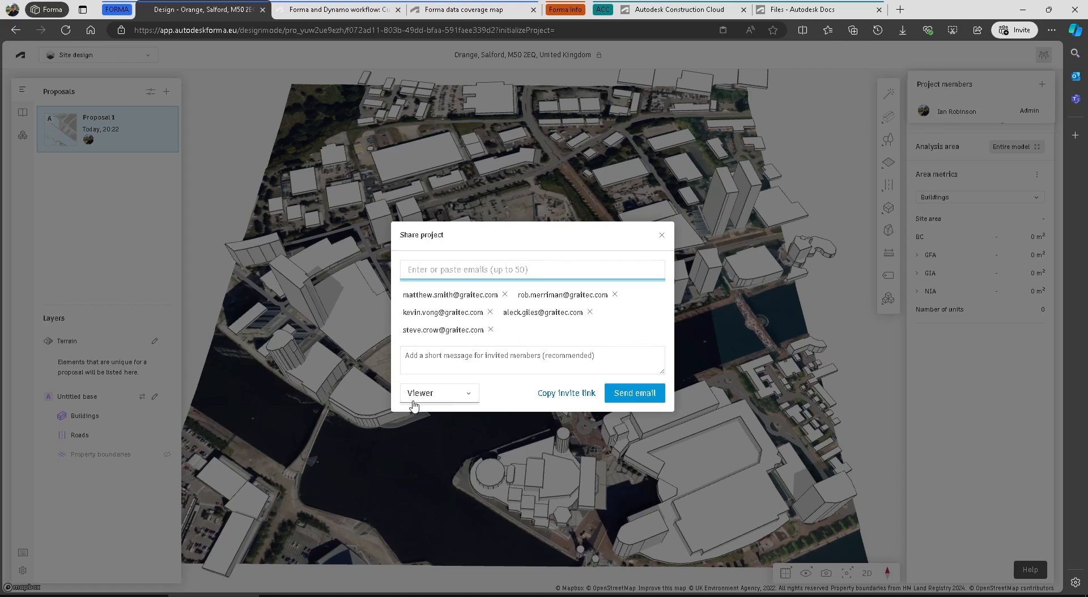
pyautogui.click(469, 399)
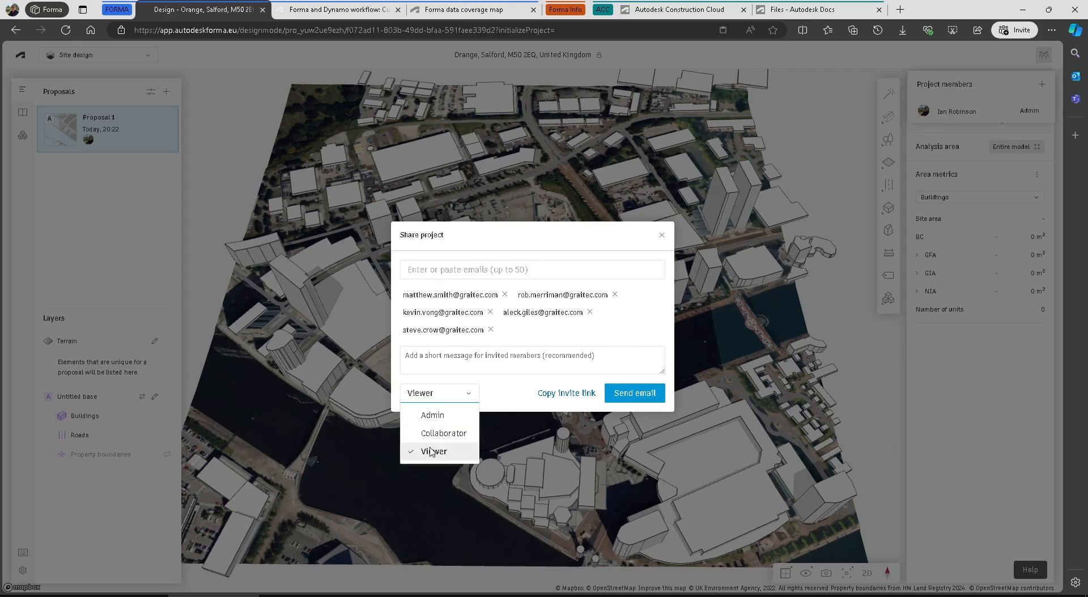
pyautogui.click(433, 416)
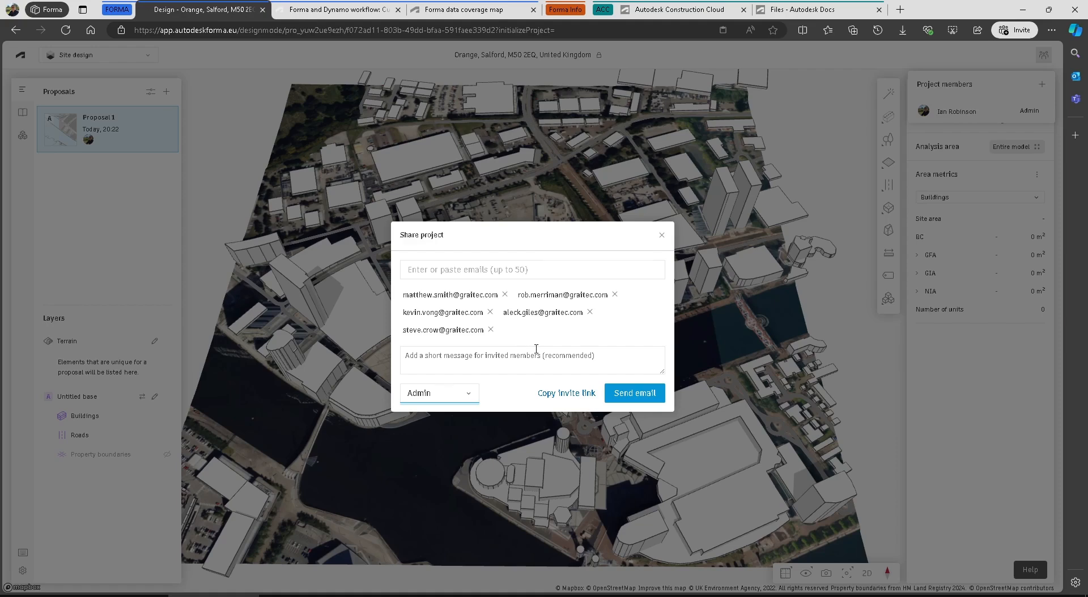
pyautogui.click(637, 397)
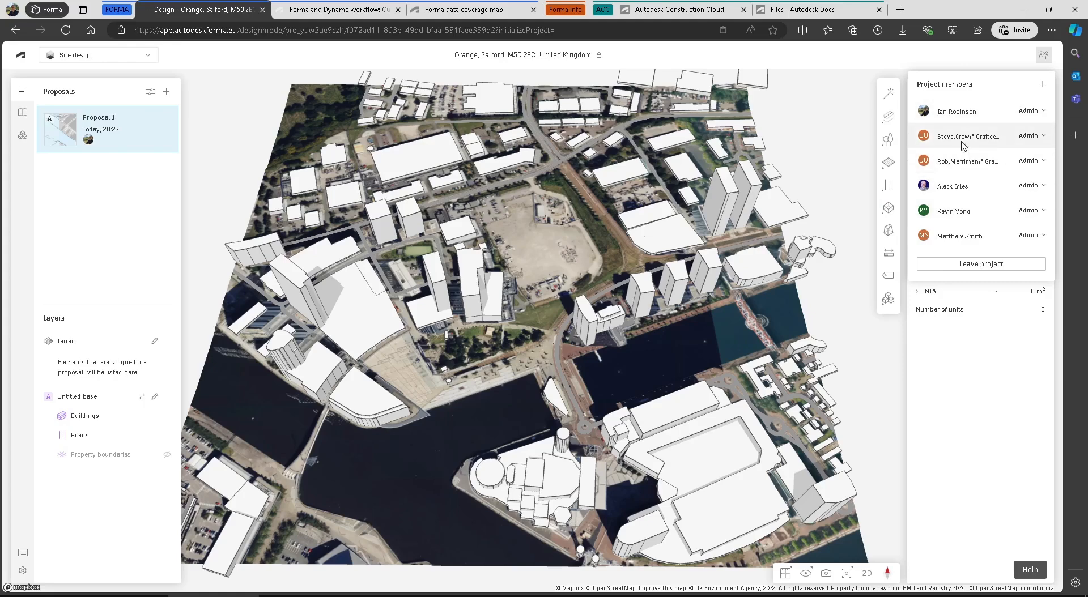
# Change the first invited member's role to Viewer and the last listed Admin's role to Collaborator
pyautogui.click(1043, 138)
pyautogui.click(993, 172)
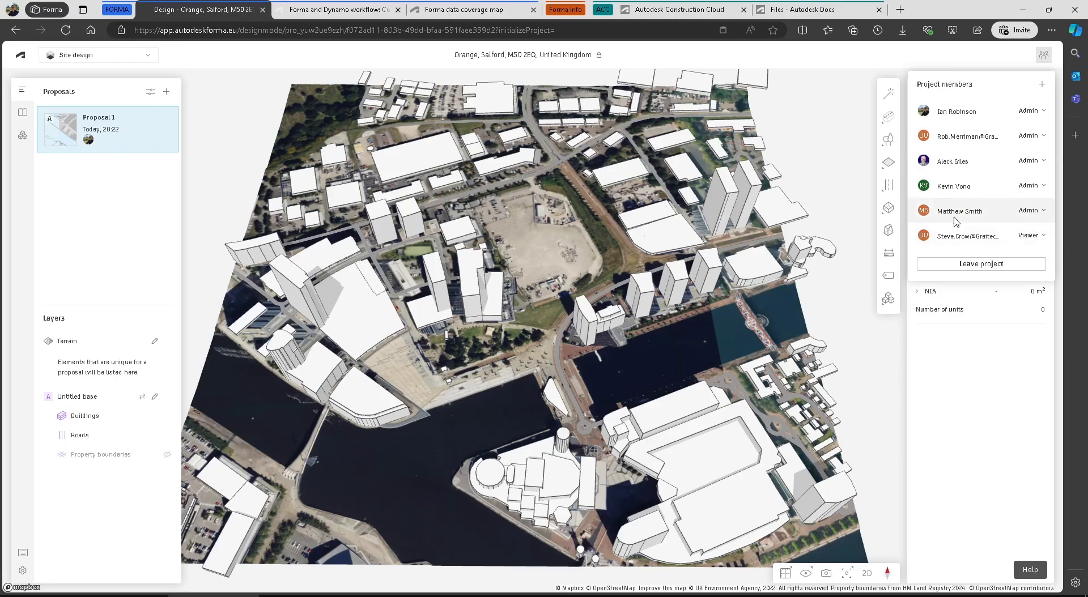
pyautogui.click(1032, 211)
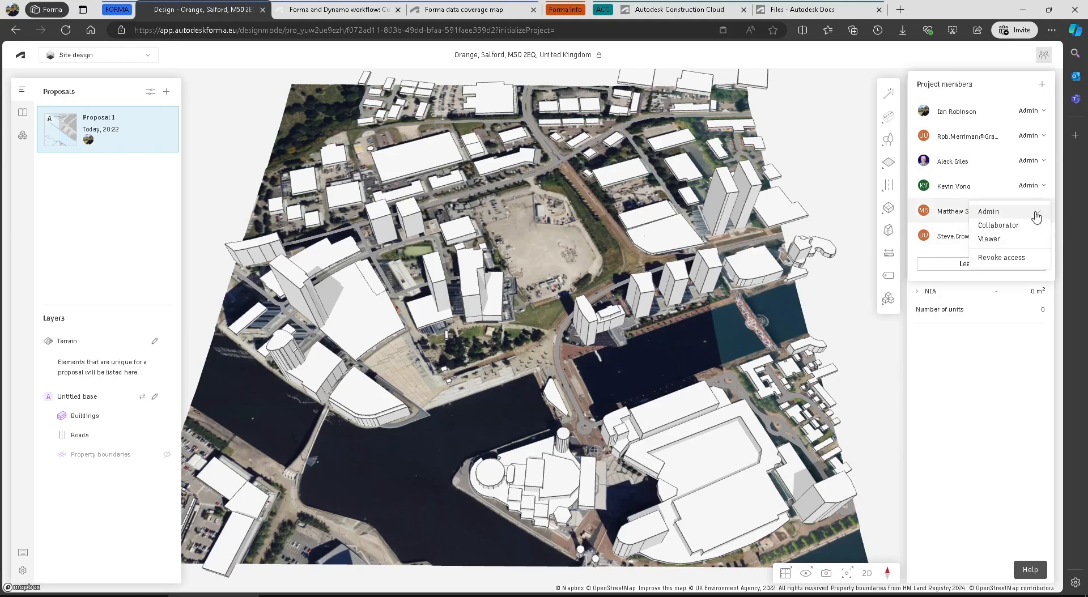
pyautogui.click(999, 225)
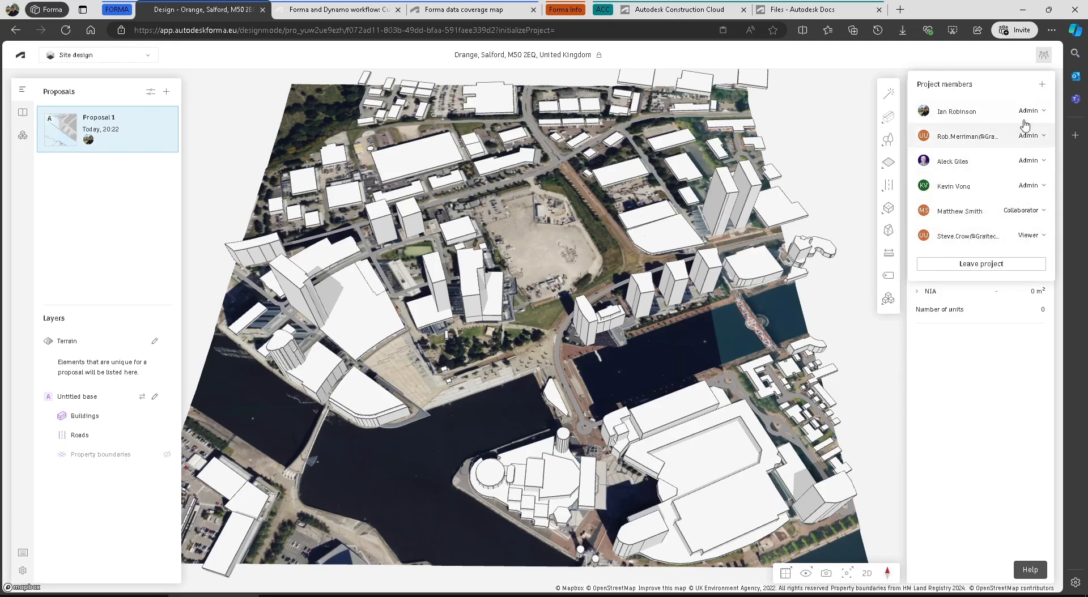
pyautogui.click(1037, 574)
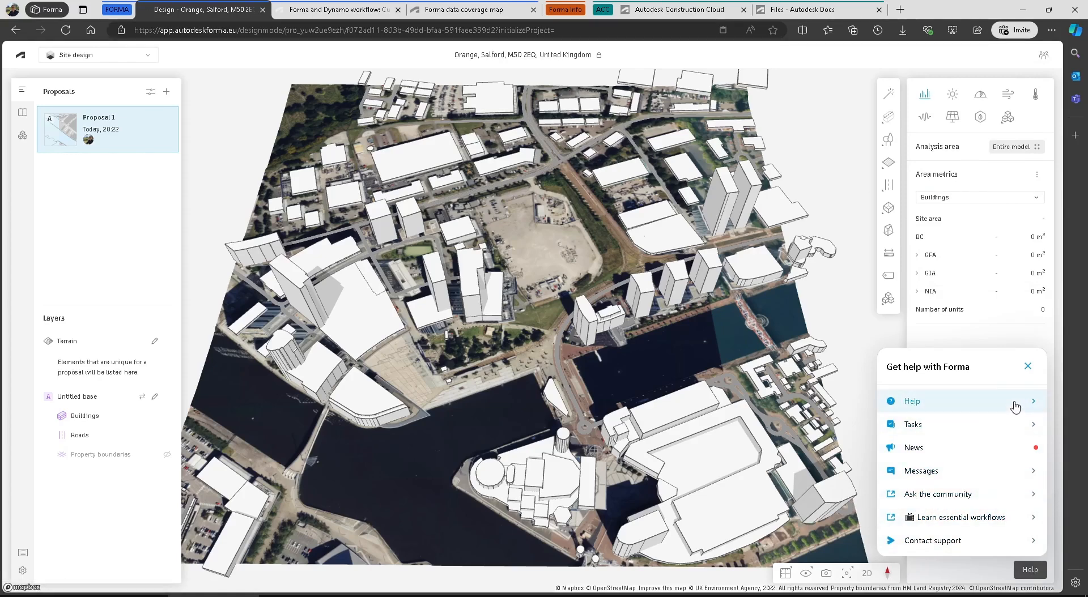
pyautogui.click(1026, 369)
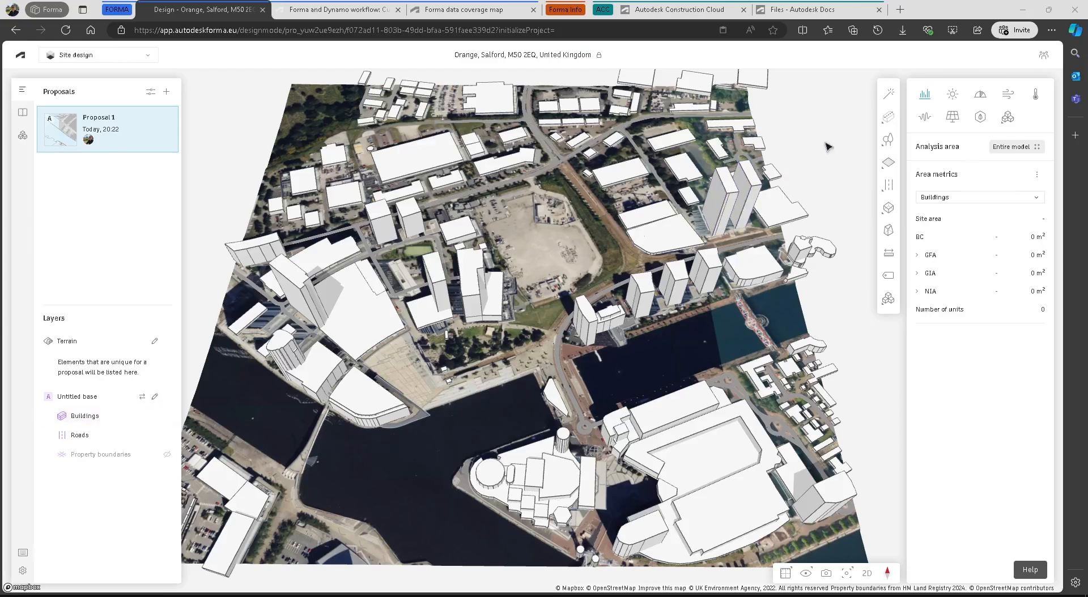
pyautogui.moveTo(888, 116)
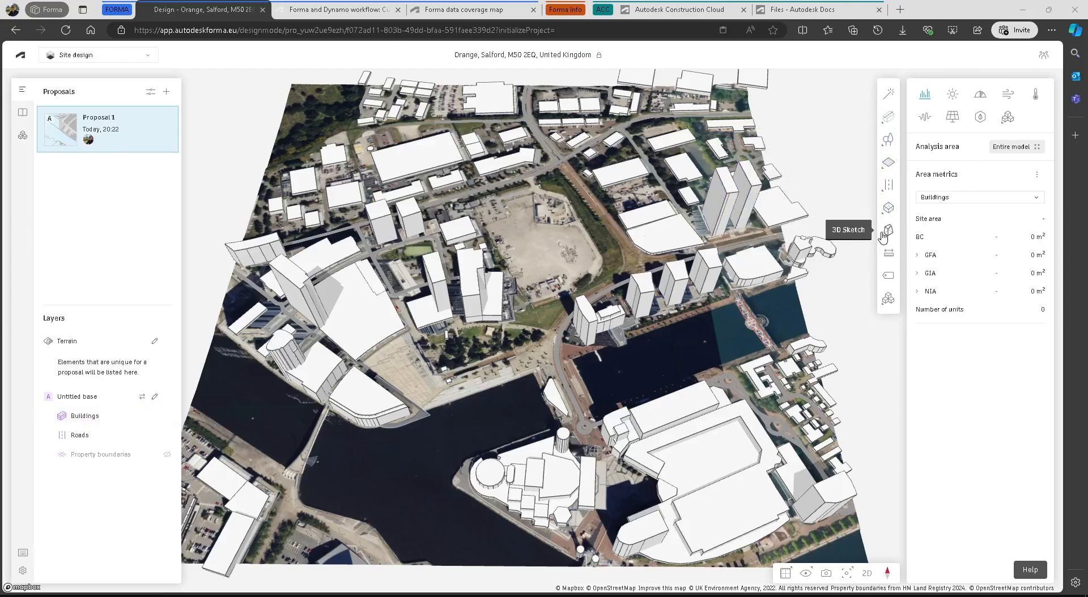
pyautogui.click(888, 298)
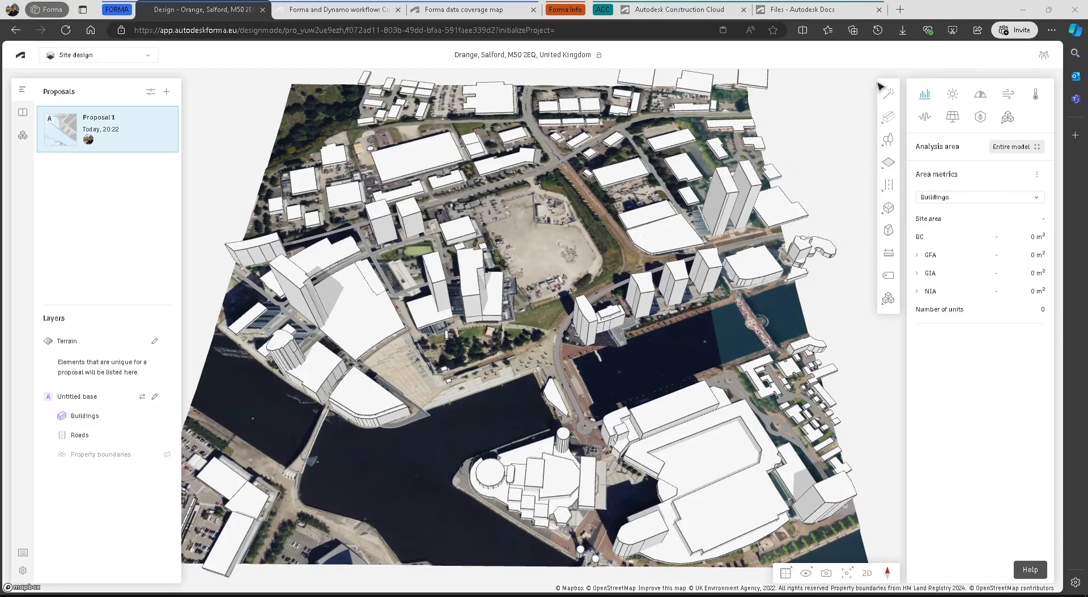
# Draw a polygonal site limit of about 221,000 m² around the vacant plot and quayside buildings, and hide the Site limits layer
pyautogui.moveTo(889, 140)
pyautogui.moveTo(889, 162)
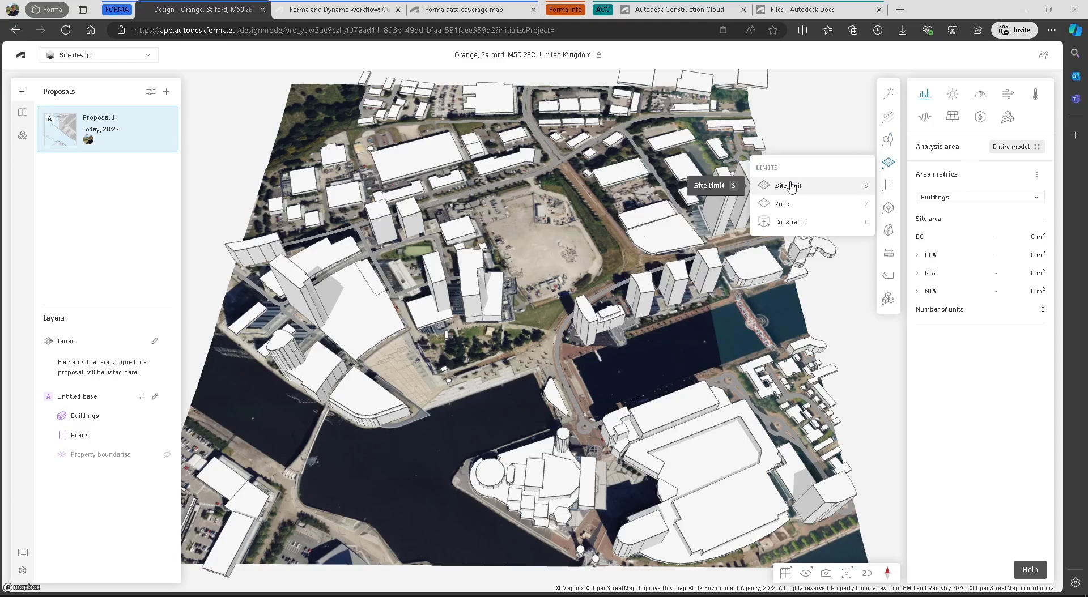
pyautogui.click(792, 187)
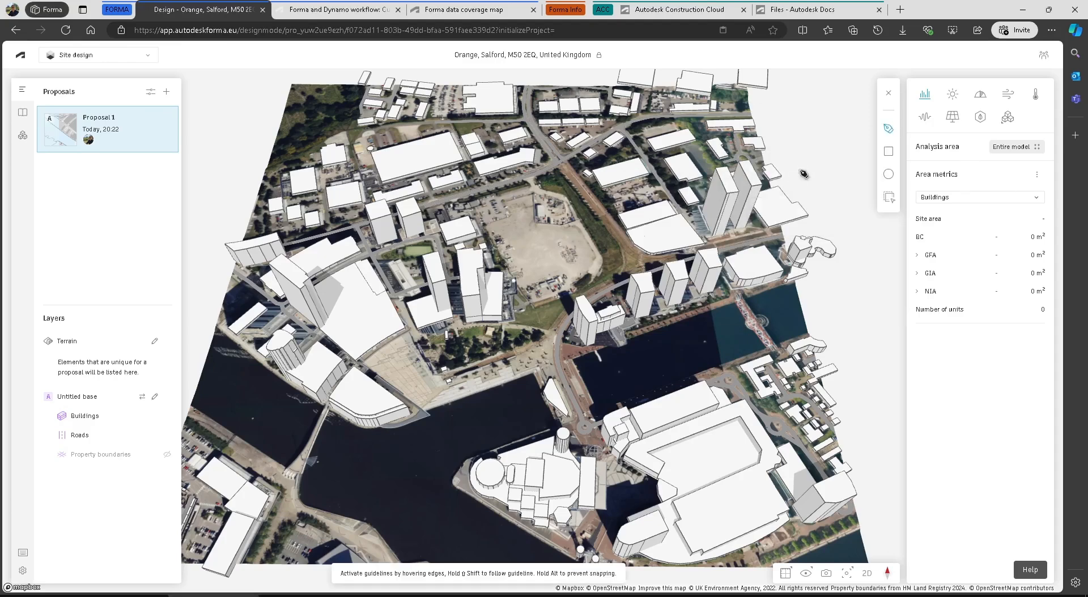
pyautogui.click(624, 125)
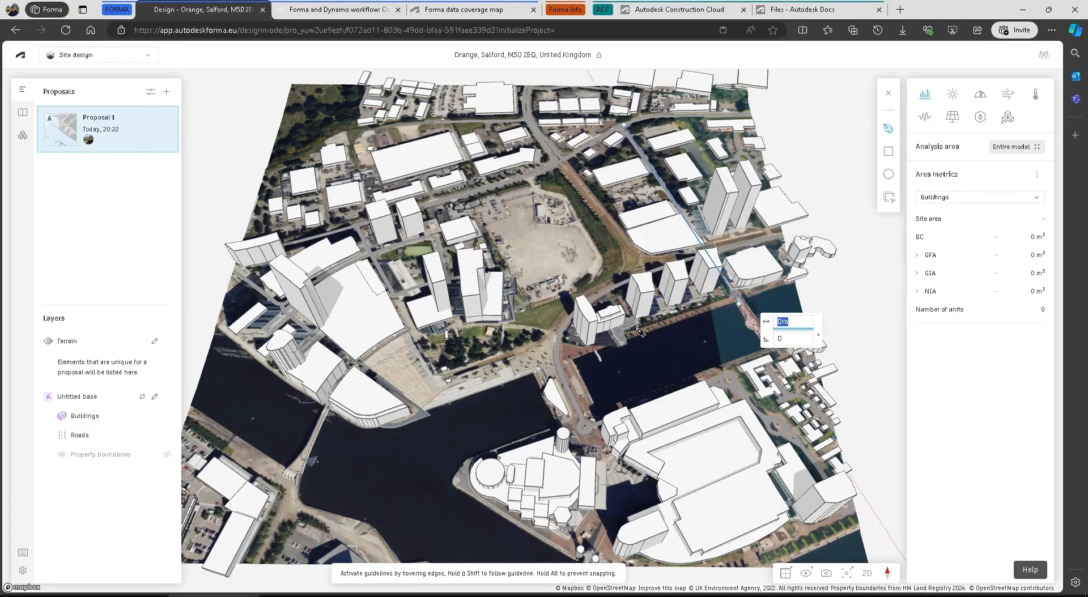
pyautogui.click(738, 303)
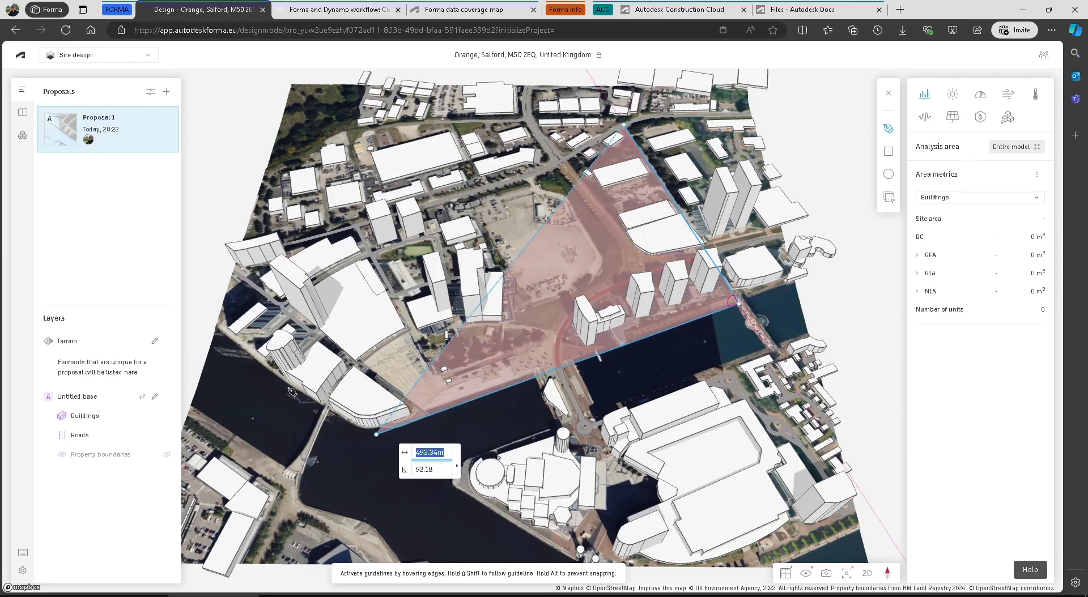
pyautogui.click(376, 435)
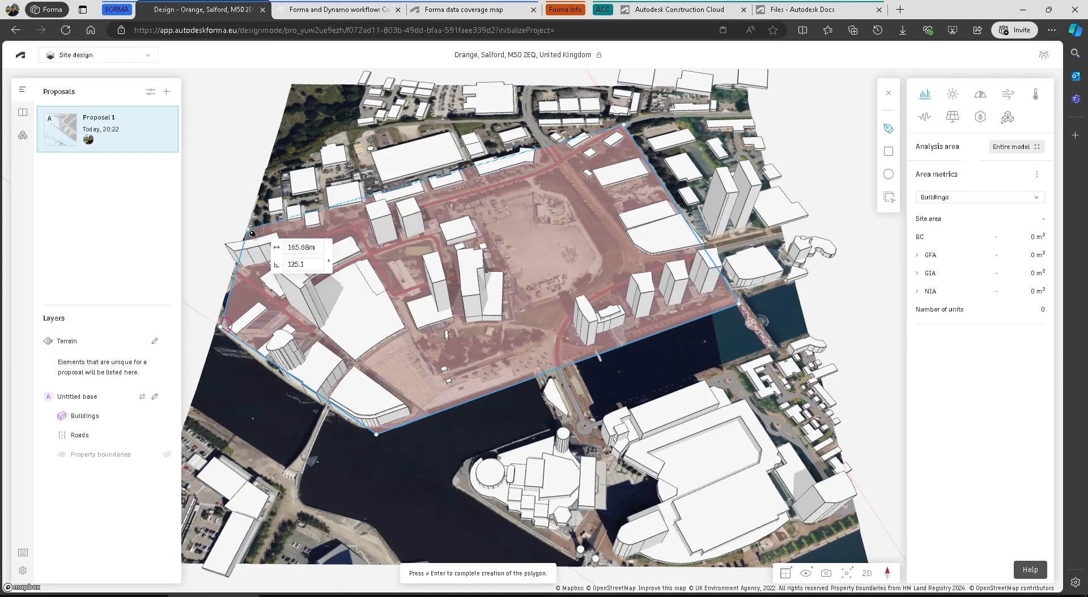
pyautogui.click(251, 232)
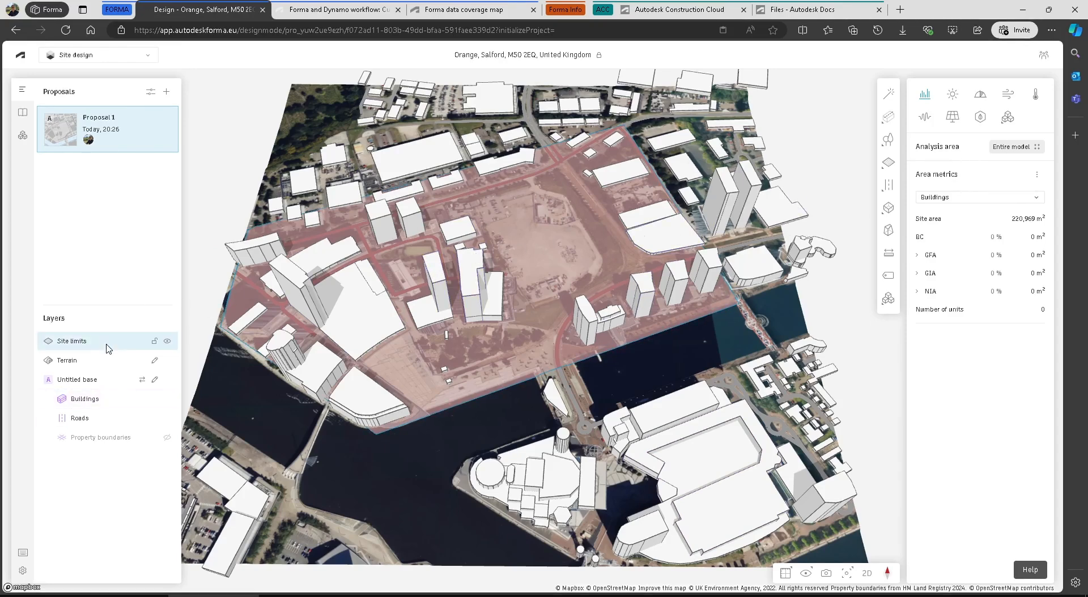
pyautogui.click(167, 341)
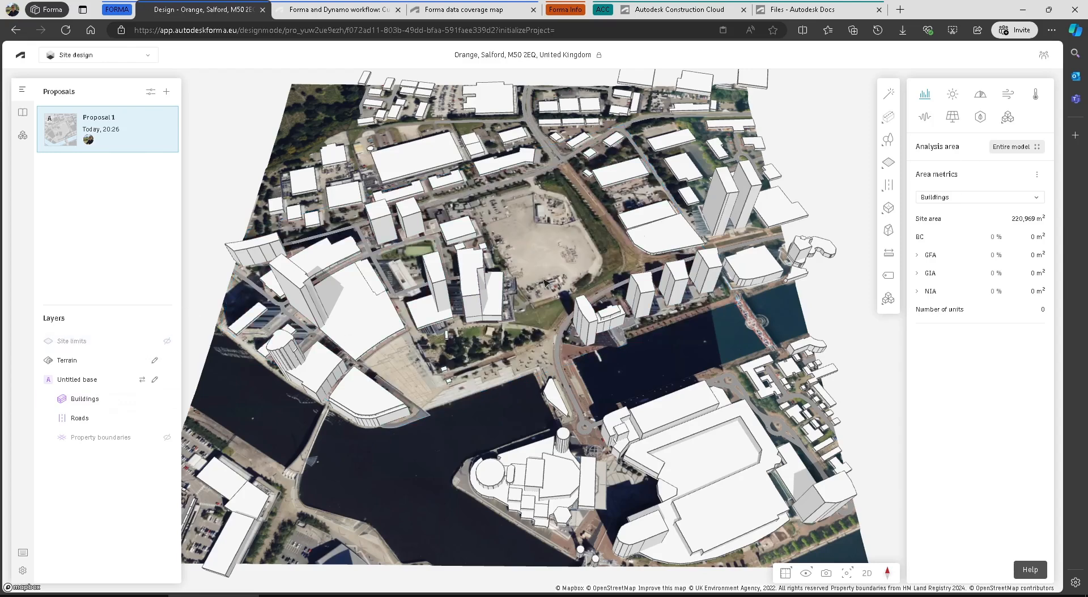
# Draw a polygonal zone of about 4,237 m² over the end of the vacant plot nearest the water
pyautogui.moveTo(527, 327); pyautogui.dragTo(499, 397, button='right')
pyautogui.scroll(3, 568, 233)
pyautogui.scroll(2, 568, 233)
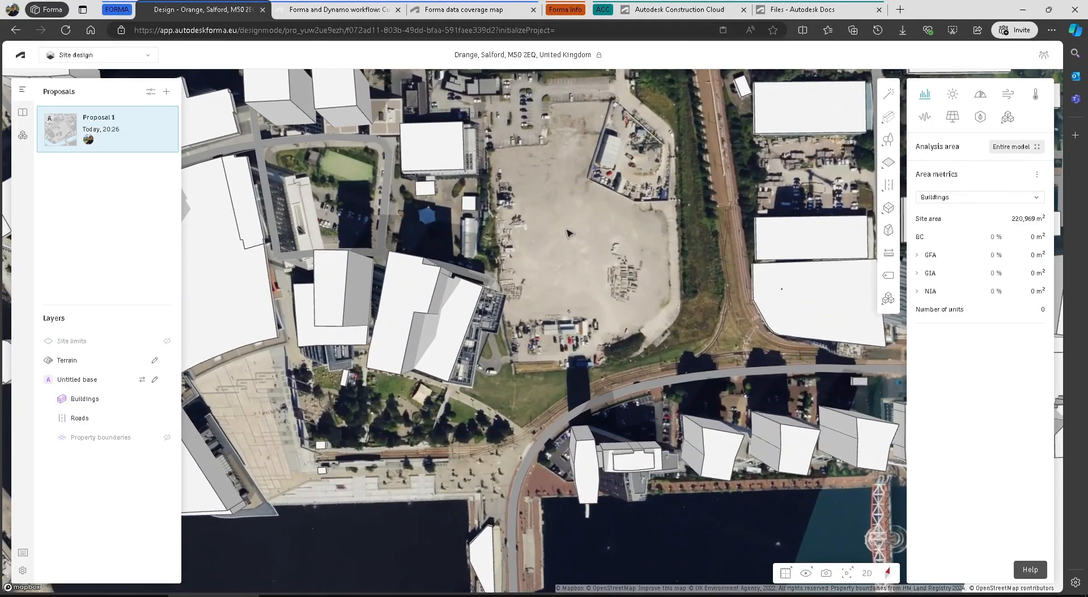
pyautogui.moveTo(569, 233); pyautogui.dragTo(560, 307)
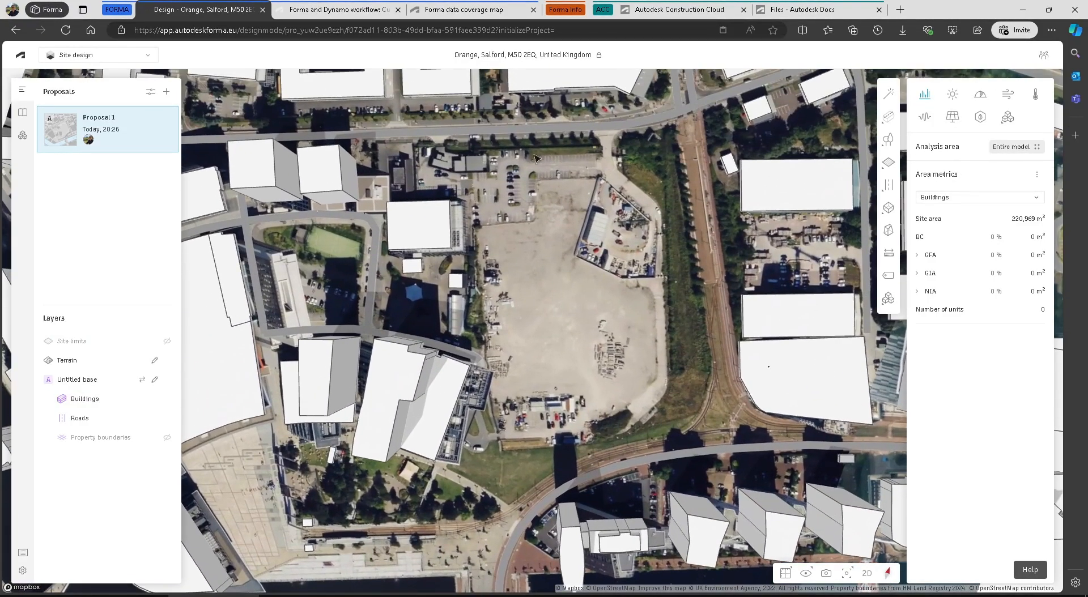
pyautogui.click(885, 164)
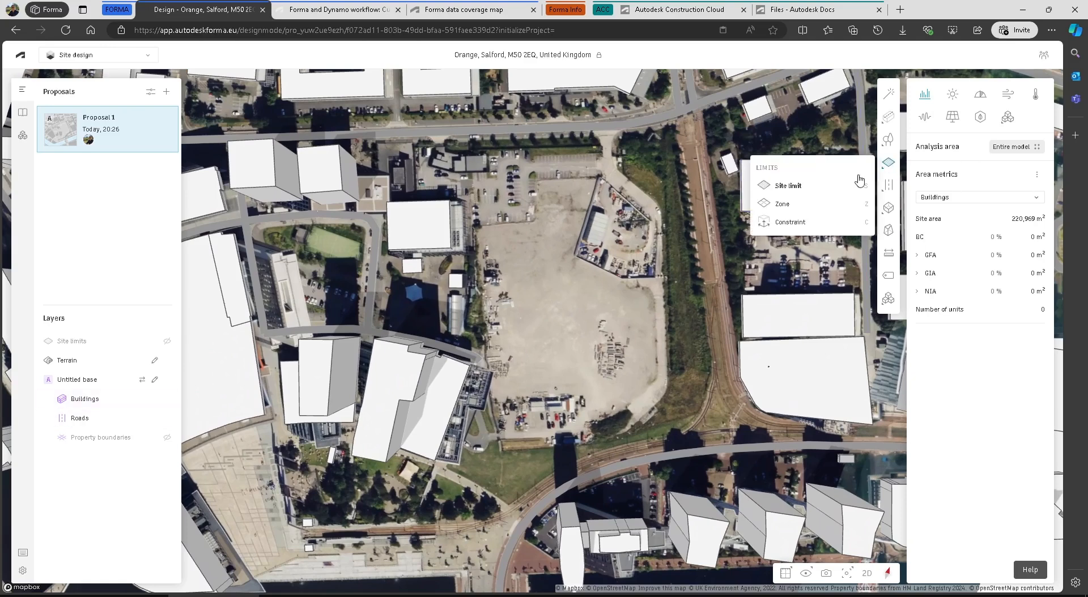
pyautogui.click(783, 205)
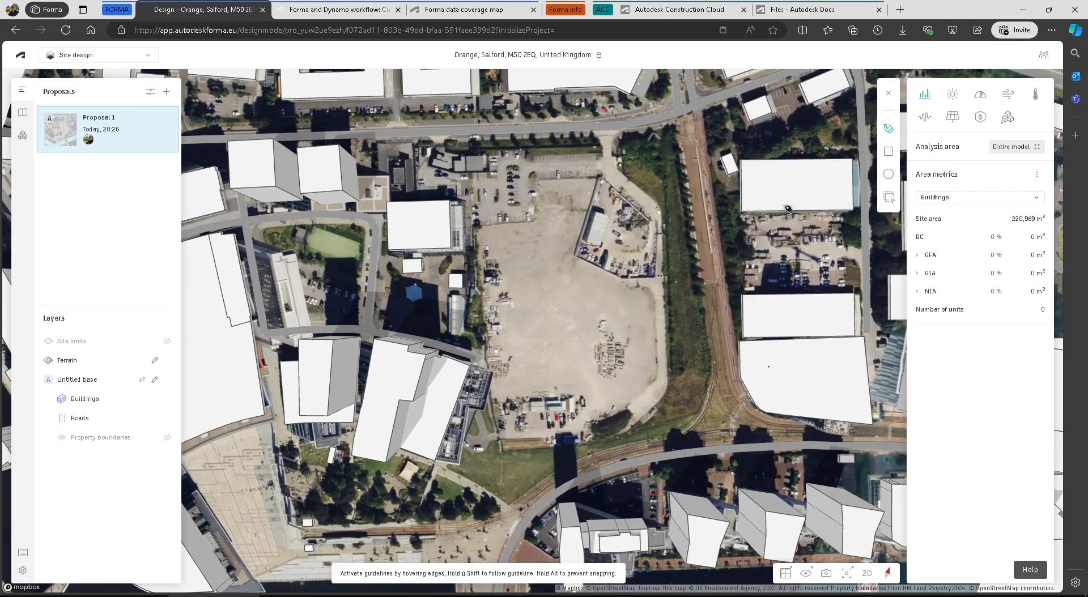
pyautogui.click(503, 442)
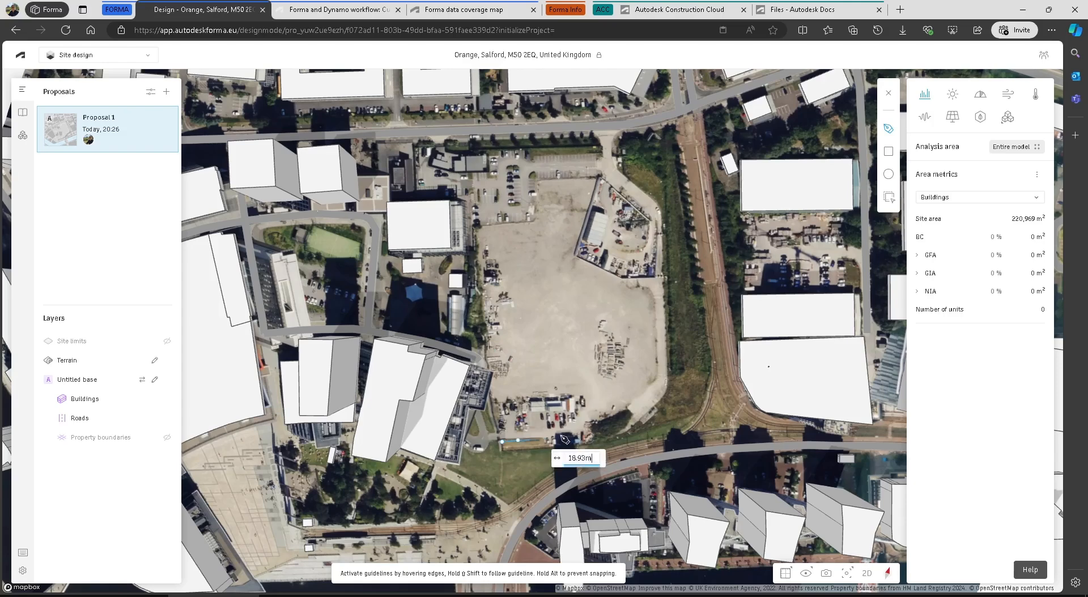
pyautogui.click(609, 434)
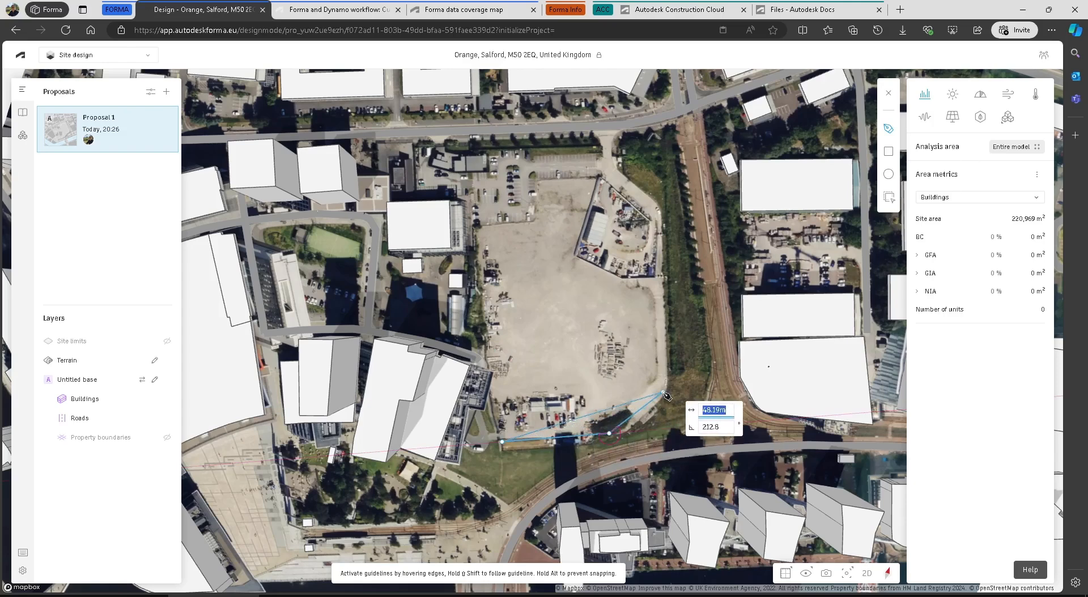
pyautogui.click(664, 392)
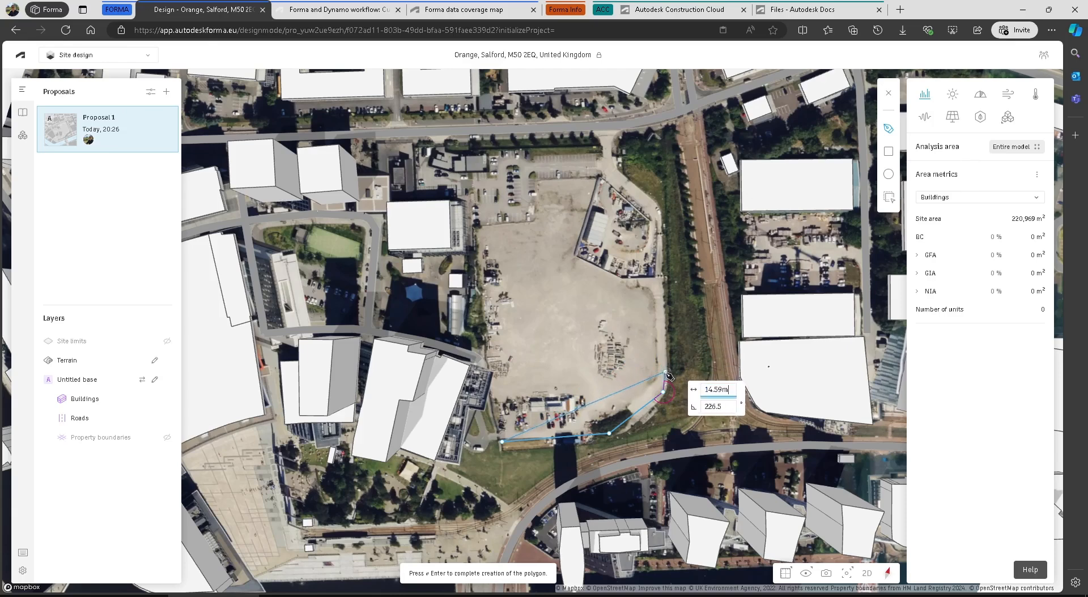
pyautogui.click(666, 373)
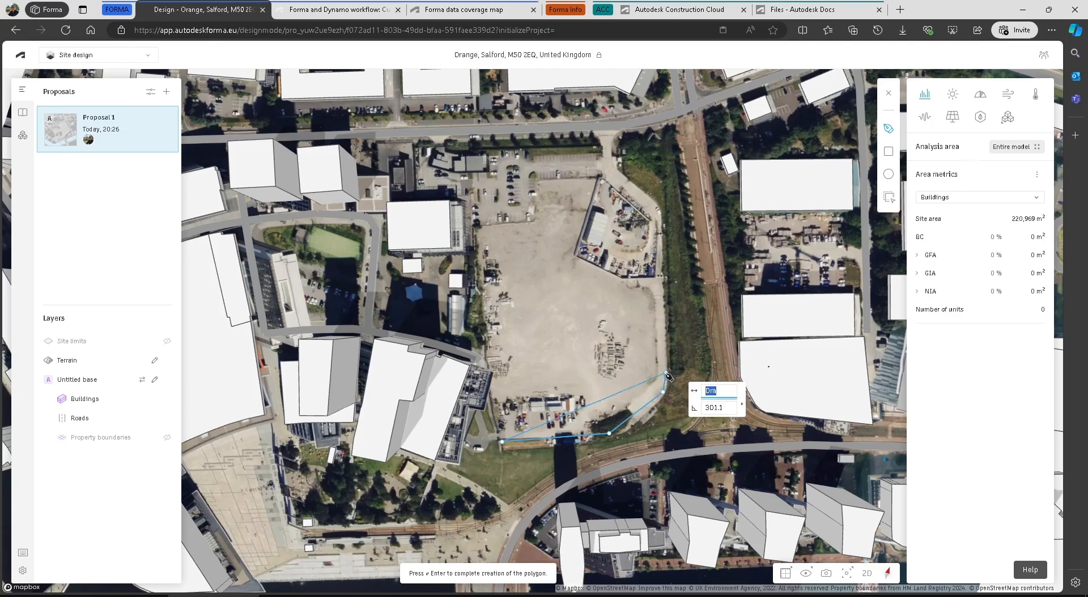
pyautogui.click(490, 391)
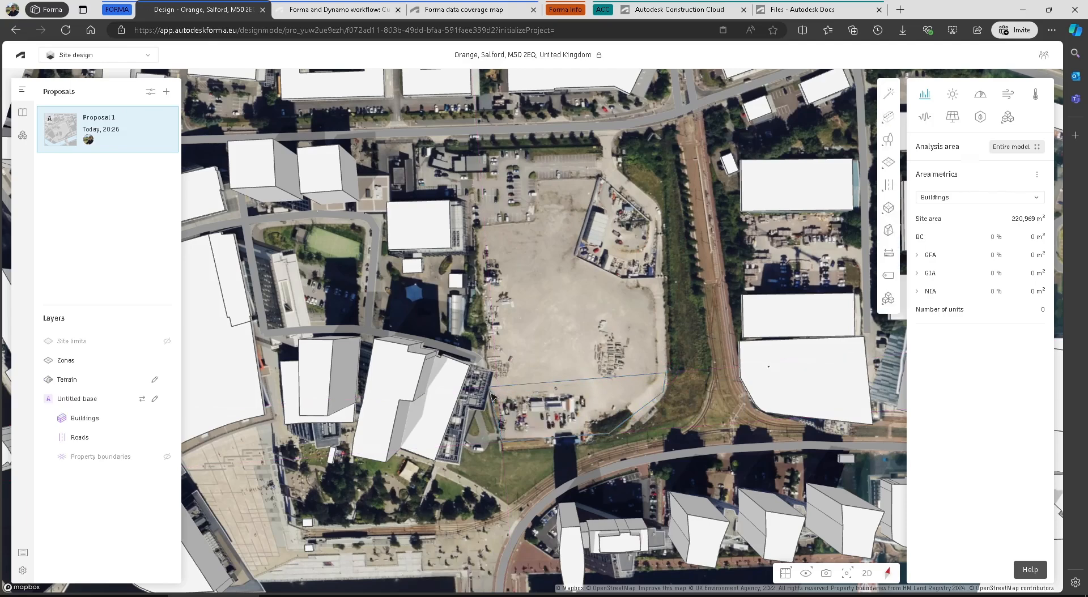
# Select the new zone on the vacant plot and name it Hotel
pyautogui.click(579, 401)
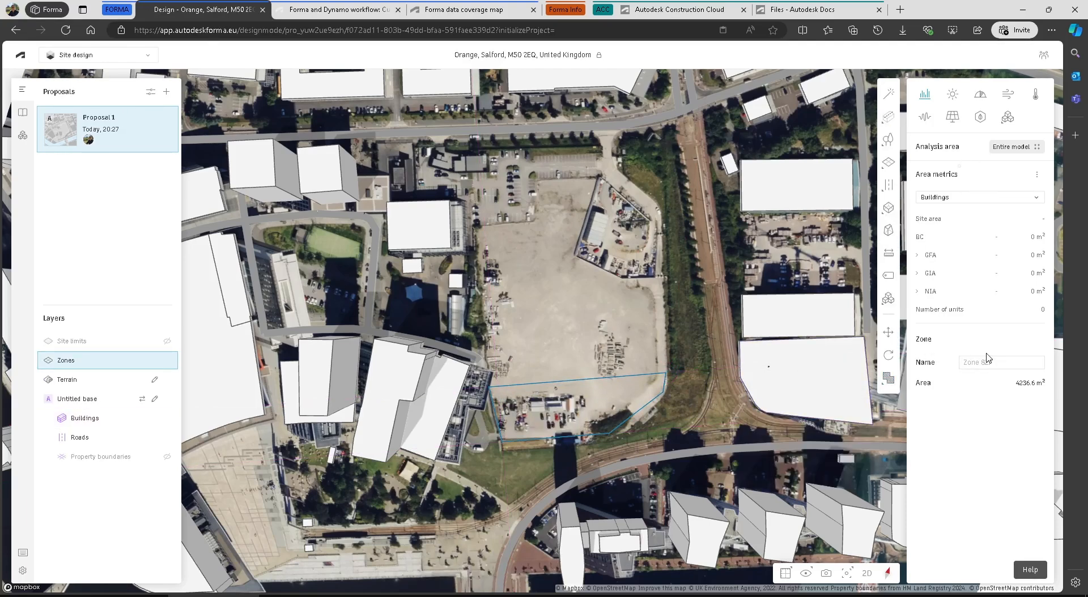
pyautogui.click(1024, 361)
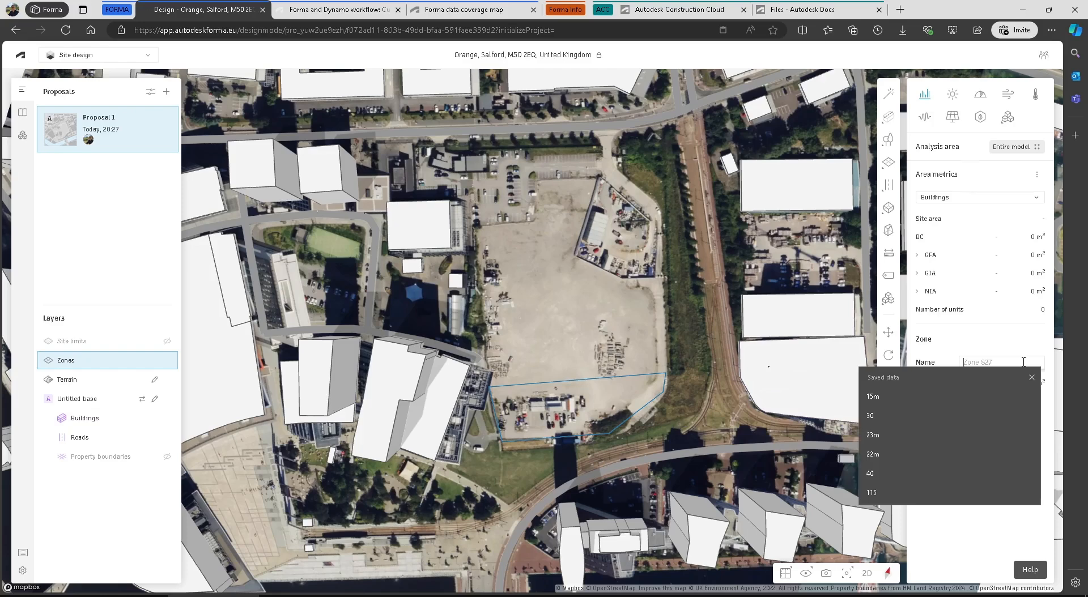
pyautogui.write('Hotelwe')
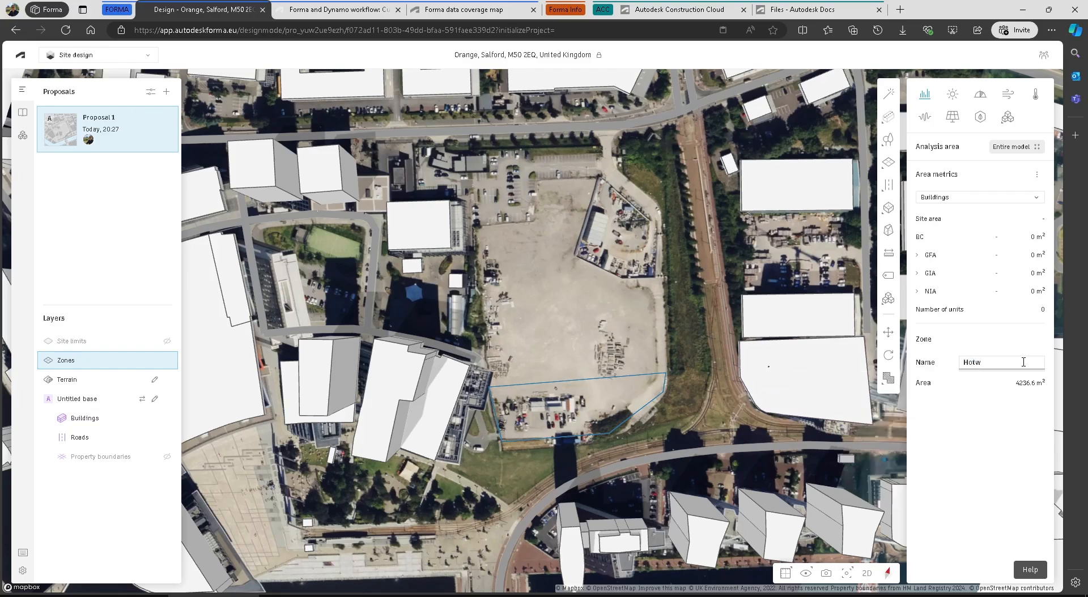
pyautogui.press('BackSpace')
pyautogui.press('Tab')
pyautogui.moveTo(888, 163)
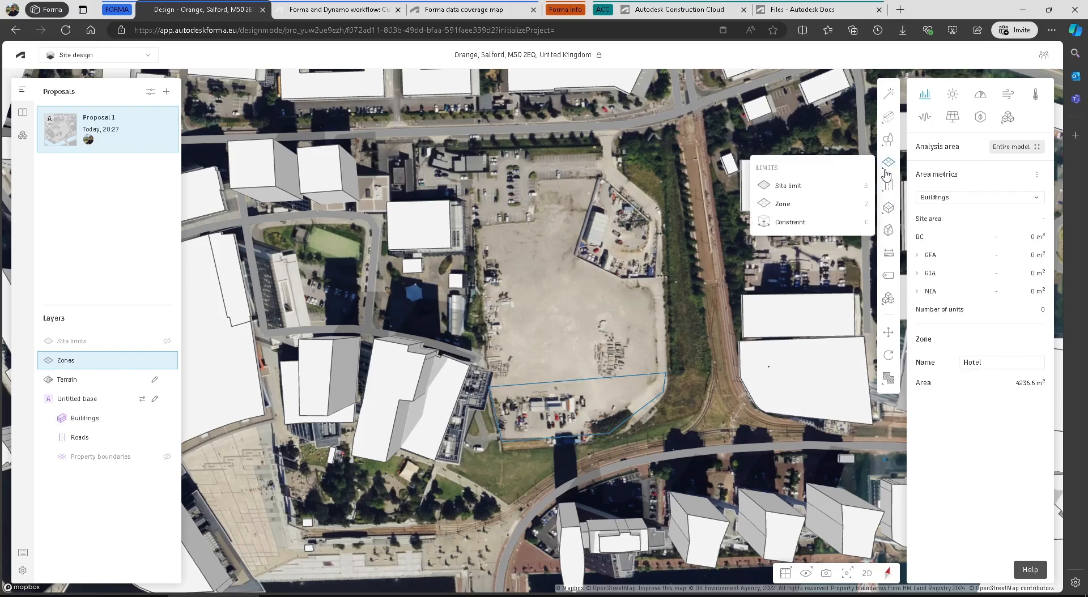
# Draw a four-sided zone of about 3,395 m² across the vacant plot, directly adjoining the Hotel zone's inland edge
pyautogui.click(787, 205)
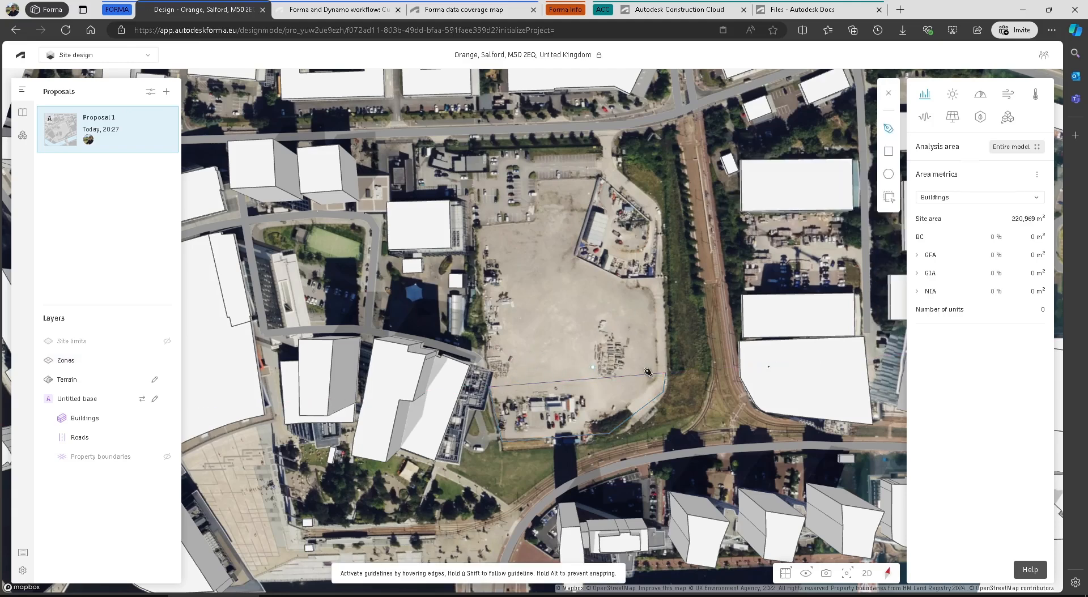
pyautogui.click(666, 372)
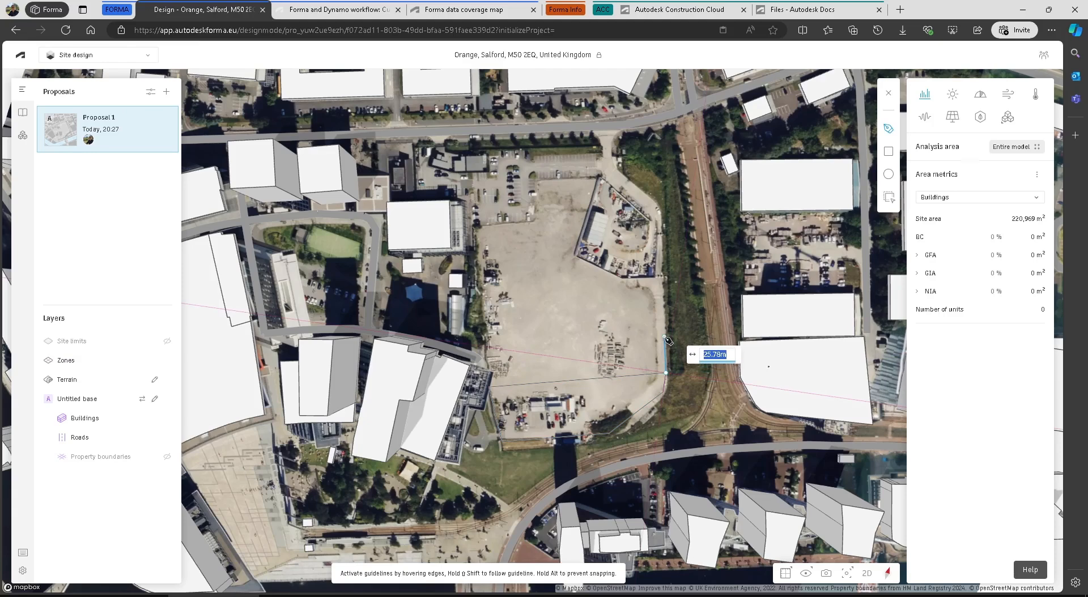
pyautogui.click(664, 337)
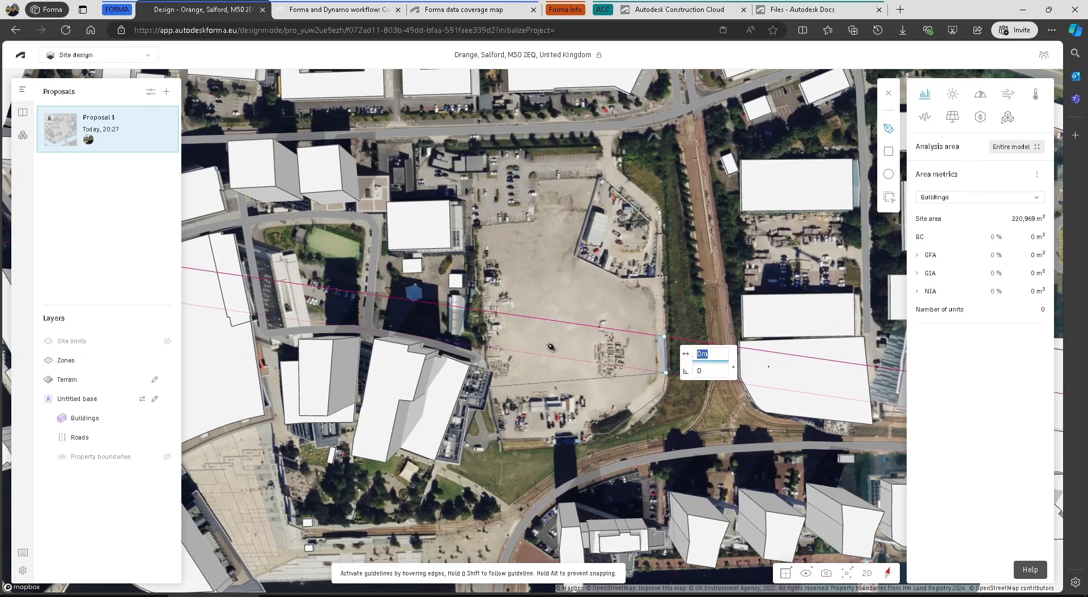
pyautogui.click(488, 348)
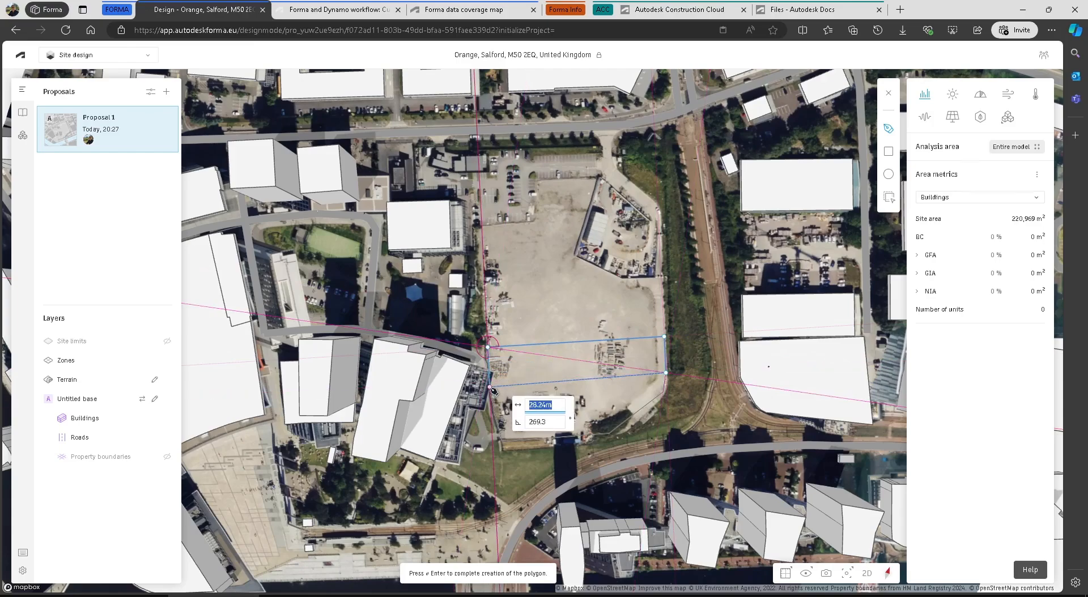
pyautogui.scroll(10, 492, 390)
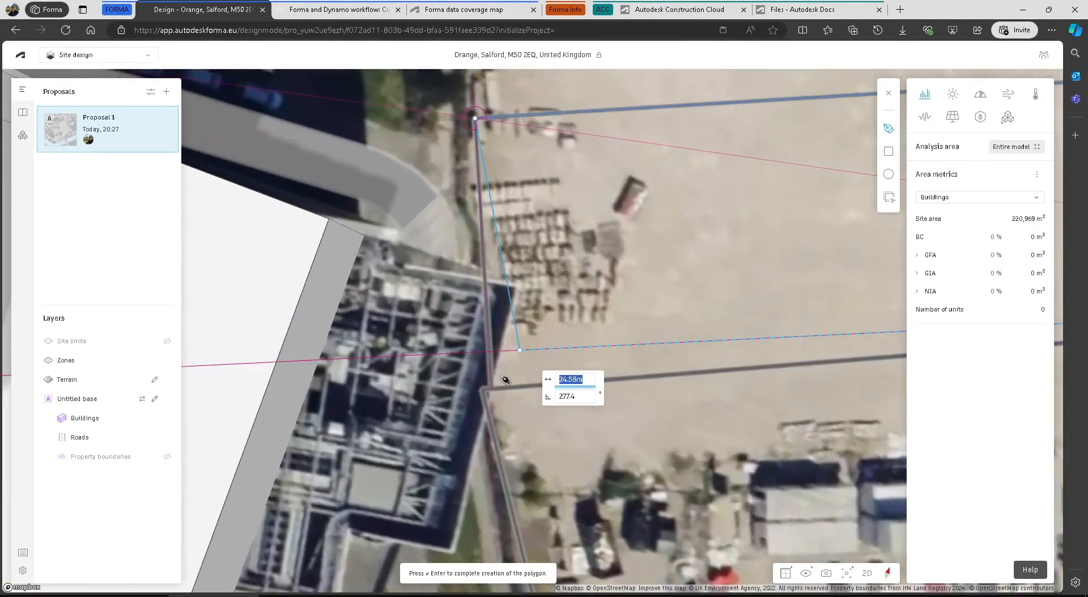
pyautogui.scroll(6, 505, 379)
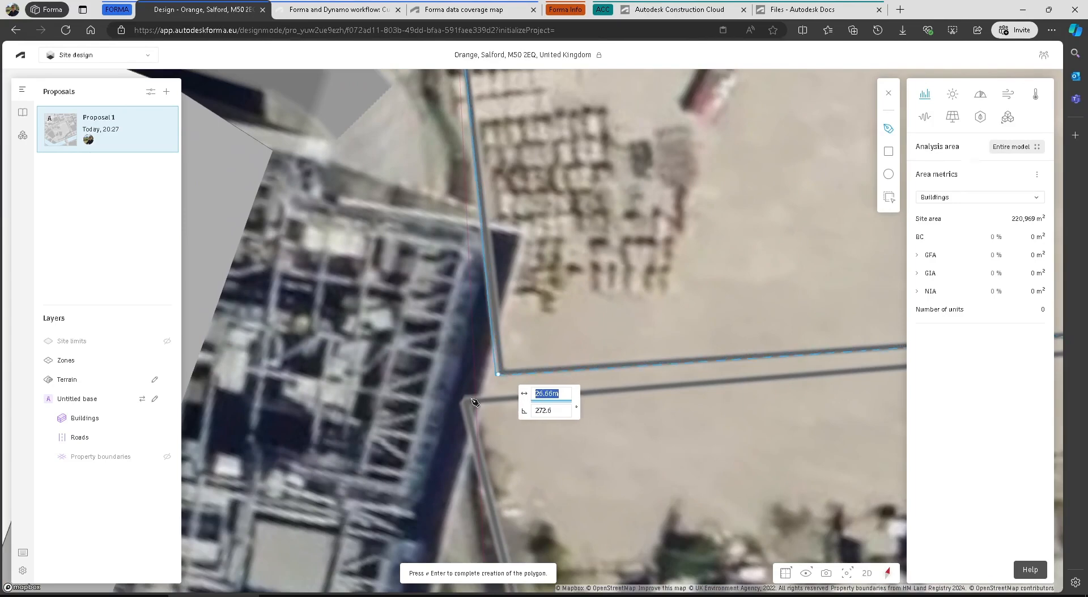
pyautogui.click(468, 405)
pyautogui.press('Return')
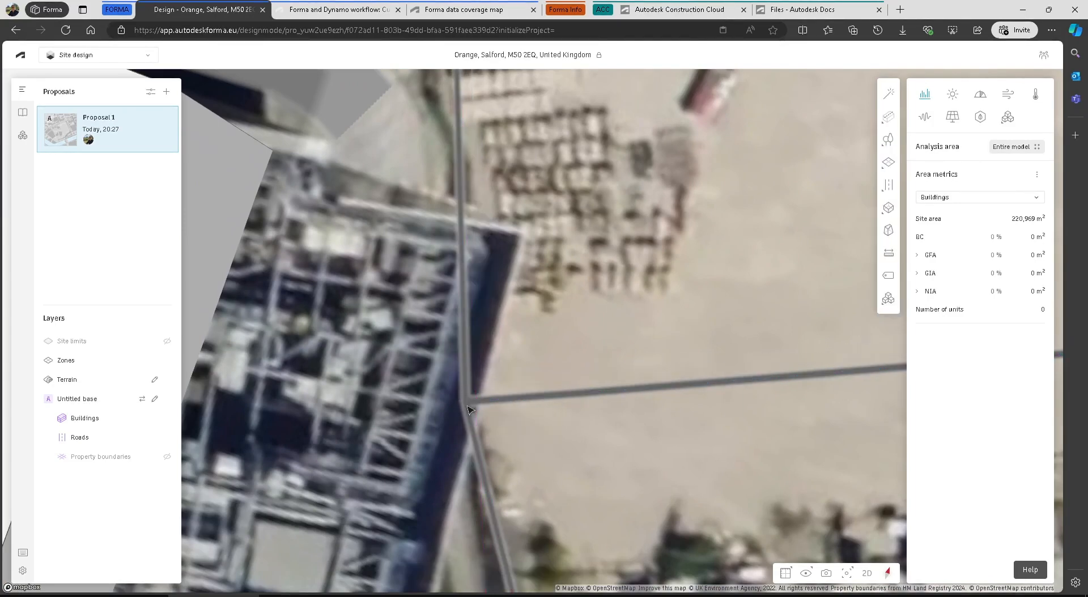
# Select the new strip-shaped zone beside the Hotel zone and name it Parking
pyautogui.scroll(-5, 547, 409)
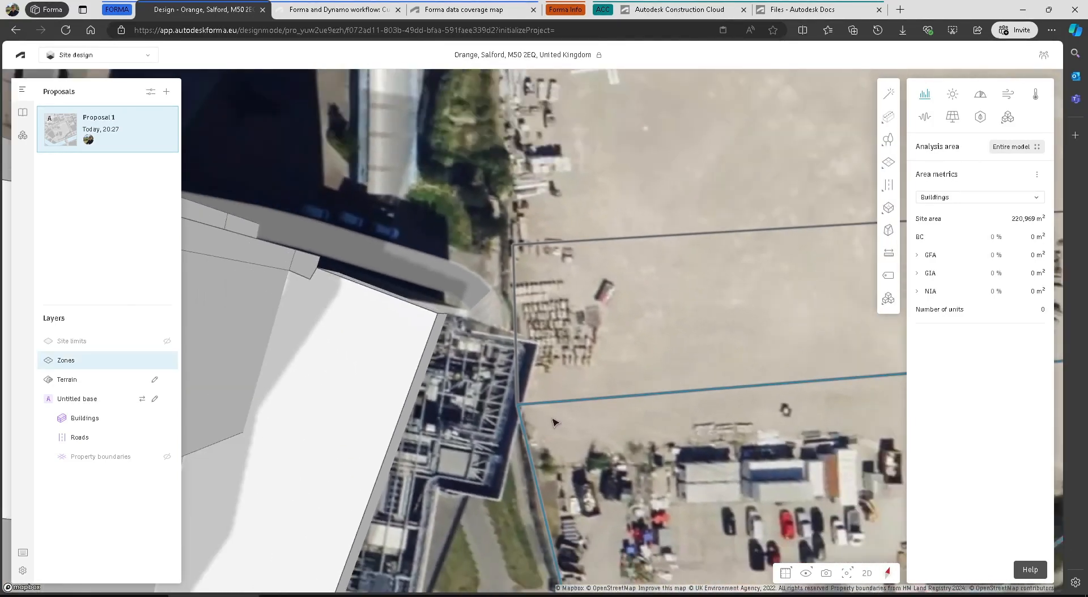
pyautogui.scroll(-2, 555, 421)
pyautogui.scroll(-2, 646, 383)
pyautogui.click(703, 356)
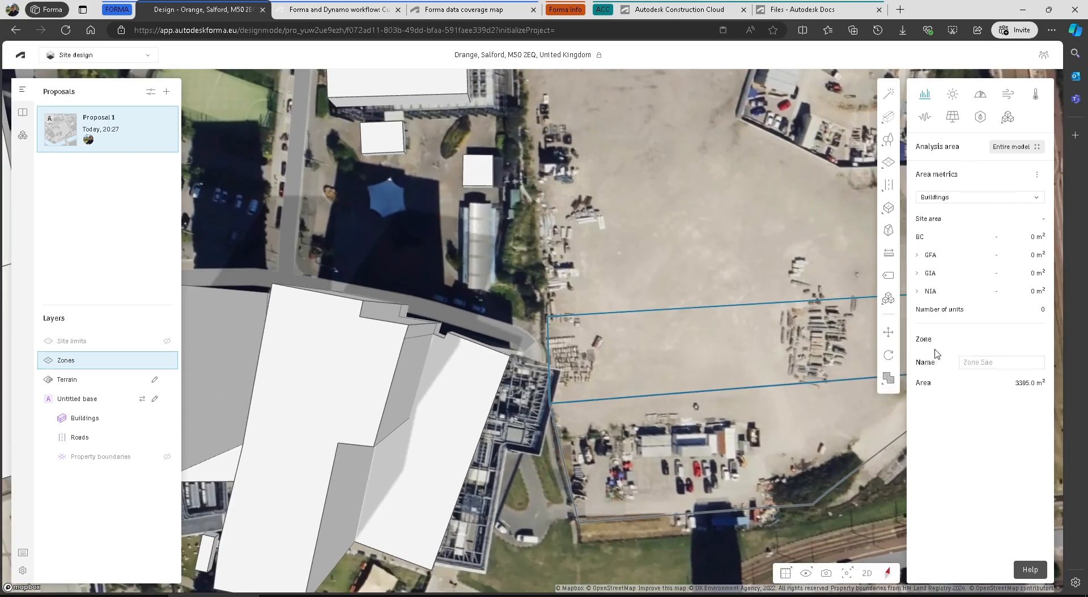
pyautogui.click(990, 362)
pyautogui.write('Parking')
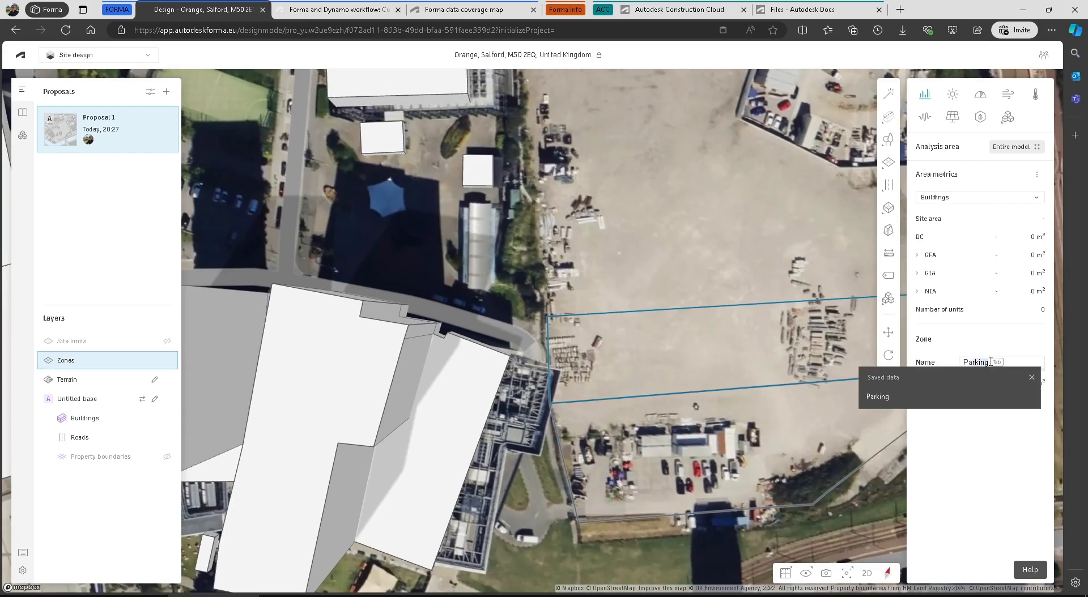
pyautogui.write('ng')
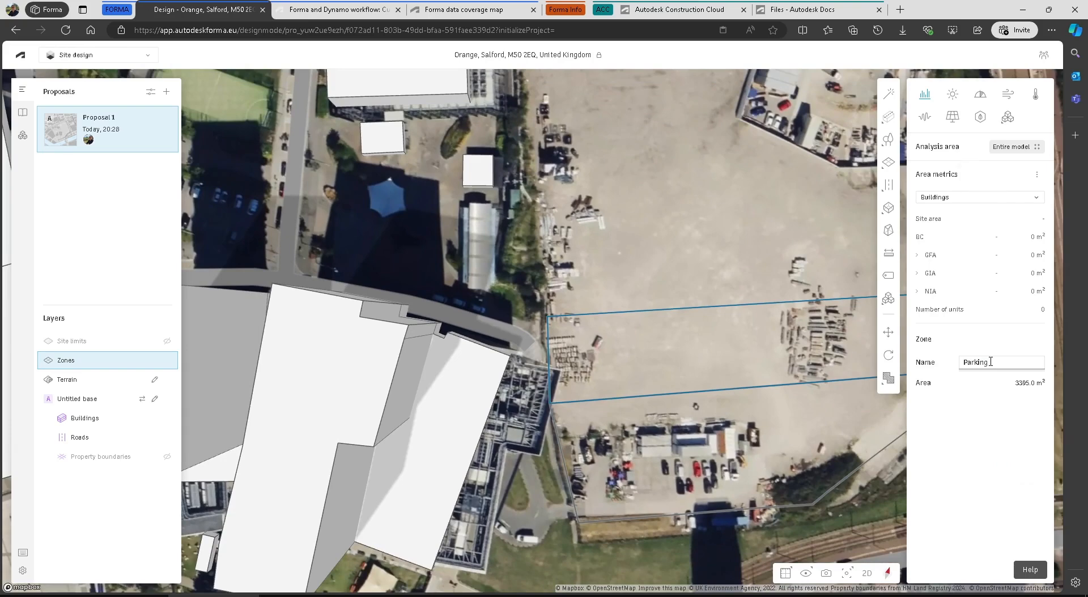
# Draw a polygonal zone of about 13,033 m² over the rest of the vacant plot, from the Parking zone's edge around the fenced compound to the car park
pyautogui.scroll(-2, 705, 349)
pyautogui.scroll(-2, 706, 349)
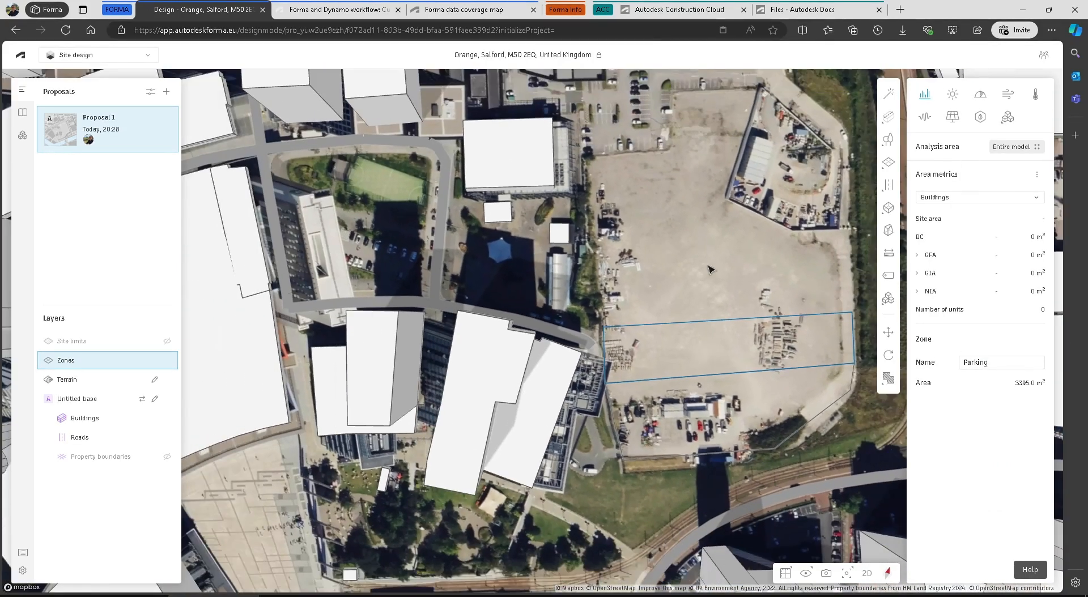
pyautogui.moveTo(711, 258); pyautogui.dragTo(657, 364, button='middle')
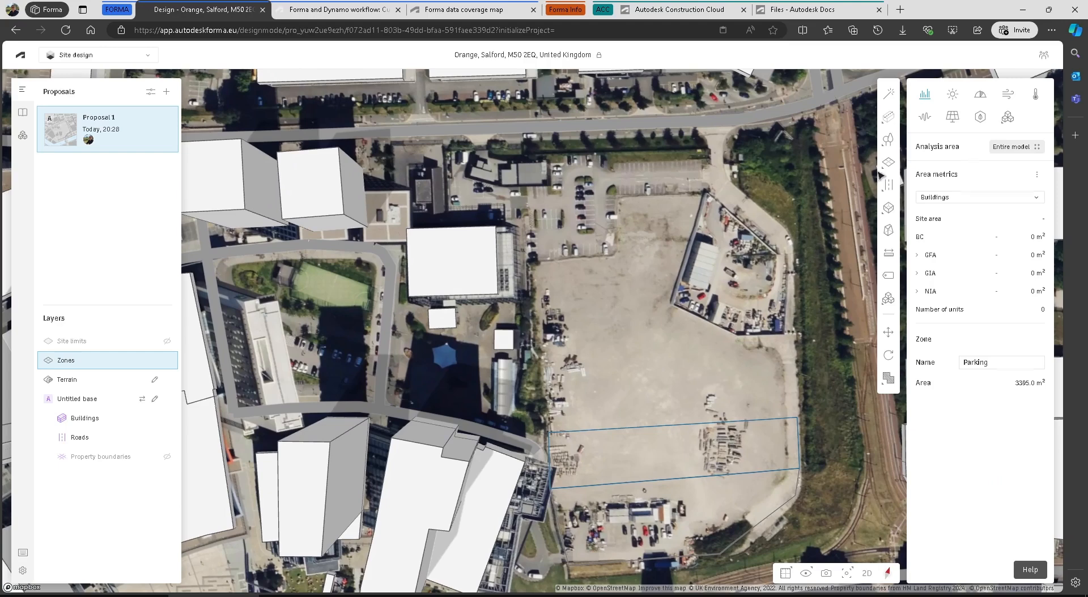
pyautogui.moveTo(884, 167)
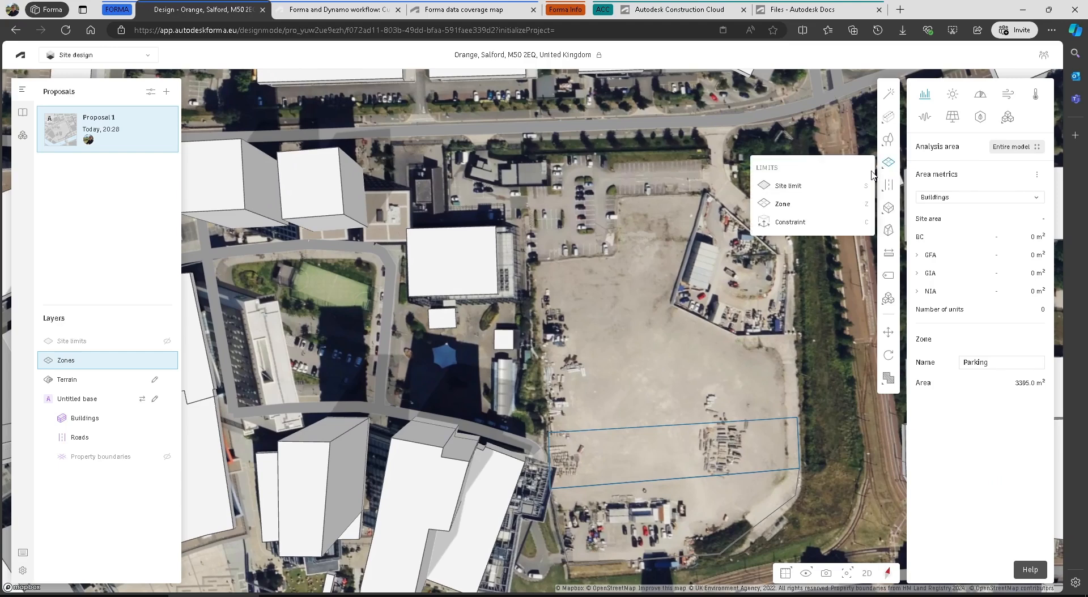
pyautogui.click(789, 206)
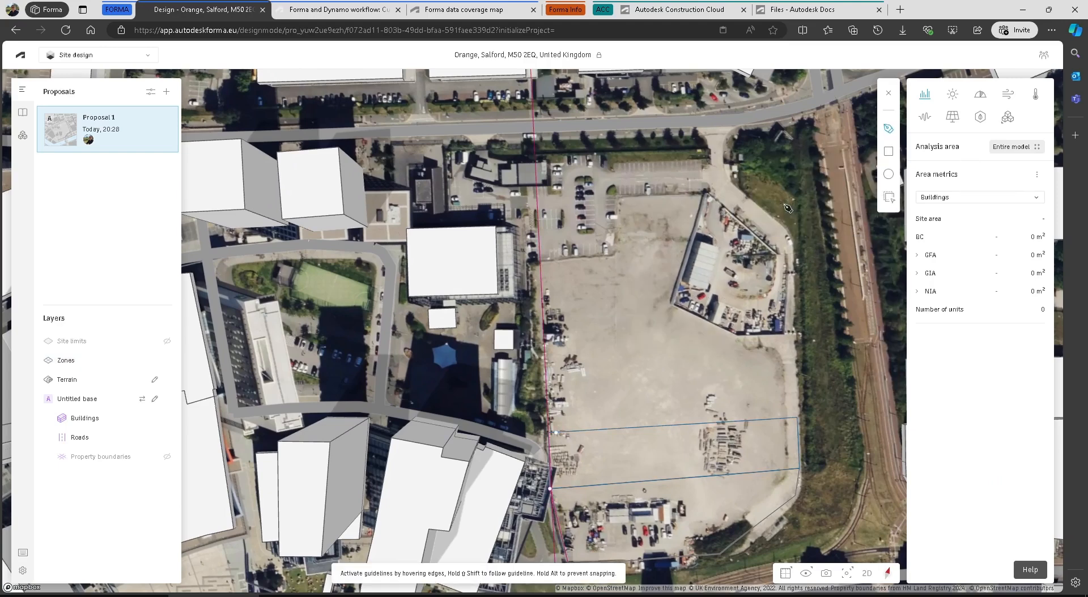
pyautogui.click(798, 417)
pyautogui.click(792, 243)
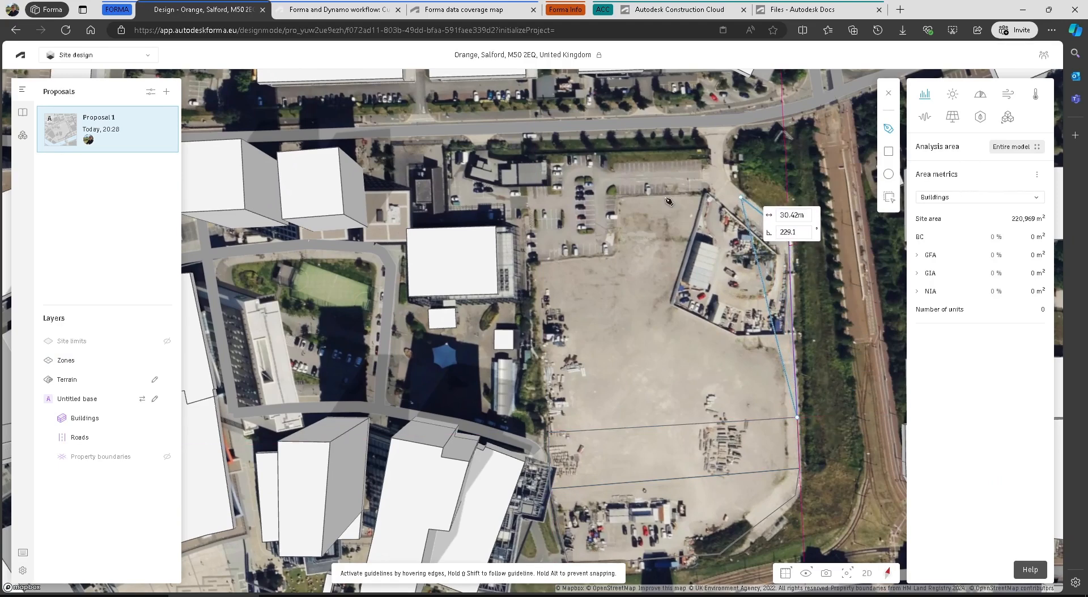
pyautogui.click(741, 197)
pyautogui.click(623, 202)
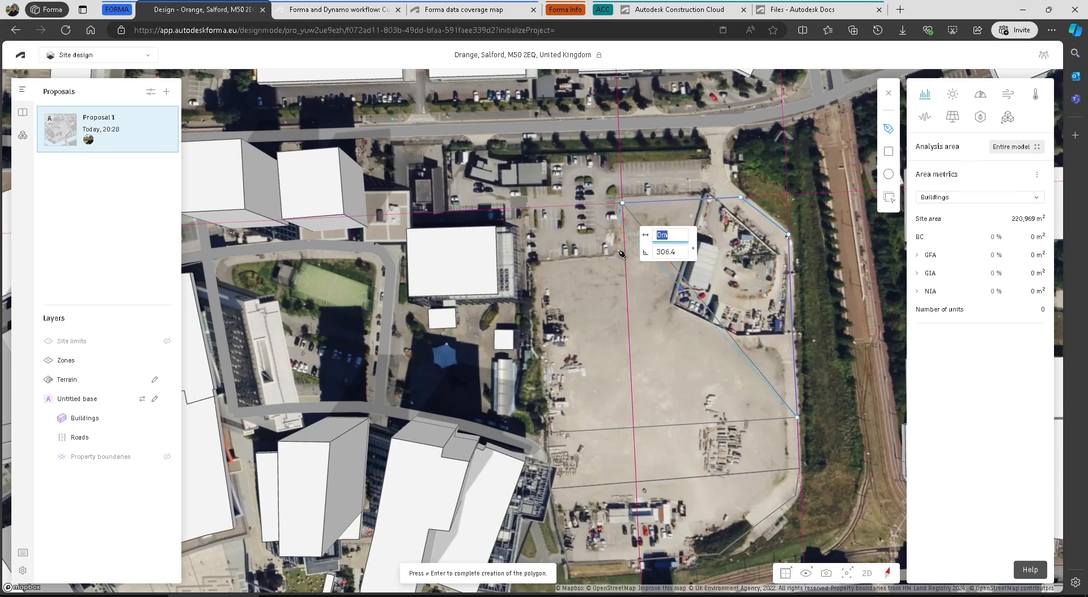
pyautogui.press('Tab')
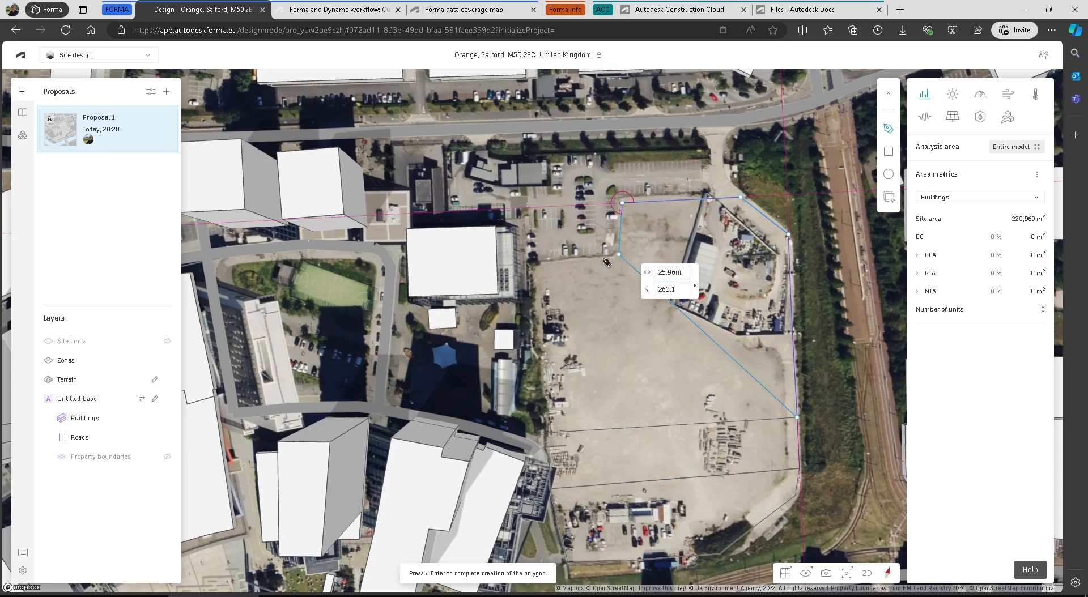
pyautogui.click(618, 254)
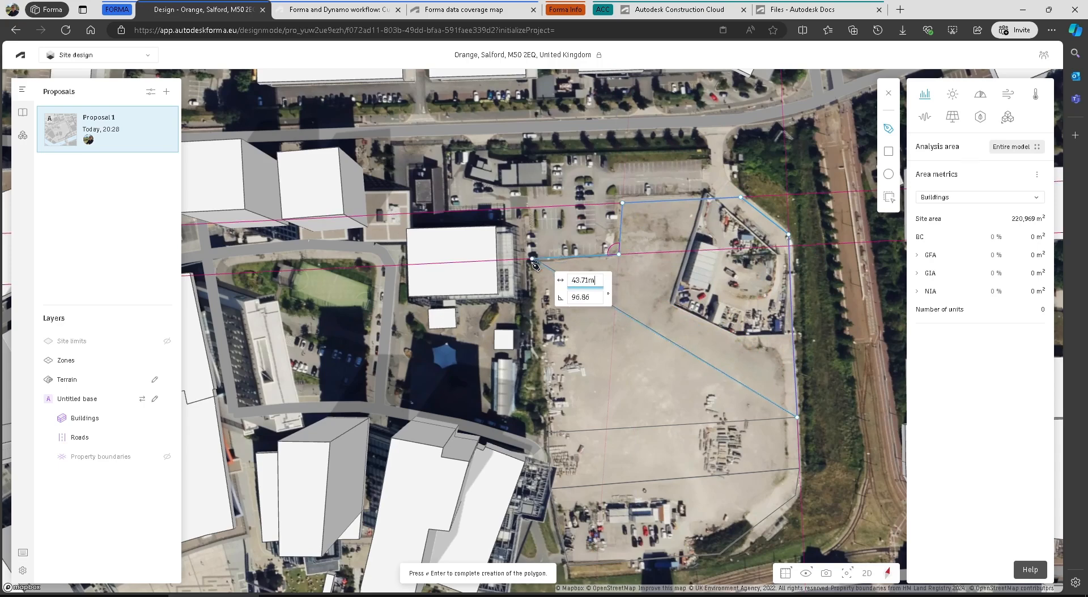
pyautogui.click(533, 261)
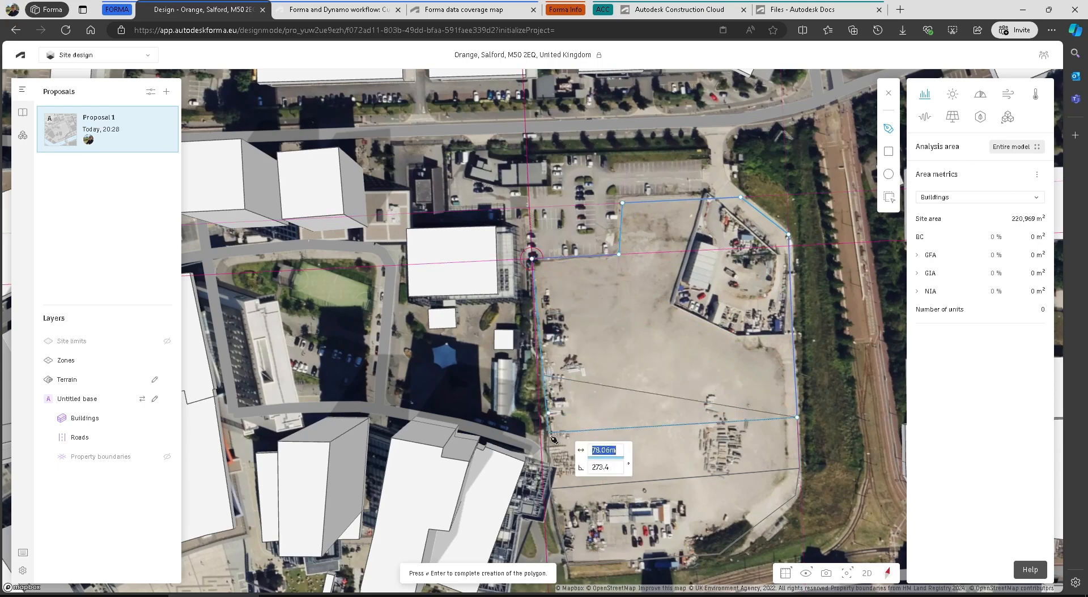
pyautogui.click(549, 433)
pyautogui.press('Return')
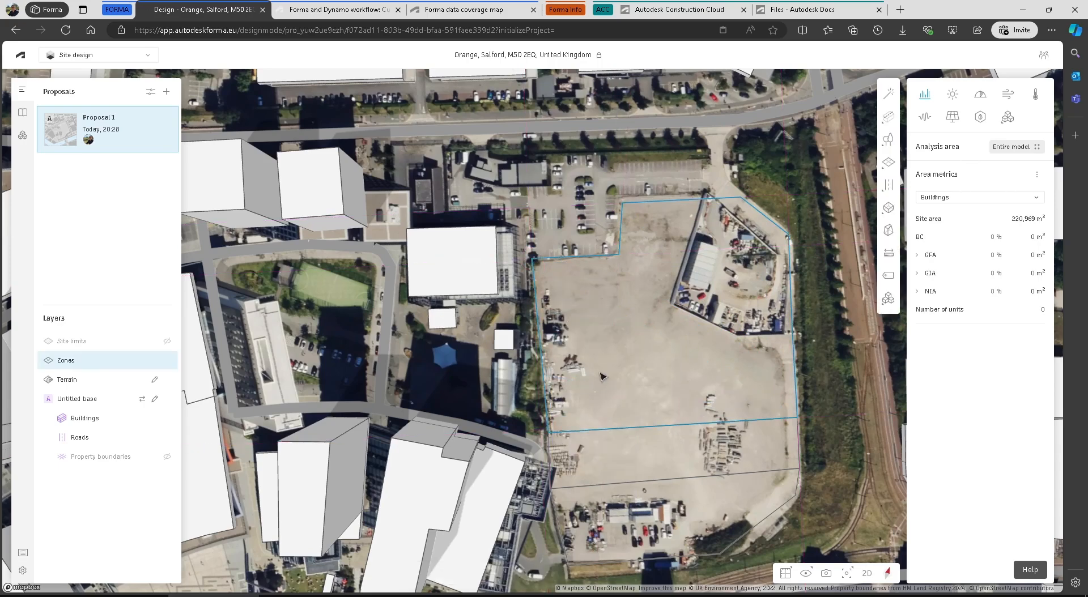
# Select the large new zone covering the rest of the plot and name it Phaze 2
pyautogui.click(640, 332)
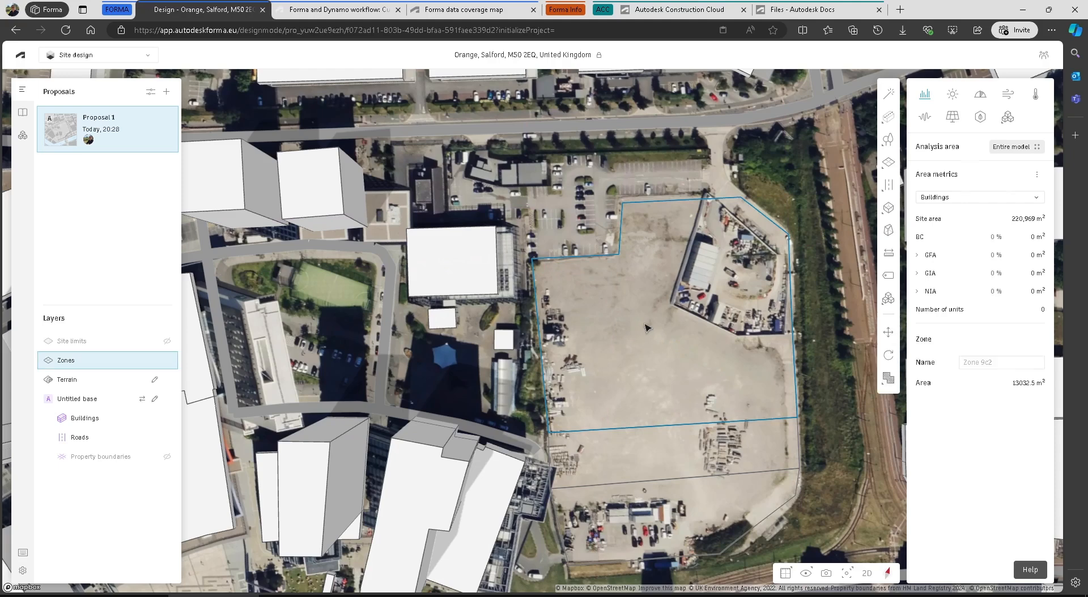
pyautogui.click(994, 367)
pyautogui.write('Phase 2')
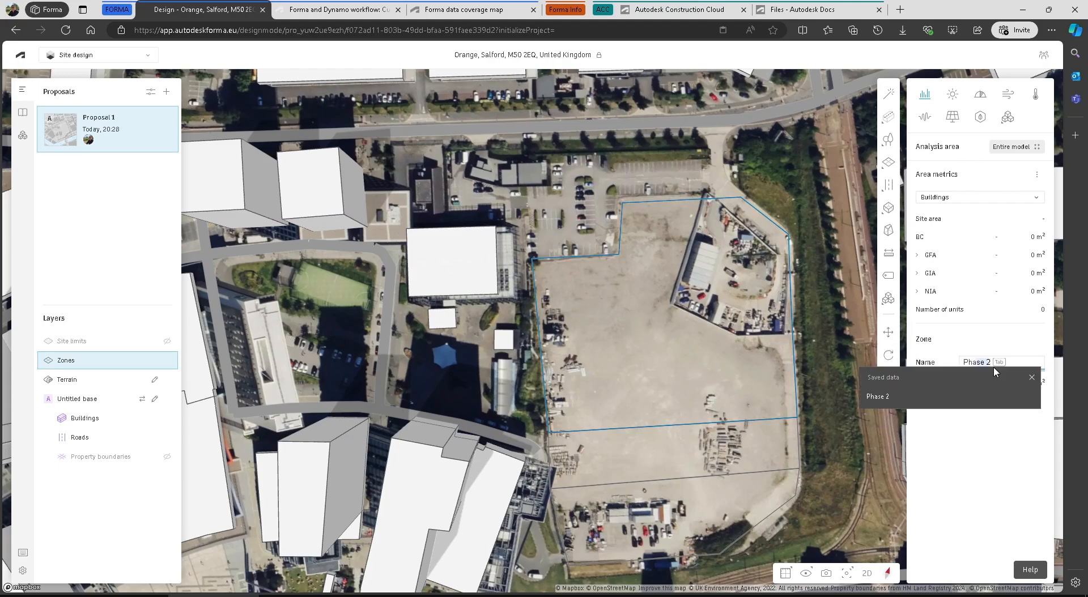
pyautogui.write('ze 2')
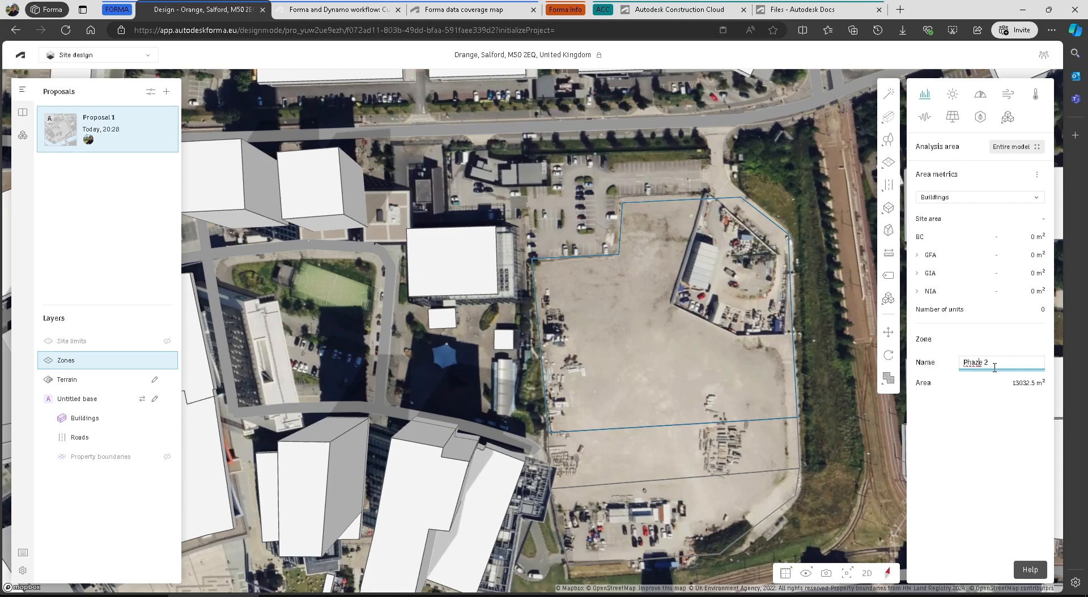
pyautogui.press('Return')
# Select the Parking and Hotel zones in turn and view the zoned plot in perspective
pyautogui.click(638, 445)
pyautogui.click(641, 502)
pyautogui.moveTo(590, 427); pyautogui.dragTo(607, 342, button='middle')
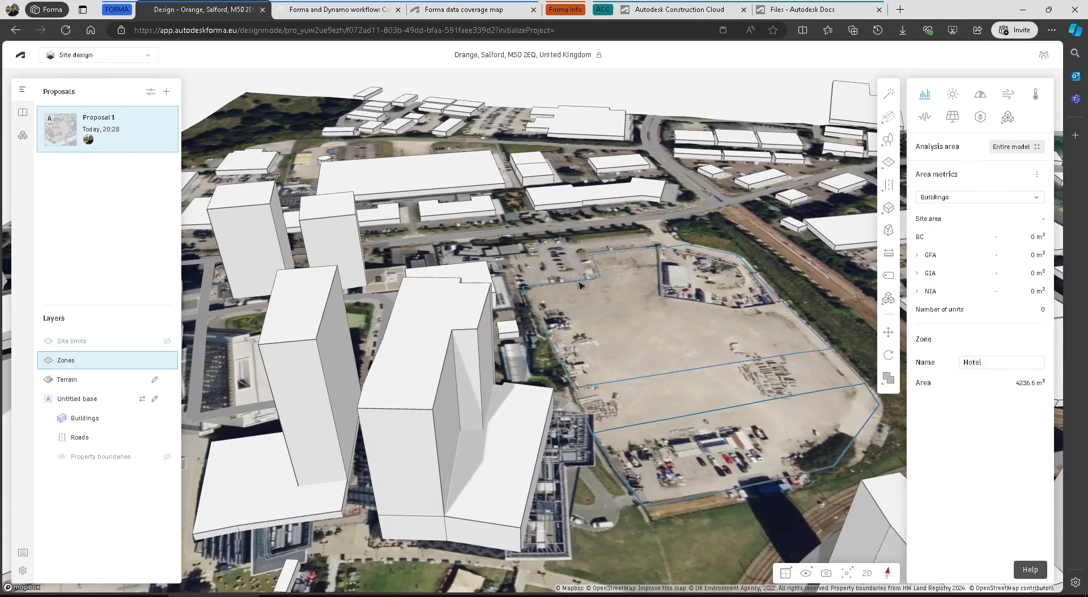
pyautogui.moveTo(581, 285); pyautogui.dragTo(627, 238, button='middle')
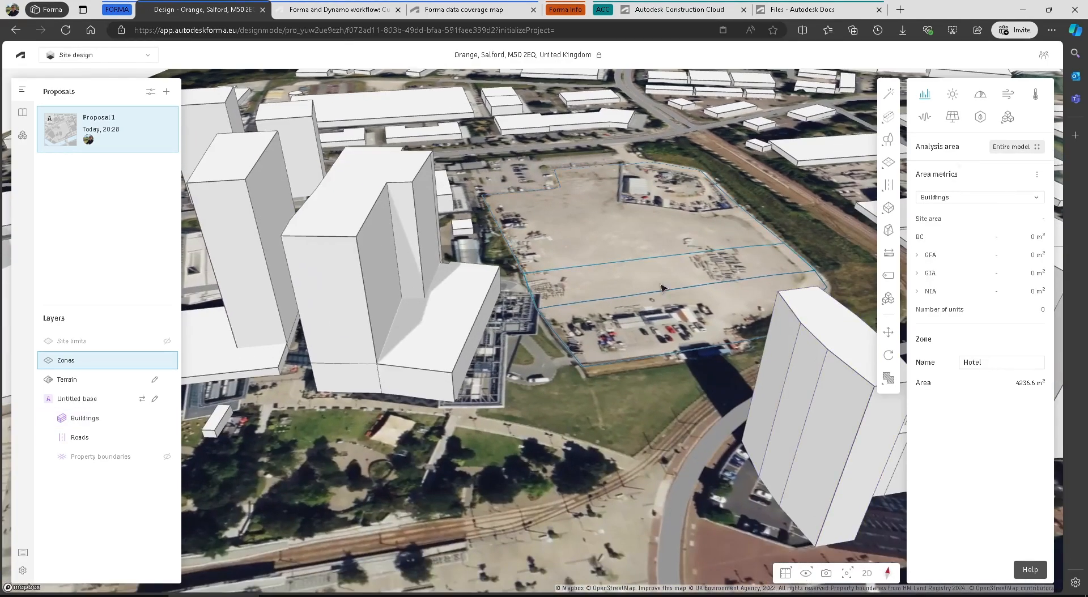
# Switch the terrain display from satellite imagery to the street map style and view the wider quayside area
pyautogui.click(805, 574)
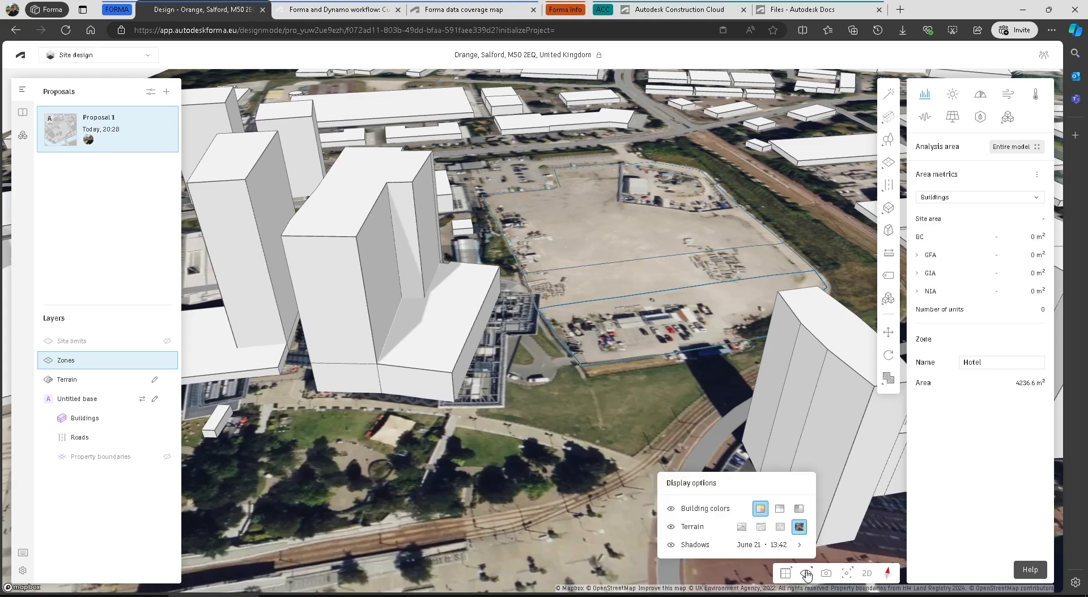
pyautogui.click(781, 527)
pyautogui.scroll(-5, 554, 318)
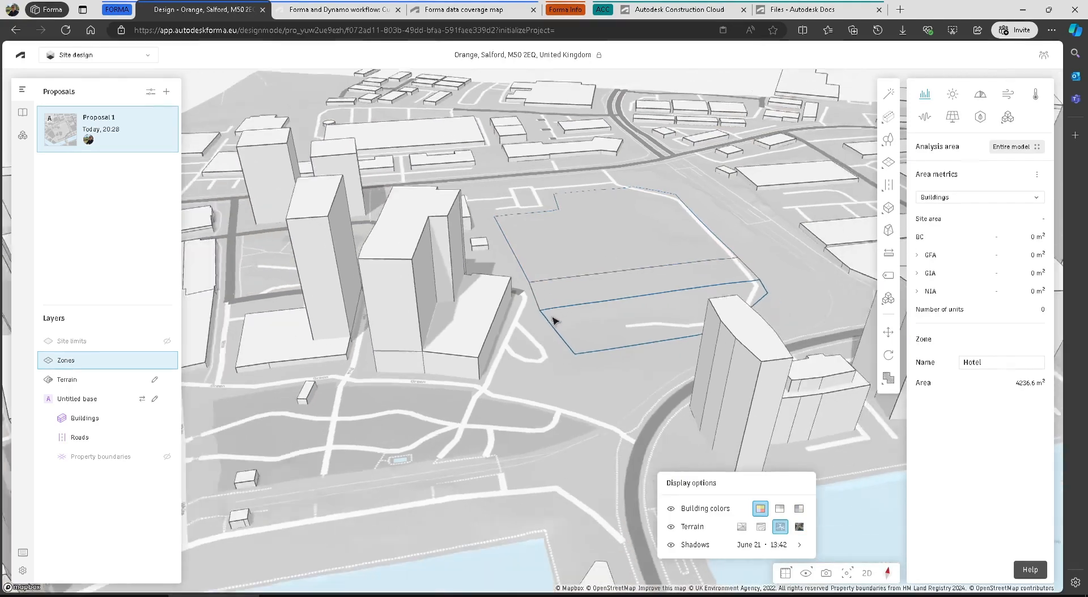
pyautogui.moveTo(503, 420)
pyautogui.mouseDown(button='right')
pyautogui.moveTo(585, 405)
pyautogui.moveTo(502, 409)
pyautogui.mouseUp(button='right')
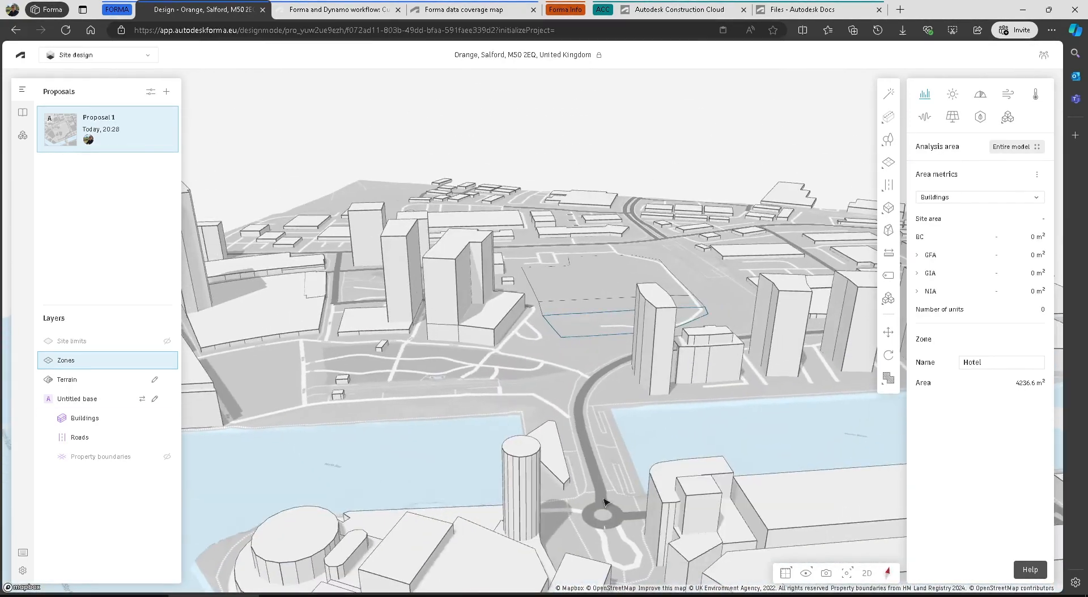
# Try the Contour terrain display, and set the terrain to Transparent
pyautogui.click(806, 574)
pyautogui.click(761, 527)
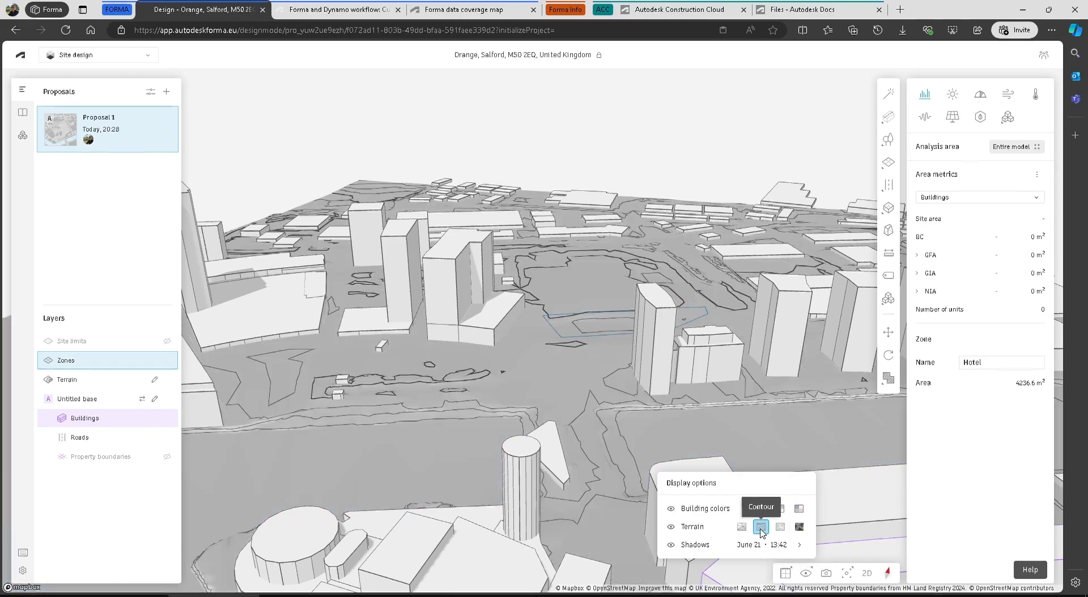
pyautogui.click(742, 528)
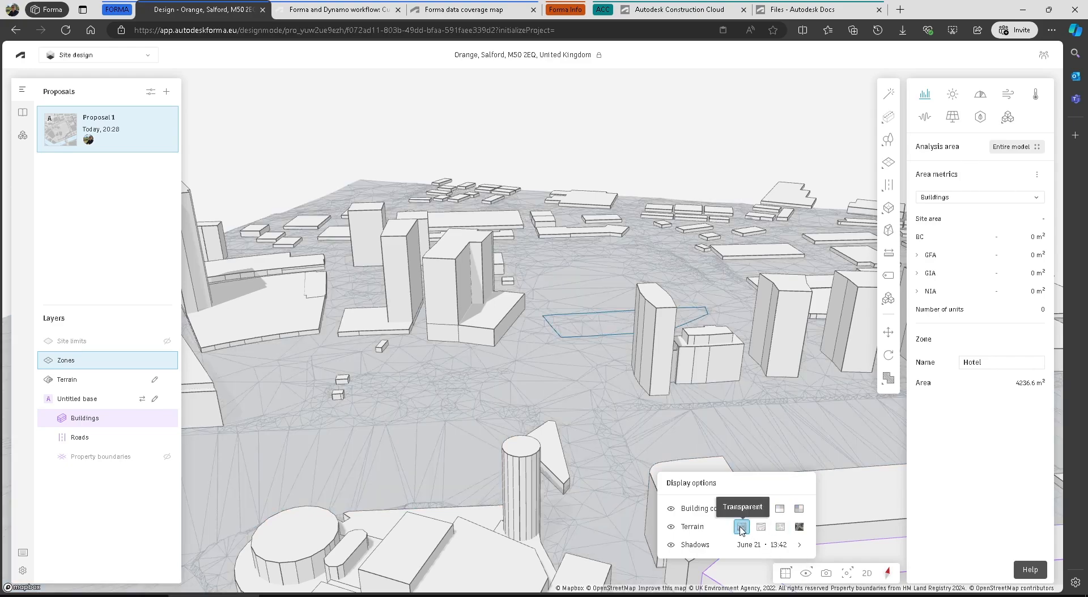
pyautogui.moveTo(652, 465); pyautogui.dragTo(648, 510, button='right')
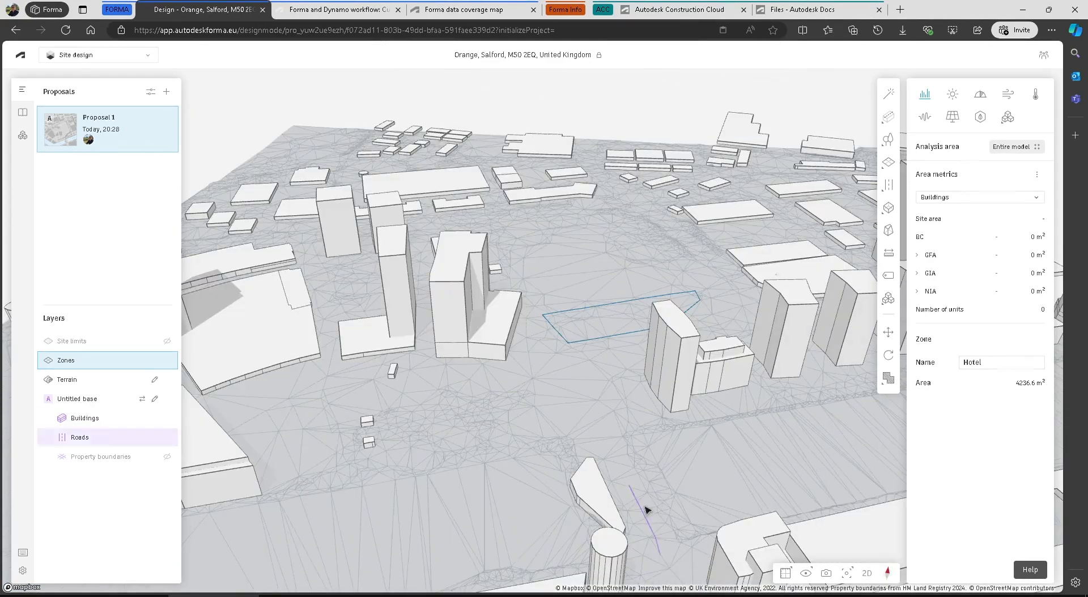
# Set the terrain display back to the street map style and view the Hotel zone up close in perspective
pyautogui.click(791, 573)
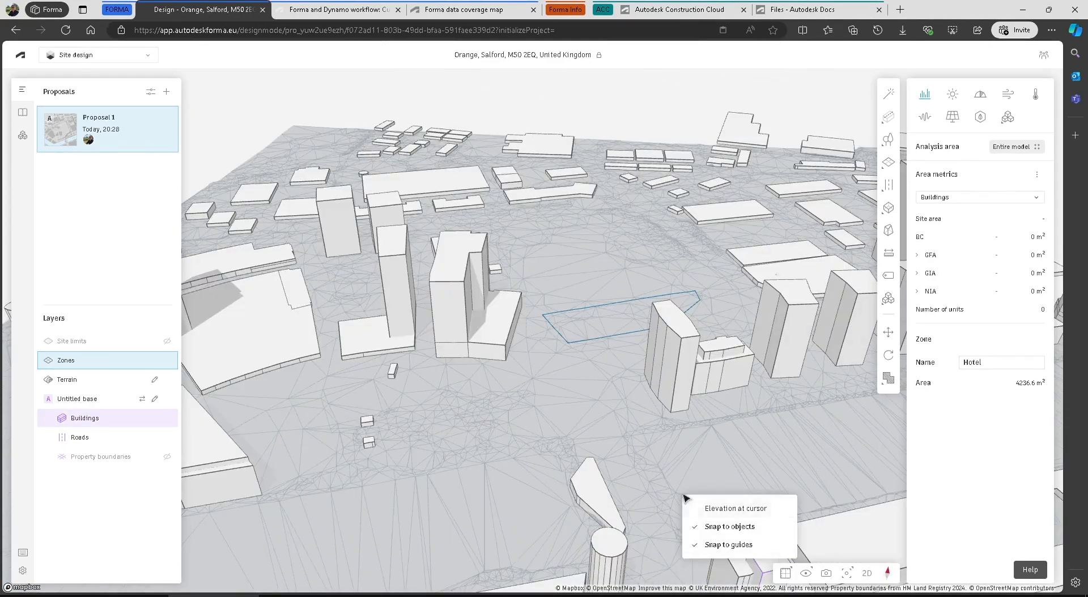
pyautogui.click(793, 574)
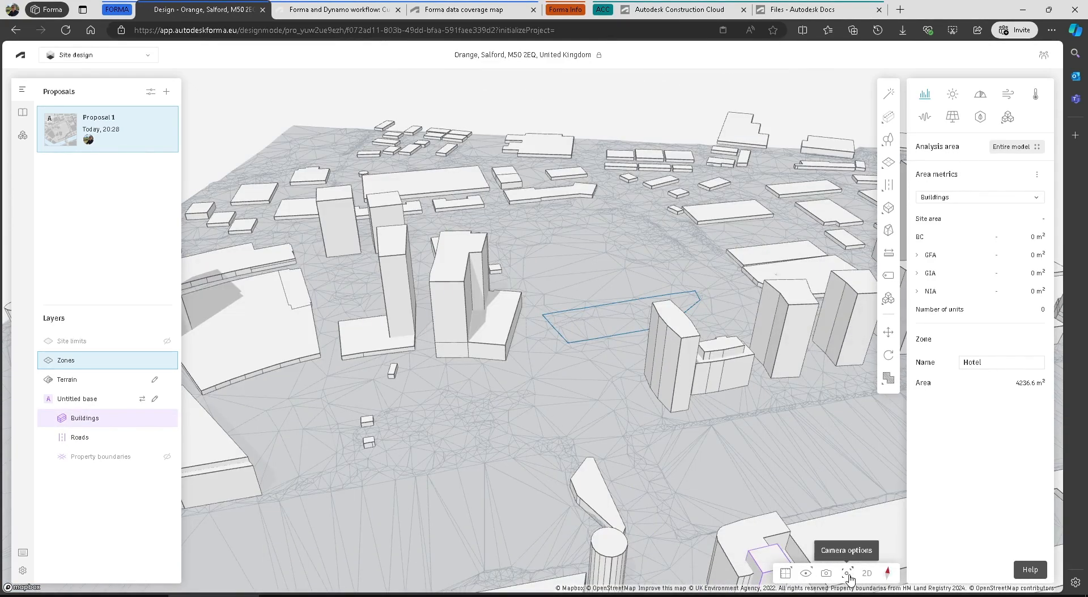
pyautogui.click(807, 574)
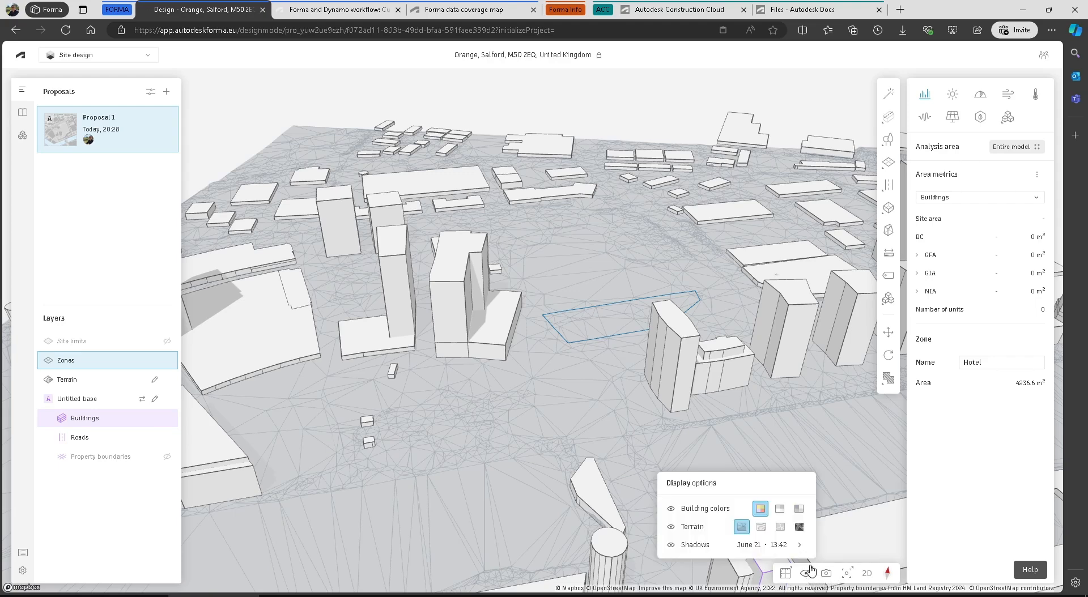
pyautogui.click(780, 528)
pyautogui.scroll(5, 581, 361)
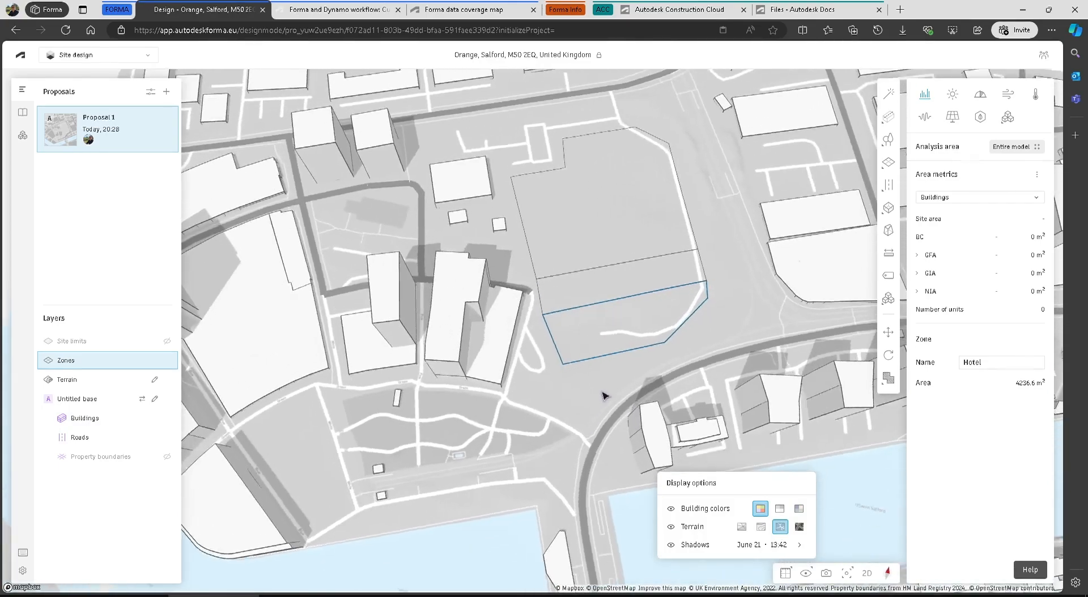
pyautogui.scroll(5, 602, 354)
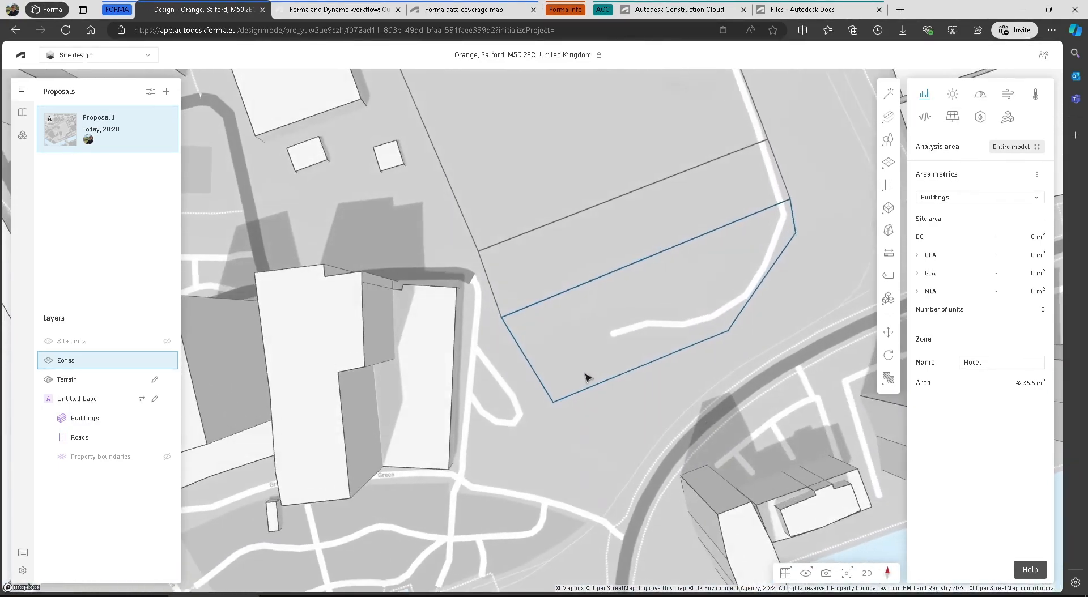
pyautogui.moveTo(575, 335); pyautogui.dragTo(582, 437)
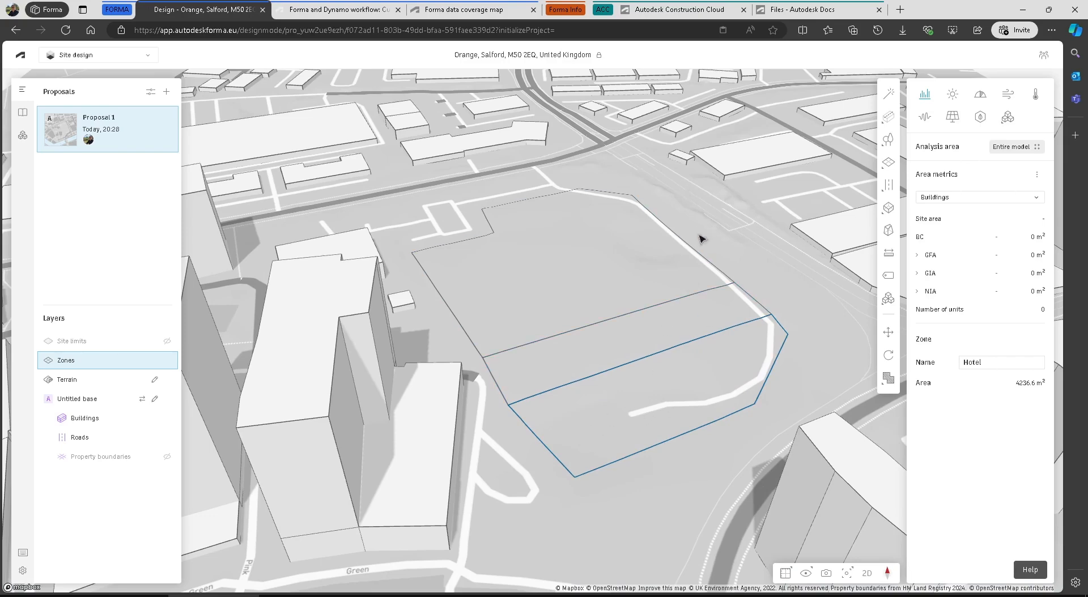
pyautogui.moveTo(675, 242); pyautogui.dragTo(666, 347)
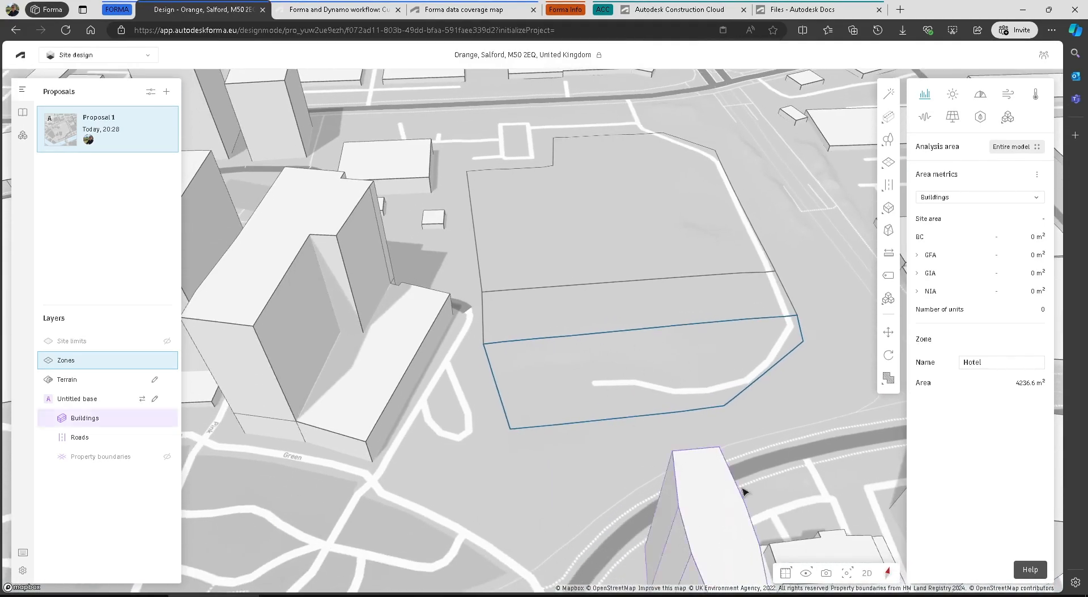
pyautogui.click(786, 573)
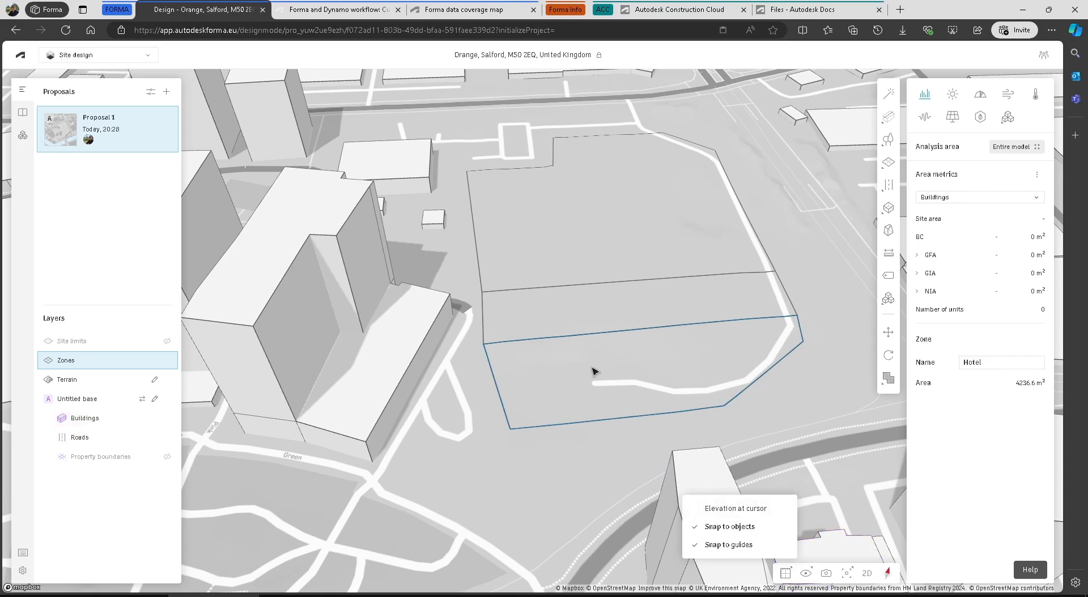
pyautogui.moveTo(572, 417); pyautogui.dragTo(622, 324, button='right')
pyautogui.scroll(5, 613, 354)
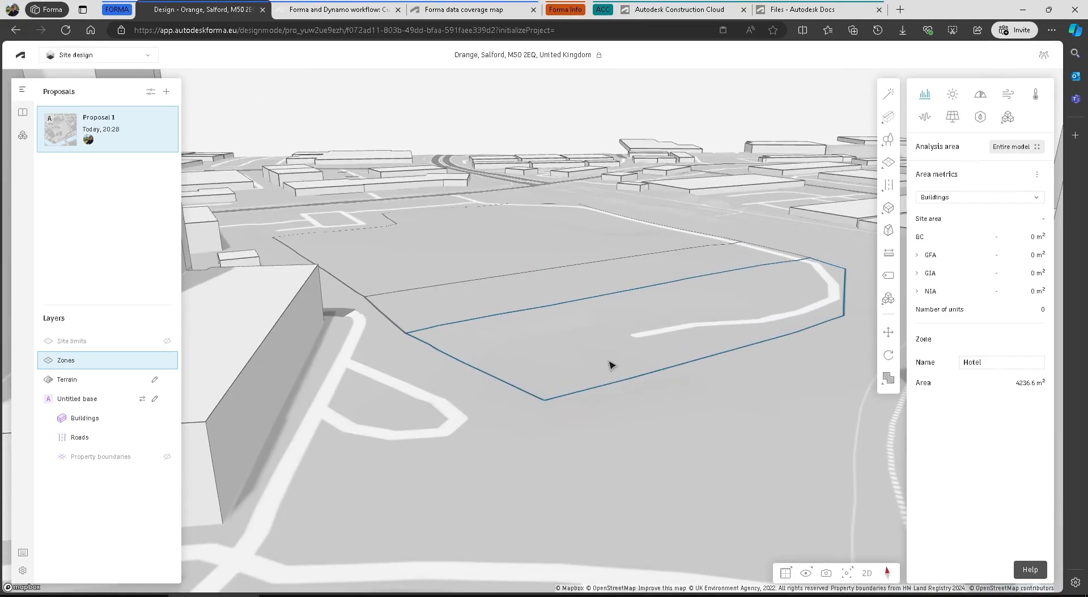
pyautogui.moveTo(611, 365); pyautogui.dragTo(612, 377, button='right')
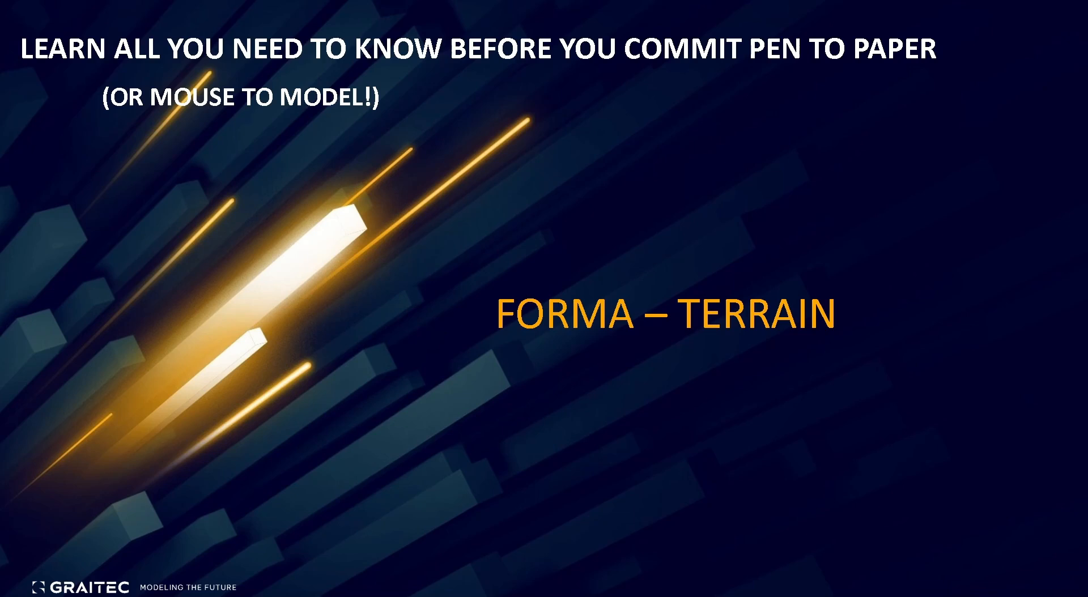
# Open the terrain for editing in Forma and create a terrain pad by tracing the Hotel zone's outline
pyautogui.hotkey('alt', 'Tab')
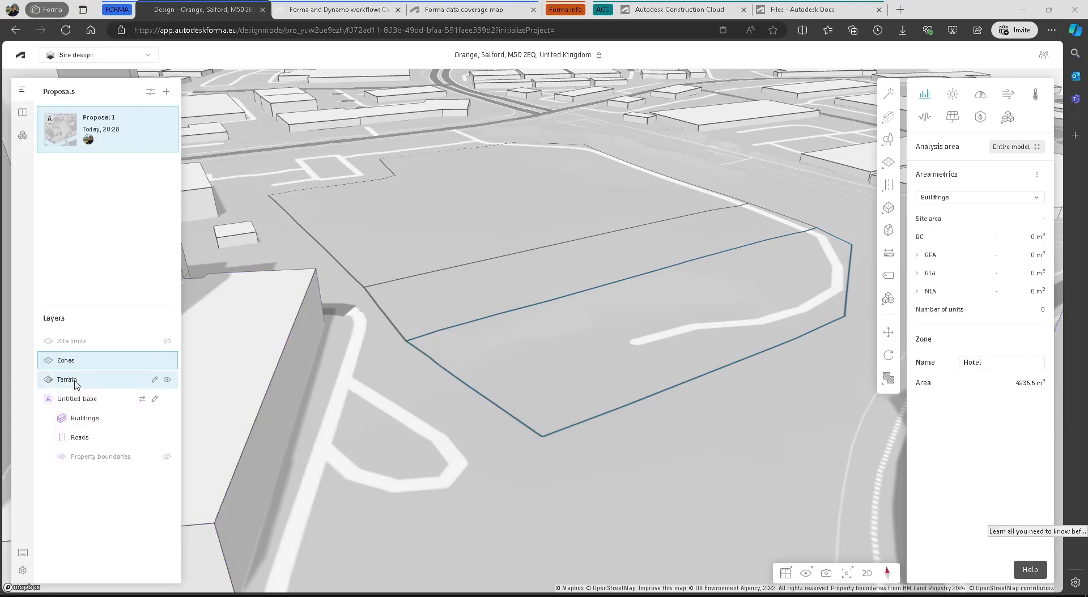
pyautogui.click(155, 380)
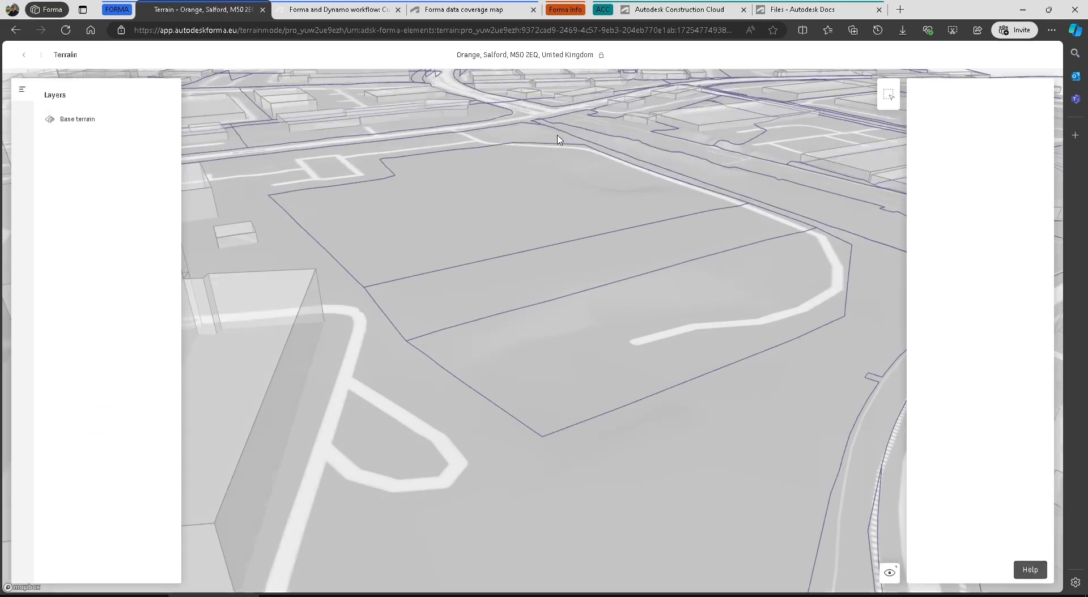
pyautogui.moveTo(525, 397)
pyautogui.mouseDown(button='right')
pyautogui.moveTo(594, 404)
pyautogui.moveTo(528, 403)
pyautogui.mouseUp(button='right')
pyautogui.click(636, 308)
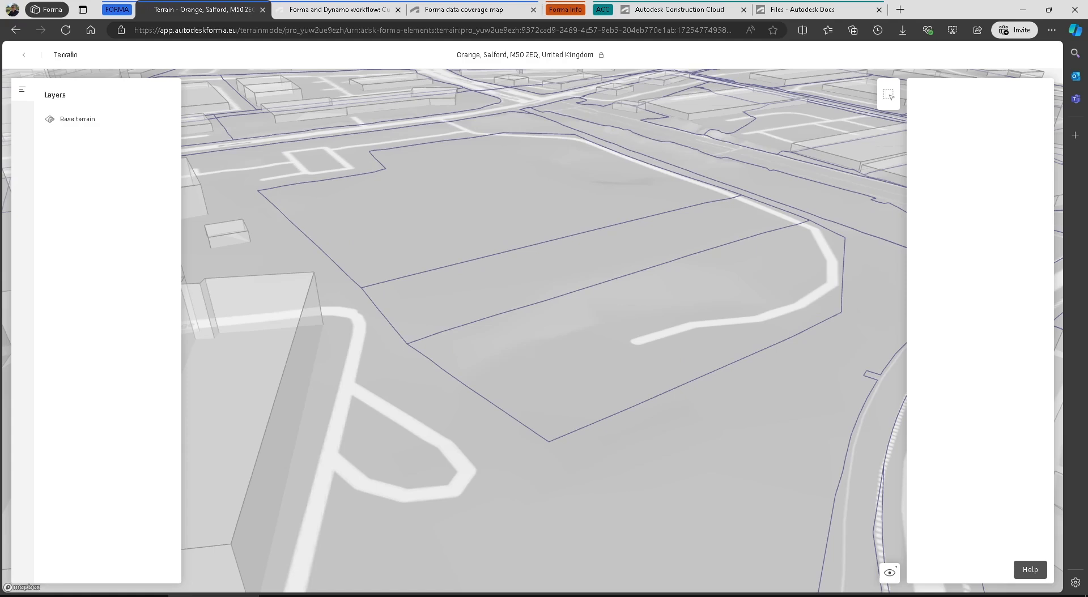
pyautogui.click(887, 98)
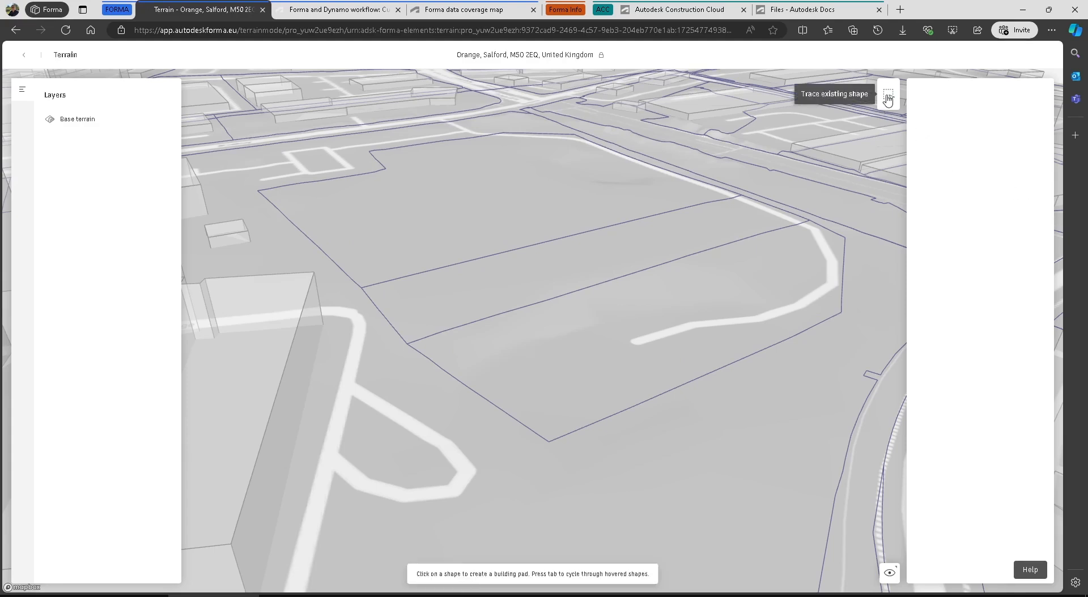
pyautogui.click(662, 338)
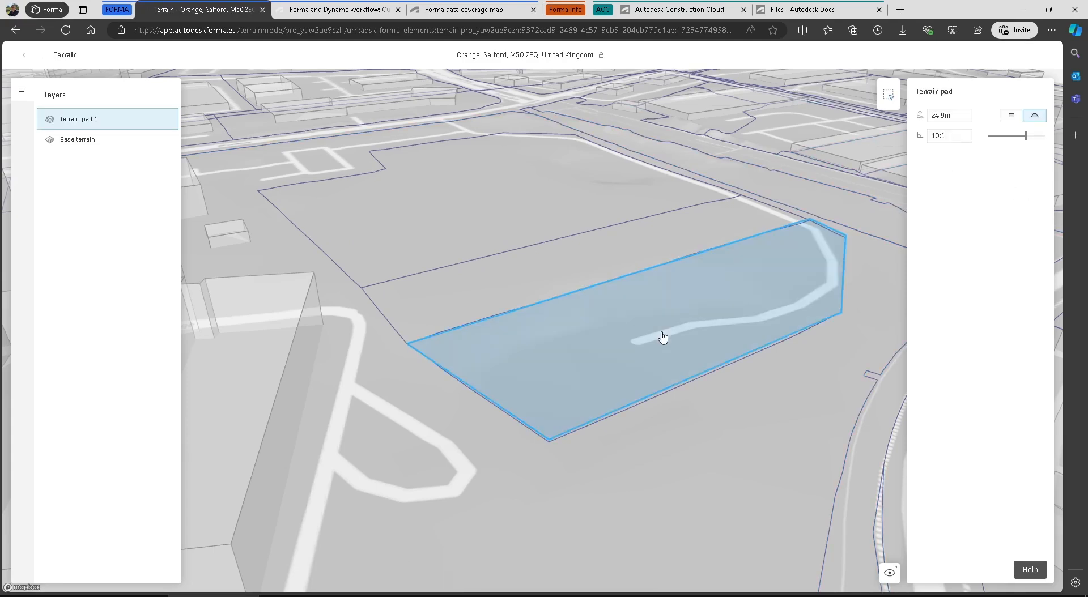
# Set the elevation of the Hotel zone's terrain pad to 24 m
pyautogui.scroll(6, 588, 474)
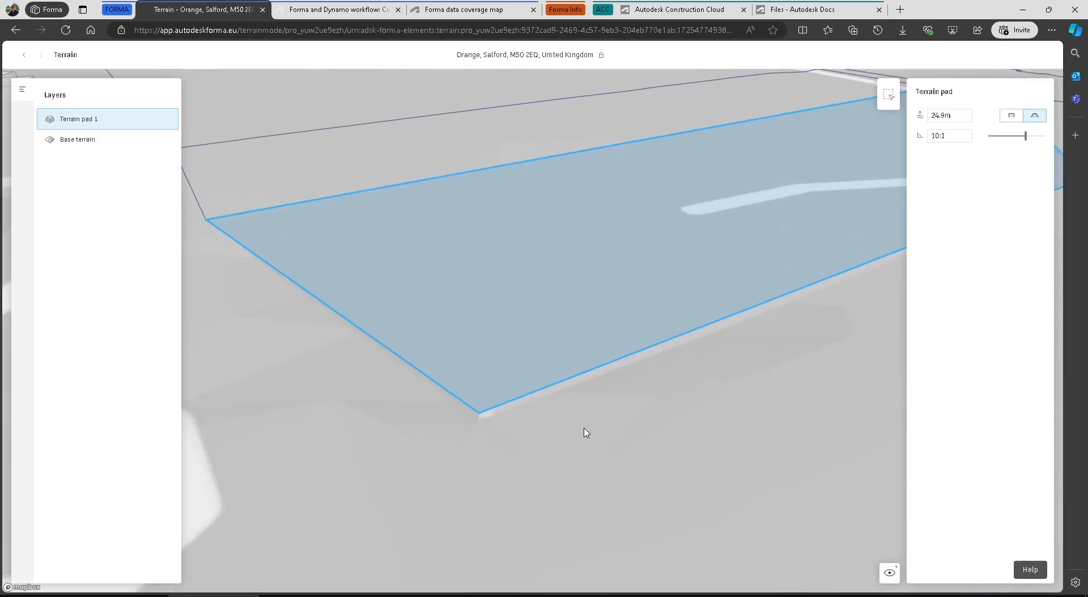
pyautogui.moveTo(584, 438); pyautogui.dragTo(623, 415, button='right')
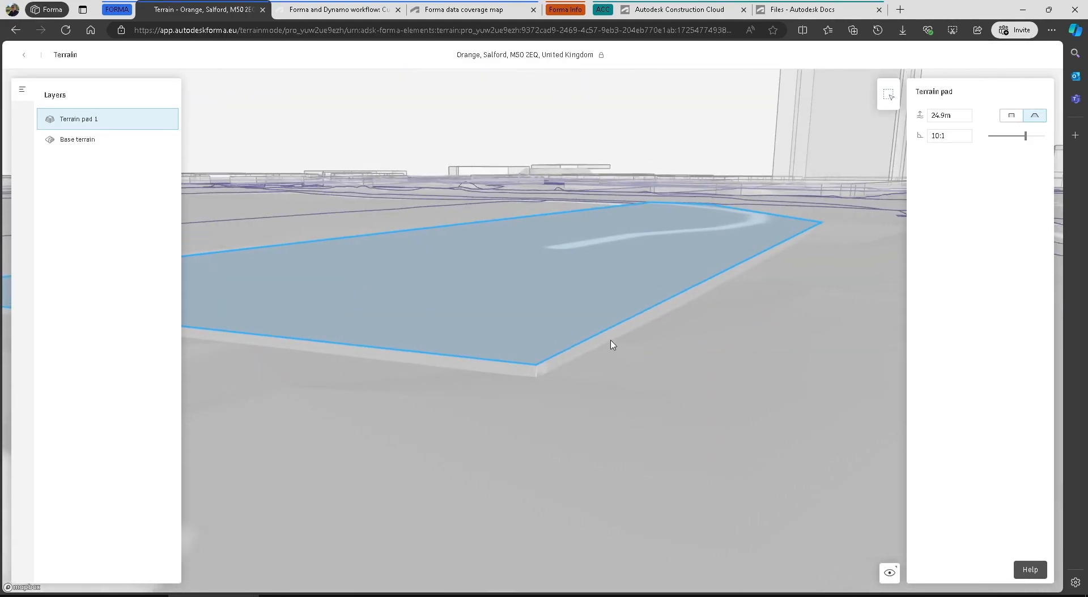
pyautogui.click(963, 115)
pyautogui.write('24')
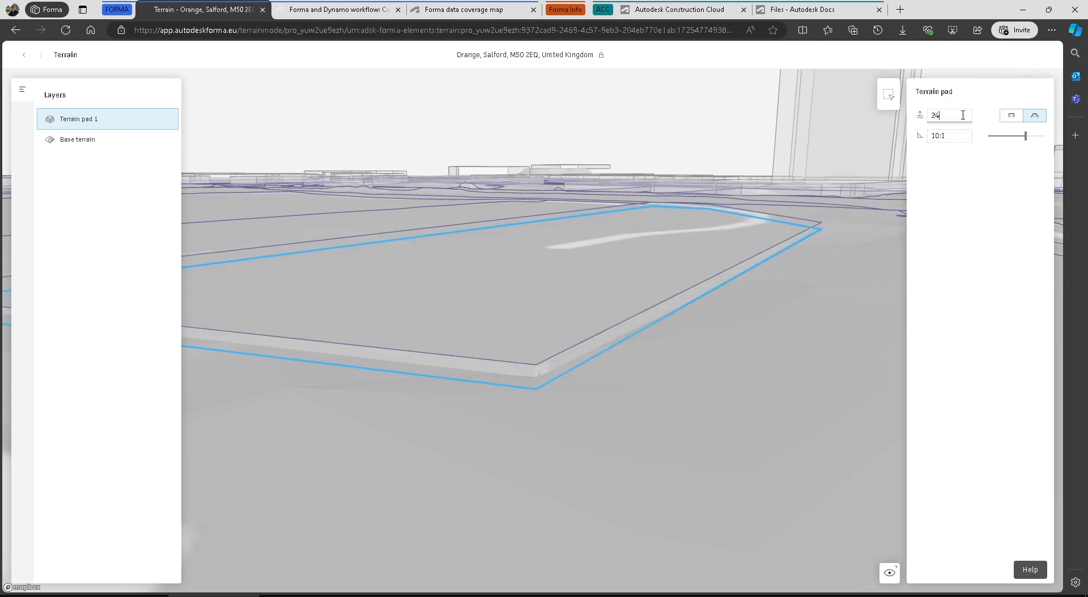
pyautogui.press('Return')
# Examine the terrain pad's edges and how the pad meets the surrounding ground, roads and buildings
pyautogui.moveTo(721, 311); pyautogui.dragTo(786, 353, button='right')
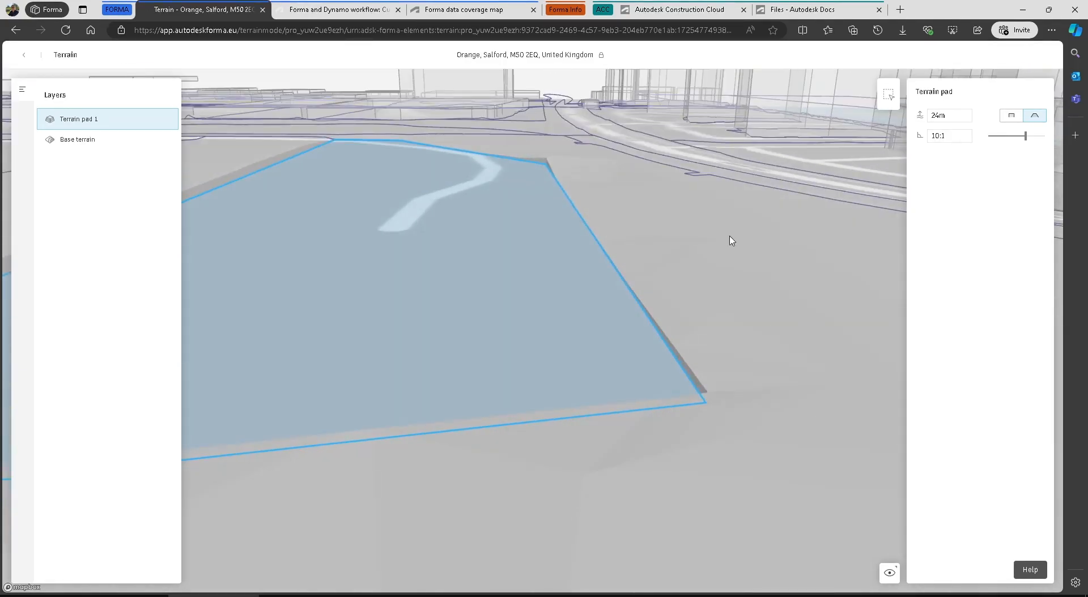
pyautogui.moveTo(572, 196); pyautogui.dragTo(619, 319, button='middle')
pyautogui.scroll(1, 618, 320)
pyautogui.scroll(3, 619, 320)
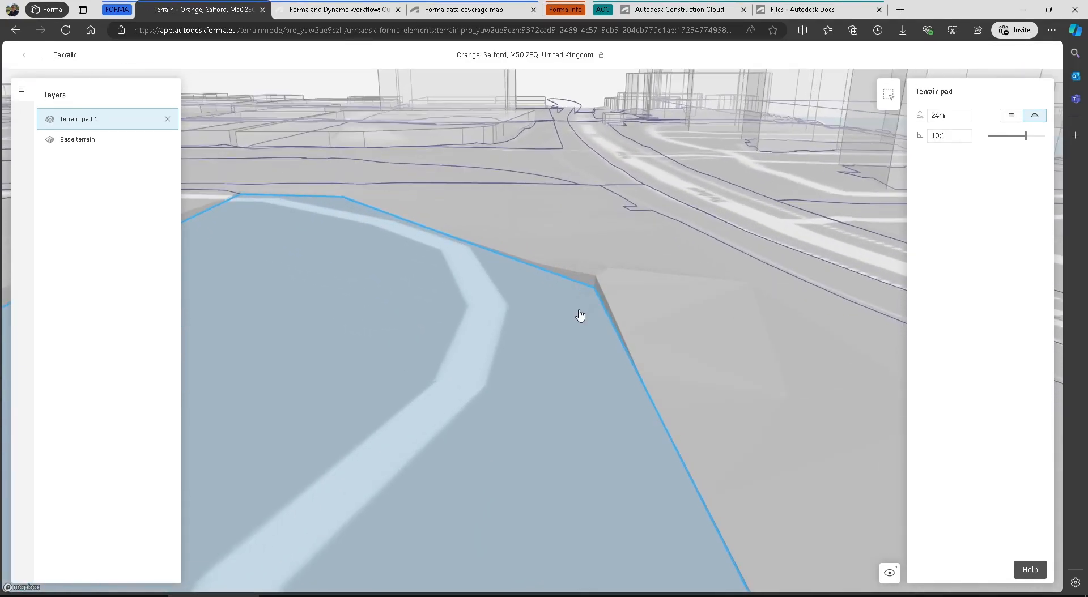
pyautogui.scroll(-5, 644, 264)
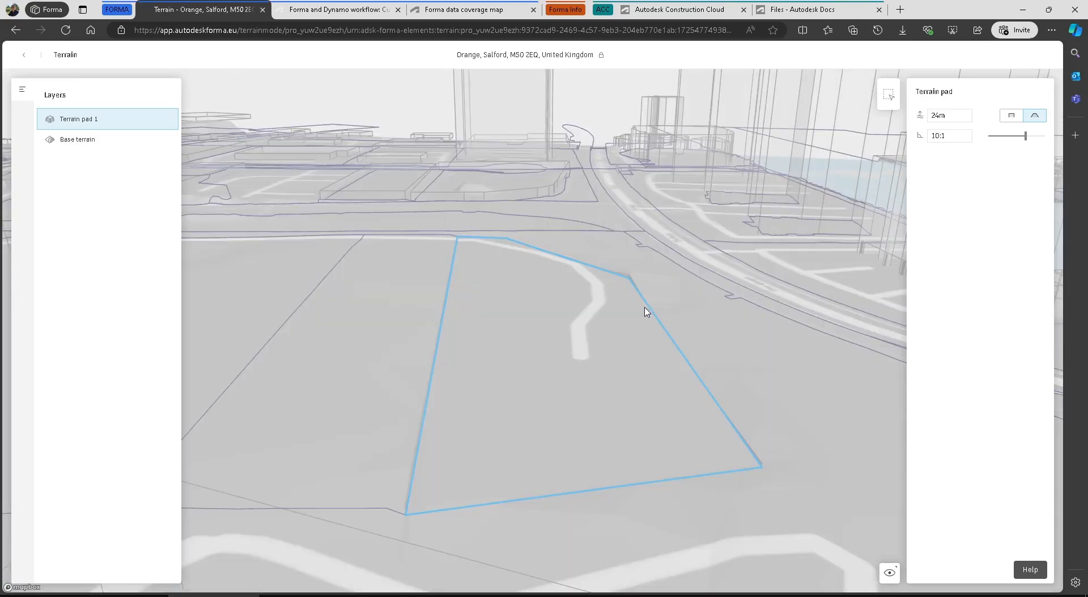
pyautogui.moveTo(610, 429); pyautogui.dragTo(585, 413, button='right')
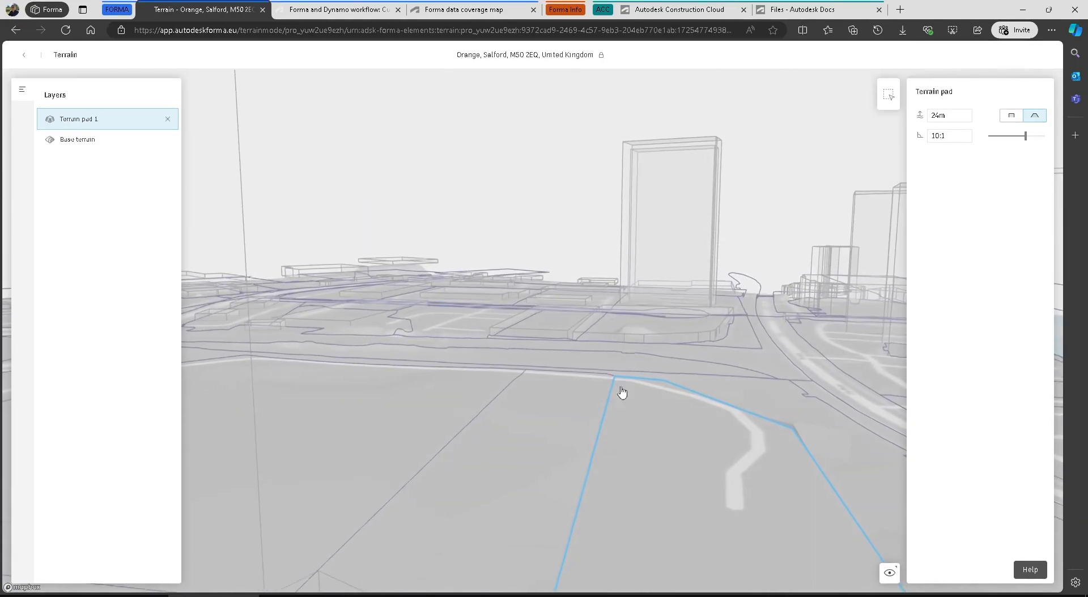
pyautogui.scroll(5, 558, 403)
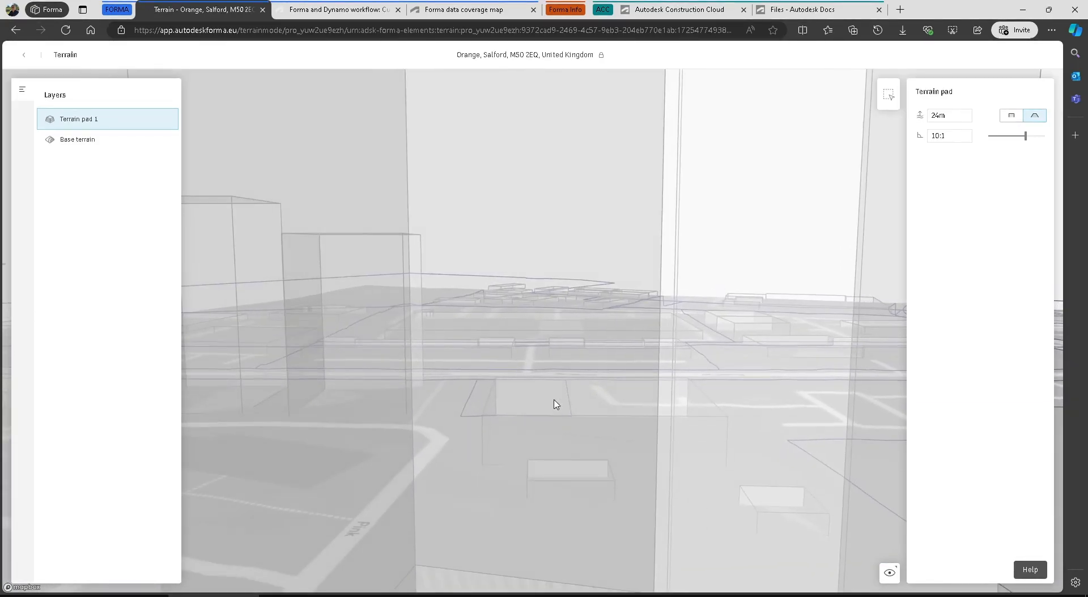
pyautogui.scroll(-5, 559, 396)
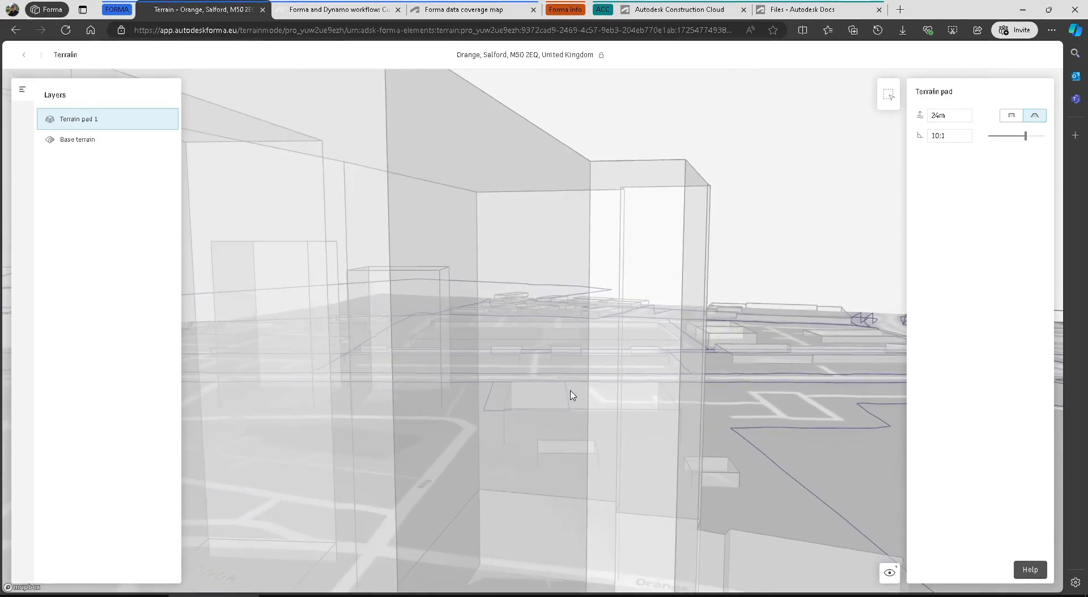
pyautogui.scroll(-5, 585, 393)
pyautogui.scroll(-2, 617, 408)
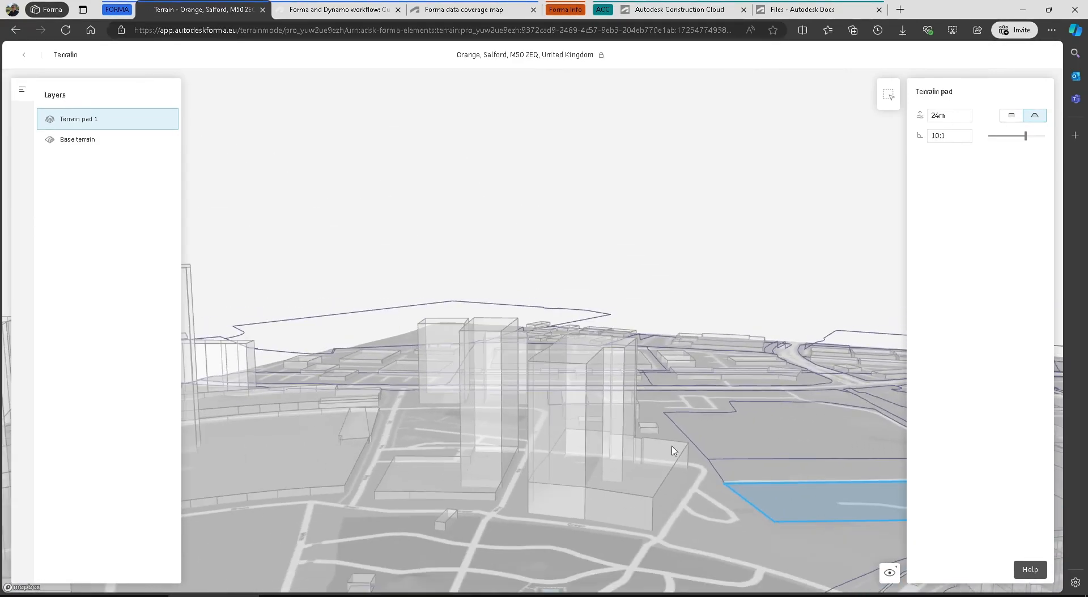
pyautogui.scroll(5, 736, 508)
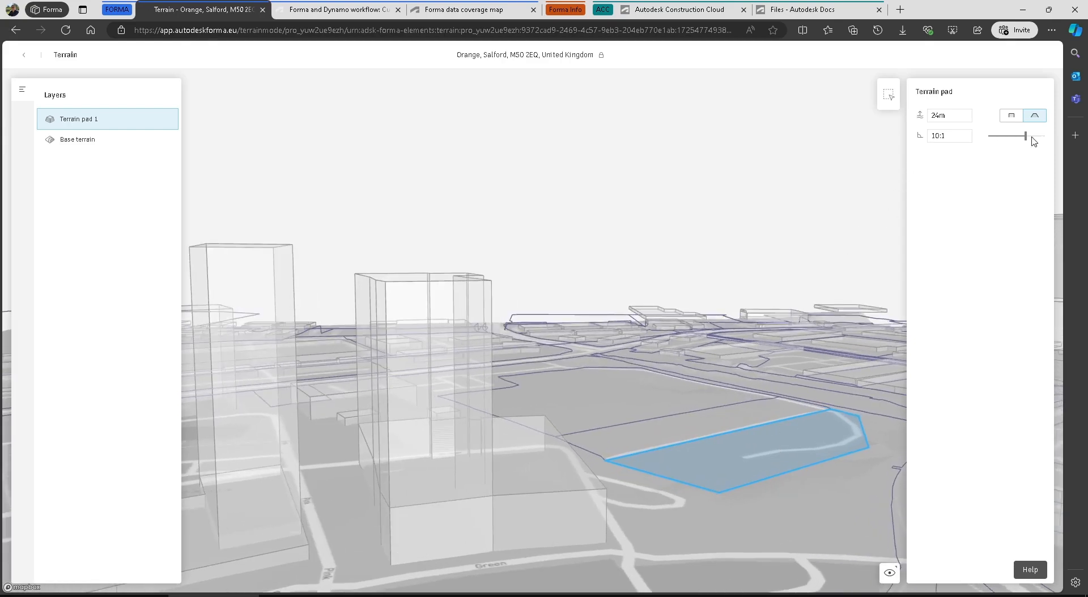
# Try a slope ratio of 1:5 on the terrain pad and view the edges around it
pyautogui.moveTo(1025, 136); pyautogui.dragTo(989, 136)
pyautogui.scroll(10, 772, 503)
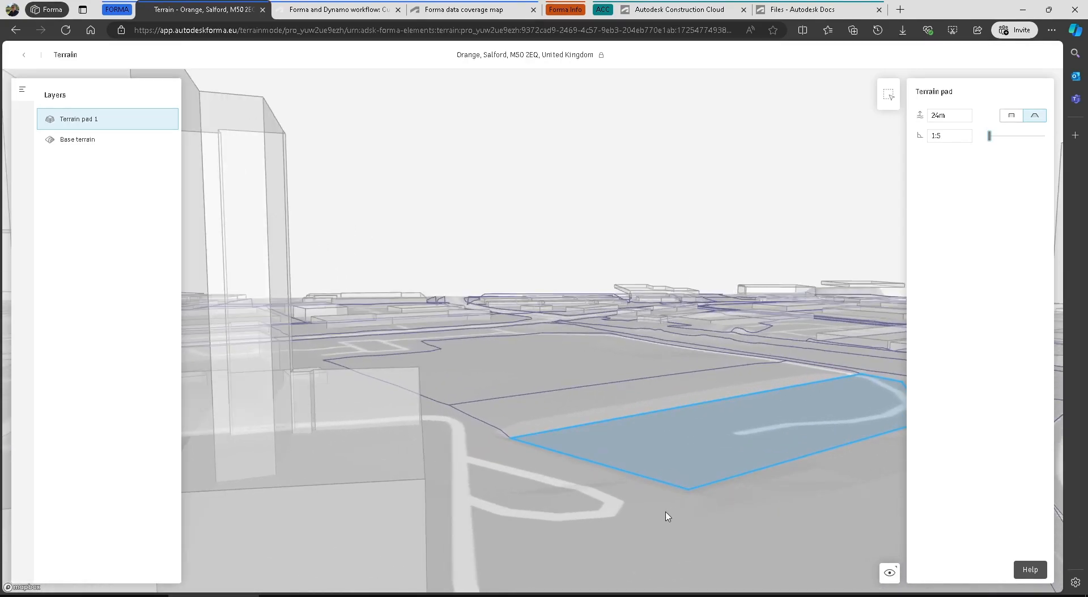
pyautogui.scroll(-10, 698, 513)
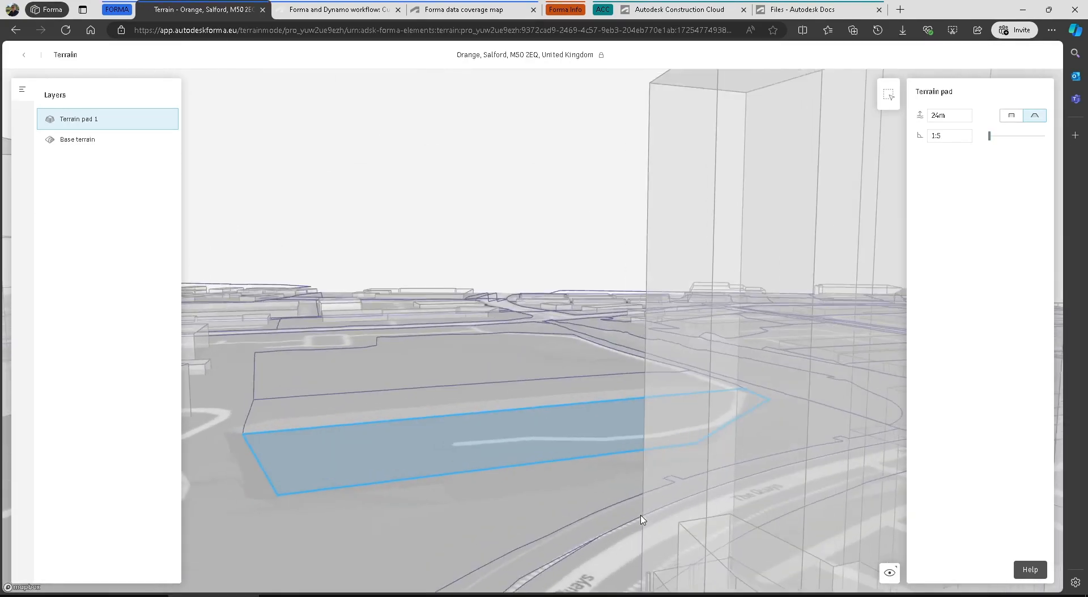
# Set the terrain pad's slope ratio to 1:3
pyautogui.click(941, 137)
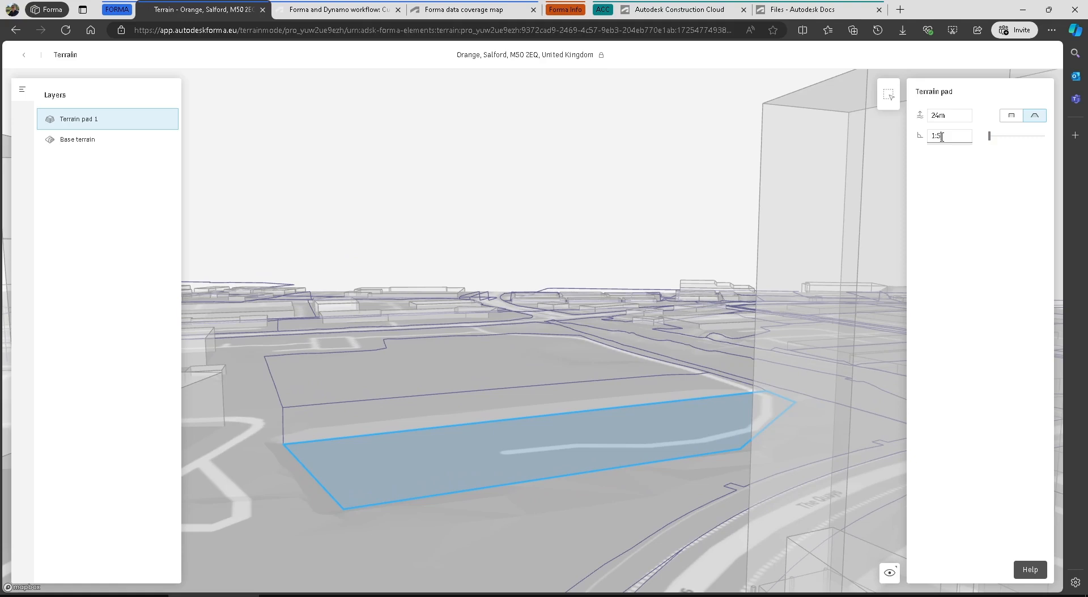
pyautogui.press('BackSpace')
pyautogui.write('3')
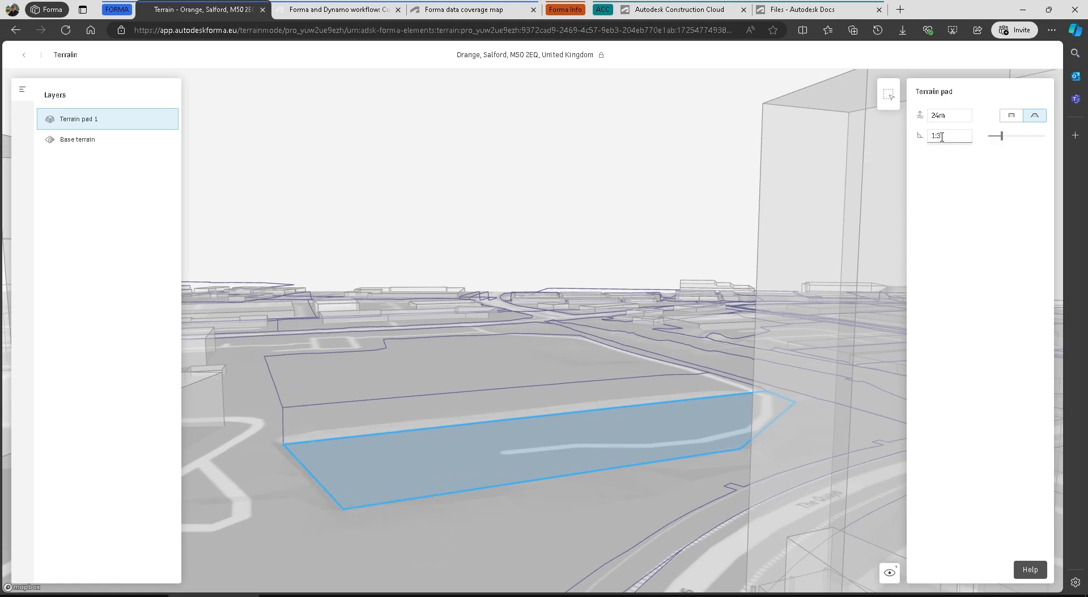
pyautogui.moveTo(518, 553); pyautogui.dragTo(538, 549, button='right')
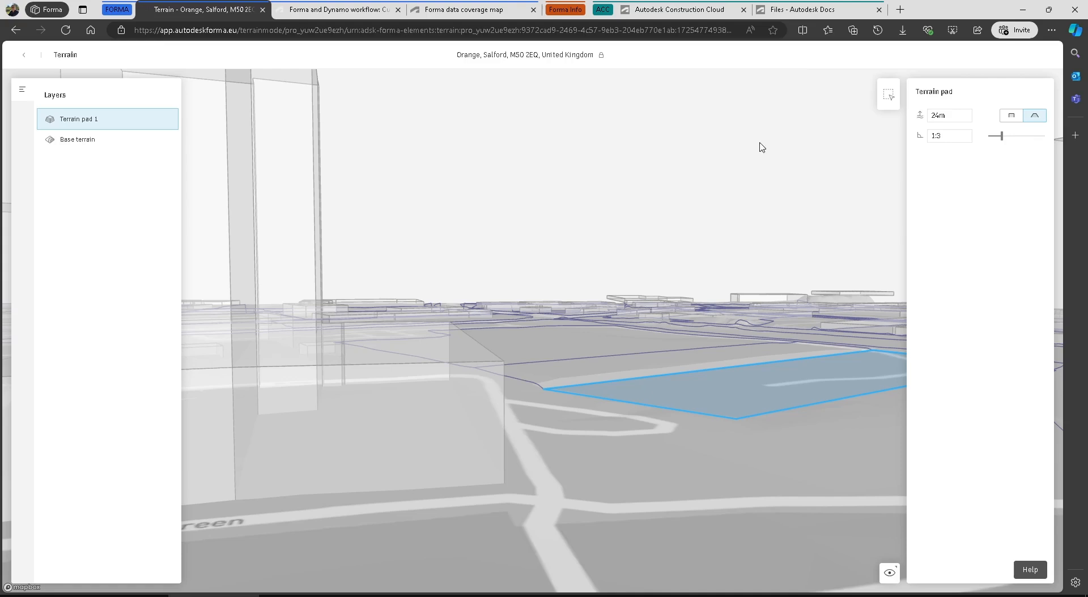
# Leave terrain editing and return to the site design with the Hotel zone in view
pyautogui.click(24, 55)
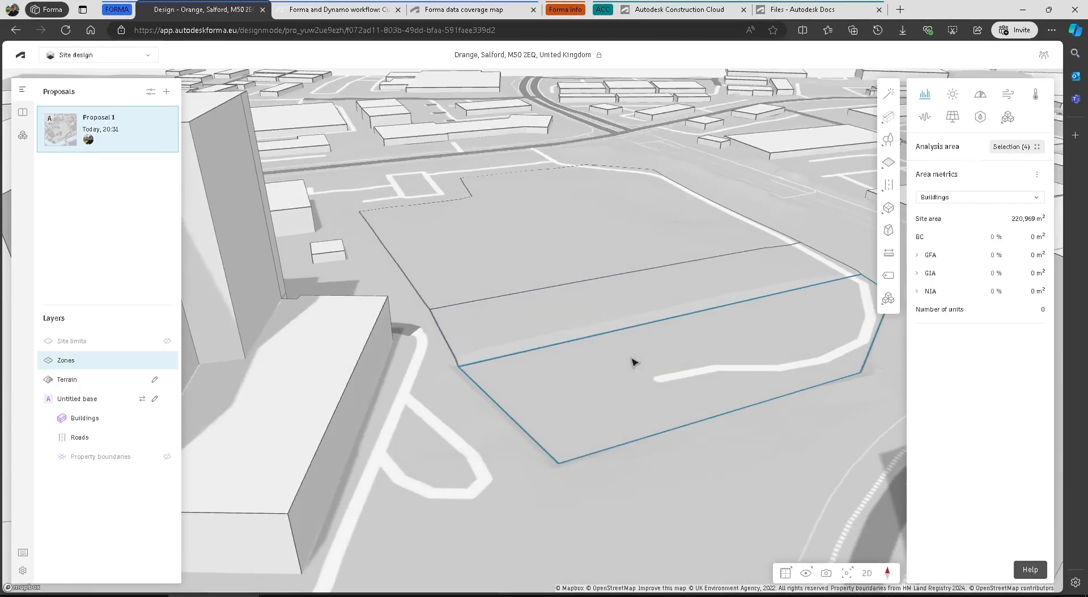
pyautogui.moveTo(634, 362); pyautogui.dragTo(632, 372, button='right')
pyautogui.moveTo(642, 354); pyautogui.dragTo(613, 305)
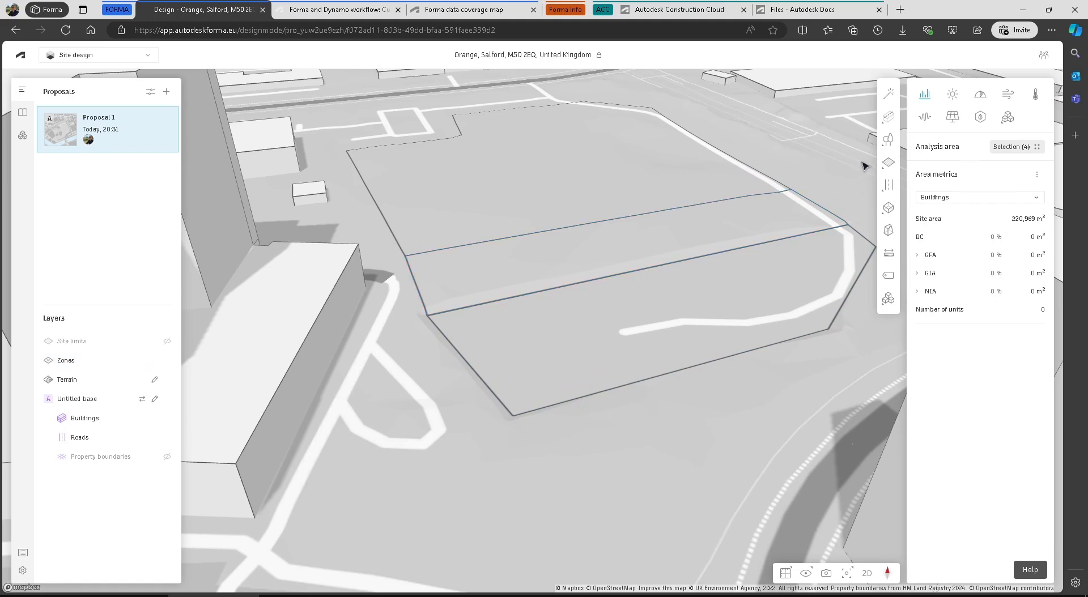
# Draw a four-sided generic surface about 74 by 34 m in the Hotel zone, starting at its corner on the edge shared with the neighbouring zone
pyautogui.moveTo(886, 165)
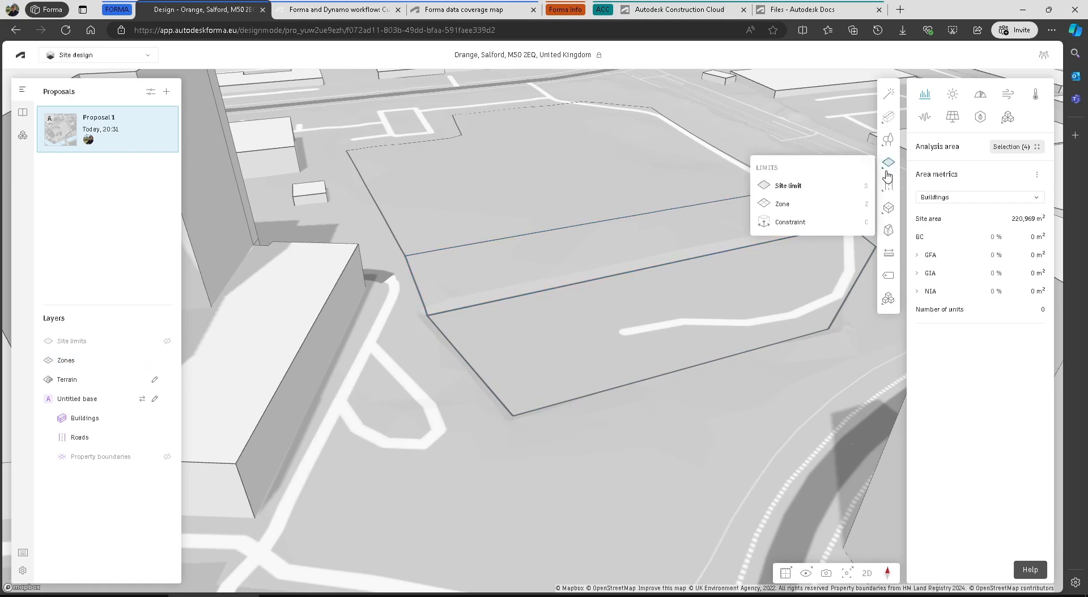
pyautogui.moveTo(892, 218)
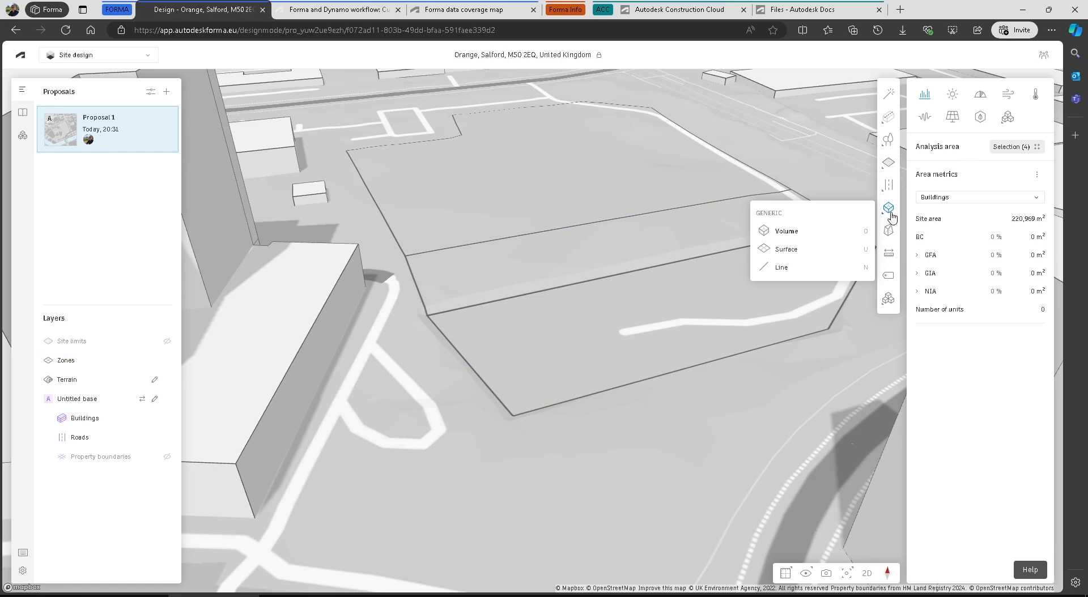
pyautogui.press('ctrl')
pyautogui.press('ctrl')
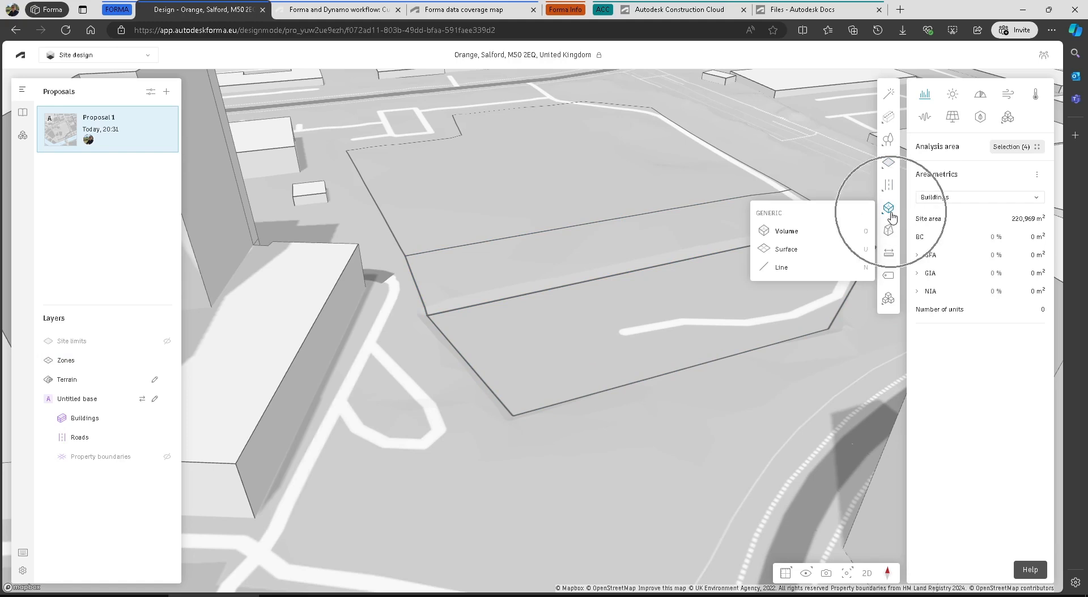
pyautogui.click(796, 254)
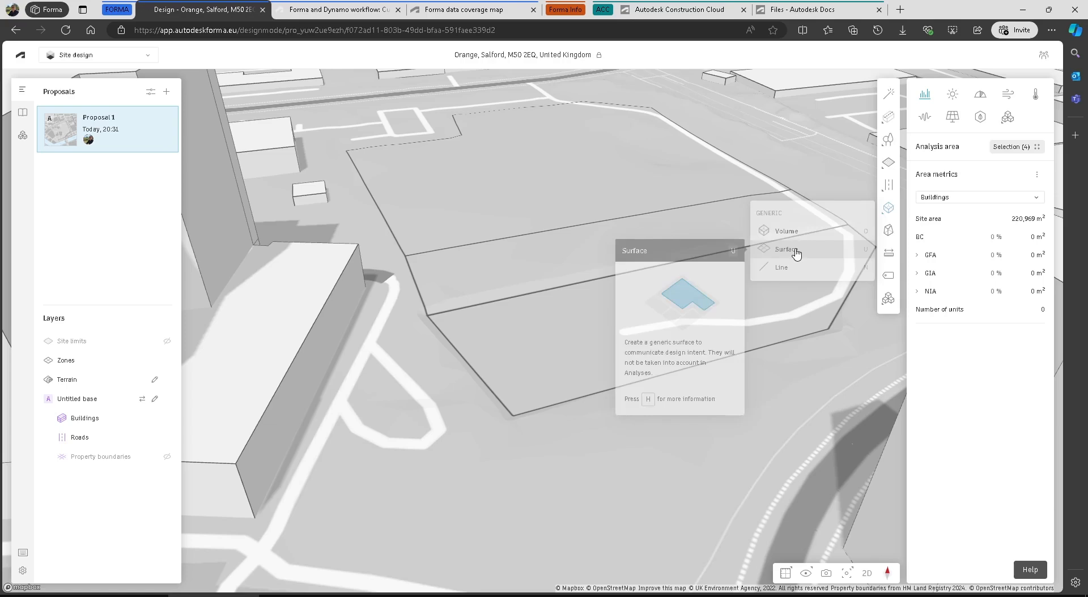
pyautogui.click(427, 315)
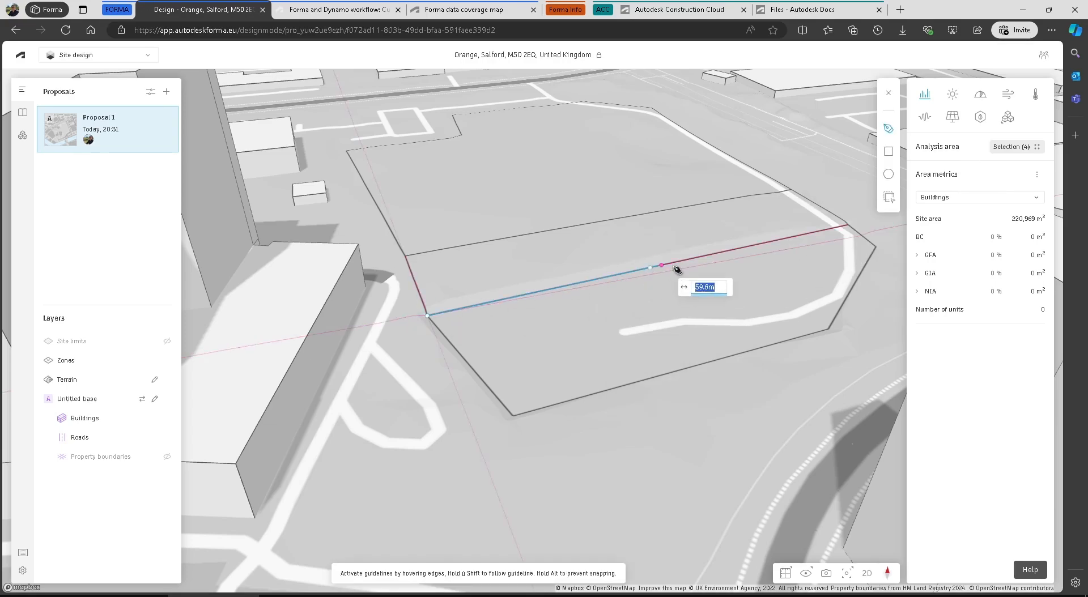
pyautogui.click(720, 254)
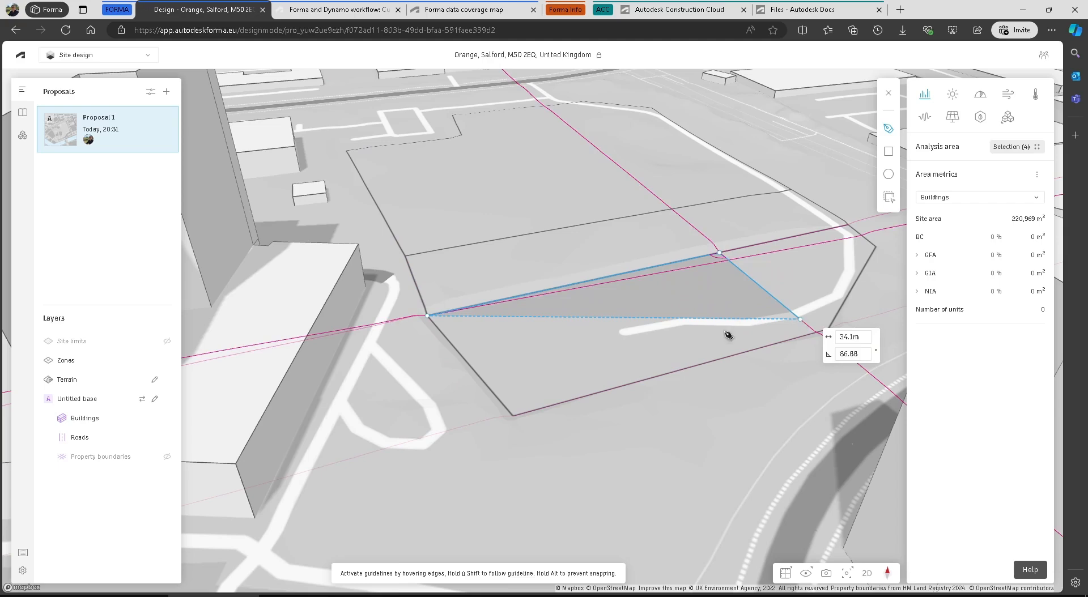
pyautogui.click(800, 319)
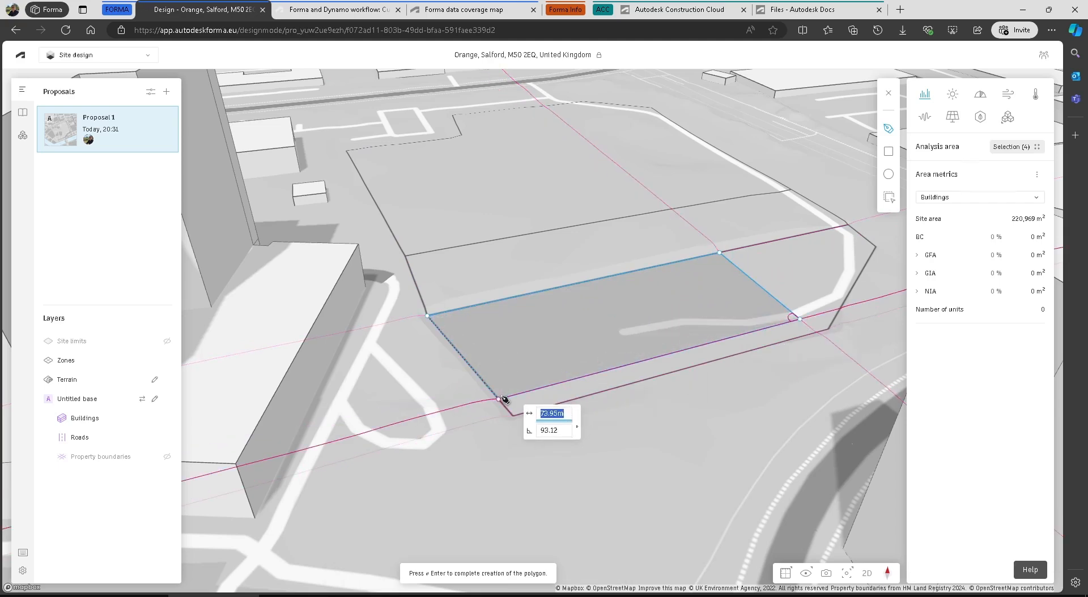
pyautogui.click(502, 399)
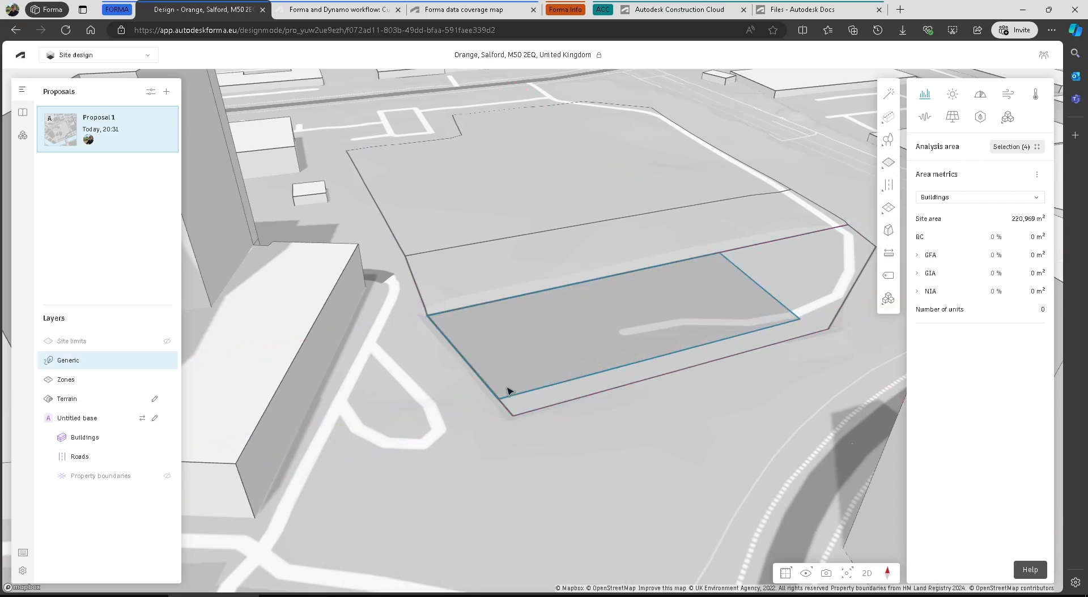
# Set the opacity of the new four-sided generic surface to 95%
pyautogui.click(642, 291)
pyautogui.click(1009, 363)
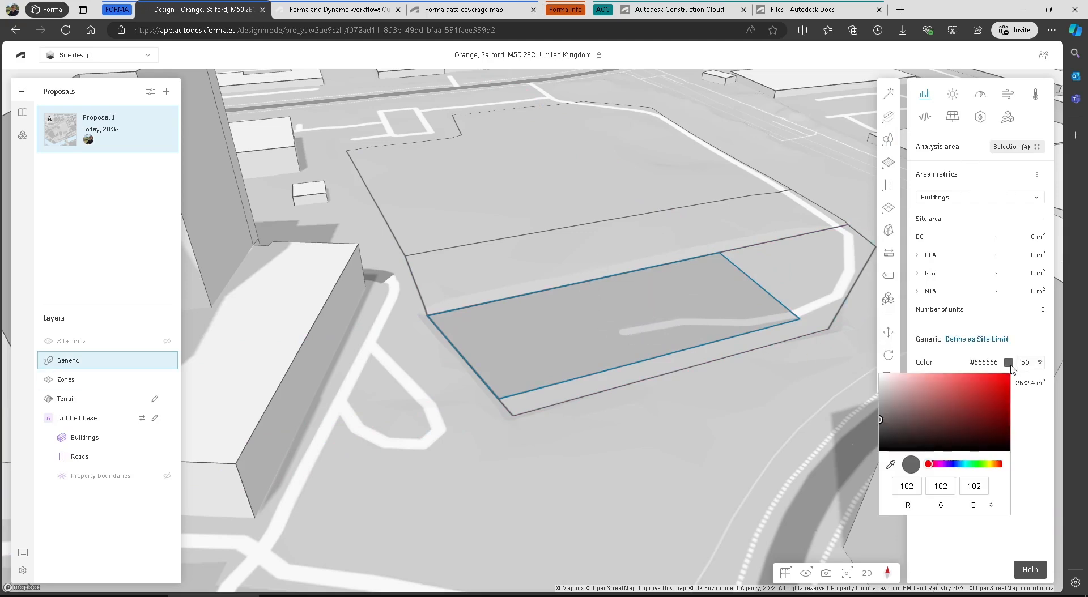
pyautogui.click(1032, 367)
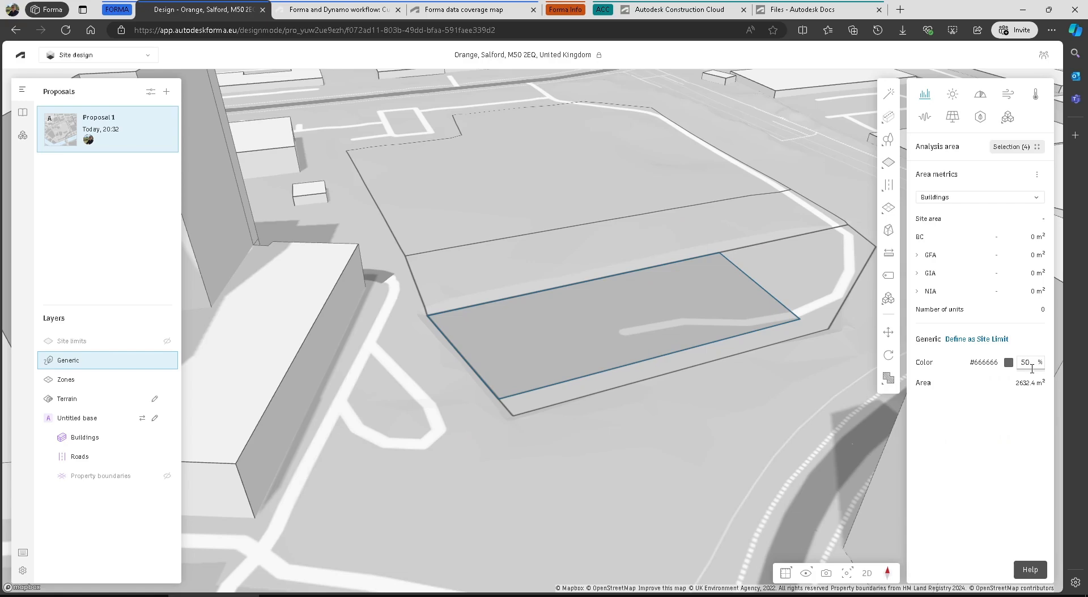
pyautogui.write('100')
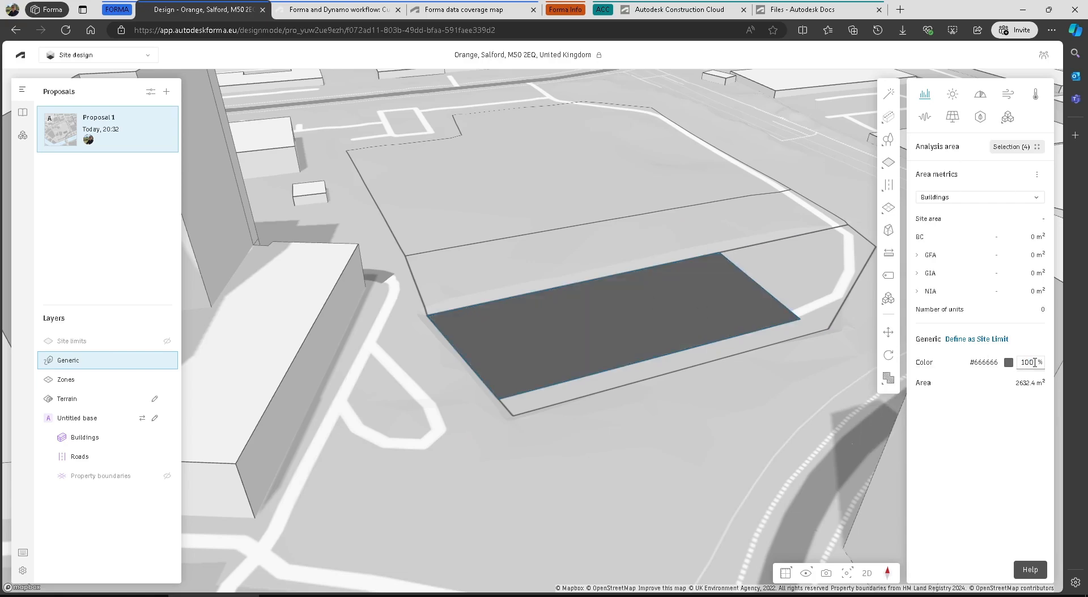
pyautogui.write('95')
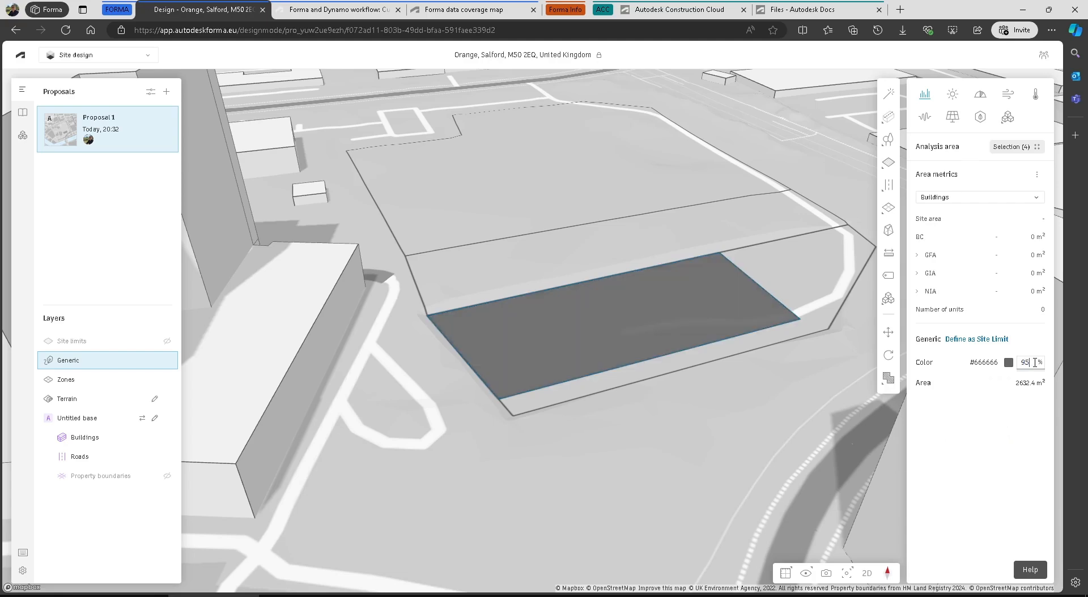
# Draw a second generic surface covering the rest of the Hotel zone, following the zone boundary and the edges of the grey surface
pyautogui.scroll(5, 638, 423)
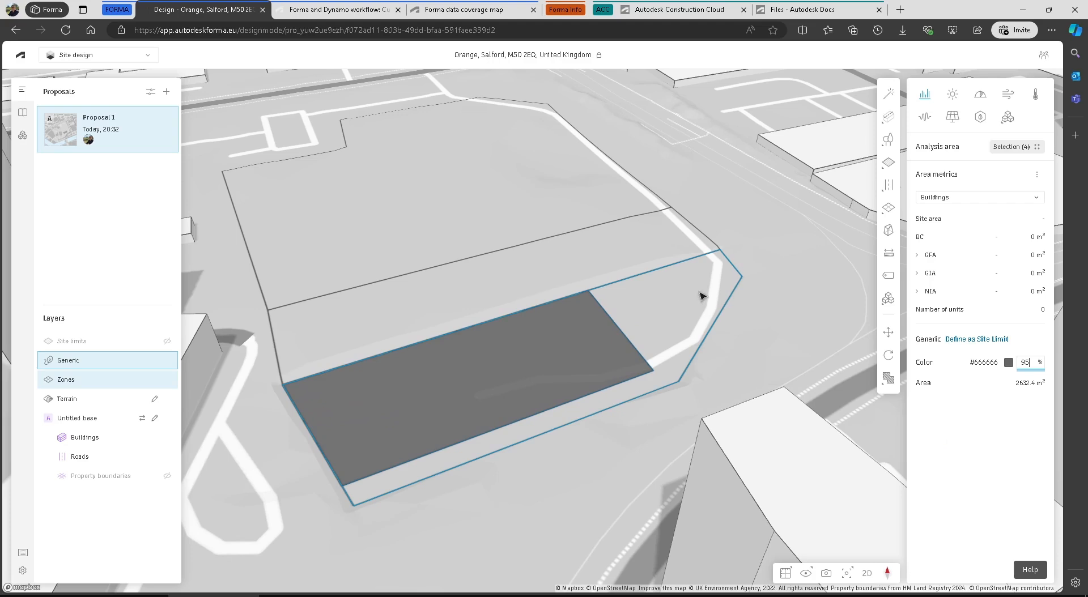
pyautogui.moveTo(889, 215)
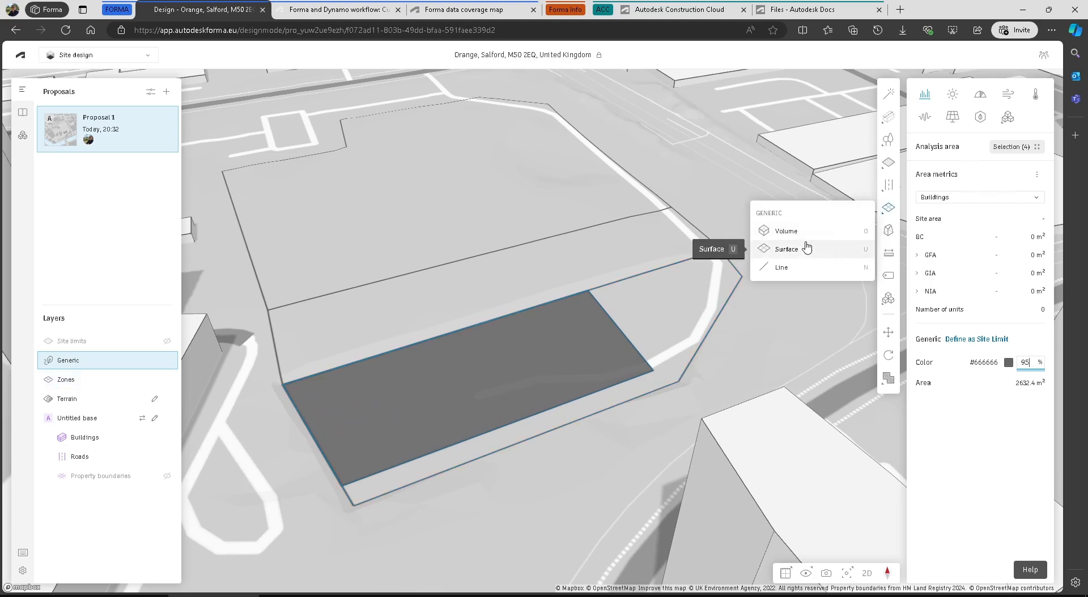
pyautogui.click(789, 251)
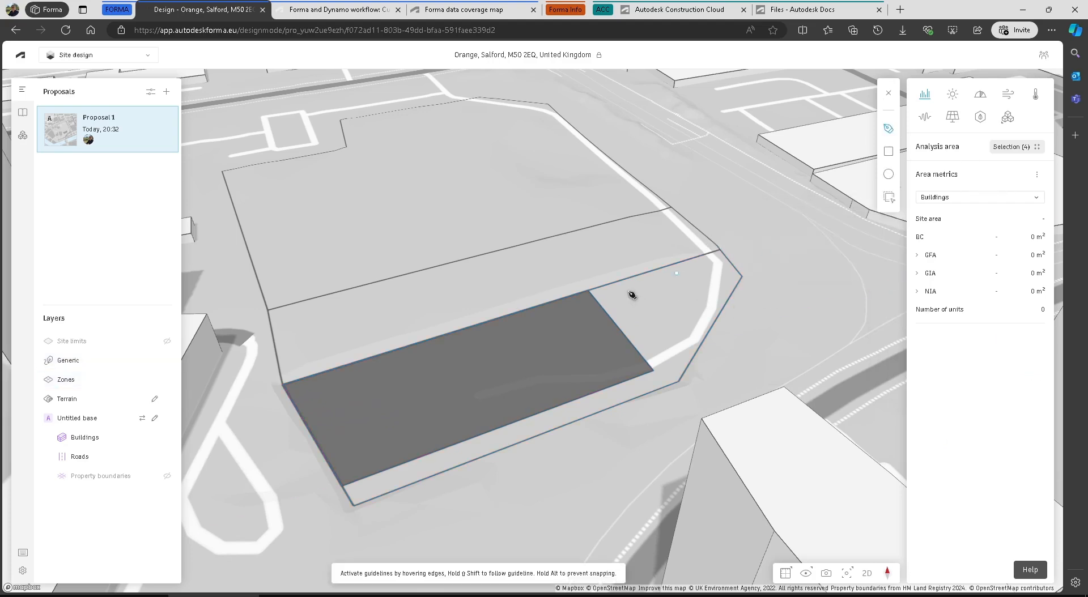
pyautogui.click(590, 290)
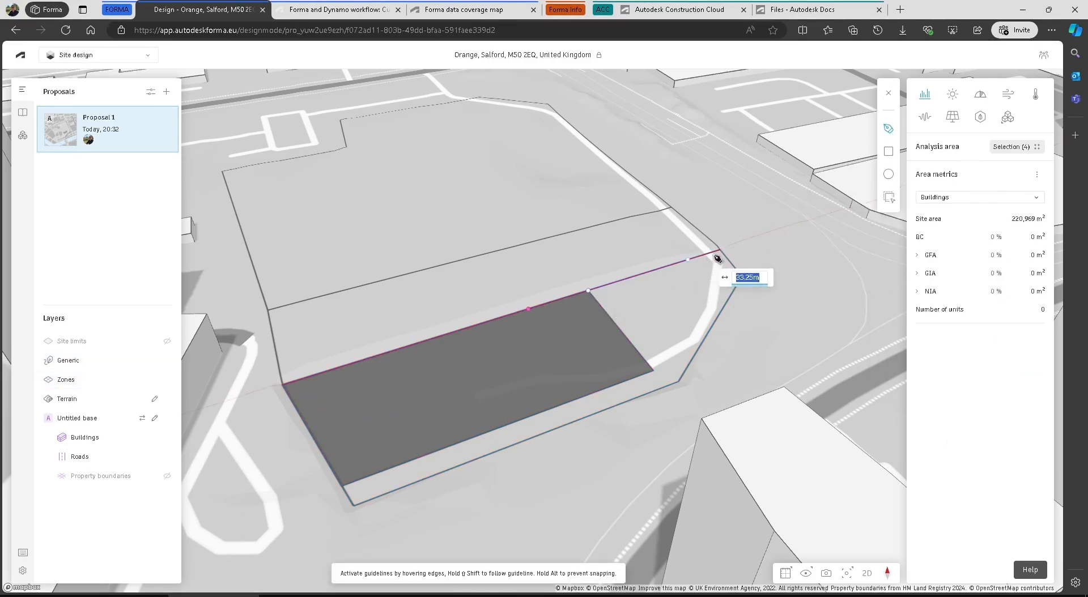
pyautogui.click(742, 277)
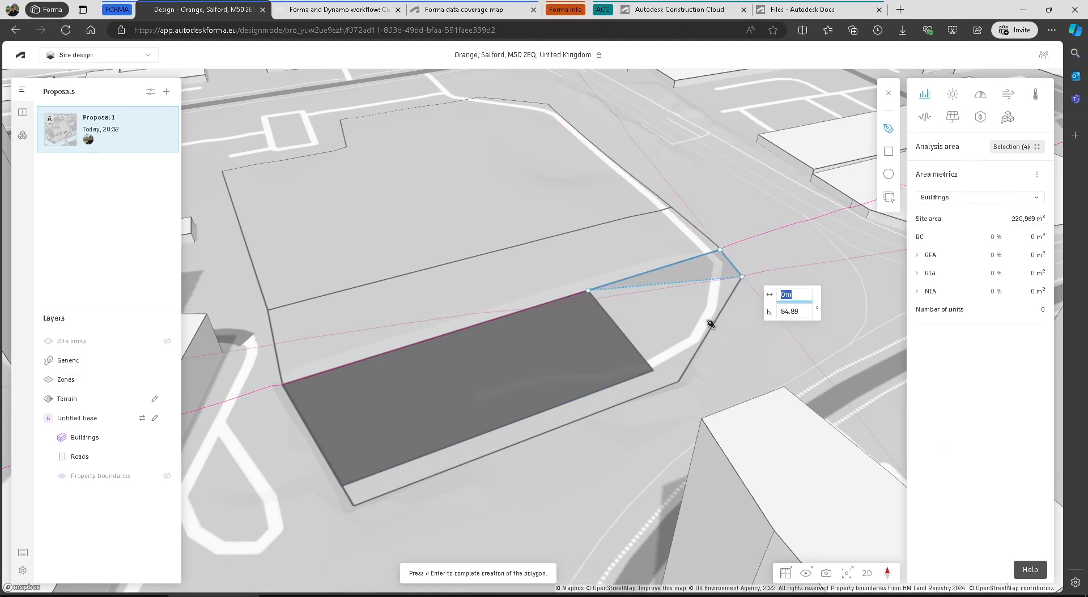
pyautogui.click(679, 383)
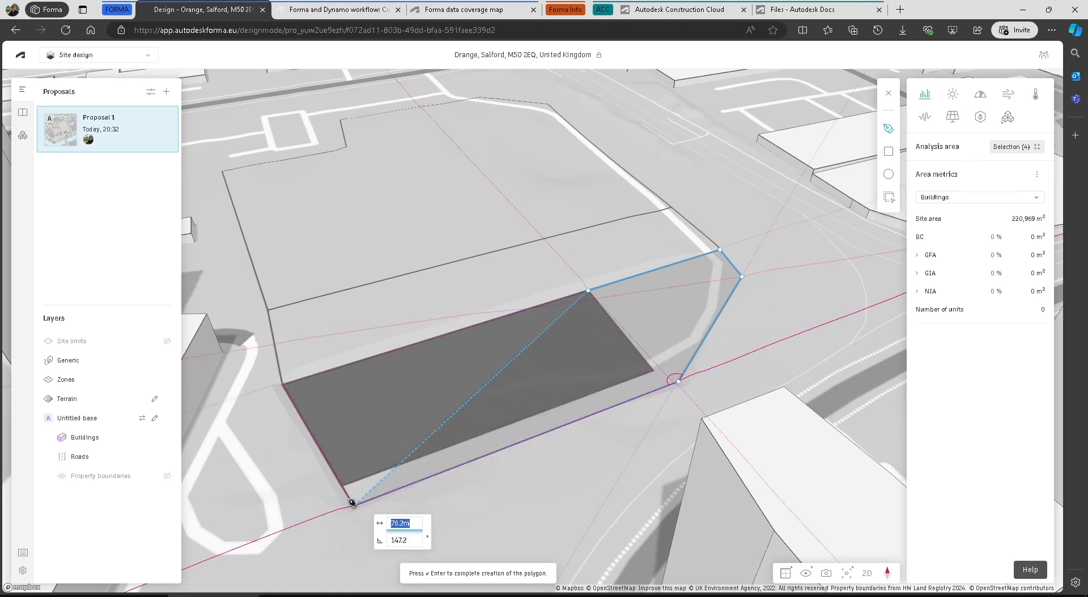
pyautogui.click(355, 506)
pyautogui.click(366, 487)
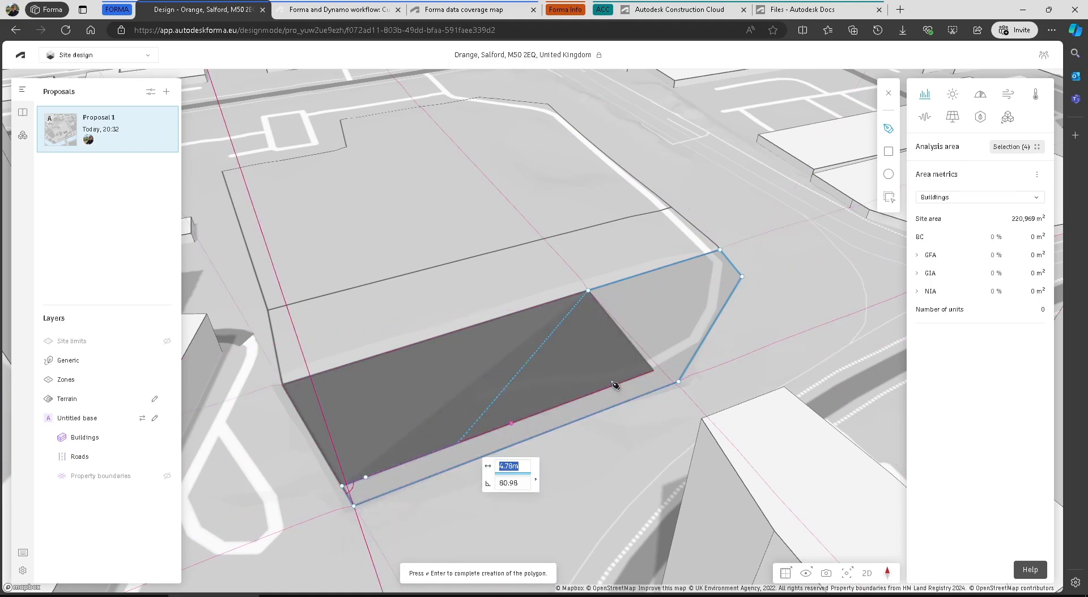
pyautogui.click(652, 373)
pyautogui.press('Return')
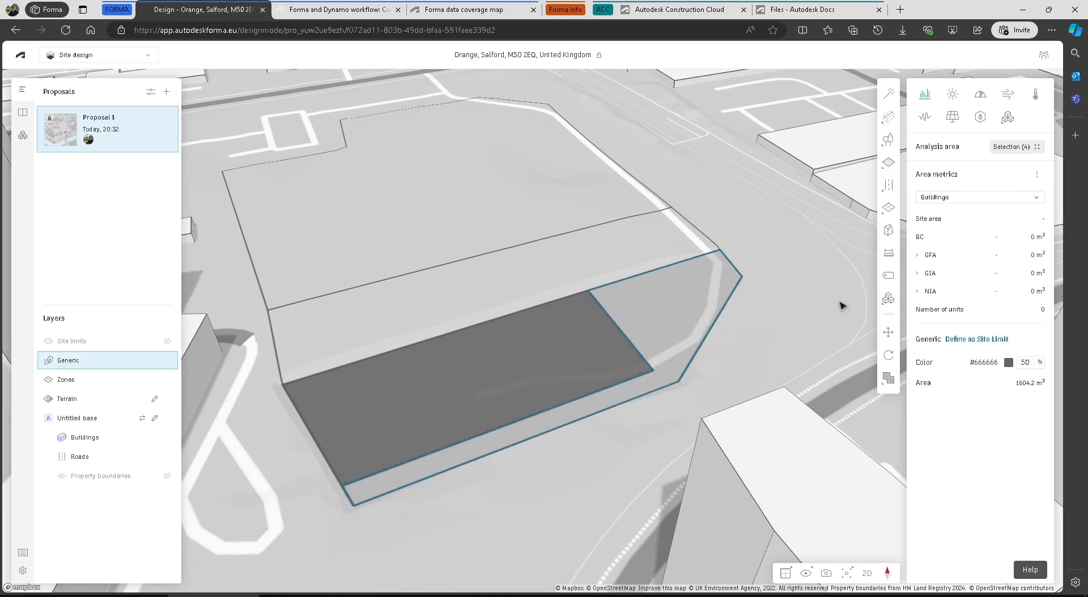
# Colour the second generic surface green (#32872C) with 95% opacity and deselect it
pyautogui.click(1009, 362)
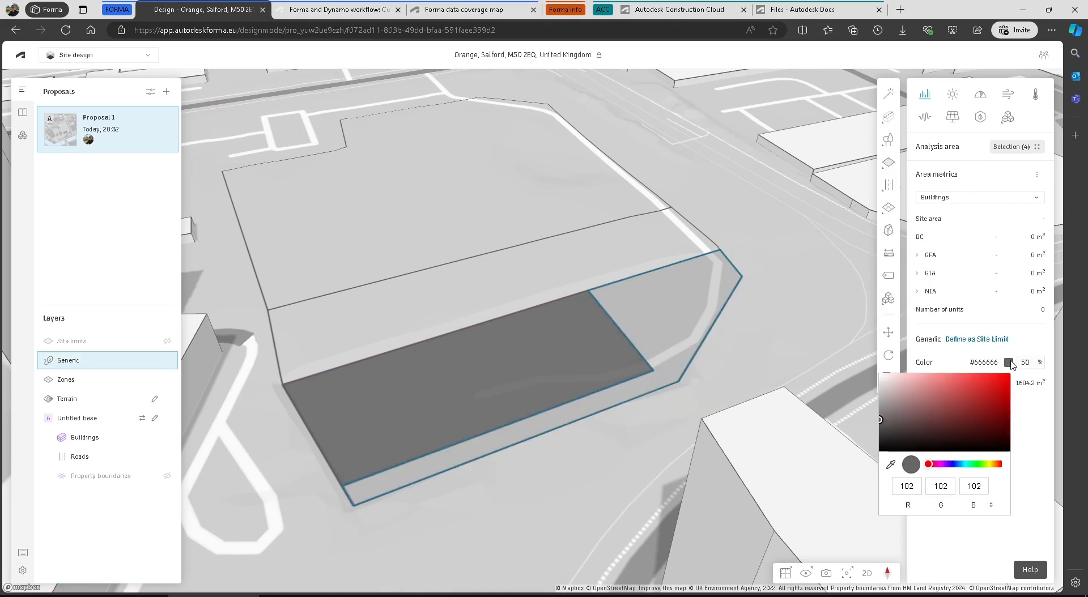
pyautogui.click(978, 465)
pyautogui.click(968, 410)
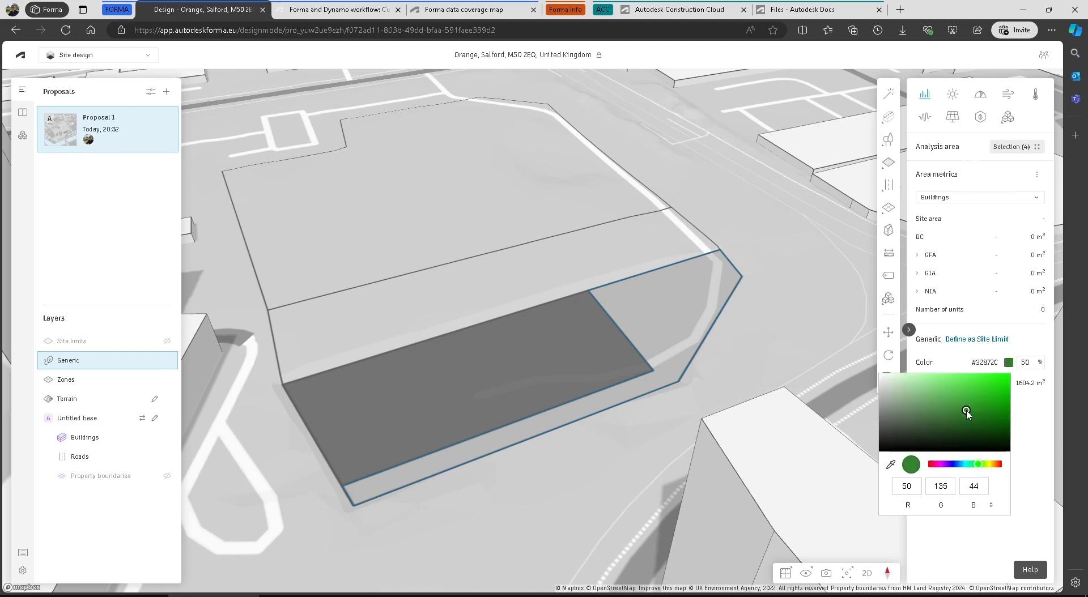
pyautogui.click(1025, 363)
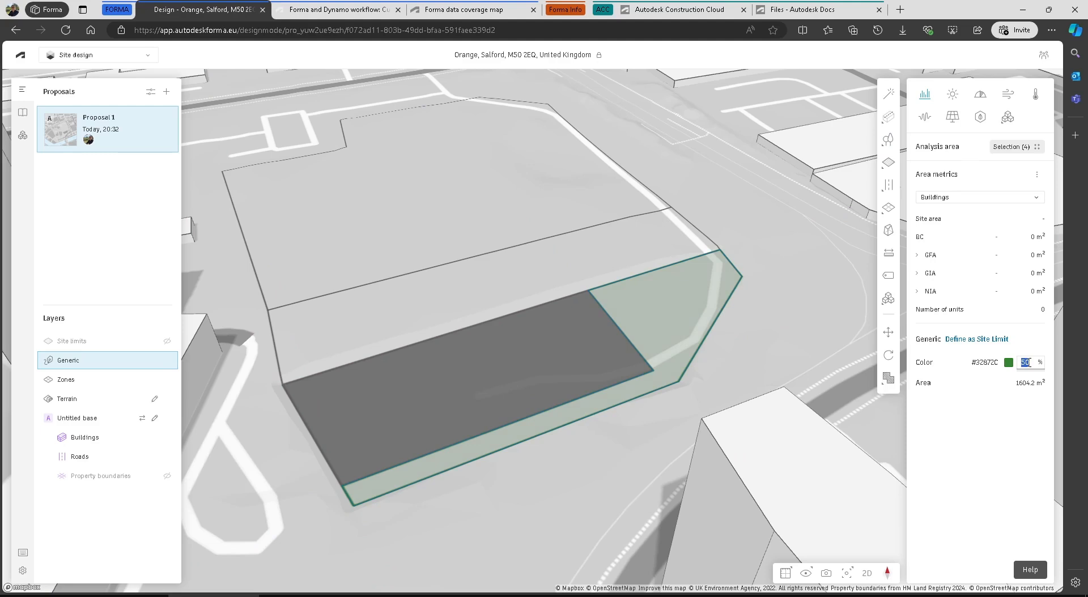
pyautogui.write('95')
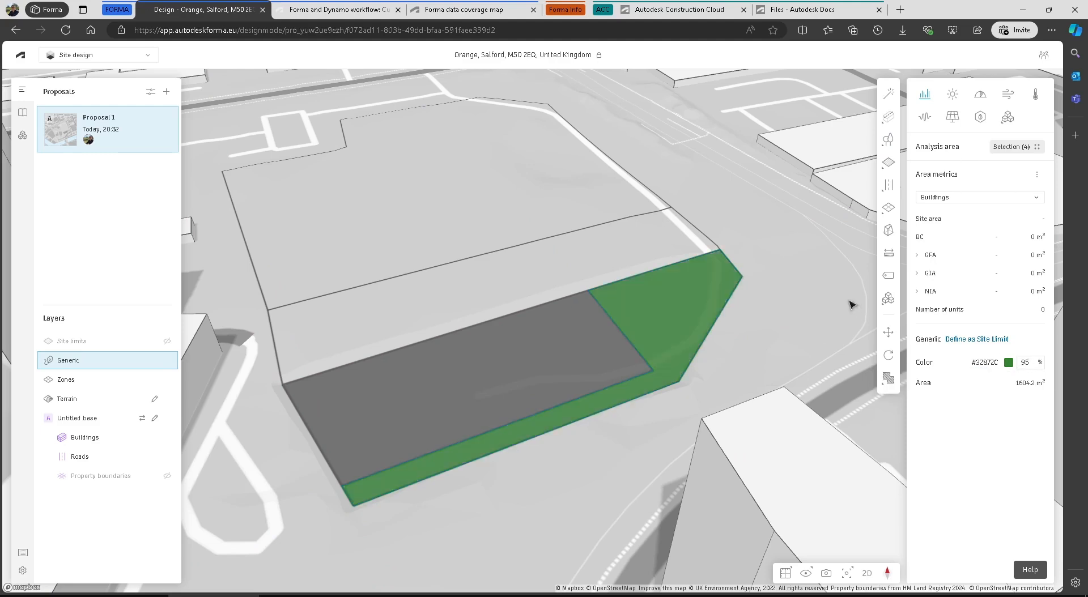
pyautogui.click(796, 304)
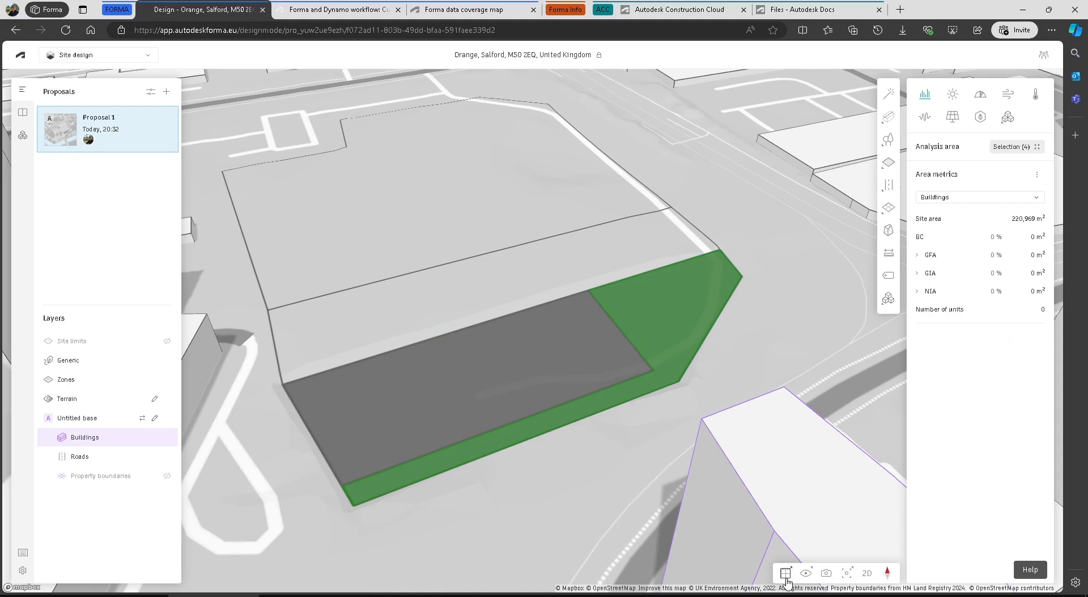
# Check the two surfaces against the satellite imagery on the terrain and restore the plain map display
pyautogui.click(809, 575)
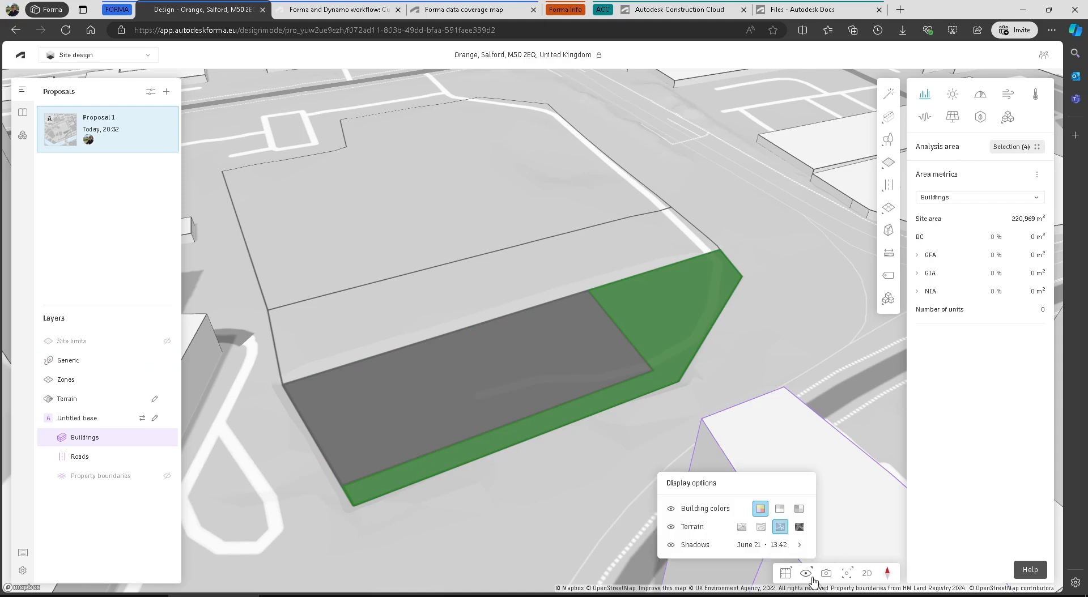
pyautogui.click(800, 527)
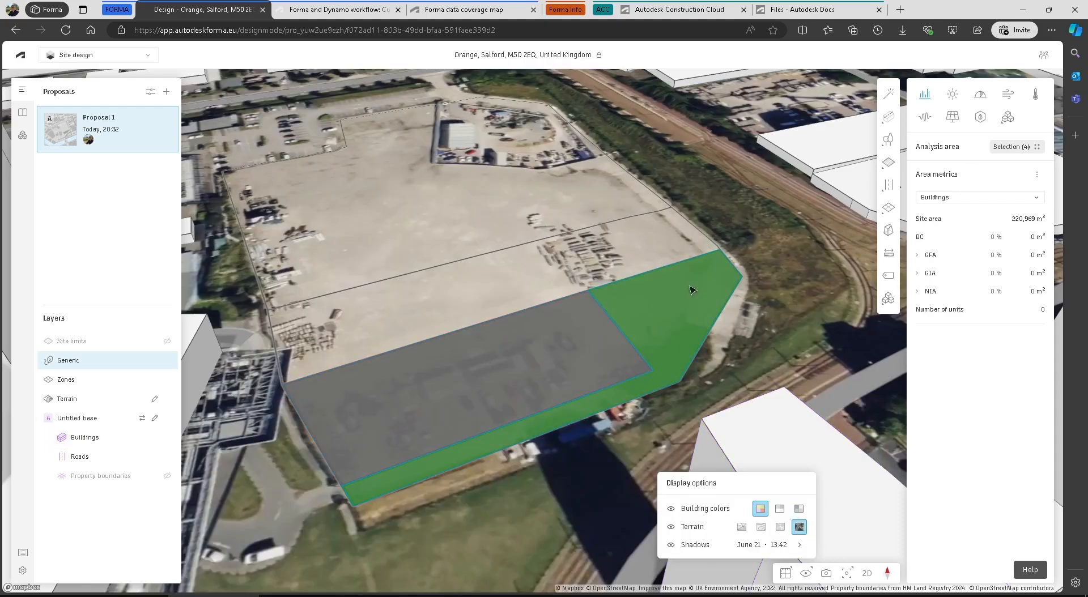
pyautogui.click(780, 527)
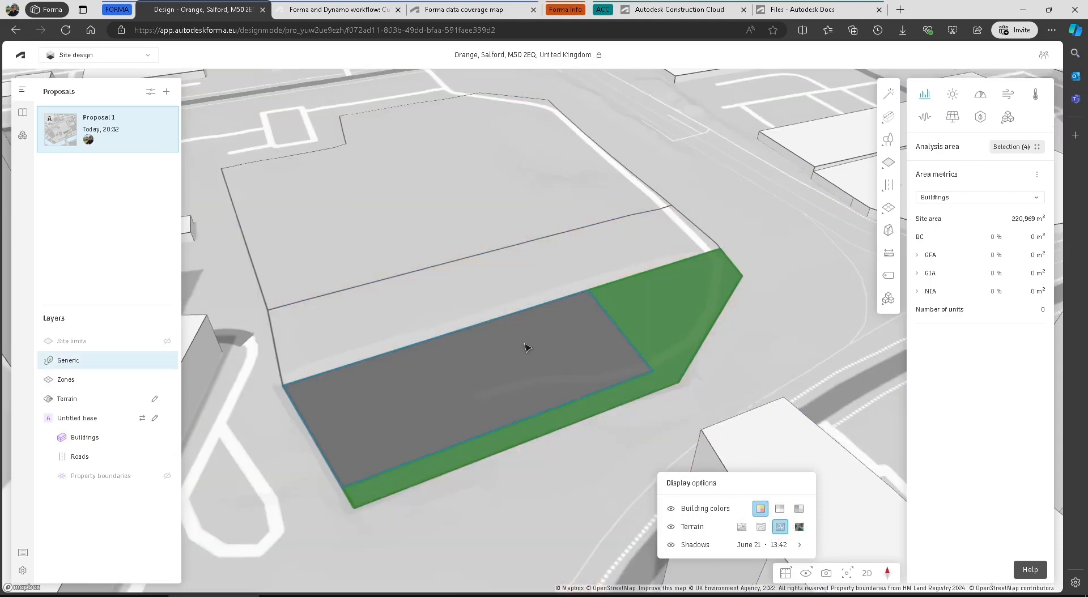
# Draw a straight tree line along the narrow green strip on the Hotel zone's outer long edge
pyautogui.moveTo(524, 344)
pyautogui.mouseDown(button='right')
pyautogui.moveTo(570, 330)
pyautogui.moveTo(542, 321)
pyautogui.moveTo(526, 338)
pyautogui.mouseUp(button='right')
pyautogui.moveTo(527, 338); pyautogui.dragTo(542, 296, button='middle')
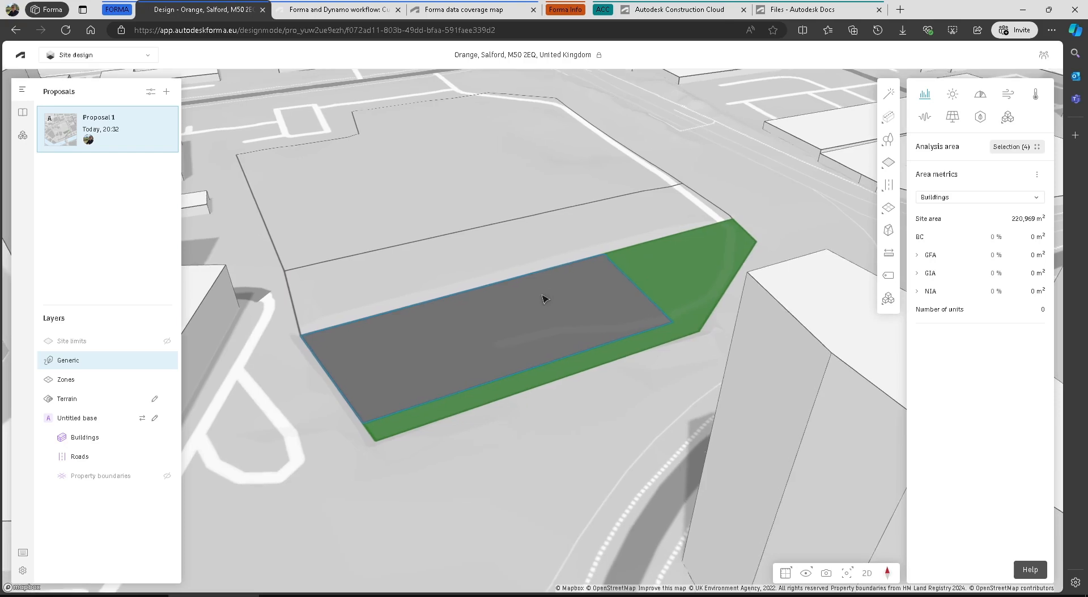
pyautogui.moveTo(888, 150)
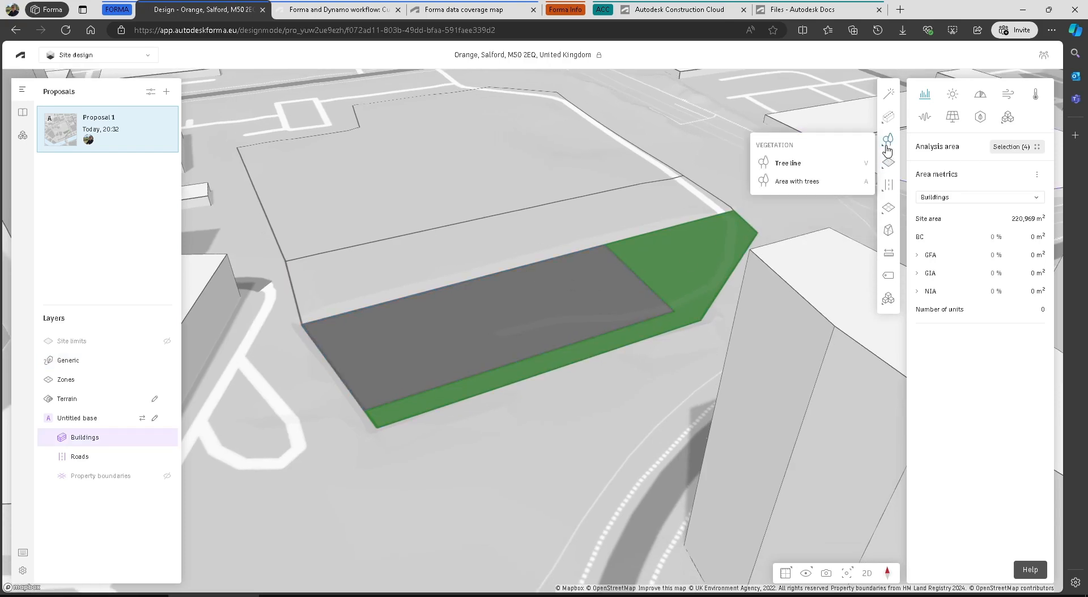
pyautogui.click(788, 163)
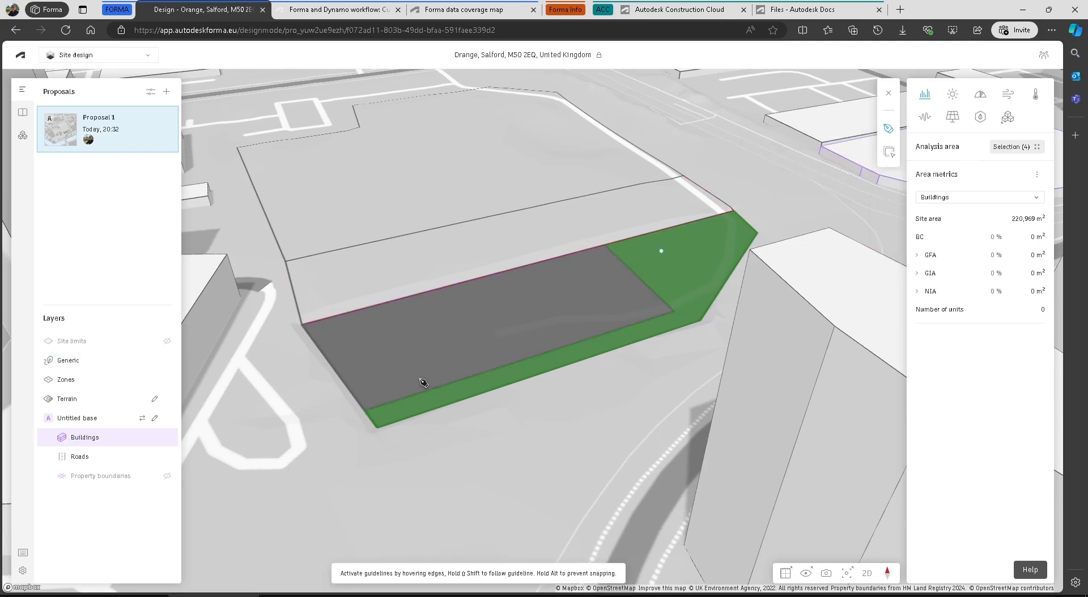
pyautogui.click(374, 420)
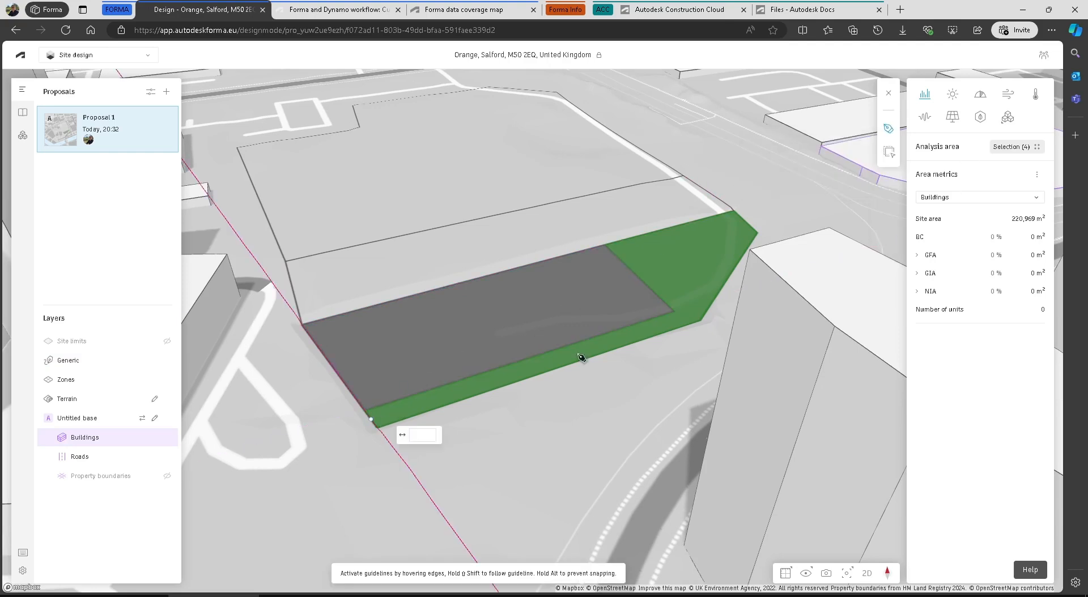
pyautogui.doubleClick(691, 318)
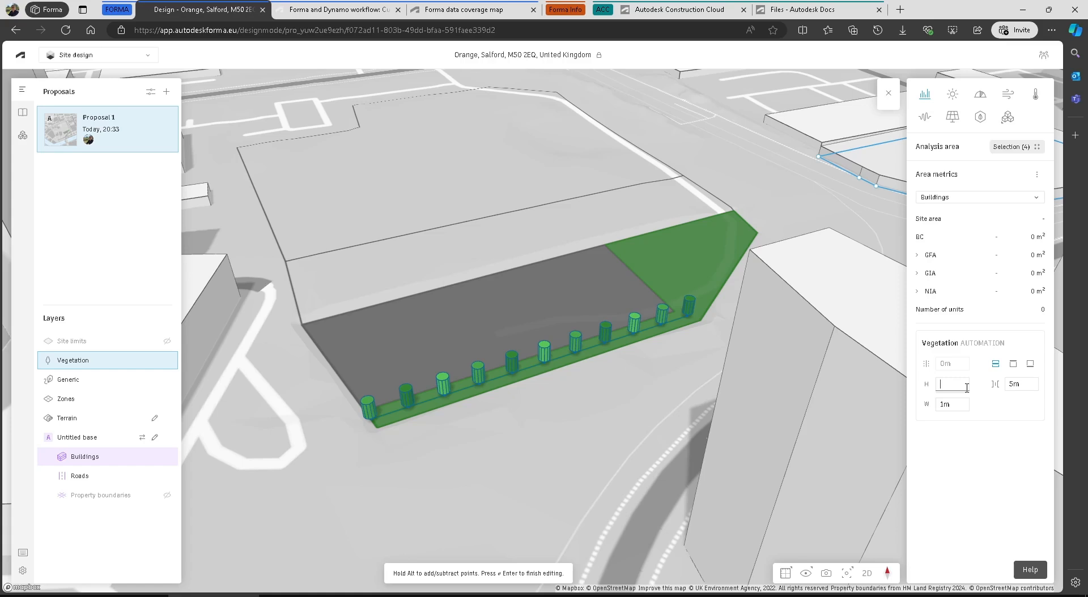
# Set the tree line's tree height to 3 m and tree spacing to 4 m, and finish editing it
pyautogui.write('30')
pyautogui.doubleClick(1022, 384)
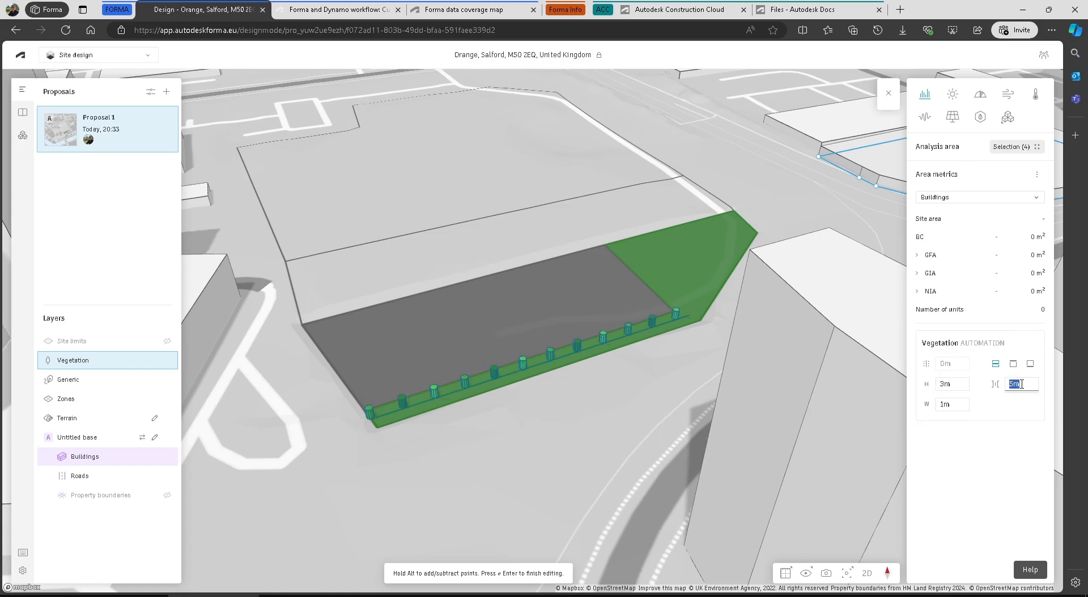
pyautogui.write('4')
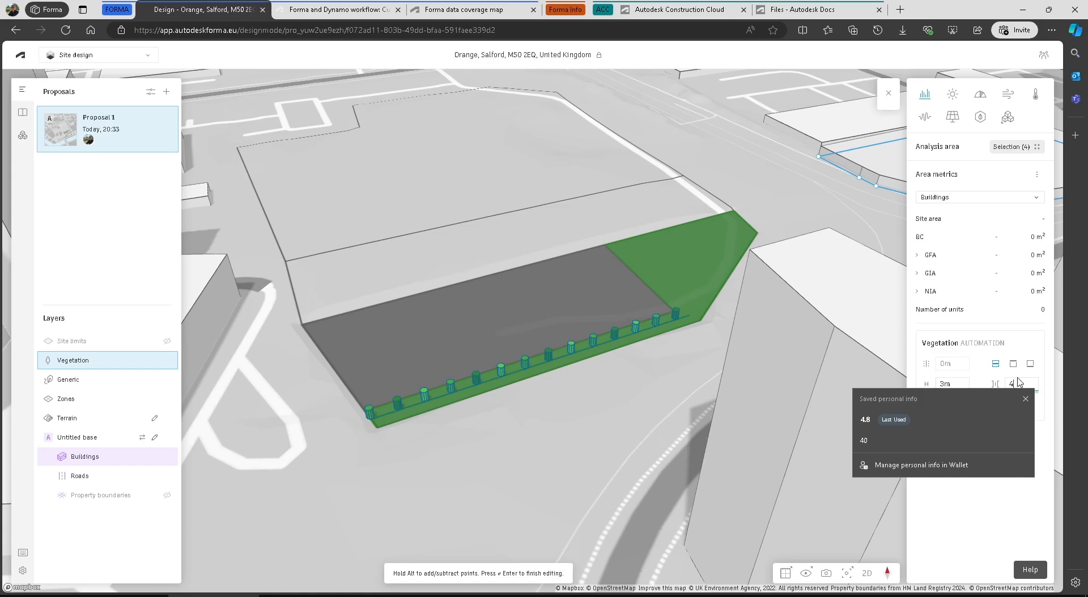
pyautogui.click(955, 500)
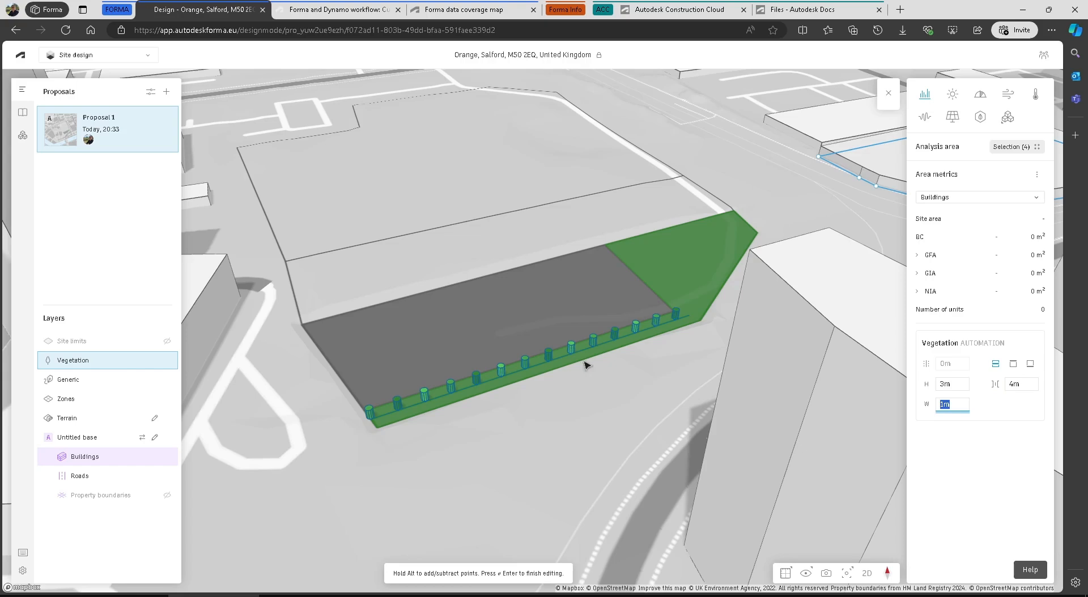
pyautogui.moveTo(618, 362); pyautogui.dragTo(619, 408, button='right')
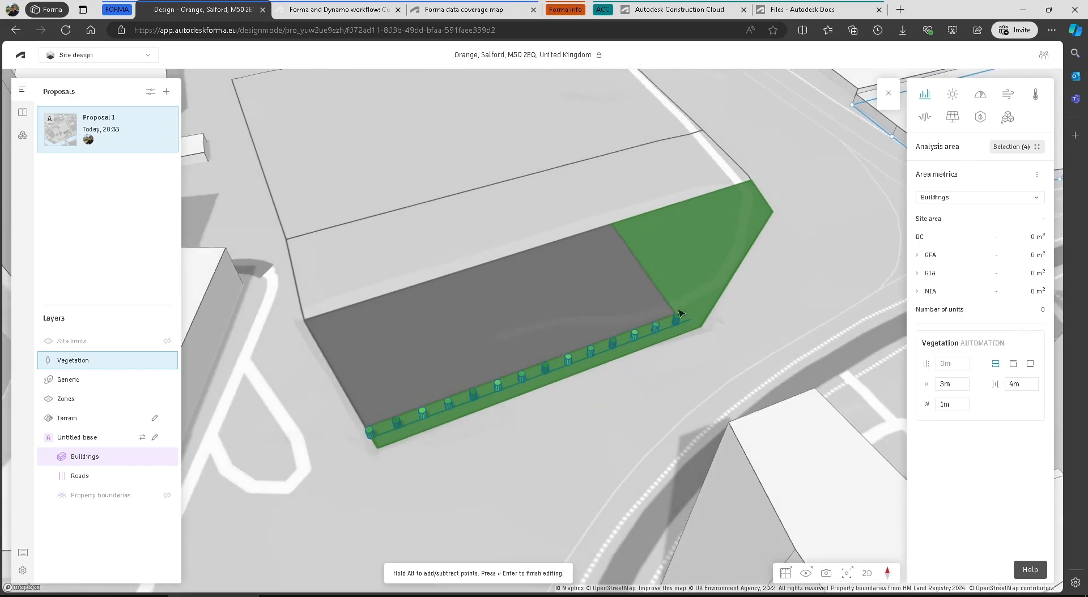
pyautogui.click(888, 93)
# Draw a triangular area with trees on the wide green part at the end of the Hotel zone
pyautogui.moveTo(889, 149)
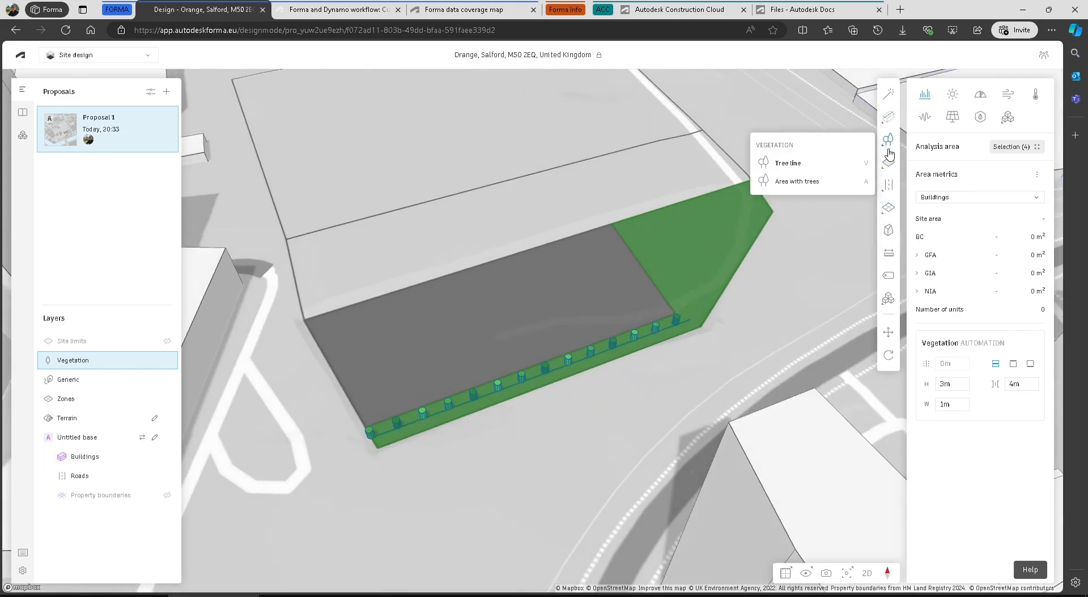
pyautogui.click(800, 185)
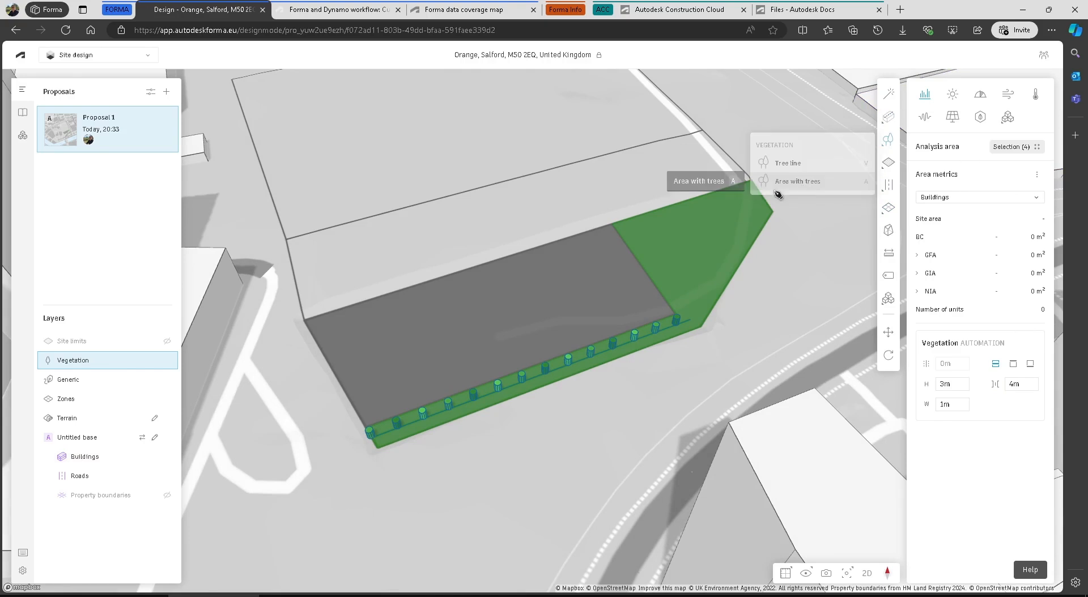
pyautogui.click(639, 232)
pyautogui.click(680, 300)
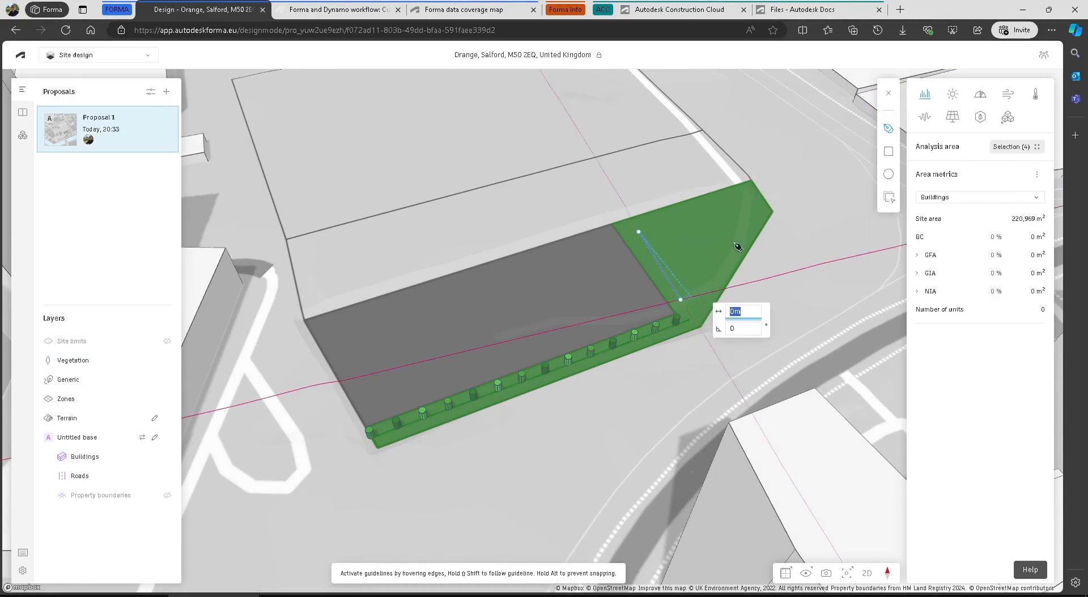
pyautogui.click(755, 206)
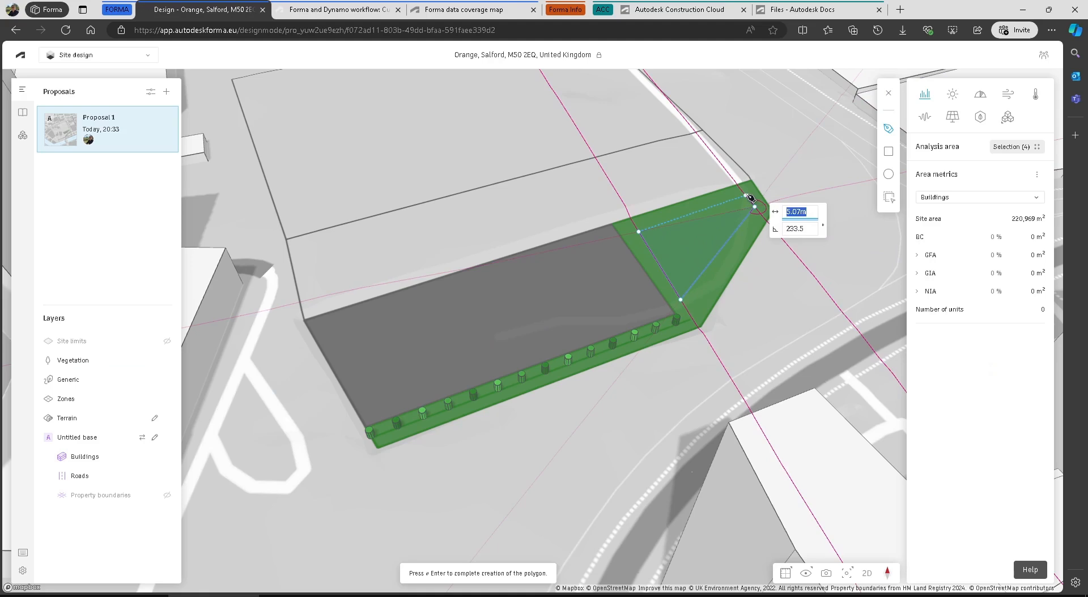
pyautogui.press('Return')
pyautogui.scroll(2, 711, 254)
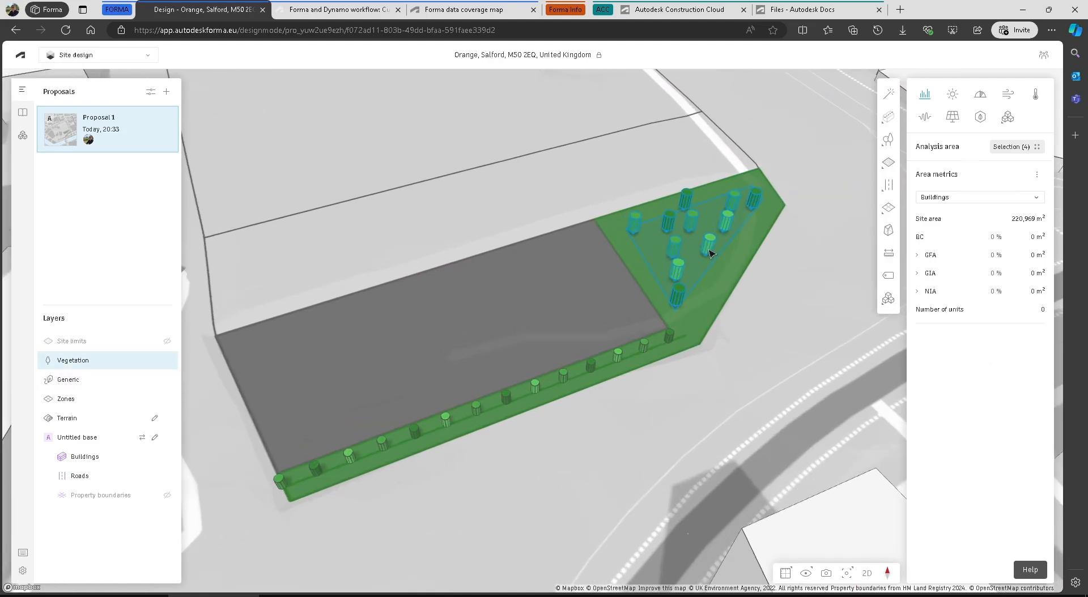
# Set the tree area's height to 6 m and spacing to 4 m, and deselect it
pyautogui.click(716, 242)
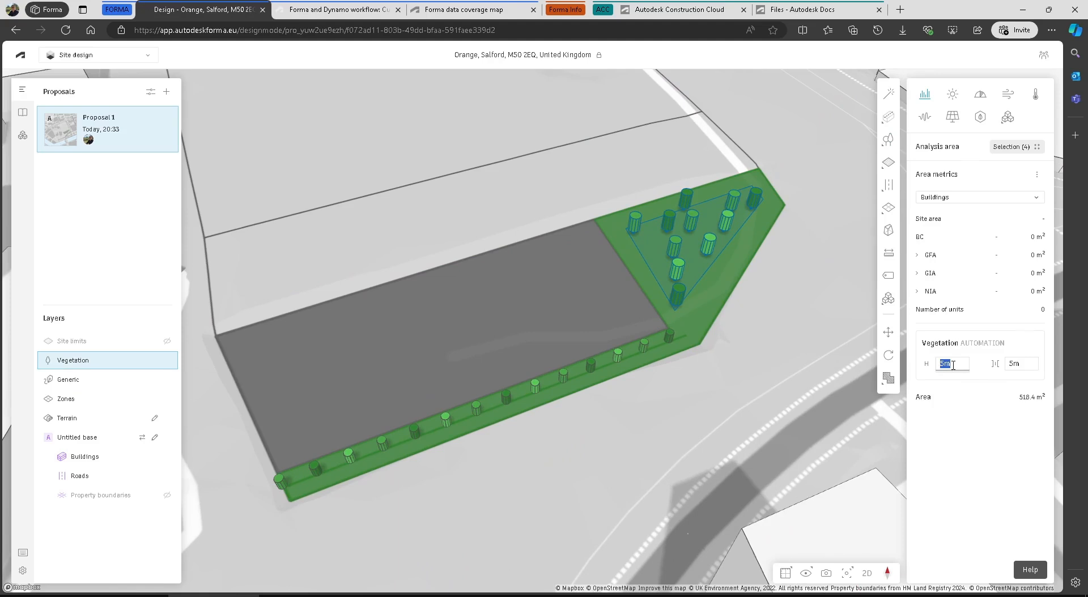
pyautogui.write('6.96')
pyautogui.click(1020, 364)
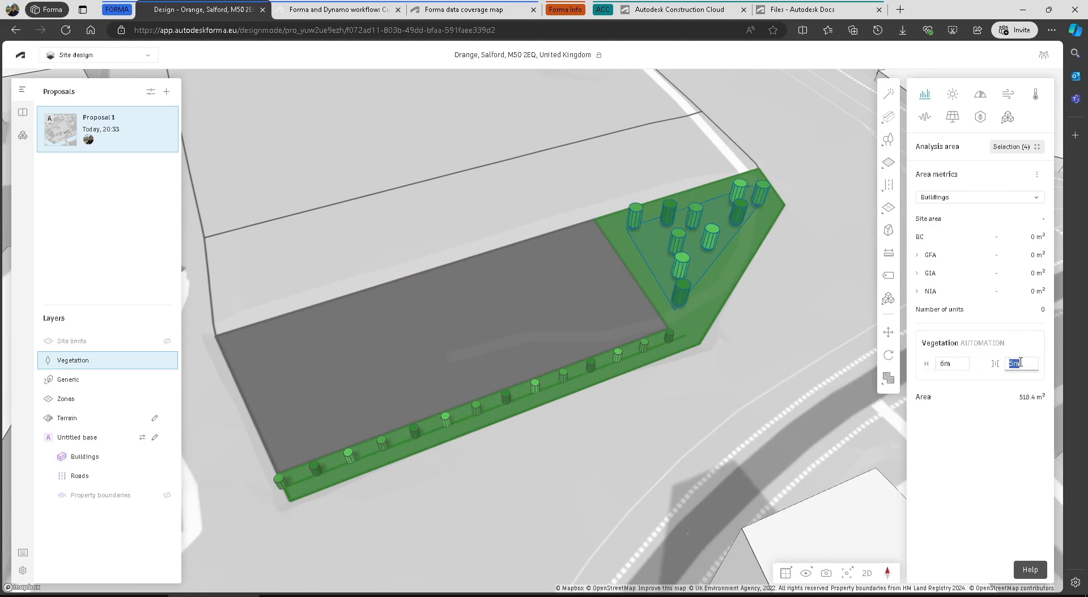
pyautogui.write('4')
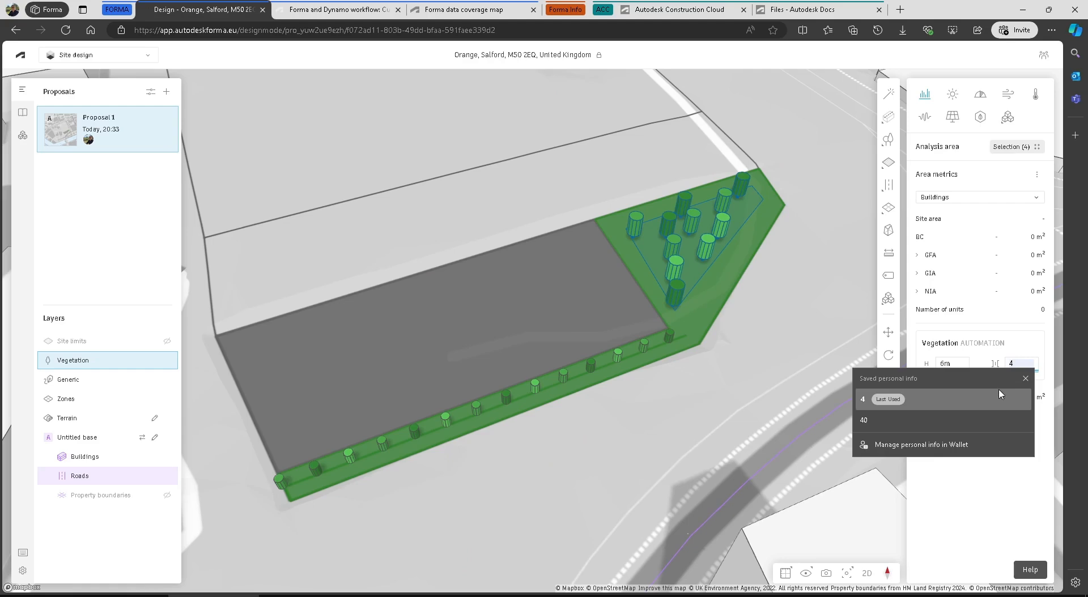
pyautogui.click(1025, 378)
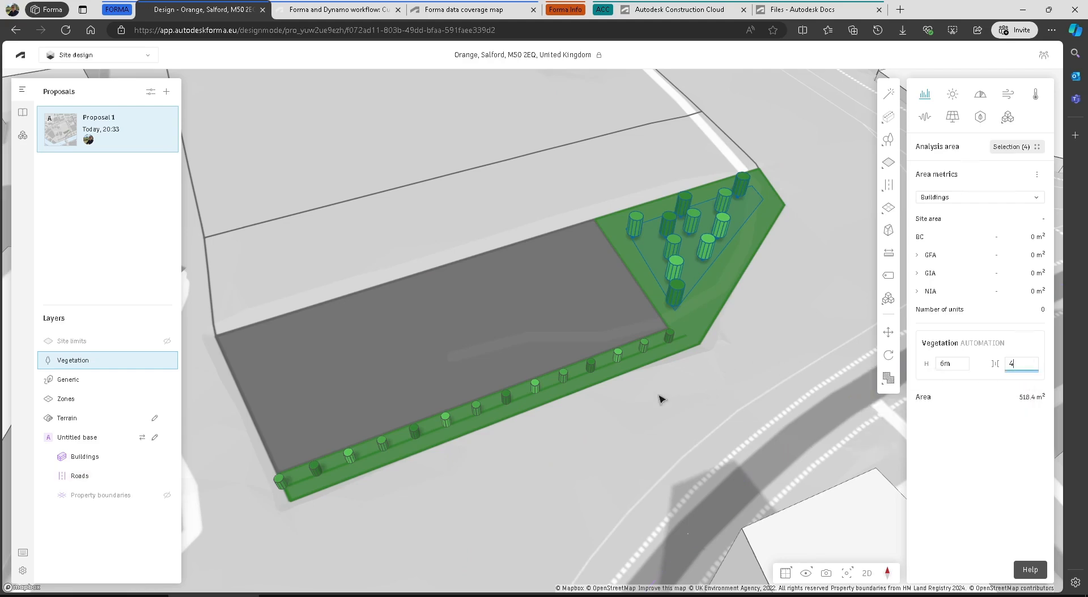
pyautogui.click(644, 406)
# Start a 3D sketch and place a 15 × 44 m cube primitive, 30 m high, on the terrain beside the Hotel zone surfaces
pyautogui.moveTo(607, 415); pyautogui.dragTo(626, 394)
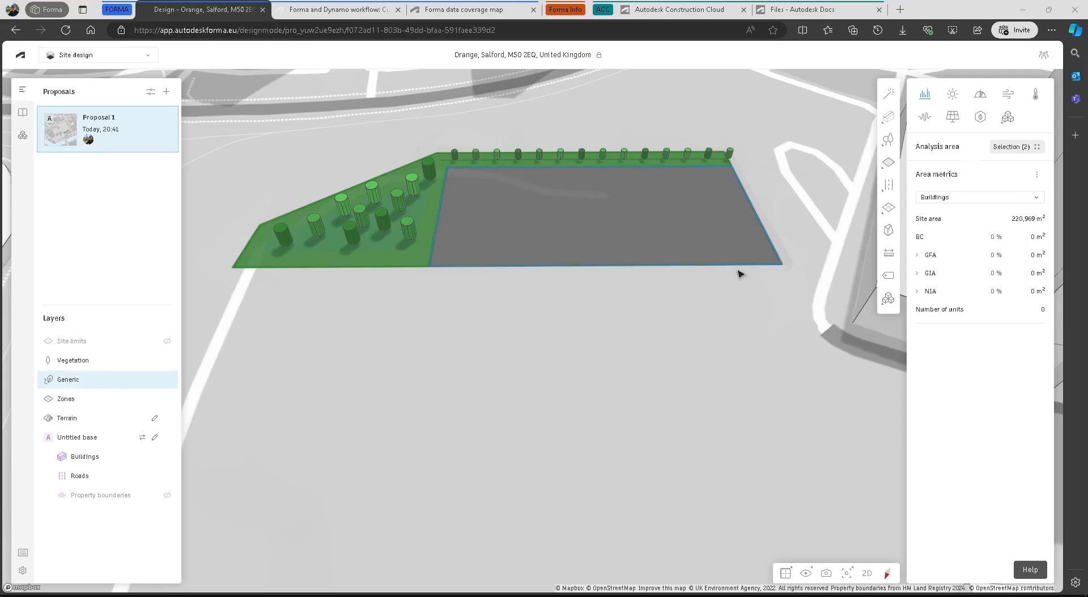
pyautogui.click(889, 232)
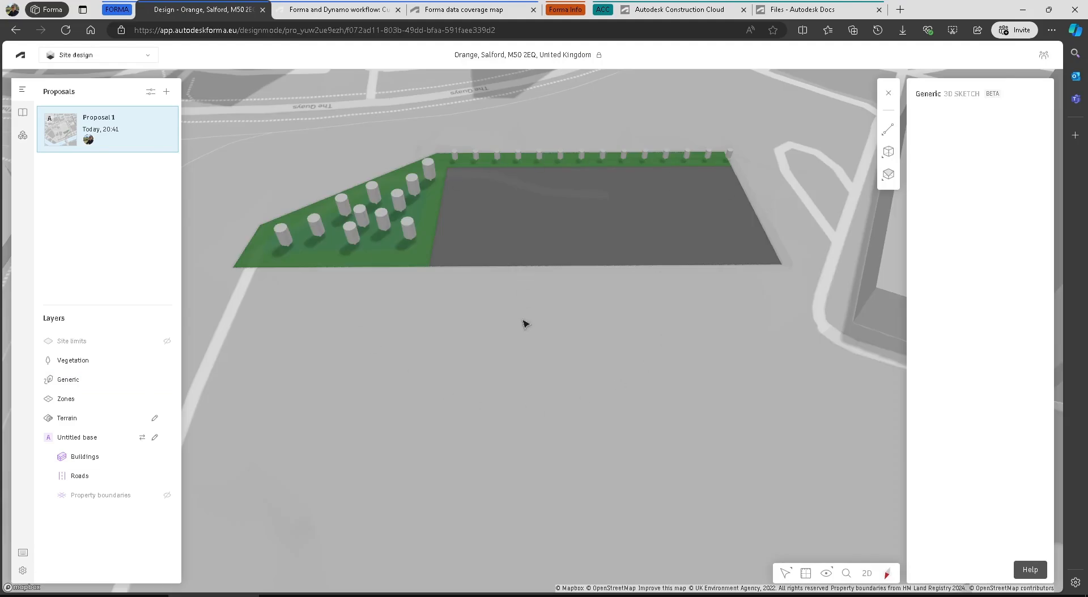
pyautogui.moveTo(888, 153)
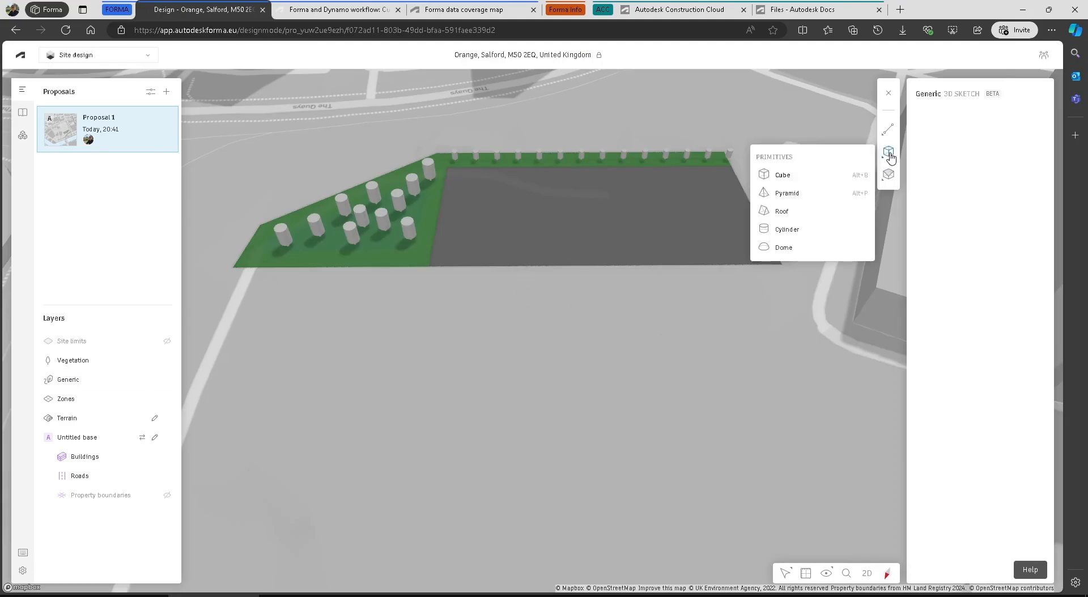
pyautogui.click(783, 176)
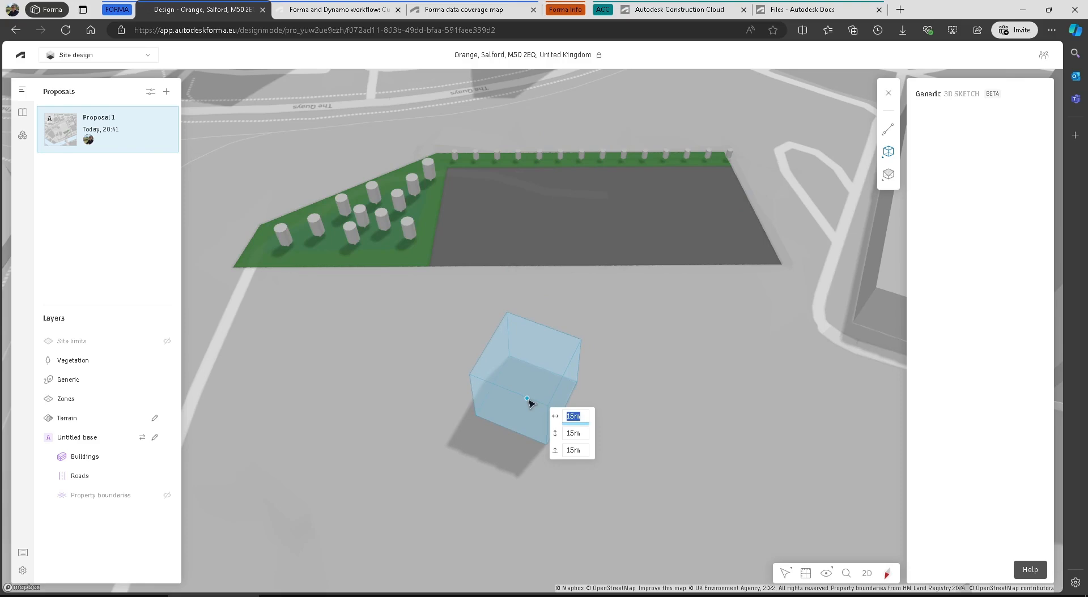
pyautogui.press('Tab')
pyautogui.write('44')
pyautogui.press('Tab')
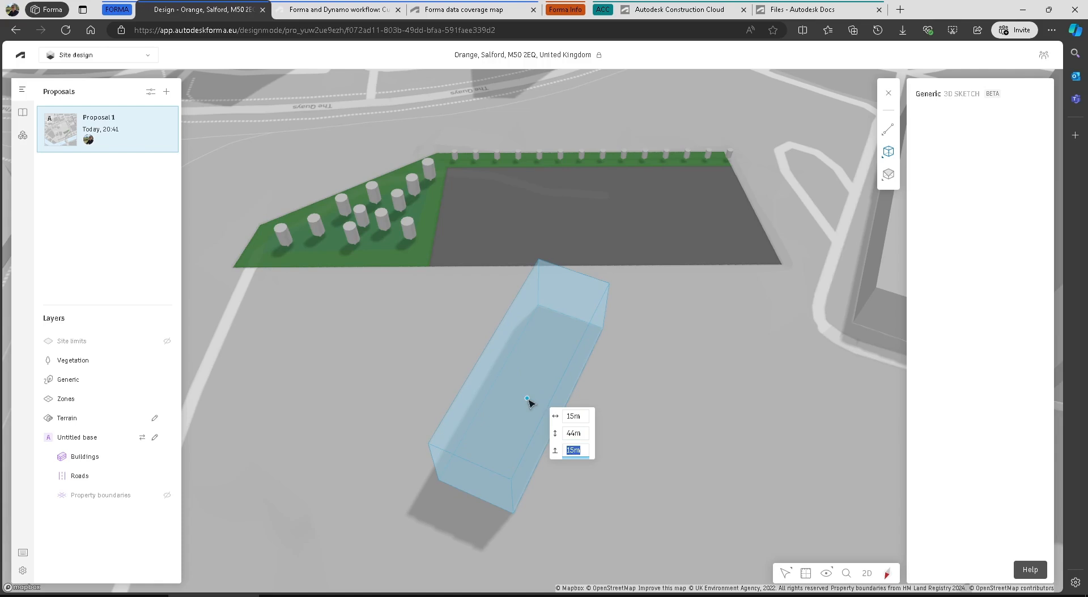
pyautogui.write('30')
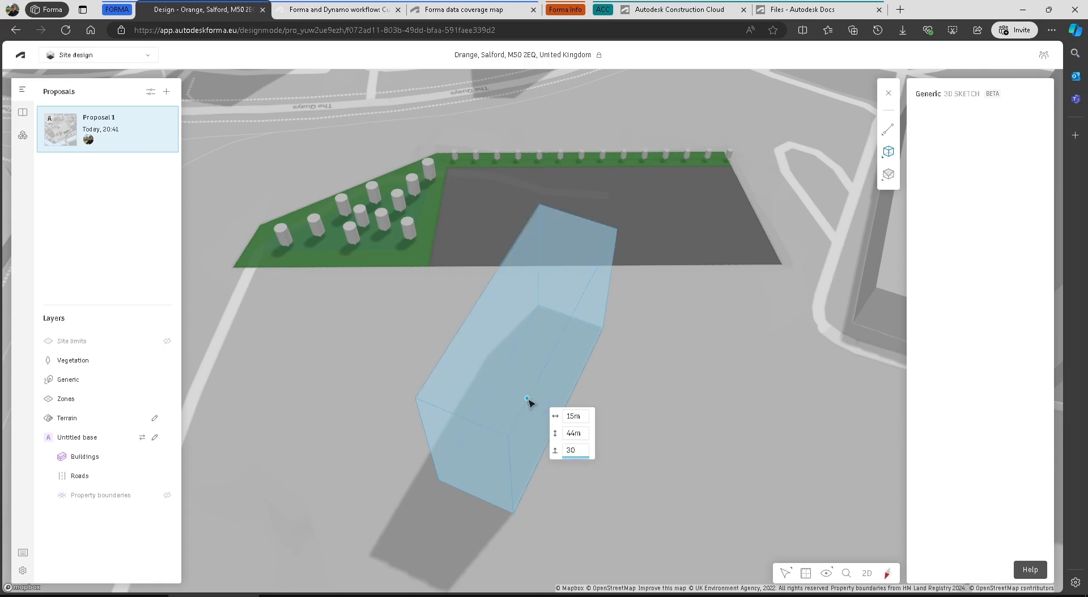
pyautogui.press('Return')
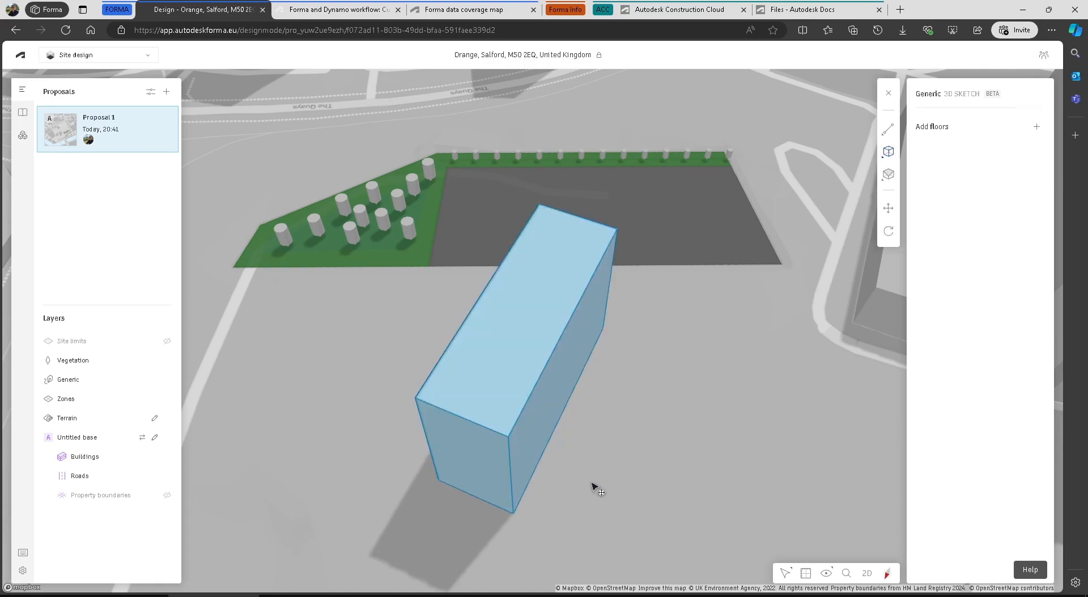
# Place a second cube primitive of 23 × 11 m, 6 m high, on the terrain beside the tall block's long side
pyautogui.moveTo(591, 482); pyautogui.dragTo(564, 460, button='right')
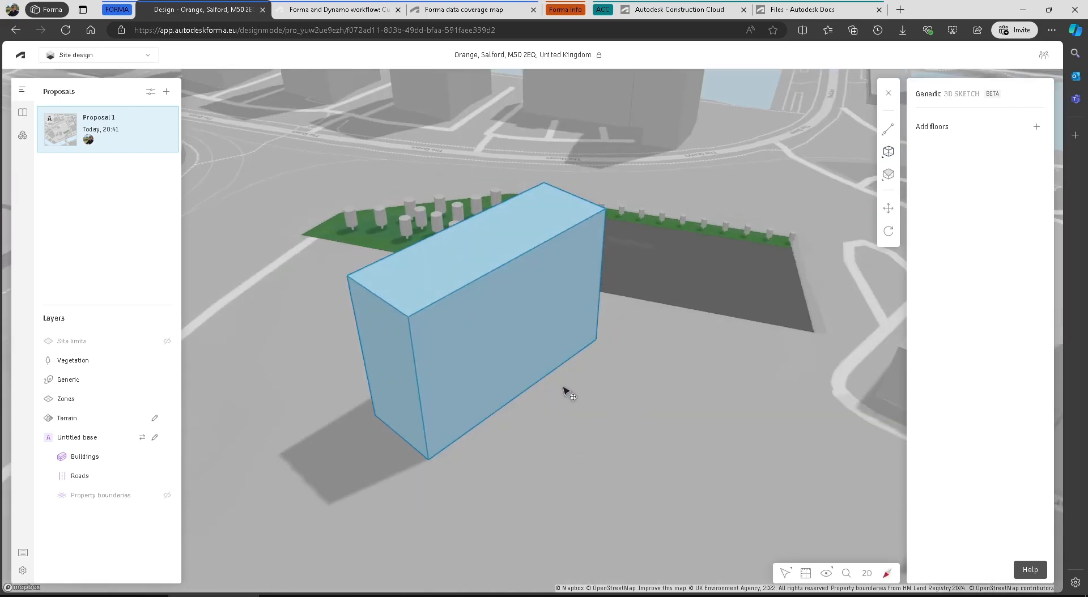
pyautogui.click(889, 152)
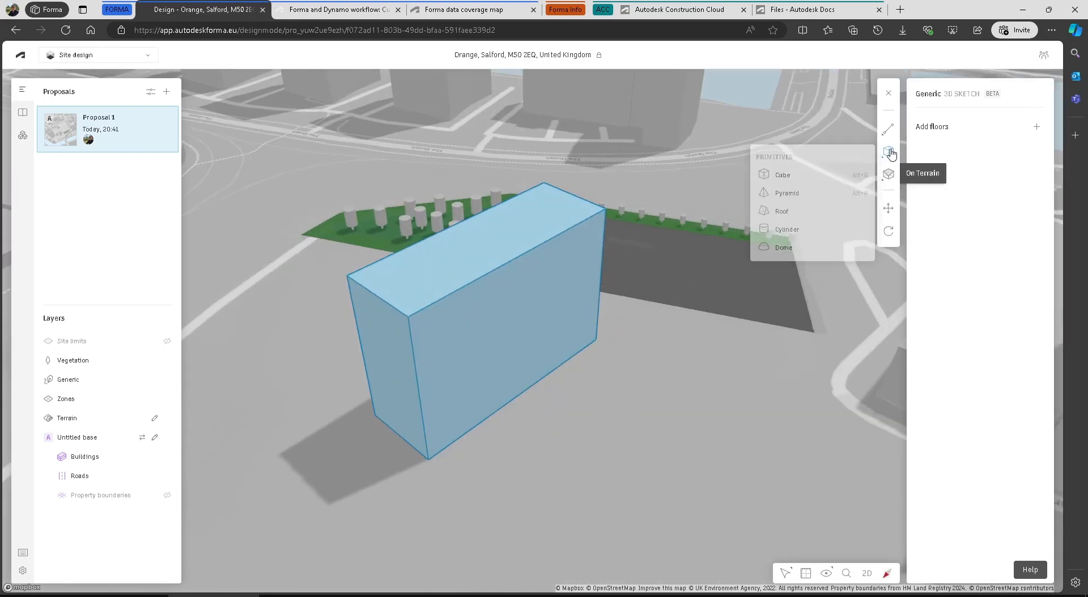
pyautogui.click(783, 175)
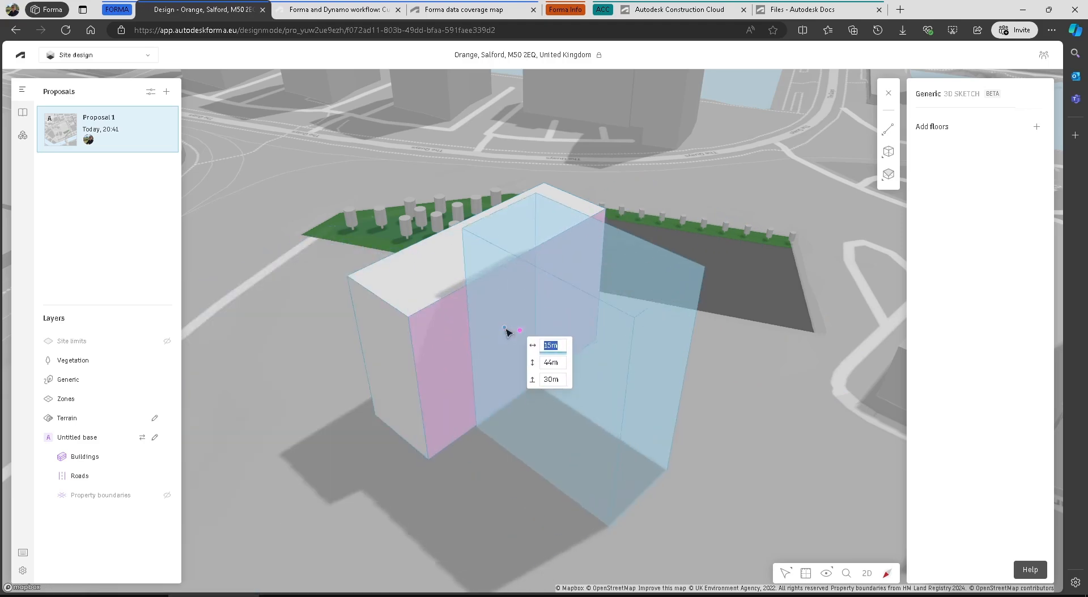
pyautogui.moveTo(711, 374); pyautogui.dragTo(804, 352, button='right')
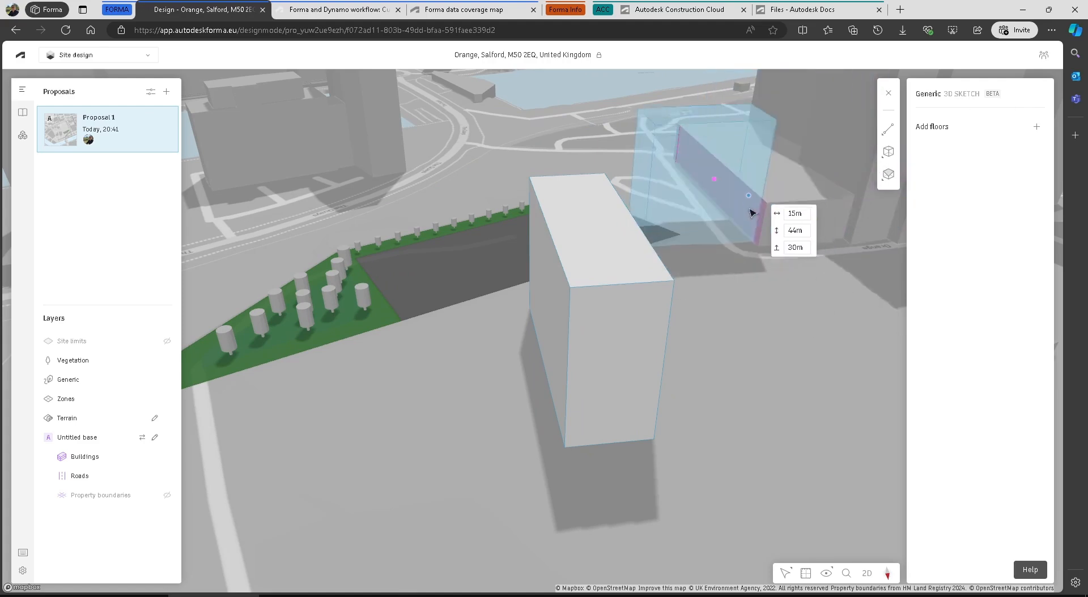
pyautogui.moveTo(759, 377); pyautogui.dragTo(611, 400, button='right')
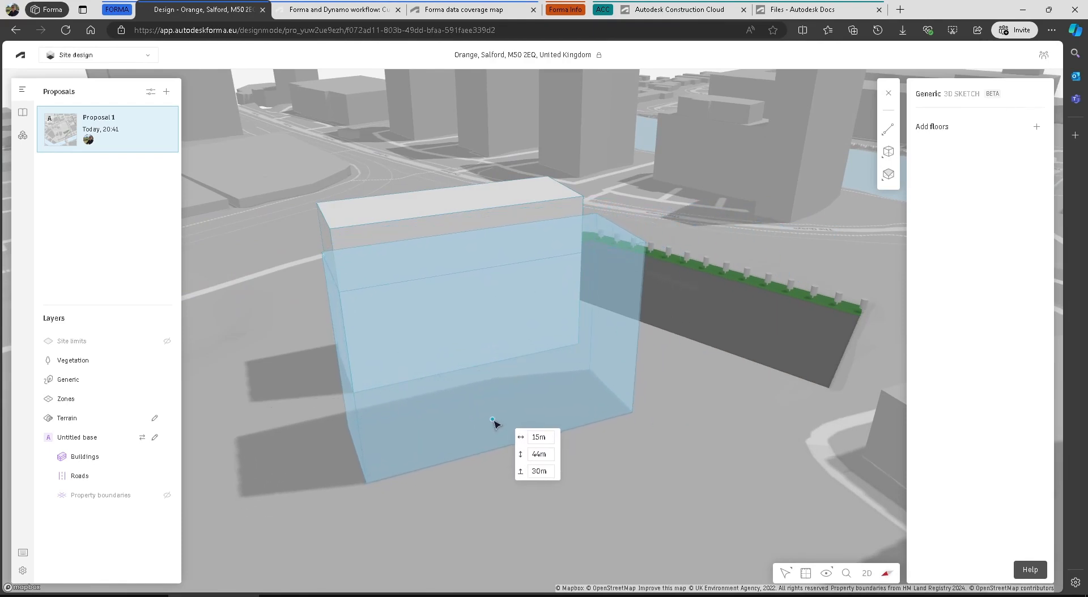
pyautogui.press('Tab')
pyautogui.press('Tab')
pyautogui.press('Tab')
pyautogui.write('23')
pyautogui.press('Tab')
pyautogui.write('11')
pyautogui.press('Tab')
pyautogui.write('6')
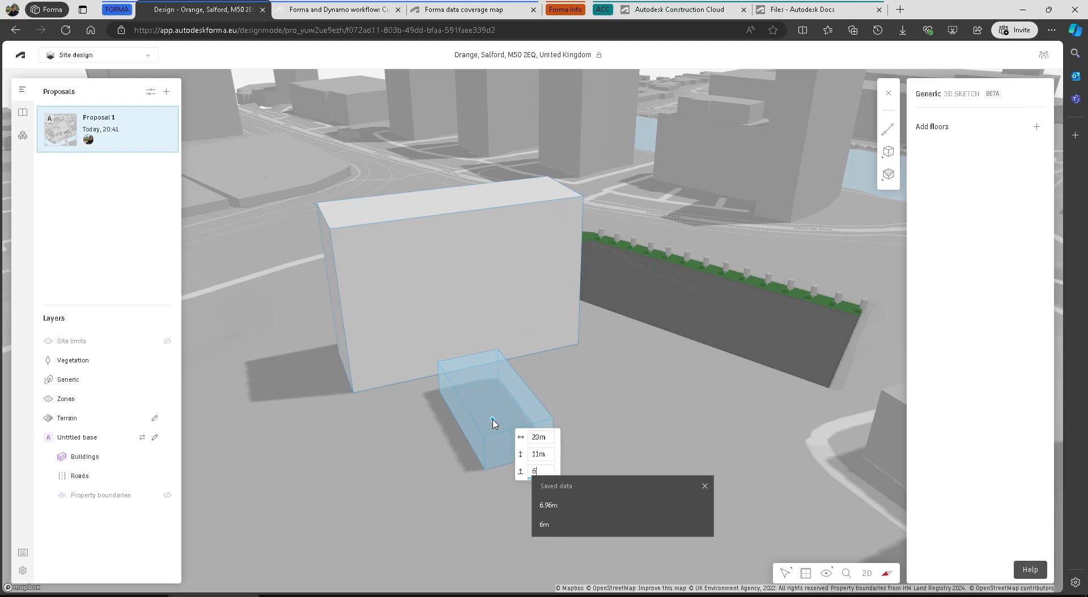
pyautogui.press('Return')
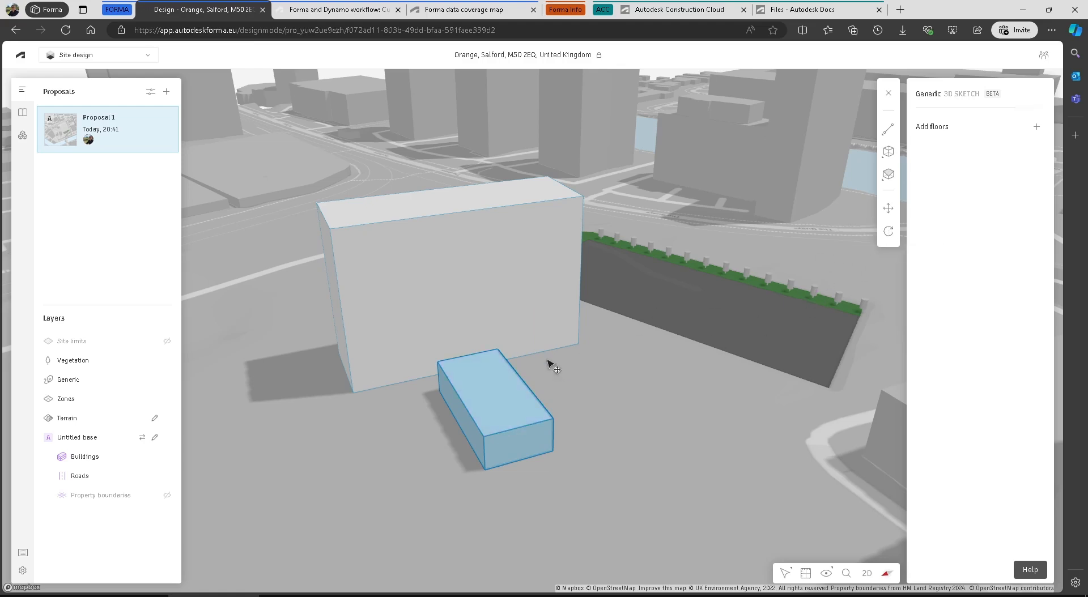
# Place a roof primitive of 22 × 10 m, 3 m high, centred on top of the low block
pyautogui.click(888, 152)
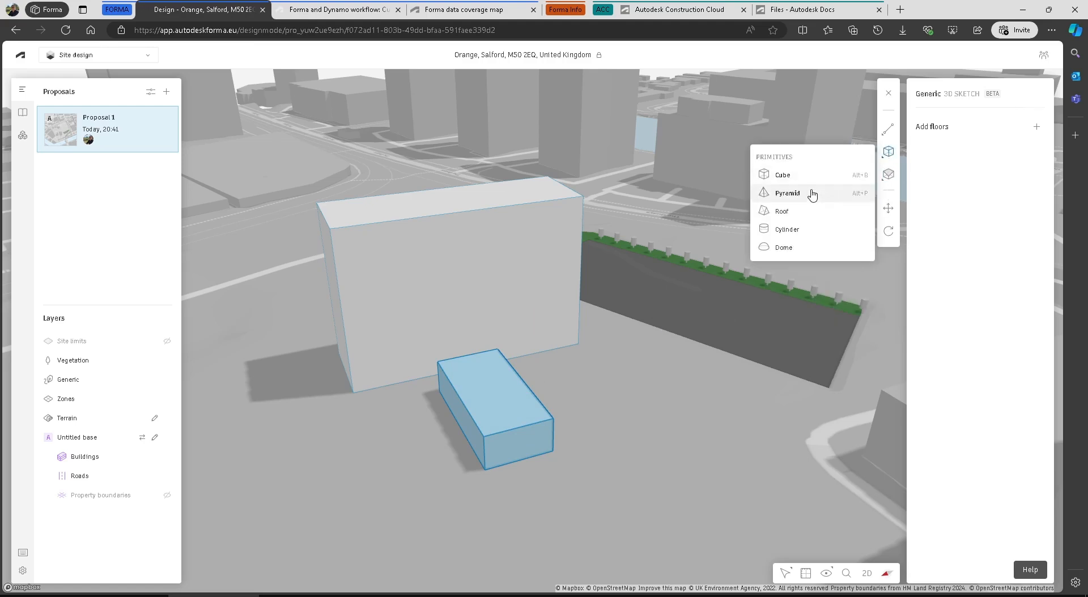
pyautogui.click(782, 211)
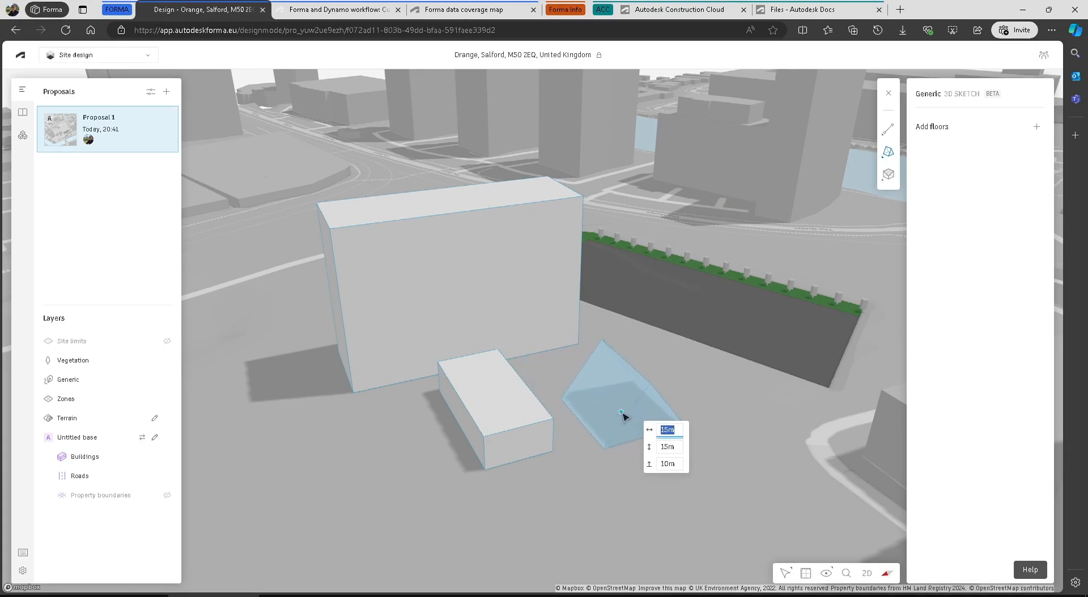
pyautogui.write('22m')
pyautogui.press('Tab')
pyautogui.write('10m')
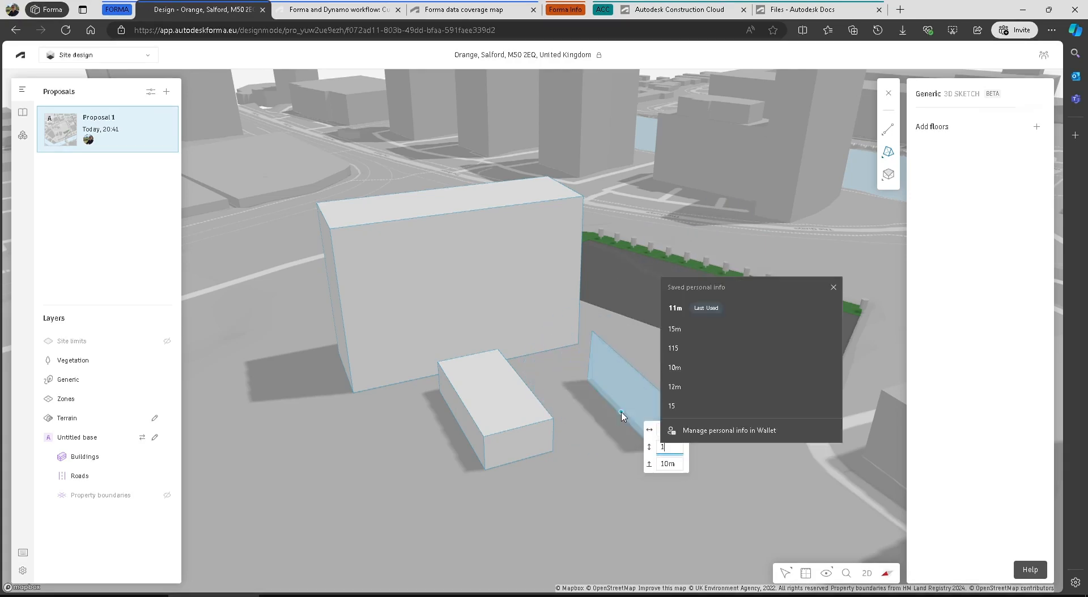
pyautogui.press('Tab')
pyautogui.write('3')
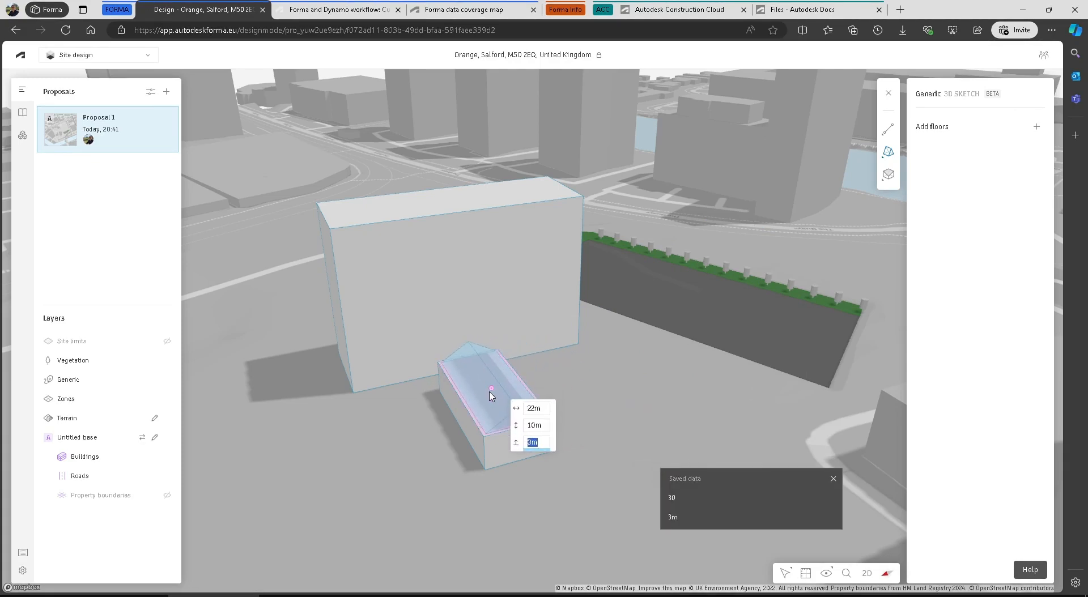
pyautogui.click(496, 395)
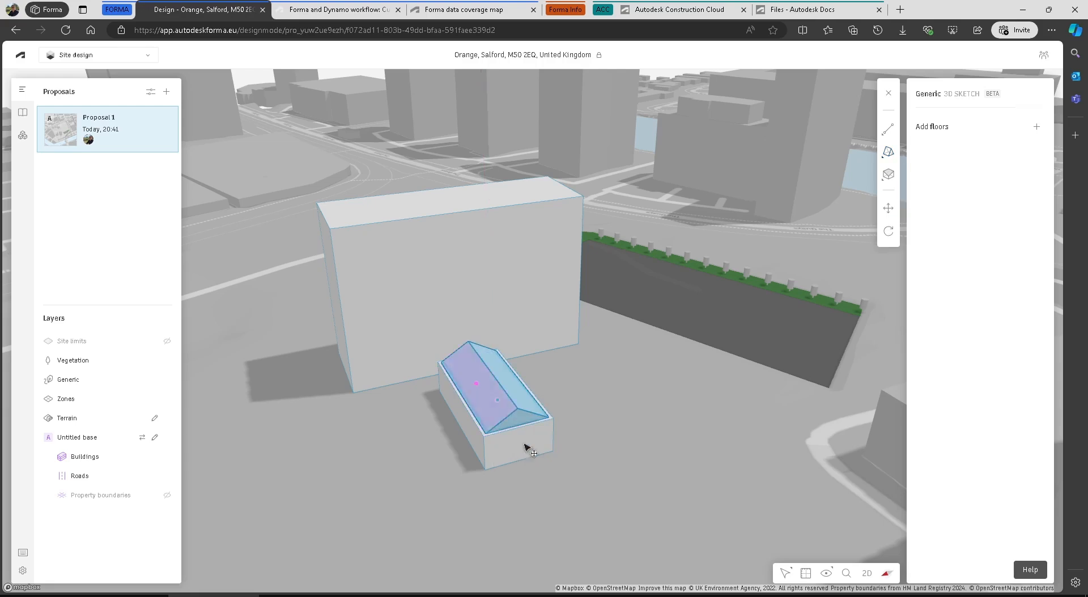
# Select the low block together with its roof and rotate both by 90°
pyautogui.moveTo(505, 505); pyautogui.dragTo(565, 513, button='right')
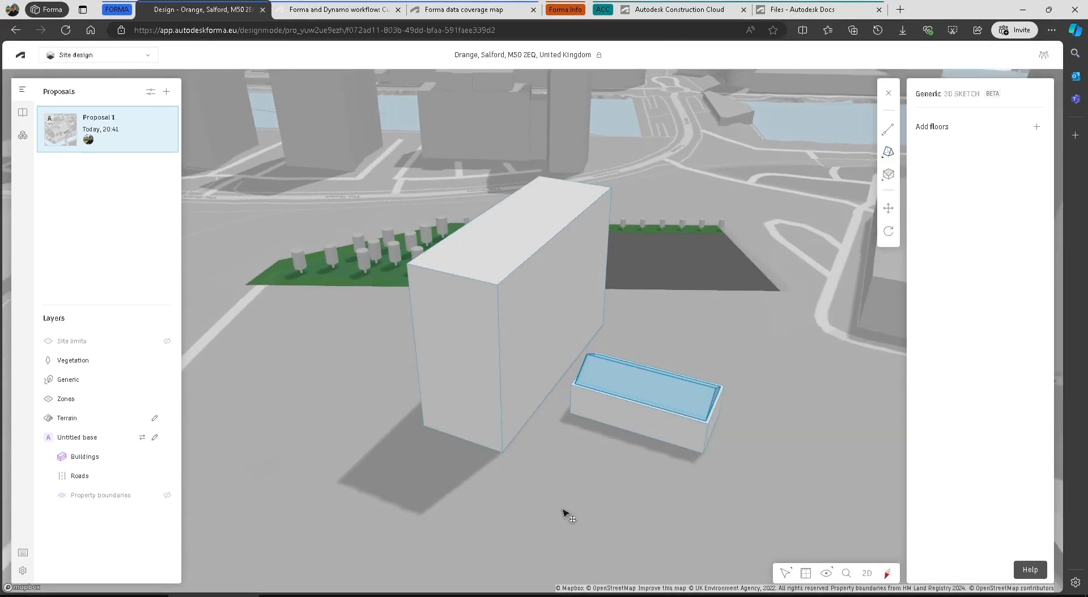
pyautogui.click(665, 496)
pyautogui.moveTo(747, 501); pyautogui.dragTo(584, 348)
pyautogui.click(641, 478)
pyautogui.moveTo(640, 478); pyautogui.dragTo(730, 482, button='right')
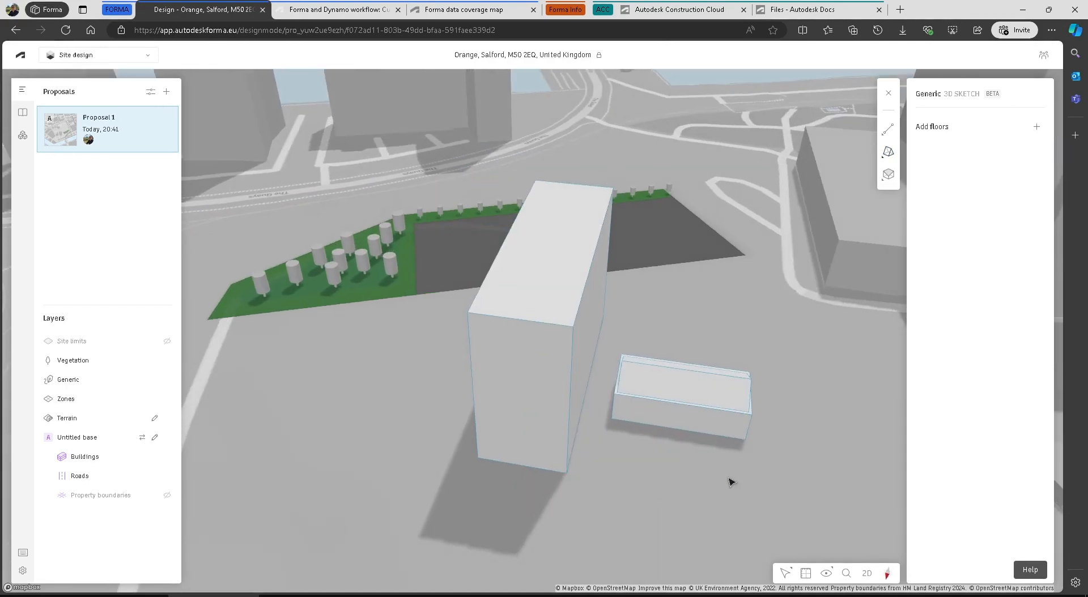
pyautogui.moveTo(769, 476); pyautogui.dragTo(609, 347)
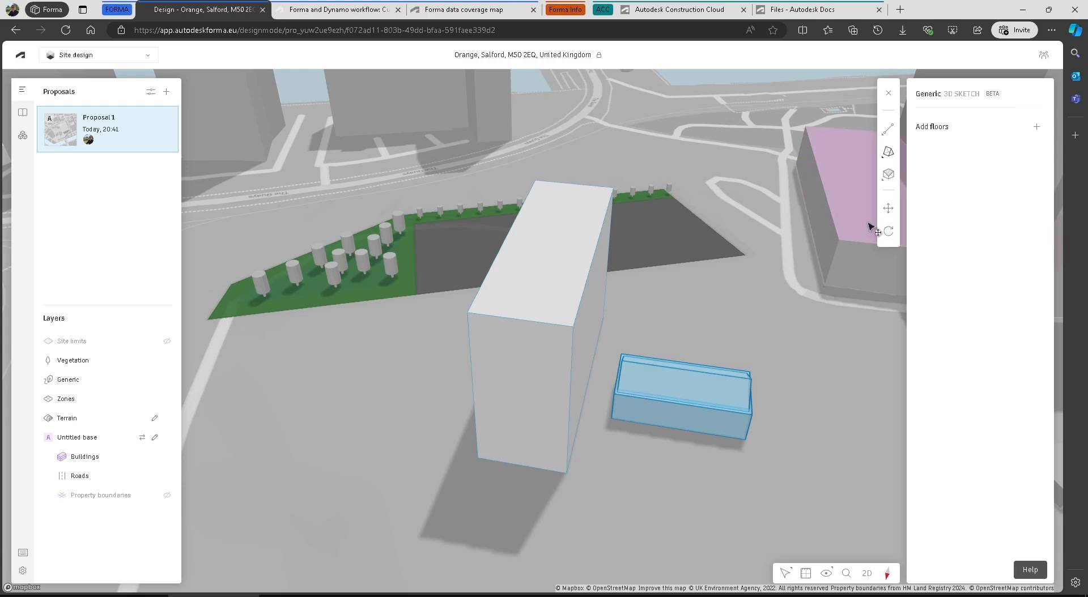
pyautogui.click(888, 231)
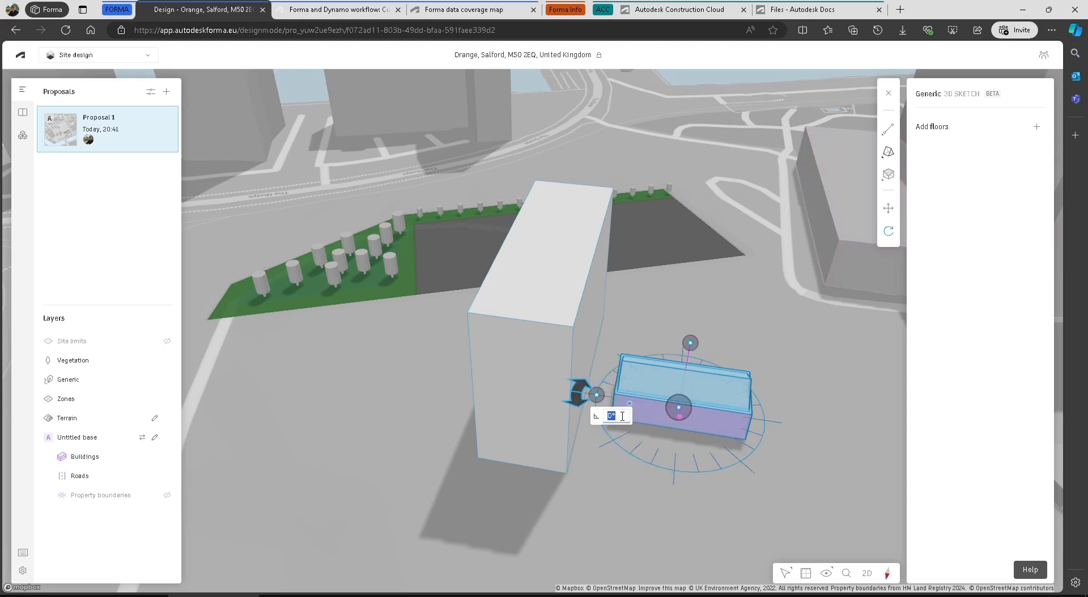
pyautogui.write('90')
pyautogui.press('Return')
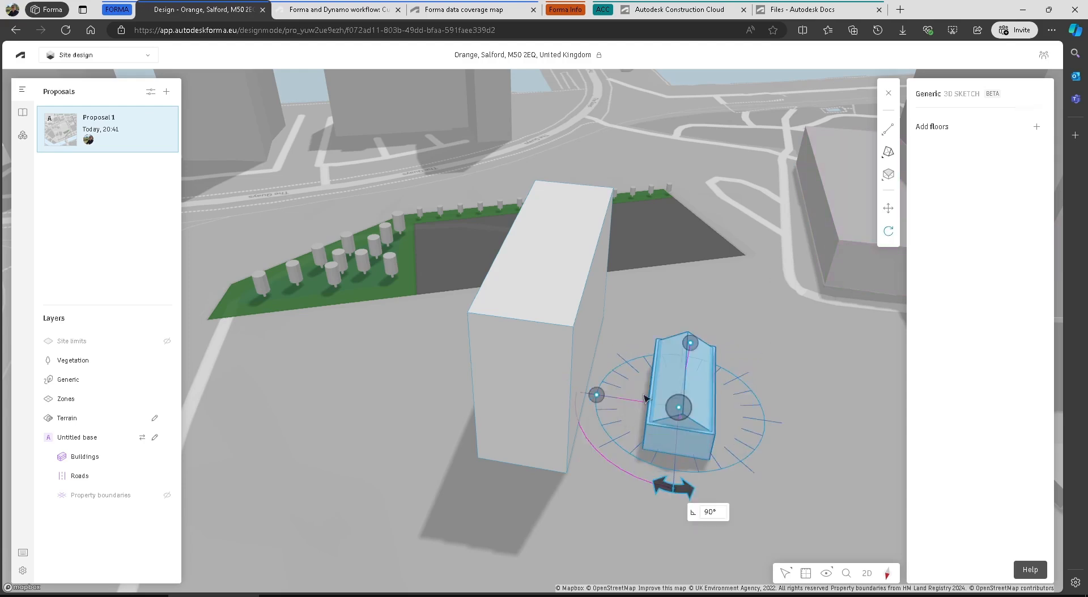
# Move the rotated low block and roof about 13 m so they abut the tall block's long side, and deselect them
pyautogui.click(888, 208)
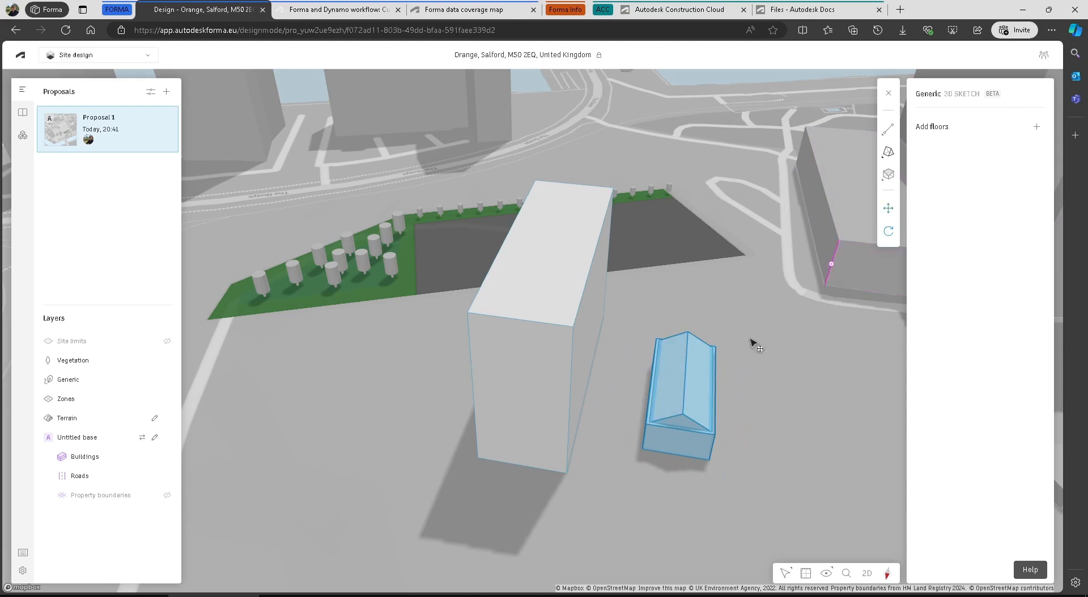
pyautogui.click(625, 443)
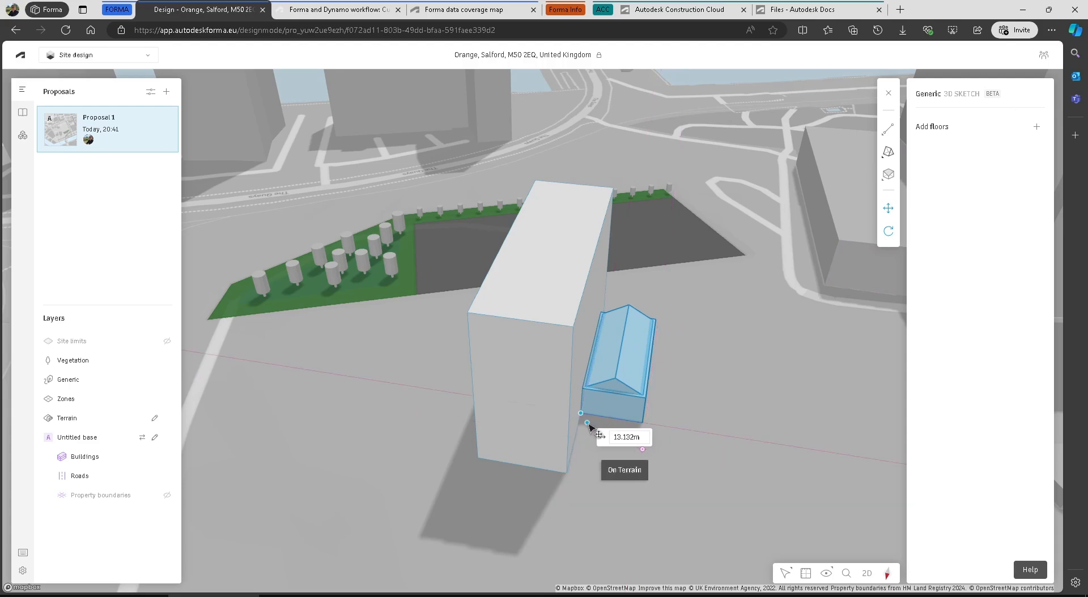
pyautogui.click(588, 426)
pyautogui.moveTo(674, 473); pyautogui.dragTo(543, 464, button='right')
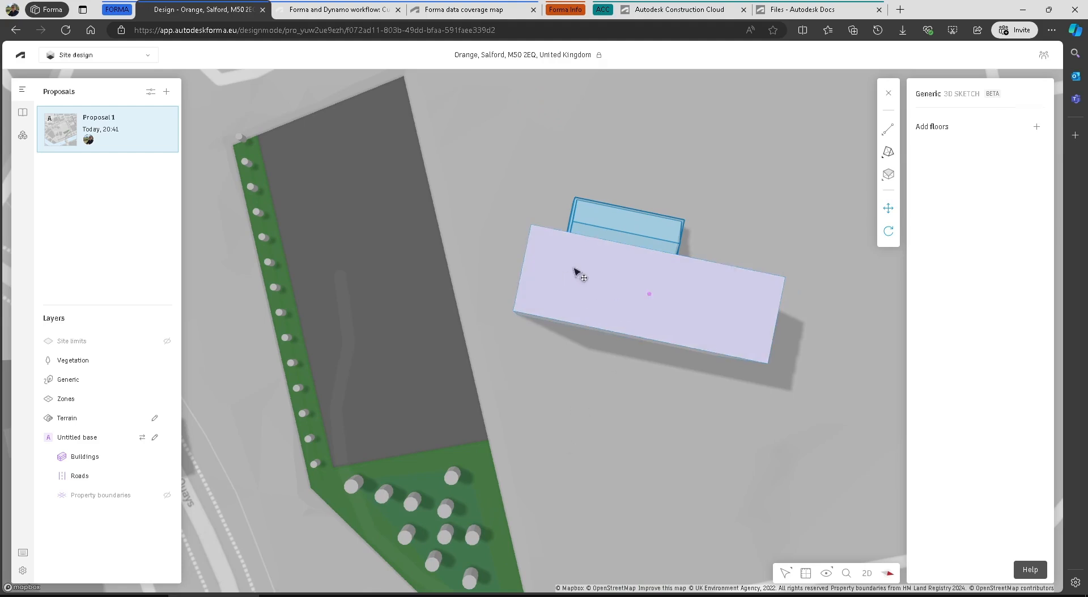
pyautogui.moveTo(648, 427); pyautogui.dragTo(662, 382, button='right')
pyautogui.click(662, 383)
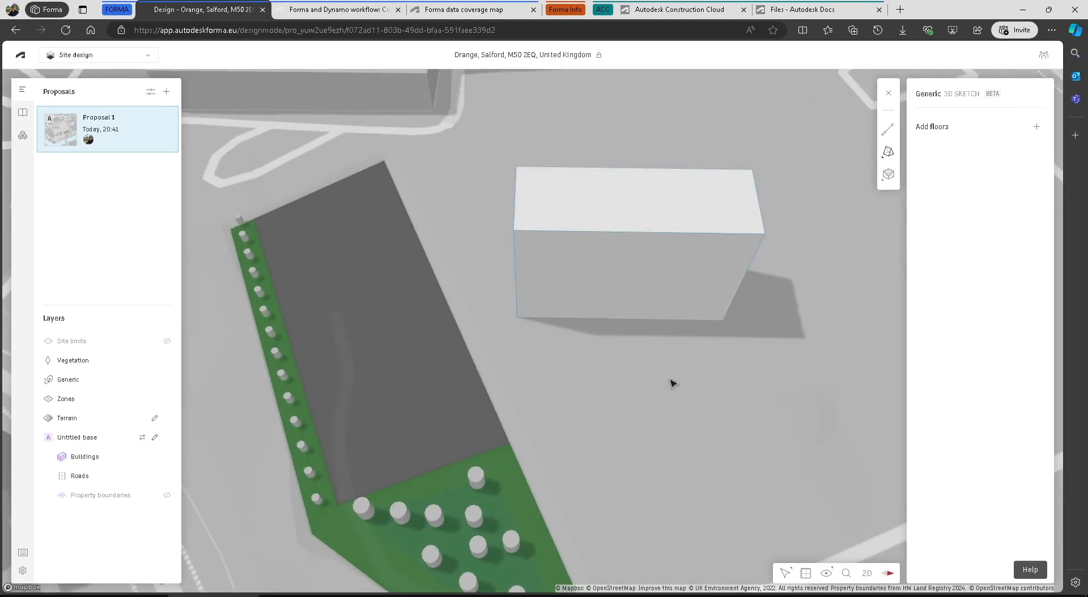
# Sketch a circle of about 8 m radius on the tall block's top face, overhanging the corner opposite the low block
pyautogui.click(888, 130)
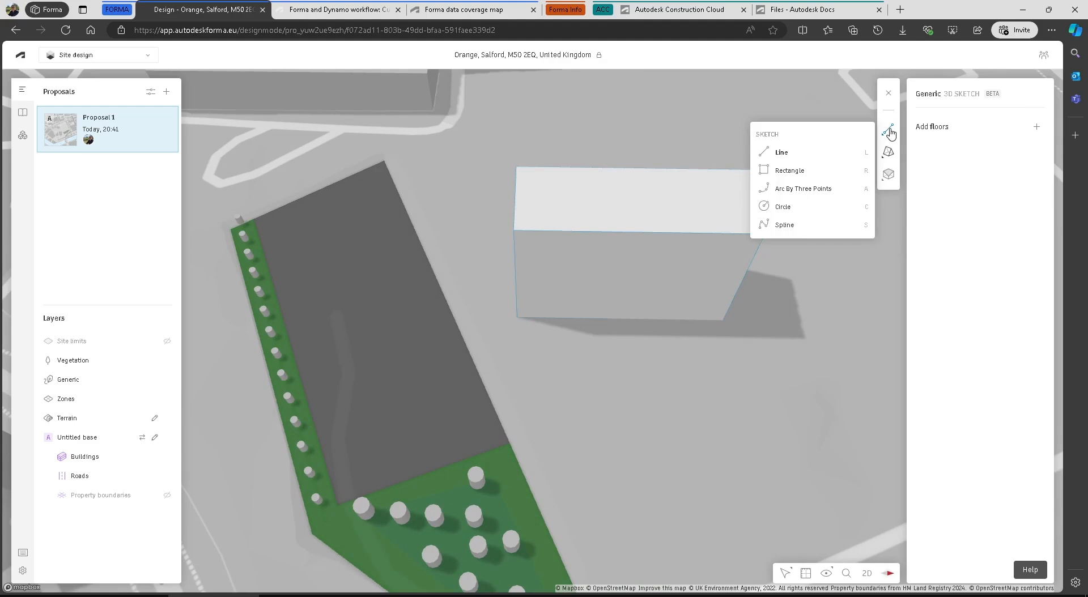
pyautogui.click(782, 207)
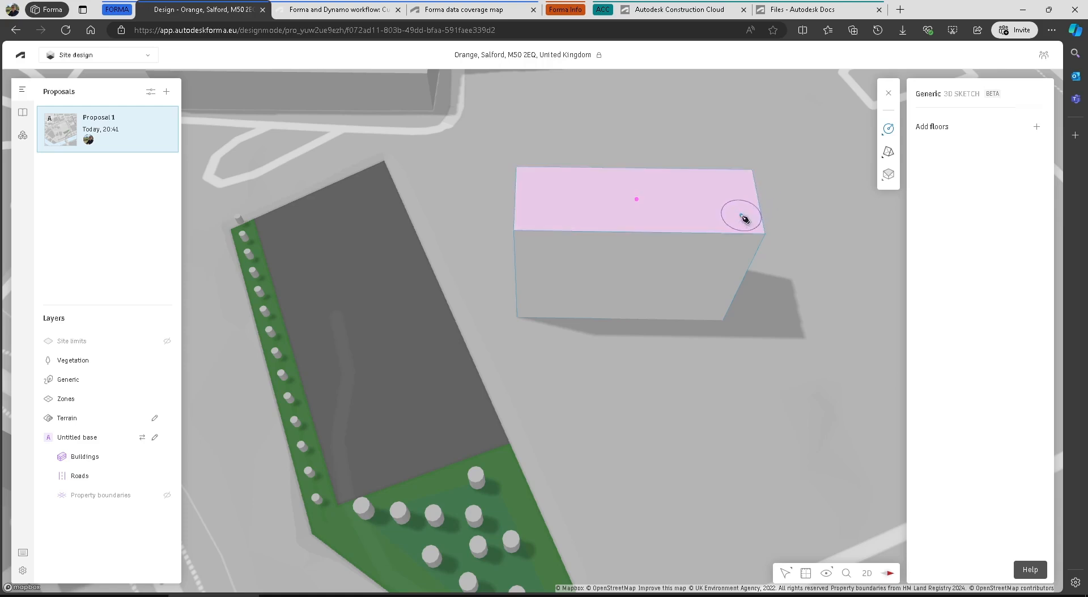
pyautogui.click(756, 225)
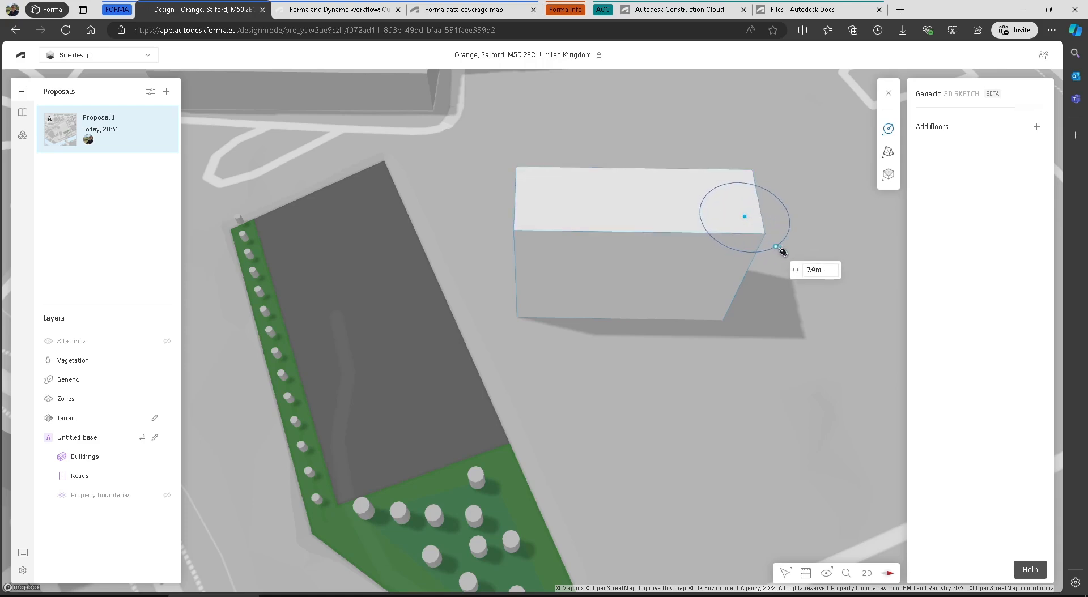
pyautogui.click(779, 248)
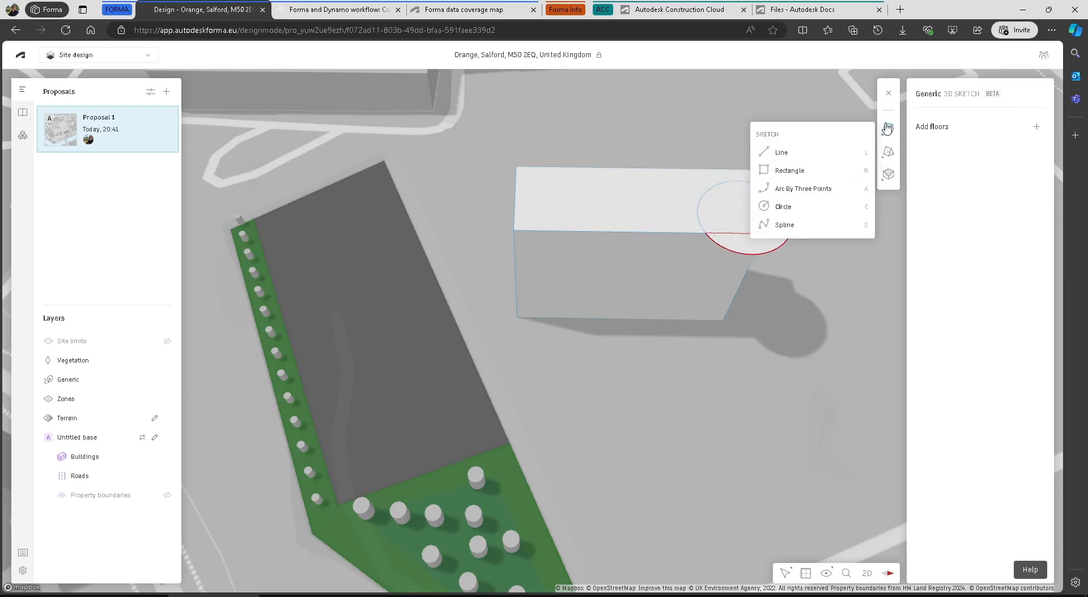
# Sketch a spline from the circle's outer edge through a point on the top face to the far corner of the same long edge
pyautogui.moveTo(888, 132)
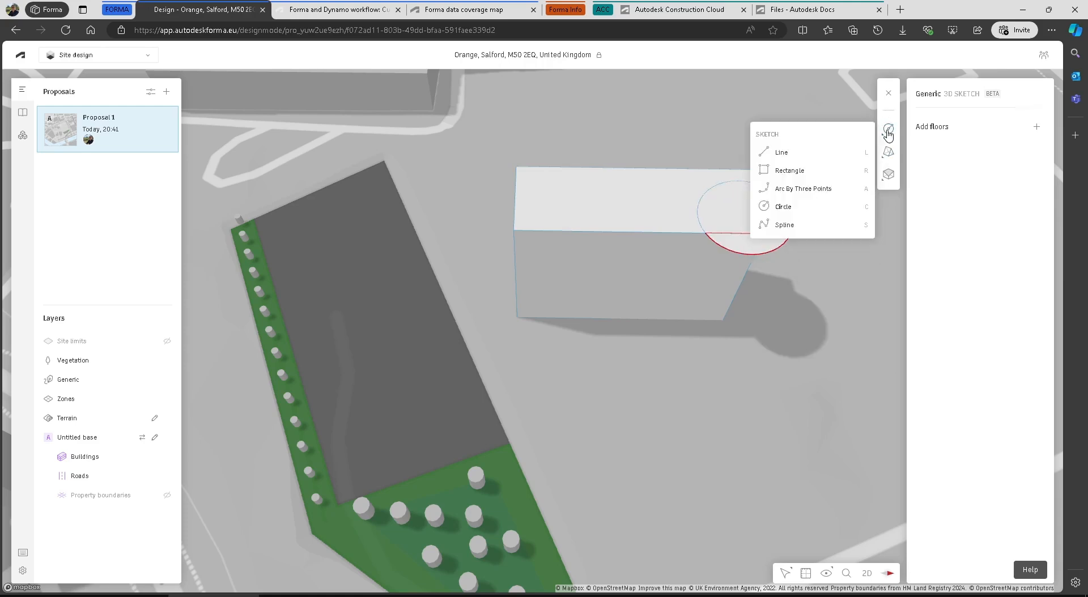
pyautogui.click(794, 225)
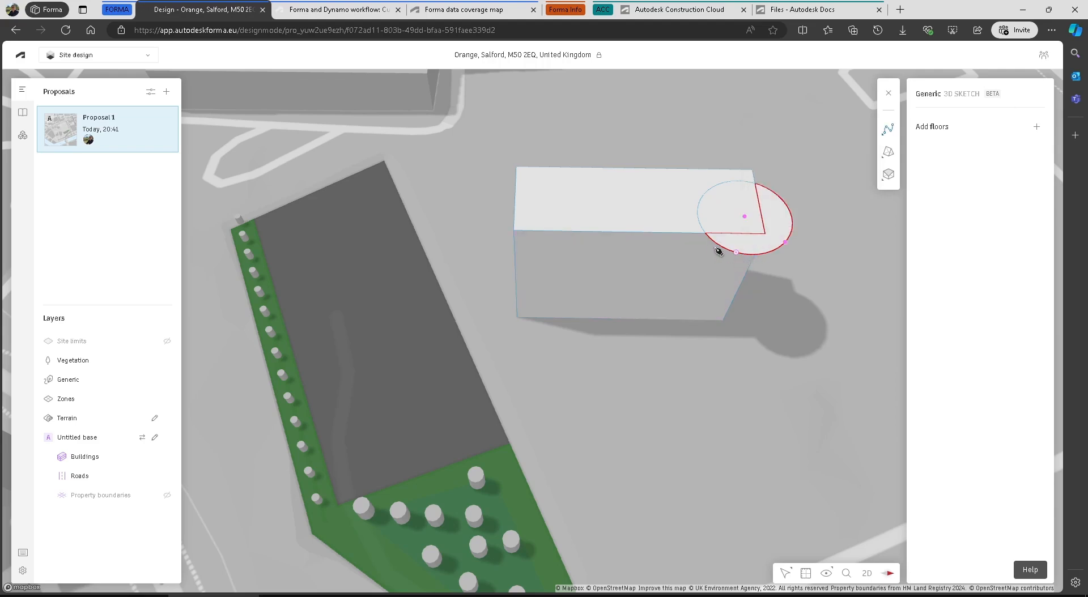
pyautogui.click(617, 224)
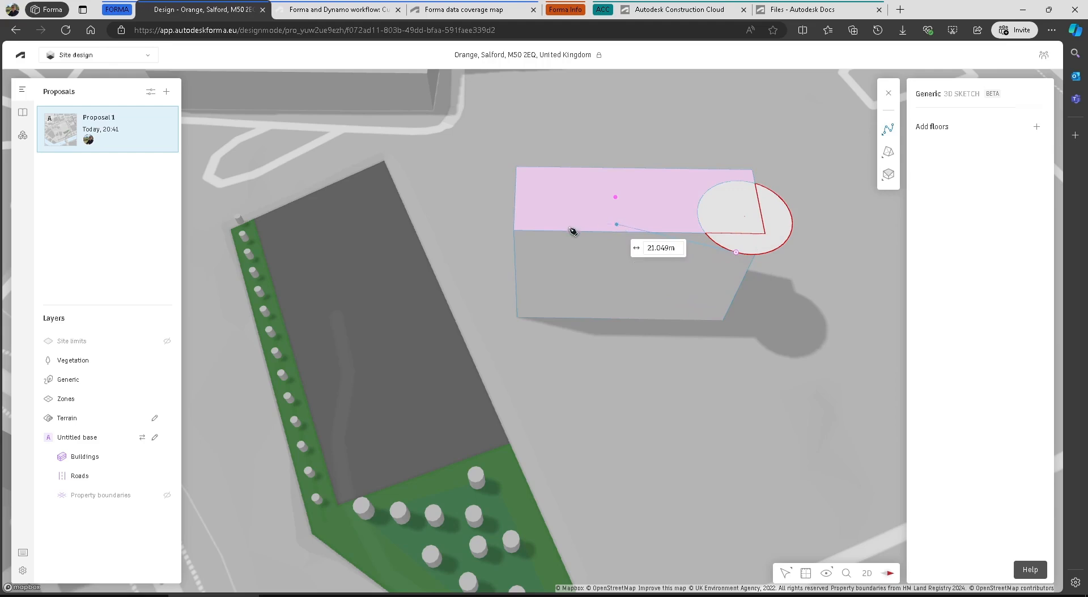
pyautogui.click(516, 232)
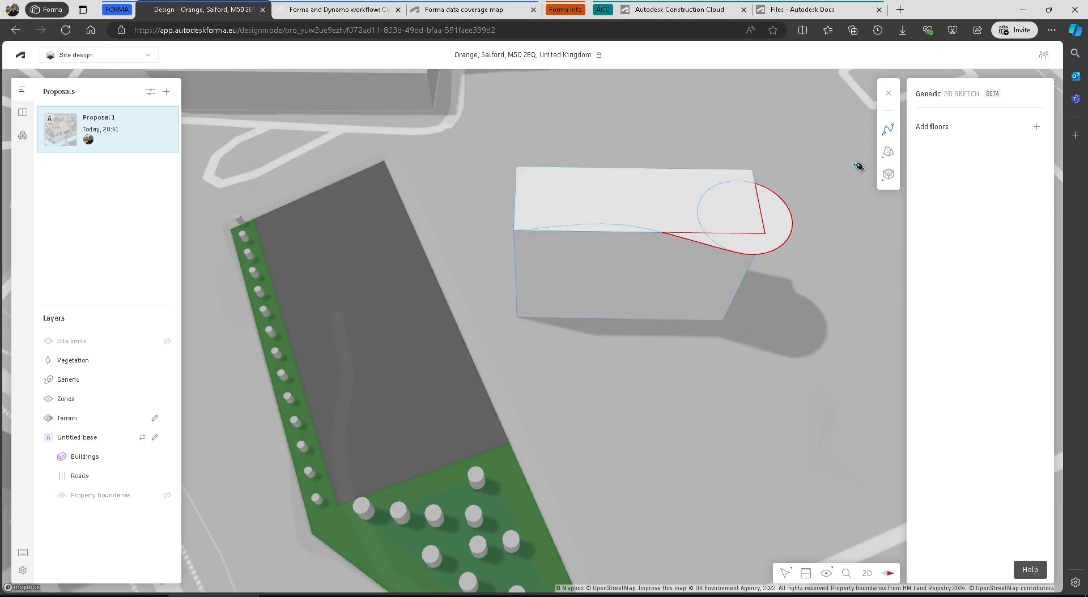
# Sketch a 2 m line perpendicular inward from the top face's long edge on the low block's side, near the free corner
pyautogui.moveTo(671, 327); pyautogui.dragTo(670, 401, button='right')
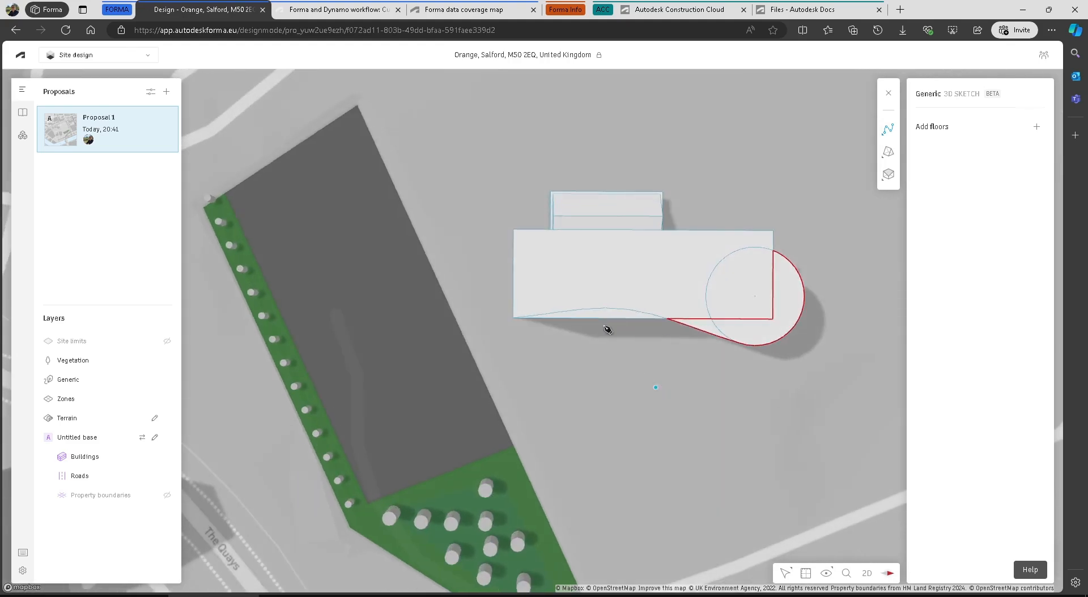
pyautogui.moveTo(895, 130)
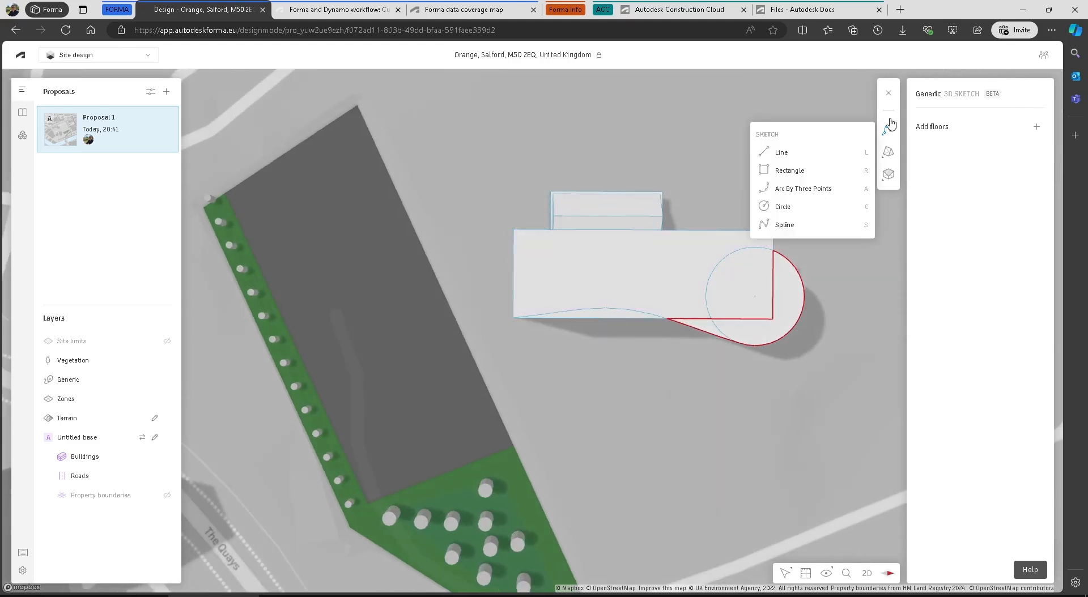
pyautogui.click(788, 152)
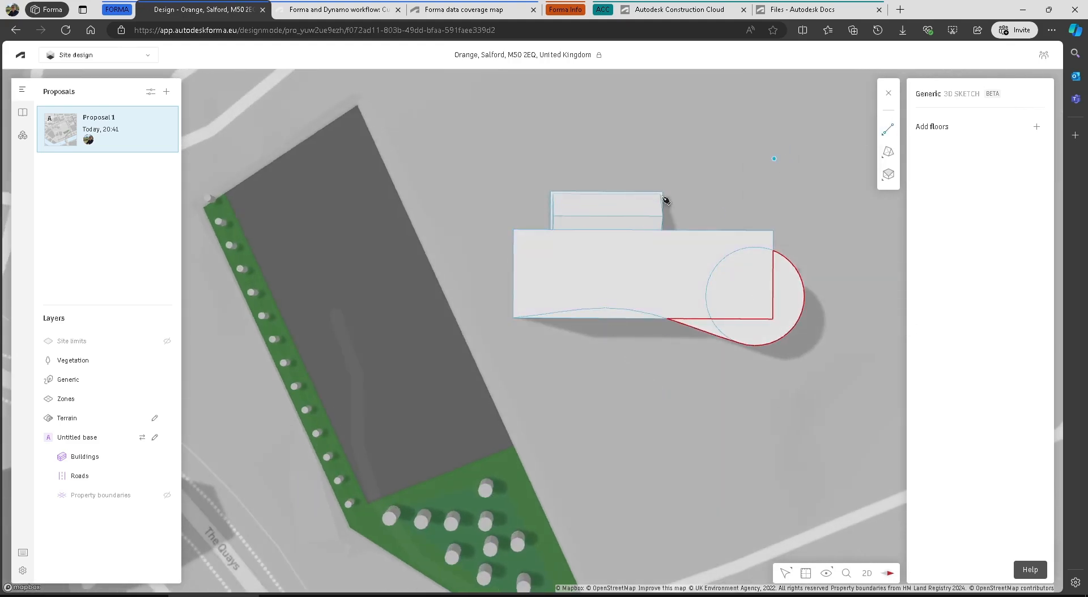
pyautogui.click(544, 230)
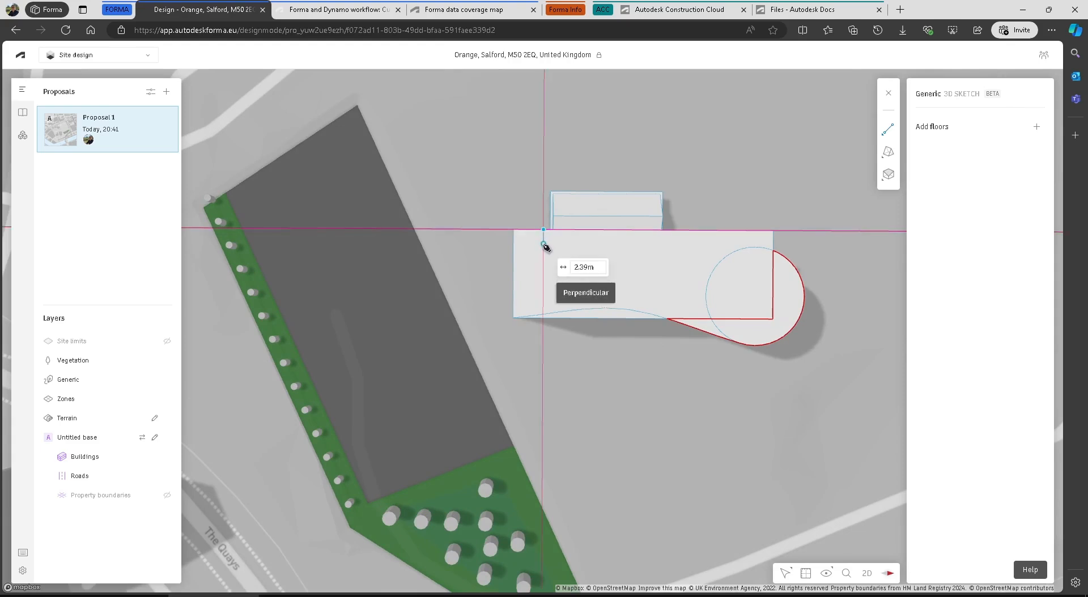
pyautogui.write('2')
pyautogui.press('Return')
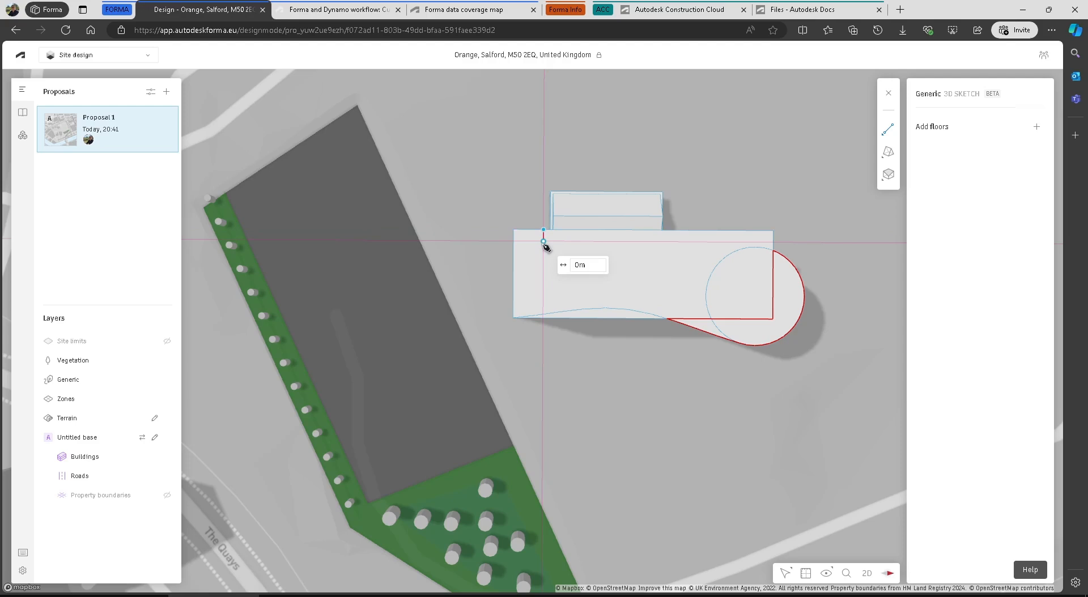
pyautogui.press('Escape')
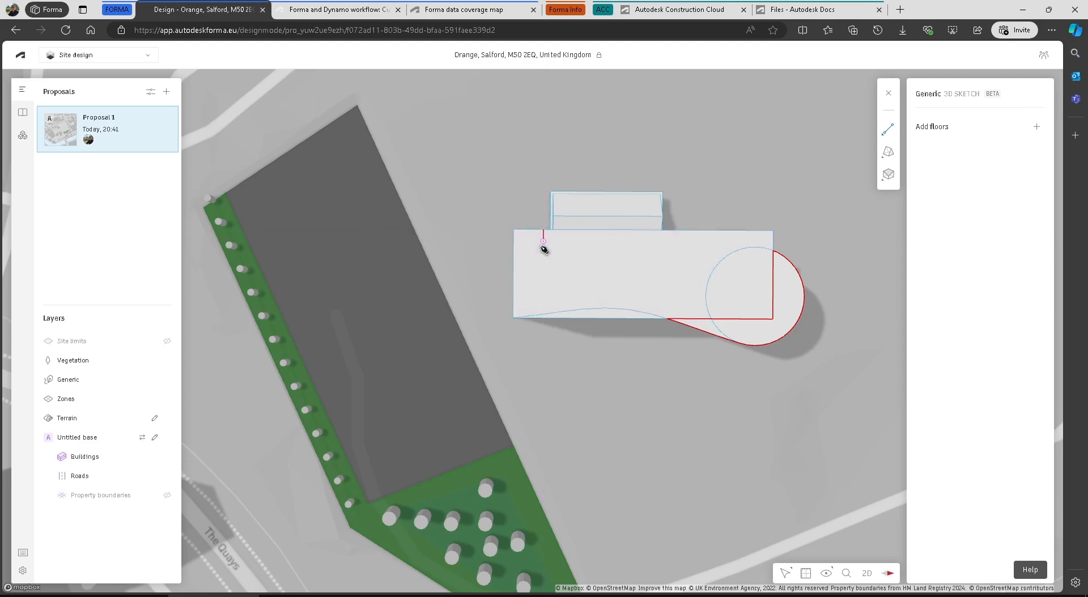
# Continue the line with stepped perpendicular segments of about 2 m until it meets the top face's short edge, forming a stepped corner notch
pyautogui.moveTo(882, 139)
pyautogui.click(782, 153)
pyautogui.click(541, 242)
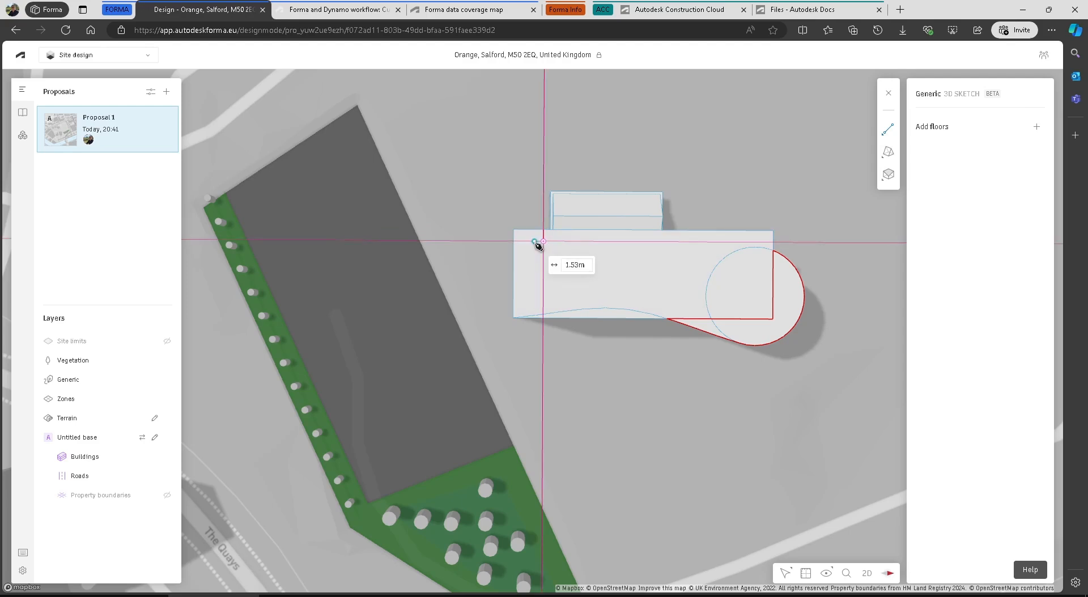
pyautogui.click(531, 242)
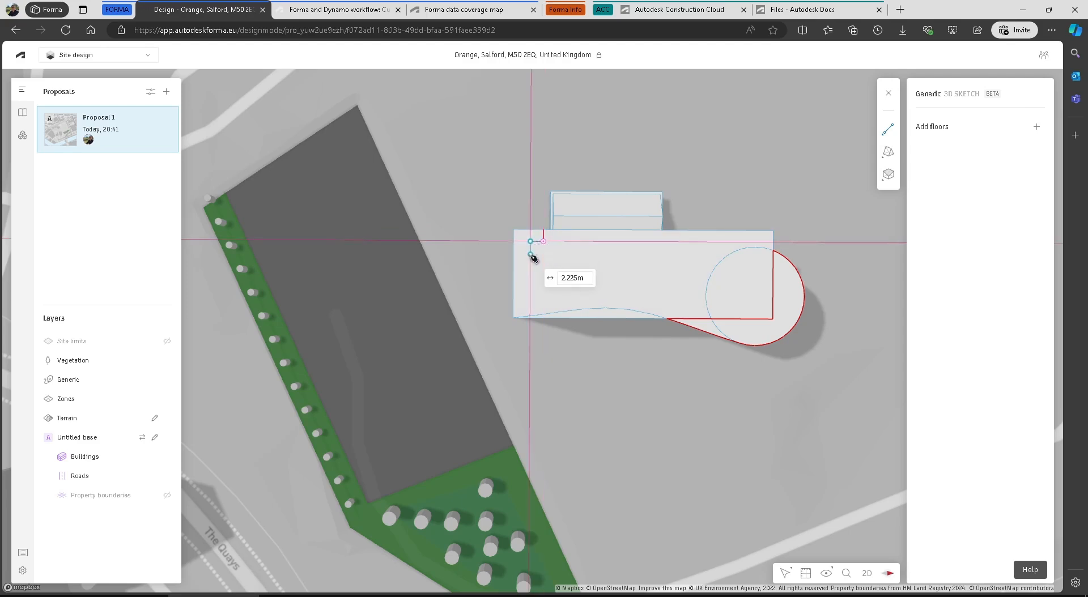
pyautogui.click(516, 256)
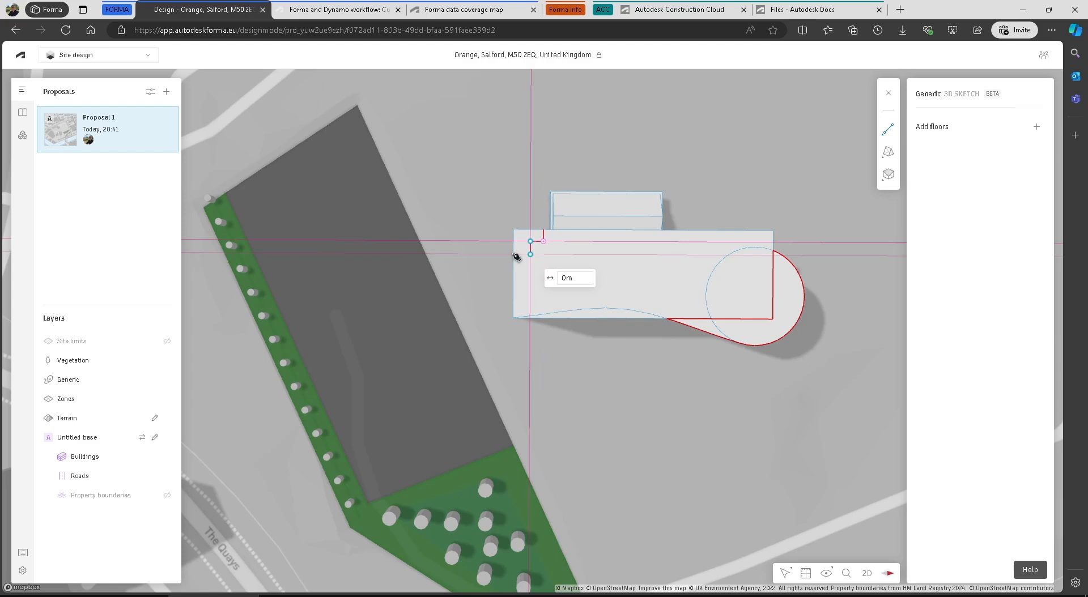
pyautogui.click(515, 255)
# Extrude the part of the circle overhanging the tall block's corner 30 m down to the ground
pyautogui.moveTo(554, 386); pyautogui.dragTo(593, 318, button='right')
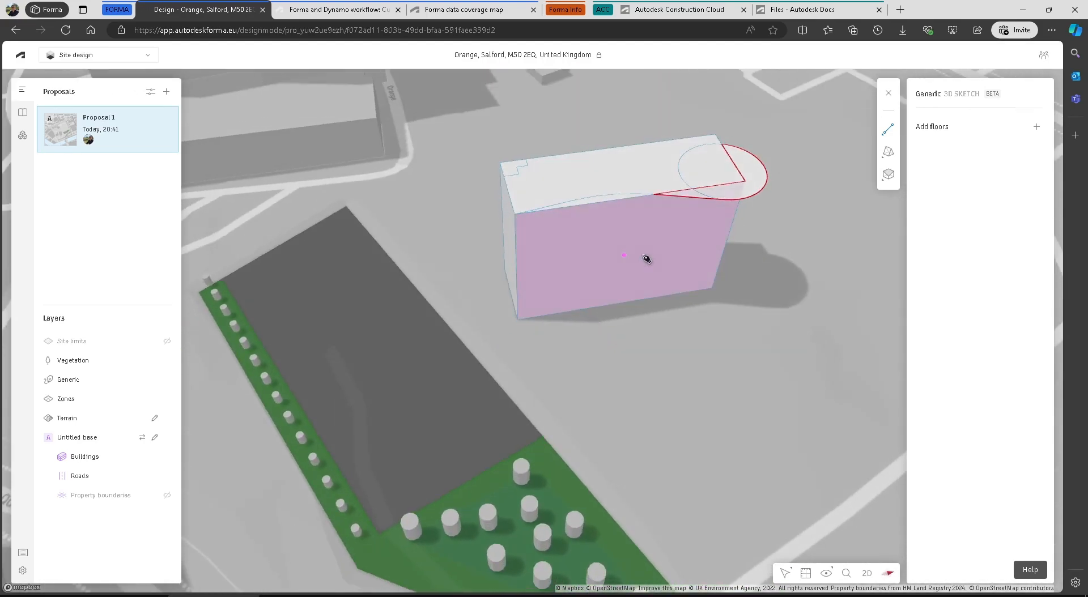
pyautogui.click(754, 177)
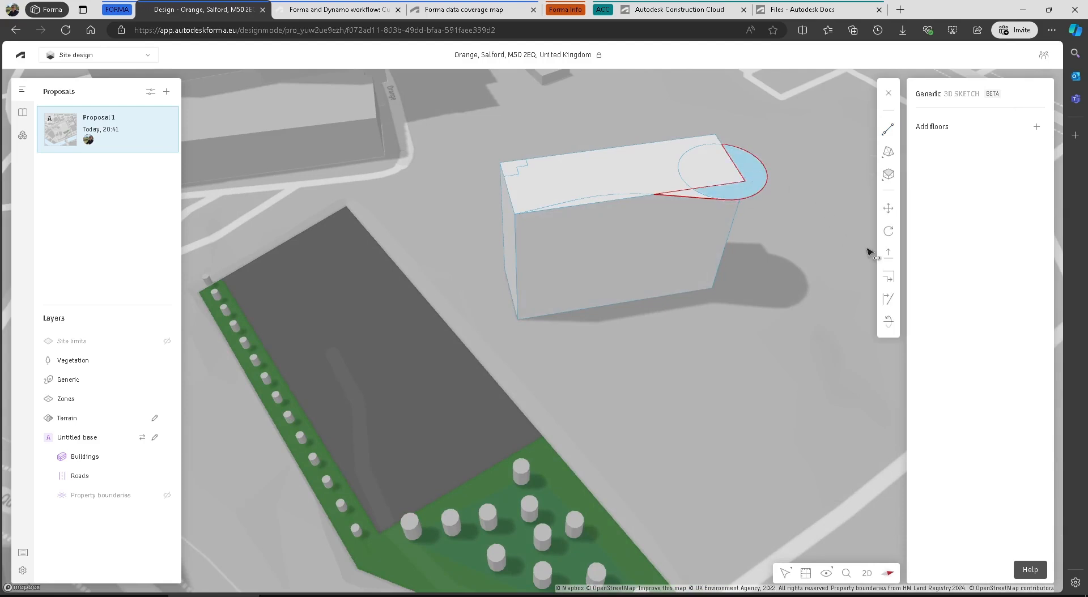
pyautogui.click(885, 258)
pyautogui.click(747, 189)
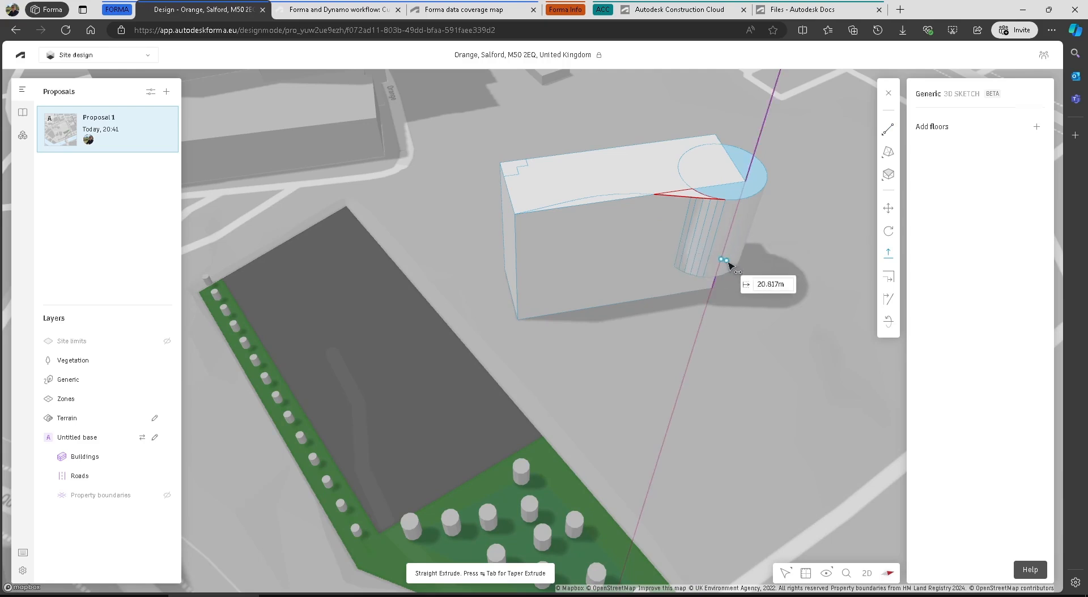
pyautogui.write('30m')
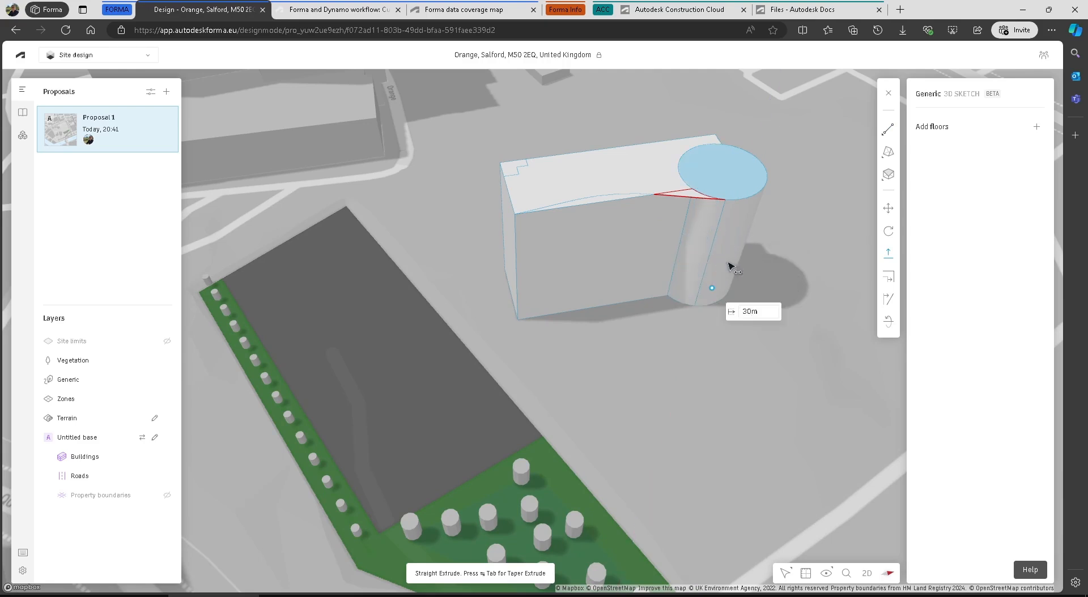
pyautogui.press('Return')
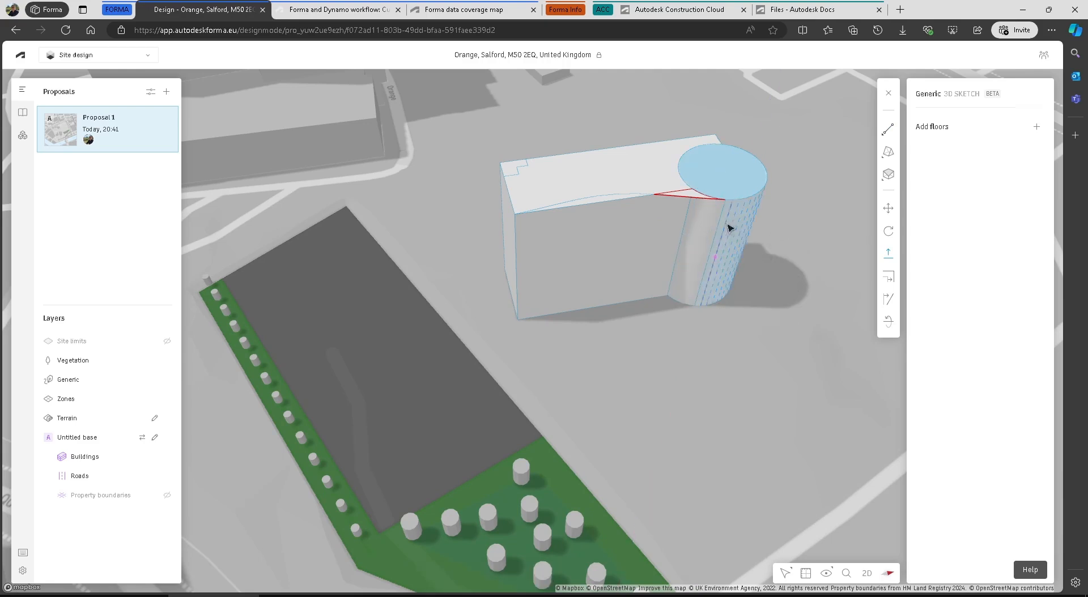
pyautogui.press('Escape')
# Extrude the small face between the spline, the long edge and the circle 30 m down, and clear the selection
pyautogui.click(696, 199)
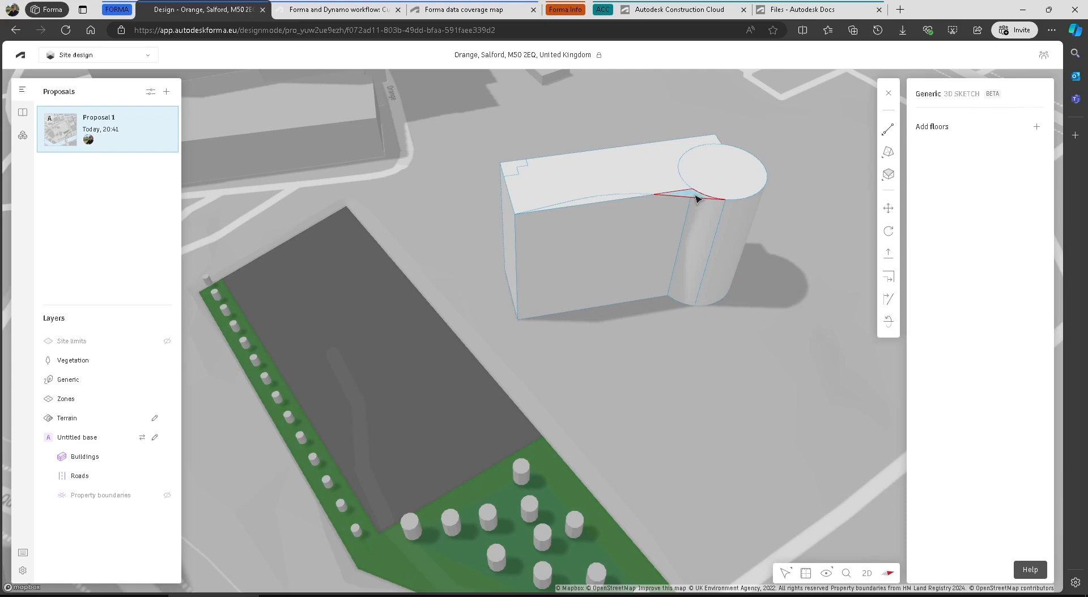
pyautogui.click(888, 253)
pyautogui.moveTo(658, 197); pyautogui.dragTo(650, 241)
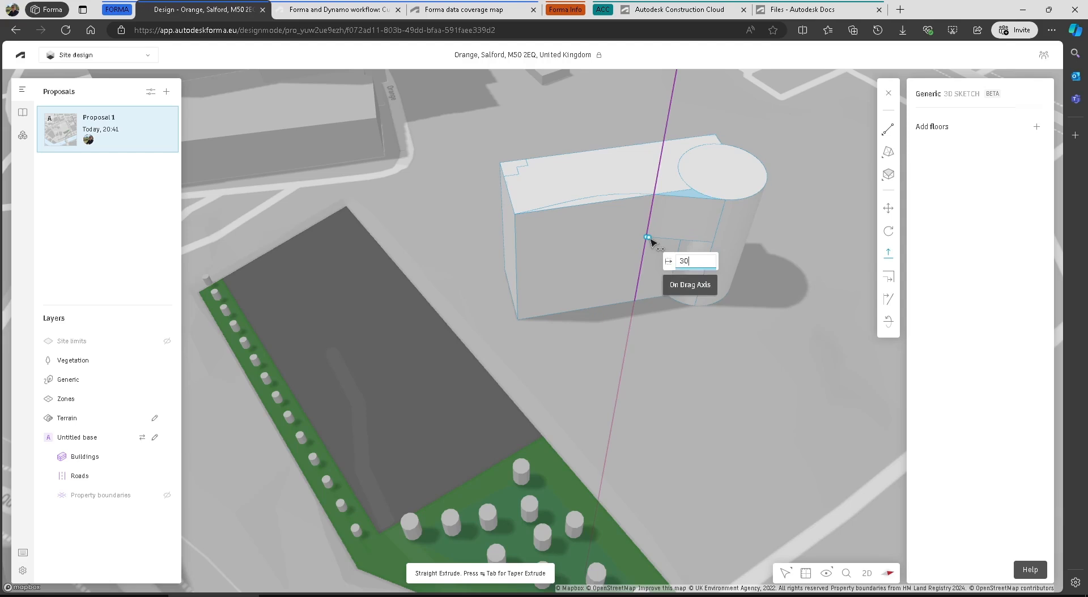
pyautogui.press('Return')
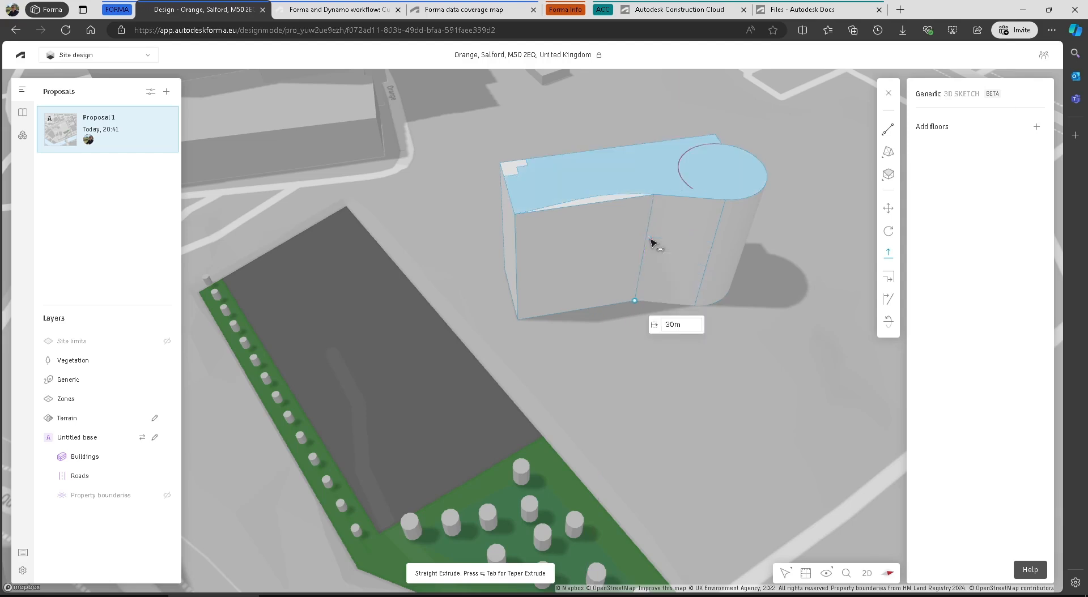
pyautogui.press('Escape')
pyautogui.press('Escape')
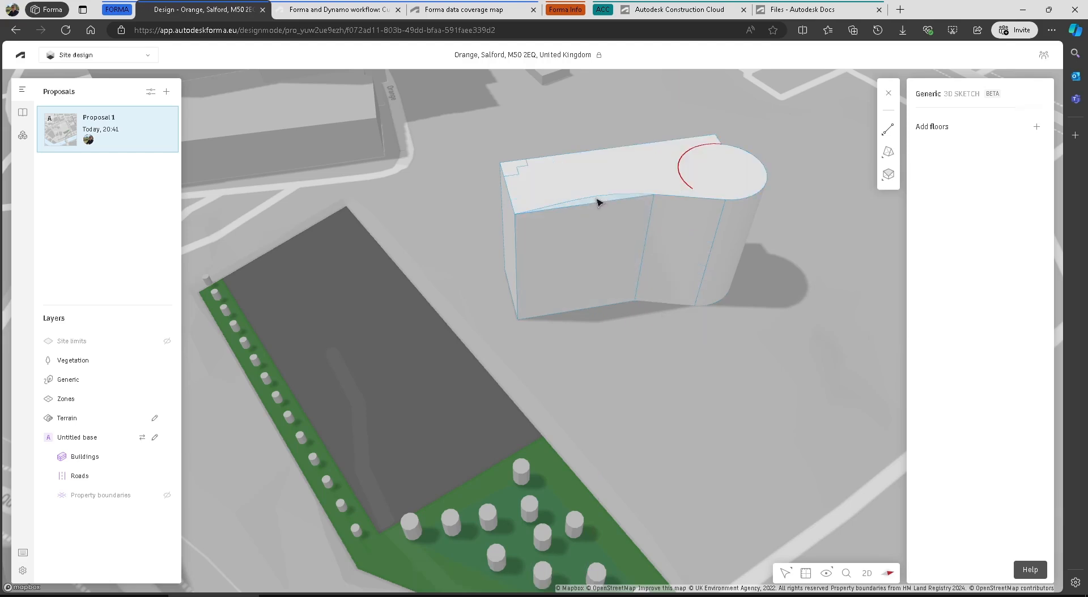
# Extrude the thin sliver of top face between the spline and the tall block's long edge 40 m down
pyautogui.click(598, 202)
pyautogui.click(888, 255)
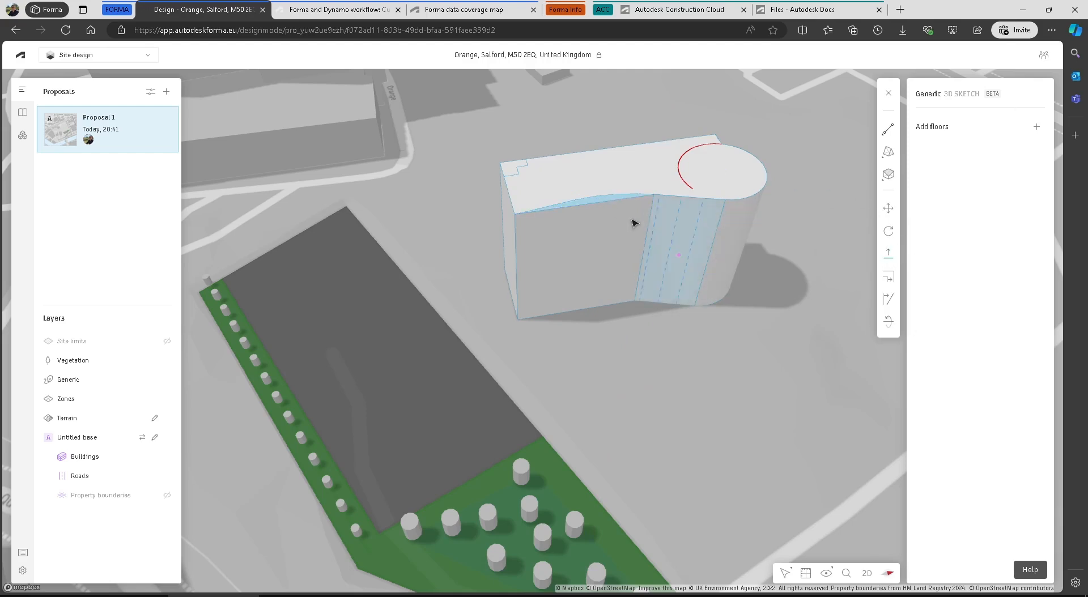
pyautogui.click(595, 233)
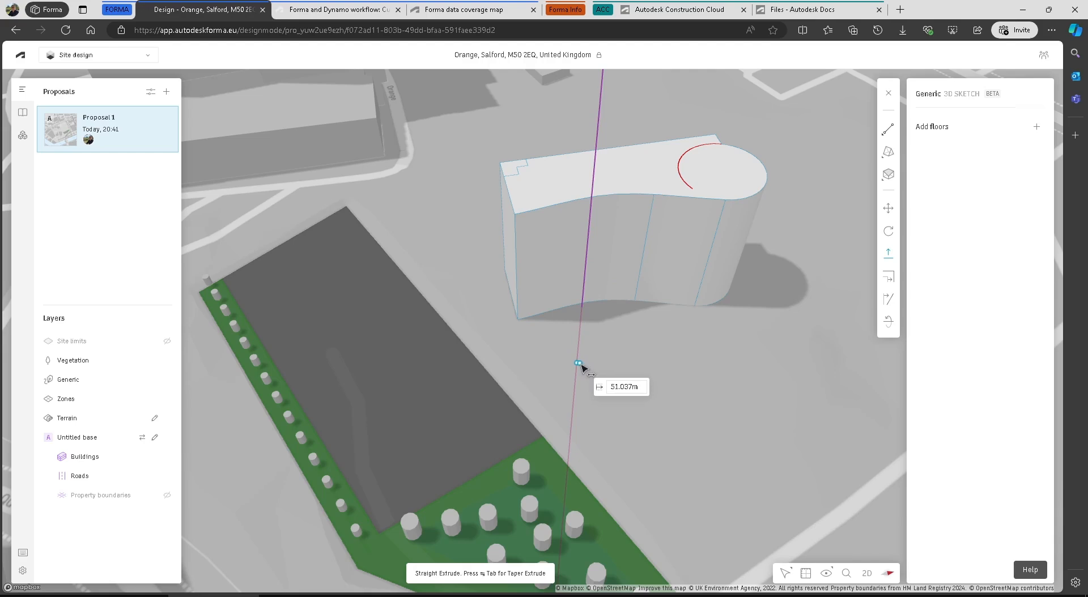
pyautogui.write('40')
pyautogui.press('Return')
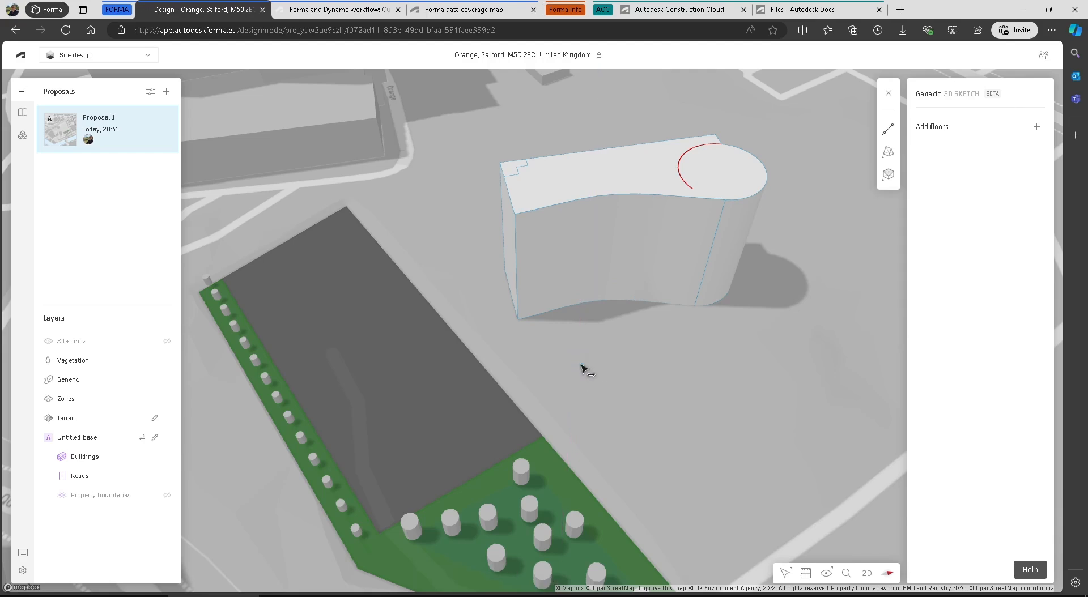
# Extrude the stepped corner face of the roof down to the ground to cut the notch through the block
pyautogui.moveTo(532, 374); pyautogui.dragTo(702, 395, button='right')
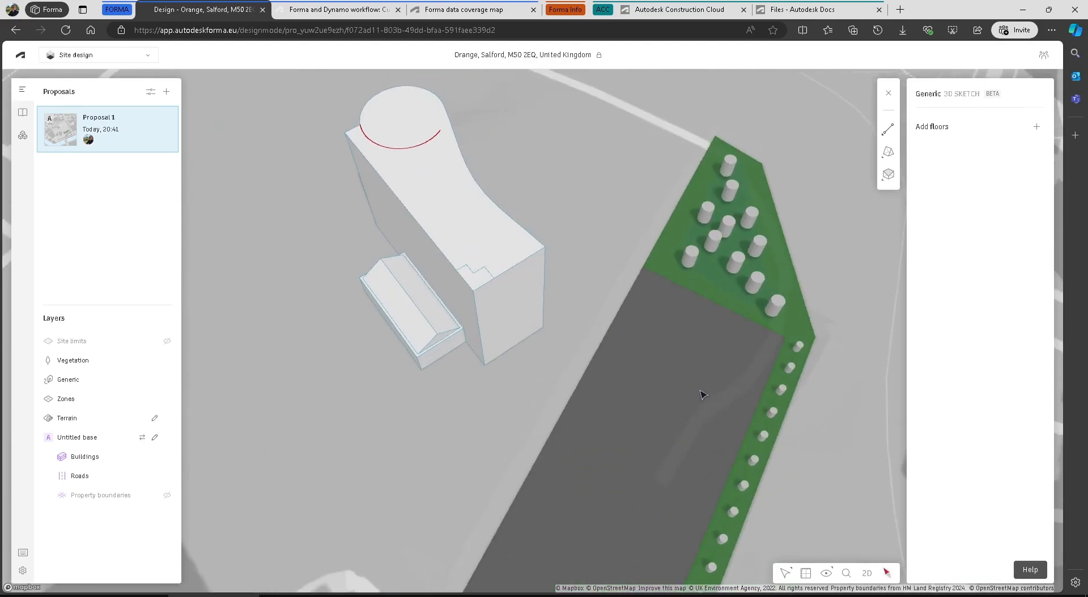
pyautogui.click(478, 283)
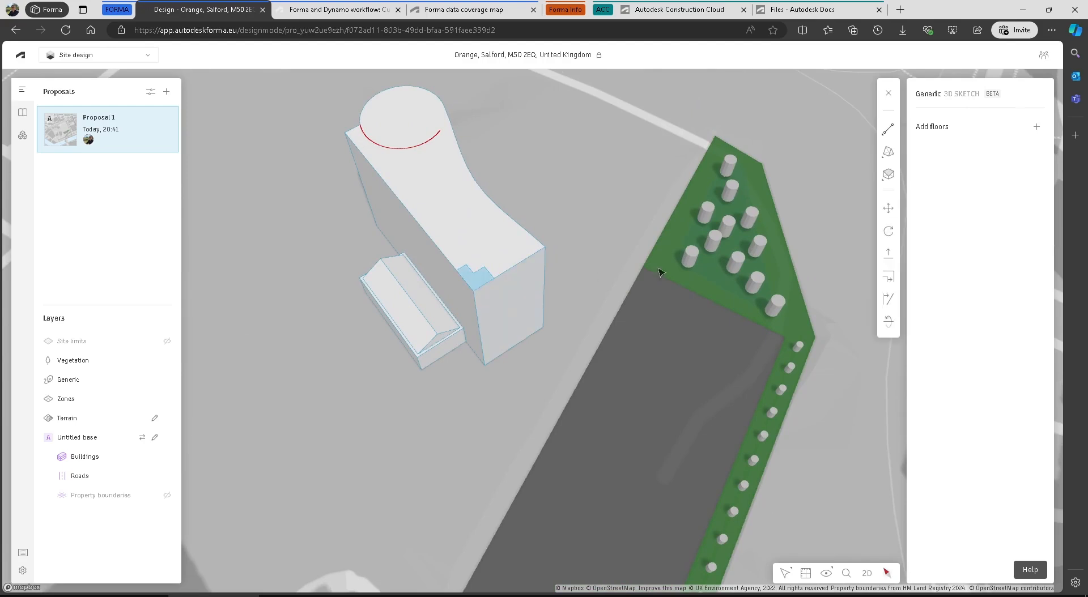
pyautogui.click(888, 254)
pyautogui.moveTo(478, 293); pyautogui.dragTo(478, 340)
pyautogui.moveTo(619, 283); pyautogui.dragTo(443, 292, button='right')
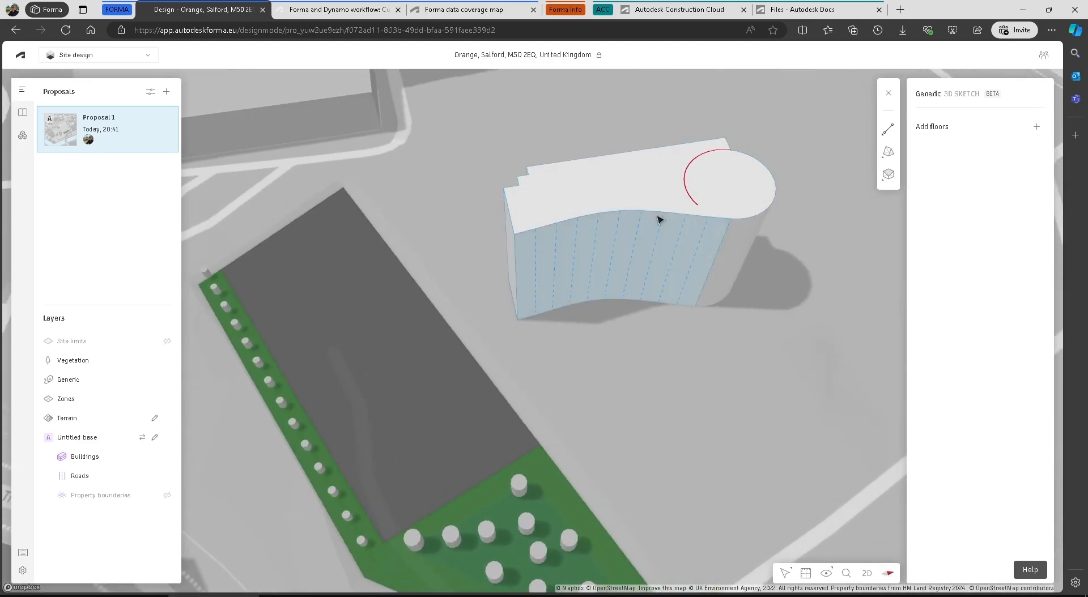
# Delete the leftover circle arc on the building's top face and inspect the mass from both long sides
pyautogui.click(689, 165)
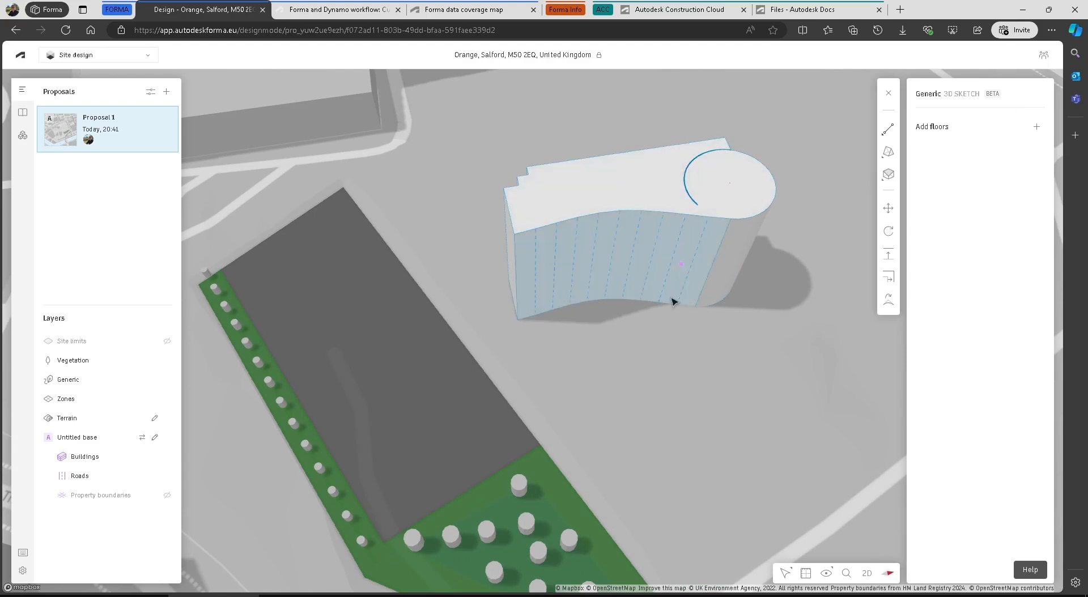
pyautogui.press('Delete')
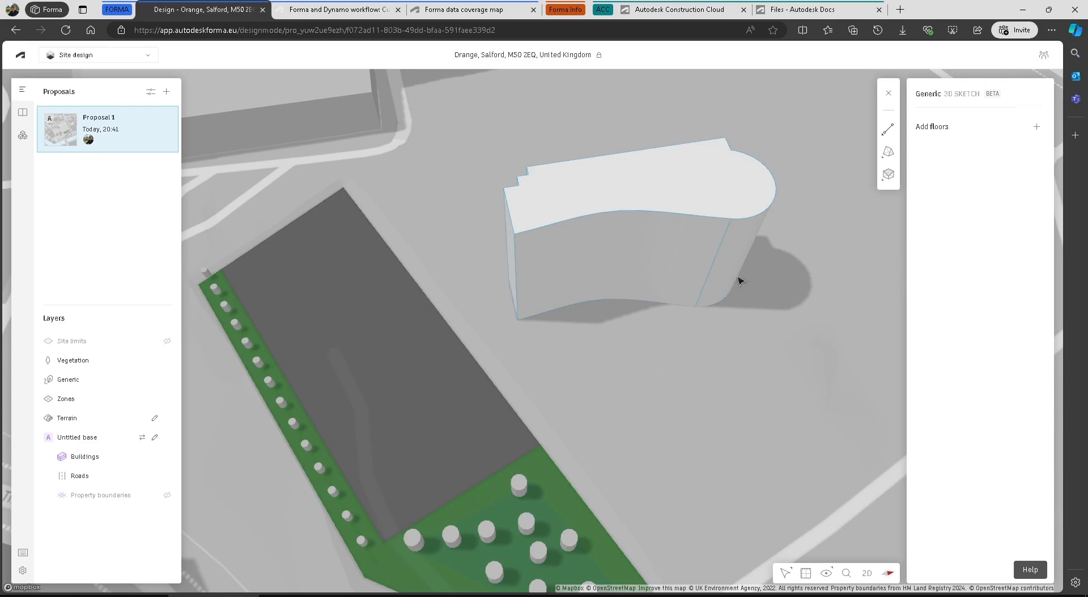
pyautogui.moveTo(738, 280); pyautogui.dragTo(898, 281, button='right')
pyautogui.moveTo(485, 373); pyautogui.dragTo(556, 386, button='right')
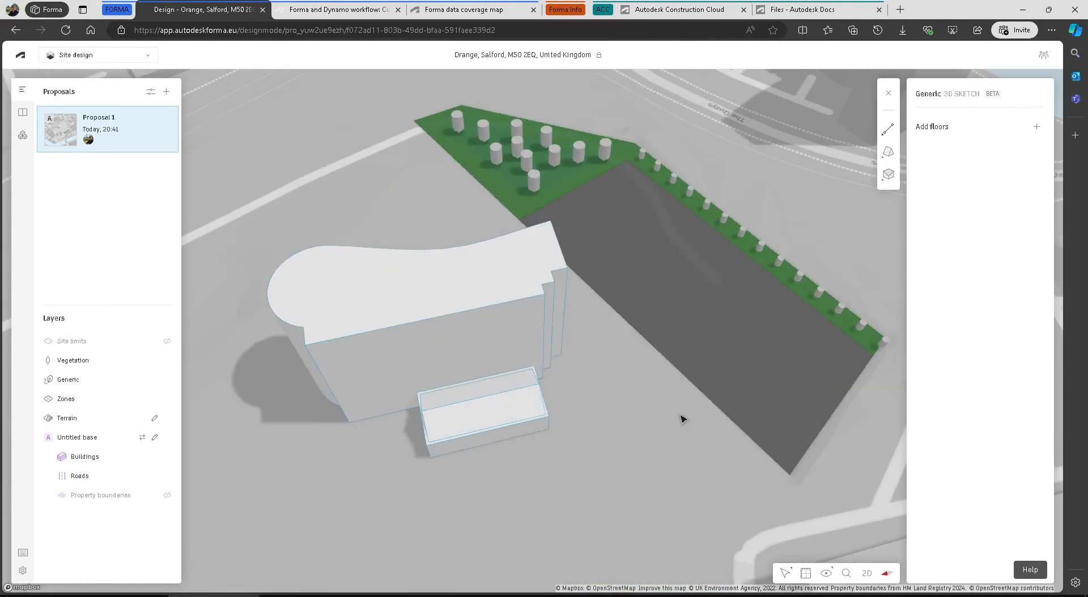
pyautogui.moveTo(682, 418); pyautogui.dragTo(362, 413, button='right')
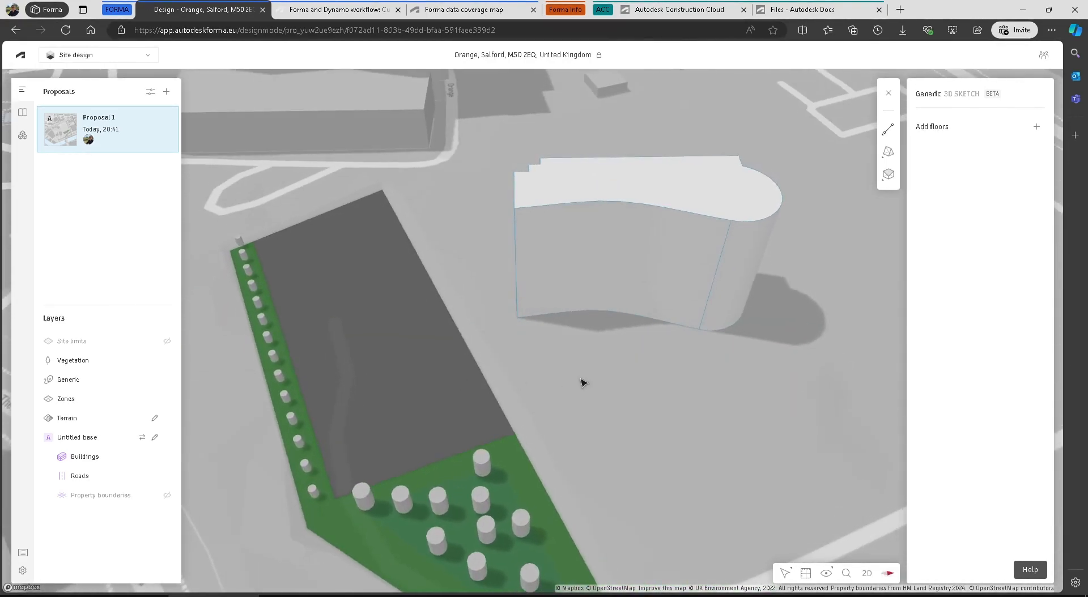
pyautogui.moveTo(584, 384); pyautogui.dragTo(572, 369, button='right')
pyautogui.moveTo(611, 363); pyautogui.dragTo(573, 369)
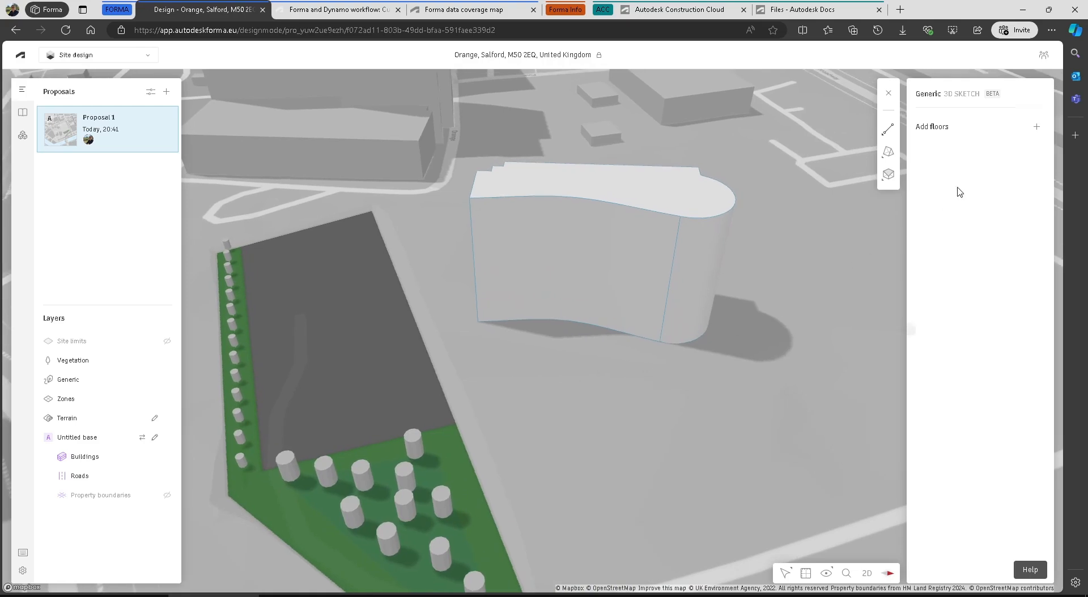
# Add floors to the sketched hotel mass and set the height of Floor 1 to 6 m
pyautogui.click(1036, 129)
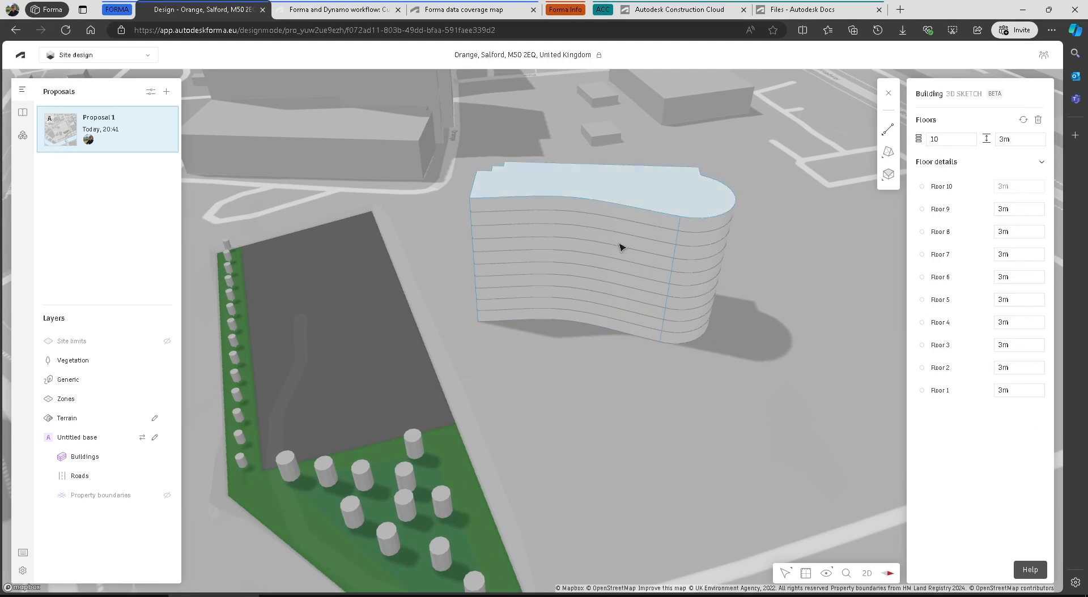
pyautogui.click(1006, 390)
pyautogui.press('BackSpace')
pyautogui.press('BackSpace')
pyautogui.write('6')
pyautogui.press('Return')
# Change the height of Floor 1 to 5 m
pyautogui.click(1022, 367)
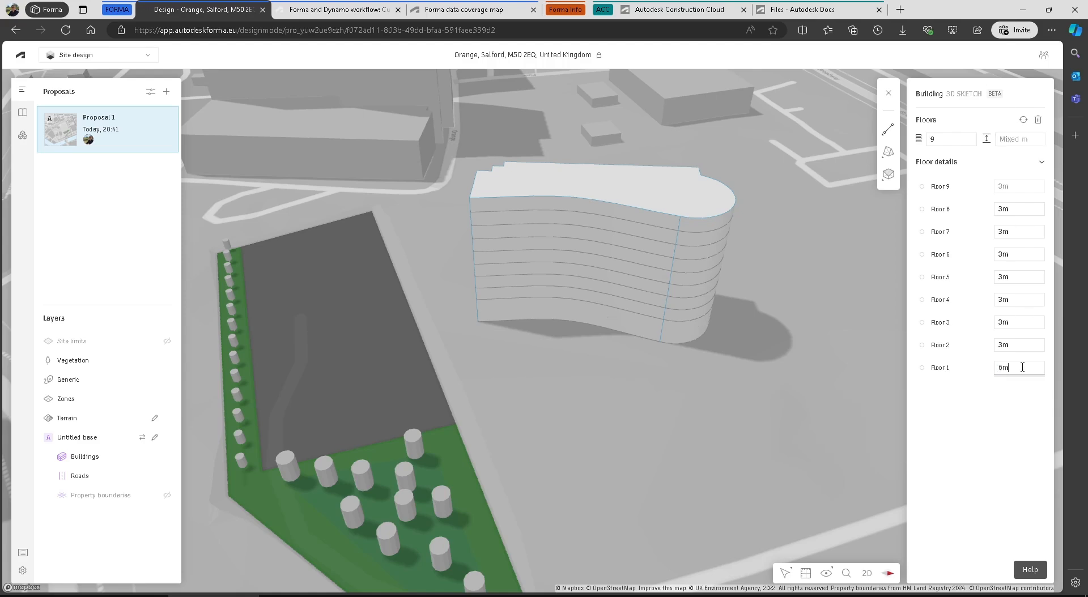
pyautogui.press('BackSpace')
pyautogui.press('BackSpace')
pyautogui.write('5')
pyautogui.press('Return')
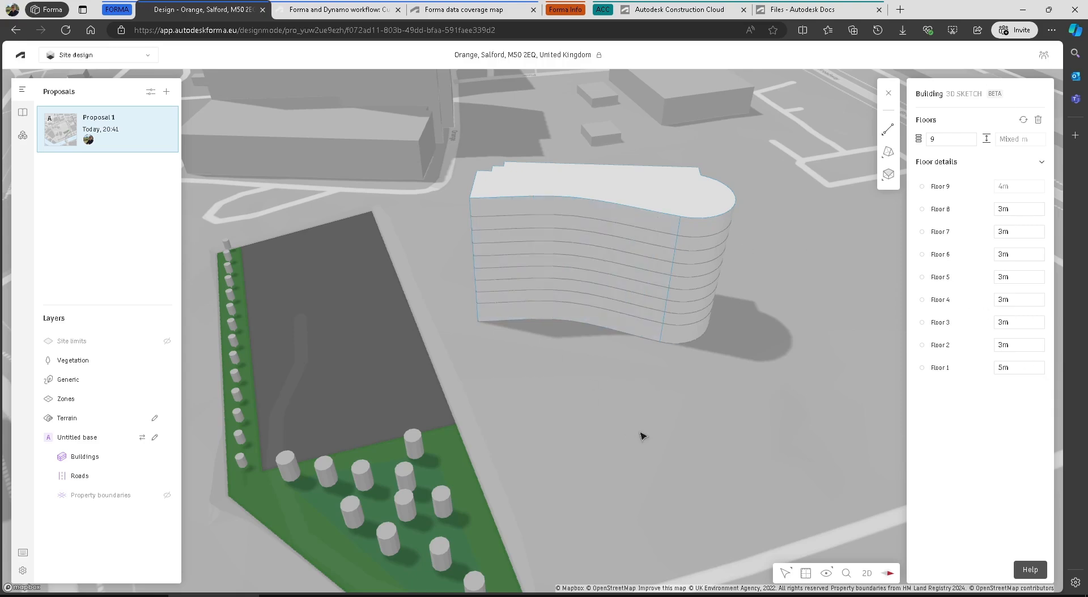
# Select both building volumes and rotate them together so the curved facade faces the Hotel zone, roughly parallel to its long edge
pyautogui.moveTo(644, 434); pyautogui.dragTo(583, 517, button='right')
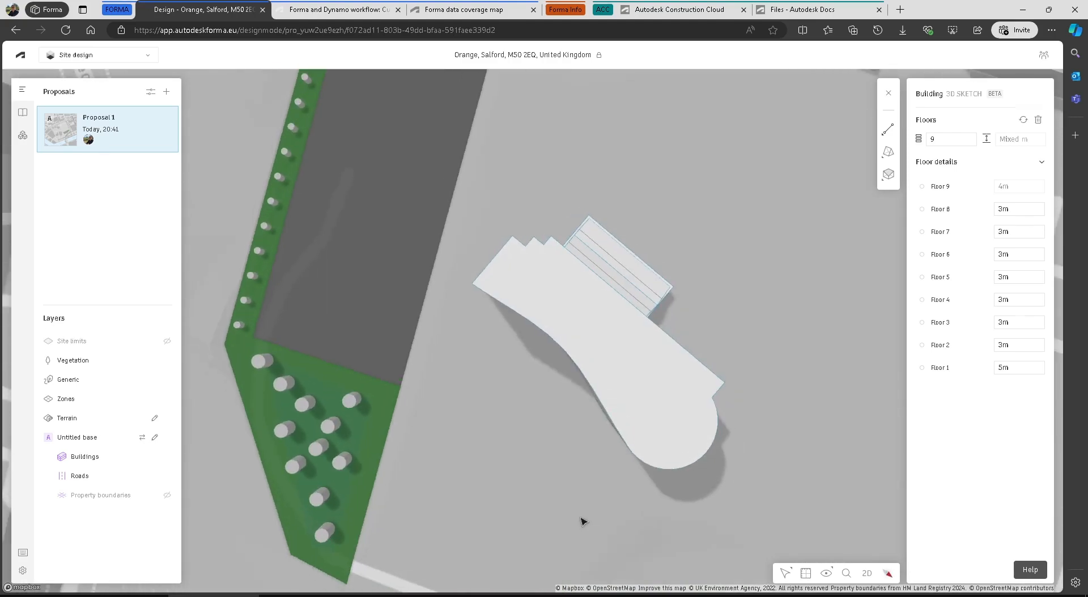
pyautogui.moveTo(721, 543); pyautogui.dragTo(511, 260)
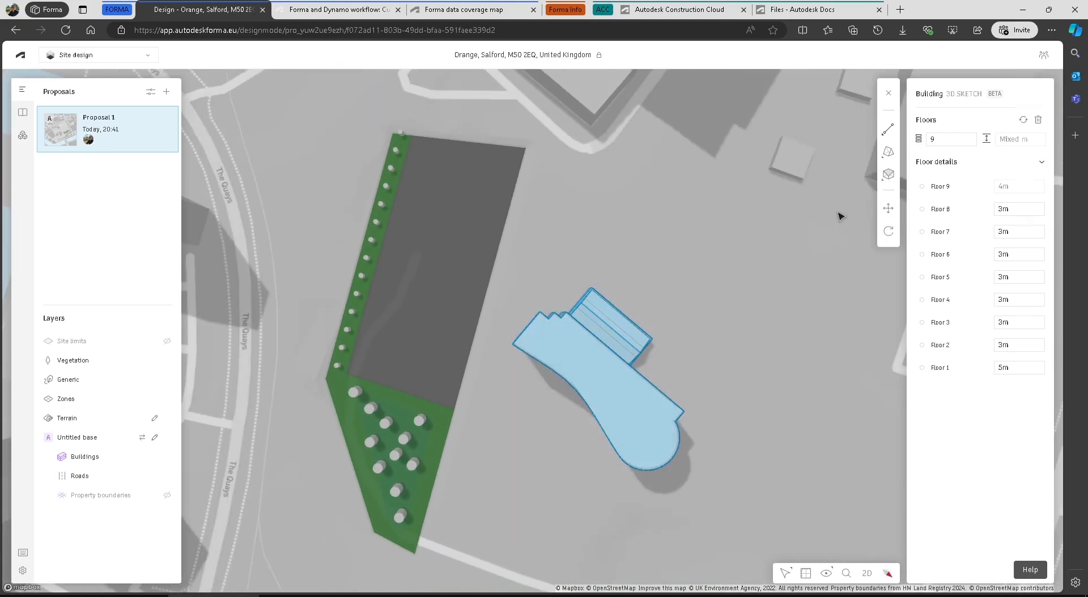
pyautogui.moveTo(778, 355); pyautogui.dragTo(793, 360, button='right')
pyautogui.click(889, 230)
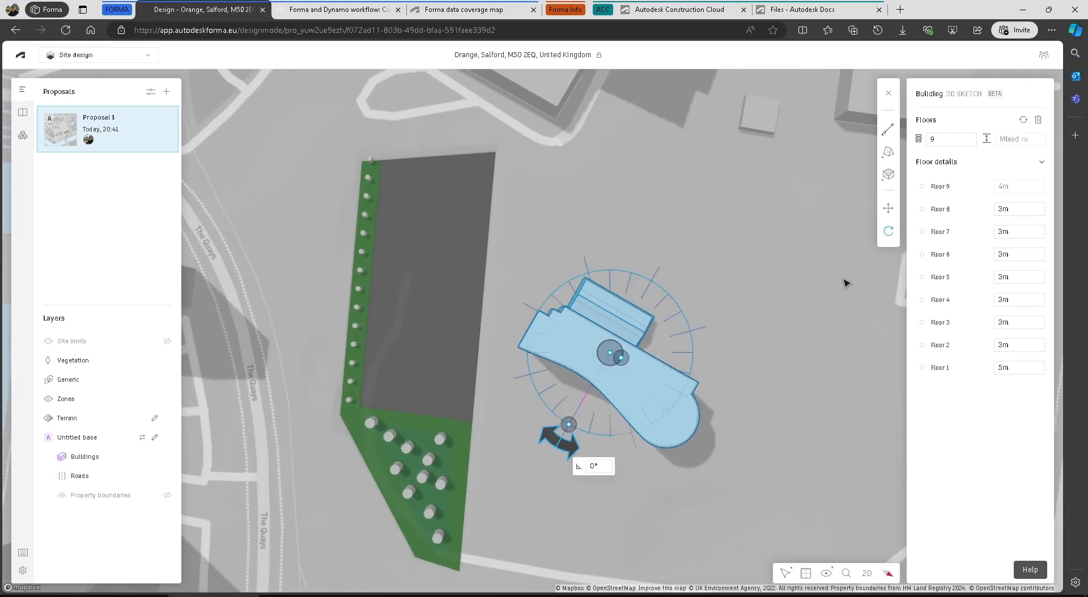
pyautogui.moveTo(557, 441); pyautogui.dragTo(414, 361)
pyautogui.click(423, 335)
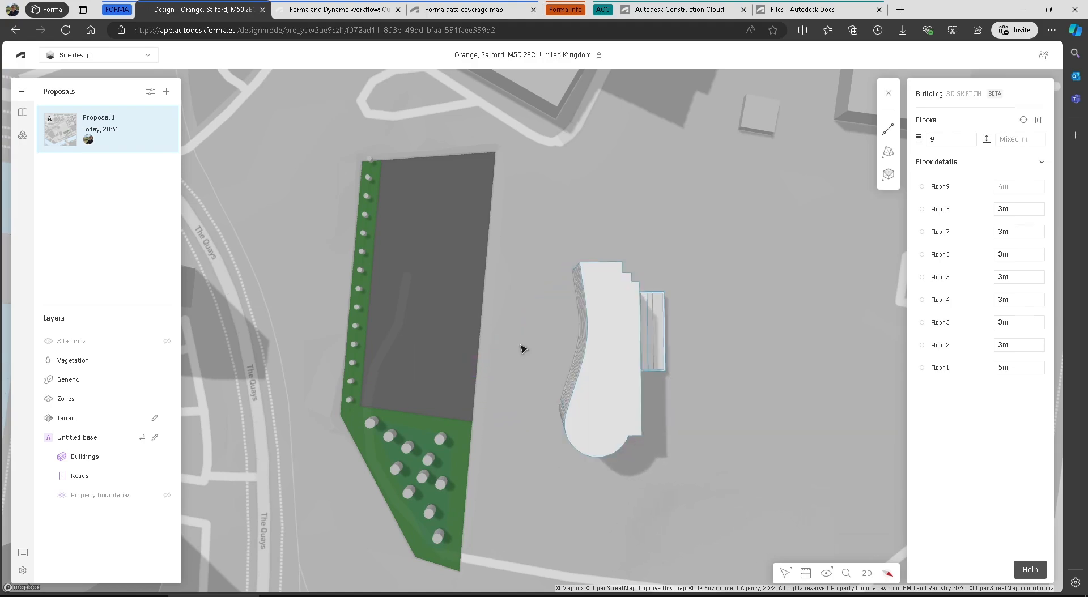
# Move both building volumes together about 54 m onto the dark surface of the Hotel zone, beside the tree line
pyautogui.moveTo(893, 139)
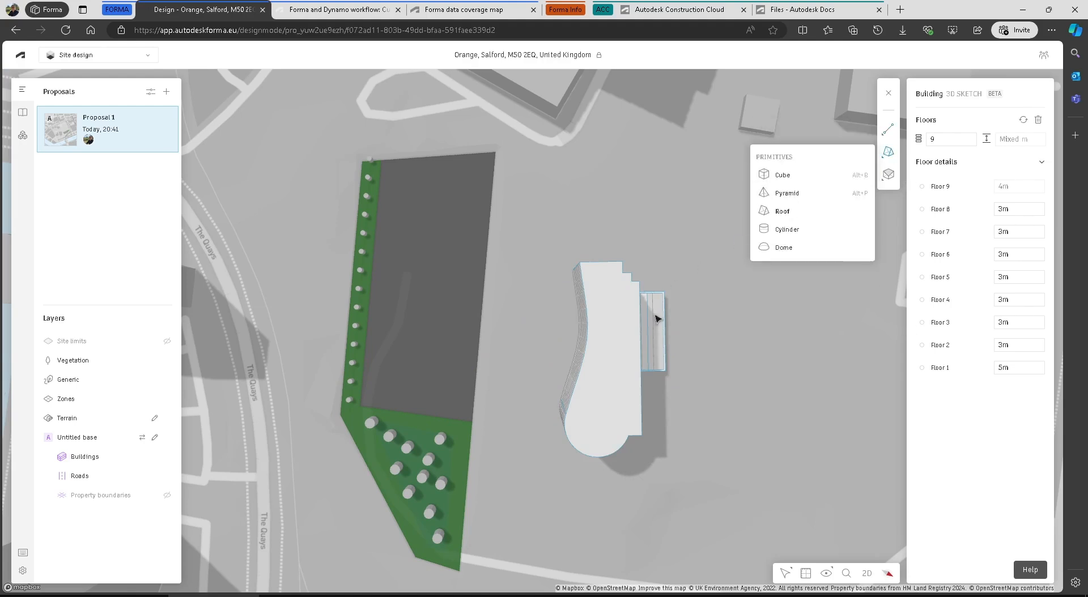
pyautogui.moveTo(705, 486)
pyautogui.mouseDown()
pyautogui.moveTo(538, 248)
pyautogui.moveTo(547, 234)
pyautogui.mouseUp()
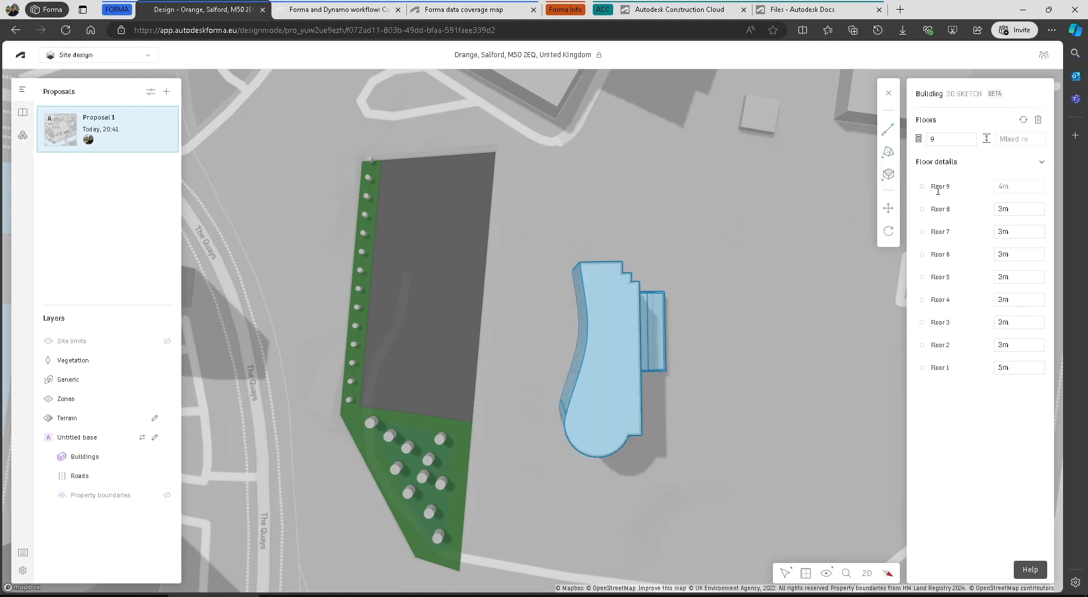
pyautogui.click(888, 209)
pyautogui.moveTo(559, 359); pyautogui.dragTo(531, 321, button='right')
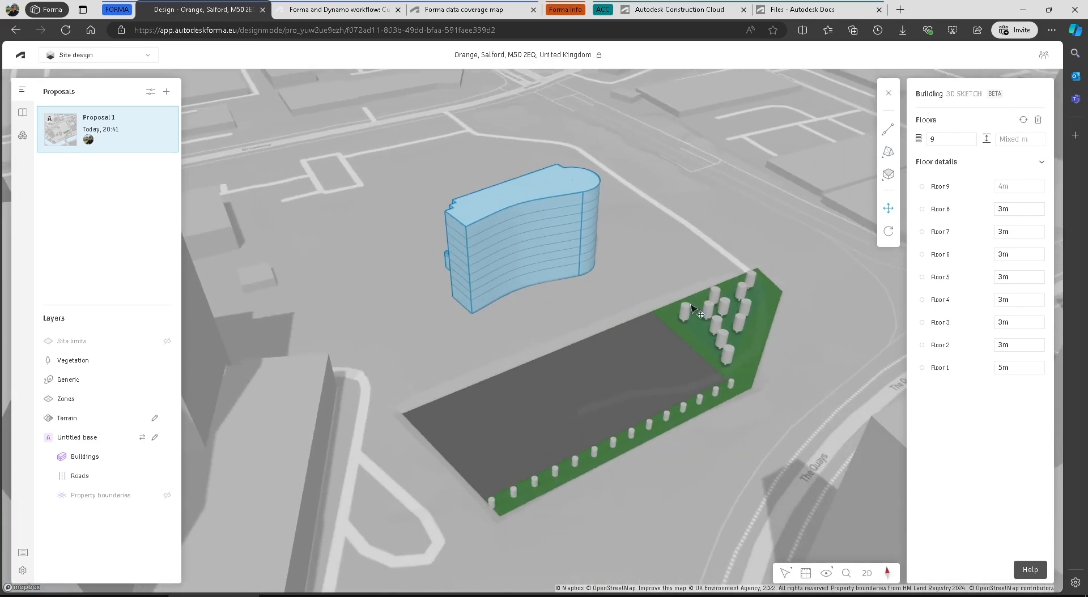
pyautogui.moveTo(494, 314); pyautogui.dragTo(517, 457)
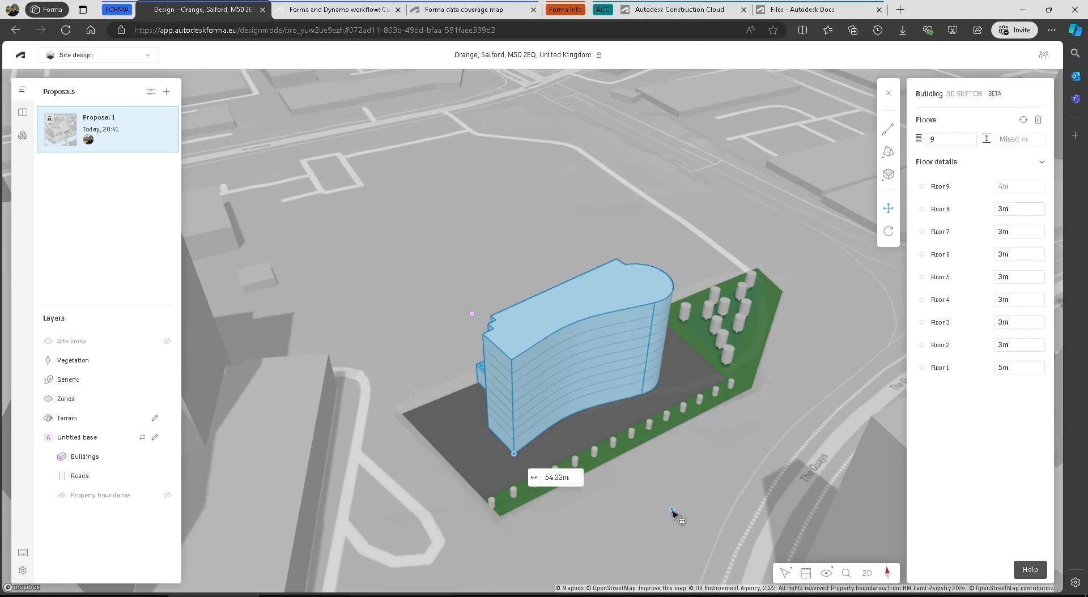
pyautogui.moveTo(677, 513); pyautogui.dragTo(646, 508, button='right')
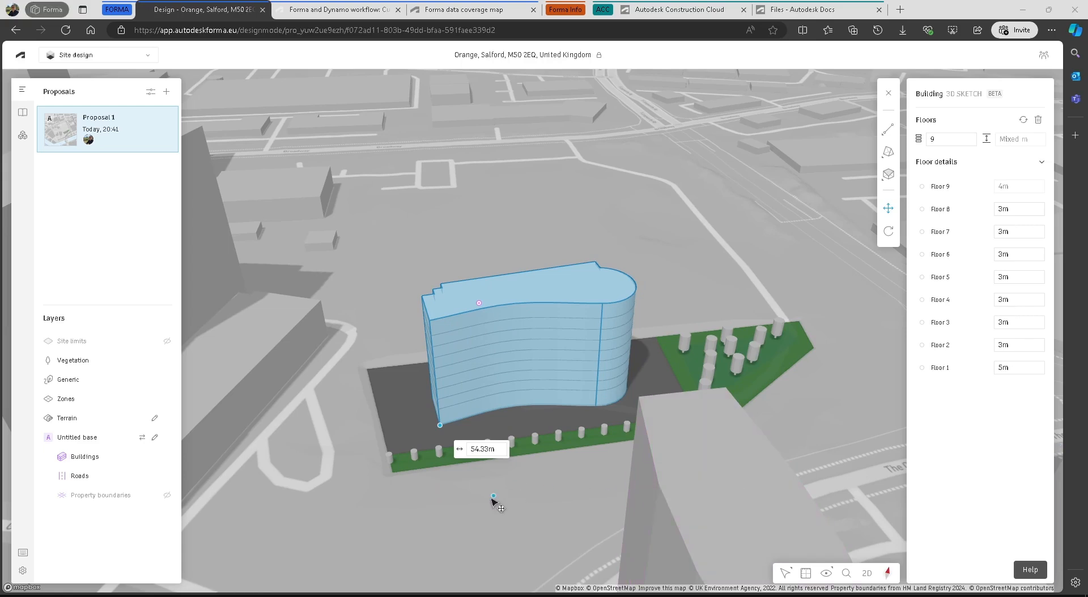
pyautogui.moveTo(493, 500); pyautogui.dragTo(520, 489, button='right')
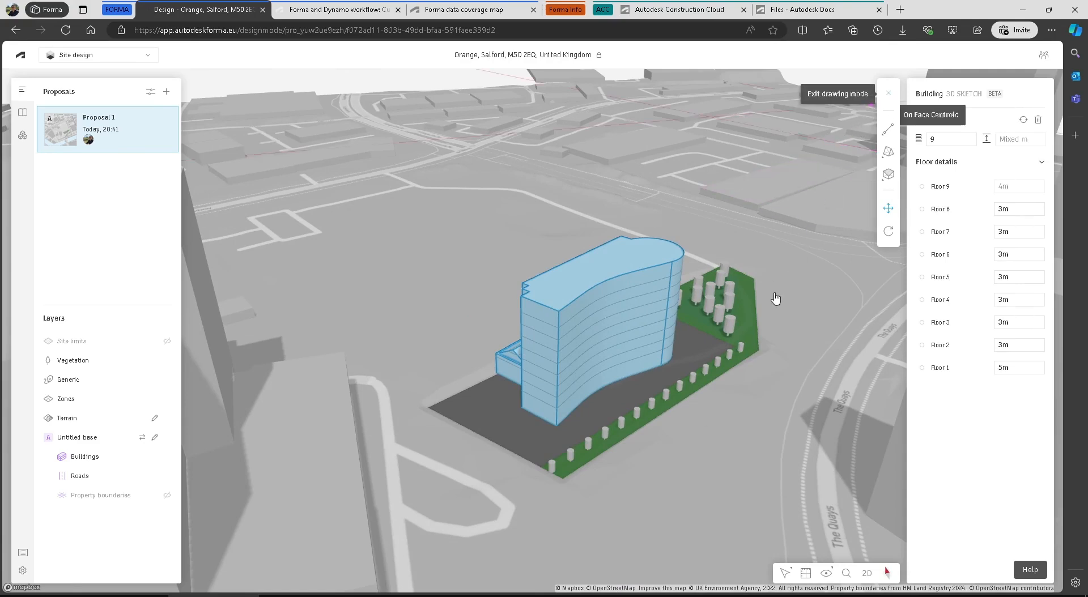
# Finish the 3D Sketch and view the placed hotel within its surroundings
pyautogui.click(888, 100)
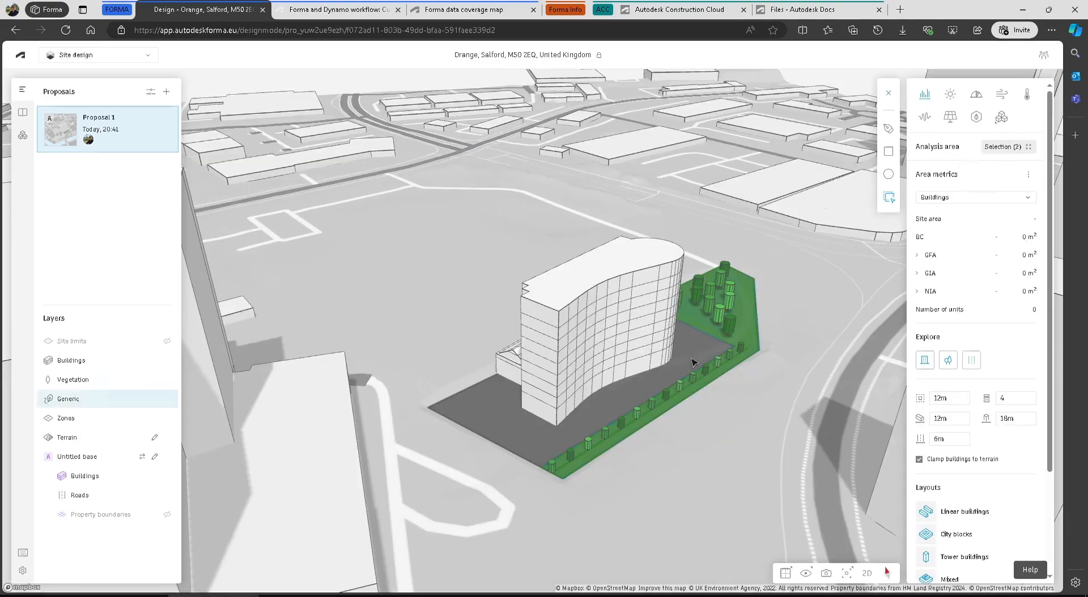
pyautogui.moveTo(688, 480)
pyautogui.mouseDown(button='right')
pyautogui.moveTo(624, 478)
pyautogui.moveTo(617, 464)
pyautogui.moveTo(687, 454)
pyautogui.moveTo(784, 484)
pyautogui.moveTo(869, 481)
pyautogui.moveTo(498, 479)
pyautogui.moveTo(678, 478)
pyautogui.moveTo(646, 461)
pyautogui.mouseUp(button='right')
pyautogui.moveTo(610, 447); pyautogui.dragTo(592, 468)
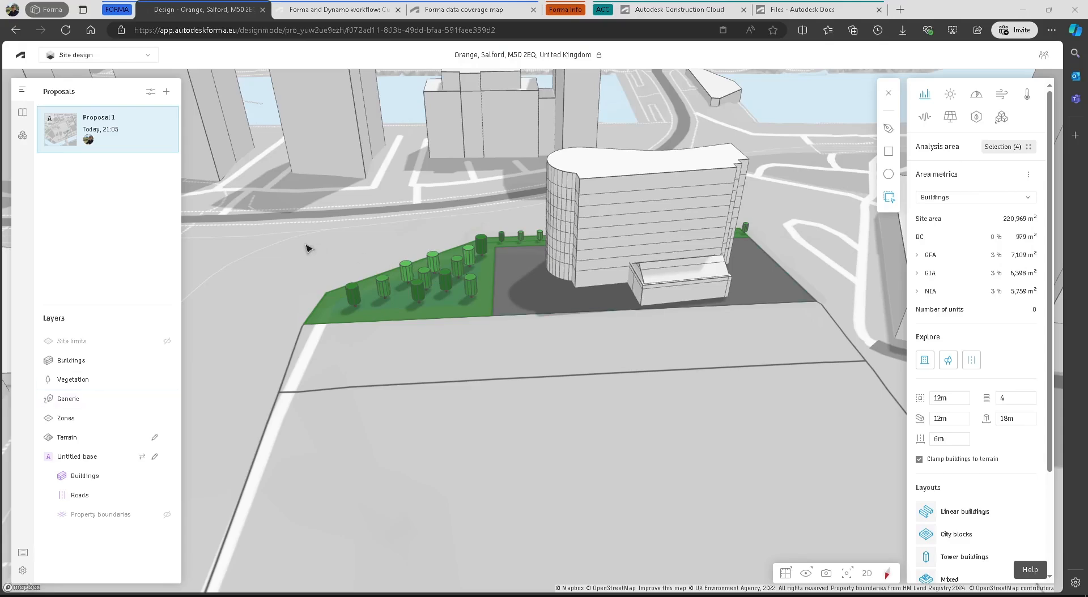
# Open the project's extensions, leave the active drawing tool and examine where generators and analyses by extensions can be added
pyautogui.press('ctrl')
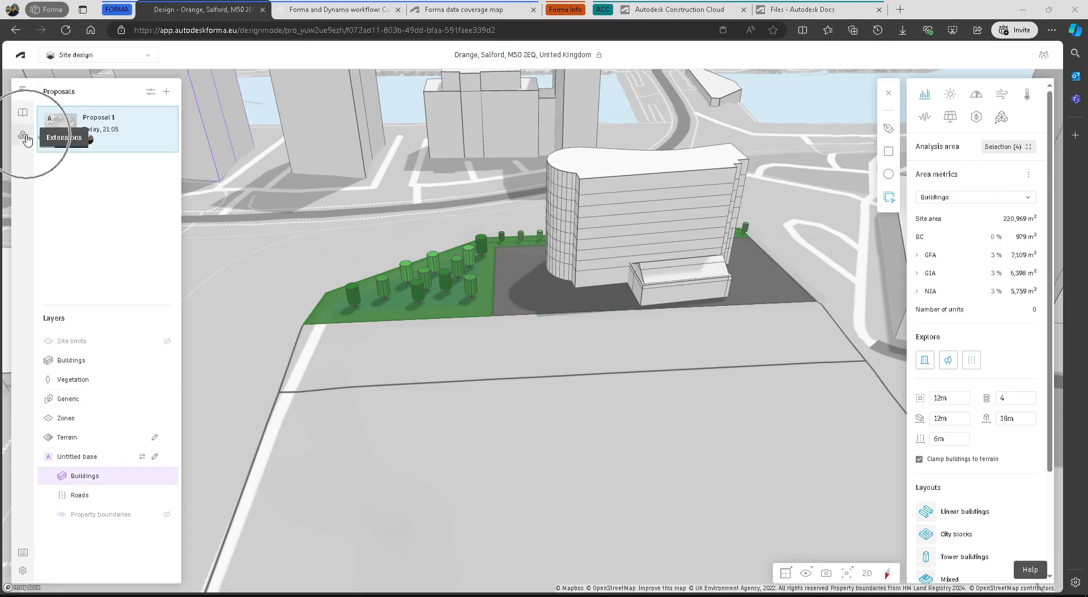
pyautogui.click(23, 137)
pyautogui.press('ctrl')
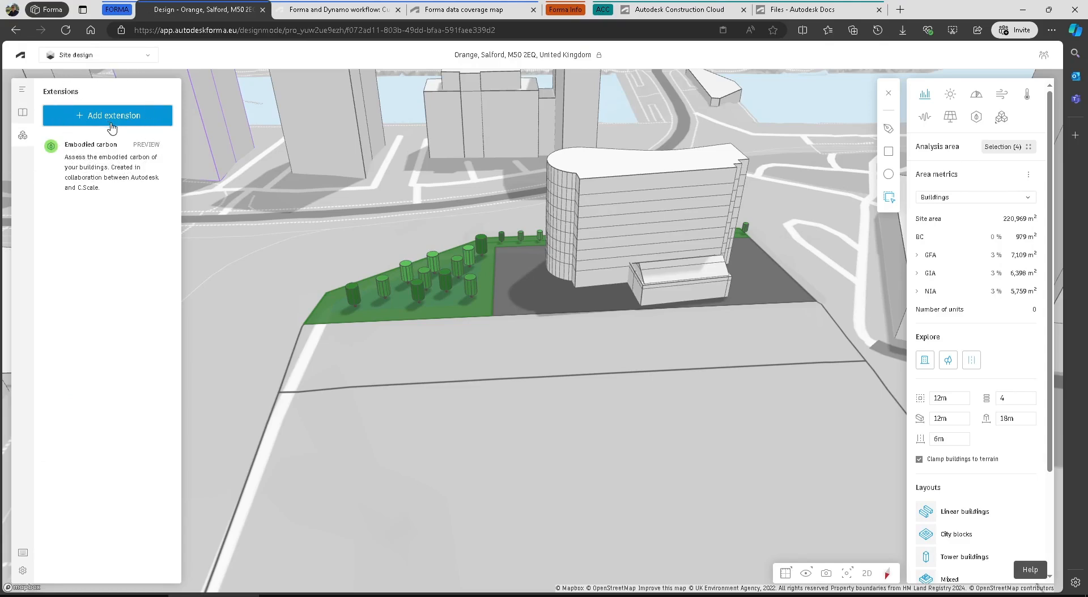
pyautogui.click(888, 95)
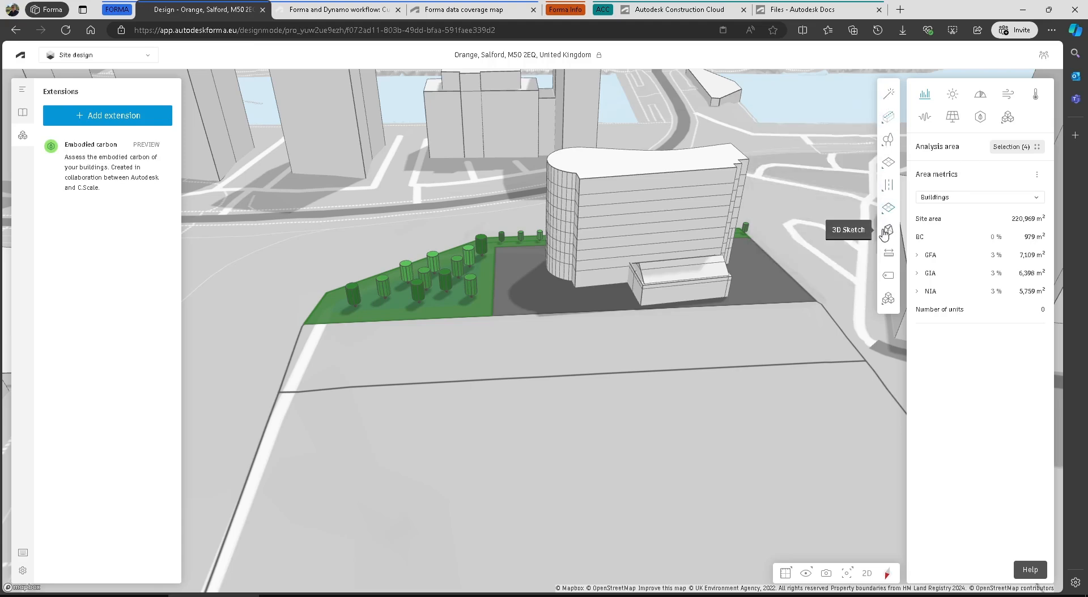
pyautogui.moveTo(888, 192)
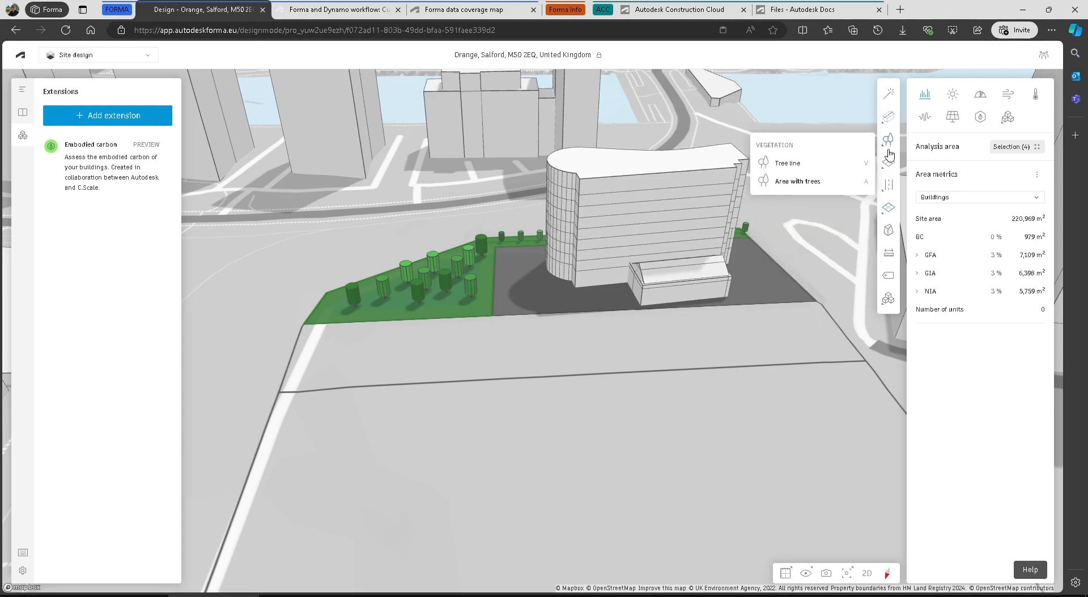
pyautogui.moveTo(887, 300)
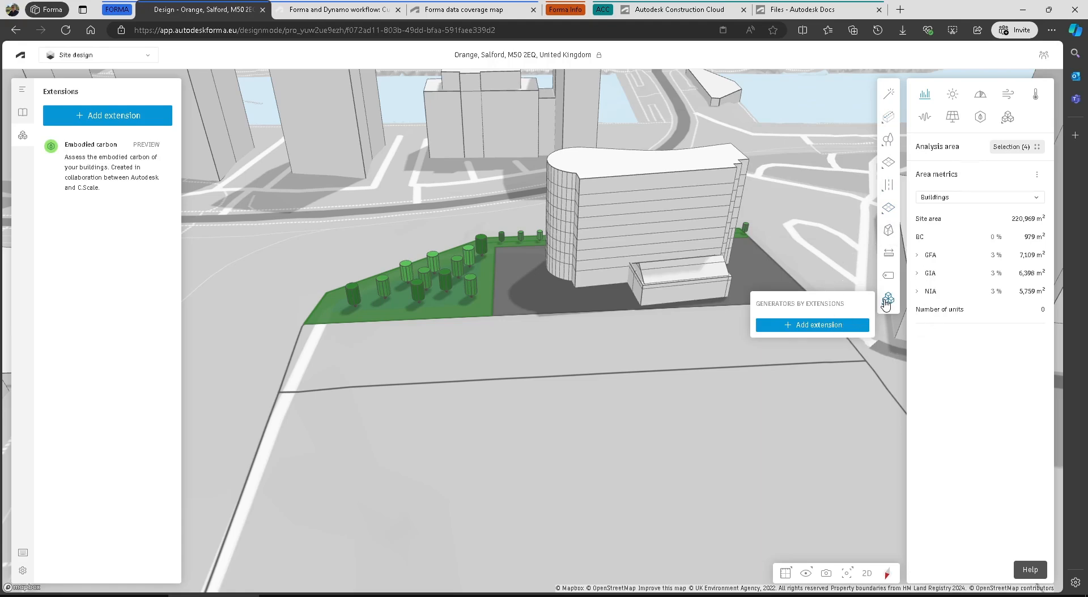
pyautogui.click(1007, 119)
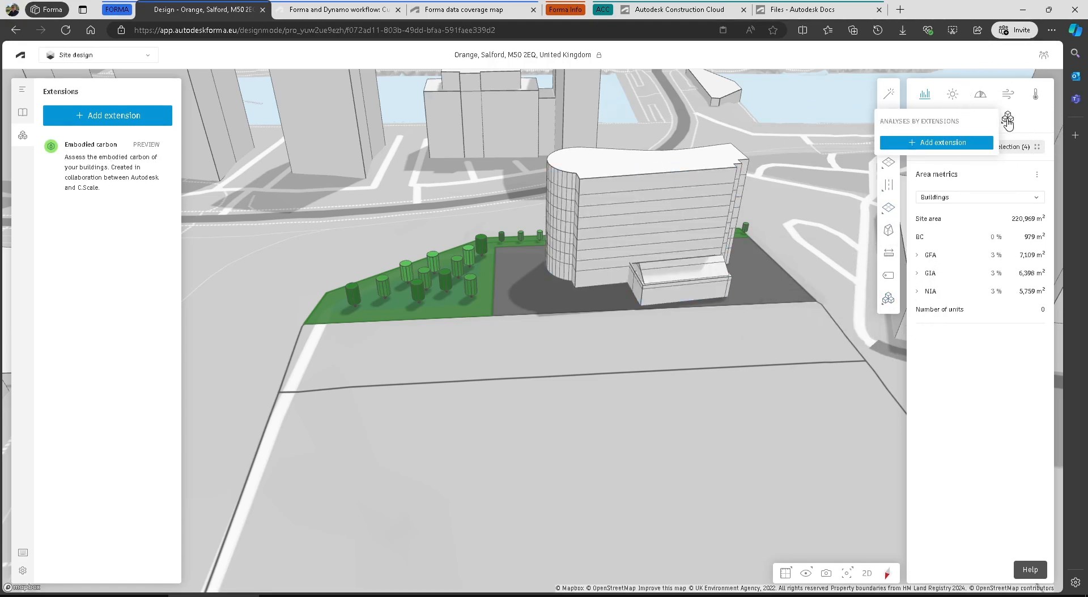
pyautogui.click(1007, 120)
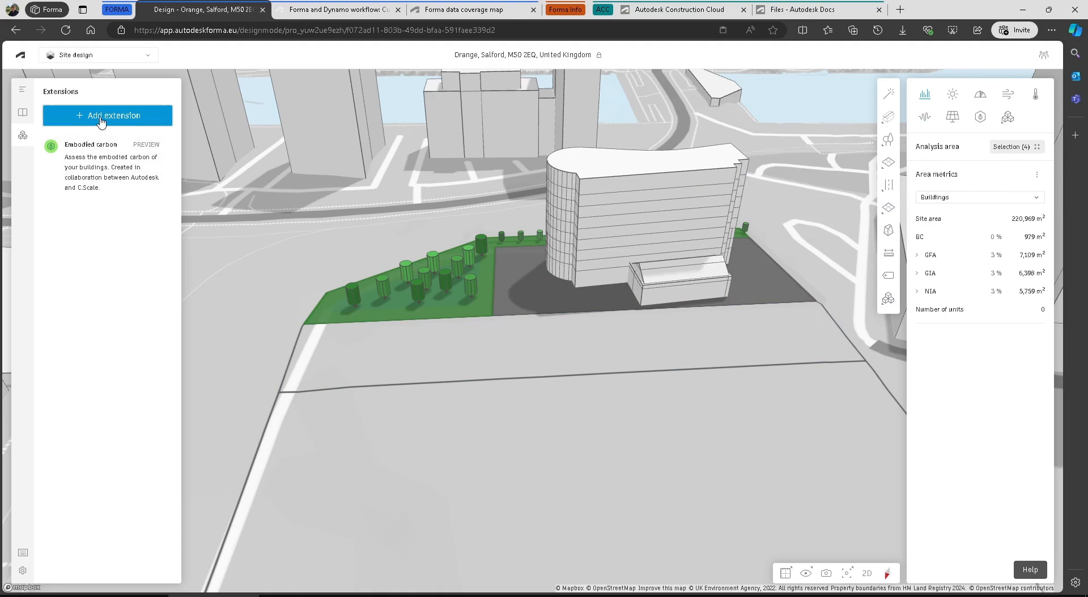
# Open the Autodesk App Store for adding extensions and browse the extensions on offer for Forma
pyautogui.click(102, 121)
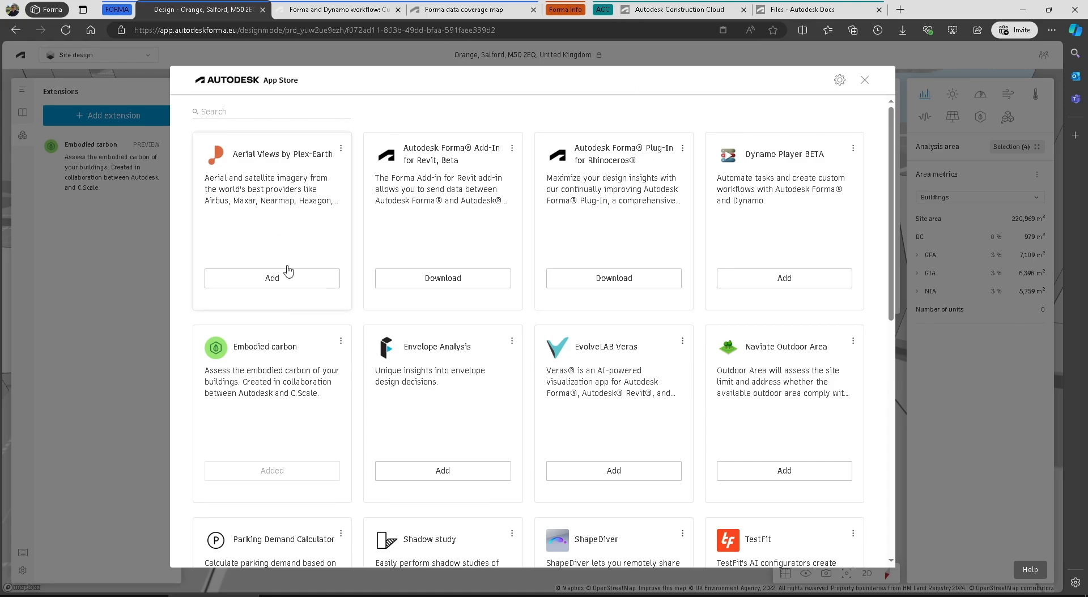
pyautogui.scroll(-8, 510, 286)
pyautogui.scroll(8, 523, 304)
pyautogui.press('ctrl')
pyautogui.press('ctrl')
pyautogui.press('ctrl')
pyautogui.press('ctrl')
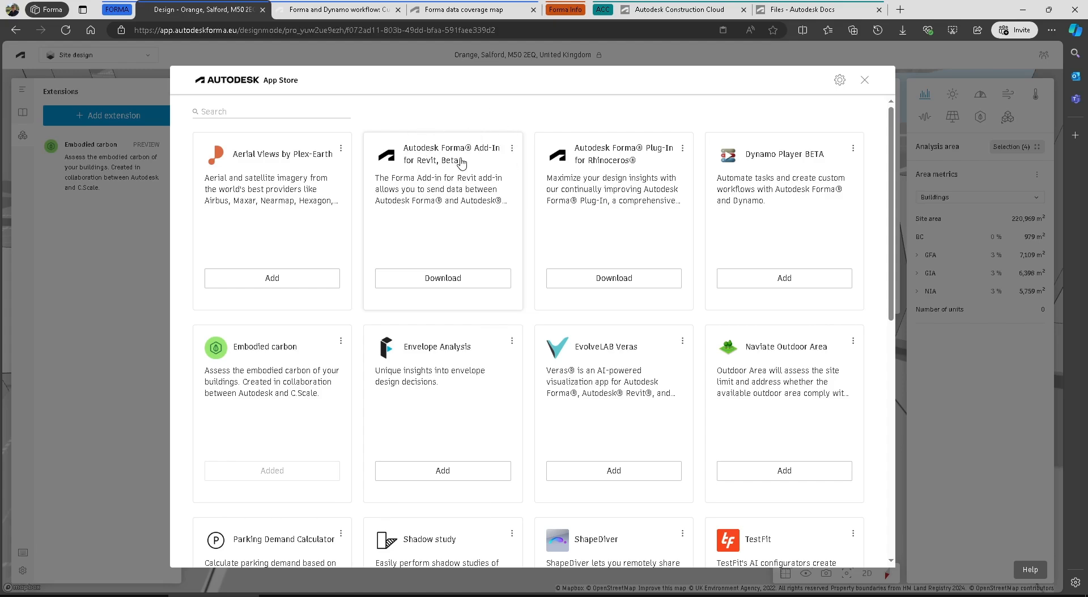
# Add the TestFit extension to the project, agree to its terms, and leave the App Store
pyautogui.press('ctrl')
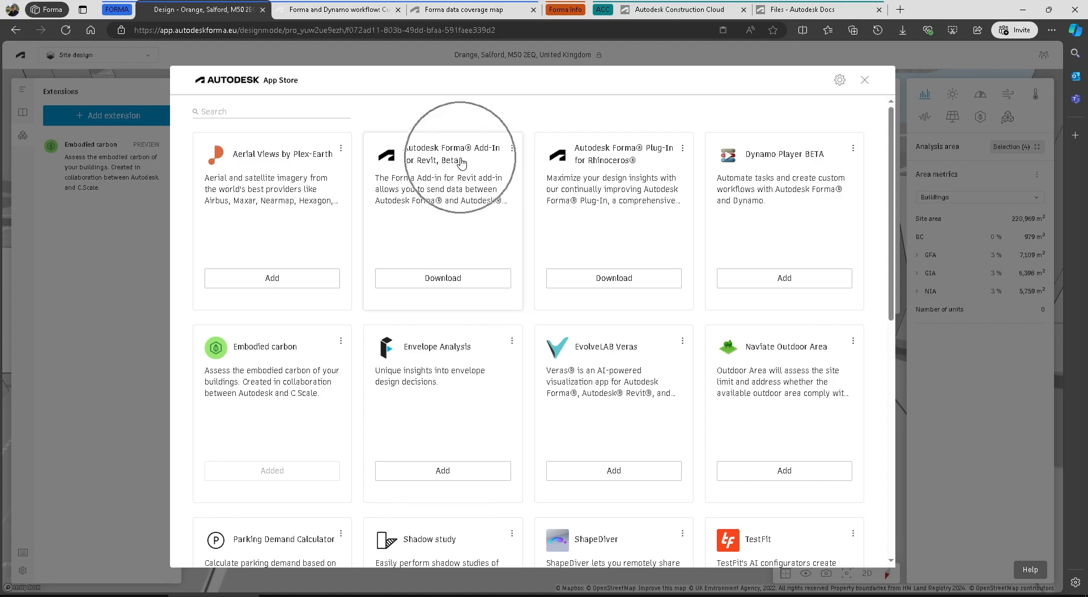
pyautogui.press('ctrl')
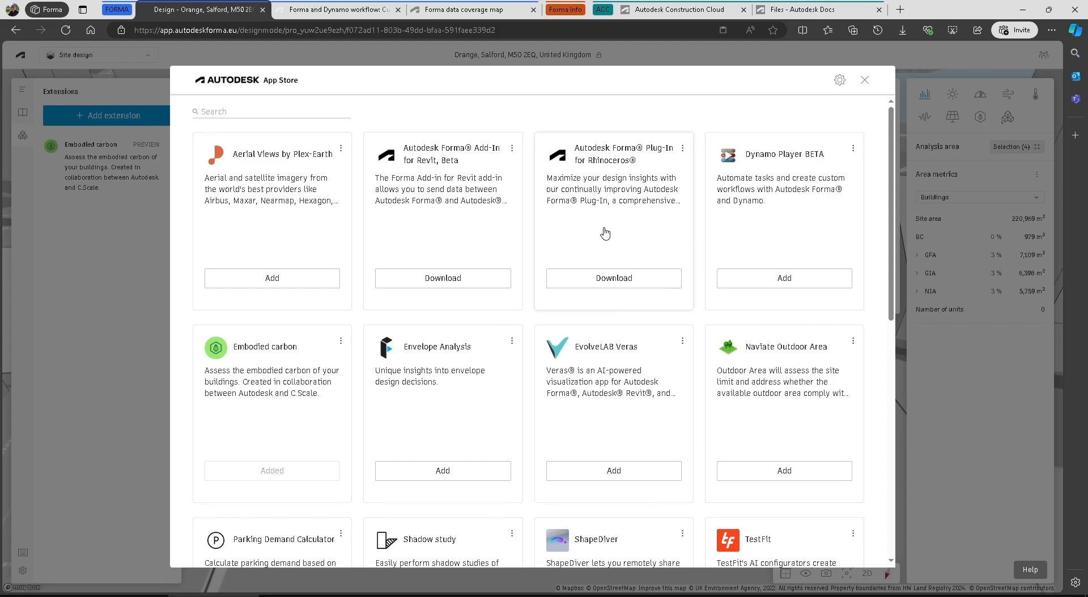
pyautogui.press('ctrl')
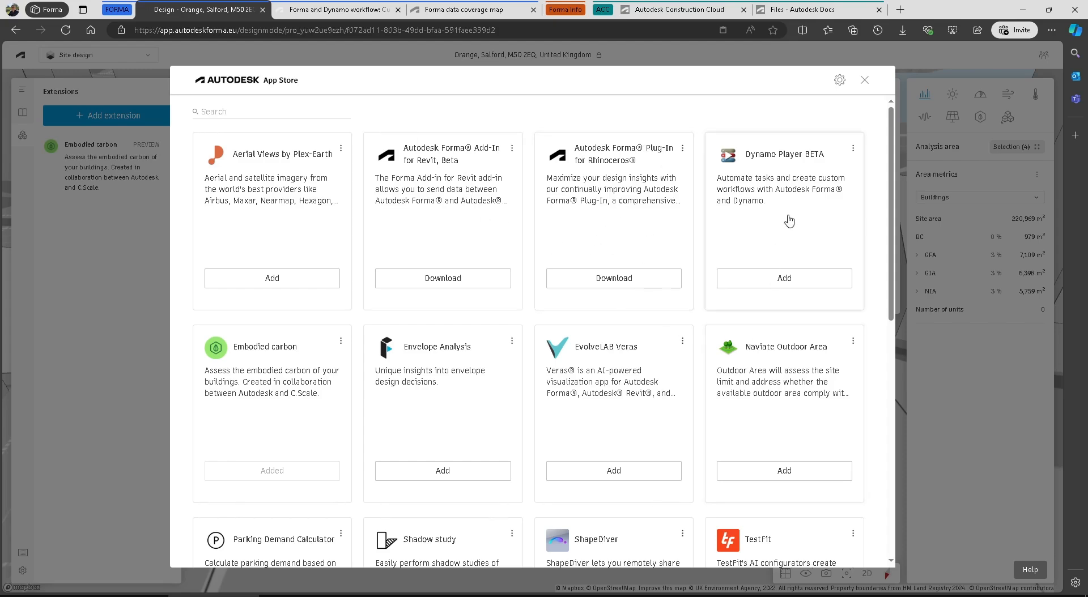
pyautogui.press('ctrl')
pyautogui.press('ctrl')
pyautogui.press('ctrl')
pyautogui.scroll(-6, 575, 343)
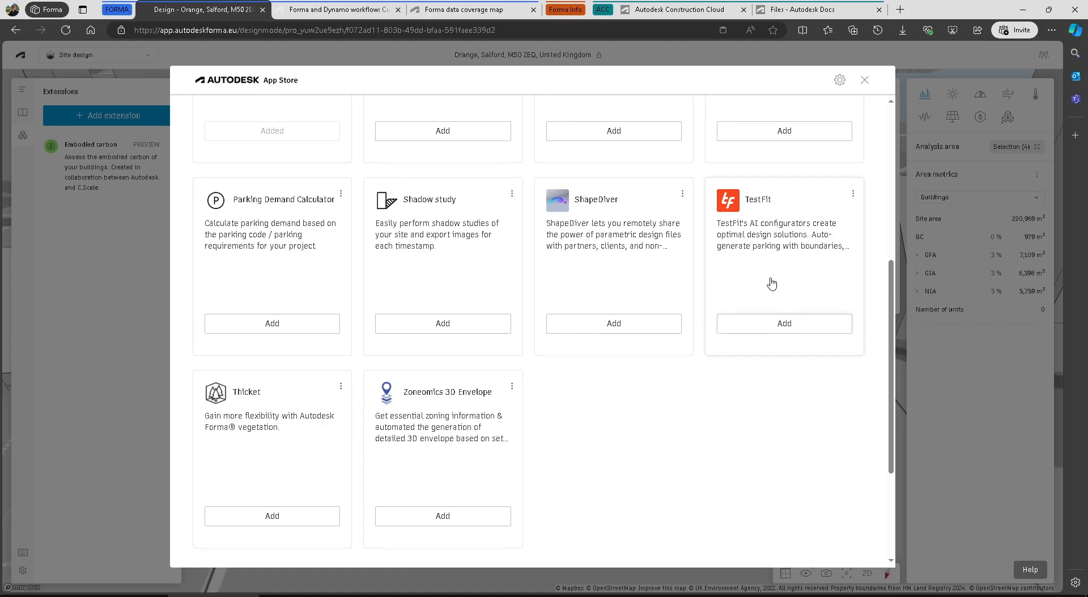
pyautogui.click(788, 326)
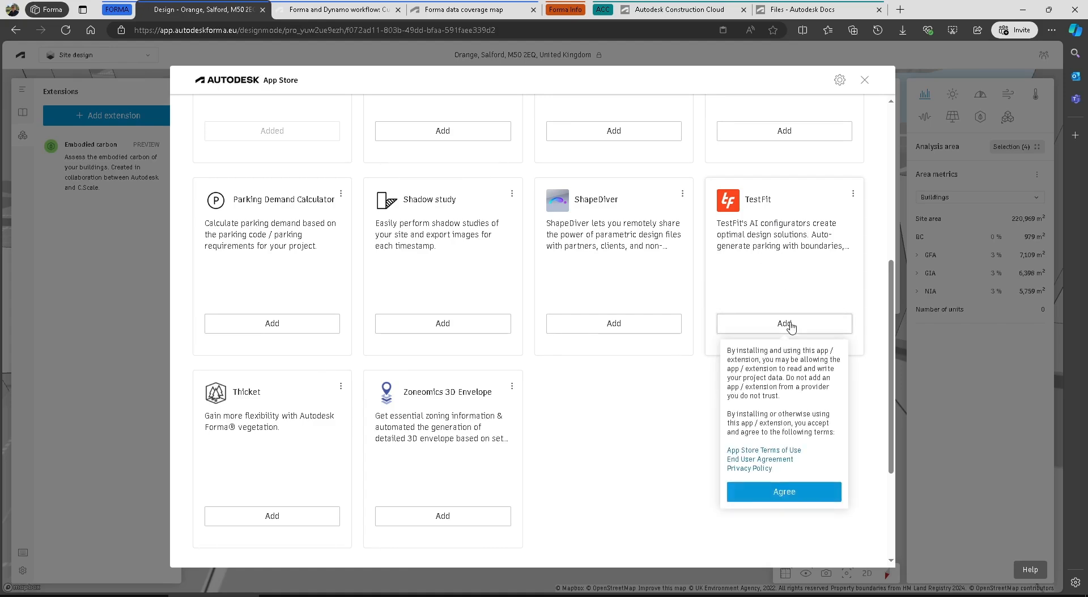
pyautogui.click(776, 497)
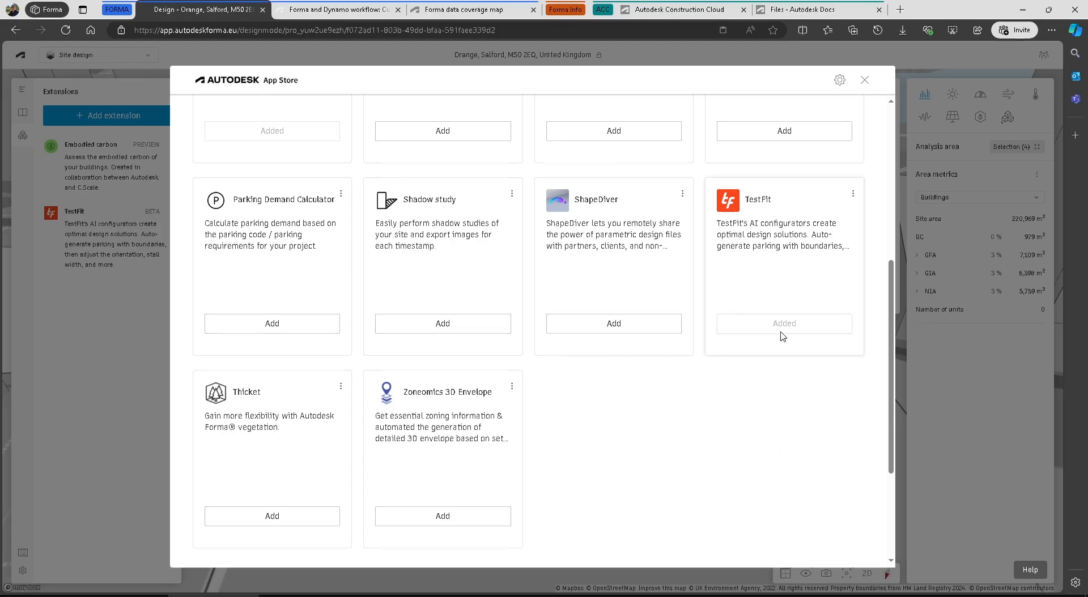
pyautogui.click(864, 80)
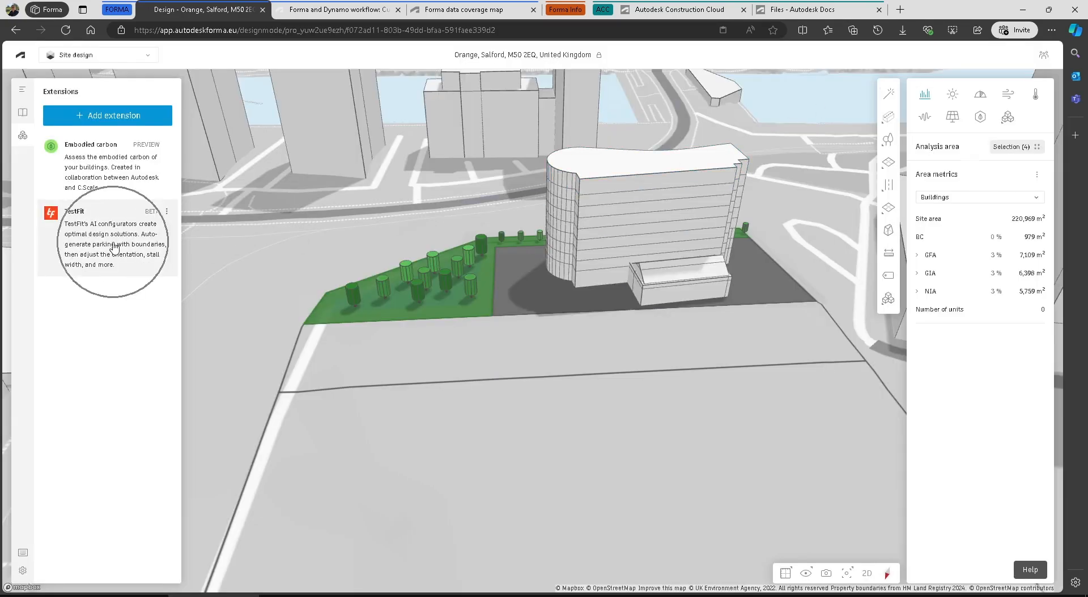
# Return to the proposals and layers view and start the TestFit Parking generator for the area in front of the hotel
pyautogui.click(24, 92)
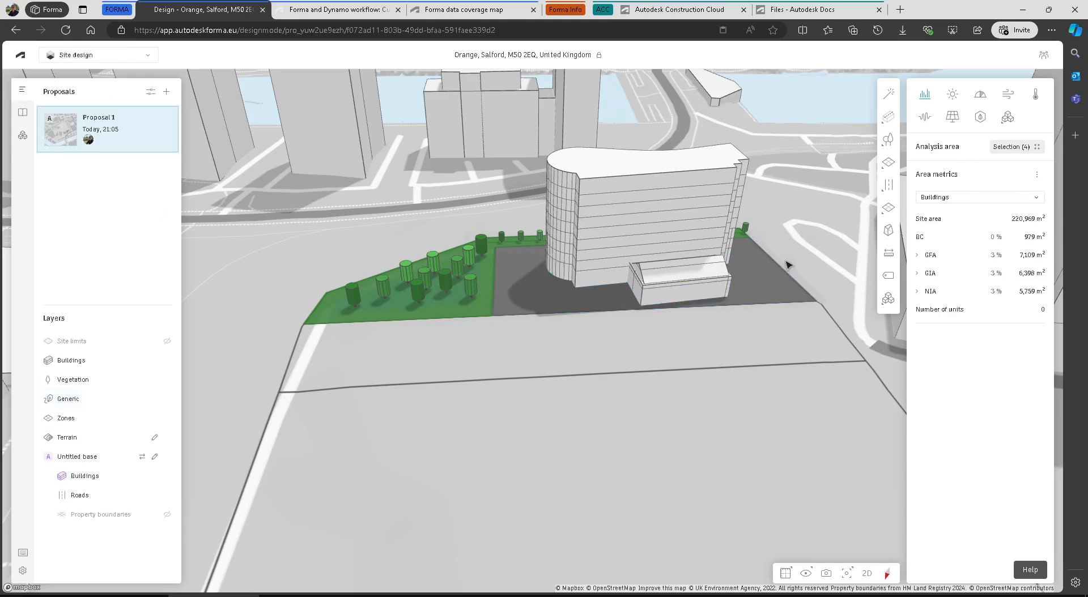
pyautogui.moveTo(882, 241)
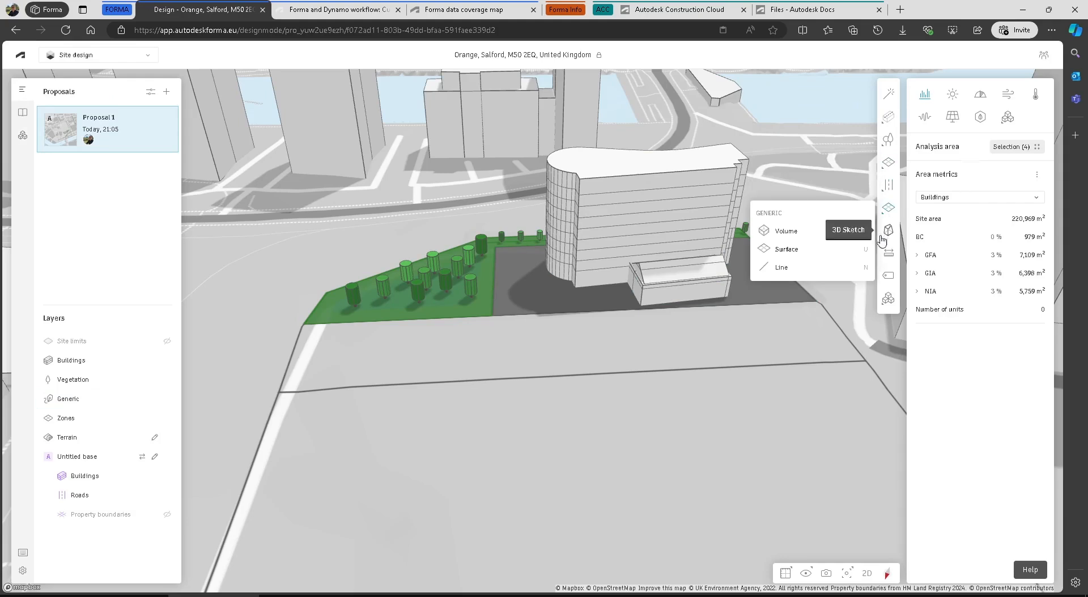
pyautogui.moveTo(888, 300)
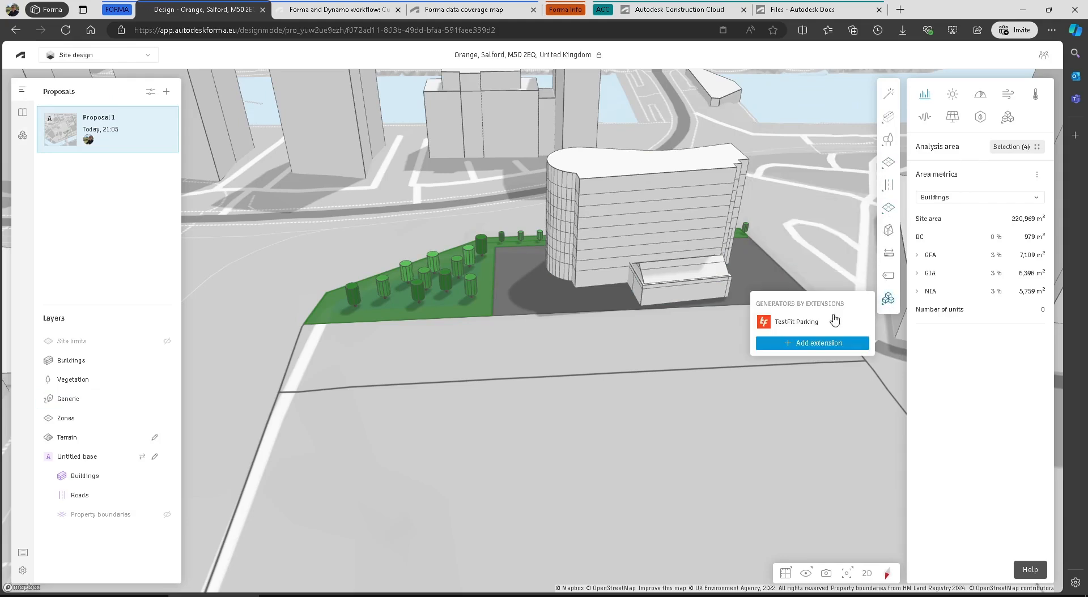
pyautogui.click(796, 321)
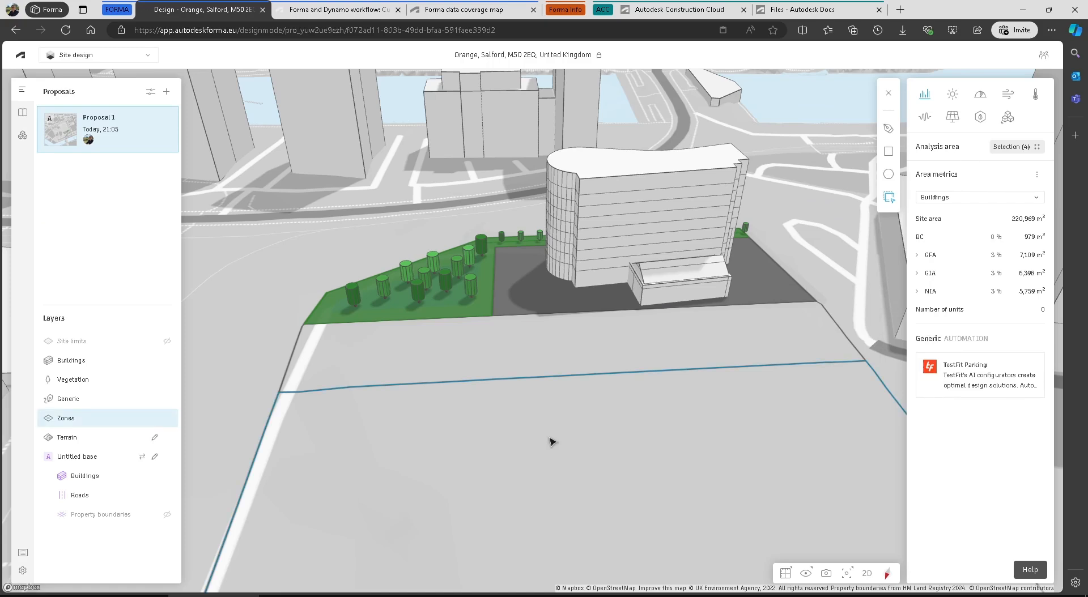
pyautogui.scroll(5, 578, 442)
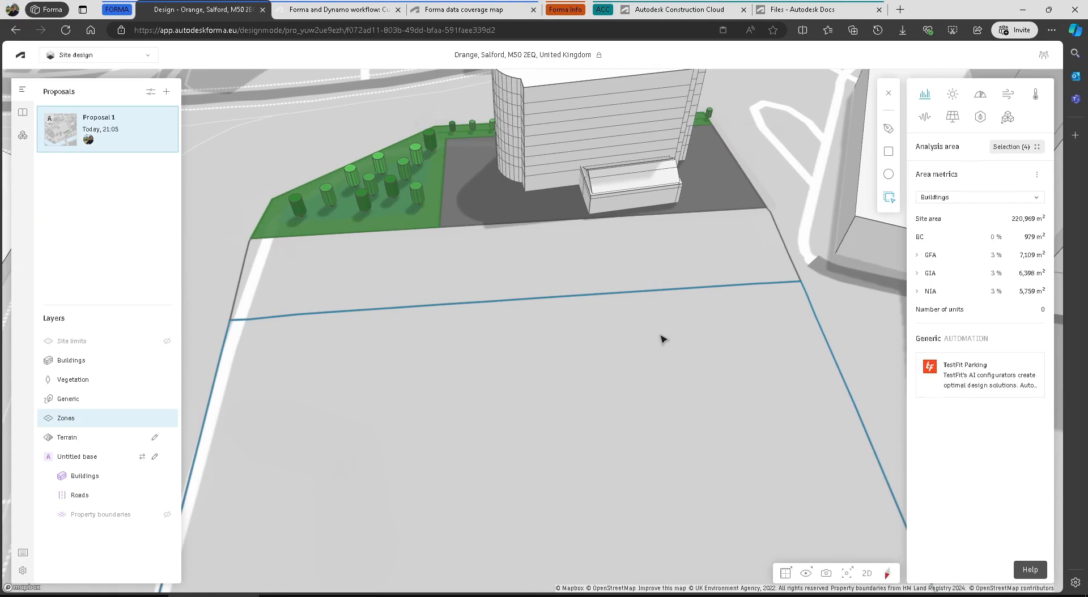
pyautogui.press('ctrl')
pyautogui.press('ctrl')
pyautogui.press('ctrl')
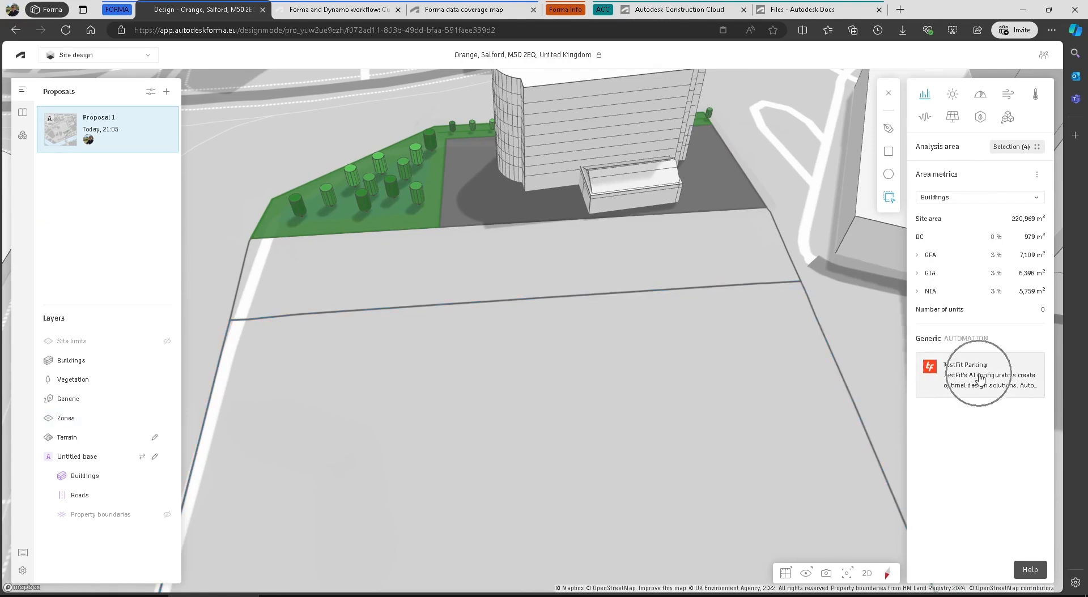
# In the TestFit Parking settings, set the stall width to 2.4 m, stall depth to 4.8 m and drive aisle width to 5 m
pyautogui.click(980, 379)
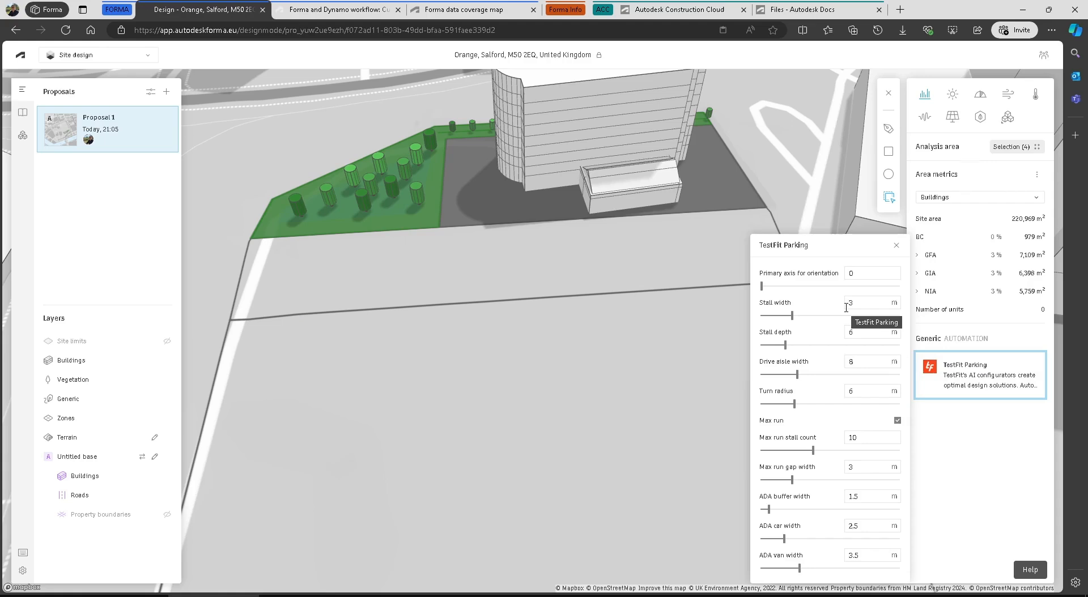
pyautogui.click(865, 306)
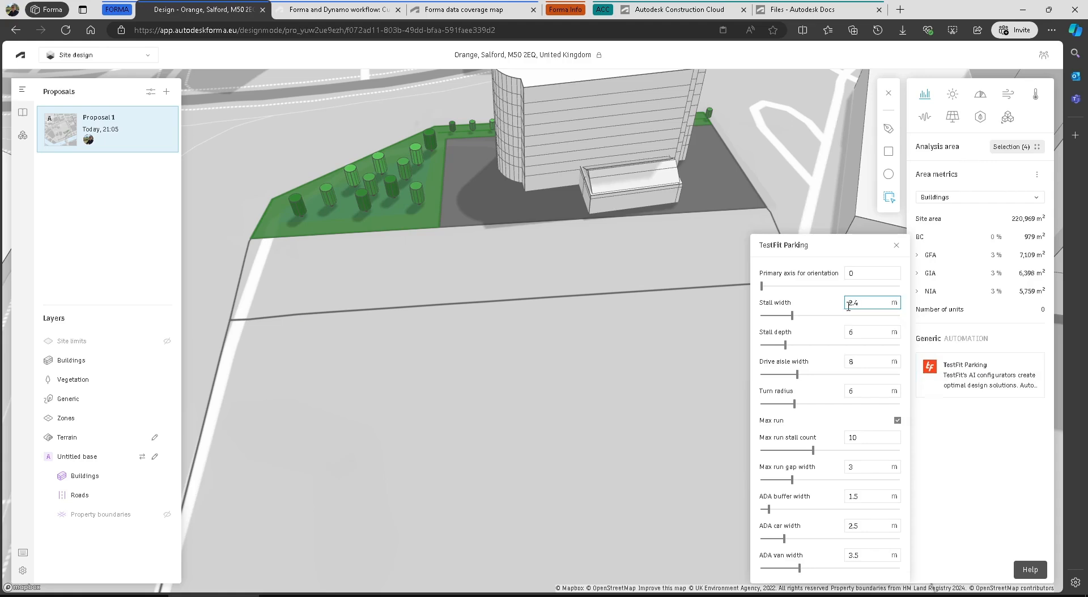
pyautogui.click(874, 330)
pyautogui.press('BackSpace')
pyautogui.write('4.8')
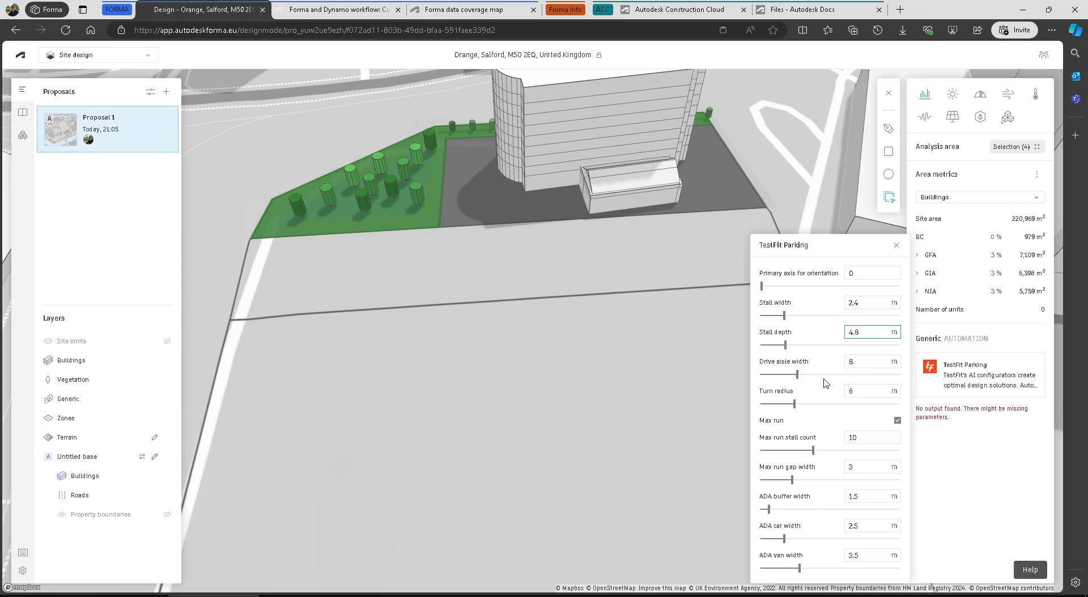
pyautogui.click(857, 361)
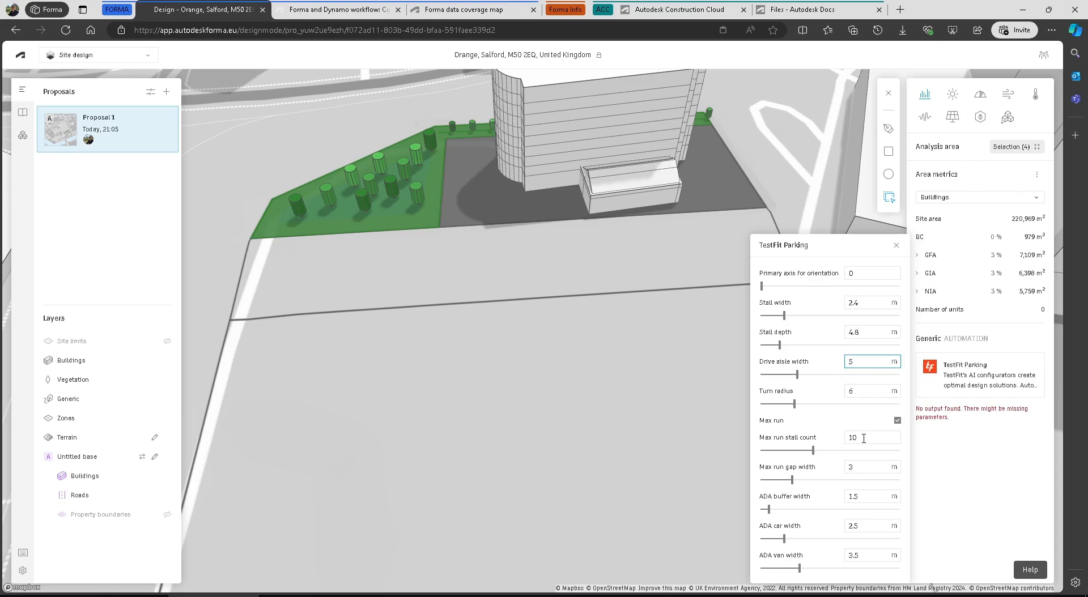
# Turn off the max run limit for the parking layout and close the TestFit Parking settings
pyautogui.click(898, 420)
pyautogui.click(861, 471)
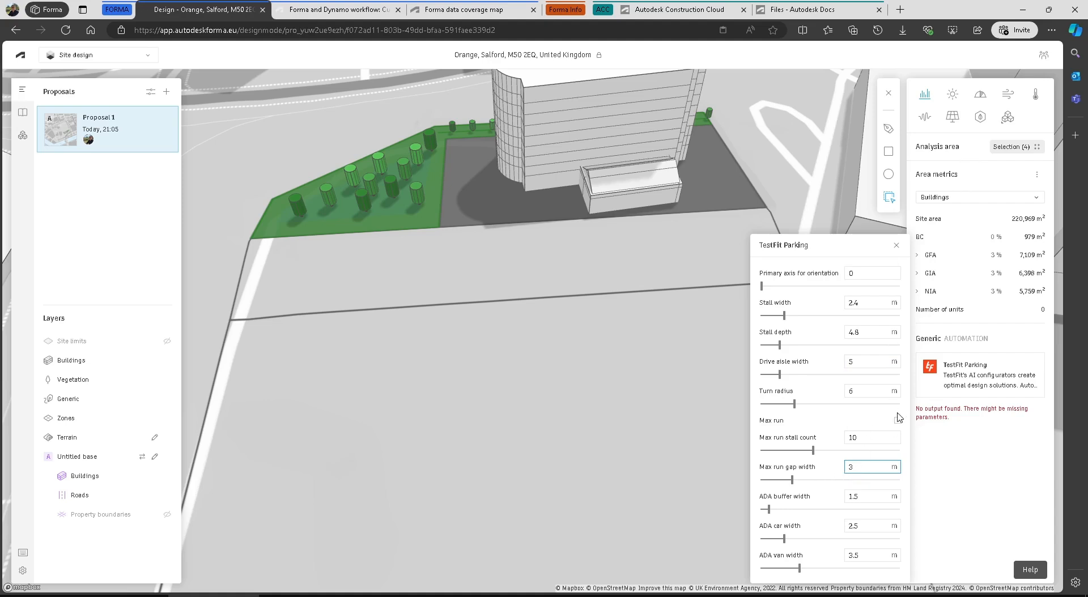
pyautogui.click(897, 246)
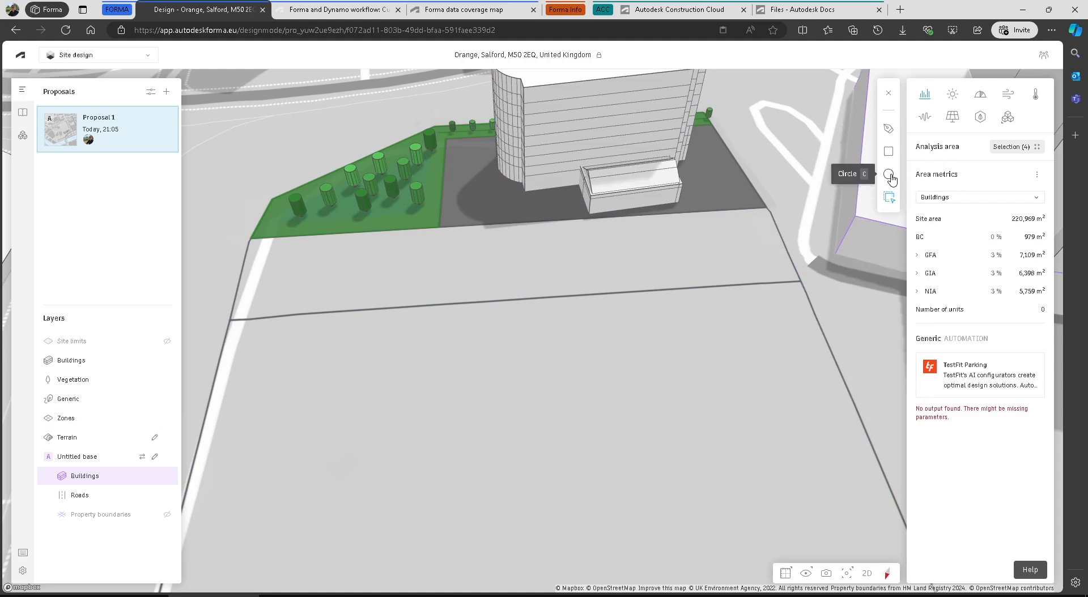
# Generate a rectangular parking area about 10 m deep along the full edge of the strip in front of the hotel and green zone
pyautogui.click(890, 176)
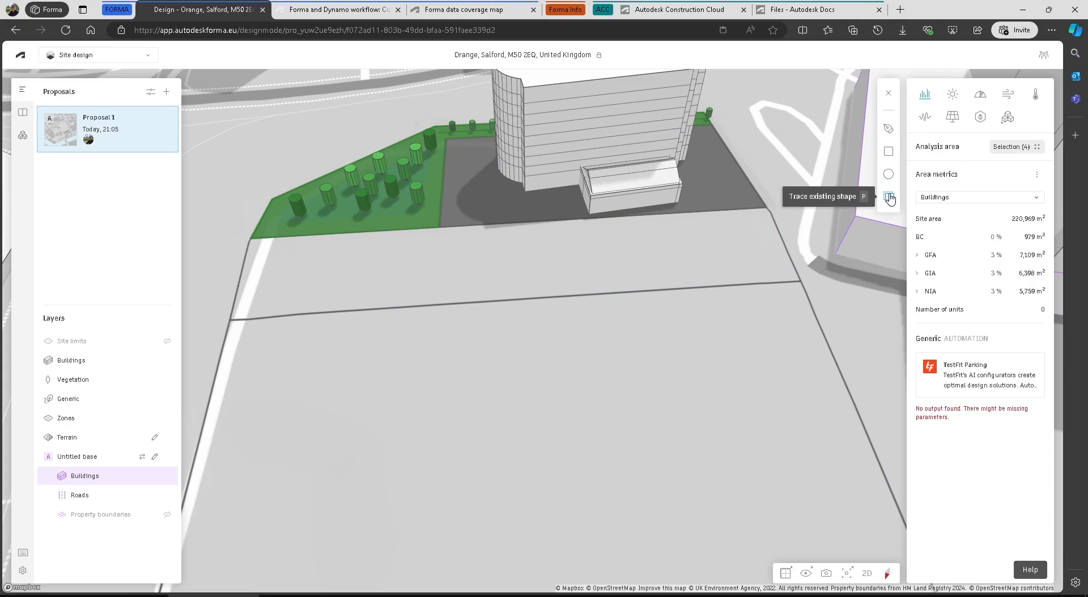
pyautogui.click(889, 196)
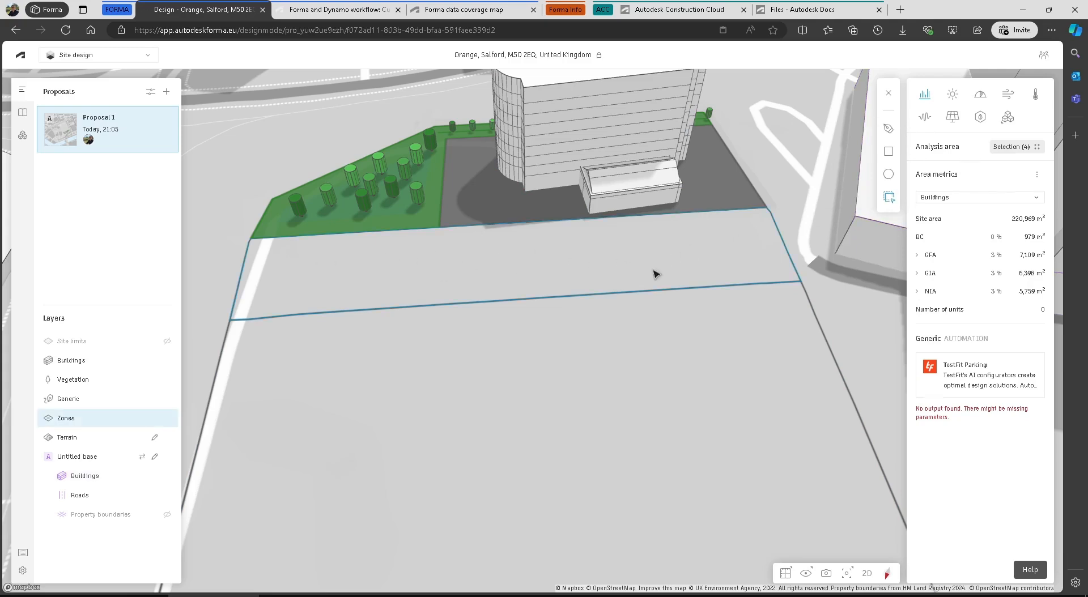
pyautogui.click(889, 152)
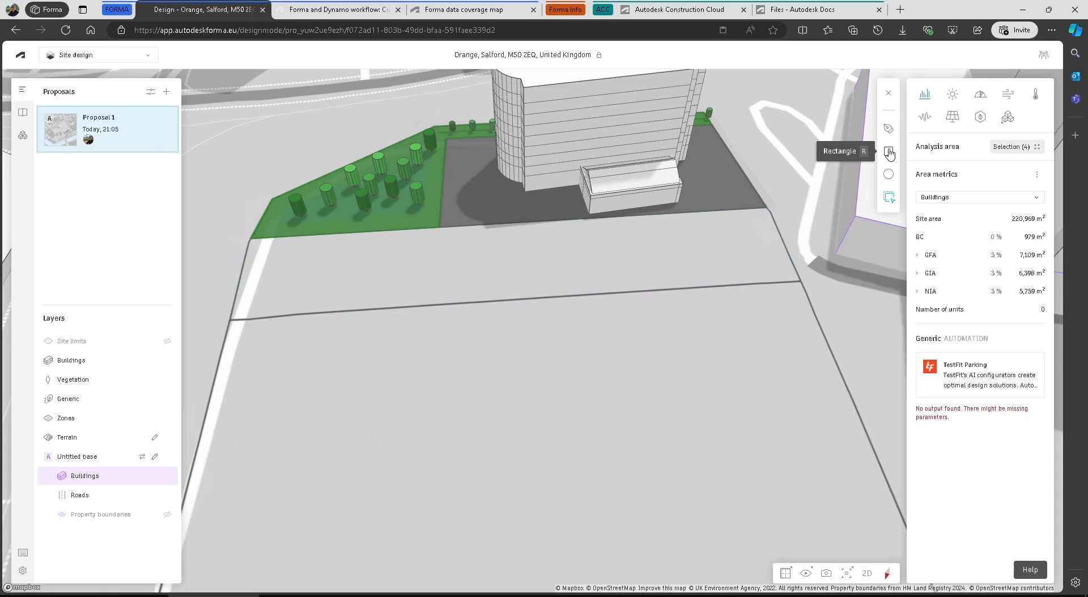
pyautogui.click(260, 243)
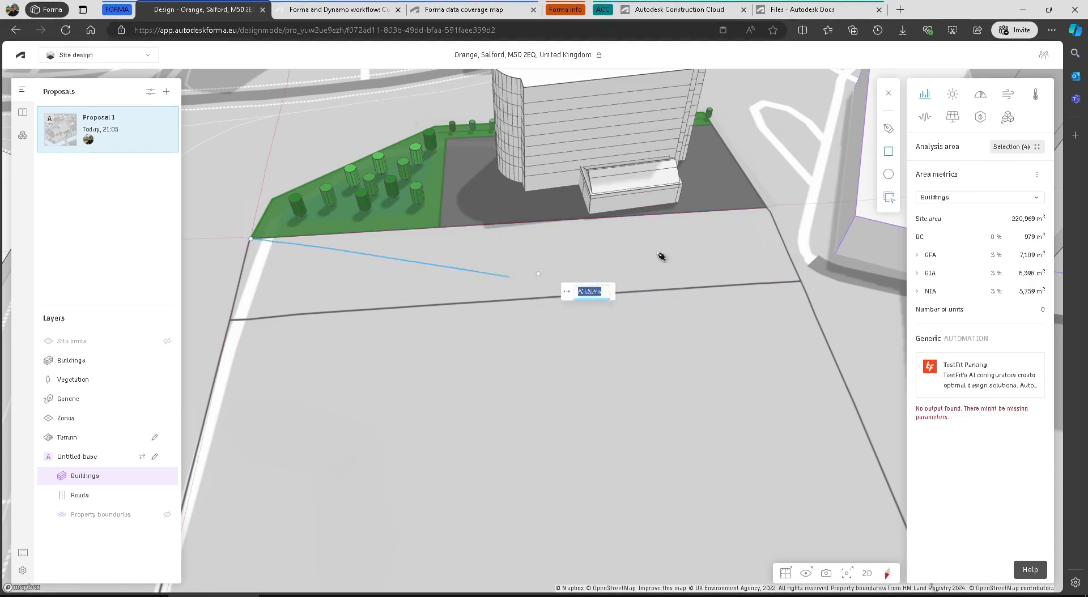
pyautogui.click(767, 209)
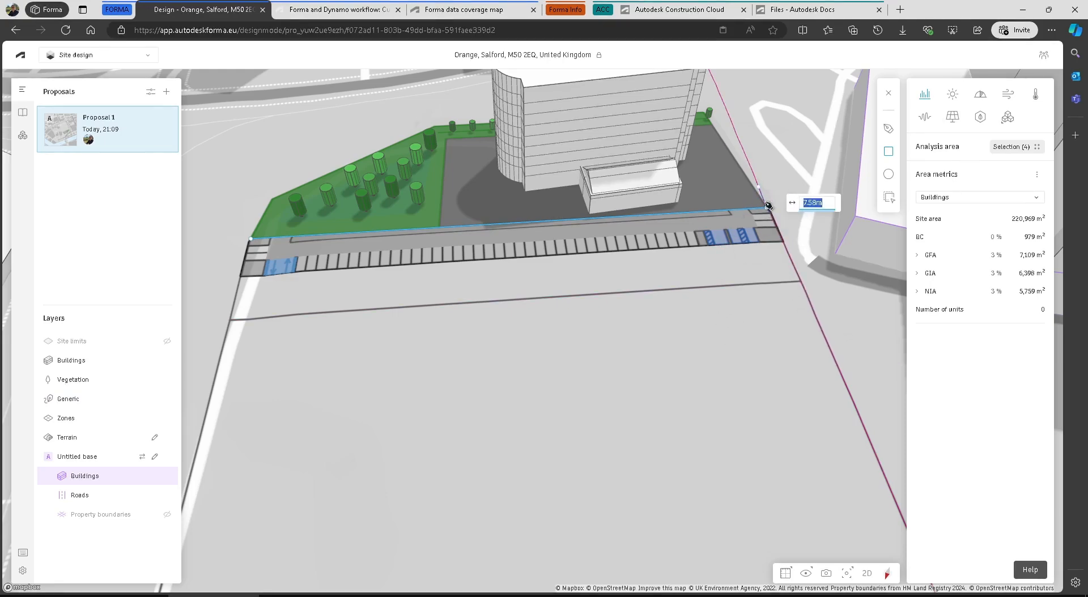
pyautogui.scroll(-2, 809, 358)
pyautogui.moveTo(792, 352); pyautogui.dragTo(683, 408, button='right')
pyautogui.moveTo(682, 408); pyautogui.dragTo(650, 259, button='middle')
pyautogui.scroll(2, 649, 259)
pyautogui.scroll(-3, 704, 296)
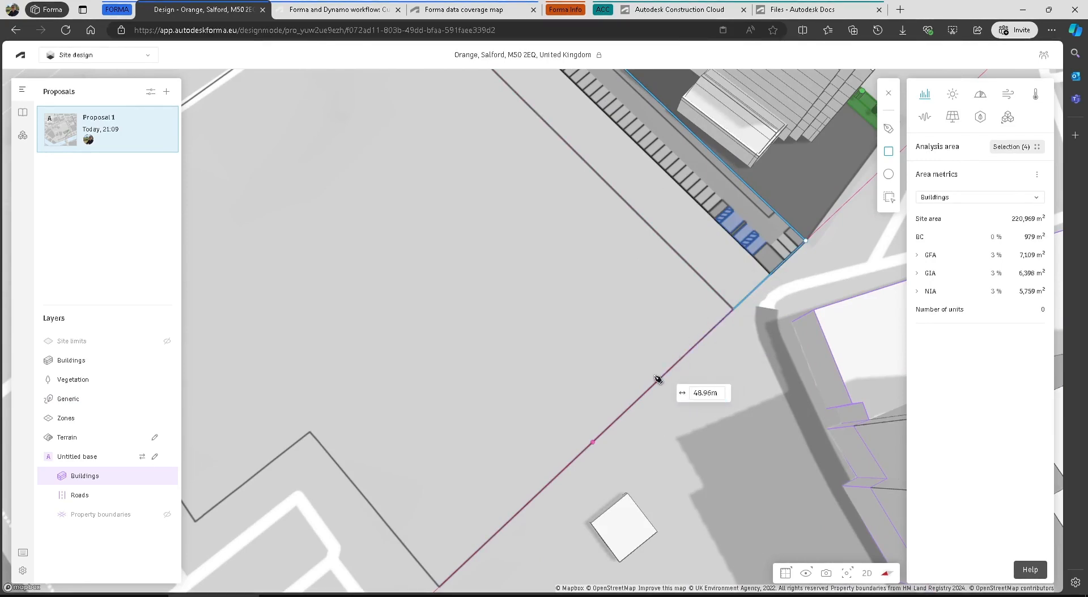
pyautogui.moveTo(655, 379); pyautogui.dragTo(685, 308, button='right')
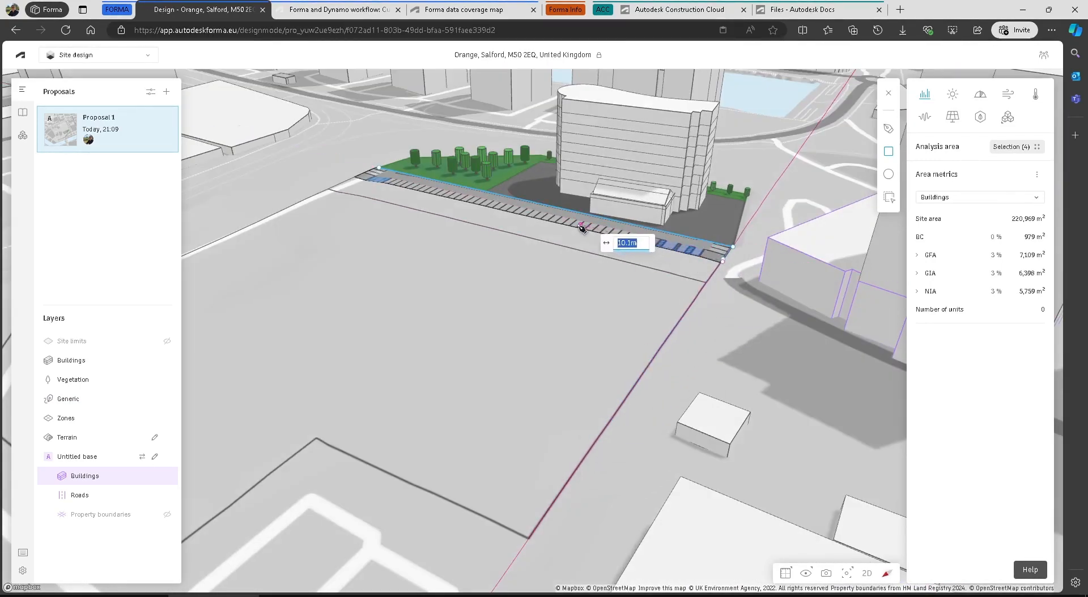
pyautogui.click(678, 334)
# Edit the parking area's outline and move its outer corner on the hotel side further out along the site boundary
pyautogui.scroll(5, 575, 269)
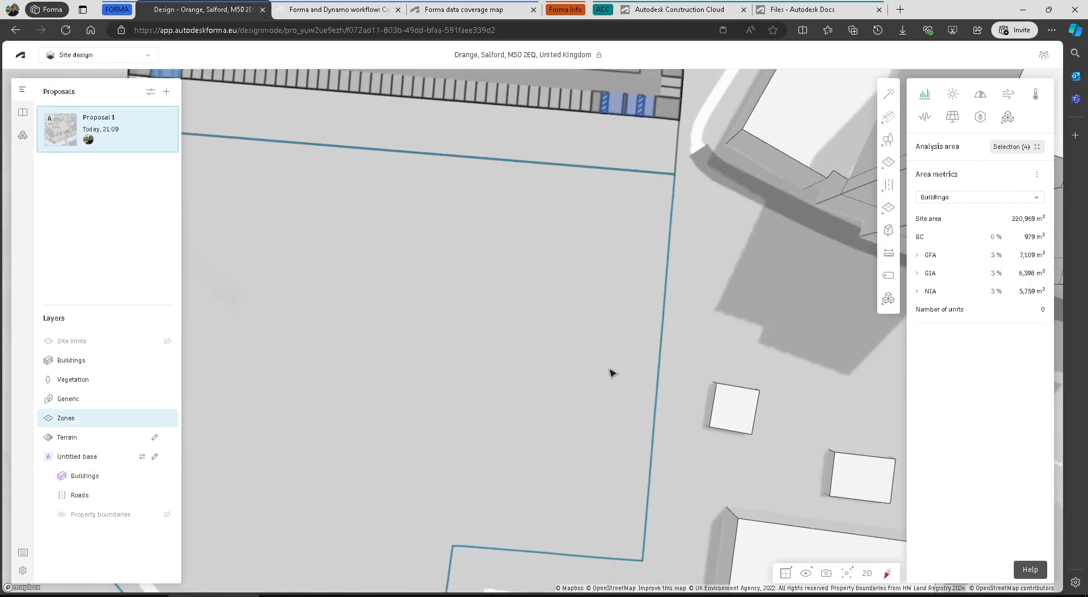
pyautogui.moveTo(557, 281); pyautogui.dragTo(590, 342, button='right')
pyautogui.click(517, 214)
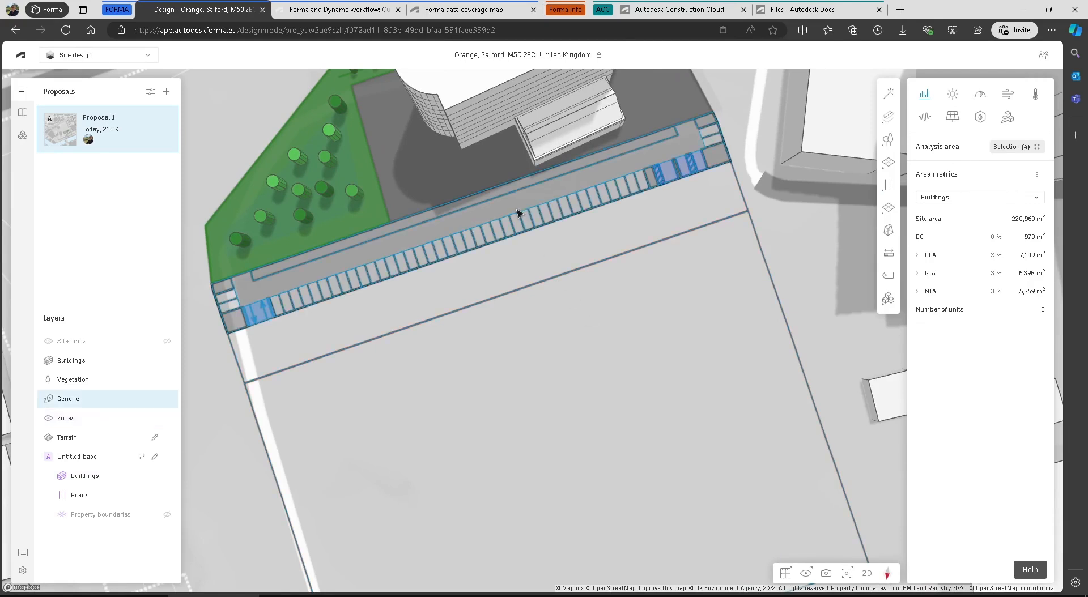
pyautogui.doubleClick(517, 214)
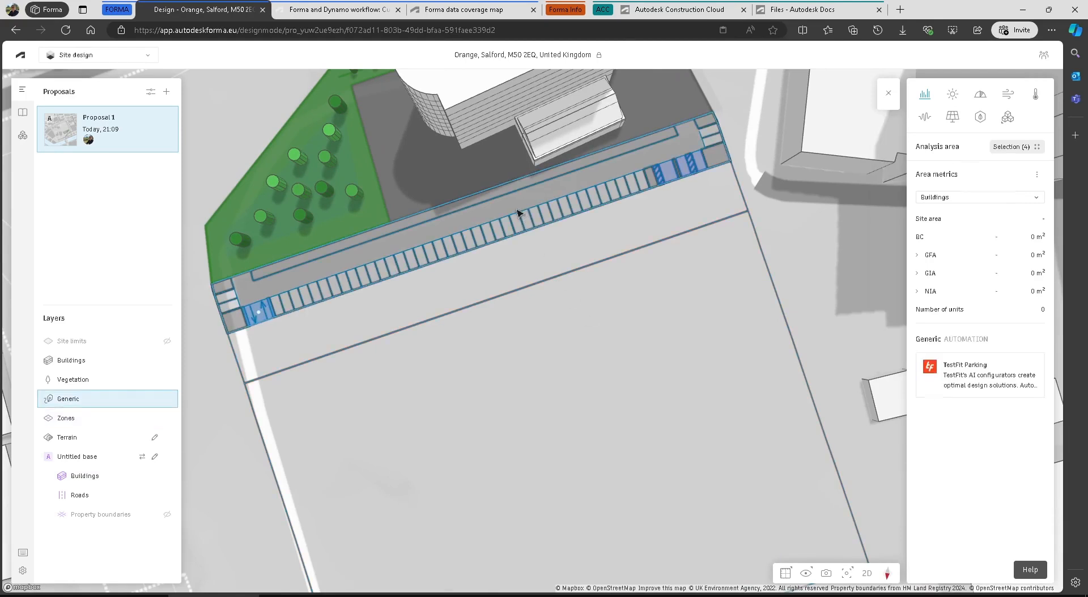
pyautogui.click(731, 163)
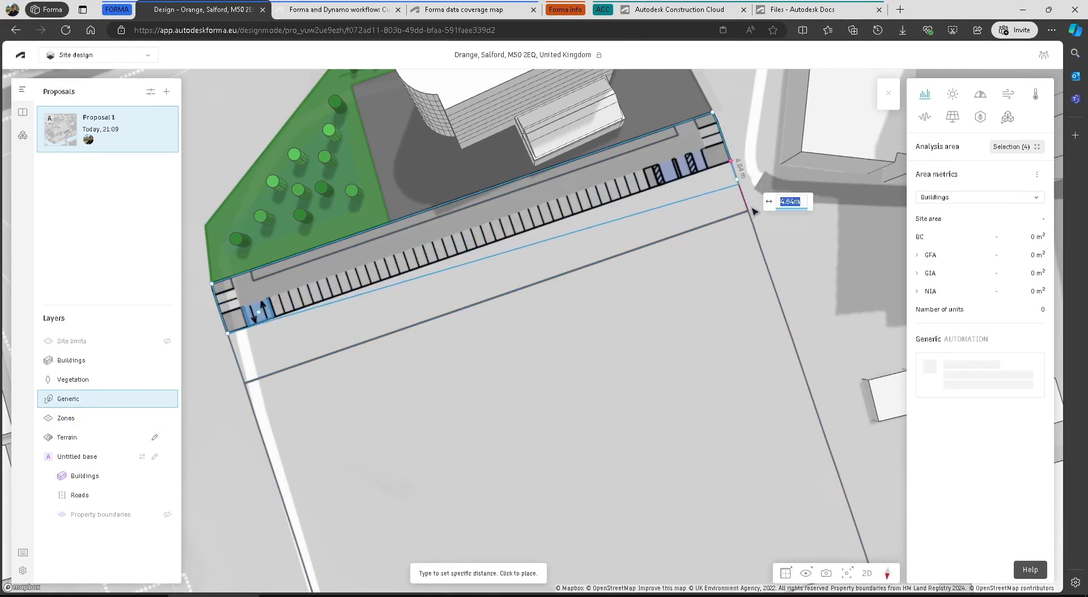
pyautogui.click(778, 274)
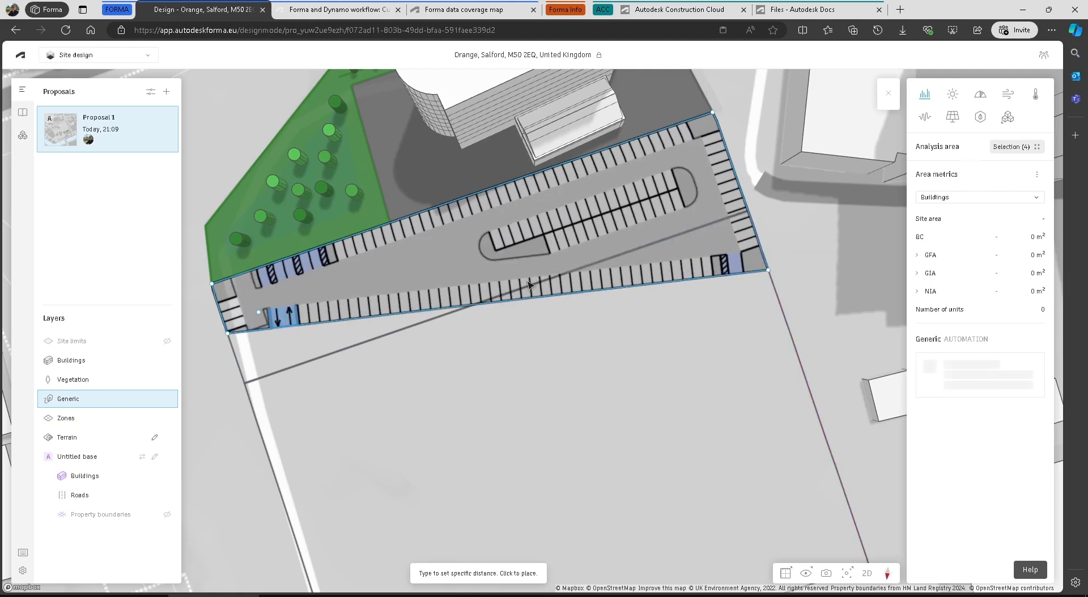
# Move the parking lot's outer corner at the green-space end out about 25 m along the boundary and pull its outer edge in about 1.3 m
pyautogui.click(229, 336)
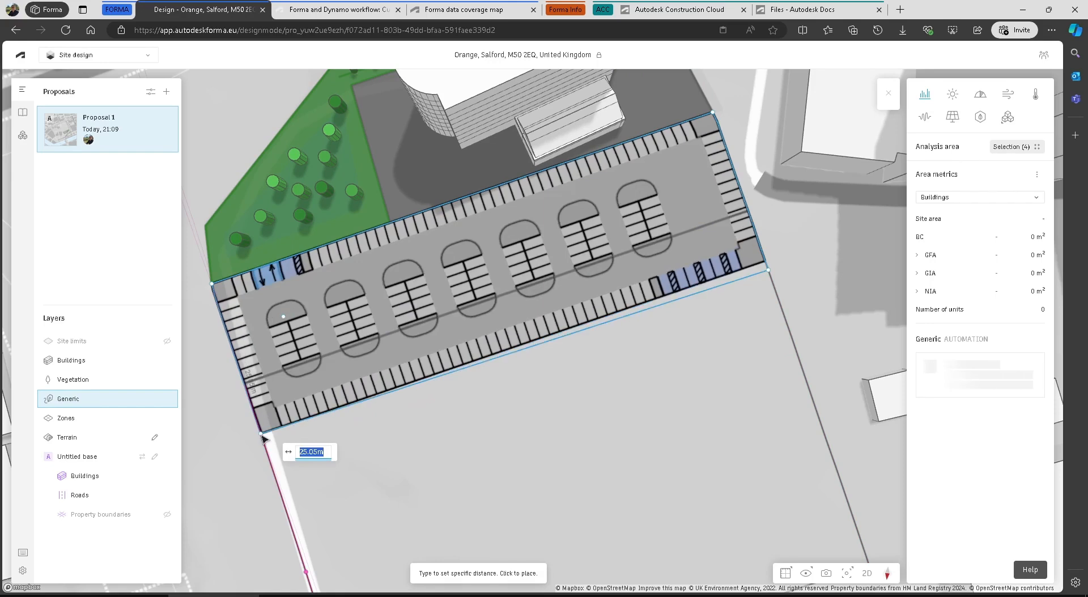
pyautogui.click(262, 438)
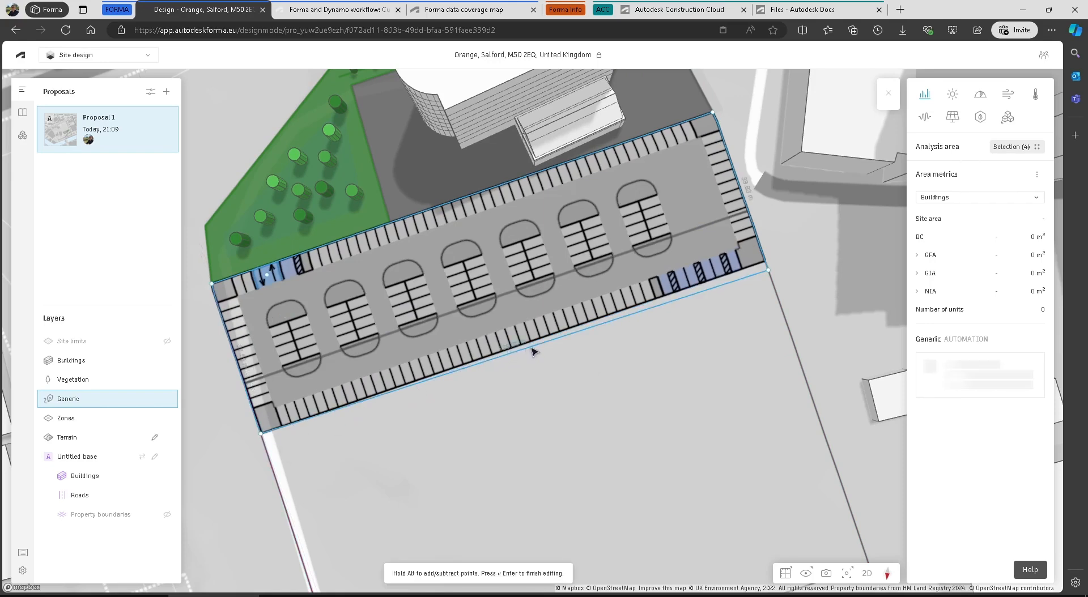
pyautogui.click(533, 352)
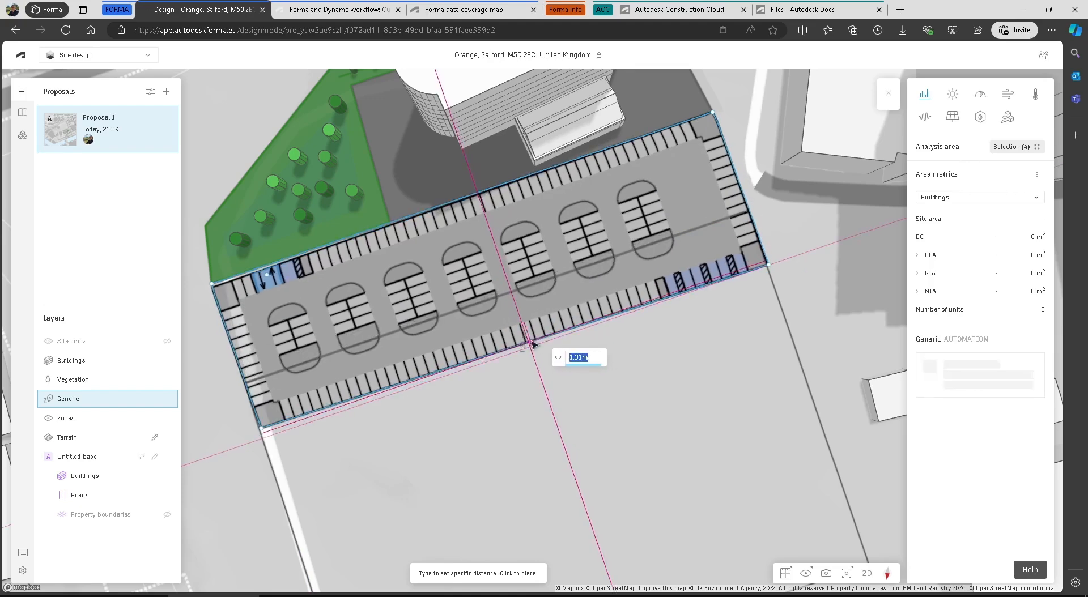
pyautogui.click(533, 345)
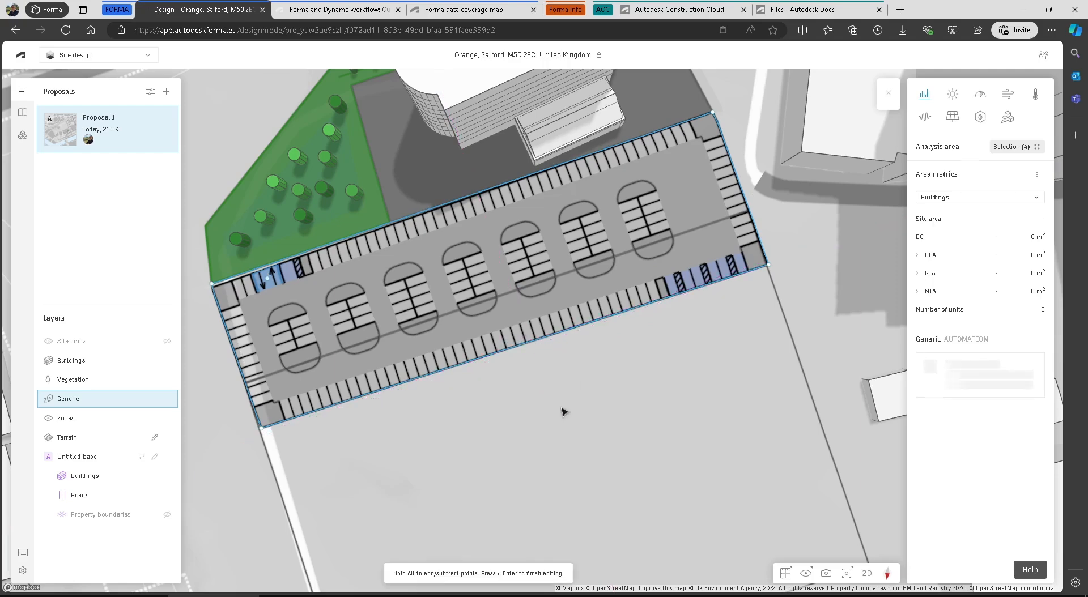
# Move the parking entrance from the edge beside the green space to the lot's short end near the outer corner, and finish editing
pyautogui.moveTo(561, 408); pyautogui.dragTo(643, 342, button='right')
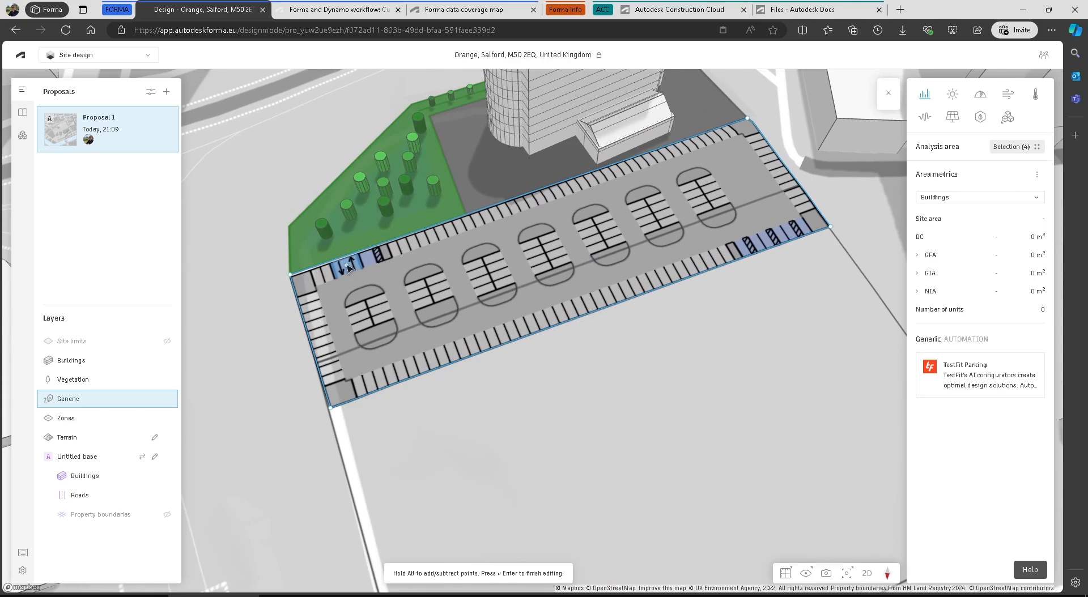
pyautogui.moveTo(347, 267); pyautogui.dragTo(350, 379)
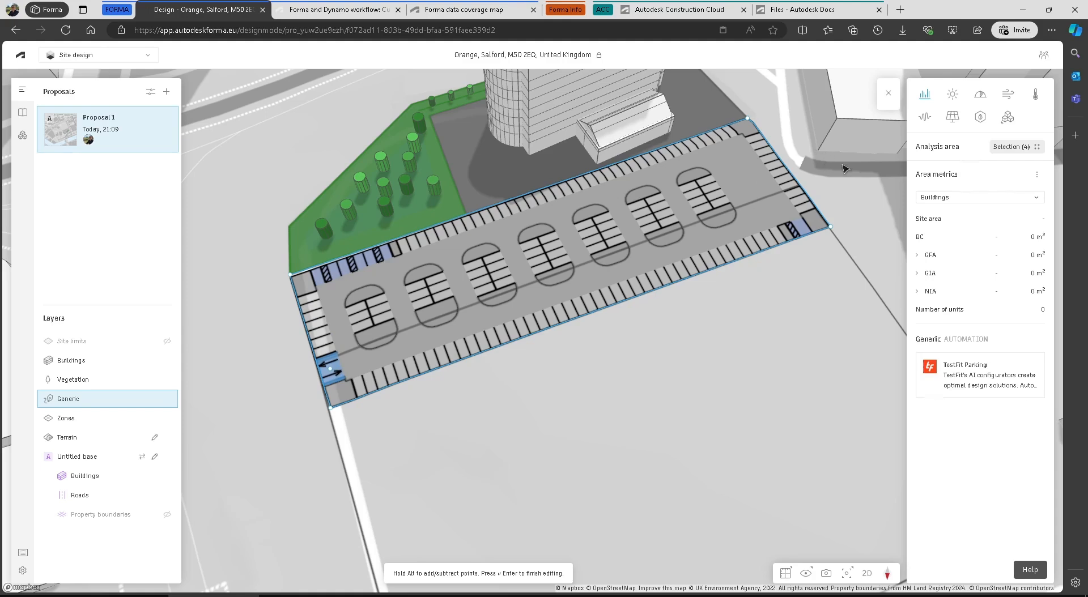
pyautogui.click(890, 99)
# Examine the parking lot, the new buildings and the surrounding roads from several angles
pyautogui.moveTo(390, 337)
pyautogui.mouseDown(button='right')
pyautogui.moveTo(401, 382)
pyautogui.moveTo(583, 366)
pyautogui.moveTo(599, 321)
pyautogui.mouseUp(button='right')
pyautogui.moveTo(534, 336); pyautogui.dragTo(702, 217)
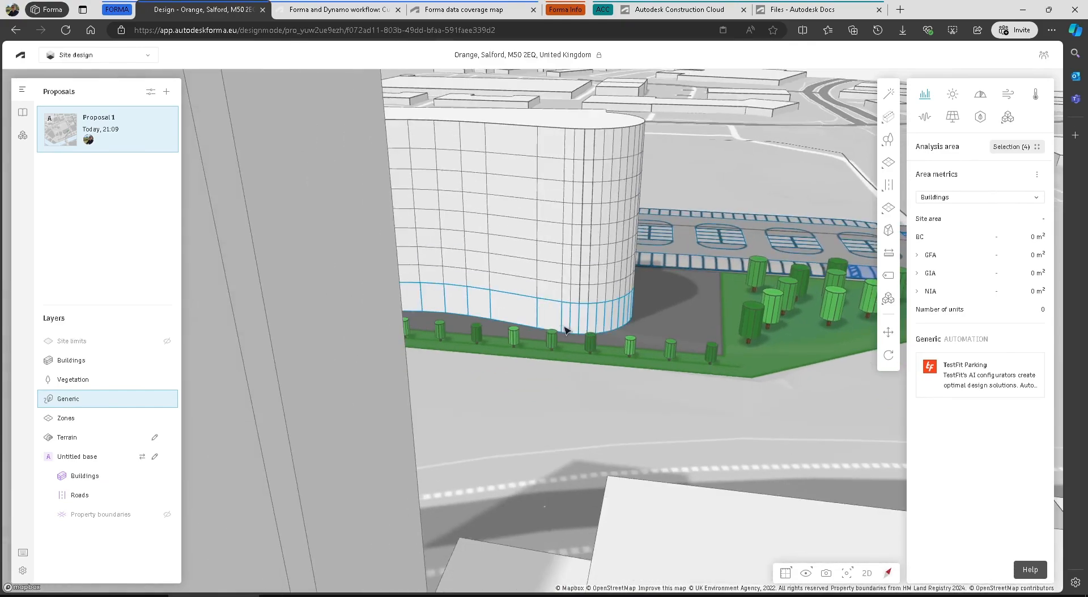
pyautogui.moveTo(567, 330); pyautogui.dragTo(625, 347, button='right')
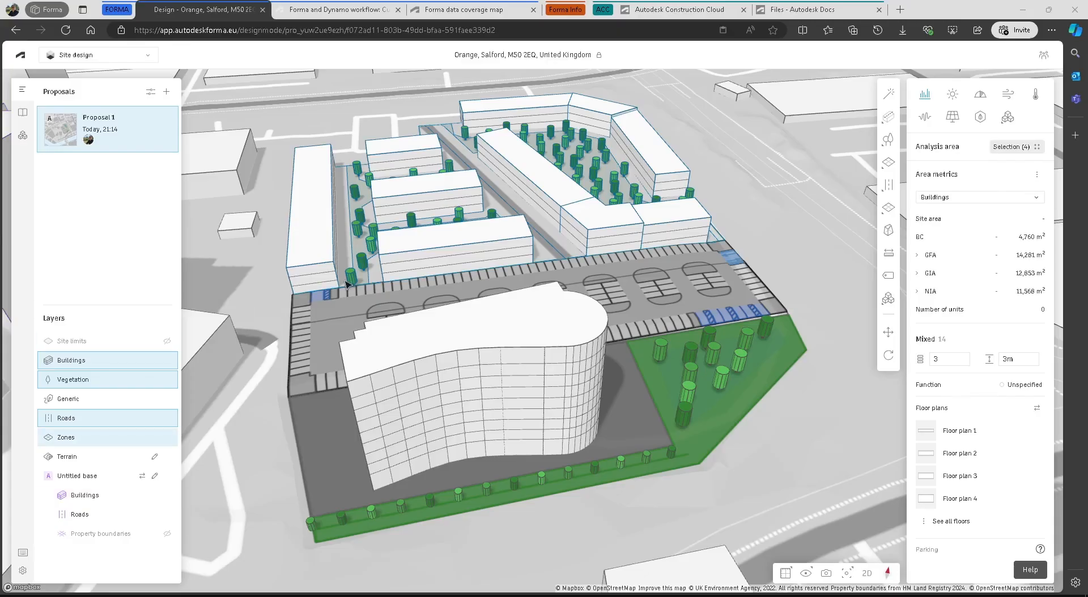
pyautogui.scroll(-5, 347, 283)
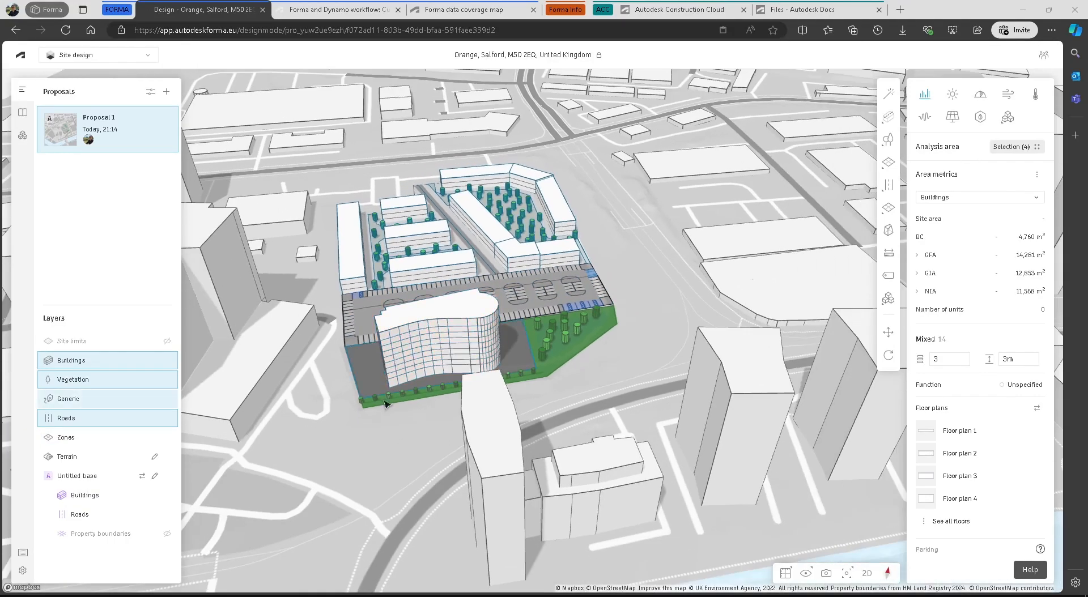
pyautogui.moveTo(387, 404); pyautogui.dragTo(379, 462, button='right')
pyautogui.scroll(-4, 495, 425)
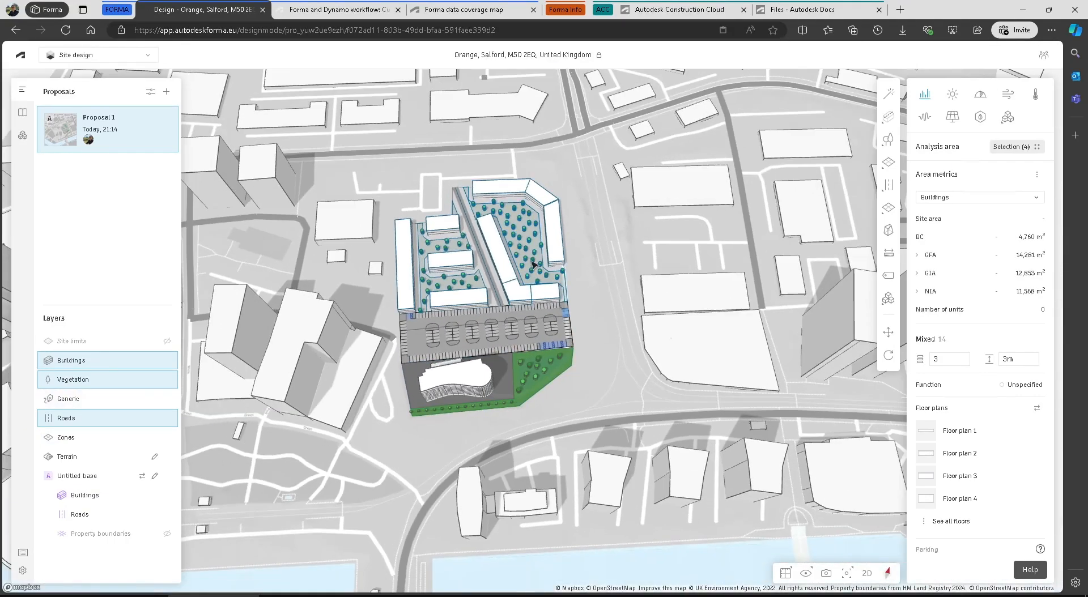
pyautogui.moveTo(540, 261); pyautogui.dragTo(550, 296, button='right')
pyautogui.moveTo(587, 252); pyautogui.dragTo(678, 421, button='middle')
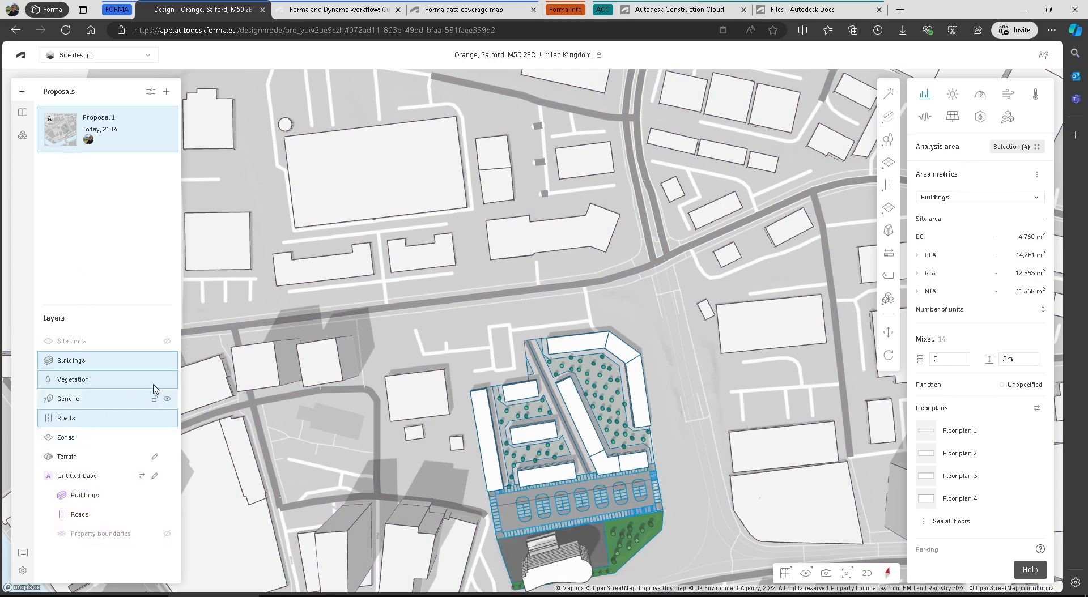
# Open the untitled base for editing and set the width of the main road running past the apartment blocks to 12 m
pyautogui.click(526, 294)
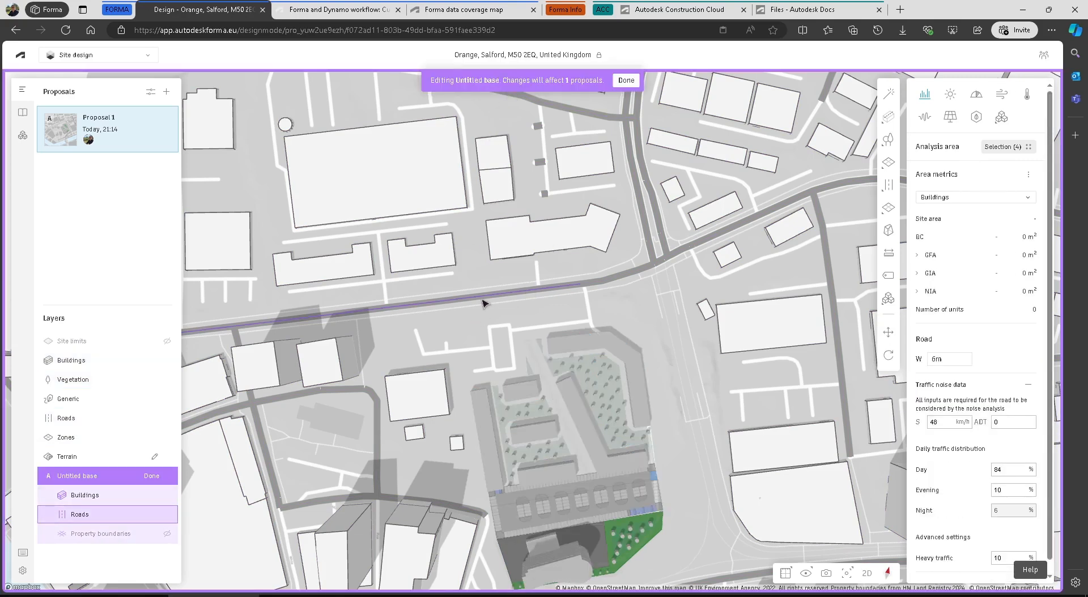
pyautogui.click(955, 424)
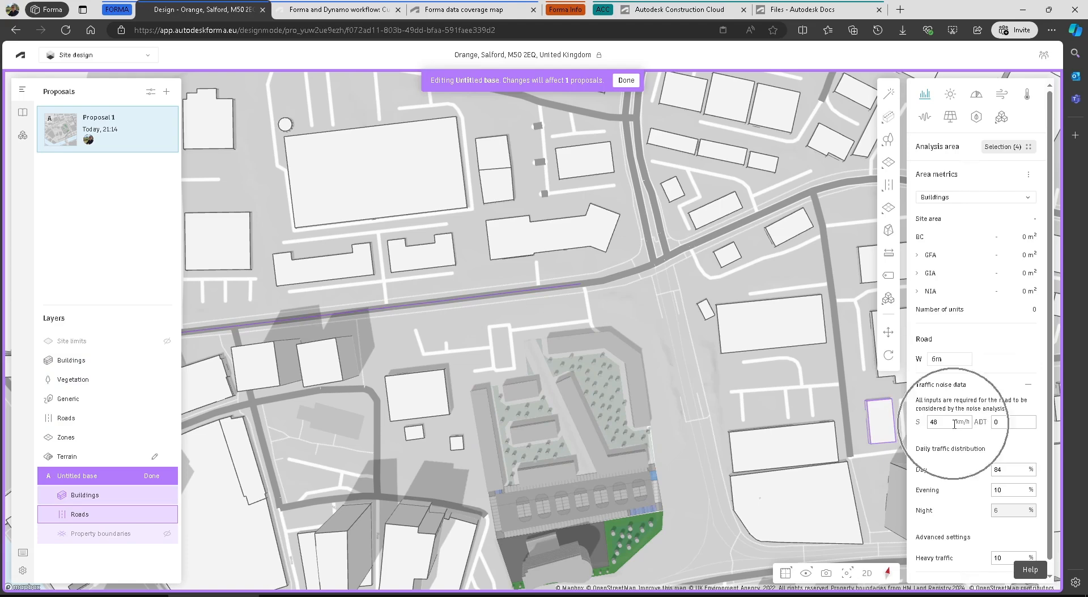
pyautogui.click(1012, 425)
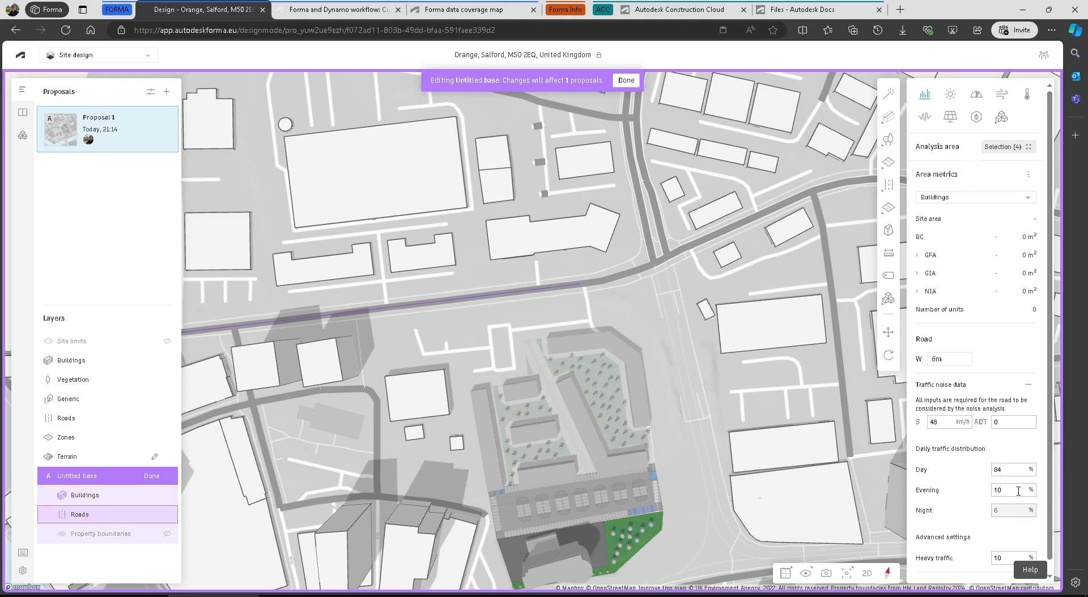
pyautogui.click(1004, 465)
pyautogui.scroll(-1, 1004, 467)
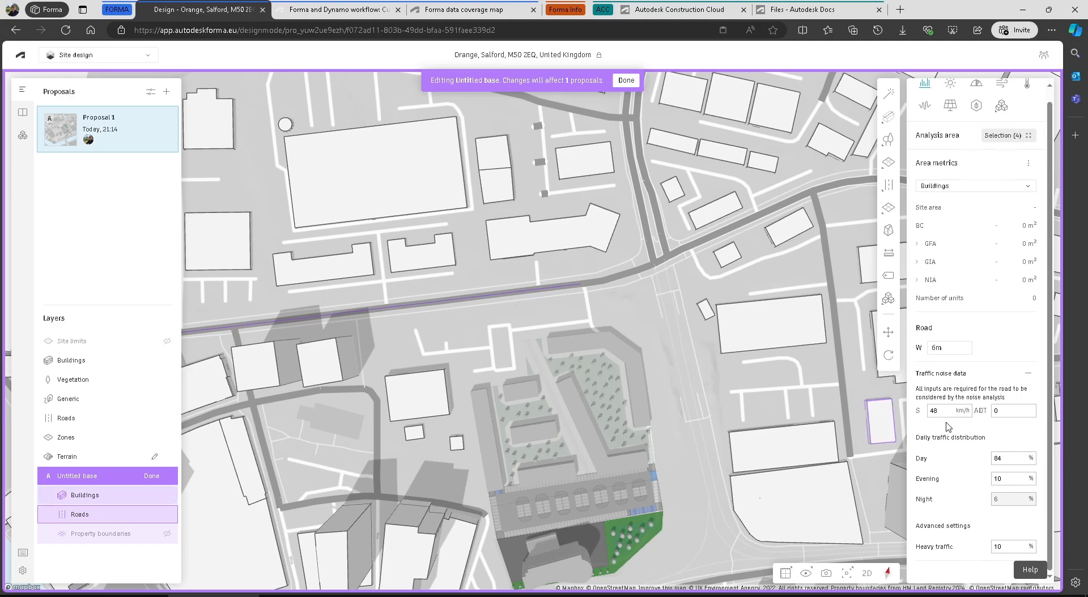
pyautogui.click(879, 419)
pyautogui.click(948, 348)
pyautogui.write('12')
pyautogui.press('Return')
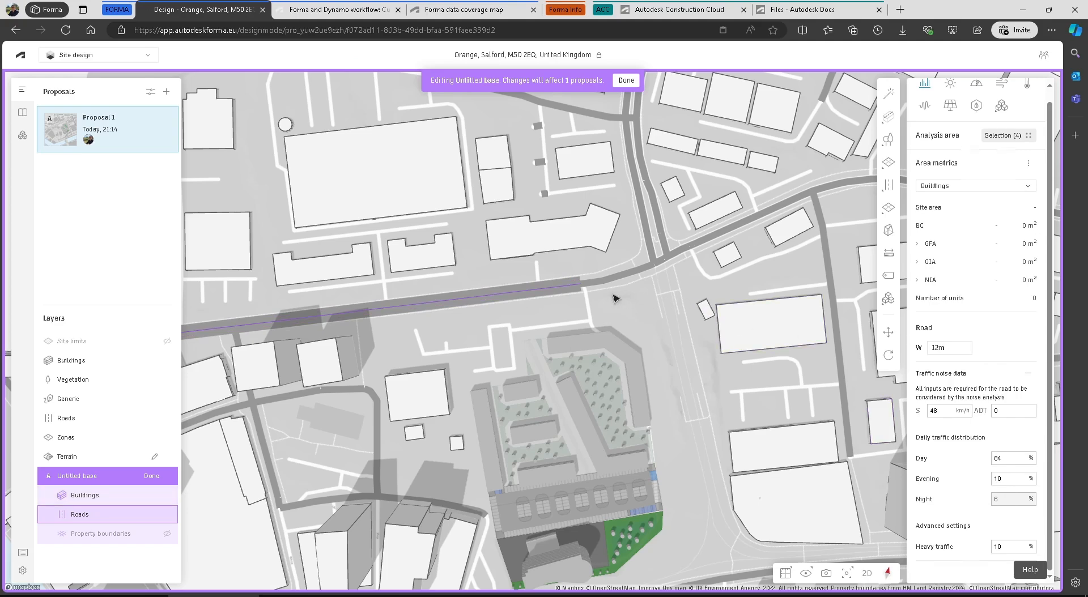
# Select the main road's adjoining segments through the junction and beyond, and set their width to 12 m
pyautogui.click(595, 287)
pyautogui.moveTo(615, 279); pyautogui.dragTo(692, 250)
pyautogui.keyDown('shift'); pyautogui.click(701, 242); pyautogui.keyUp('shift')
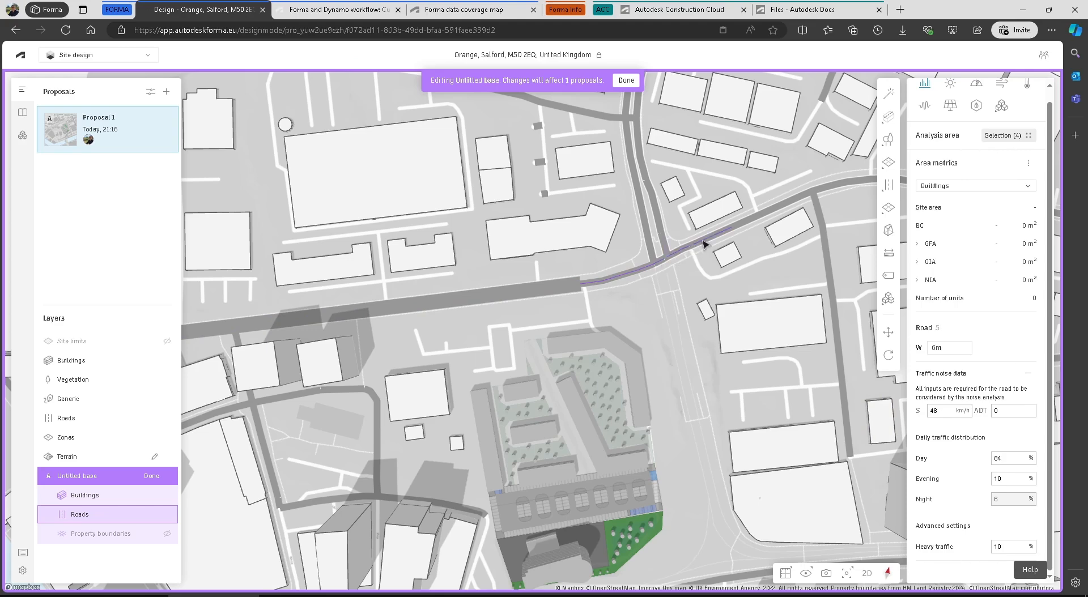
pyautogui.keyDown('shift'); pyautogui.click(739, 229); pyautogui.keyUp('shift')
pyautogui.scroll(5, 697, 249)
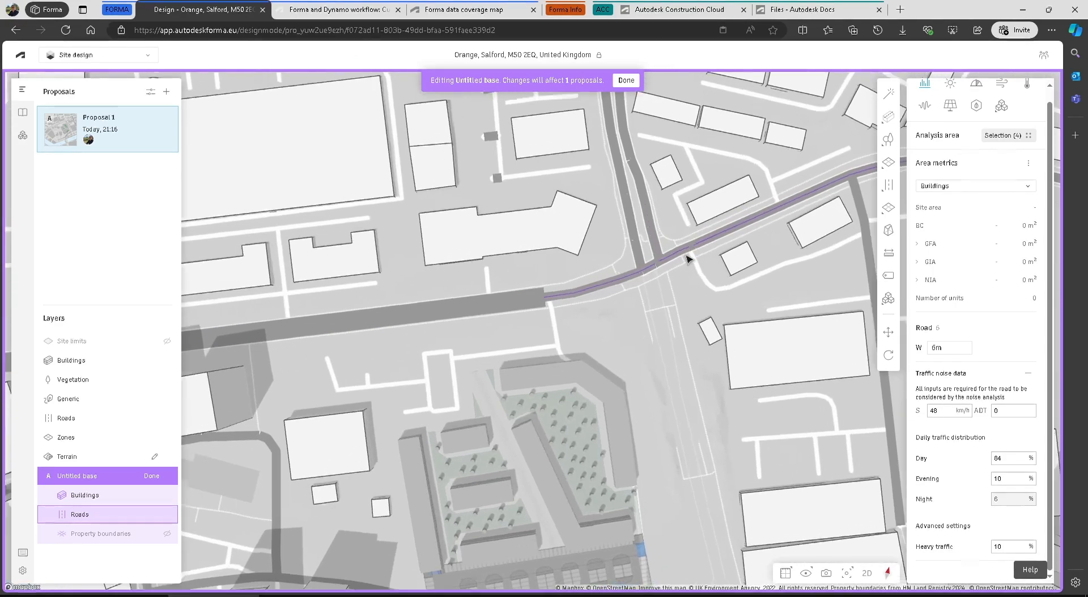
pyautogui.scroll(3, 688, 258)
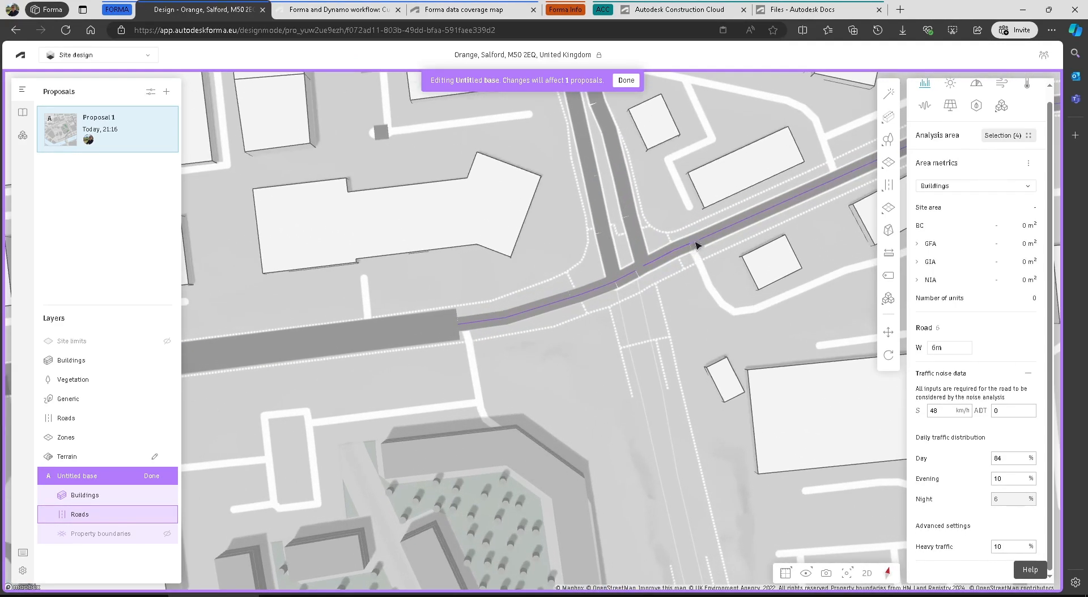
pyautogui.keyDown('shift'); pyautogui.click(642, 272); pyautogui.keyUp('shift')
pyautogui.keyDown('shift'); pyautogui.click(642, 272); pyautogui.keyUp('shift')
pyautogui.keyDown('shift'); pyautogui.click(639, 252); pyautogui.keyUp('shift')
pyautogui.doubleClick(950, 348)
pyautogui.write('12')
pyautogui.press('Return')
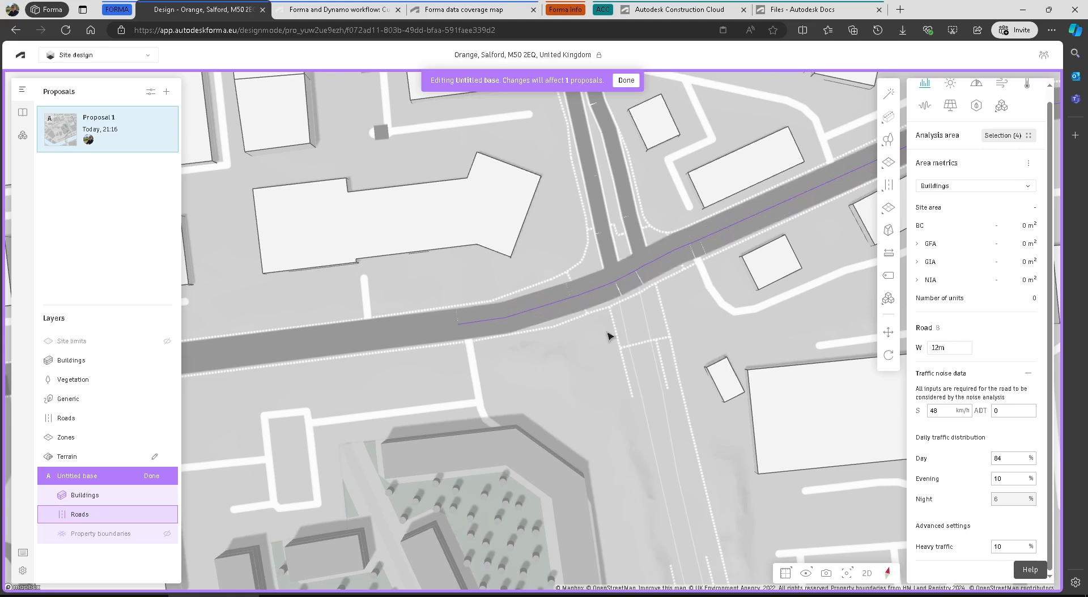
# Add the first road section to the selection, set its traffic noise data to 70 km/h and an ADT of 5000, and finish editing the base
pyautogui.moveTo(570, 350)
pyautogui.mouseDown()
pyautogui.moveTo(513, 363)
pyautogui.moveTo(552, 349)
pyautogui.mouseUp()
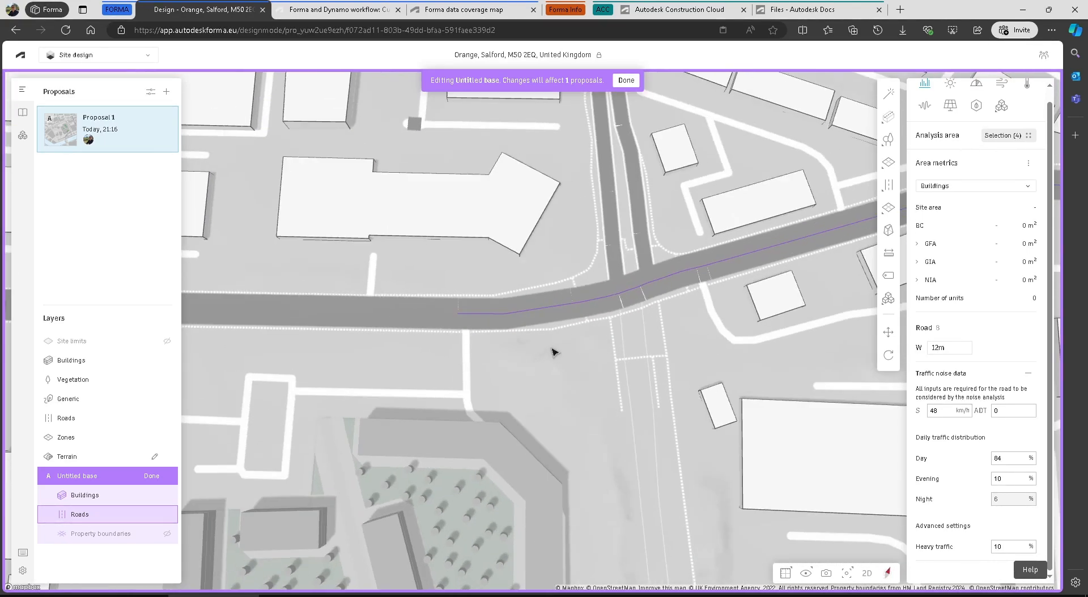
pyautogui.keyDown('shift'); pyautogui.click(425, 323); pyautogui.keyUp('shift')
pyautogui.scroll(-3, 462, 342)
pyautogui.scroll(-3, 478, 374)
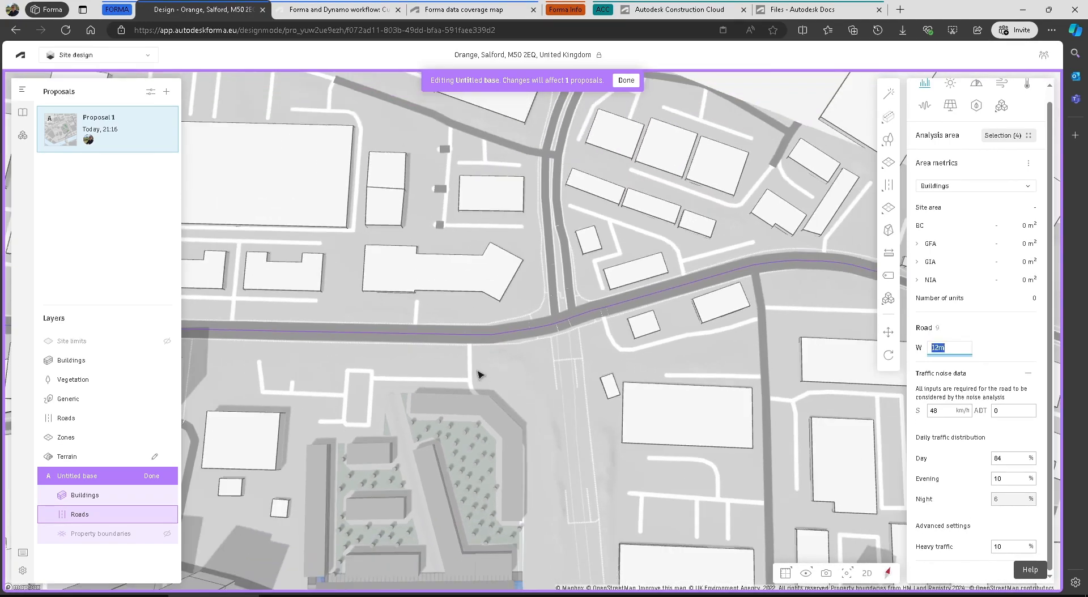
pyautogui.click(943, 410)
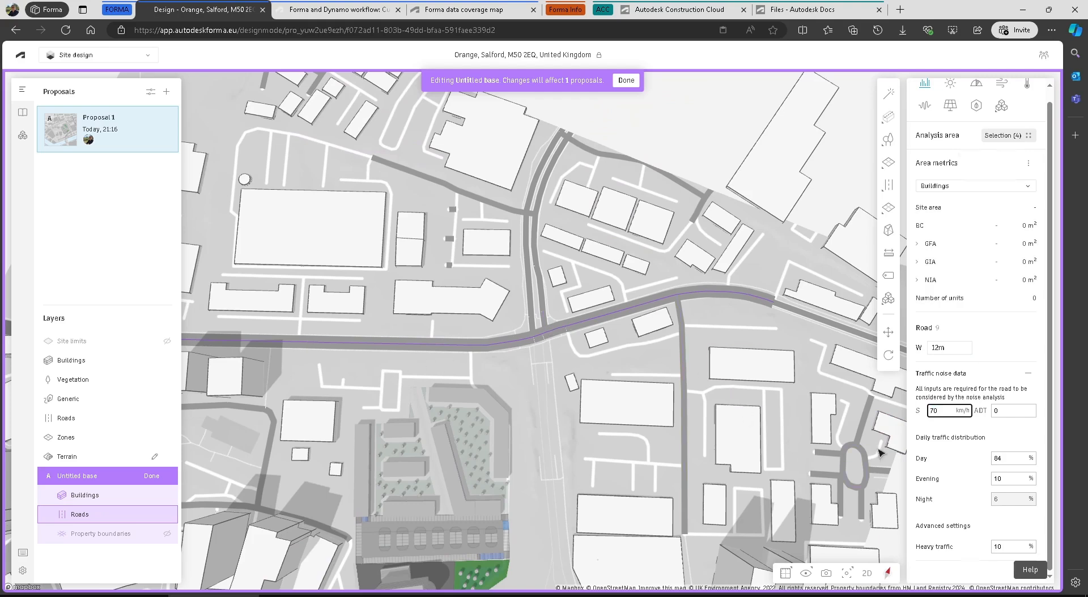
pyautogui.click(1020, 417)
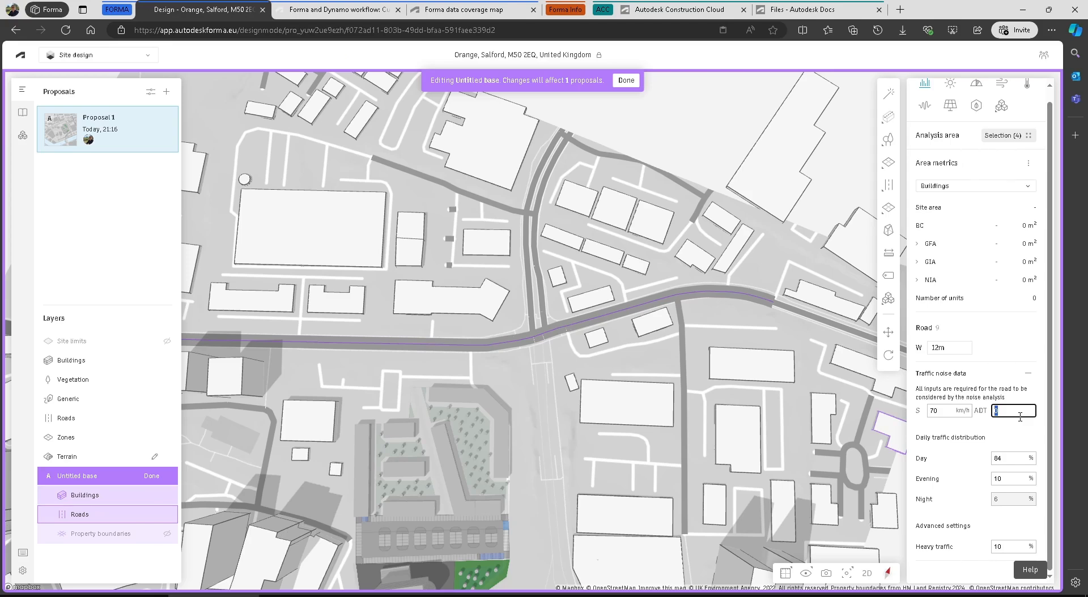
pyautogui.press('Return')
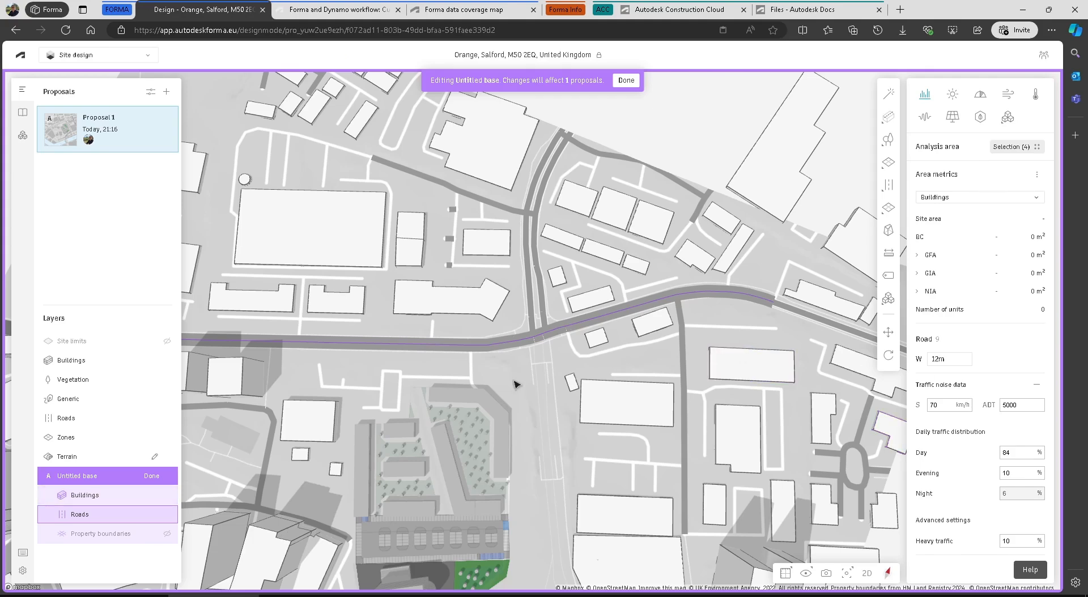
pyautogui.moveTo(485, 396); pyautogui.dragTo(481, 376)
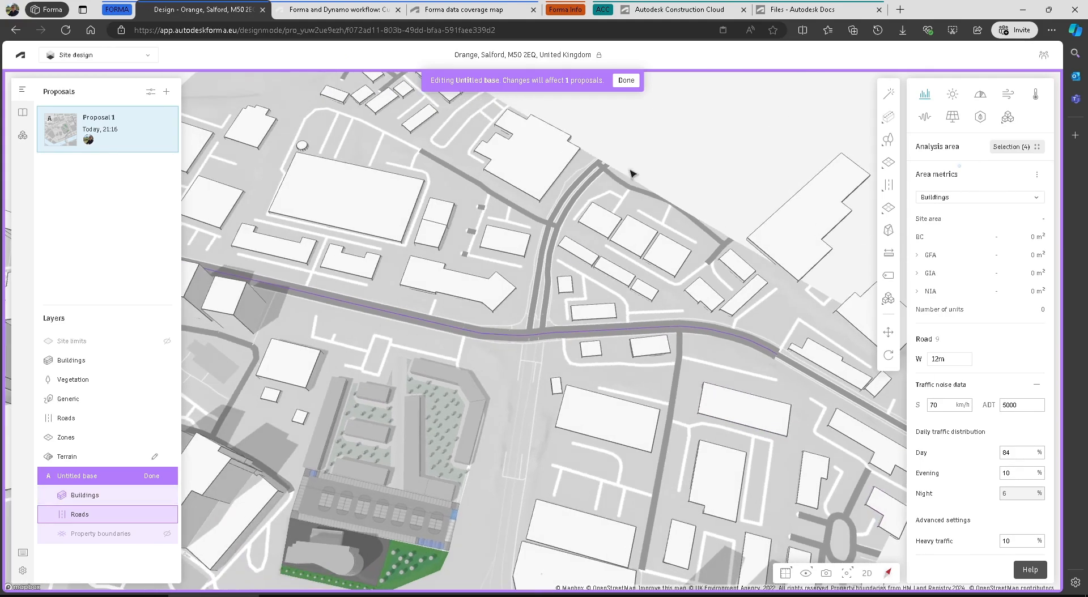
pyautogui.click(627, 81)
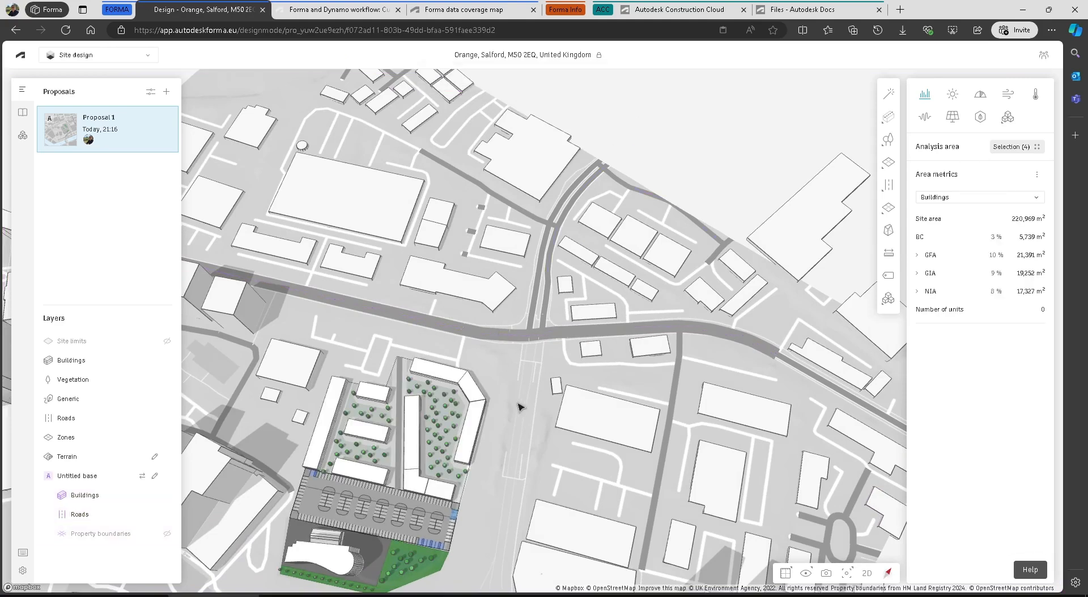
# Examine the development site and the widened main road from several angles
pyautogui.moveTo(483, 424); pyautogui.dragTo(485, 391)
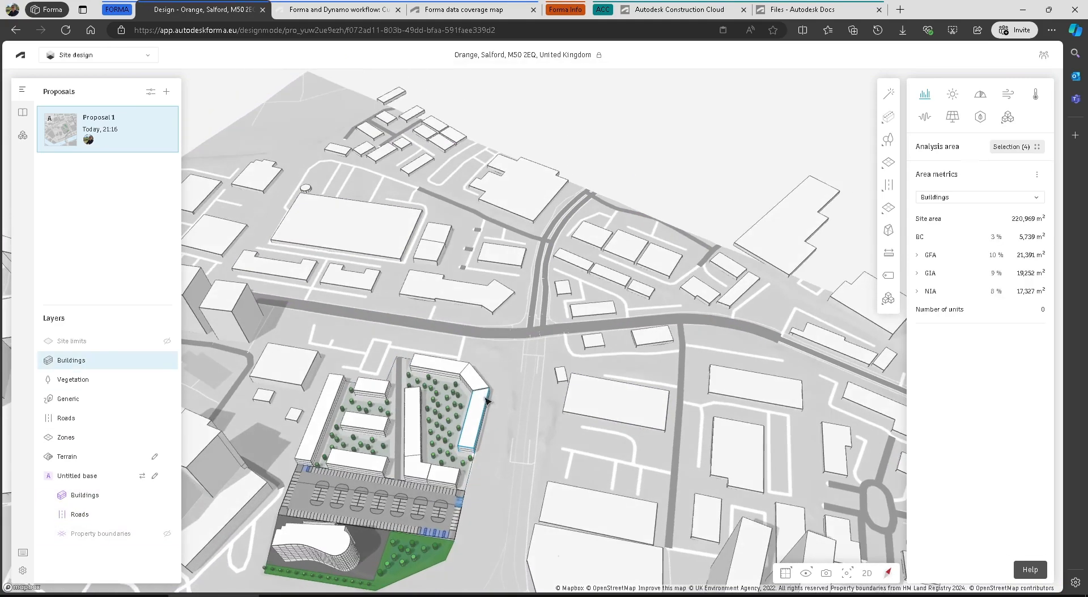
pyautogui.moveTo(533, 395); pyautogui.dragTo(639, 291, button='right')
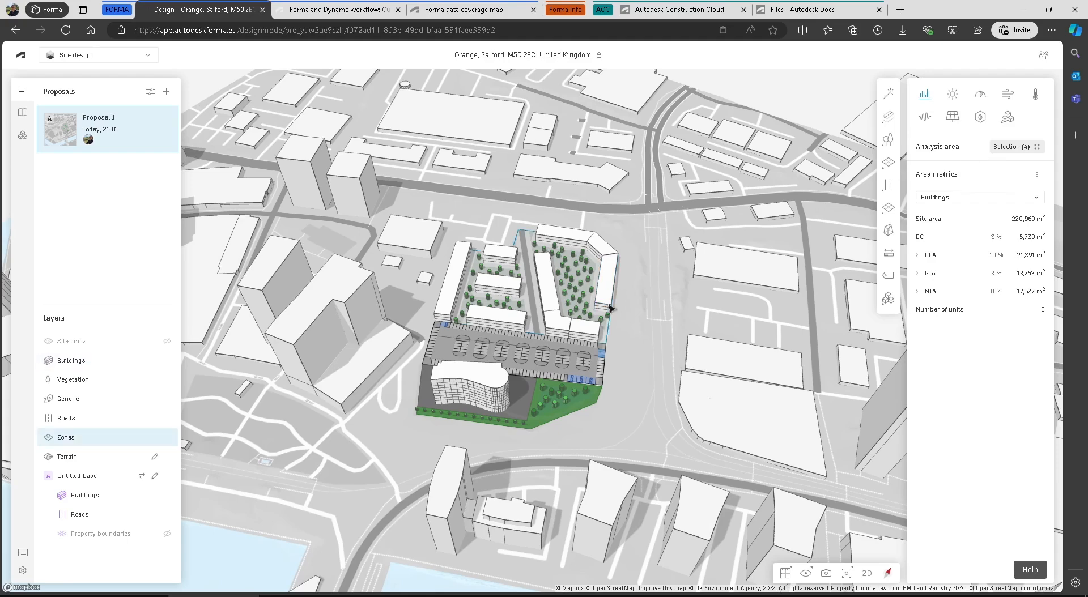
pyautogui.moveTo(673, 384); pyautogui.dragTo(671, 424)
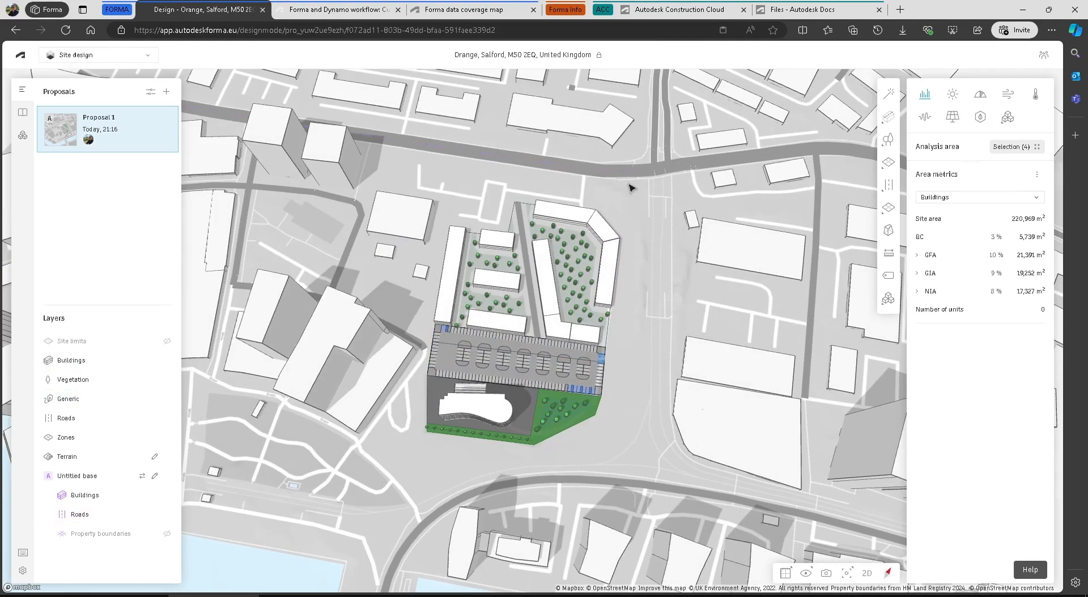
pyautogui.moveTo(711, 292); pyautogui.dragTo(565, 295)
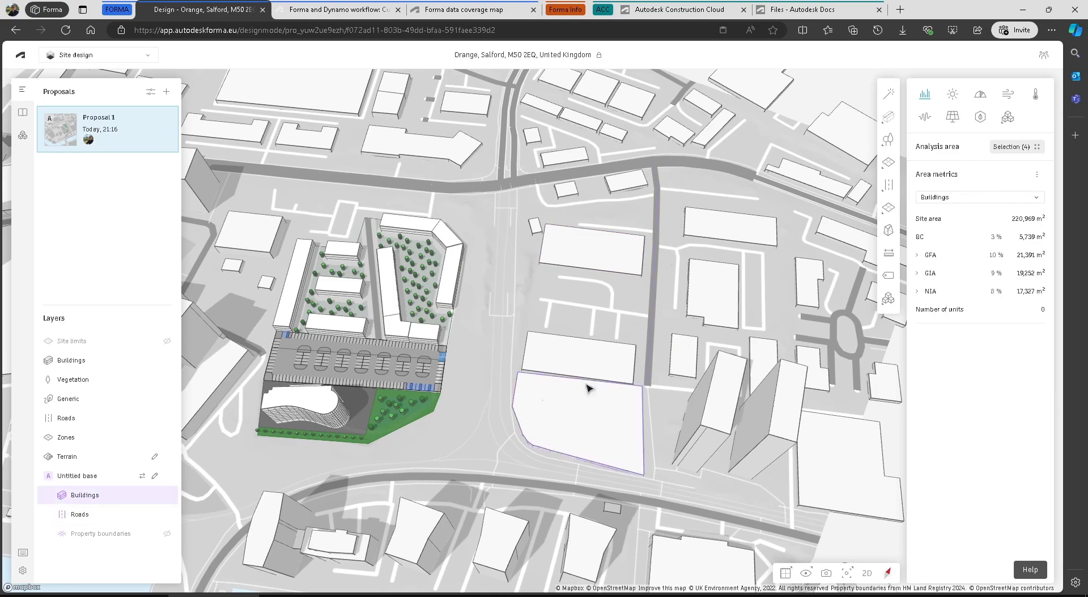
pyautogui.moveTo(485, 363); pyautogui.dragTo(452, 359, button='right')
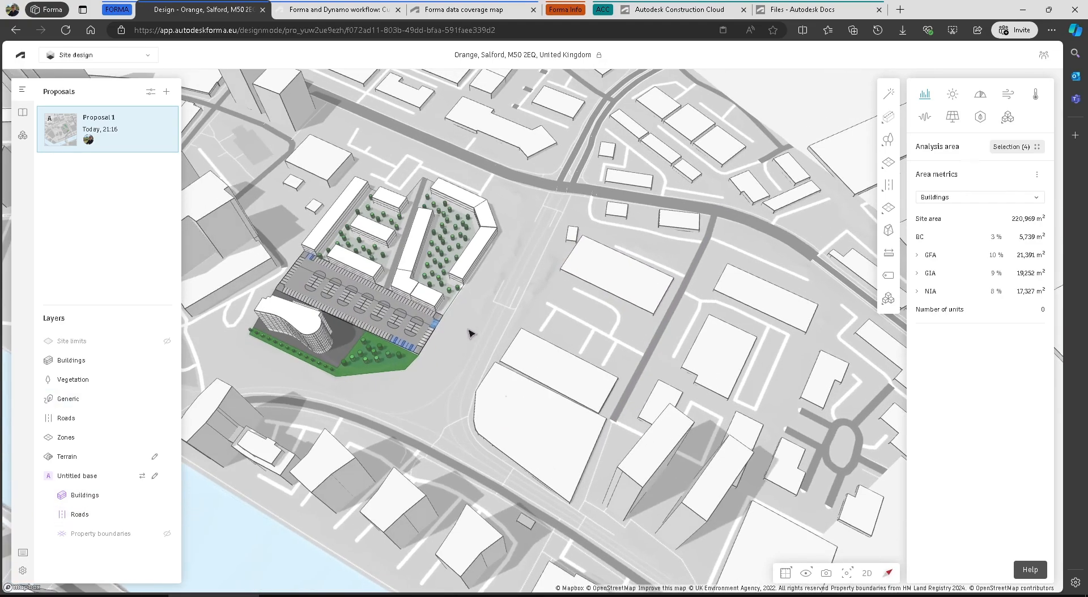
pyautogui.moveTo(468, 332); pyautogui.dragTo(502, 395)
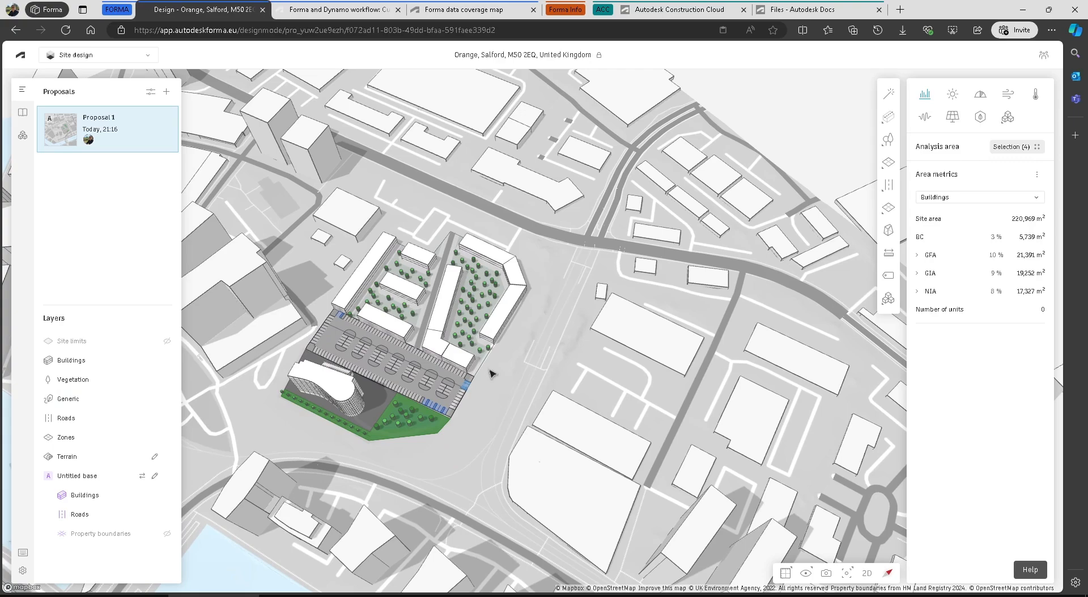
pyautogui.moveTo(487, 347); pyautogui.dragTo(534, 348, button='right')
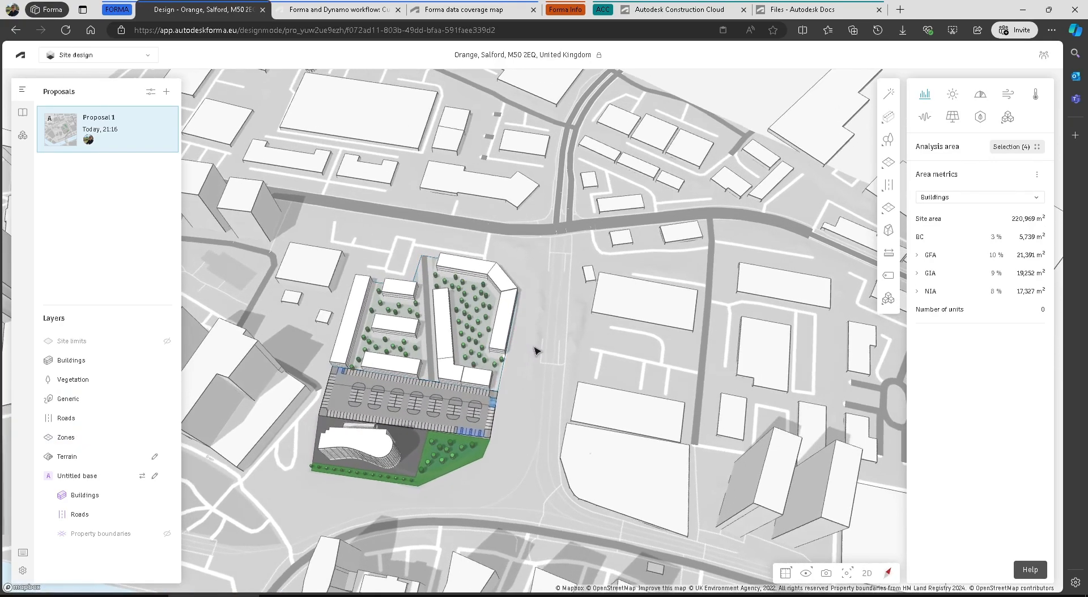
pyautogui.moveTo(548, 346); pyautogui.dragTo(578, 317)
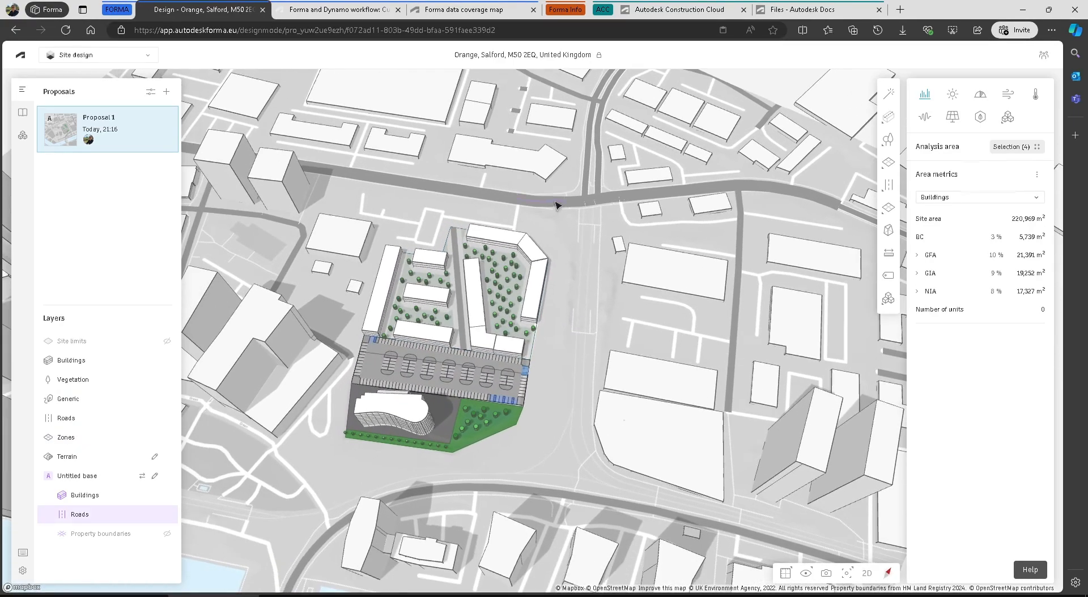
# Draw a road from the main road along the eastern side of the apartment blocks to the parking lot entrance
pyautogui.click(888, 187)
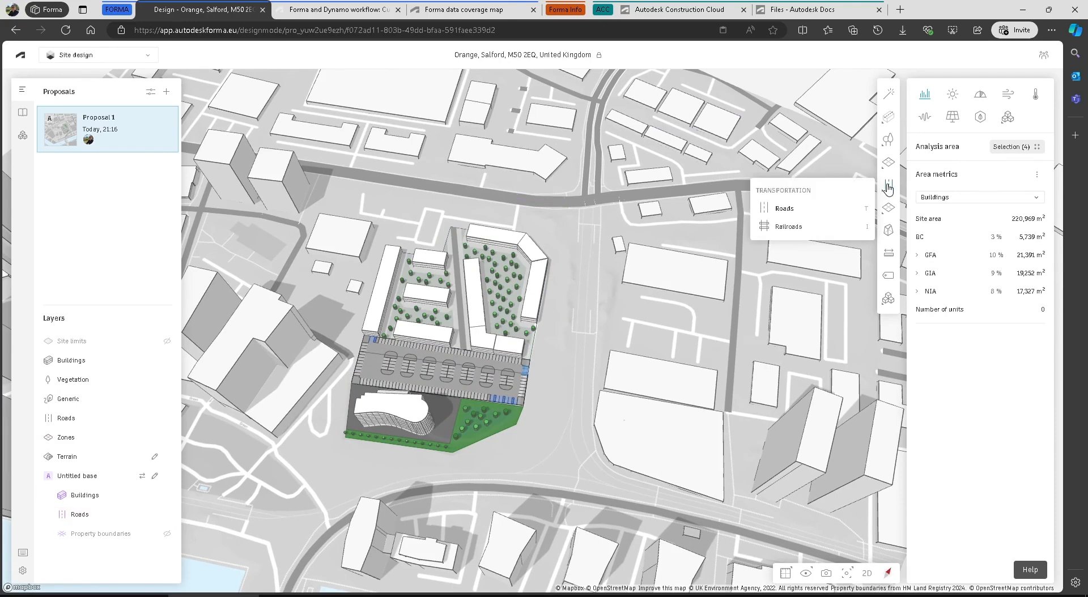
pyautogui.click(780, 210)
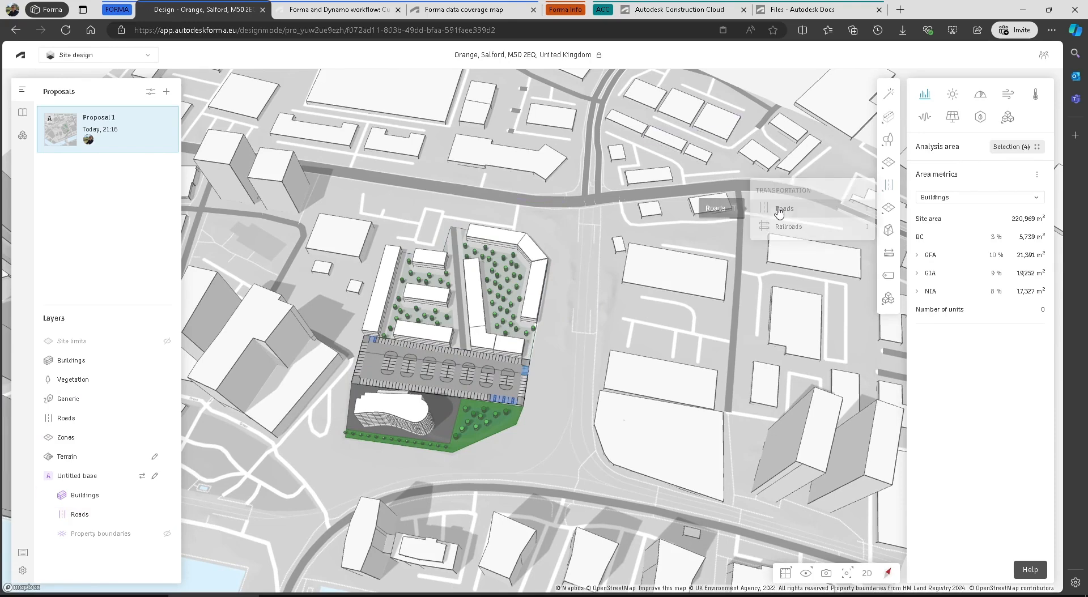
pyautogui.click(558, 203)
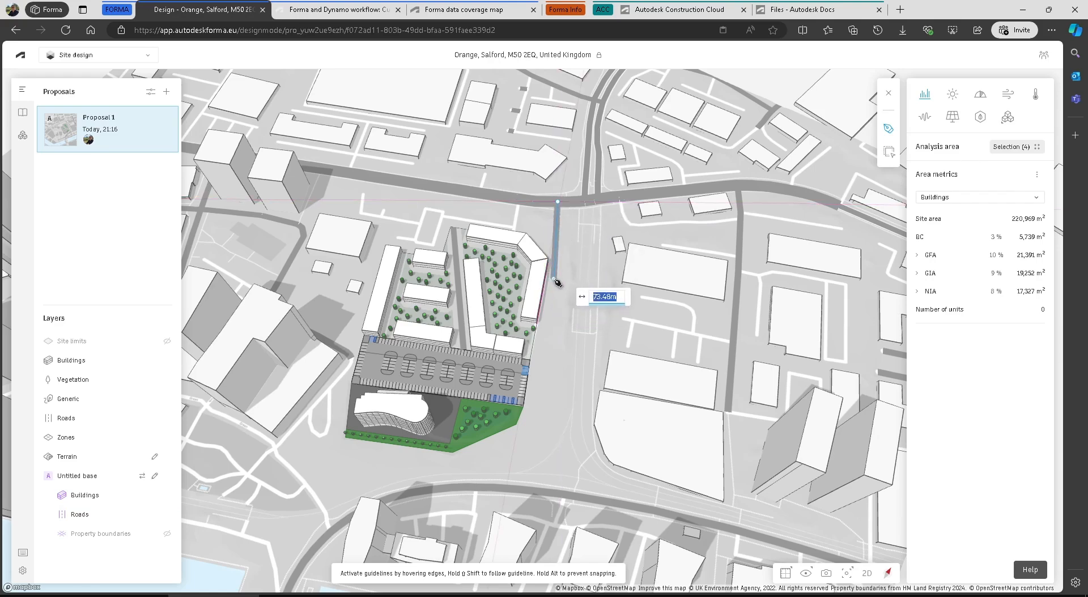
pyautogui.click(554, 278)
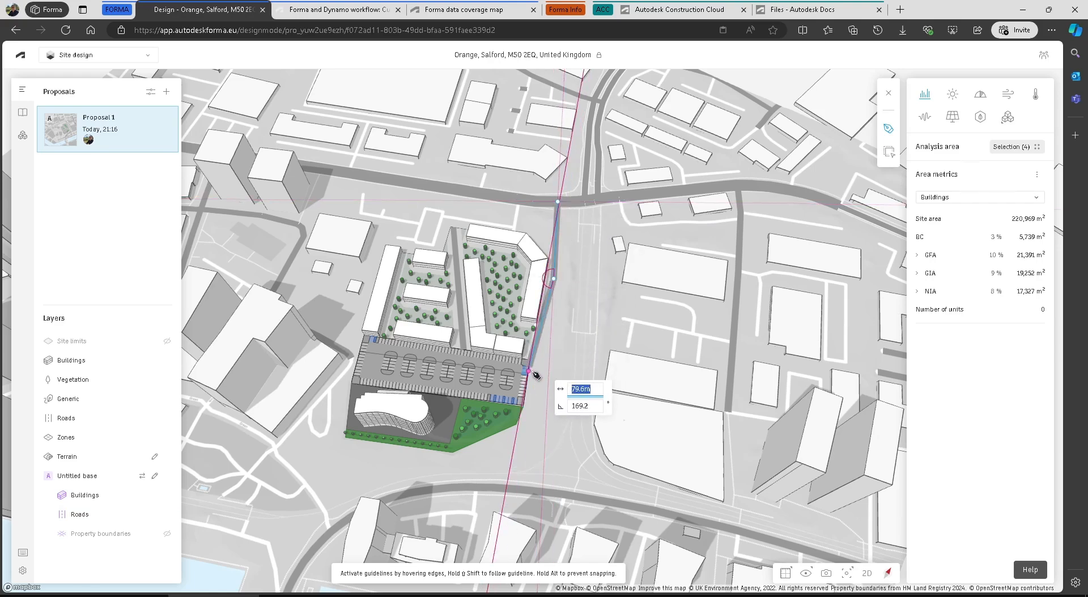
pyautogui.scroll(3, 537, 376)
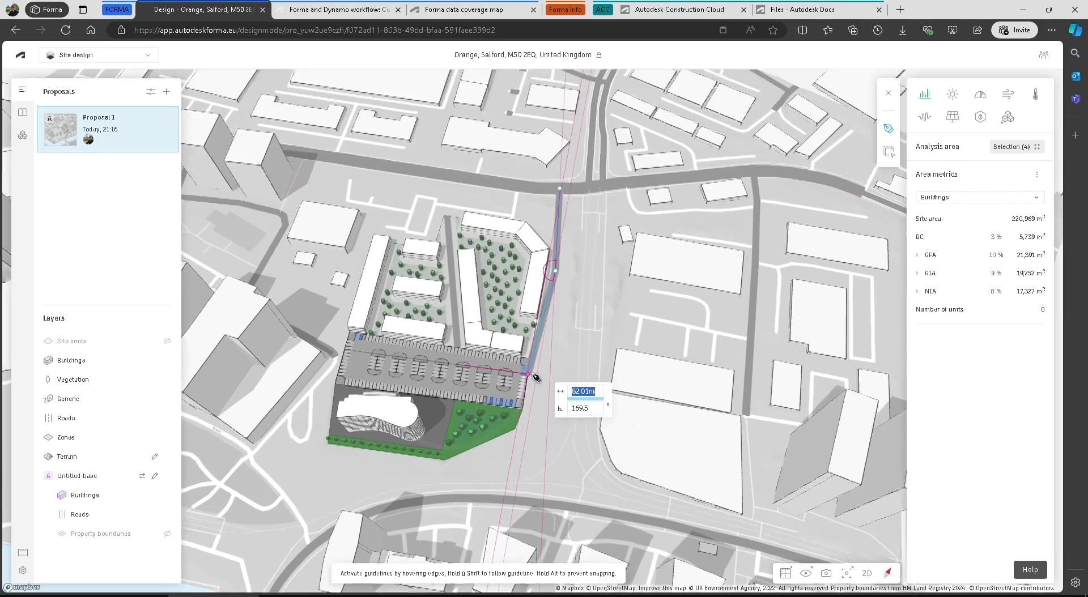
pyautogui.scroll(5, 538, 377)
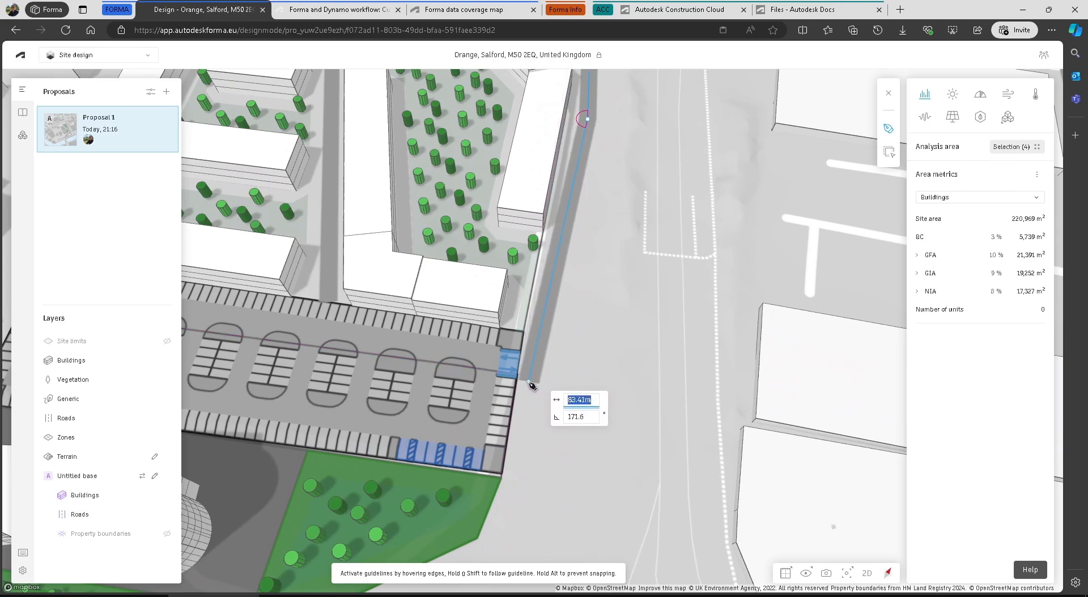
pyautogui.doubleClick(529, 382)
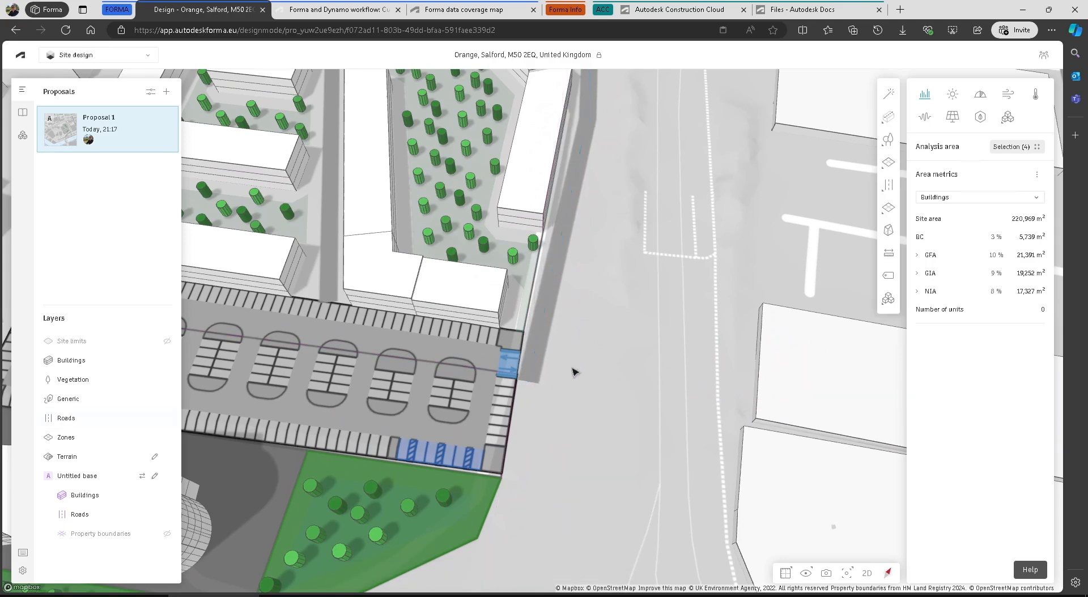
# Set the new access road's width to 5.5 m and its traffic noise data to 50 km/h with an ADT of 500
pyautogui.moveTo(605, 318); pyautogui.dragTo(588, 274, button='right')
pyautogui.click(566, 262)
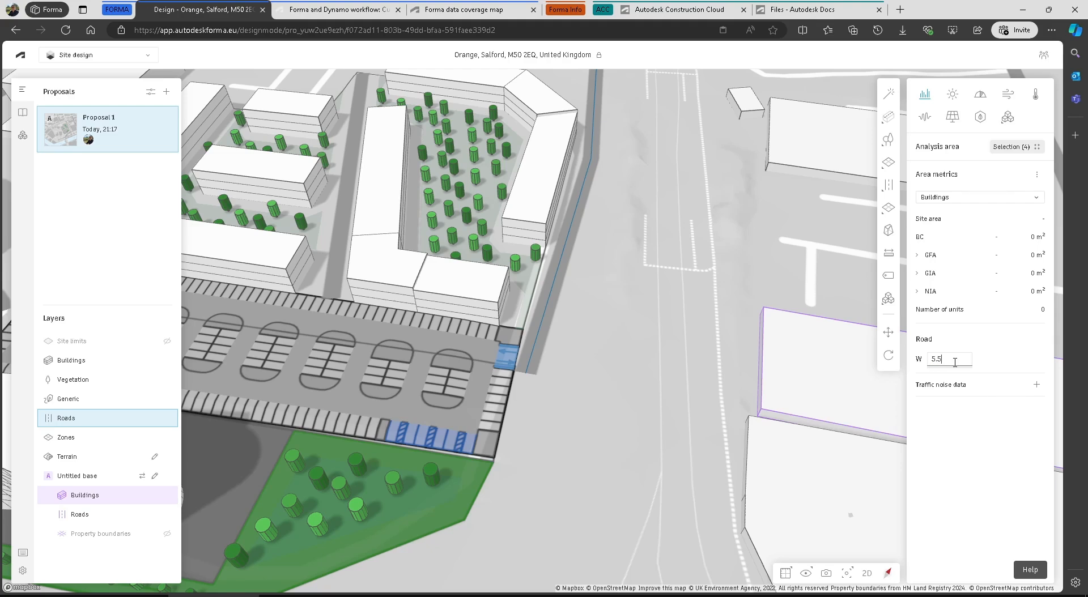
pyautogui.press('Return')
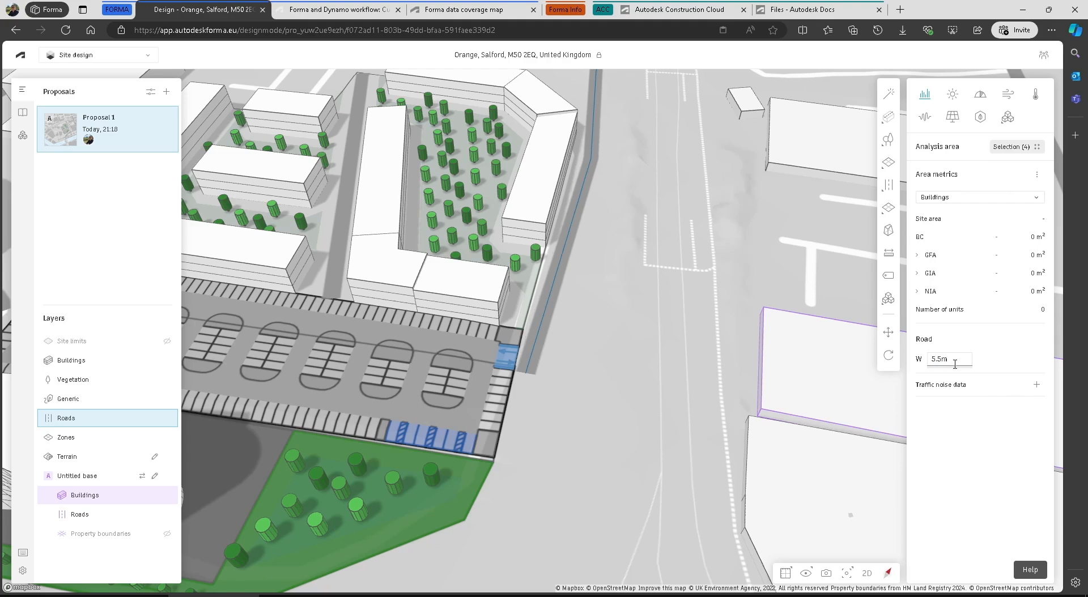
pyautogui.click(1036, 385)
pyautogui.click(951, 424)
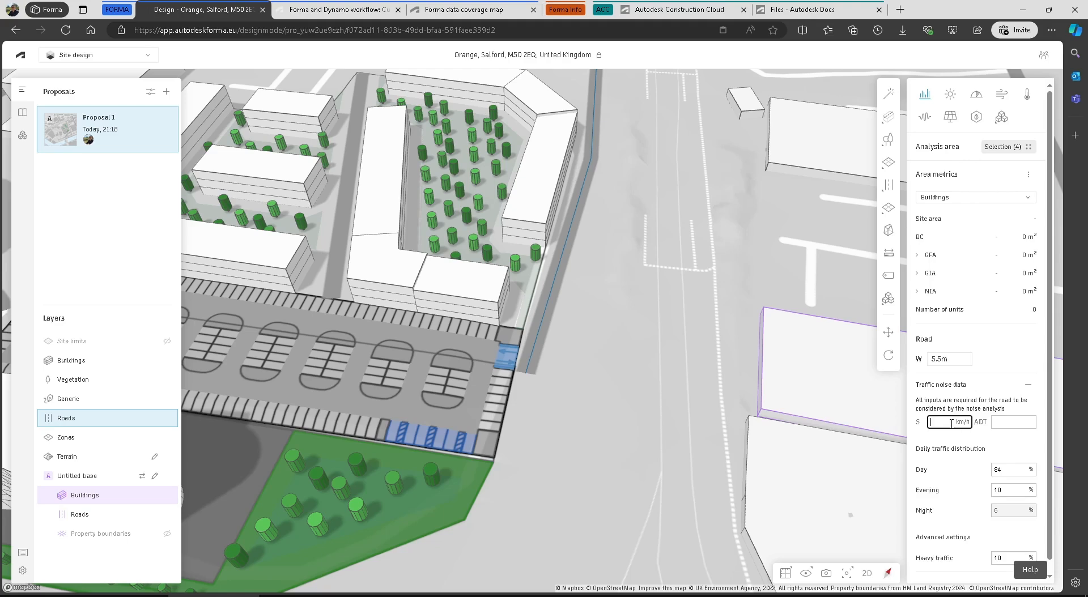
pyautogui.click(1004, 422)
pyautogui.write('50')
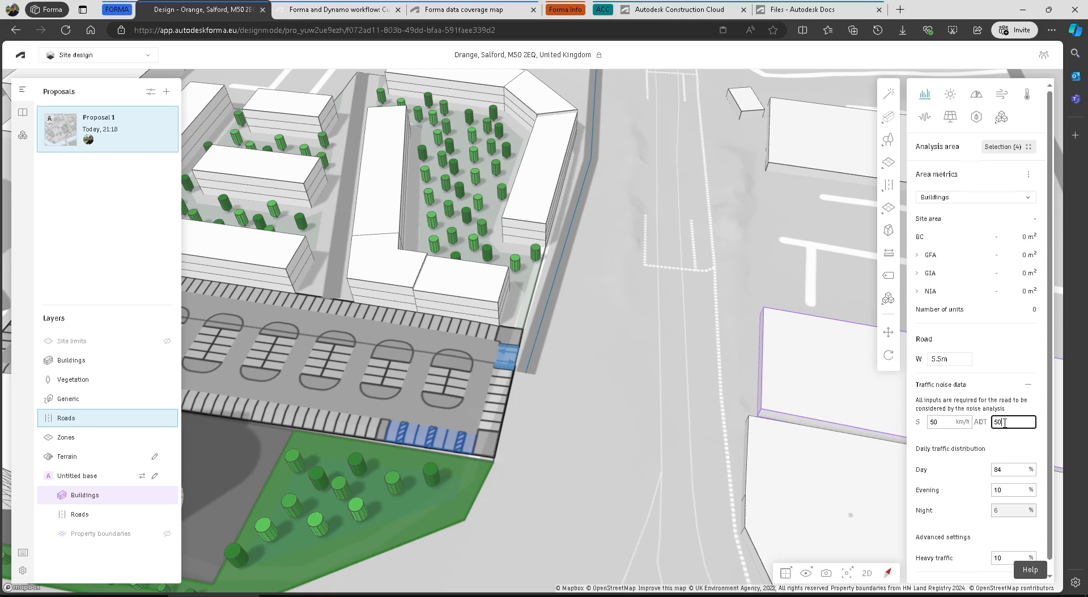
pyautogui.write('0')
pyautogui.press('Return')
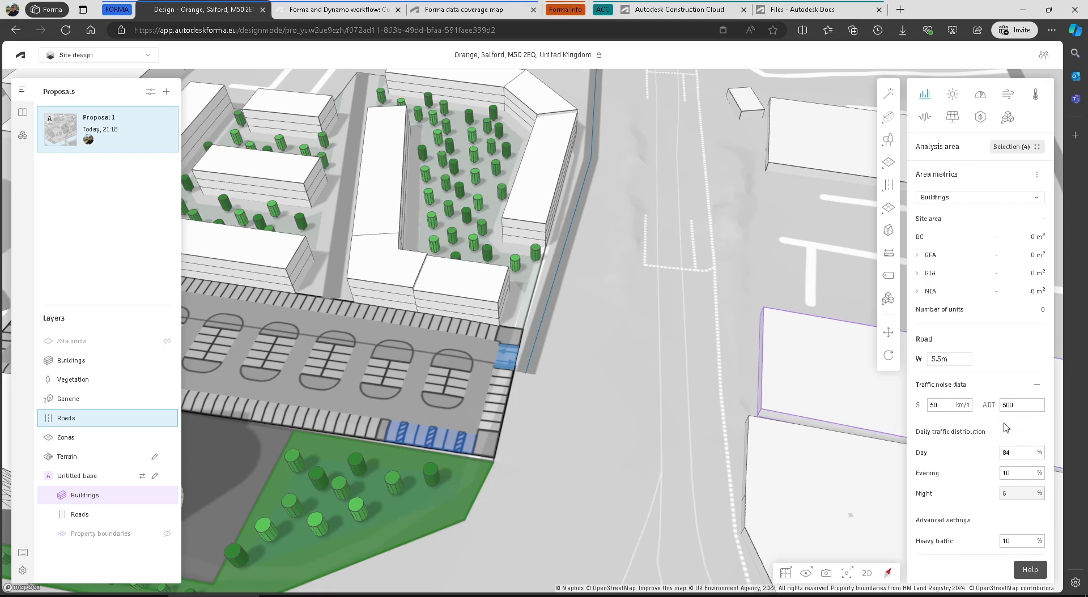
# Switch the terrain display to satellite imagery and bring the rail corridor beside the new road into view
pyautogui.moveTo(621, 345); pyautogui.dragTo(675, 265, button='right')
pyautogui.scroll(-5, 621, 381)
pyautogui.moveTo(674, 265); pyautogui.dragTo(600, 520)
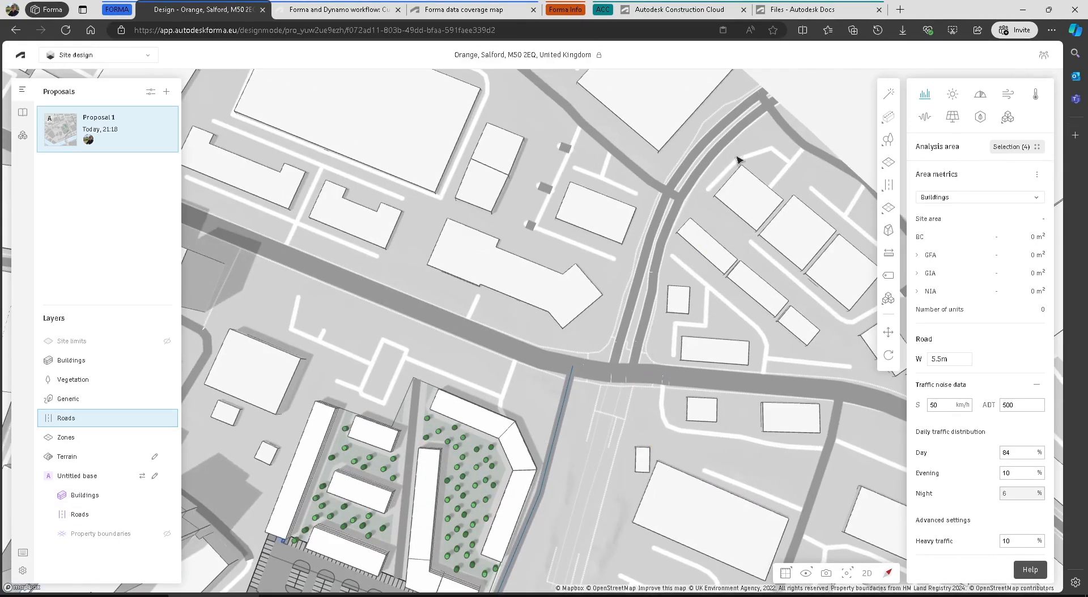
pyautogui.moveTo(610, 433); pyautogui.dragTo(635, 389, button='right')
pyautogui.moveTo(634, 390); pyautogui.dragTo(633, 214)
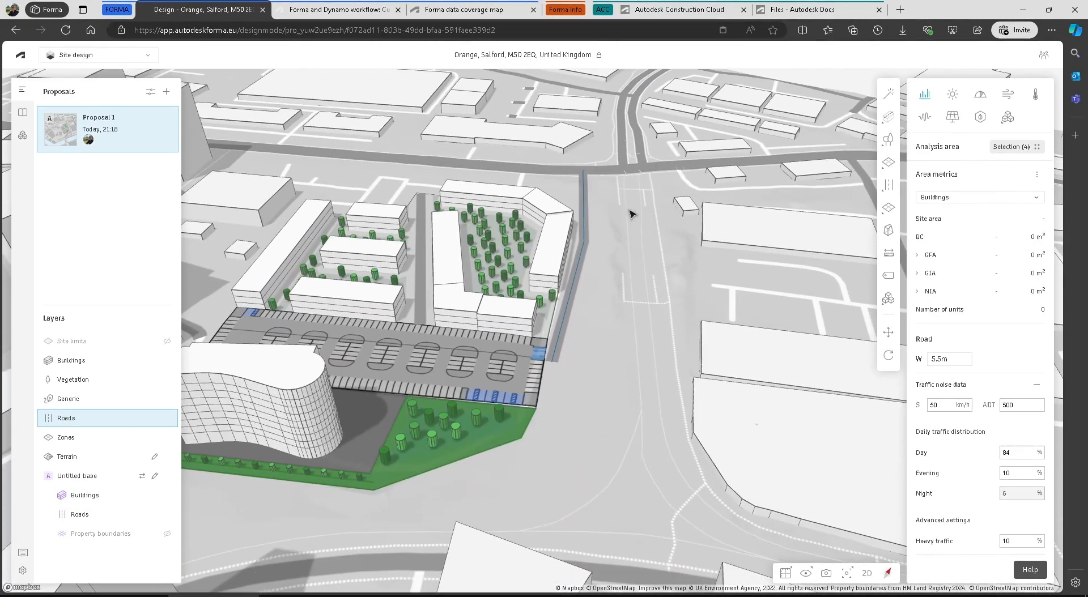
pyautogui.click(805, 574)
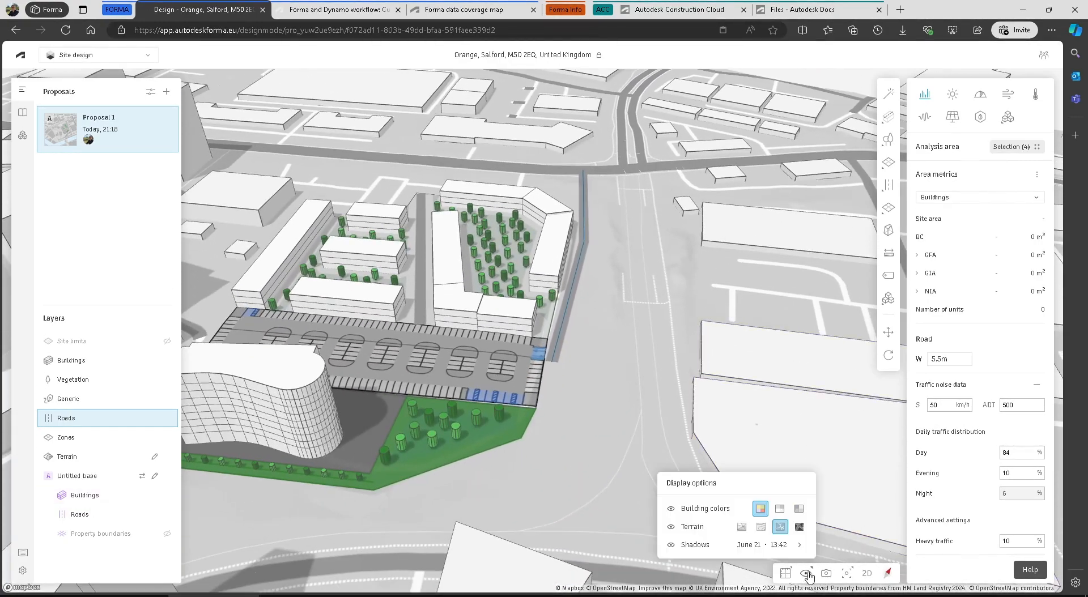
pyautogui.click(800, 529)
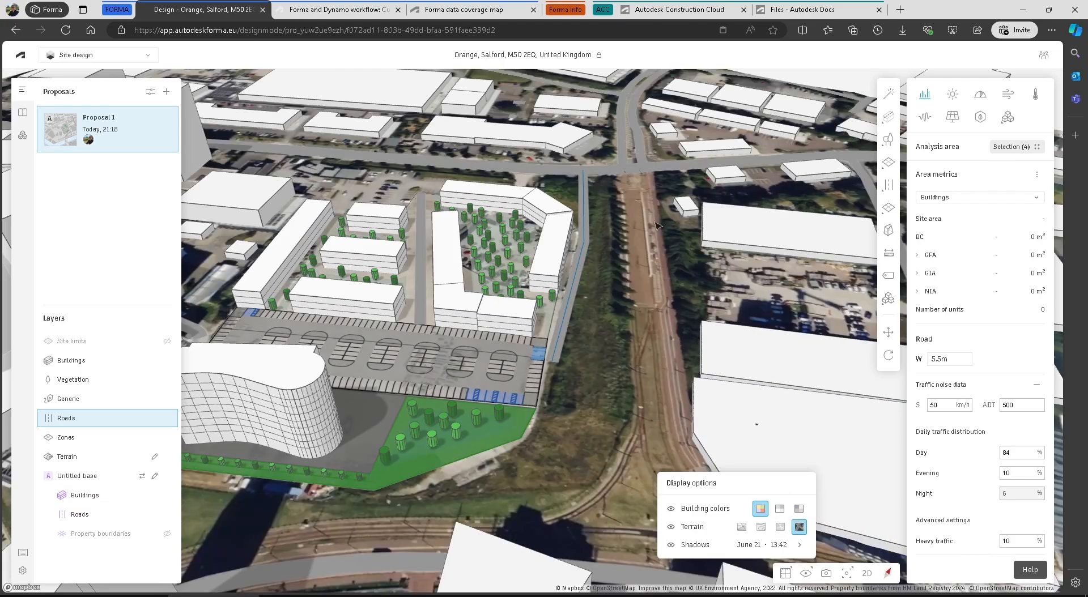
pyautogui.moveTo(633, 320); pyautogui.dragTo(637, 368, button='right')
pyautogui.moveTo(655, 136); pyautogui.dragTo(619, 371)
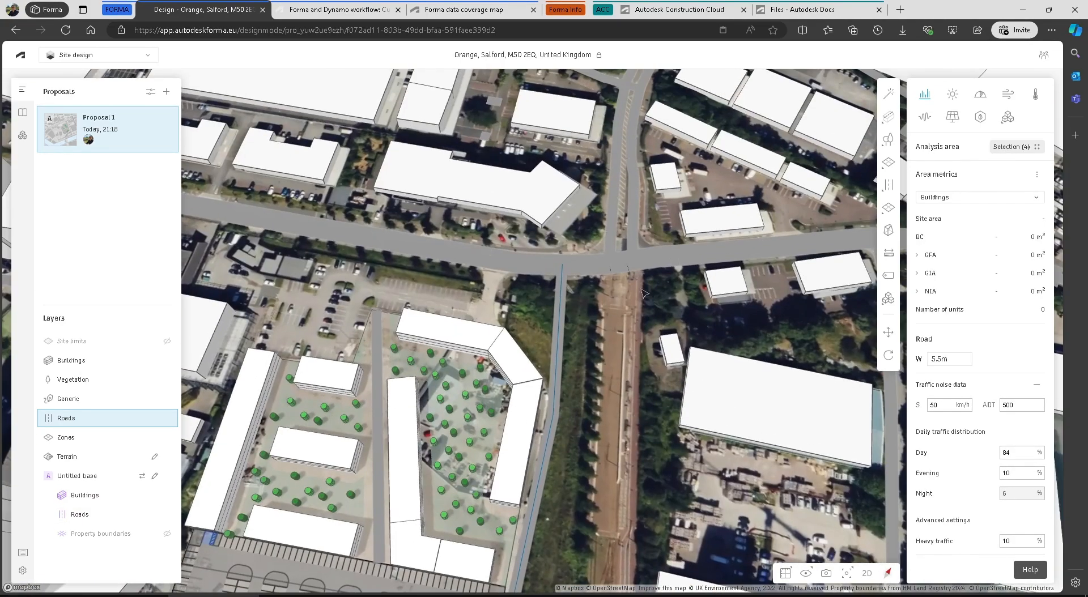
# Draw a straight railroad along the existing tracks, running south from the main road junction beside the site
pyautogui.moveTo(623, 391); pyautogui.dragTo(608, 288, button='right')
pyautogui.click(888, 185)
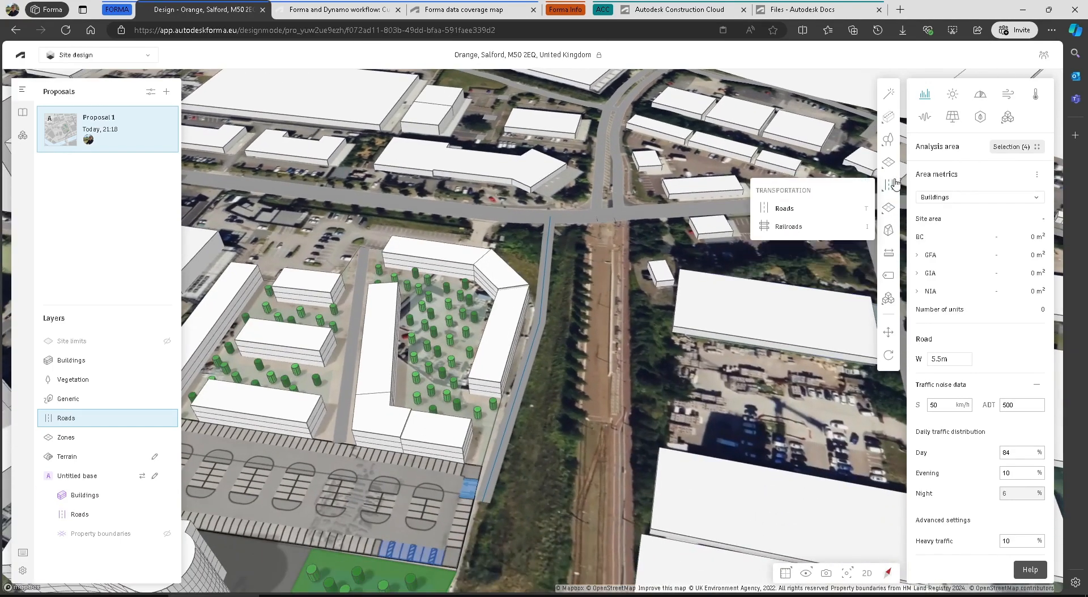
pyautogui.click(760, 227)
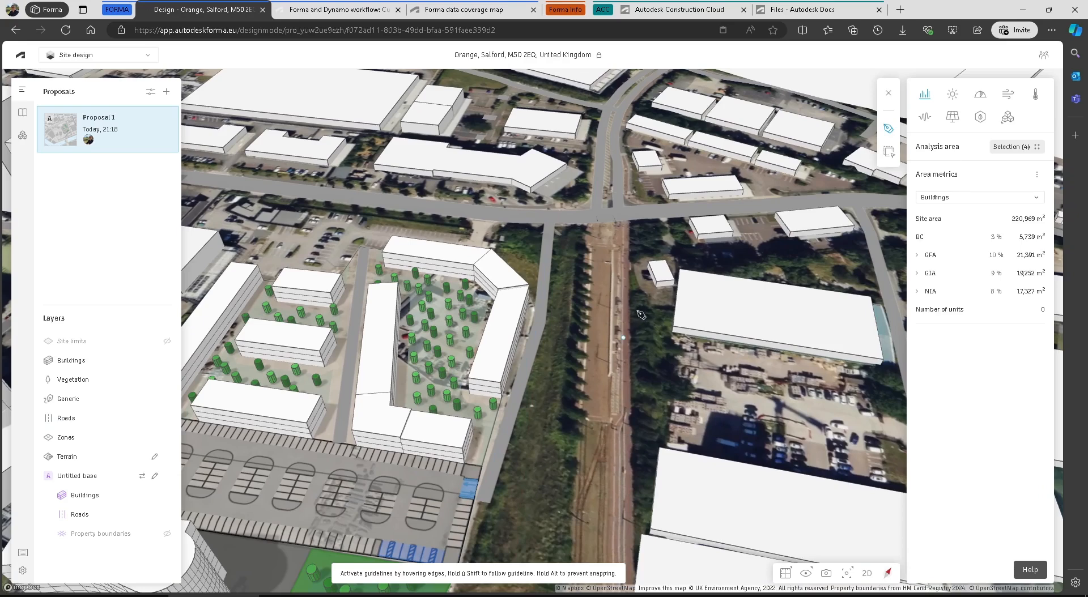
pyautogui.click(601, 227)
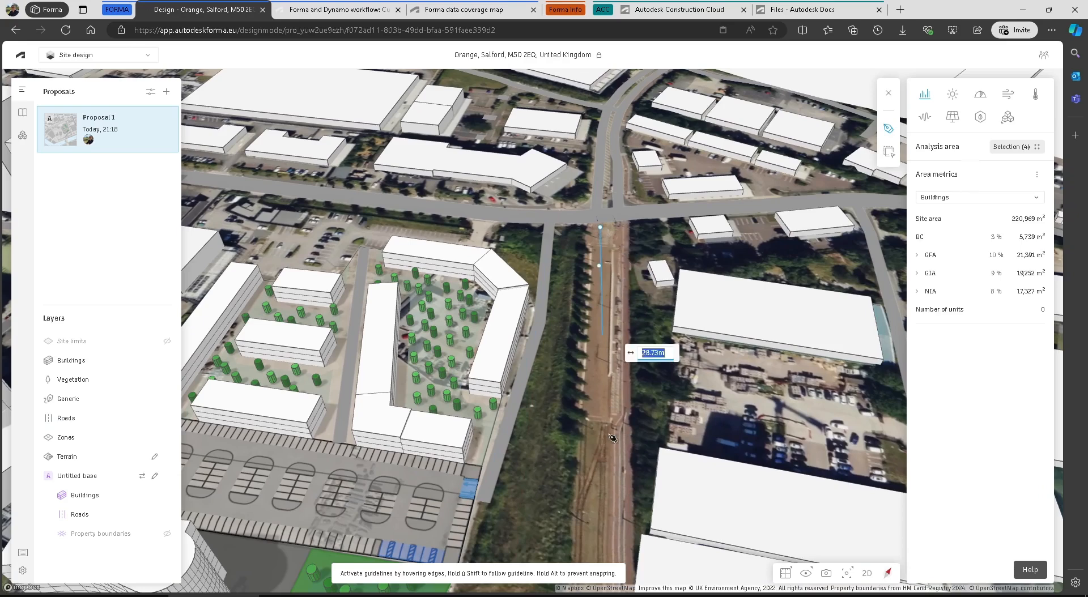
pyautogui.doubleClick(594, 527)
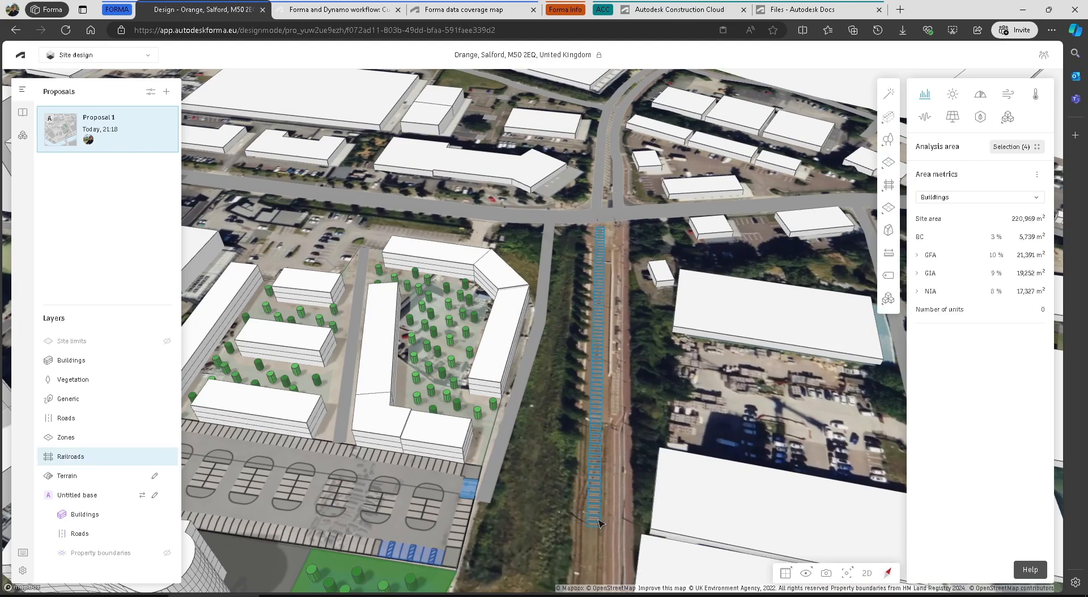
# Set the railroad's traffic noise data to 50 km/h with an ADT of 50, and its rail type to Tram
pyautogui.click(602, 327)
pyautogui.doubleClick(940, 360)
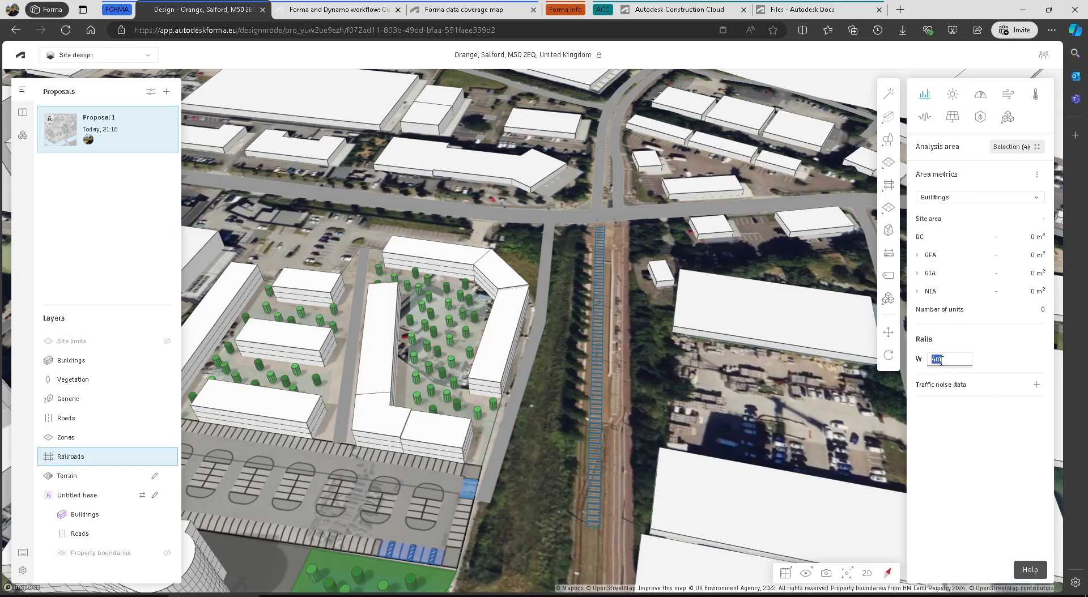
pyautogui.click(1037, 385)
pyautogui.click(942, 434)
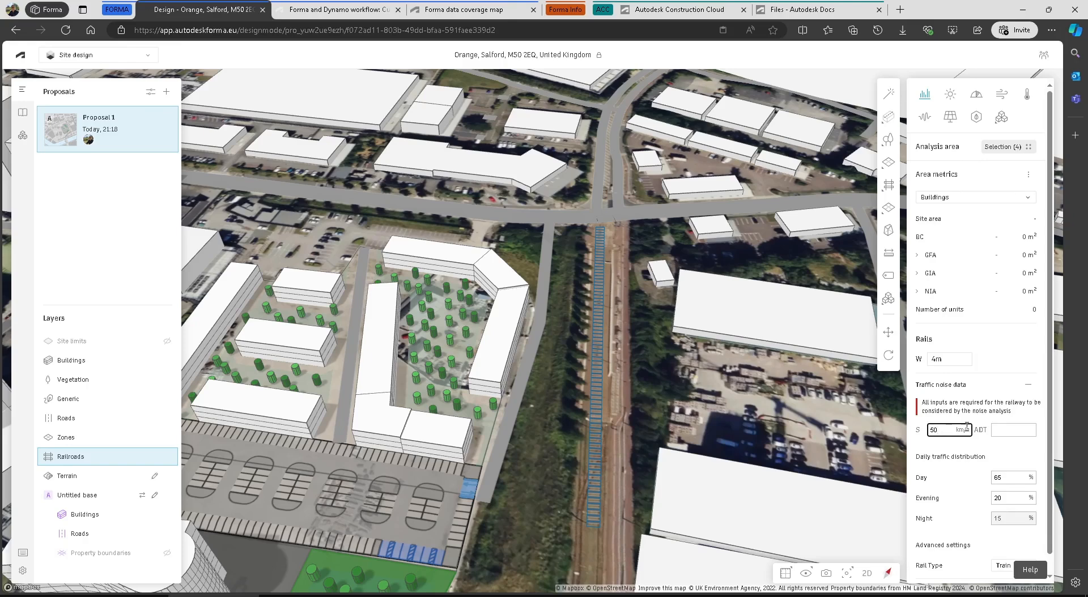
pyautogui.click(1024, 429)
pyautogui.click(987, 453)
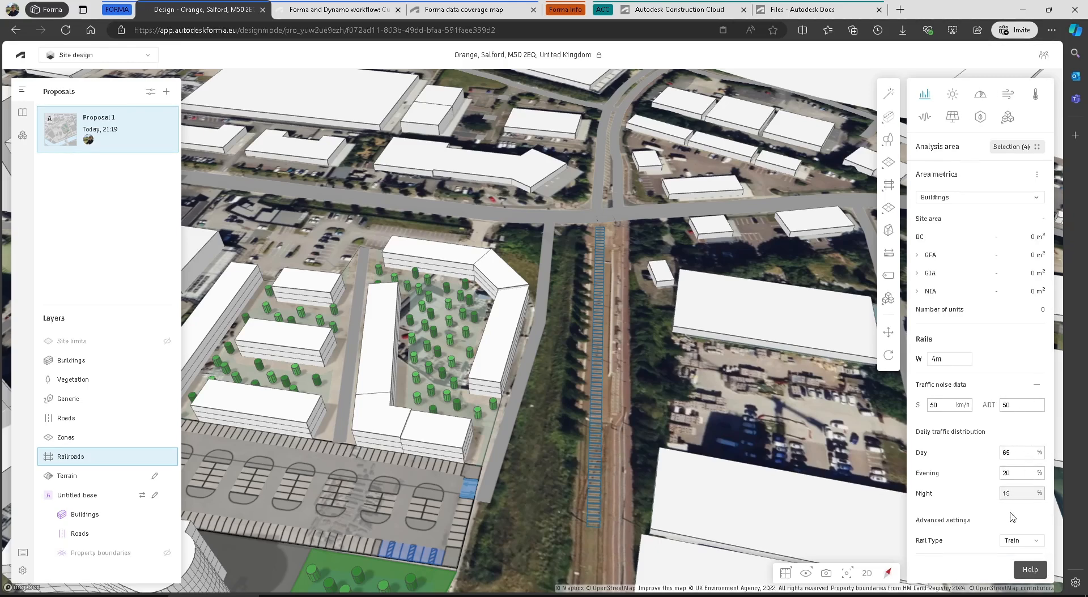
pyautogui.click(1012, 542)
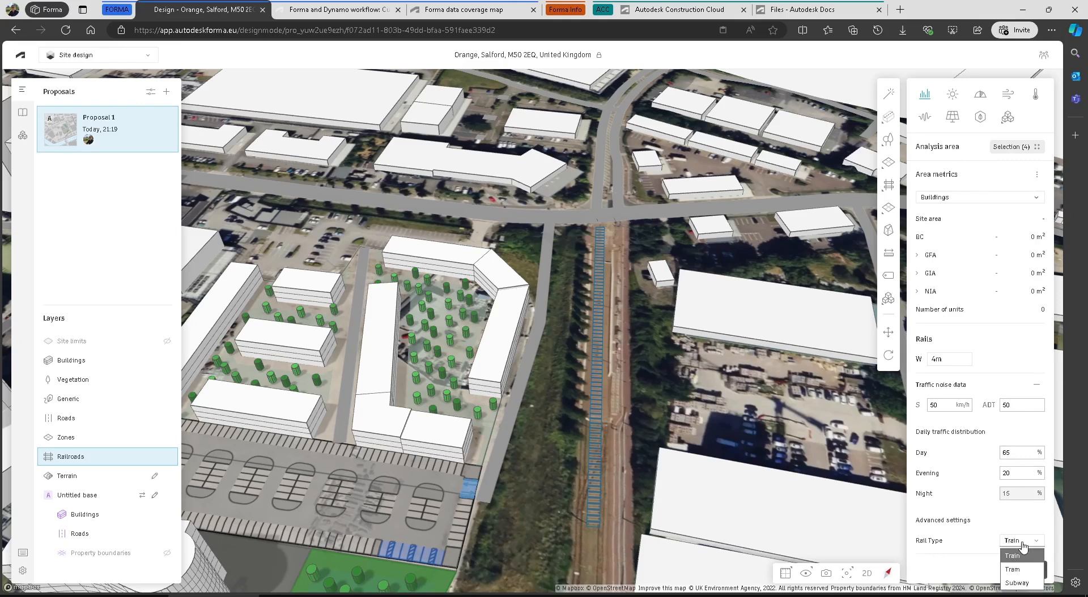
pyautogui.click(1013, 569)
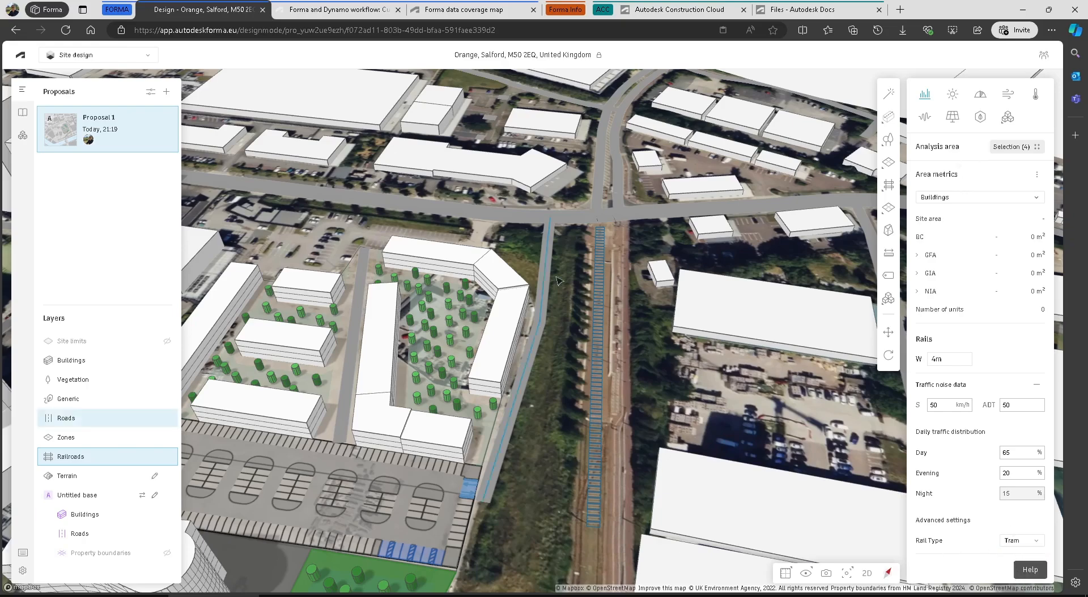
# View the railroad in its wider surroundings and switch the terrain display back from satellite imagery to the grey map
pyautogui.scroll(-5, 571, 283)
pyautogui.scroll(-2, 584, 318)
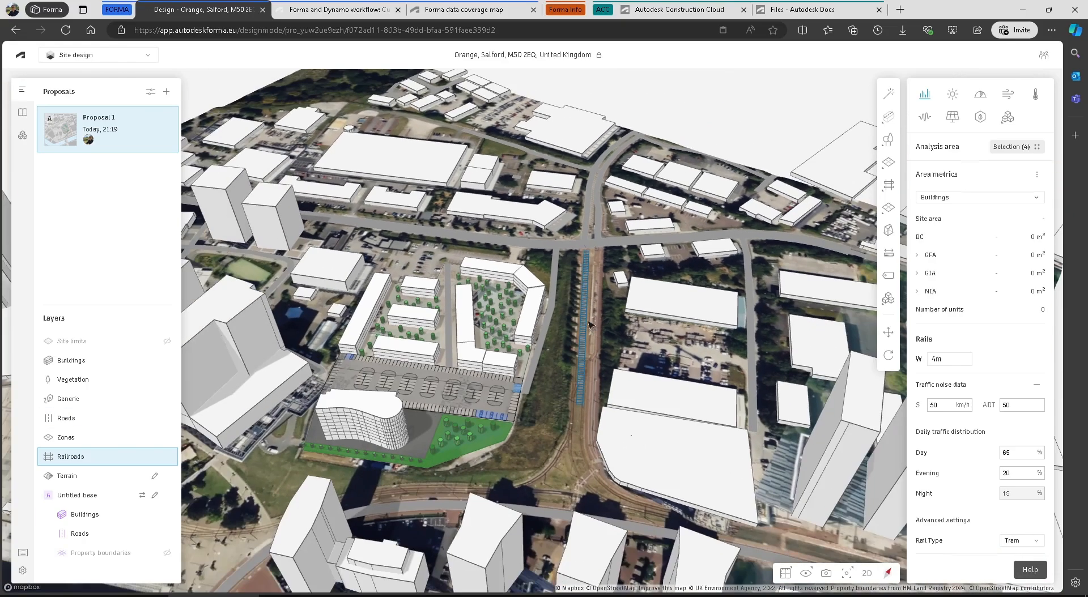
pyautogui.moveTo(554, 459); pyautogui.dragTo(594, 452, button='right')
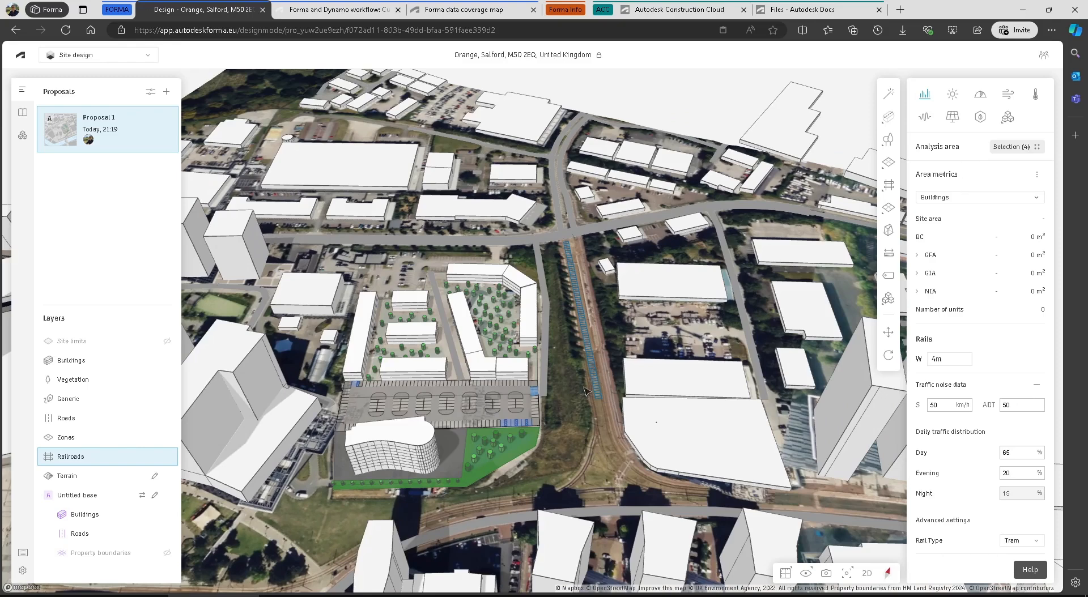
pyautogui.click(805, 573)
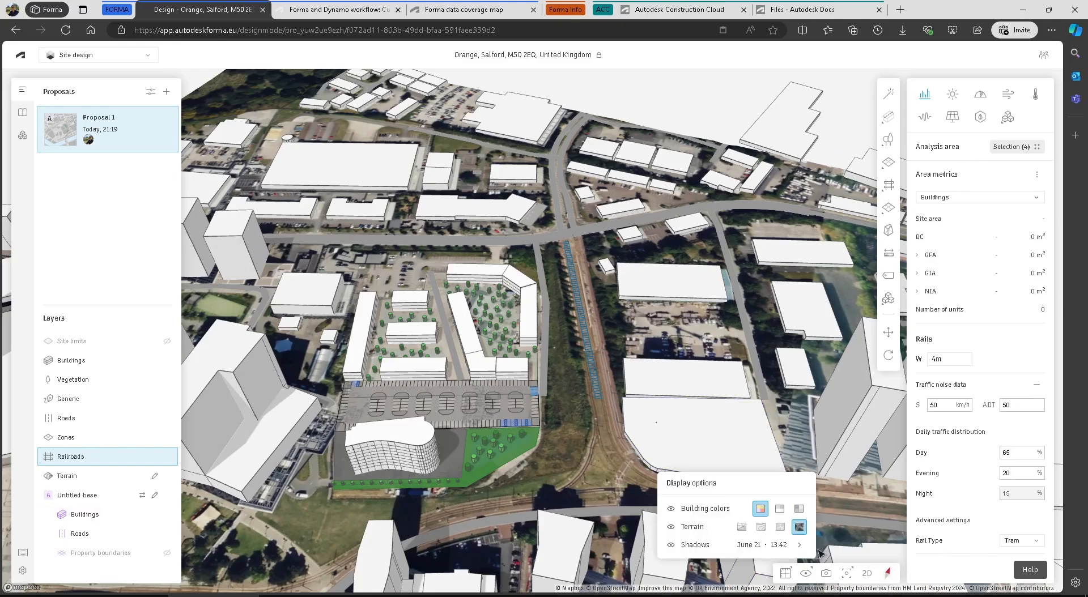
pyautogui.click(781, 528)
# Limit the analysis area to Phase 2 by excluding Site limit 388, Parking and Hotel
pyautogui.moveTo(557, 356); pyautogui.dragTo(571, 352, button='right')
pyautogui.moveTo(571, 351); pyautogui.dragTo(692, 275)
pyautogui.moveTo(470, 341); pyautogui.dragTo(481, 368, button='right')
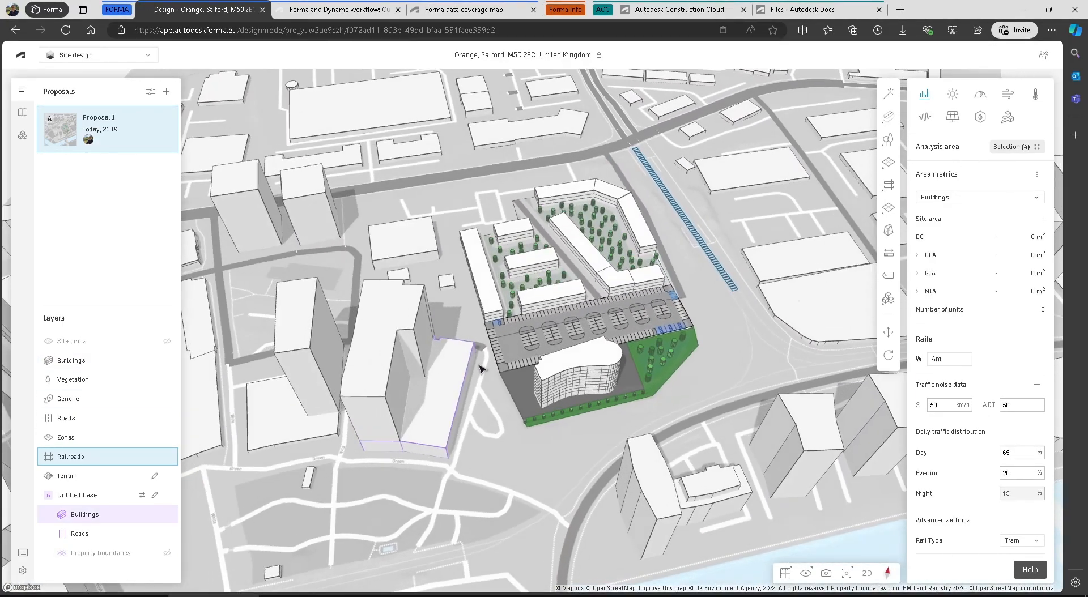
pyautogui.scroll(-10, 483, 366)
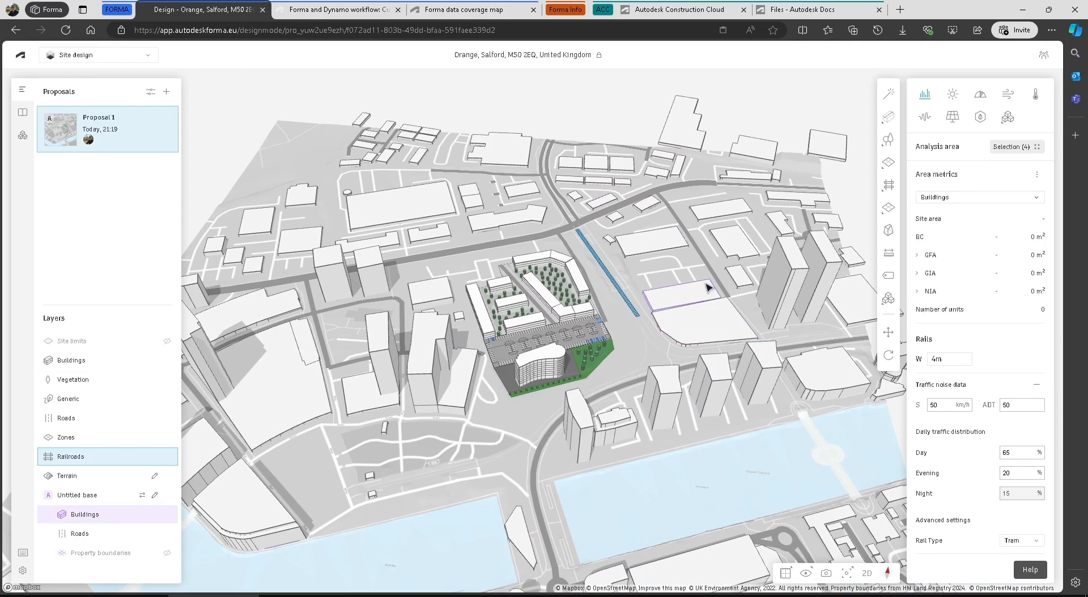
pyautogui.scroll(3, 477, 342)
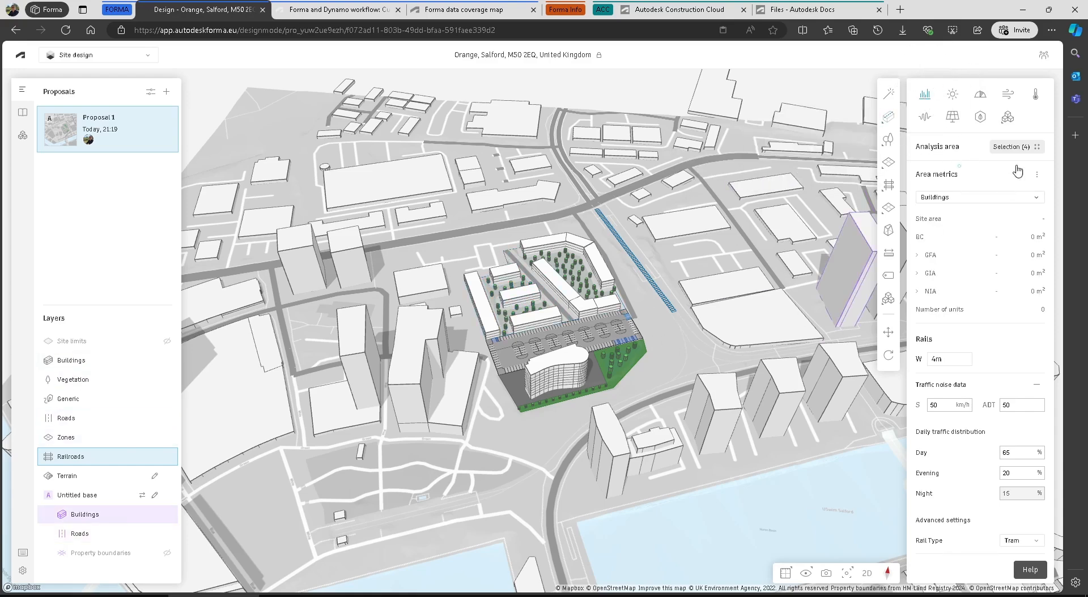
pyautogui.click(1014, 149)
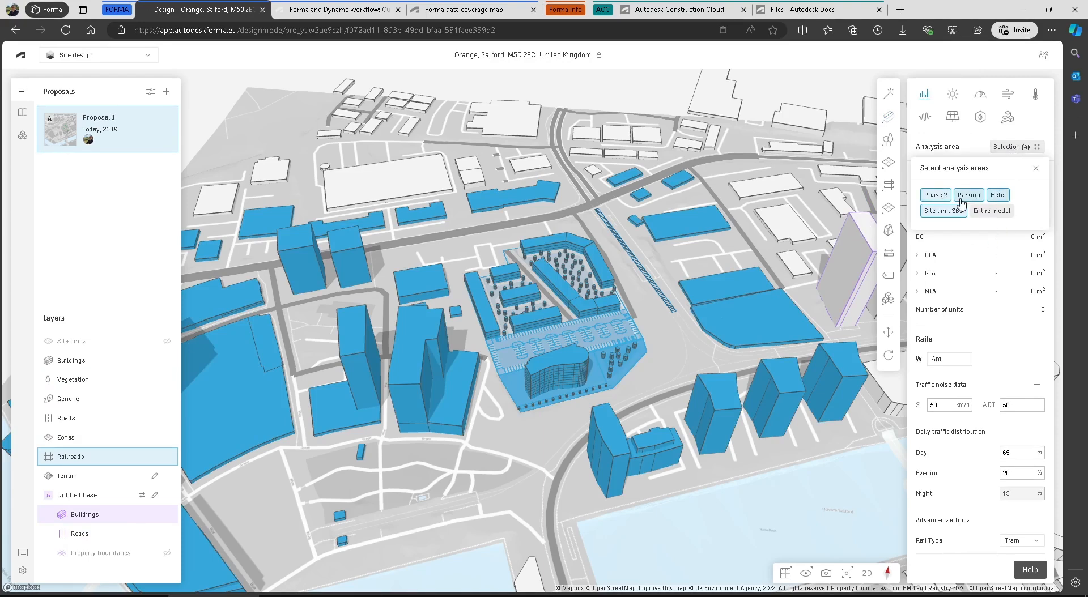
pyautogui.click(936, 196)
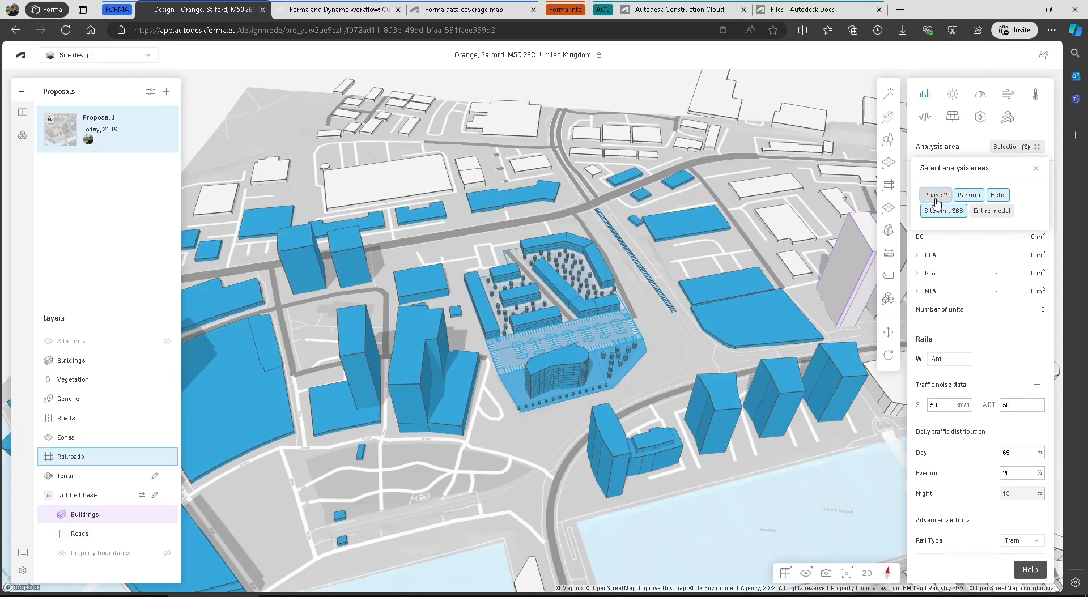
pyautogui.click(951, 210)
pyautogui.click(976, 198)
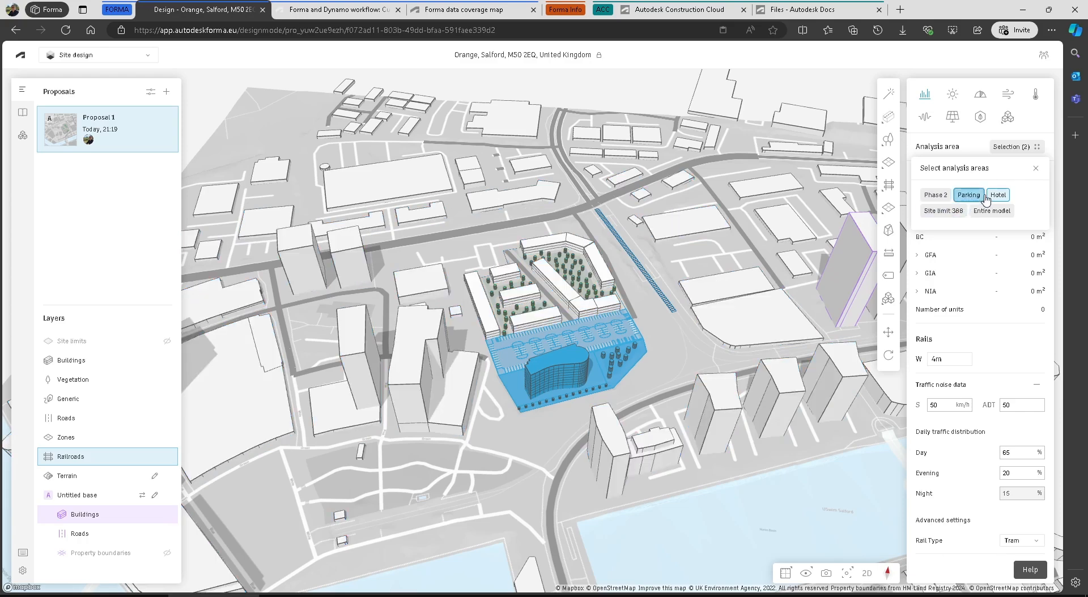
pyautogui.click(1001, 198)
pyautogui.click(935, 196)
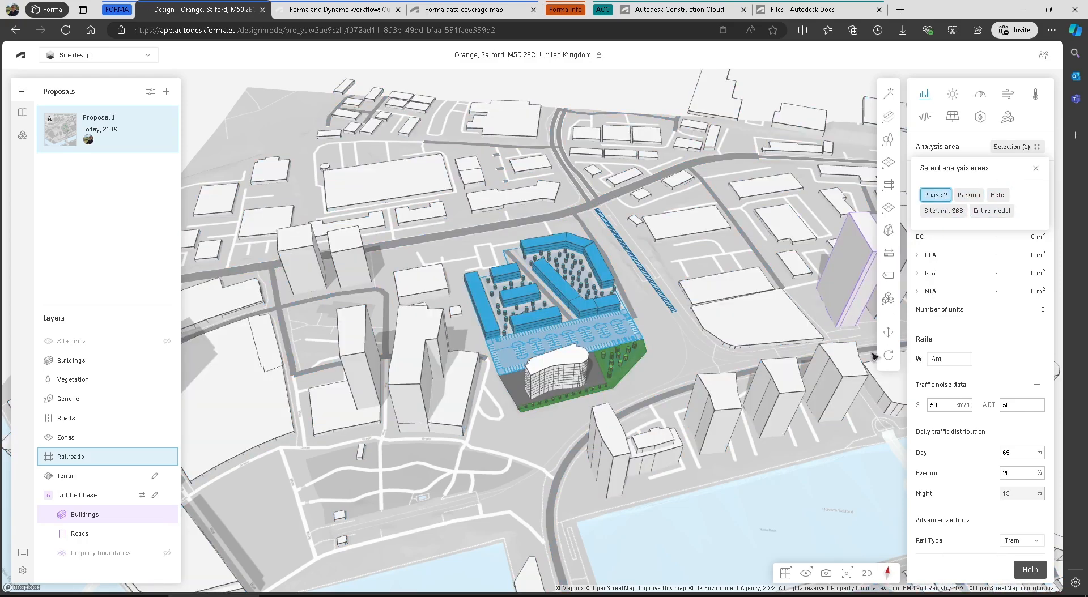
pyautogui.click(483, 445)
# Switch the area metrics for Phase 2 from Buildings to Parking
pyautogui.moveTo(497, 438); pyautogui.dragTo(518, 426, button='right')
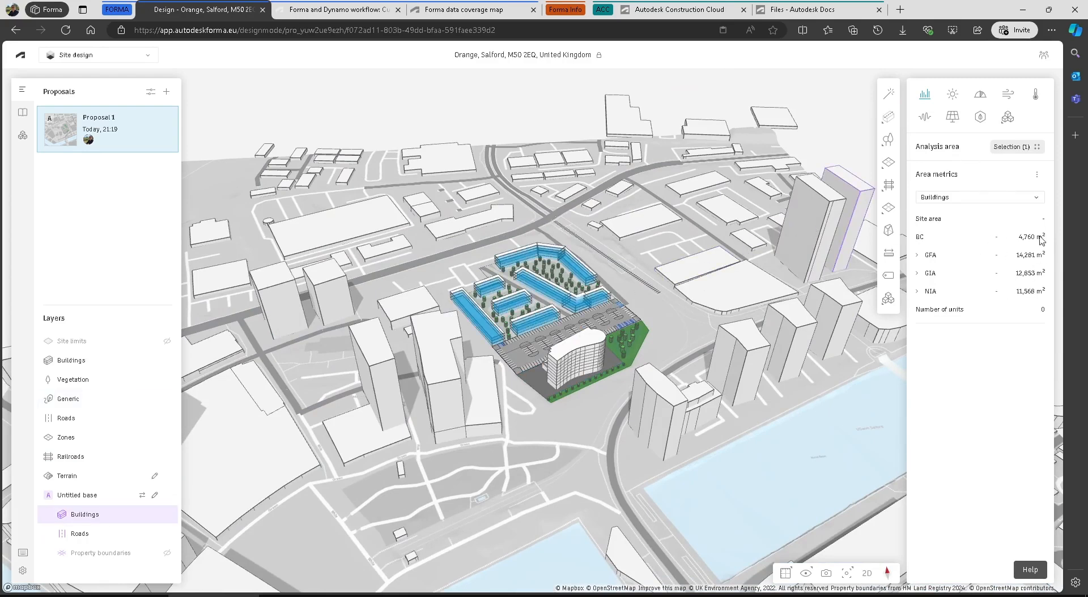
pyautogui.click(1036, 198)
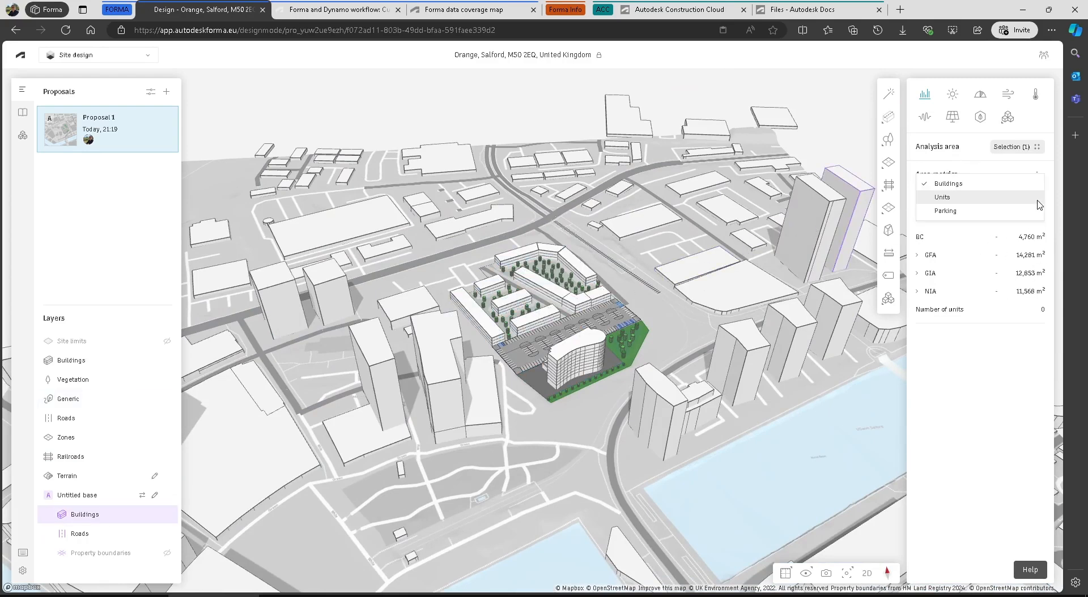
pyautogui.click(946, 211)
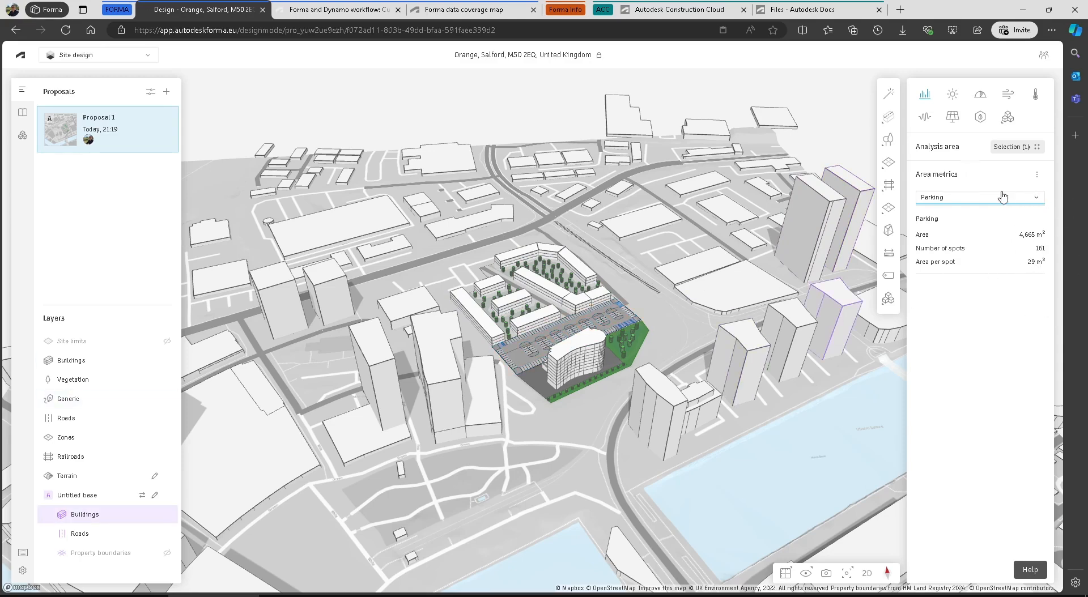
# Set the analysis area to Site limit 388 only, excluding Phase 2, Parking and Hotel
pyautogui.click(1012, 147)
pyautogui.click(970, 195)
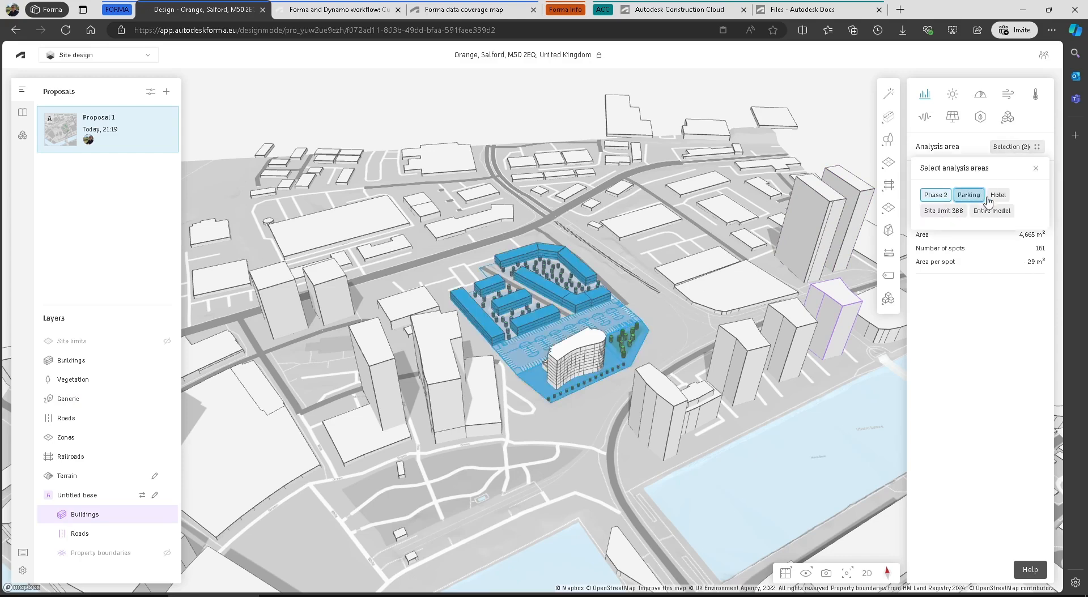
pyautogui.click(998, 195)
pyautogui.click(935, 195)
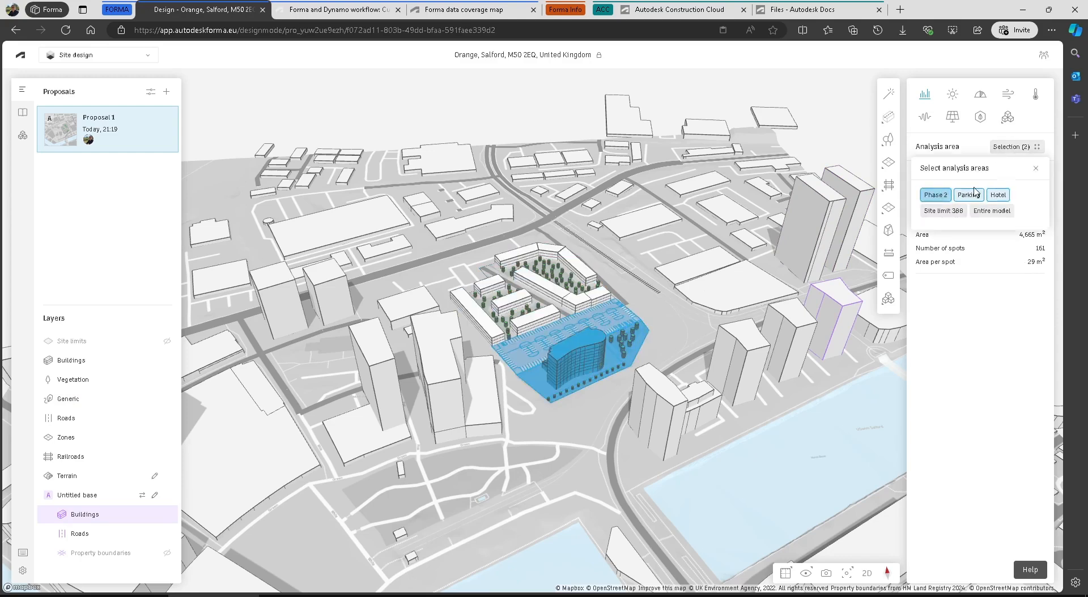
pyautogui.click(997, 196)
pyautogui.click(971, 199)
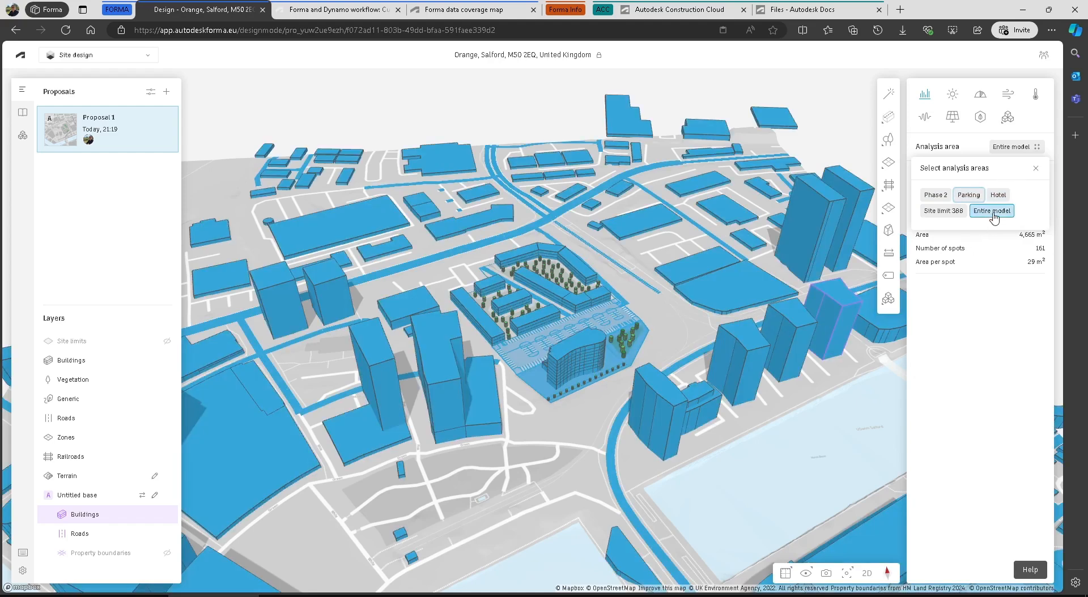
pyautogui.click(944, 212)
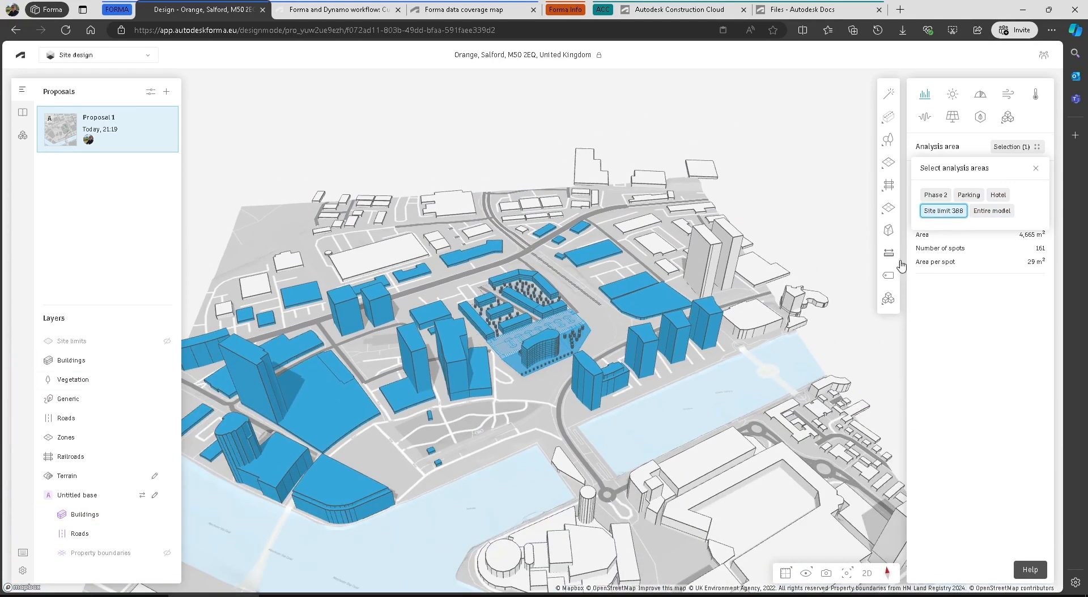
# Add August 12 as a third date in the Sun hours analysis and run it for Site limit 388
pyautogui.click(952, 96)
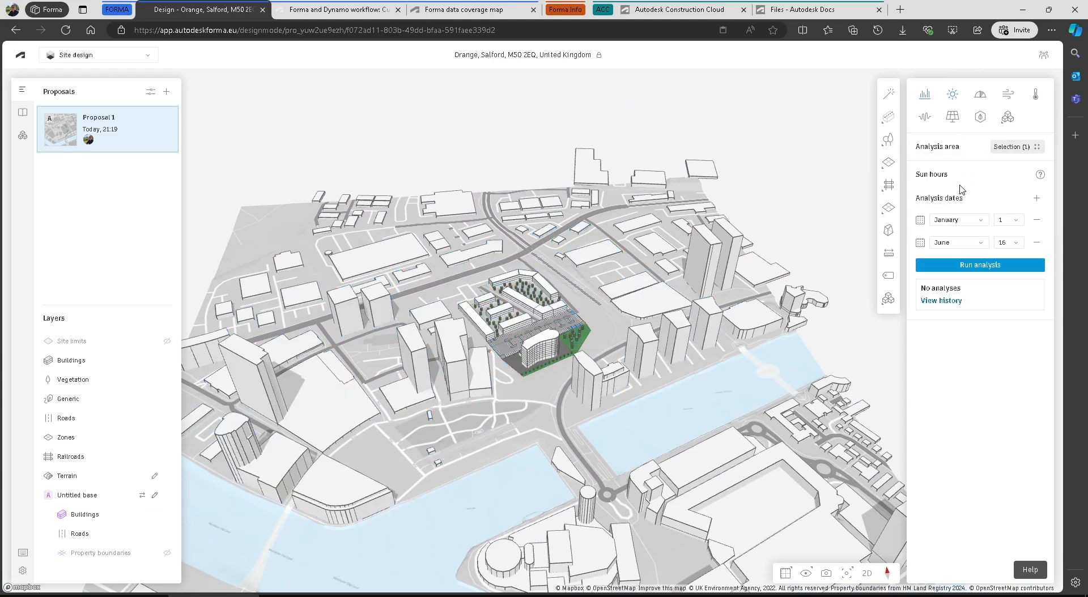
pyautogui.click(1037, 199)
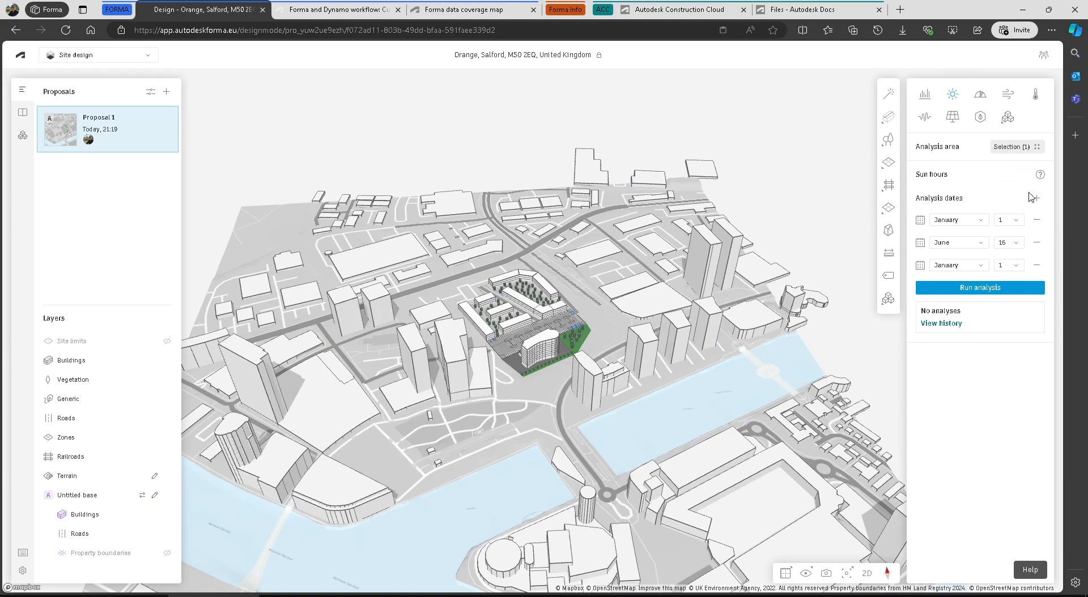
pyautogui.click(1036, 264)
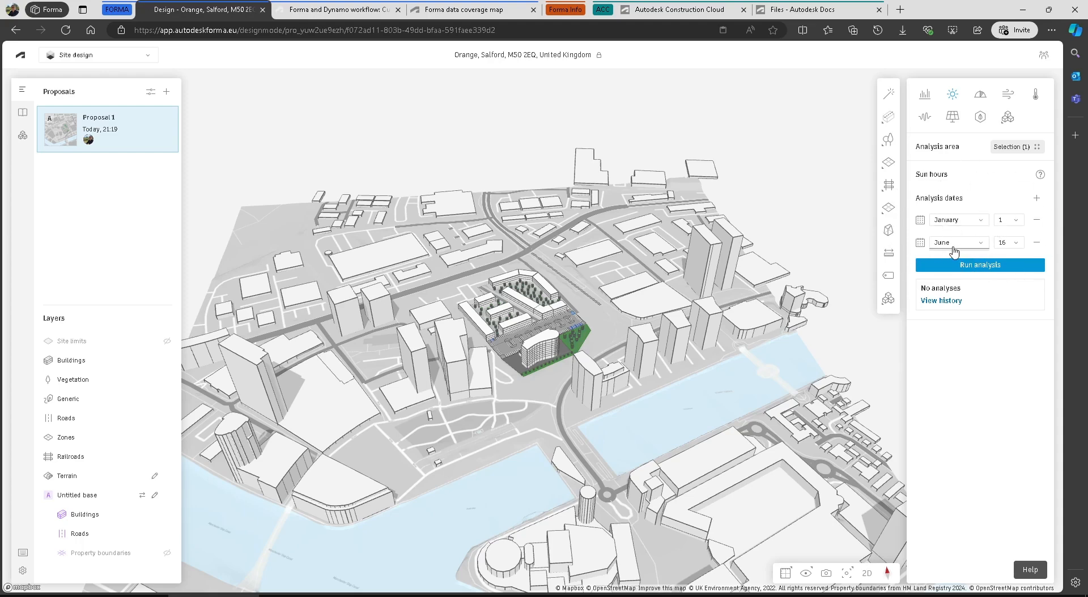
pyautogui.press('ctrl')
pyautogui.moveTo(979, 269)
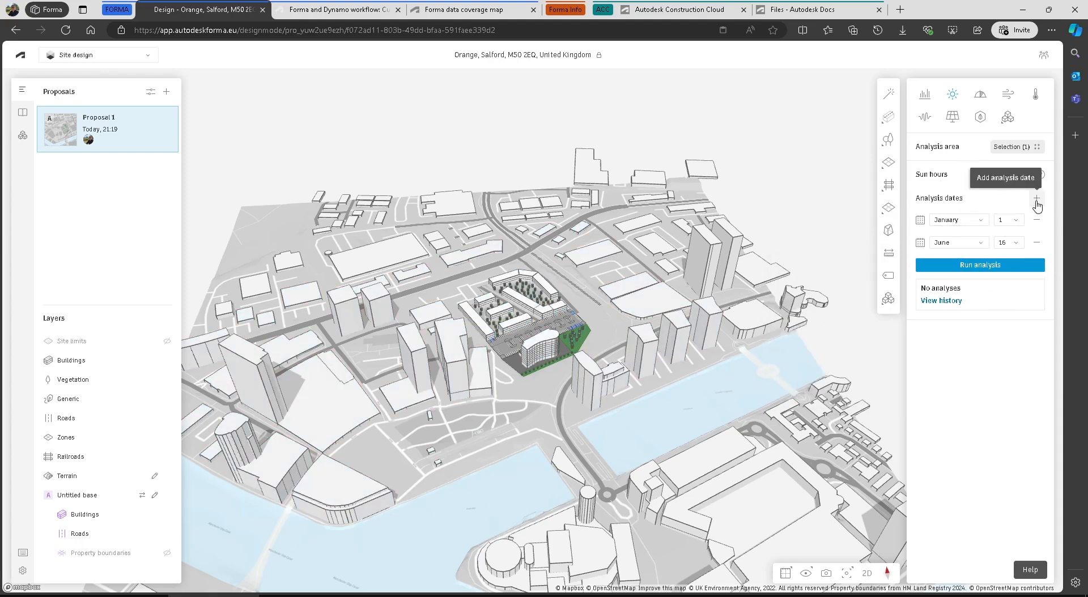
pyautogui.click(1036, 198)
pyautogui.click(986, 270)
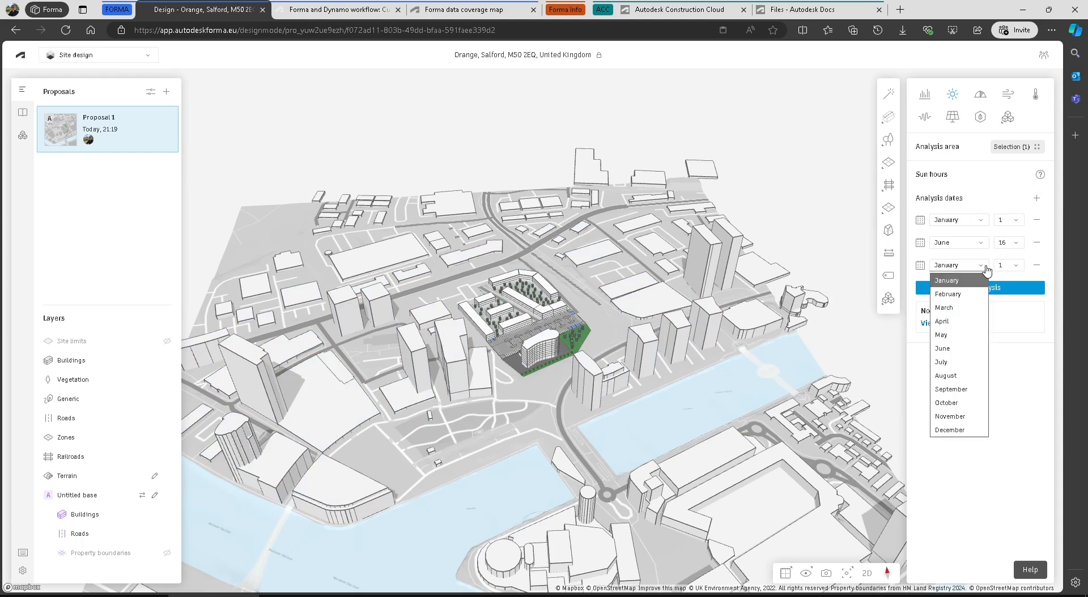
pyautogui.click(960, 374)
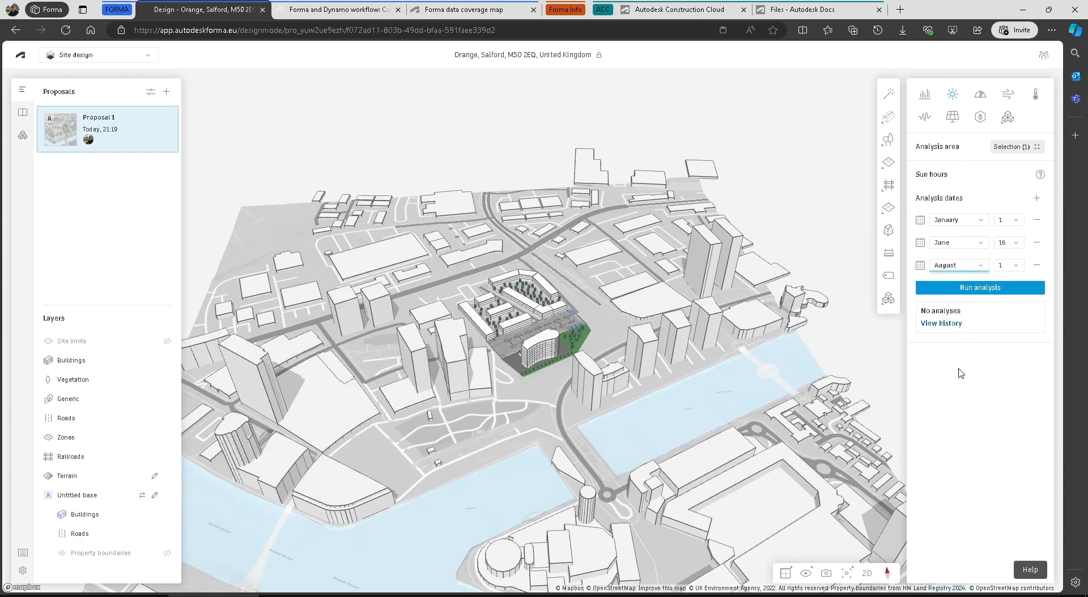
pyautogui.click(1017, 267)
pyautogui.click(1004, 431)
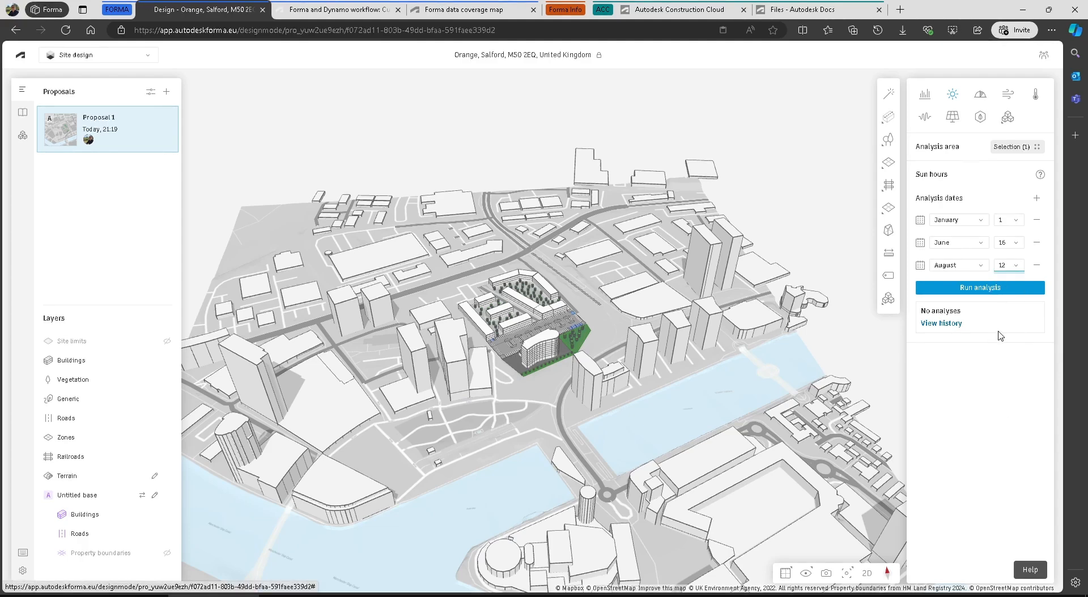
pyautogui.click(983, 289)
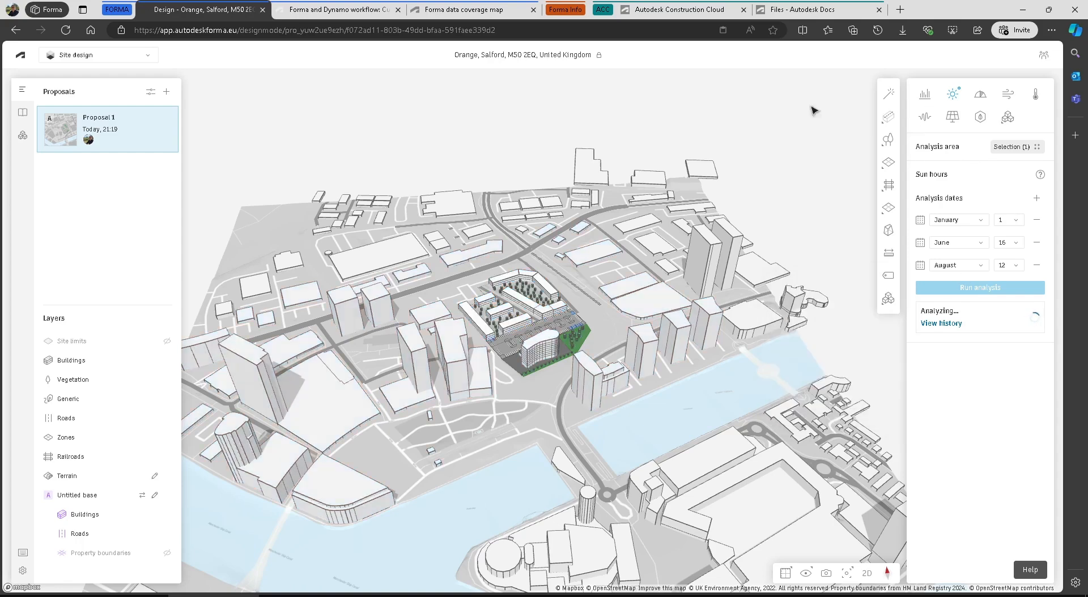
# Run the Daylight potential analysis for Site limit 388
pyautogui.moveTo(592, 280); pyautogui.dragTo(533, 329, button='right')
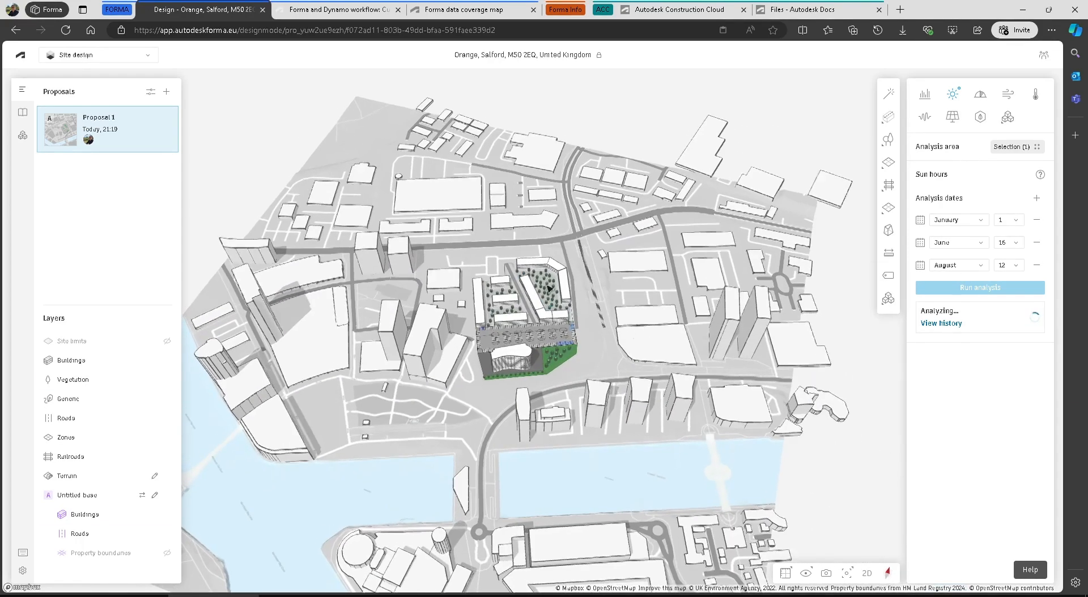
pyautogui.click(980, 100)
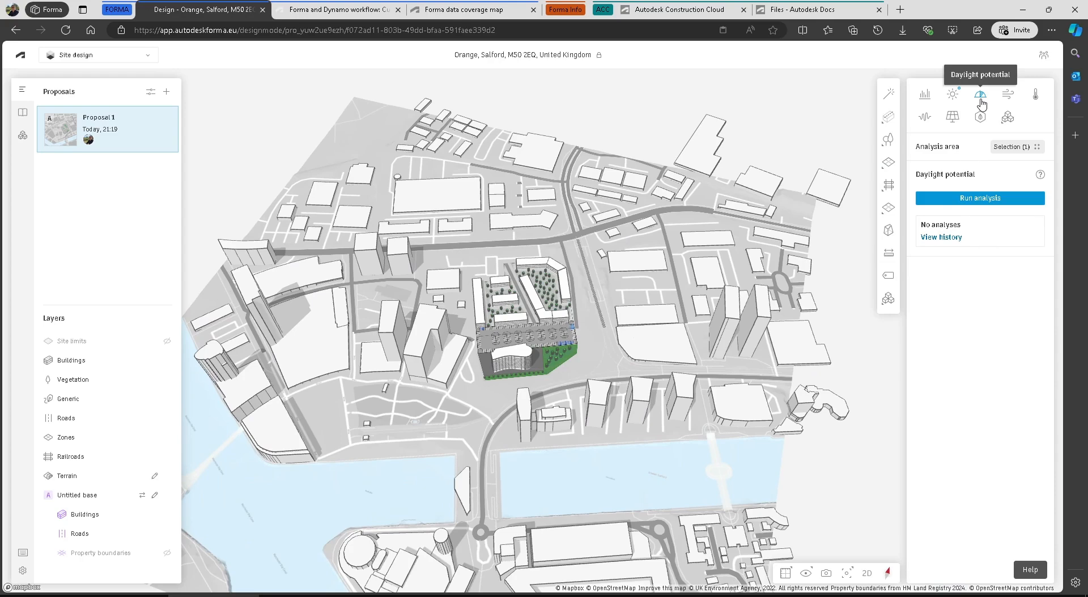
pyautogui.click(978, 207)
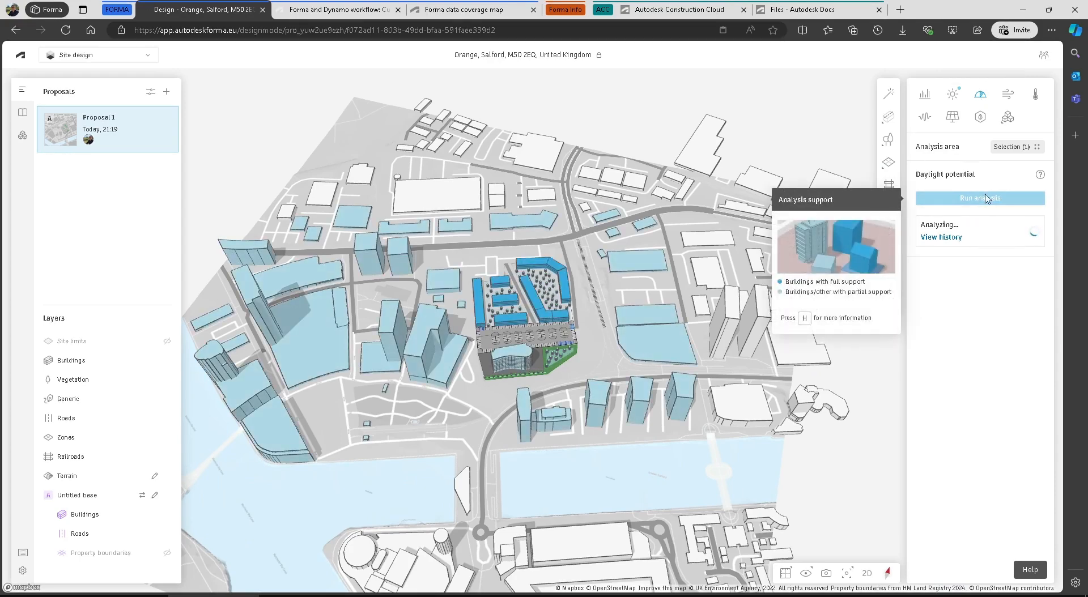
# Set the wind area radius to 195 m and place a custom circular wind analysis area around the curved hotel building
pyautogui.click(1008, 93)
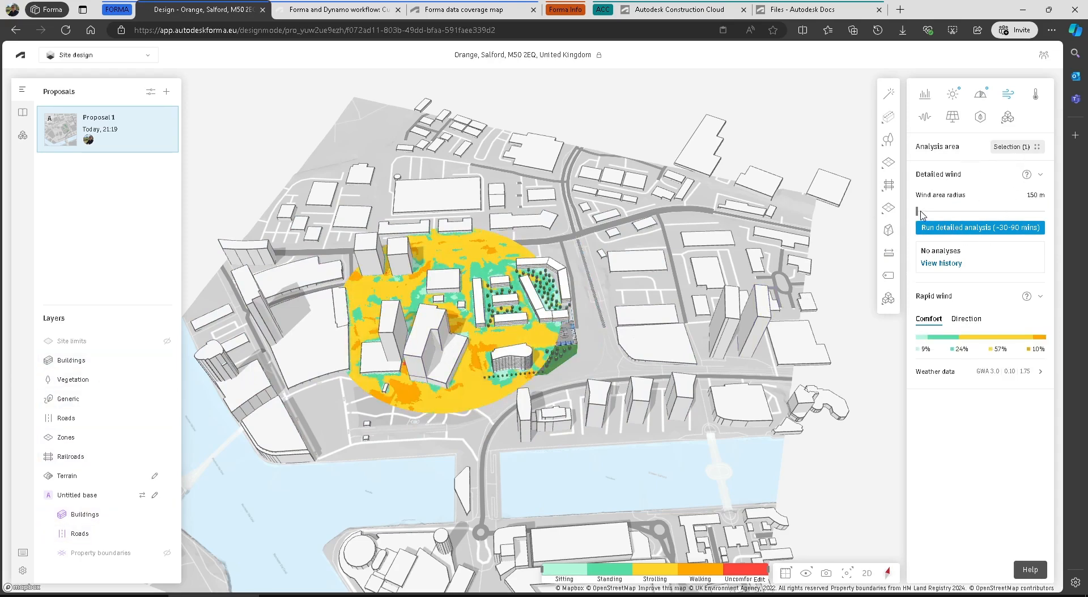
pyautogui.moveTo(952, 208)
pyautogui.mouseDown()
pyautogui.moveTo(1037, 209)
pyautogui.moveTo(945, 211)
pyautogui.mouseUp()
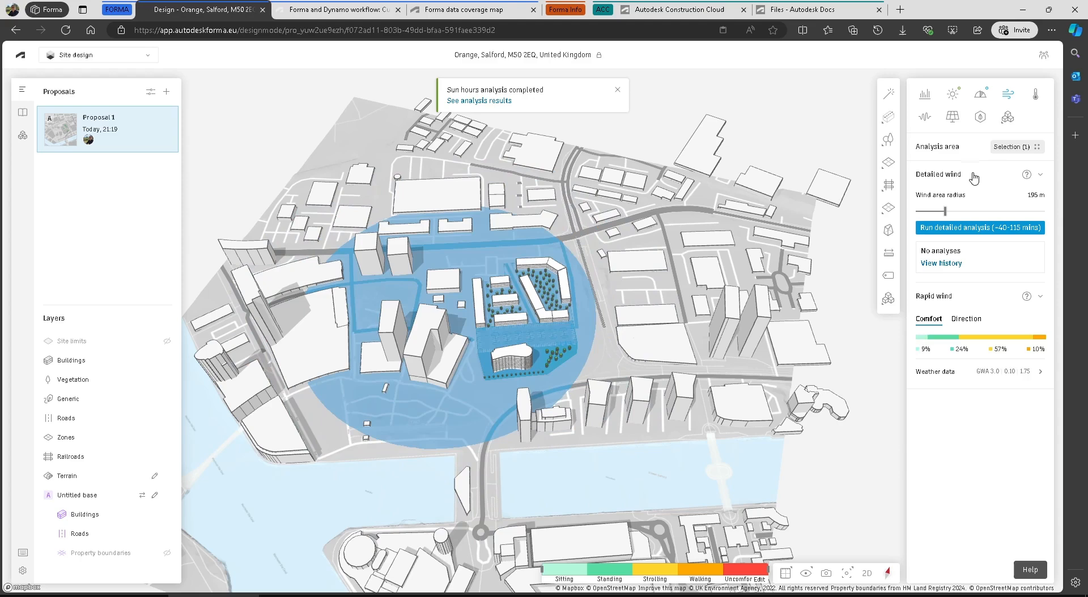
pyautogui.click(1006, 148)
pyautogui.click(982, 214)
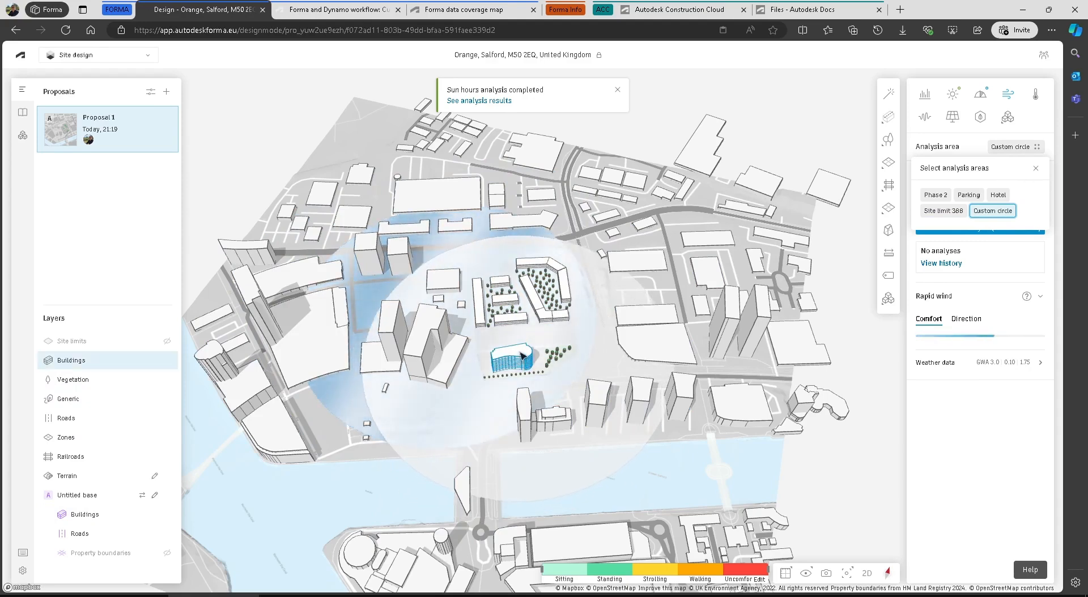
pyautogui.doubleClick(522, 355)
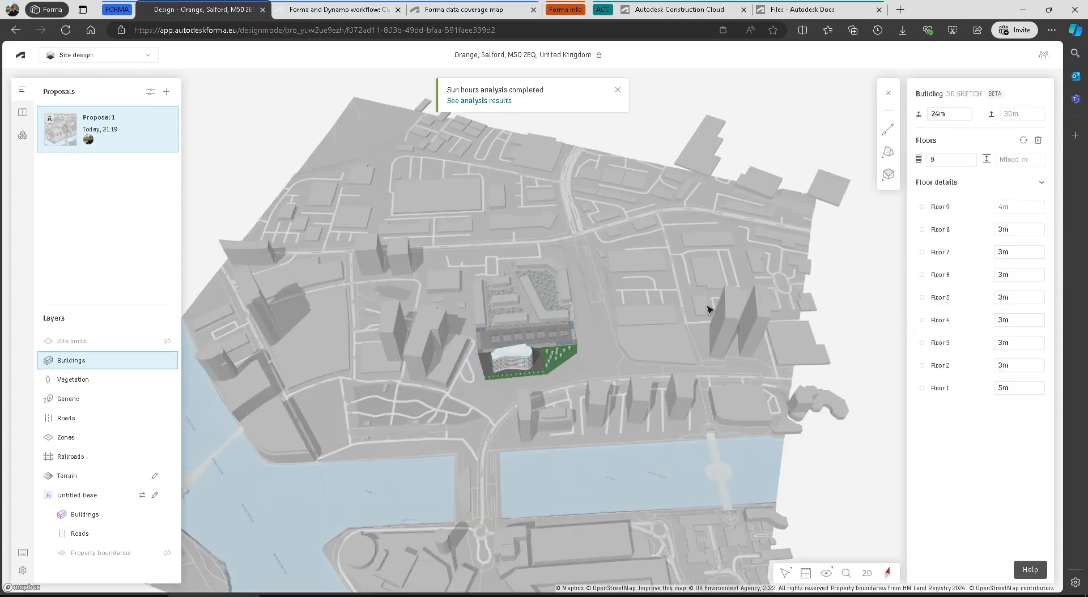
pyautogui.click(601, 323)
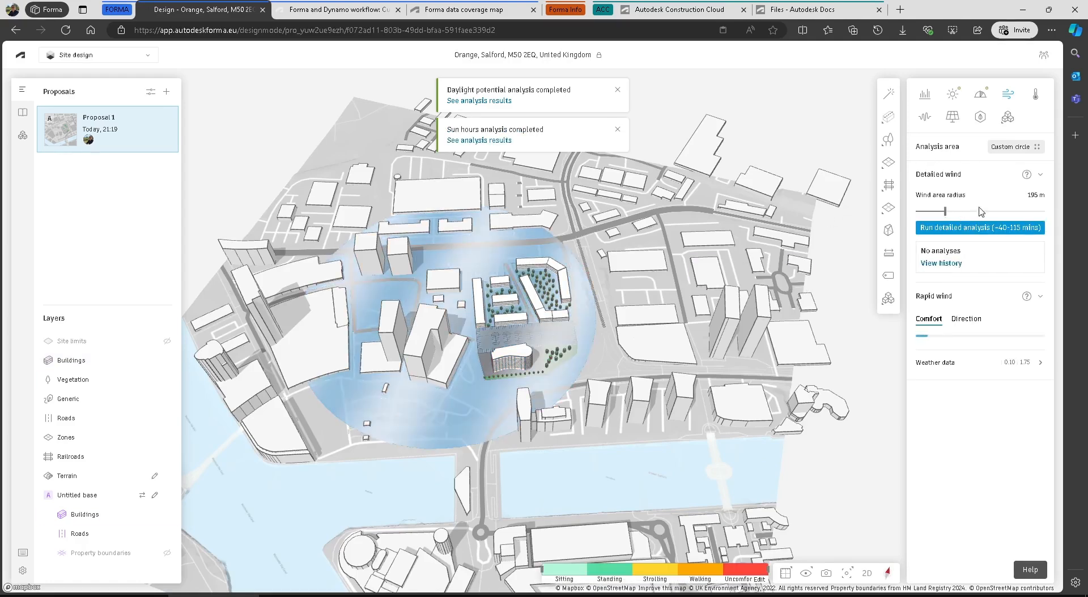
pyautogui.click(1017, 149)
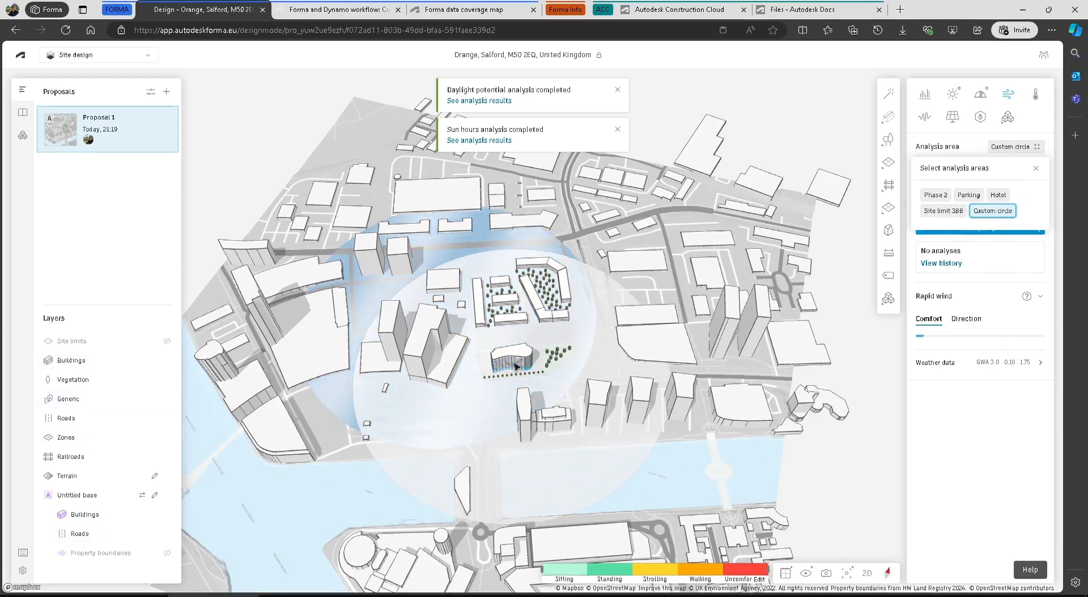
pyautogui.click(513, 344)
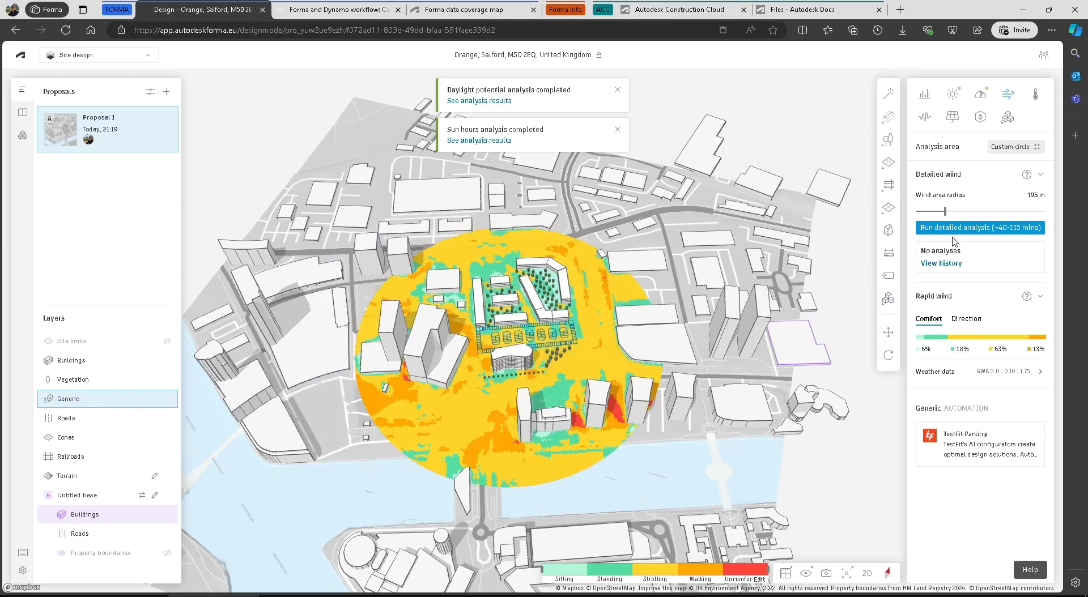
# Show the Rapid wind results by direction and examine them around the site
pyautogui.moveTo(474, 418); pyautogui.dragTo(517, 398, button='right')
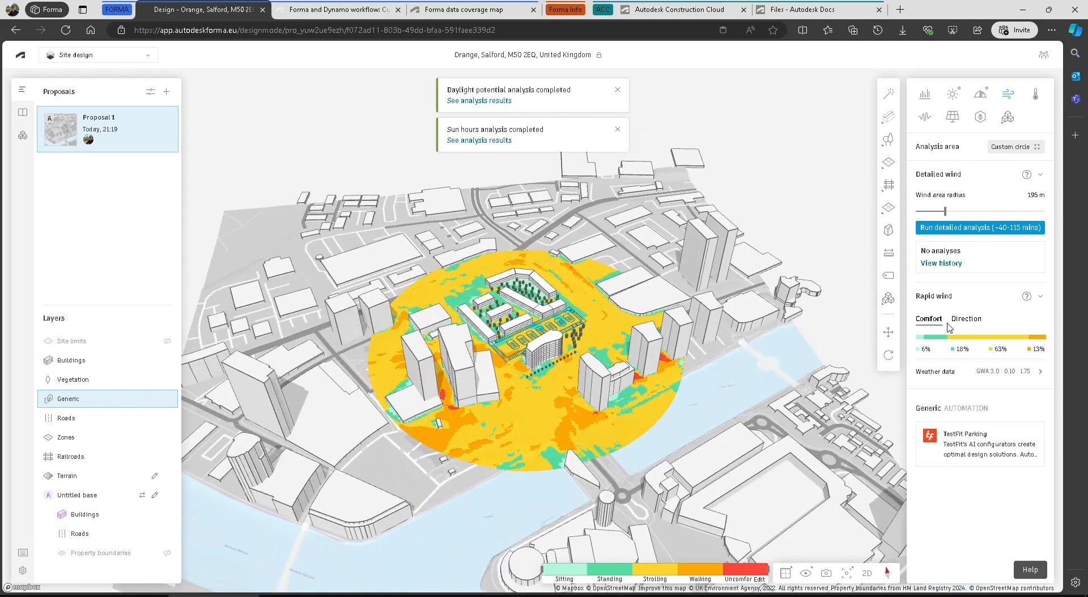
pyautogui.click(965, 321)
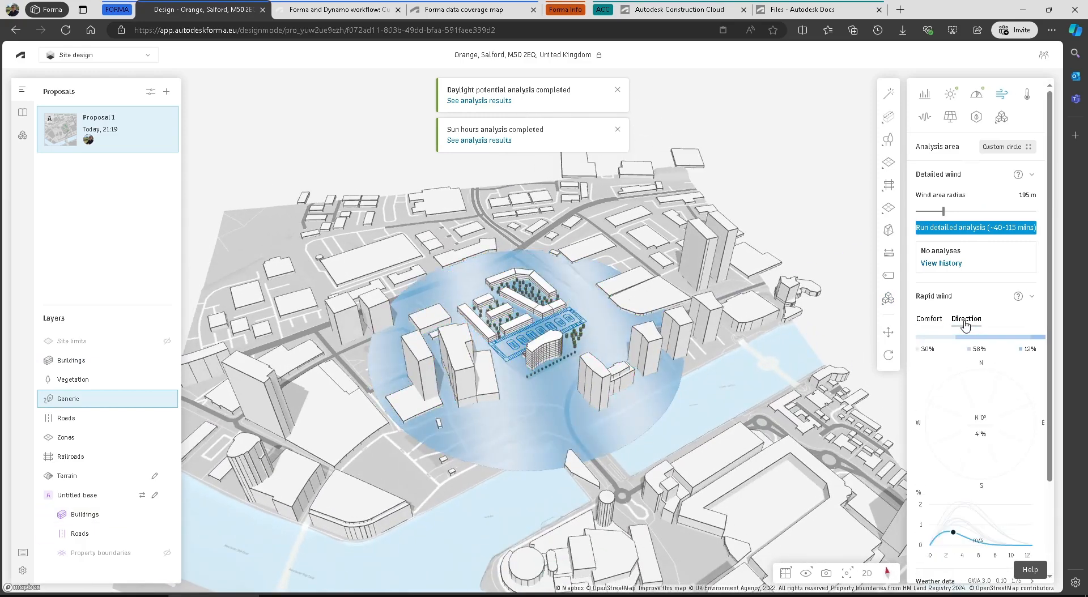
pyautogui.scroll(4, 506, 415)
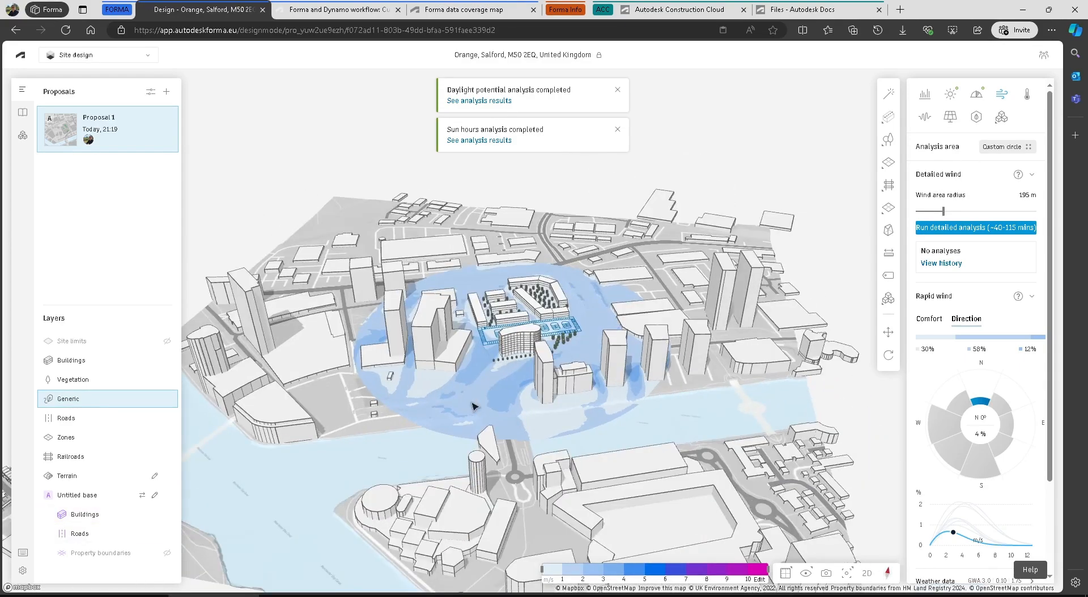
# Show the Rapid wind results for the west direction (270°) at a wind speed of about 12 m/s and examine them around the curved hotel building
pyautogui.scroll(3, 522, 391)
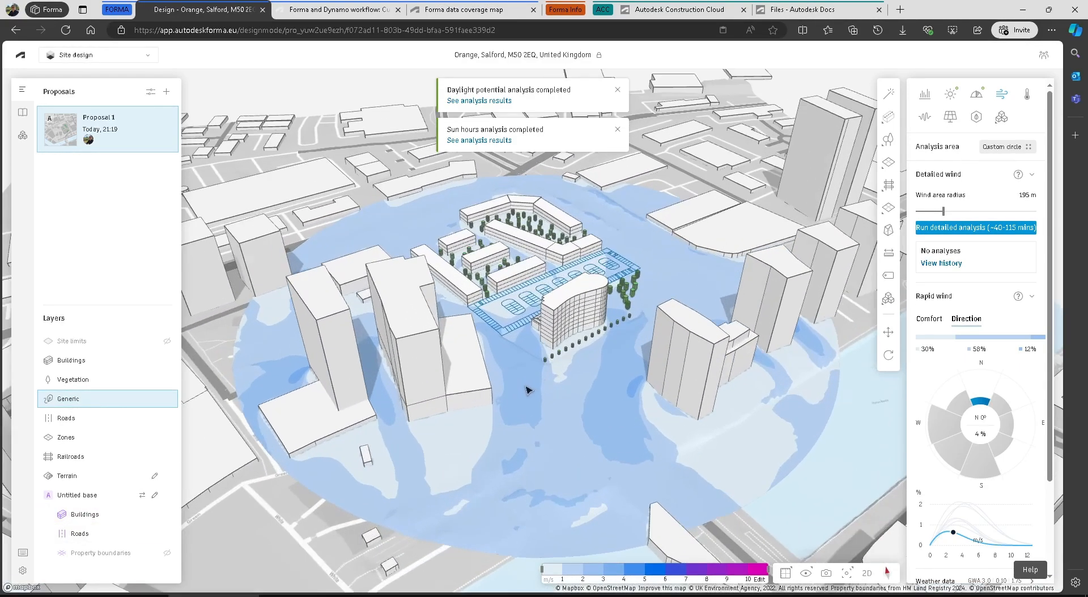
pyautogui.click(941, 433)
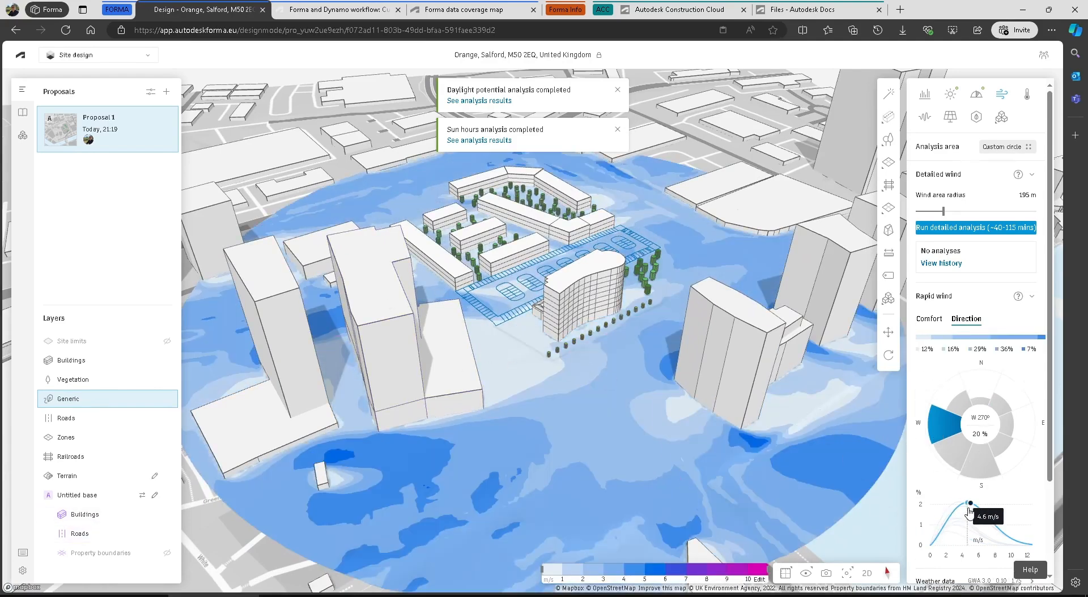
pyautogui.scroll(-2, 971, 513)
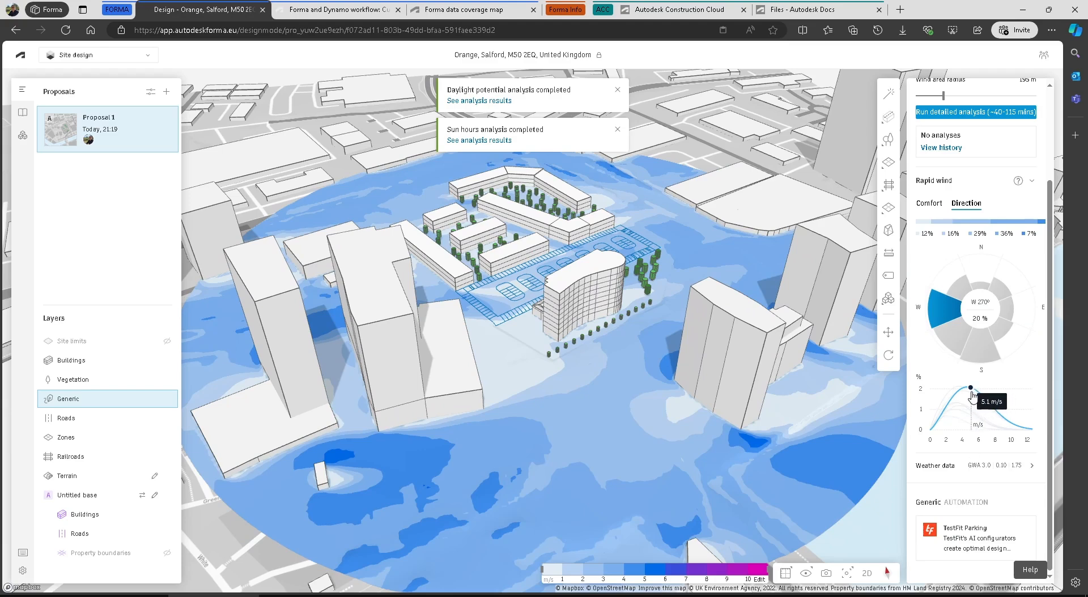
pyautogui.click(1022, 419)
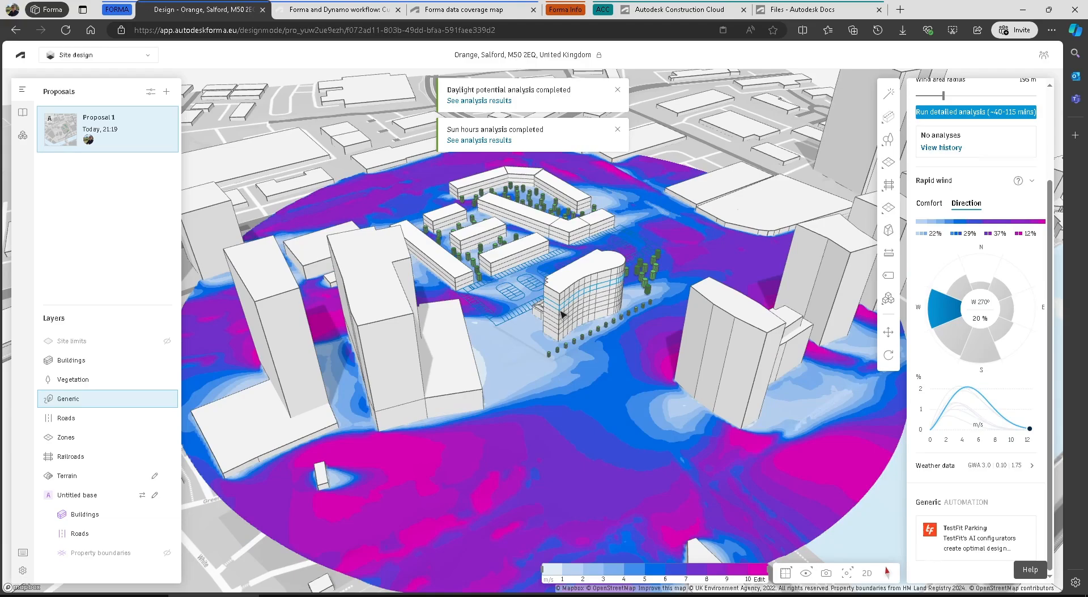
pyautogui.moveTo(644, 386); pyautogui.dragTo(588, 411)
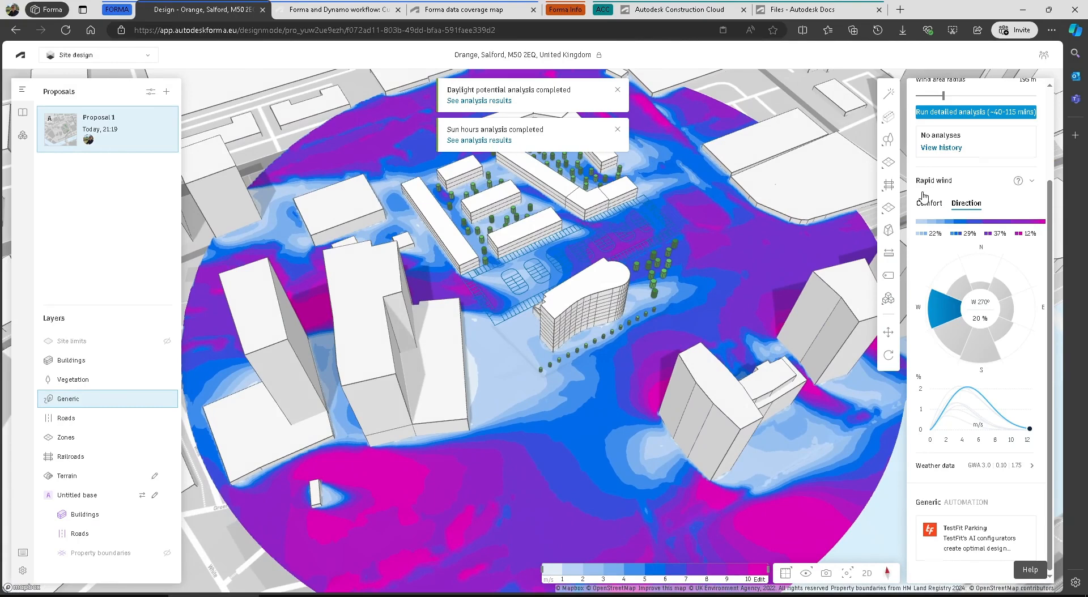
pyautogui.scroll(2, 971, 205)
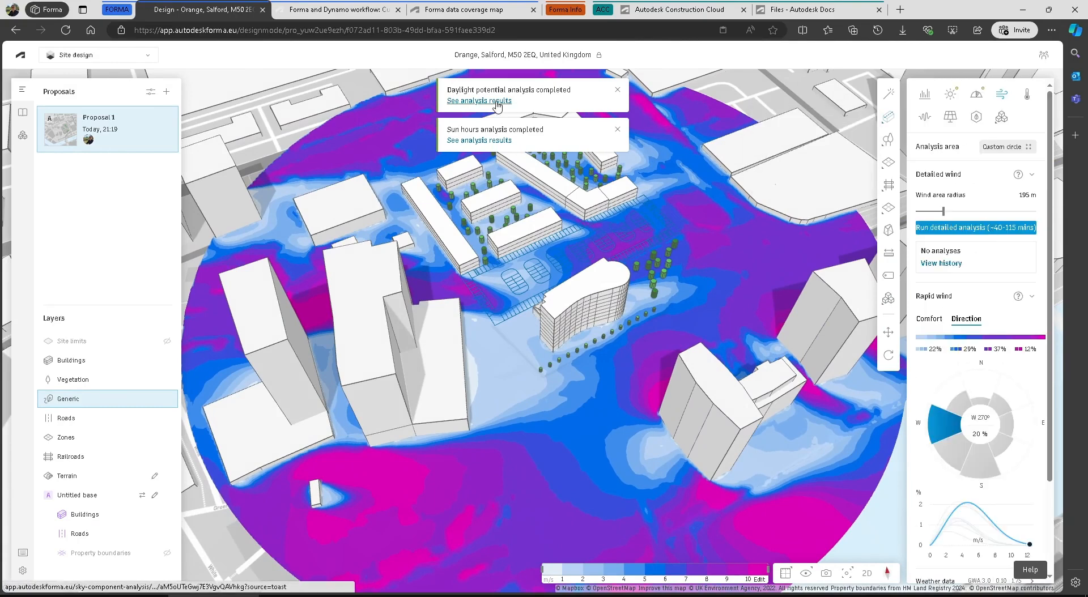
# Open the completed Sun hours analysis results and examine January 1 across the site and the curved hotel building
pyautogui.press('ctrl')
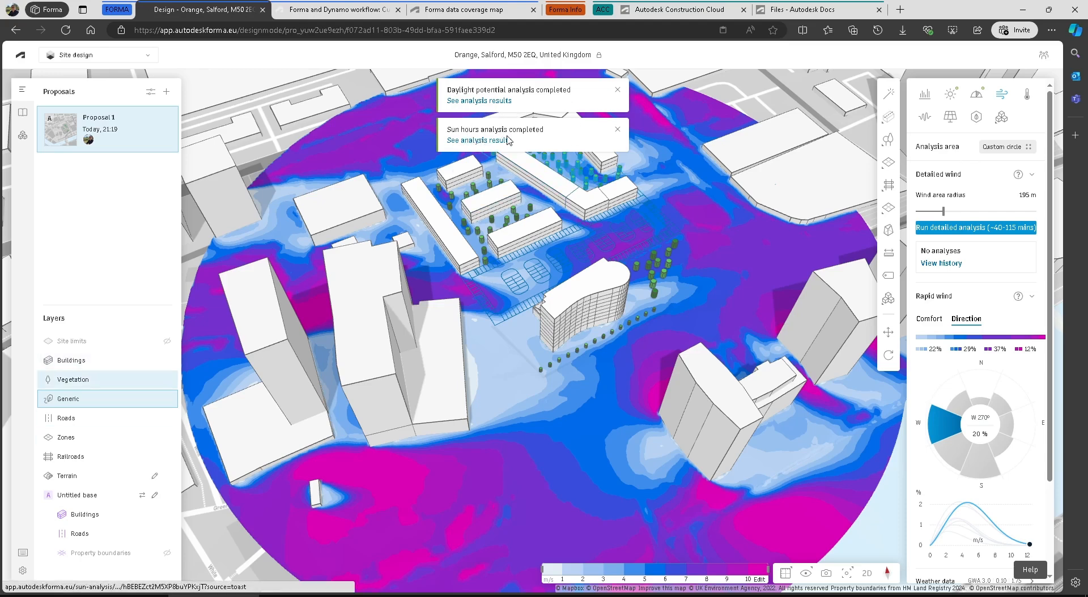
pyautogui.click(471, 141)
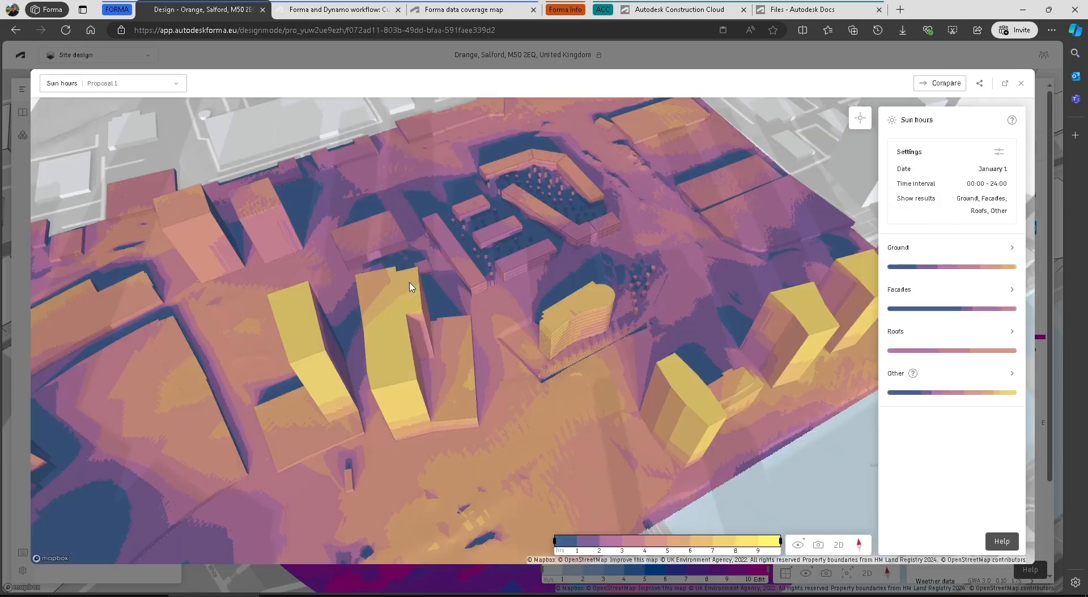
pyautogui.moveTo(567, 405); pyautogui.dragTo(583, 365, button='right')
pyautogui.moveTo(624, 367); pyautogui.dragTo(578, 391, button='right')
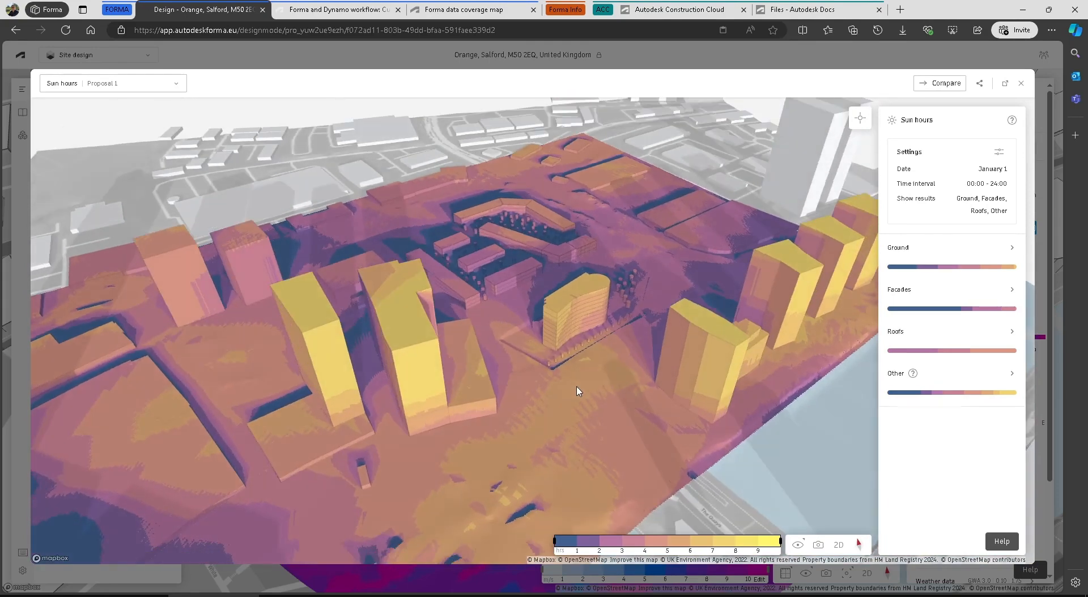
pyautogui.scroll(5, 559, 337)
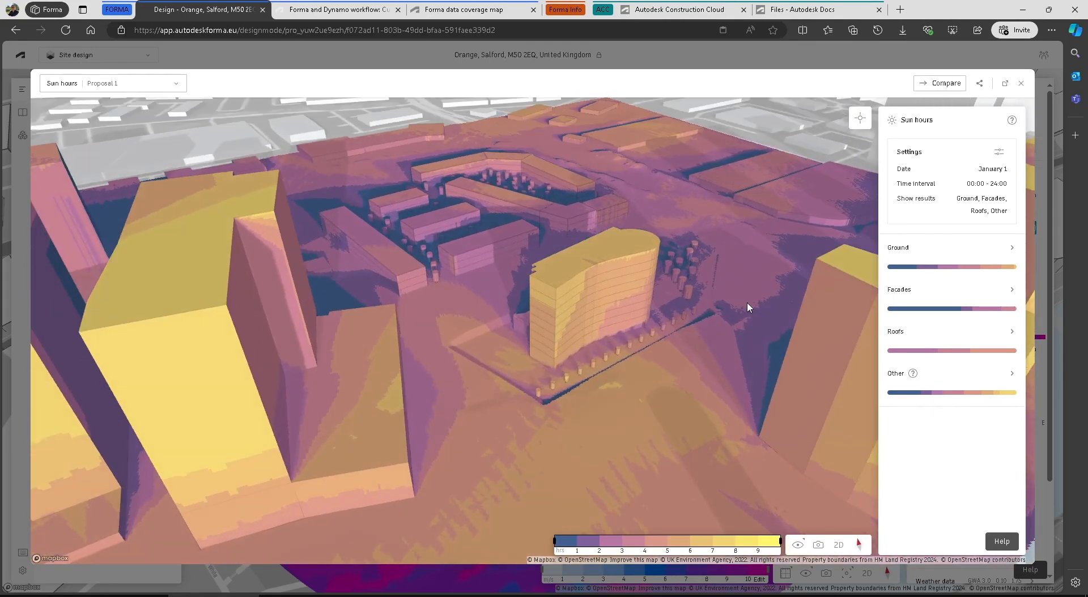
# Review the Sun hours breakdown tables for ground, facades, roofs and other surfaces
pyautogui.click(1012, 249)
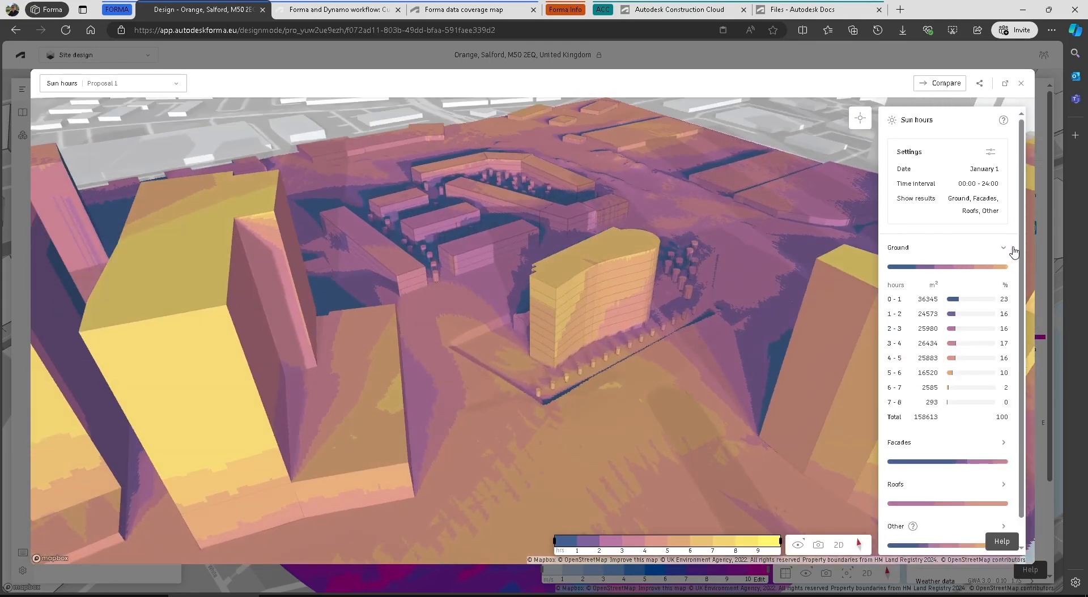
pyautogui.click(1006, 250)
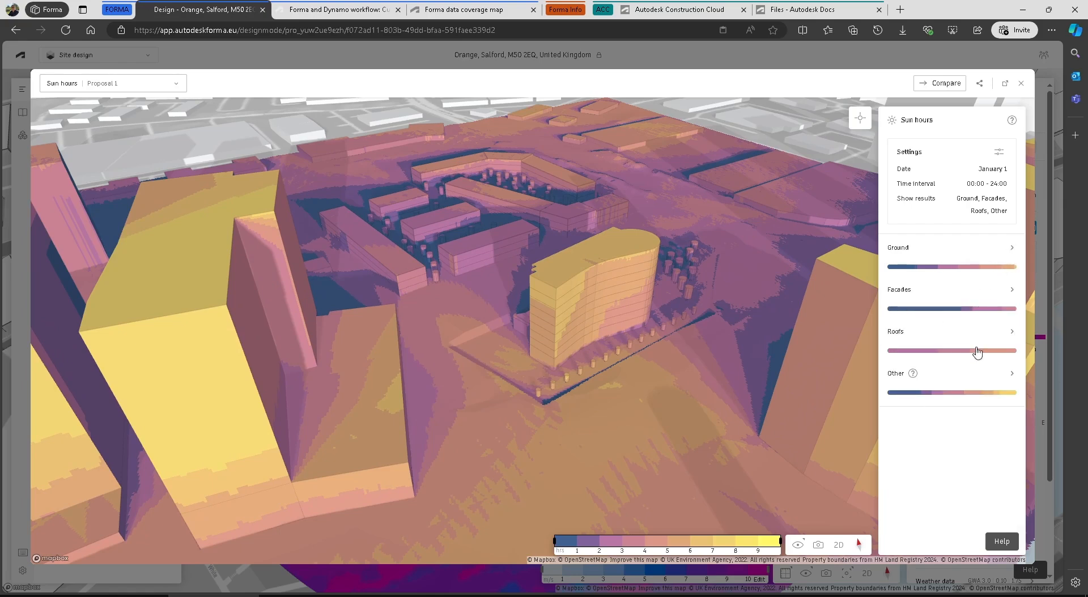
pyautogui.click(1012, 291)
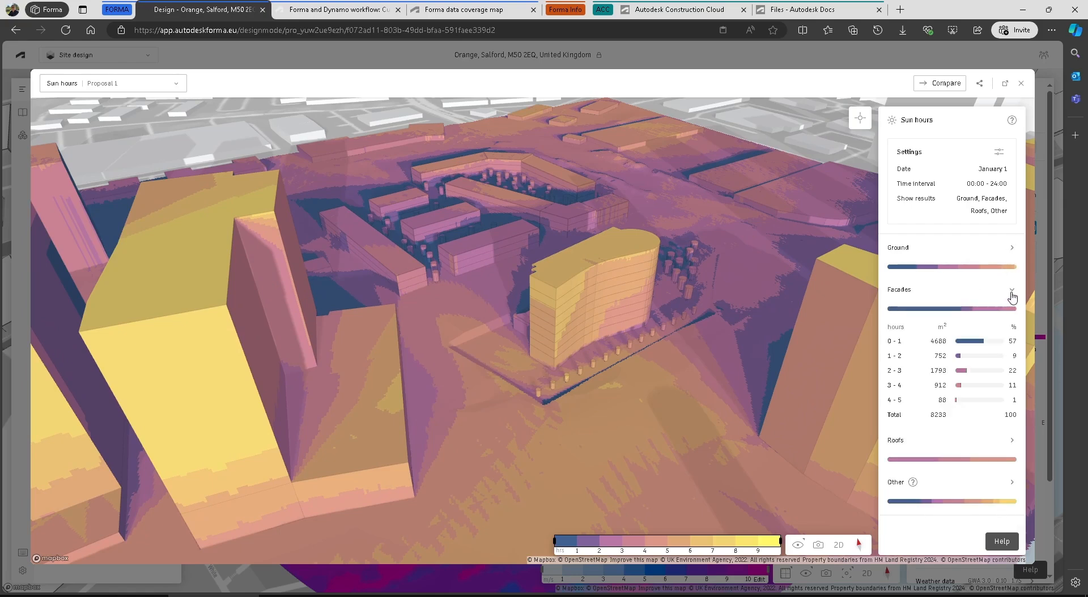
pyautogui.click(1012, 293)
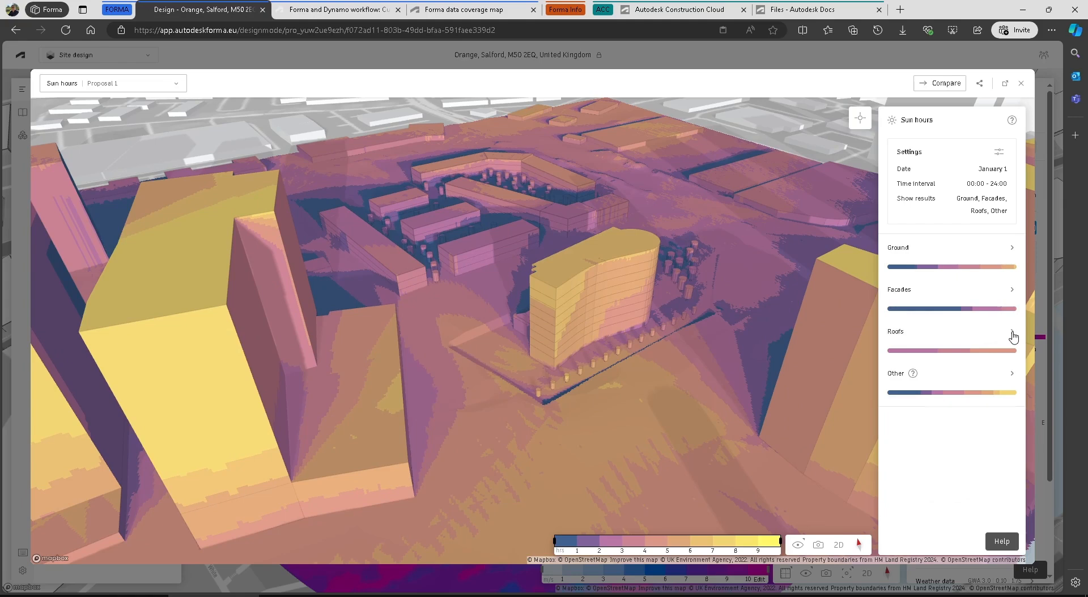
pyautogui.click(1012, 335)
pyautogui.click(1012, 335)
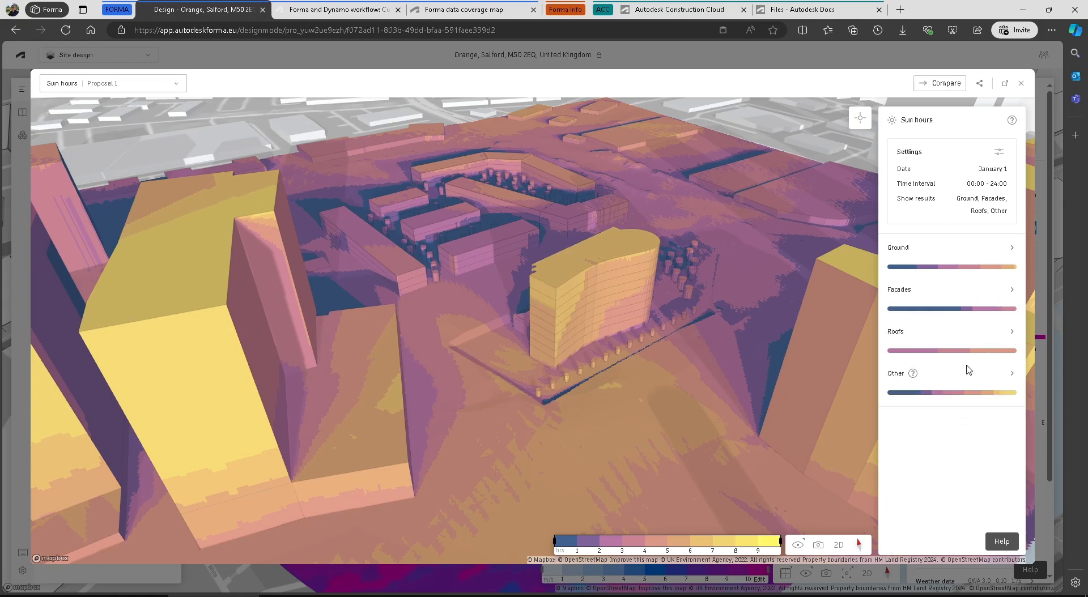
pyautogui.click(1012, 376)
pyautogui.scroll(-1, 929, 433)
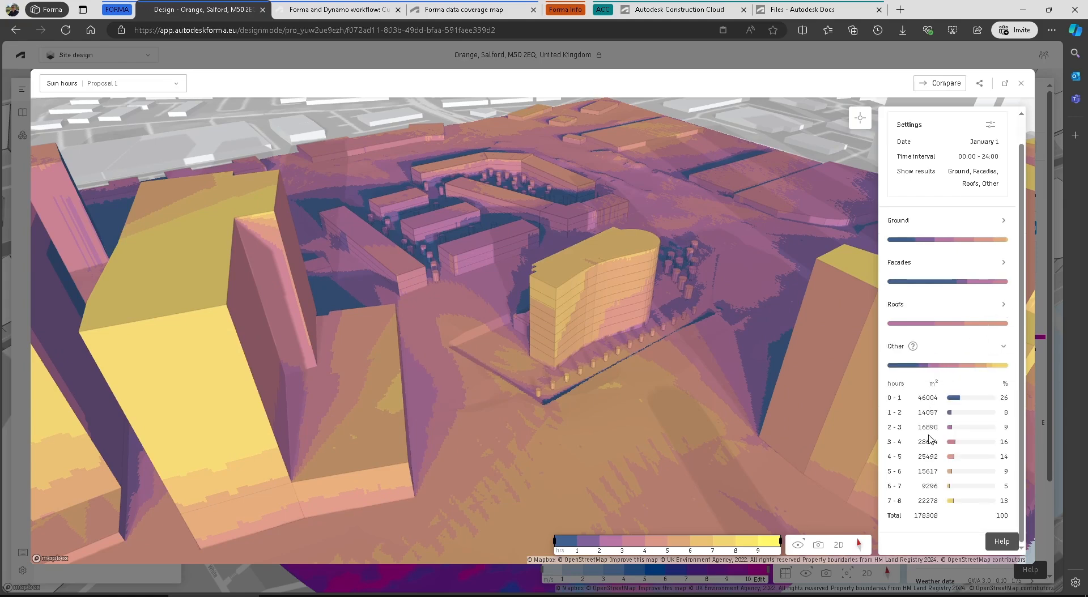
pyautogui.click(1004, 347)
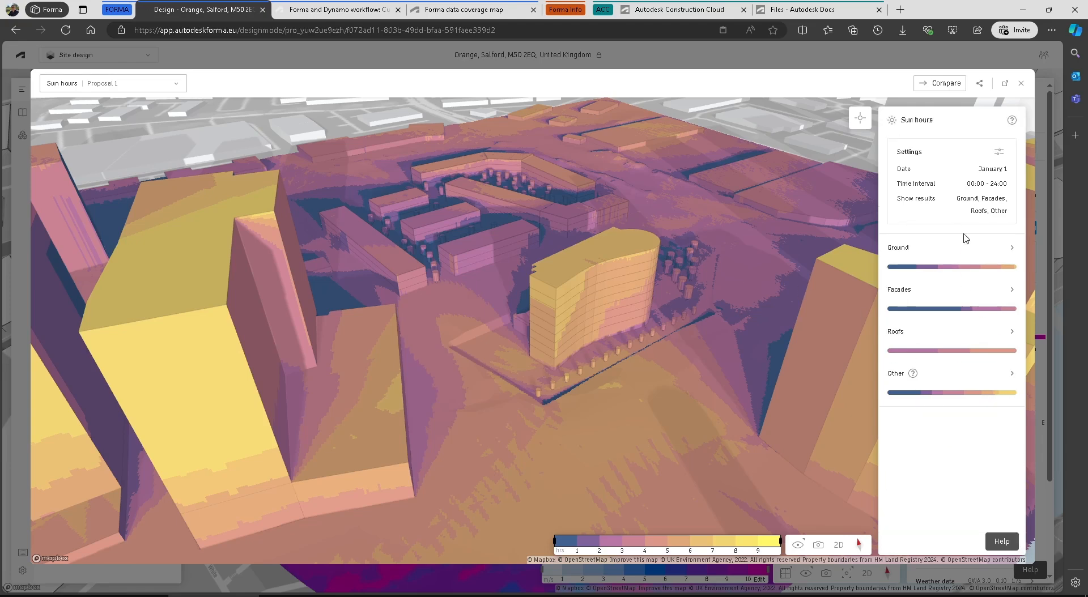
# Switch the Sun hours results date to June 16 for viewing, and finally to August 12
pyautogui.click(998, 151)
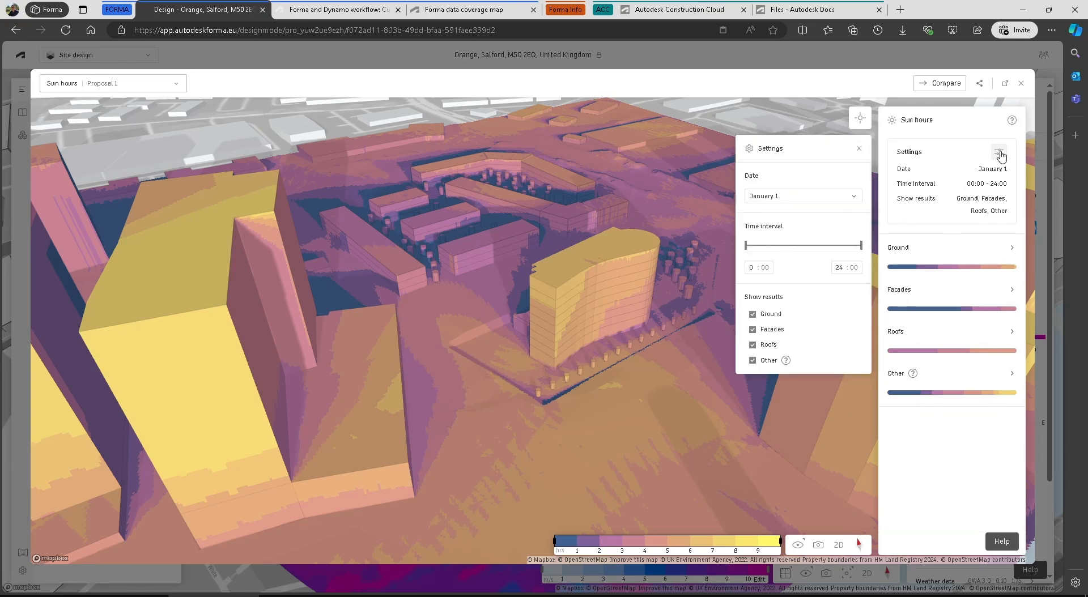
pyautogui.click(776, 199)
pyautogui.click(775, 225)
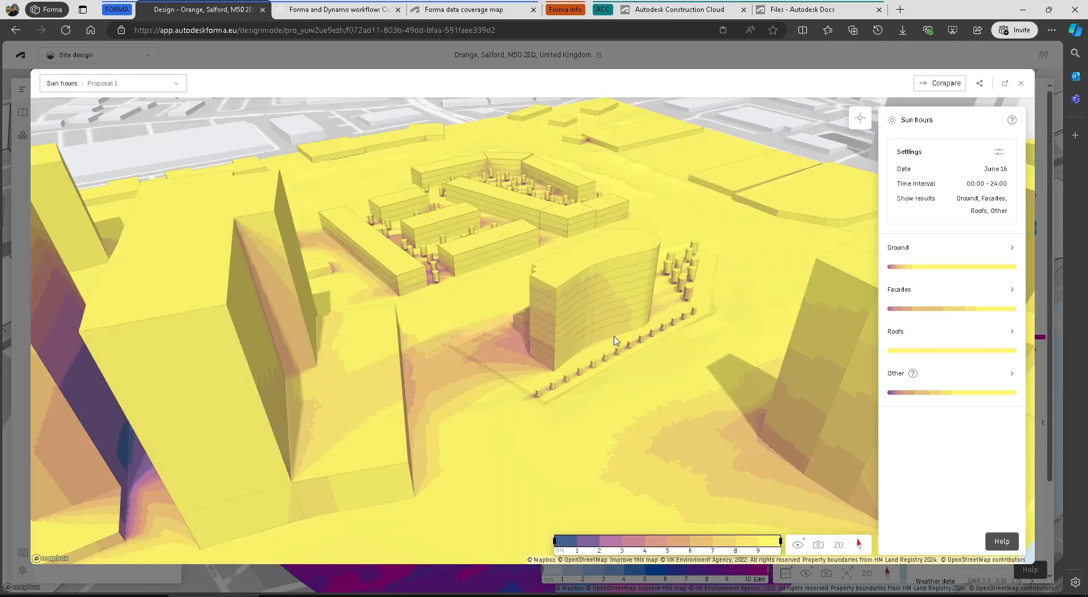
pyautogui.click(999, 153)
pyautogui.click(808, 198)
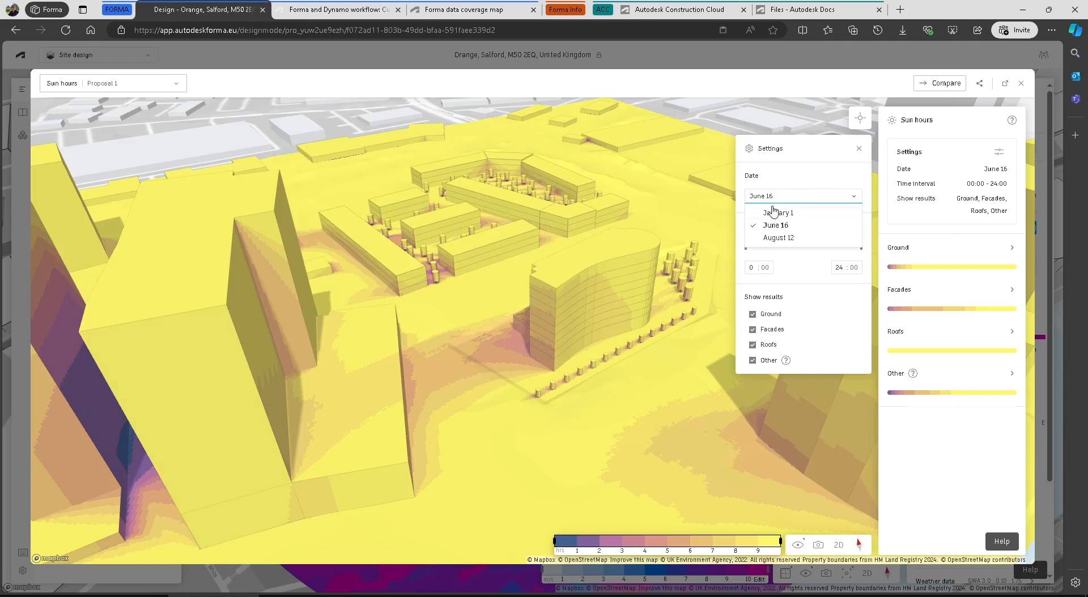
pyautogui.click(774, 235)
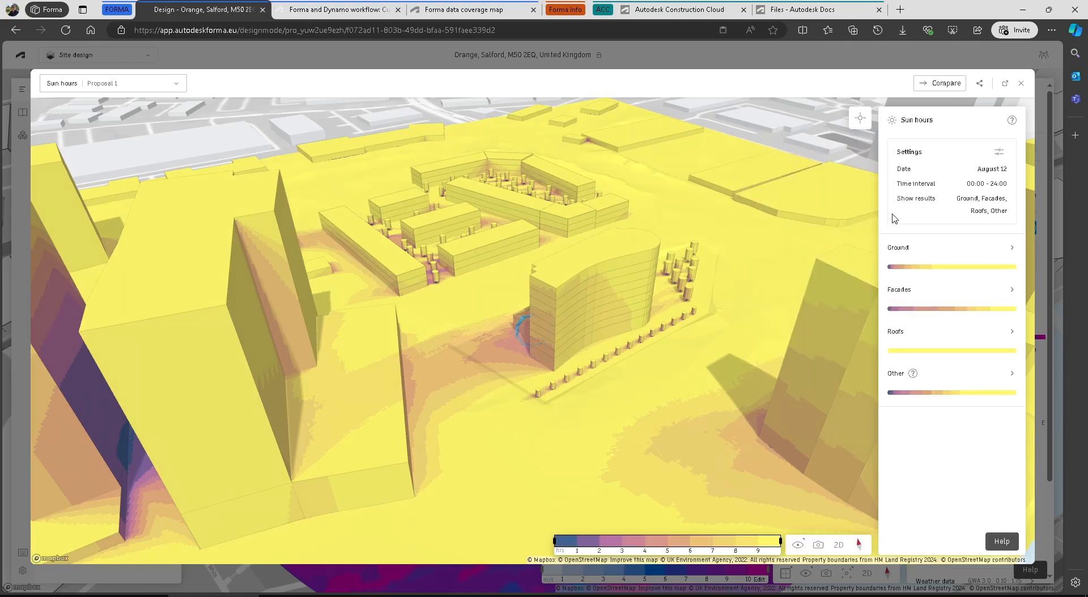
# Limit the August 12 Sun hours results to the time interval 06:00 to 21:00
pyautogui.click(998, 151)
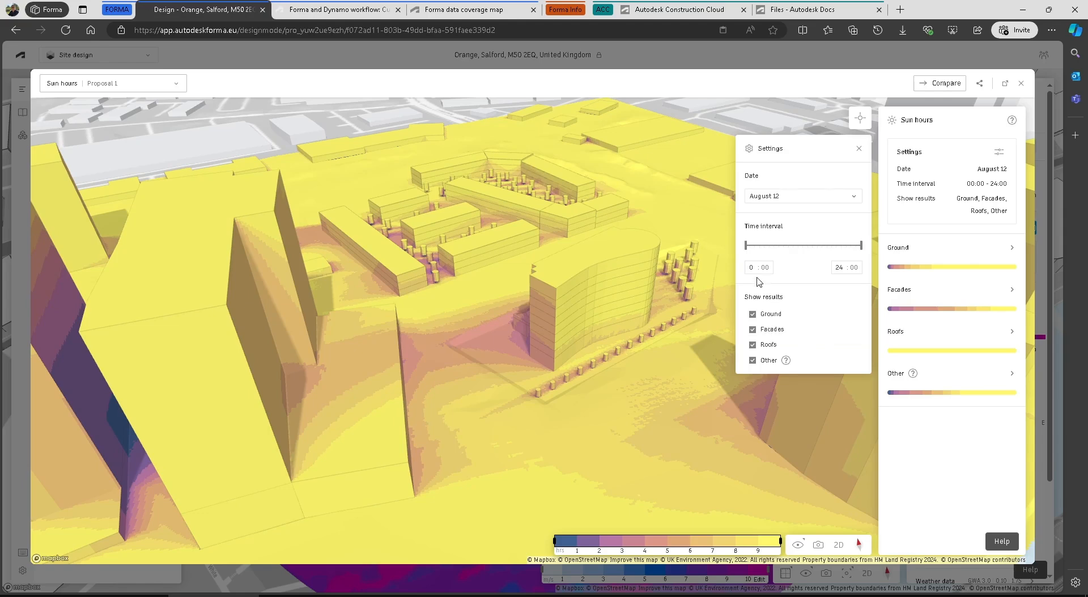
pyautogui.moveTo(746, 244); pyautogui.dragTo(775, 245)
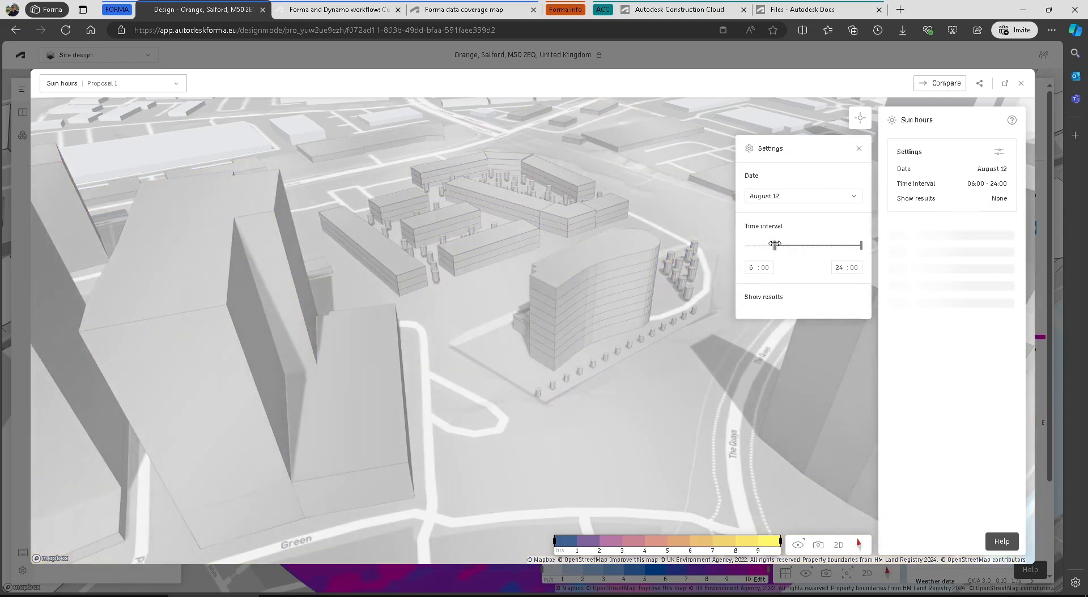
pyautogui.moveTo(861, 245); pyautogui.dragTo(832, 246)
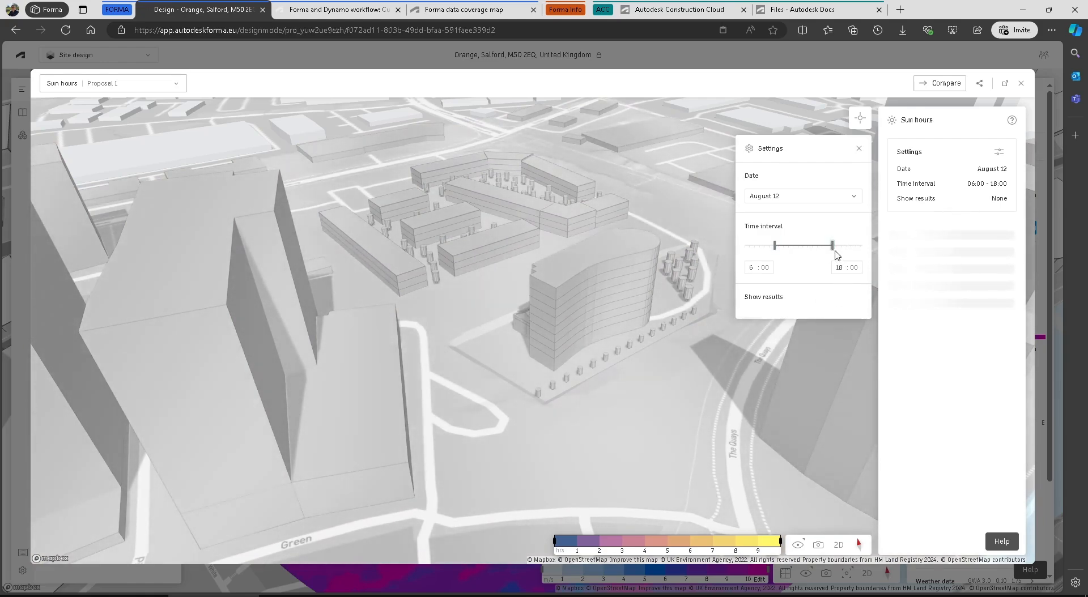
pyautogui.moveTo(832, 246); pyautogui.dragTo(847, 245)
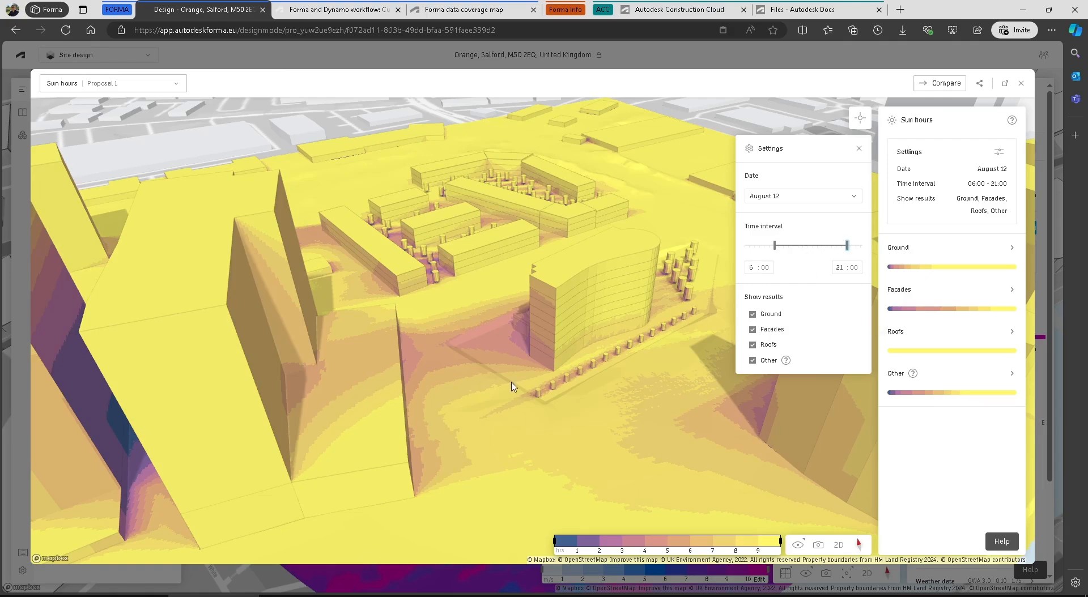
# Examine the sun hours on the rear facade of the curved hotel building and close the analysis results
pyautogui.moveTo(511, 388); pyautogui.dragTo(300, 388, button='right')
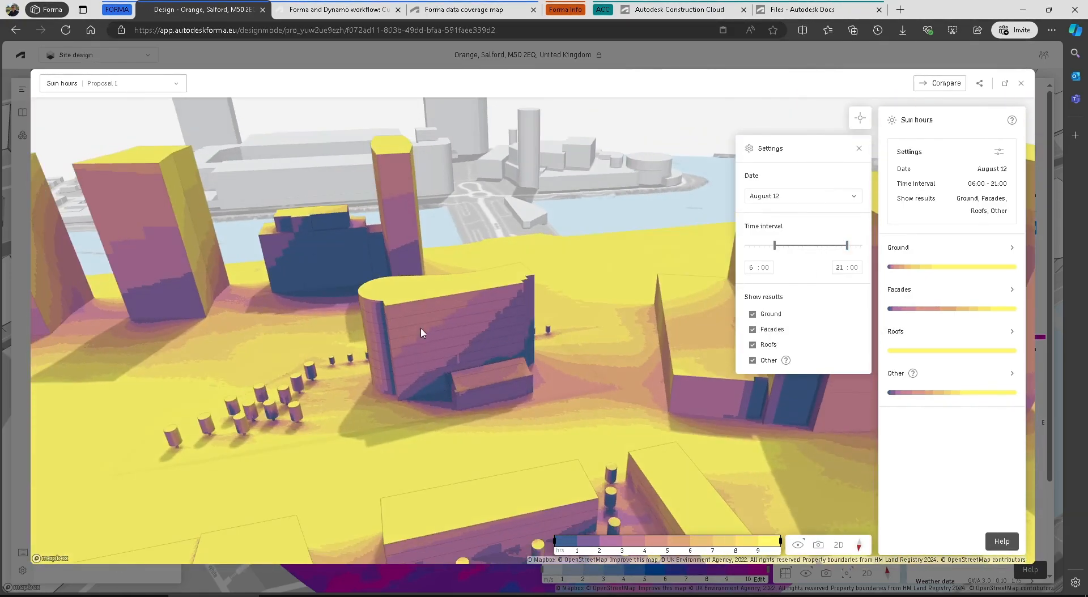
pyautogui.click(478, 341)
pyautogui.scroll(5, 468, 413)
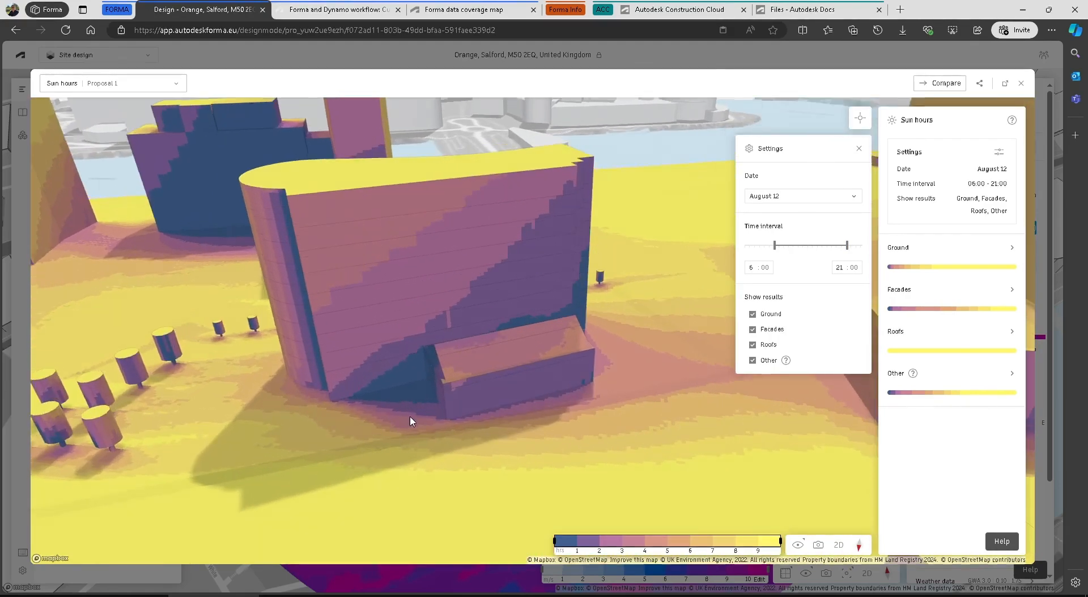
pyautogui.moveTo(411, 418); pyautogui.dragTo(483, 412, button='right')
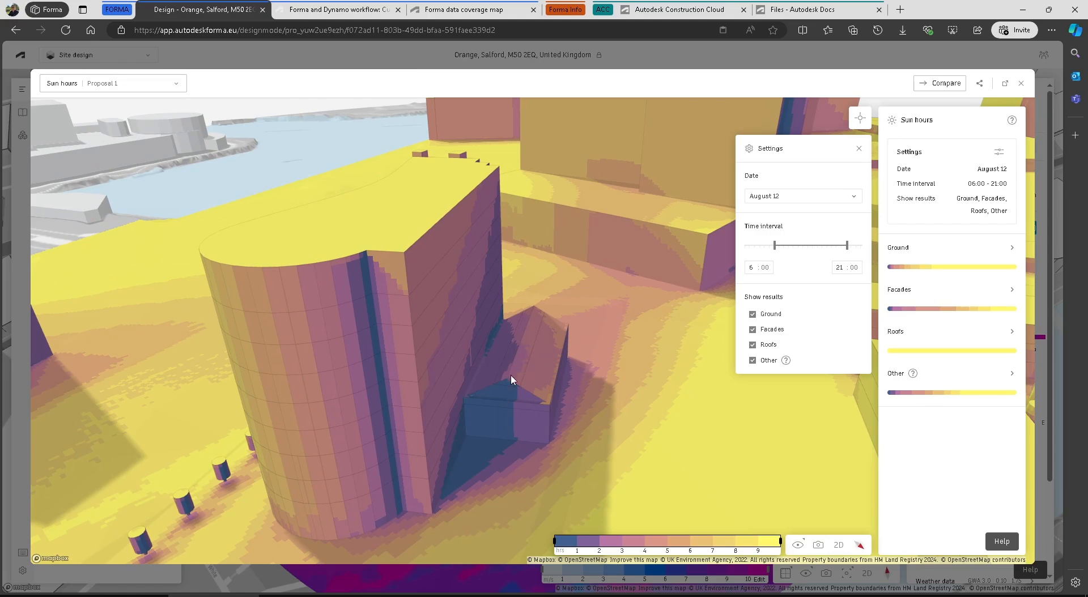
pyautogui.moveTo(609, 406); pyautogui.dragTo(571, 431, button='right')
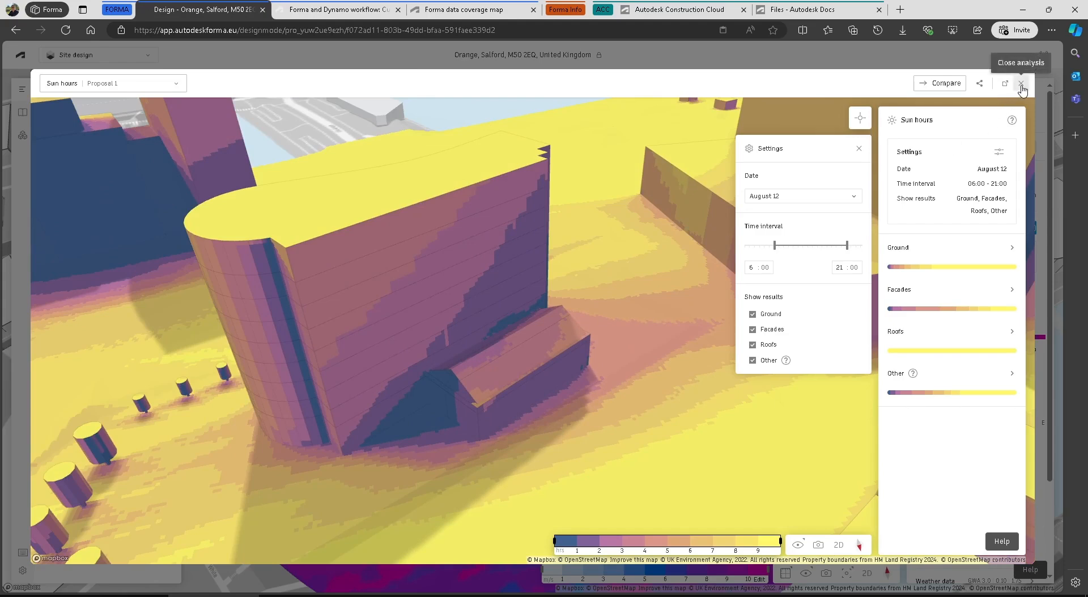
pyautogui.click(1021, 85)
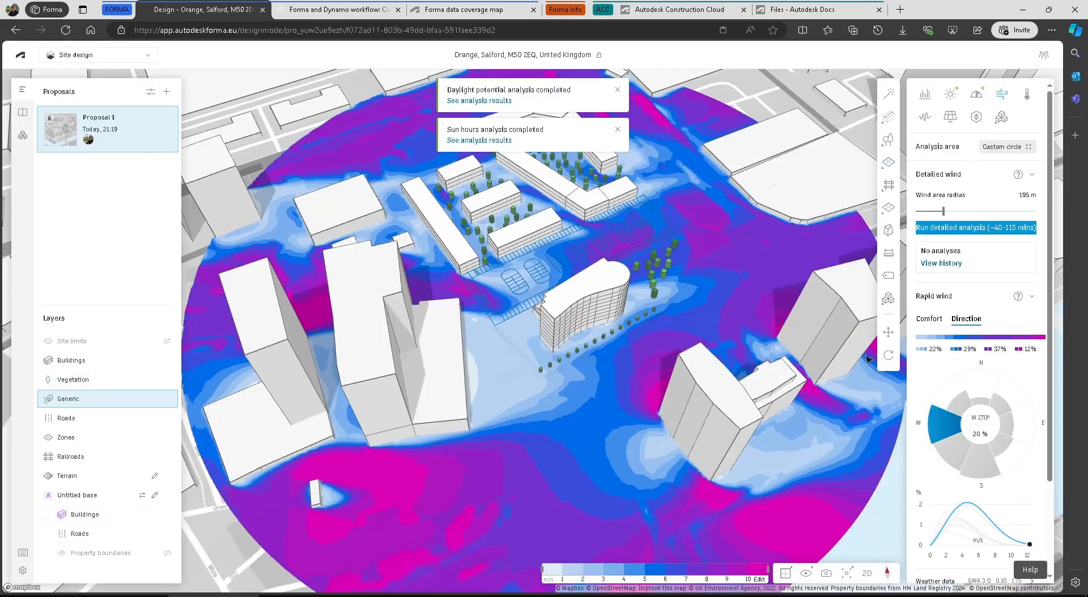
# Switch from the wind analysis to Area metrics and dismiss the Daylight potential and Sun hours completion notices
pyautogui.click(924, 94)
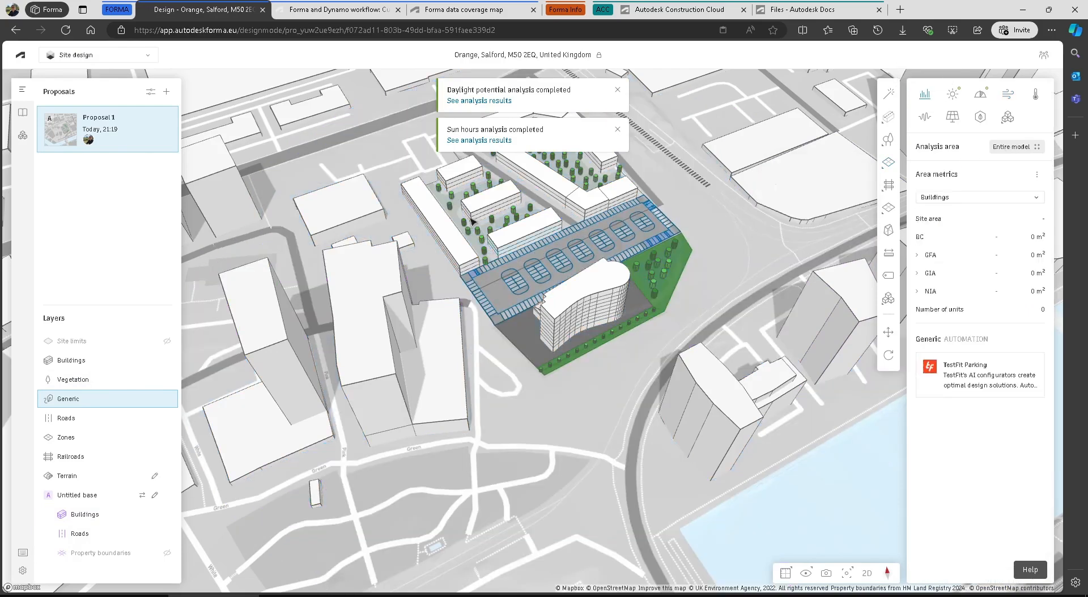
pyautogui.click(617, 91)
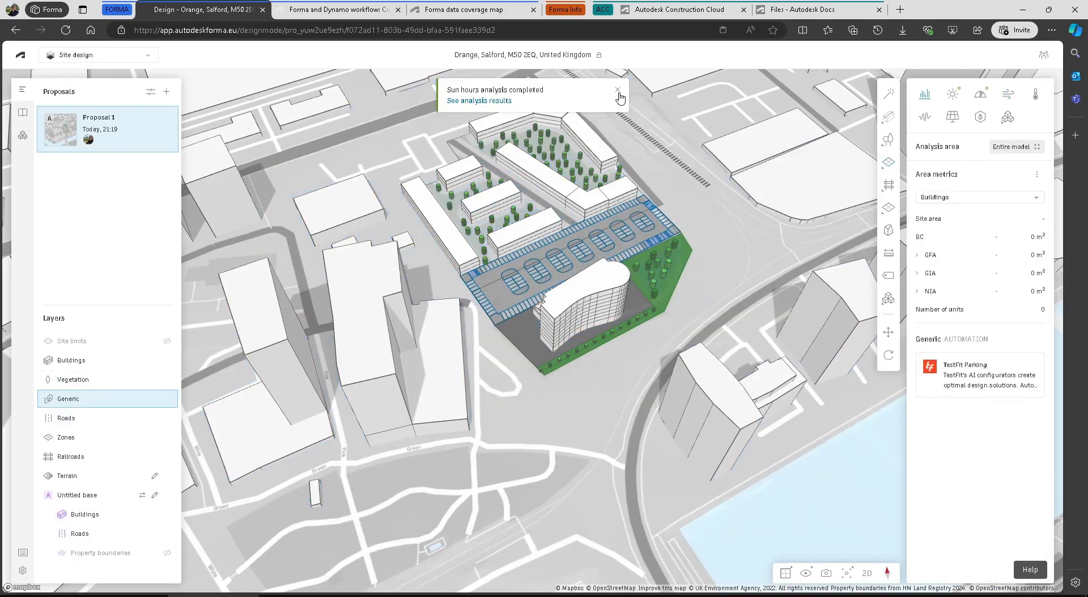
pyautogui.click(618, 90)
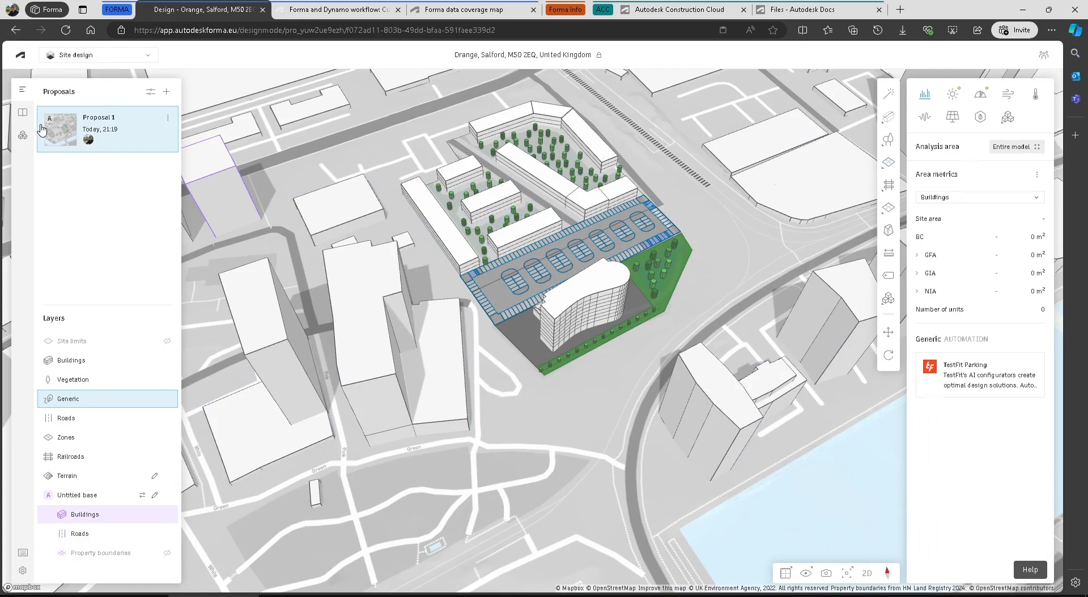
# Duplicate Proposal 1 and rename the copy as Proposal 2
pyautogui.click(167, 119)
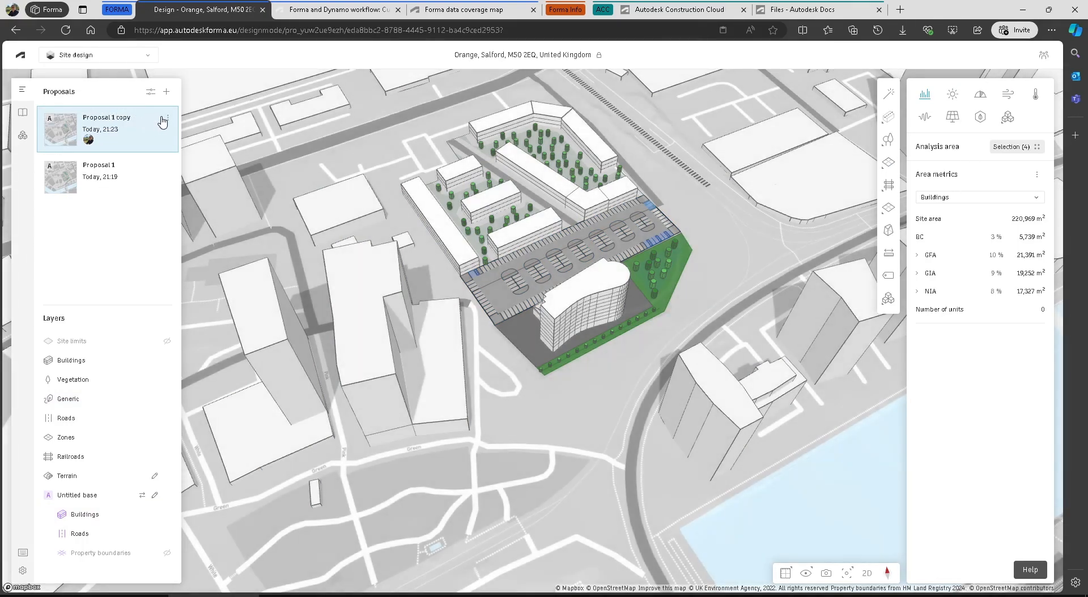
pyautogui.click(168, 119)
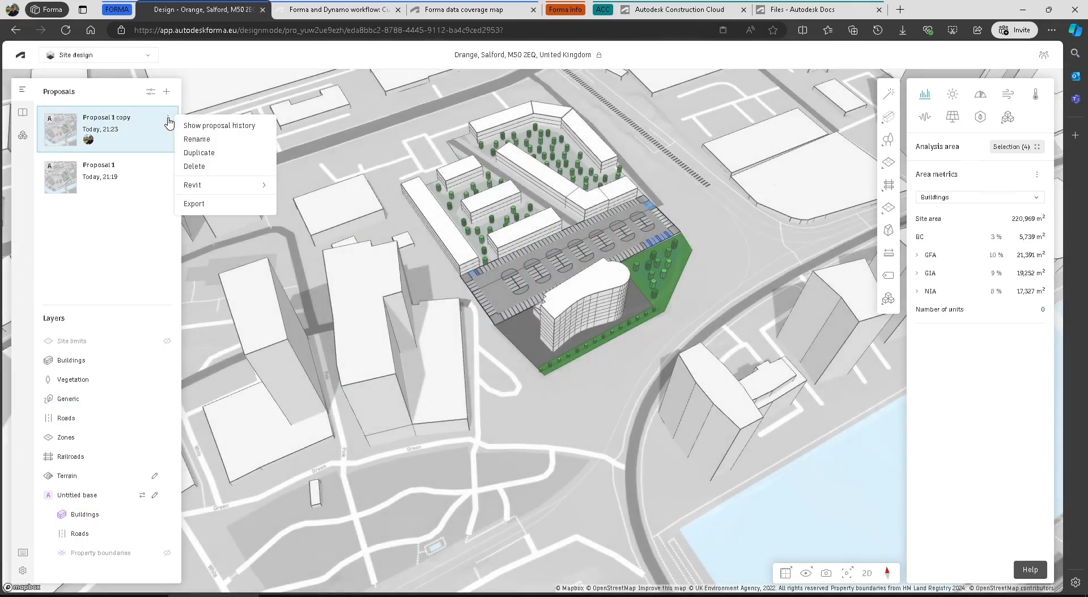
pyautogui.click(199, 140)
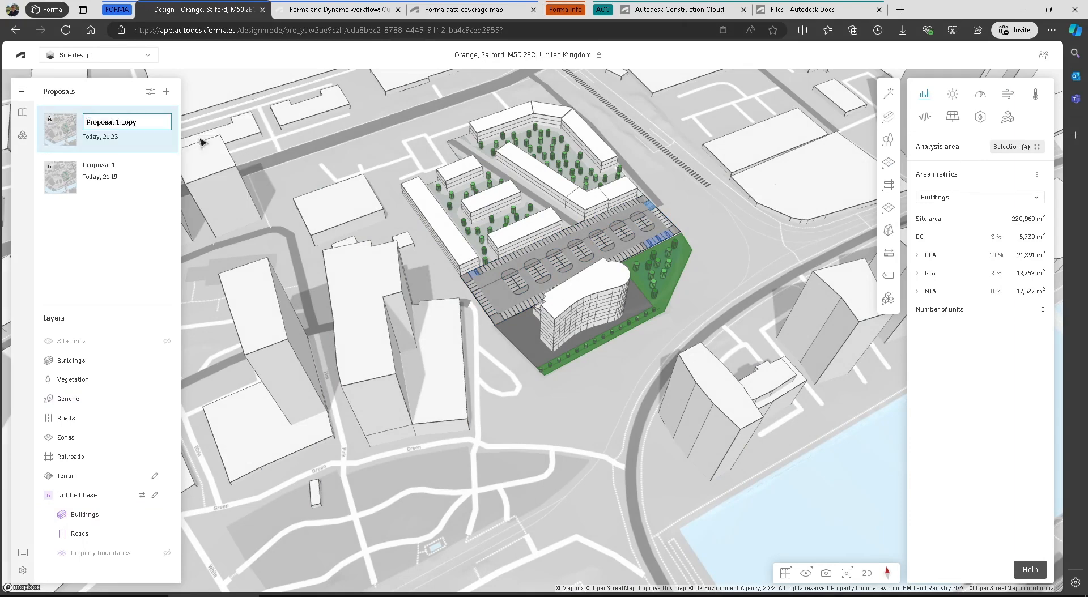
pyautogui.click(138, 122)
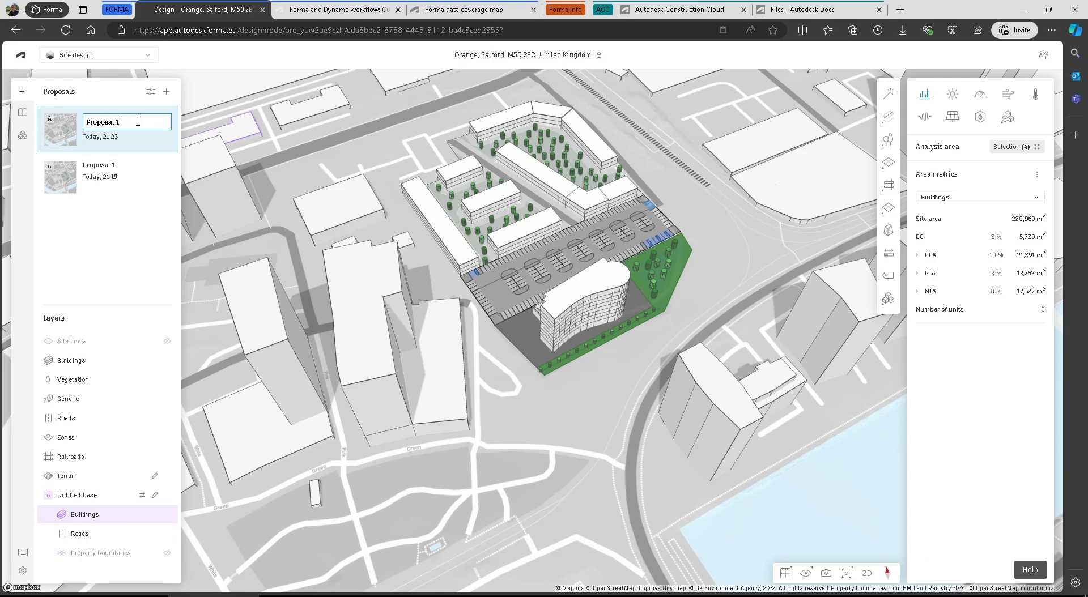
pyautogui.write('2')
pyautogui.press('Return')
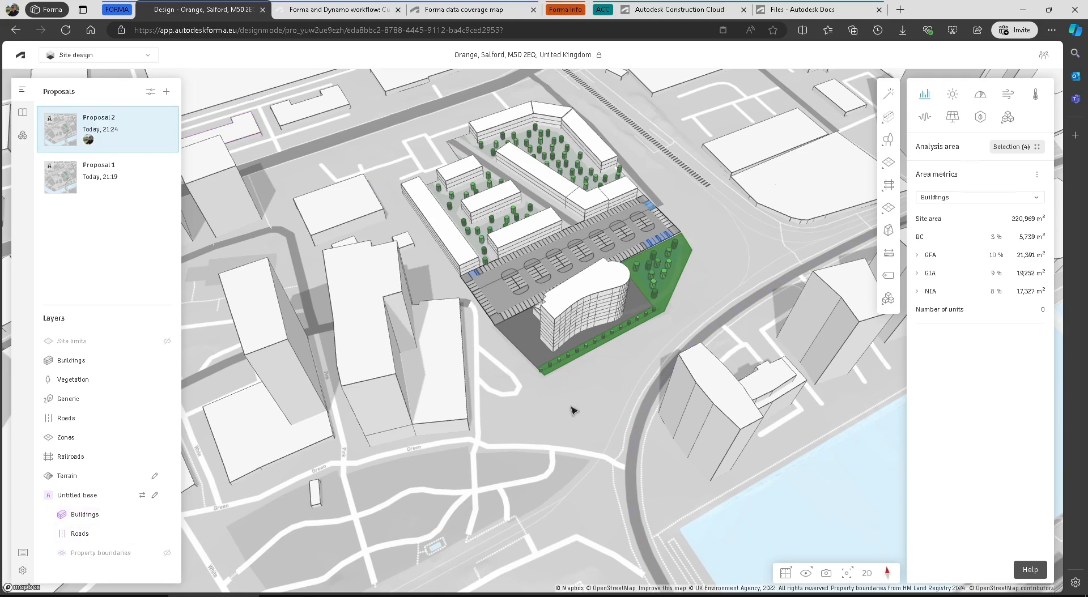
# Open the curved hotel building for 3D sketch editing and rotate it together with its low annex by half a turn
pyautogui.moveTo(572, 408); pyautogui.dragTo(680, 358, button='right')
pyautogui.doubleClick(562, 262)
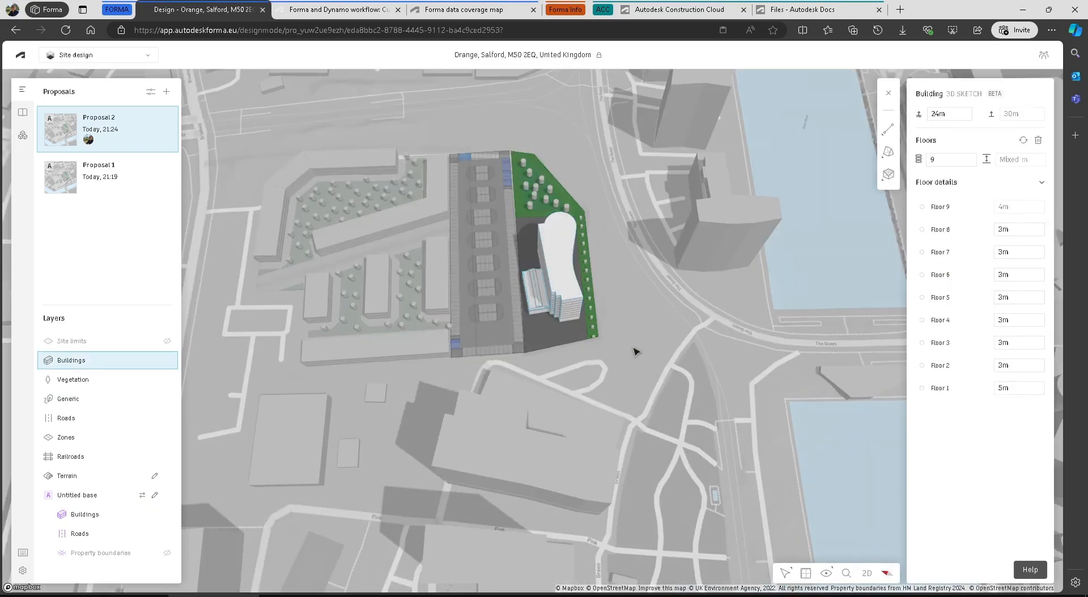
pyautogui.moveTo(634, 348); pyautogui.dragTo(474, 162)
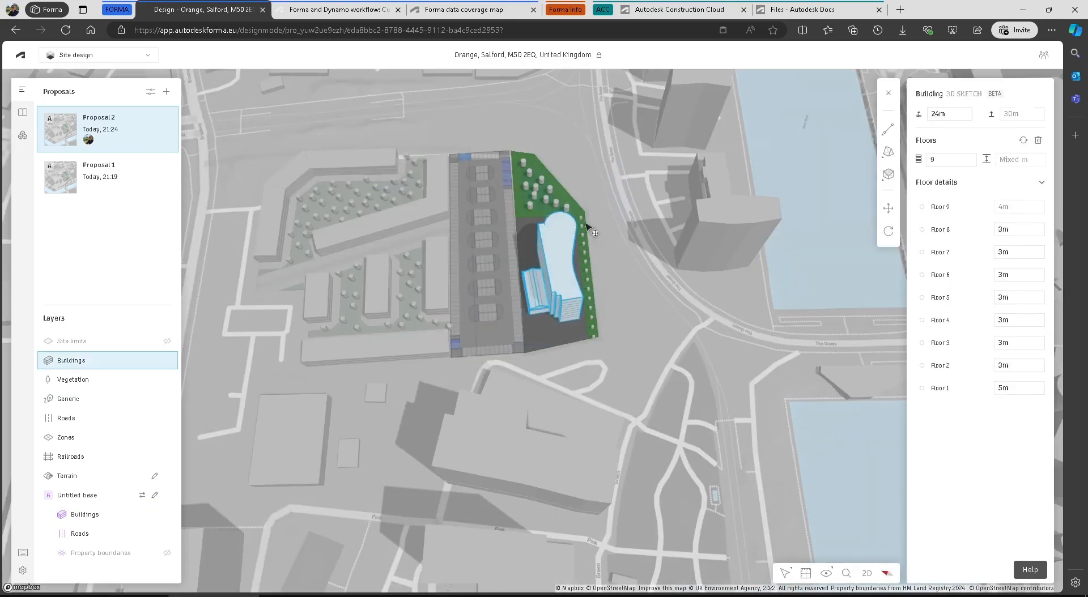
pyautogui.click(889, 210)
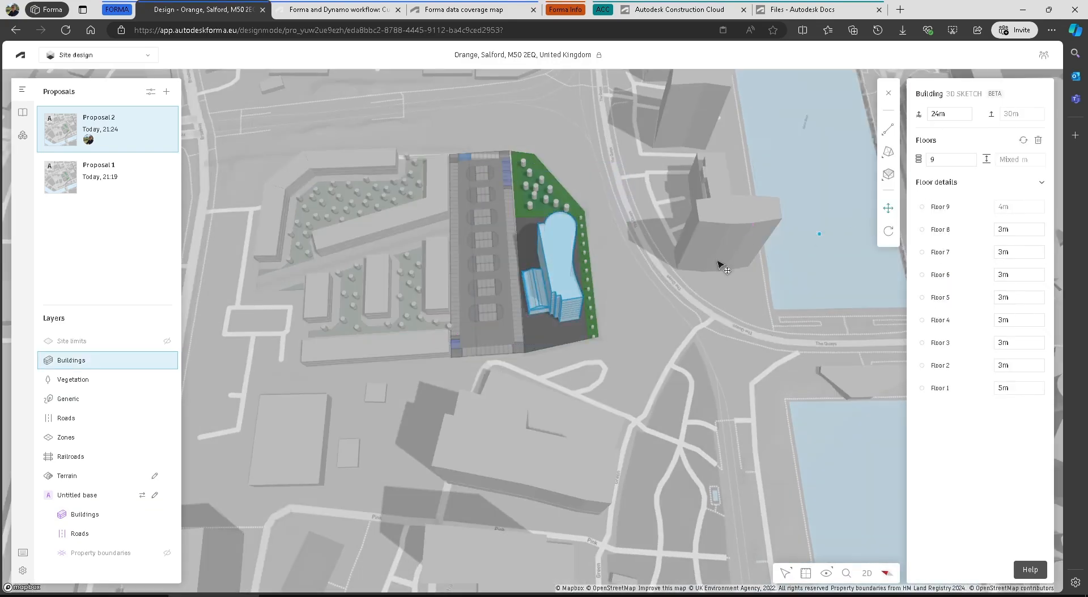
pyautogui.click(888, 231)
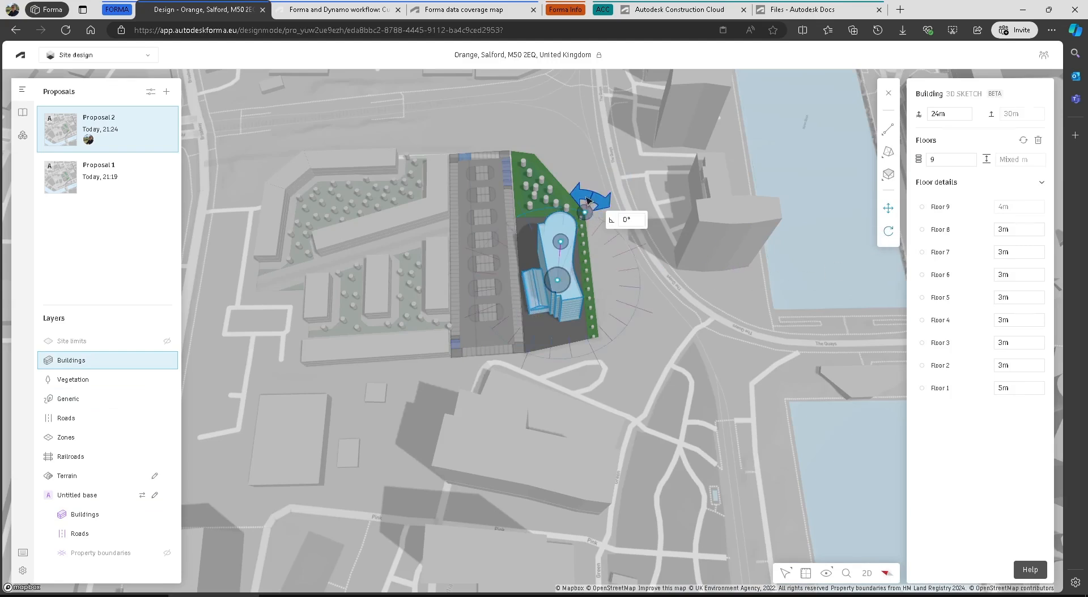
pyautogui.moveTo(590, 200); pyautogui.dragTo(509, 389)
pyautogui.click(589, 353)
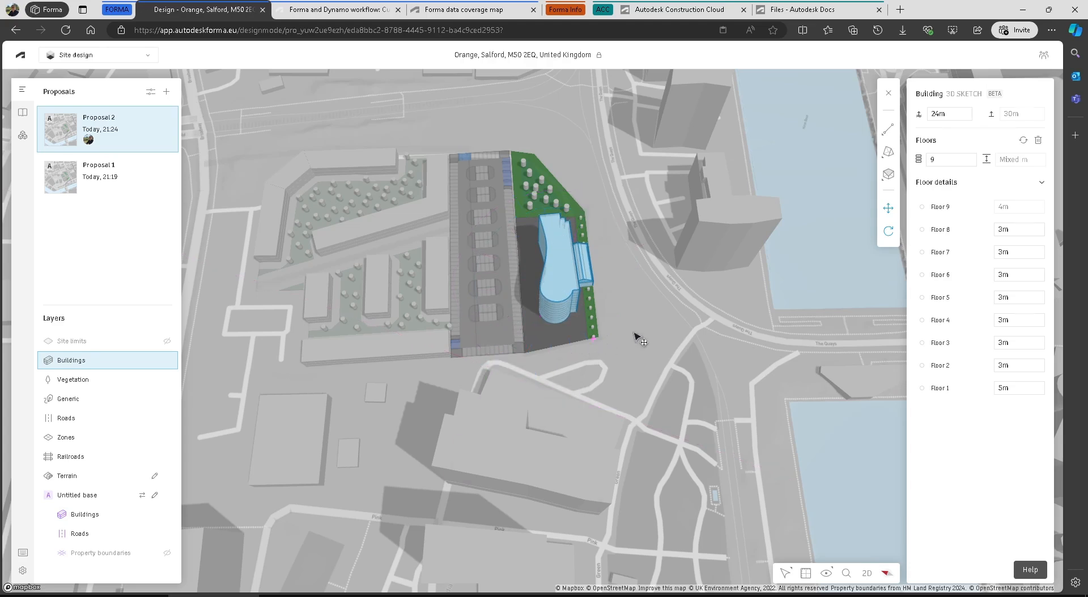
# Move the rotated hotel and annex back onto the dark paved plot, clear of the tree-lined green strip, and finish the 3D sketch editing
pyautogui.click(888, 209)
pyautogui.moveTo(558, 314); pyautogui.dragTo(561, 314)
pyautogui.scroll(2, 572, 346)
pyautogui.scroll(2, 569, 343)
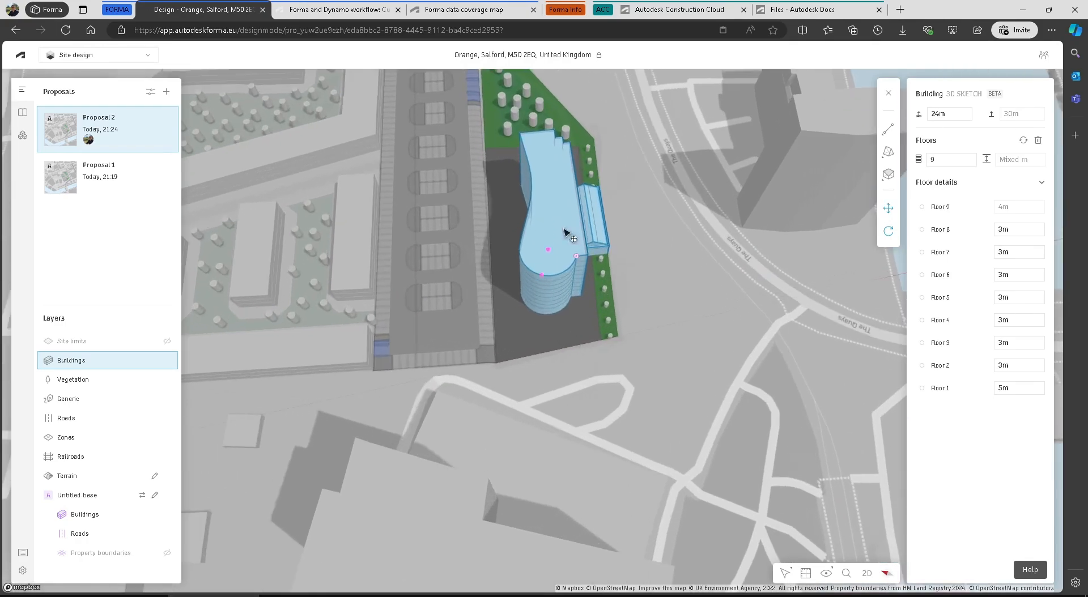
pyautogui.moveTo(582, 298); pyautogui.dragTo(562, 321)
pyautogui.click(632, 356)
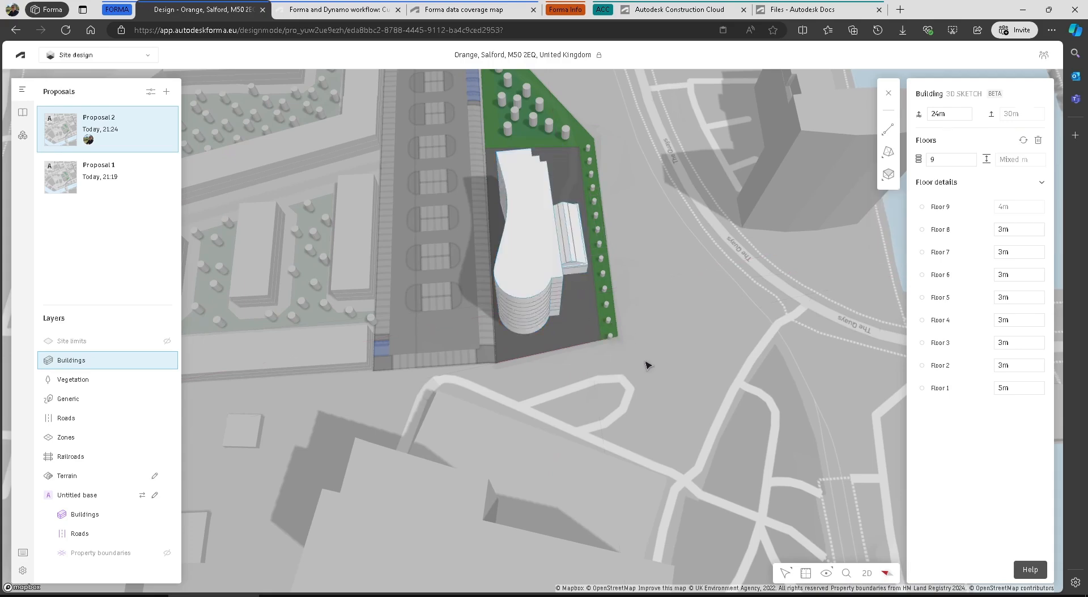
pyautogui.moveTo(645, 363); pyautogui.dragTo(574, 383, button='right')
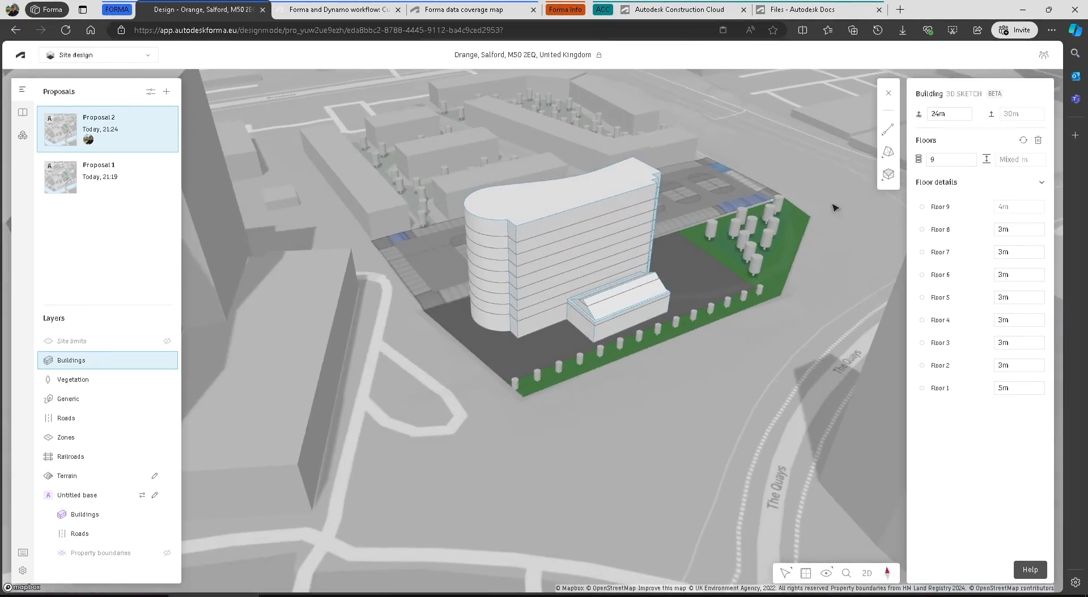
pyautogui.click(891, 93)
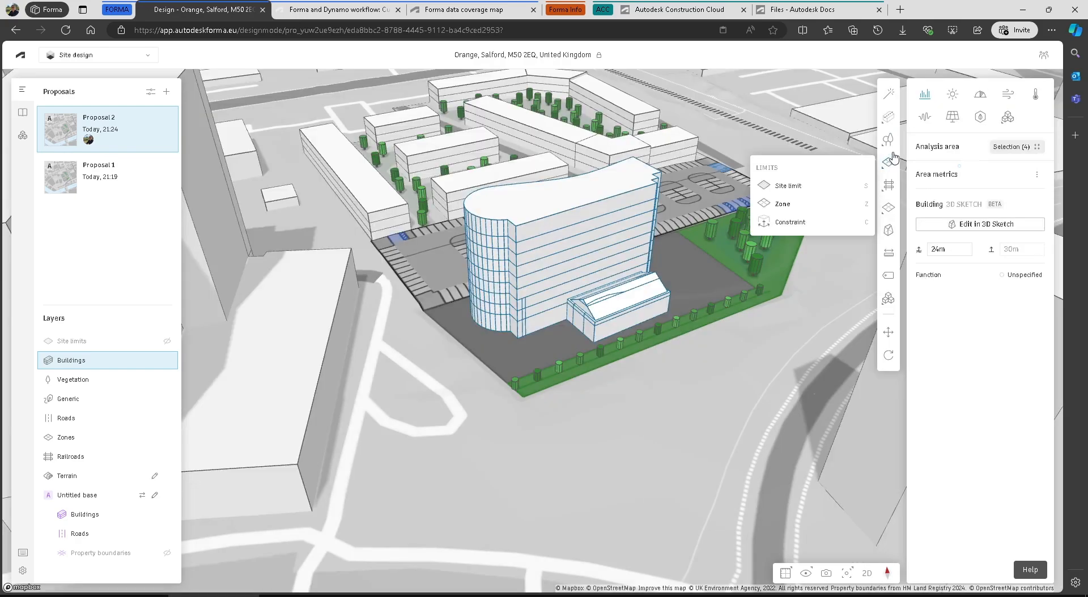
# Add August 12 as a third analysis date for Proposal 2's Sun hours analysis
pyautogui.click(953, 98)
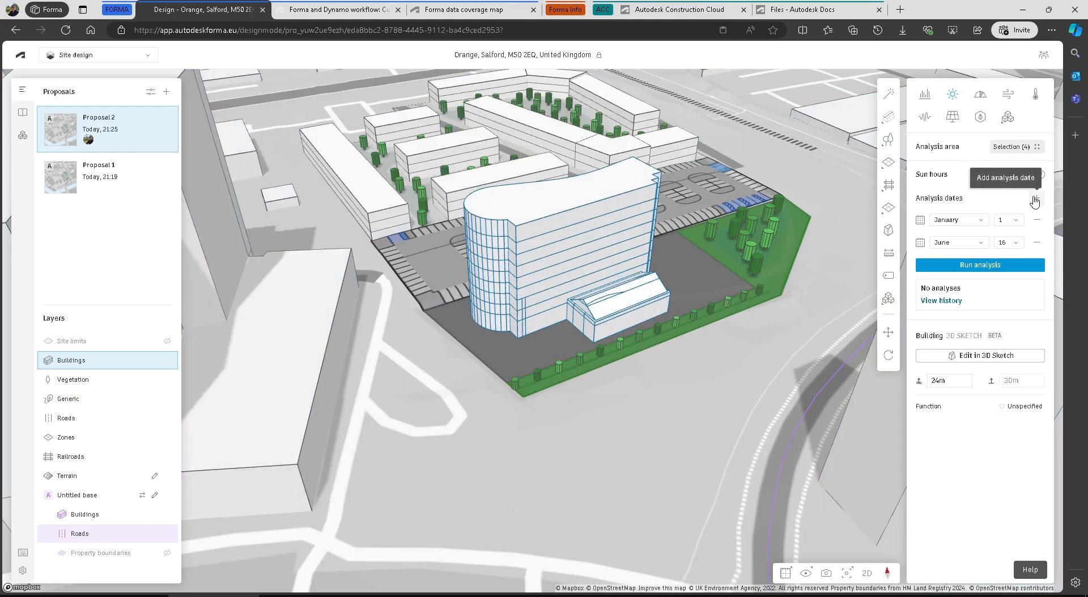
pyautogui.click(1035, 199)
pyautogui.click(957, 265)
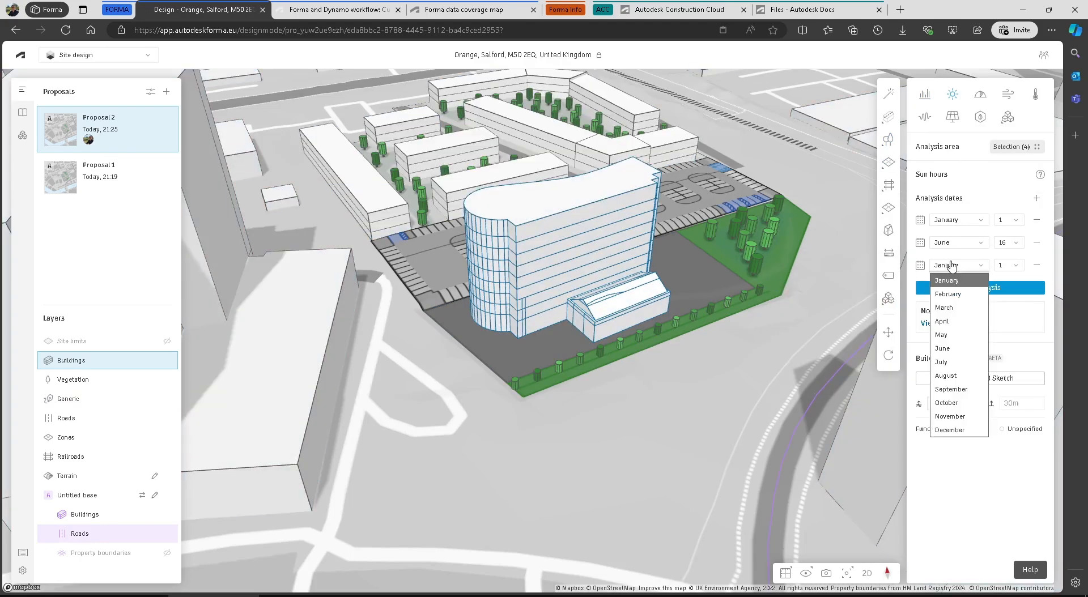
pyautogui.click(945, 375)
pyautogui.click(1015, 265)
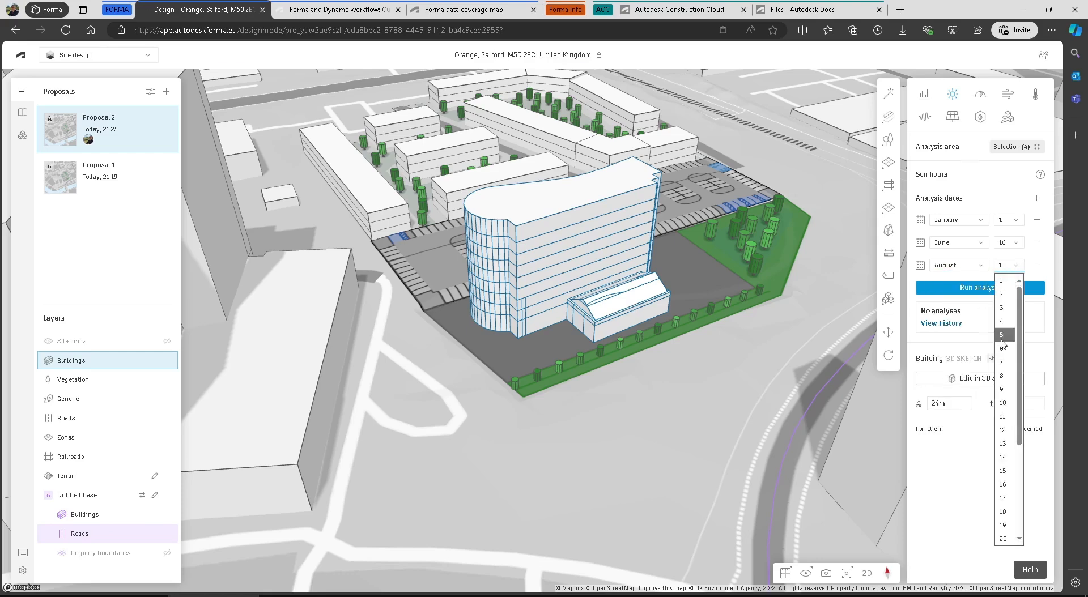
pyautogui.click(1004, 430)
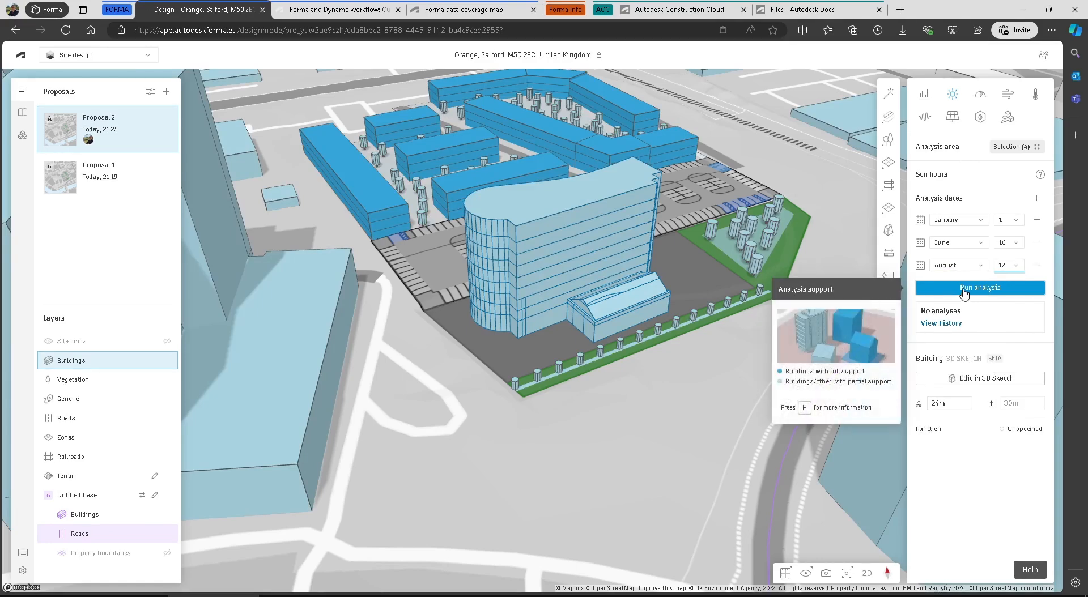
# Restrict the analysis area to Site limit 388 only and run the Sun hours analysis
pyautogui.click(1005, 147)
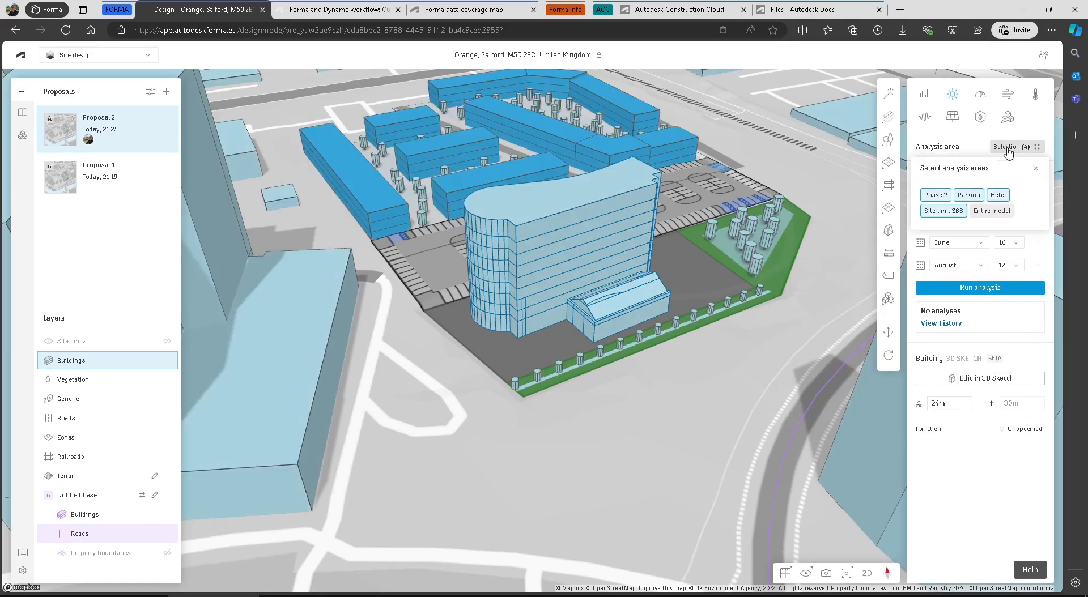
pyautogui.click(951, 215)
pyautogui.click(935, 195)
pyautogui.click(968, 195)
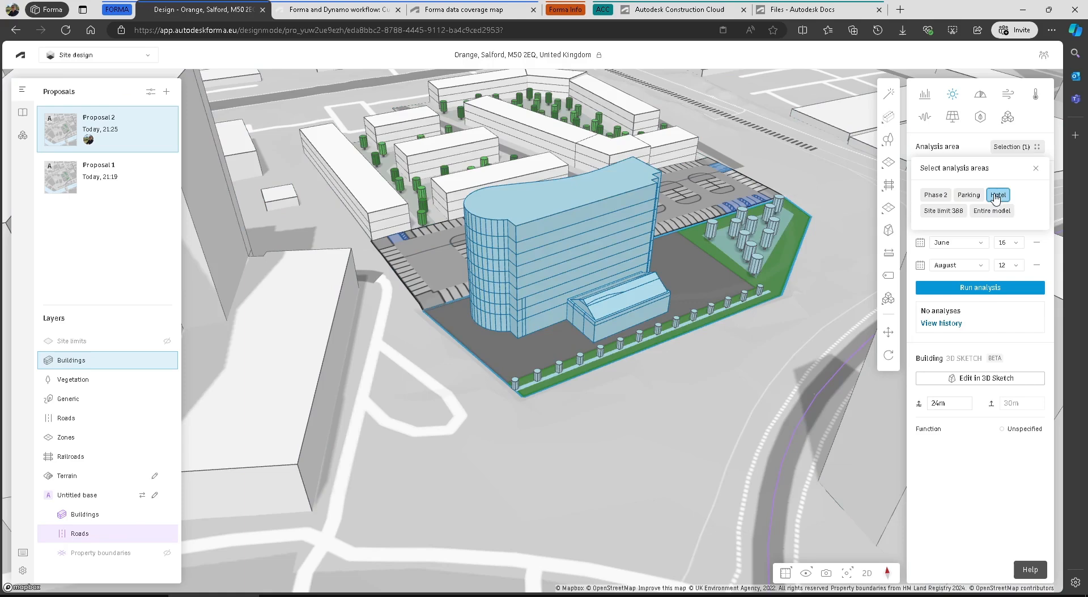
pyautogui.click(998, 195)
pyautogui.click(956, 212)
pyautogui.click(970, 288)
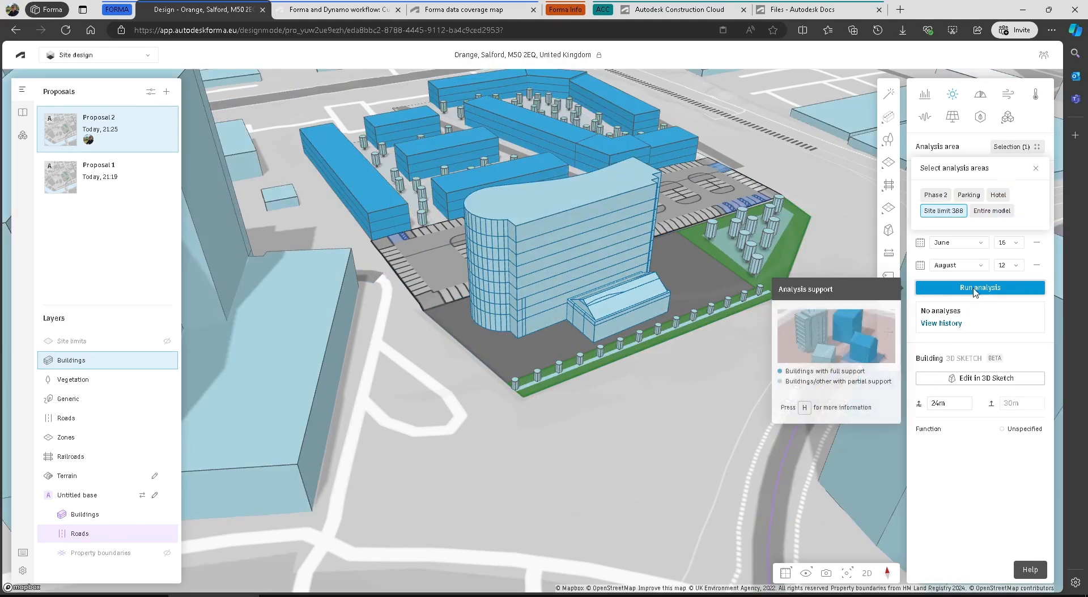
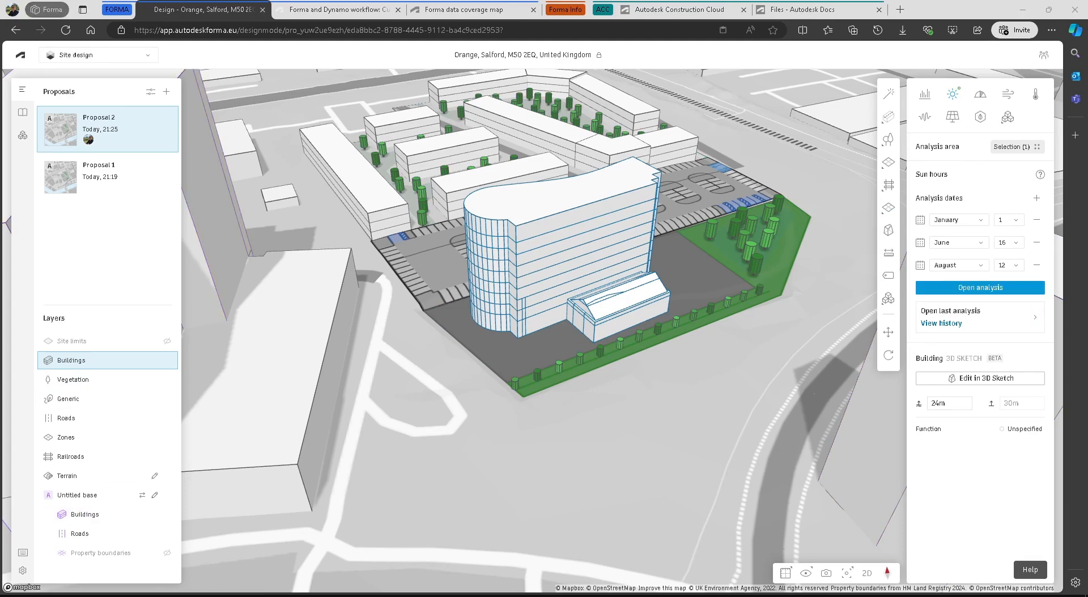
# Open Proposal 2's Sun hours results and switch the displayed date to August 12
pyautogui.click(989, 288)
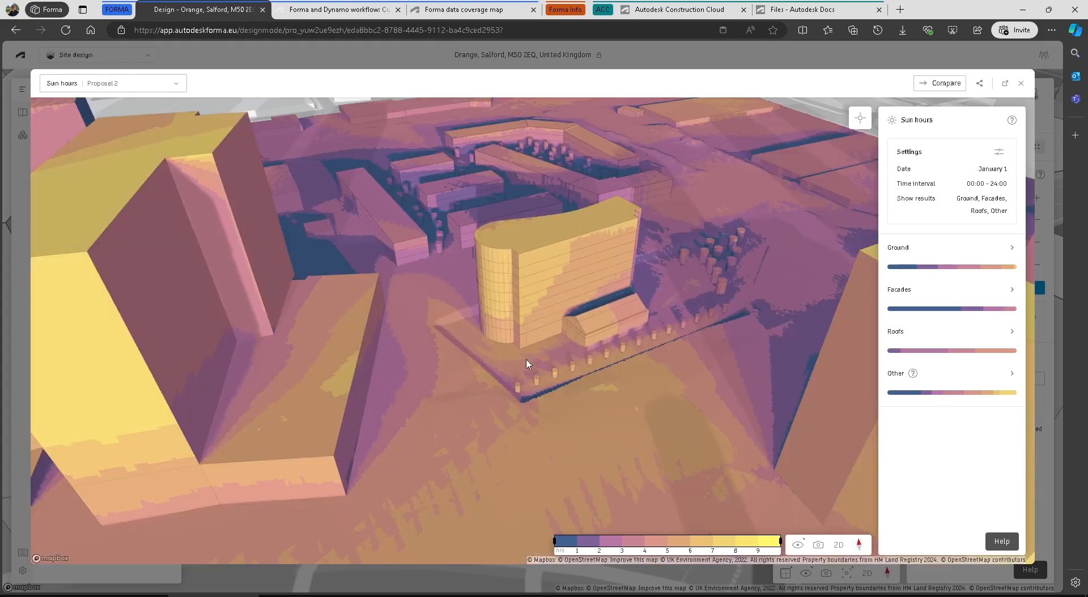
pyautogui.moveTo(498, 392); pyautogui.dragTo(525, 384, button='right')
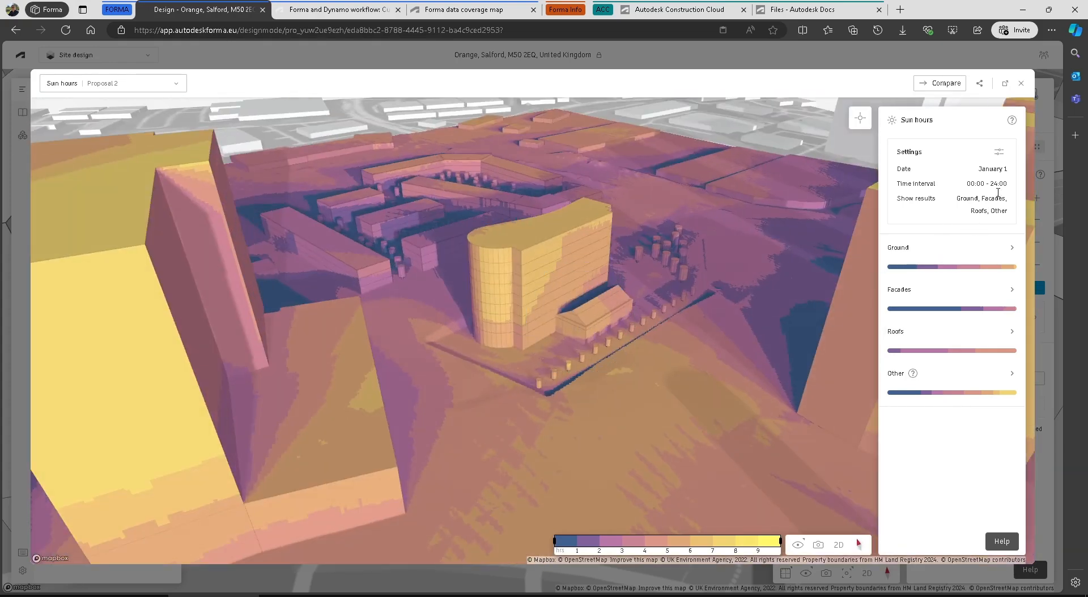
pyautogui.click(999, 152)
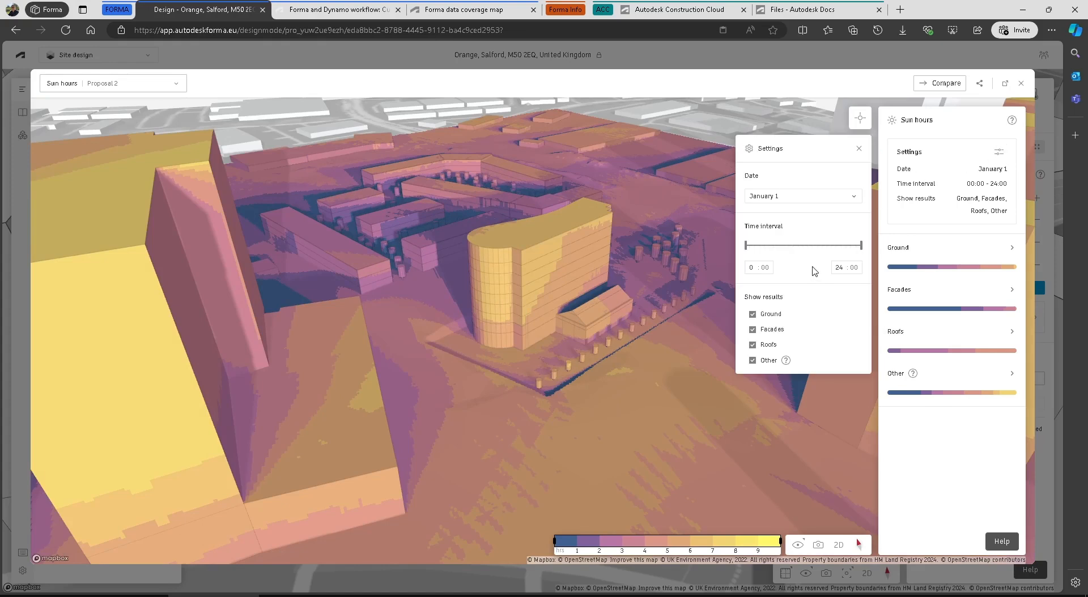
pyautogui.click(794, 196)
pyautogui.click(781, 240)
pyautogui.click(570, 380)
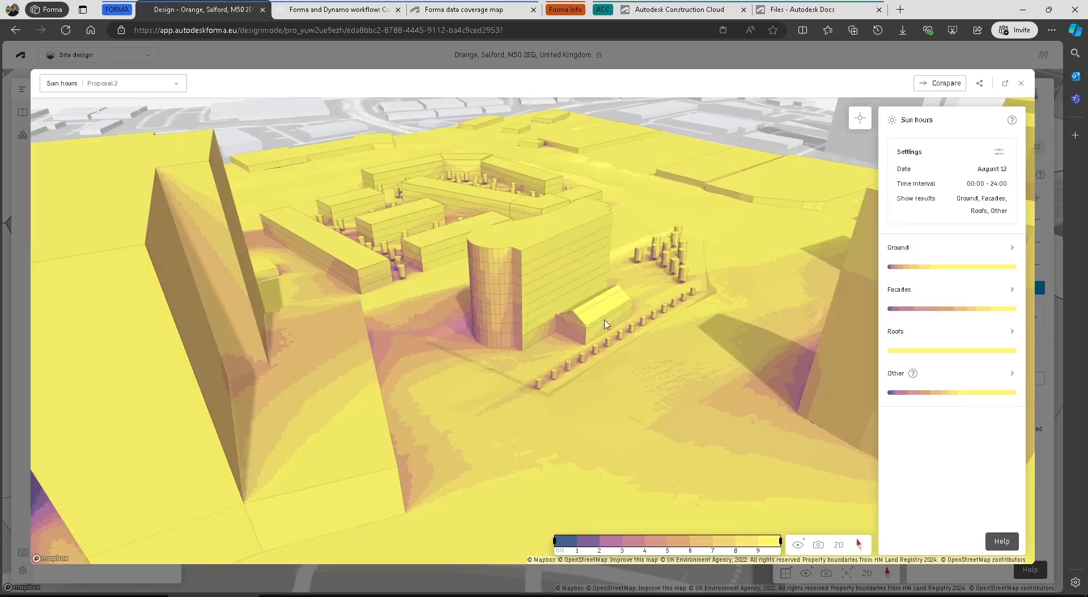
# Inspect sun hours at points on the annex roof, hotel roof, curved facade and surrounding ground, and view the hotel's rear facade
pyautogui.scroll(3, 586, 334)
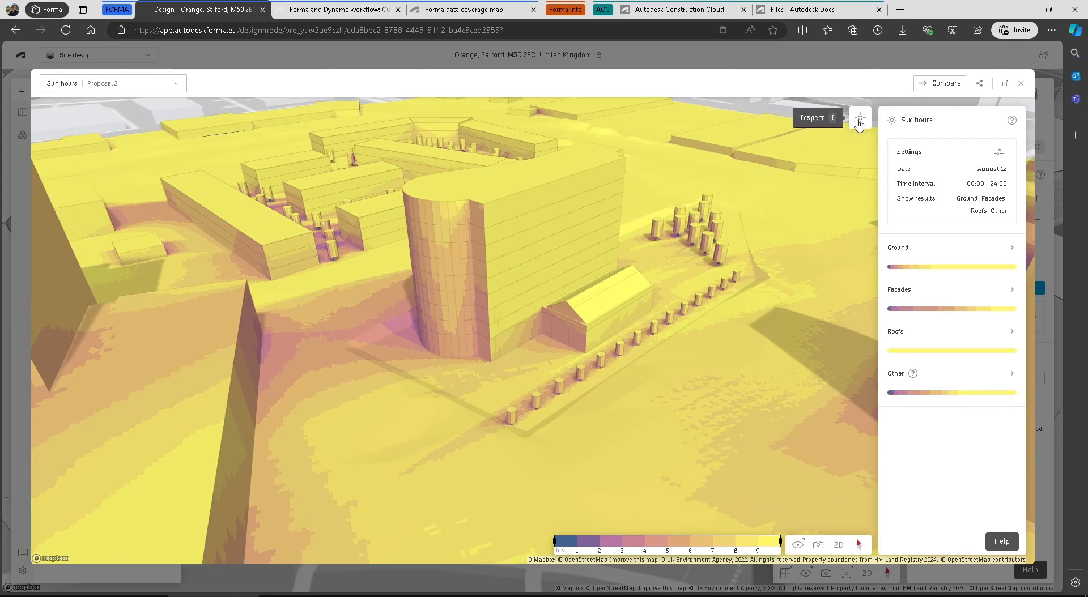
pyautogui.moveTo(605, 286)
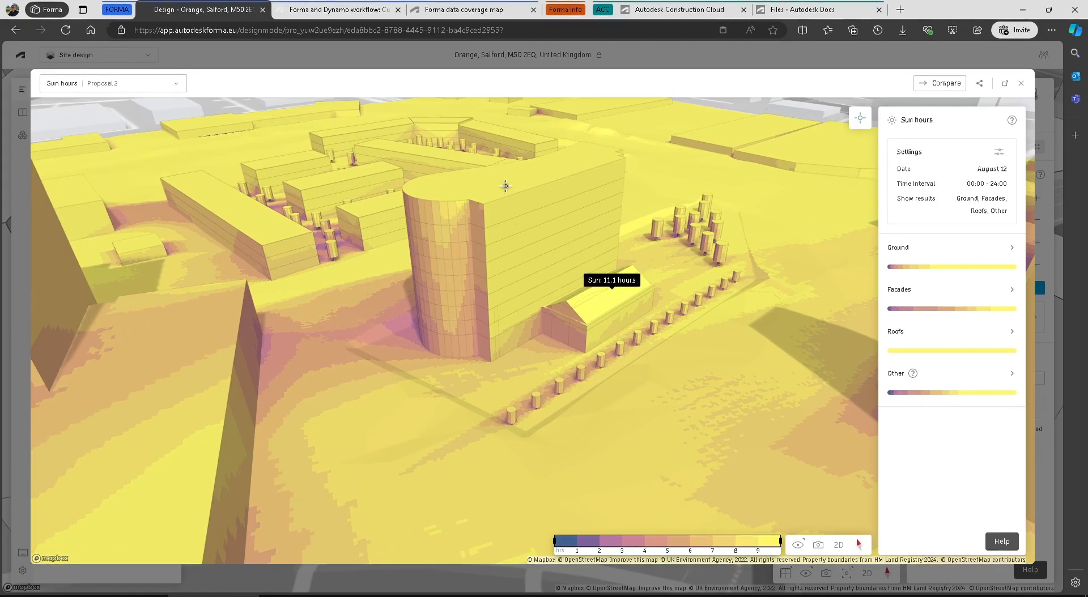
pyautogui.click(501, 178)
pyautogui.click(404, 280)
pyautogui.click(323, 363)
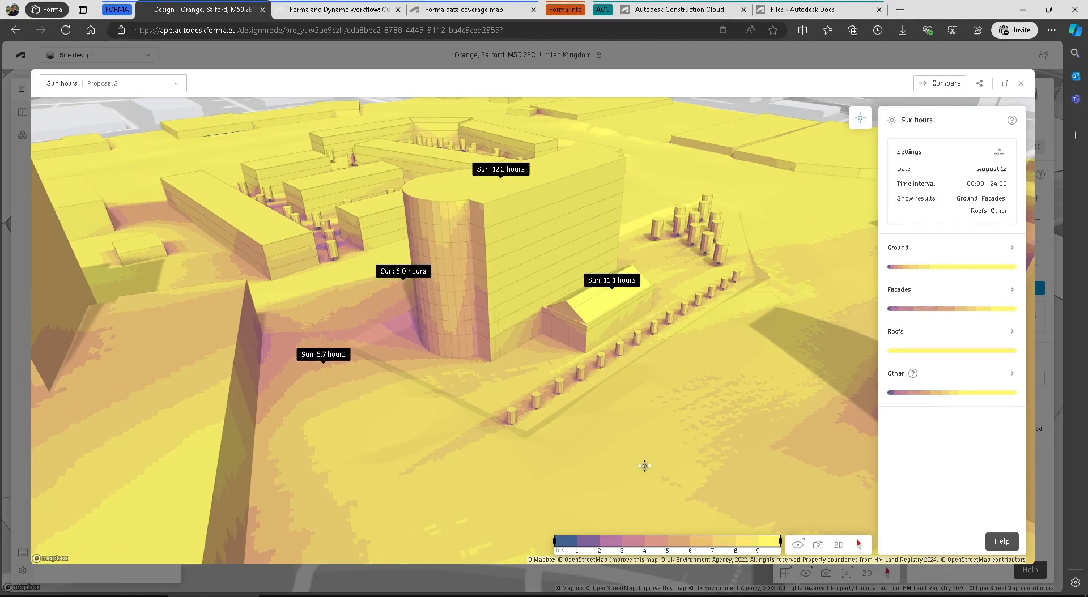
pyautogui.click(656, 464)
pyautogui.click(860, 118)
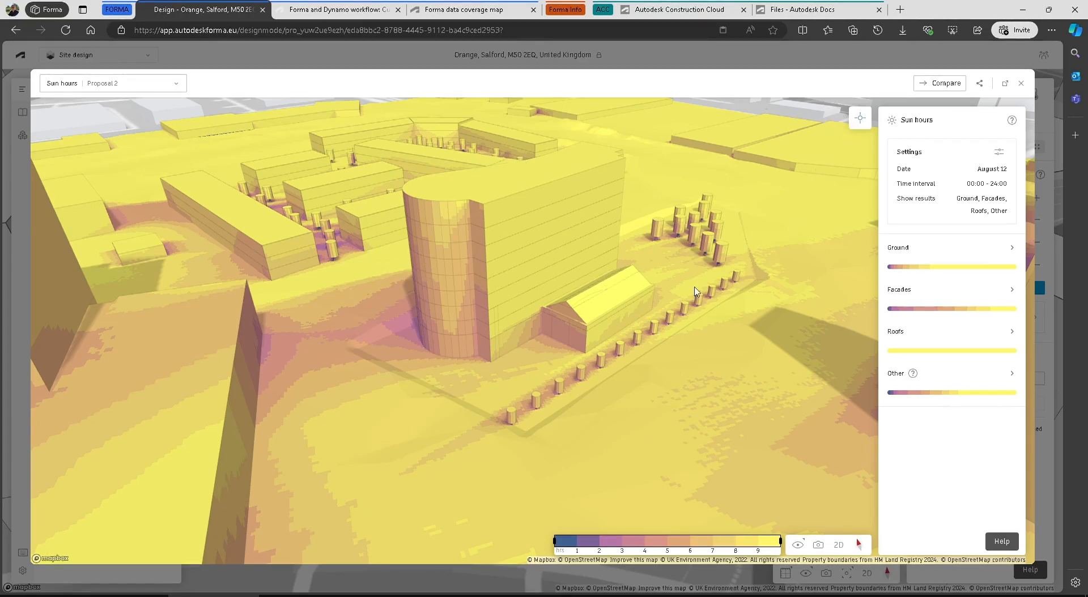
pyautogui.moveTo(469, 359); pyautogui.dragTo(663, 357)
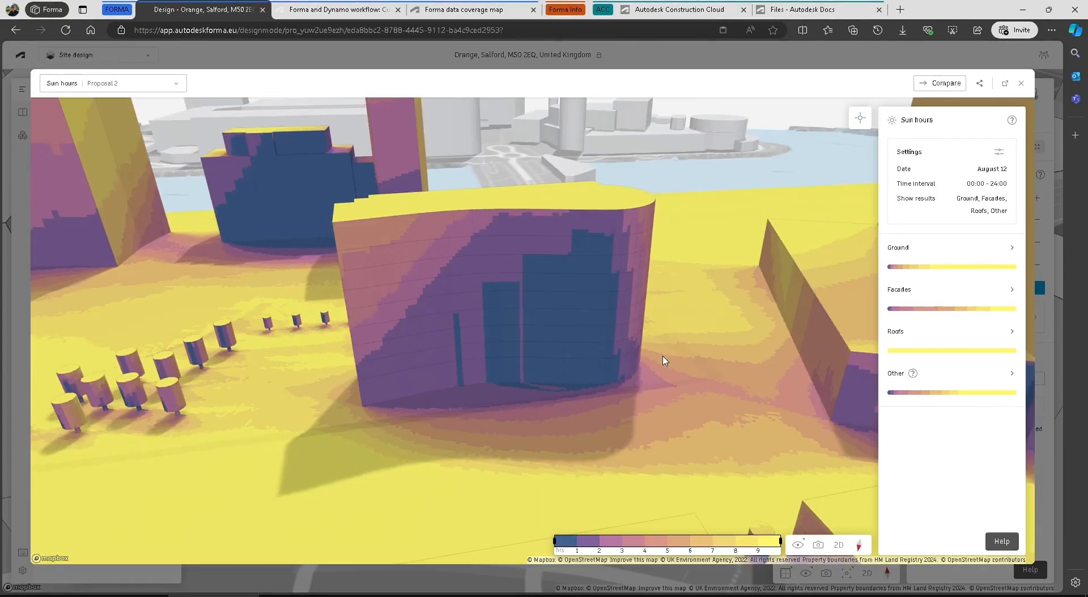
# Compare Proposal 2's Sun hours results side by side with Proposal 1's and collapse the settings panels of both views
pyautogui.click(946, 85)
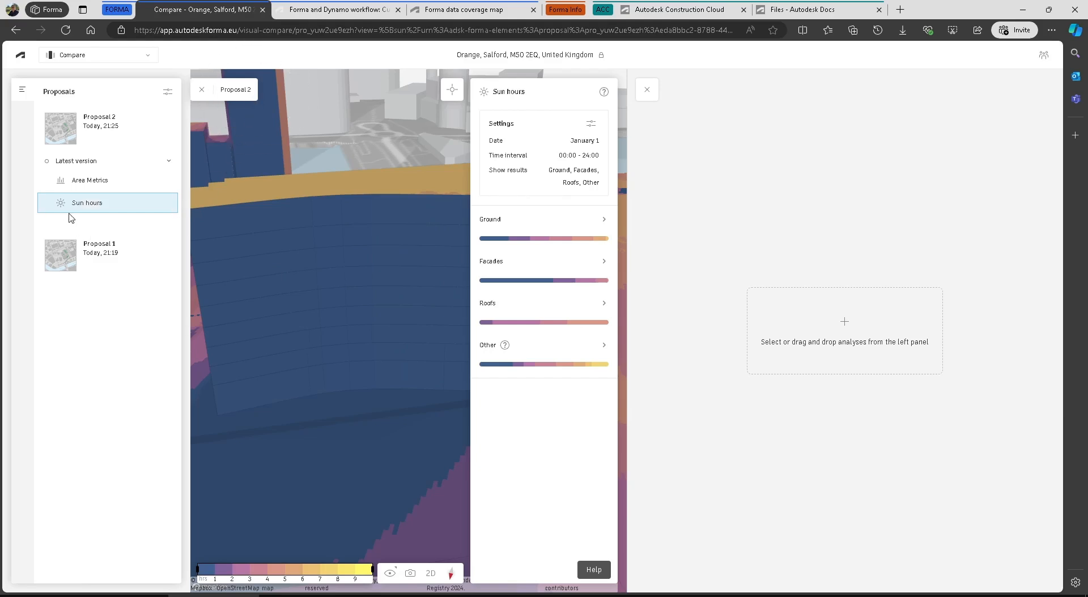
pyautogui.click(146, 261)
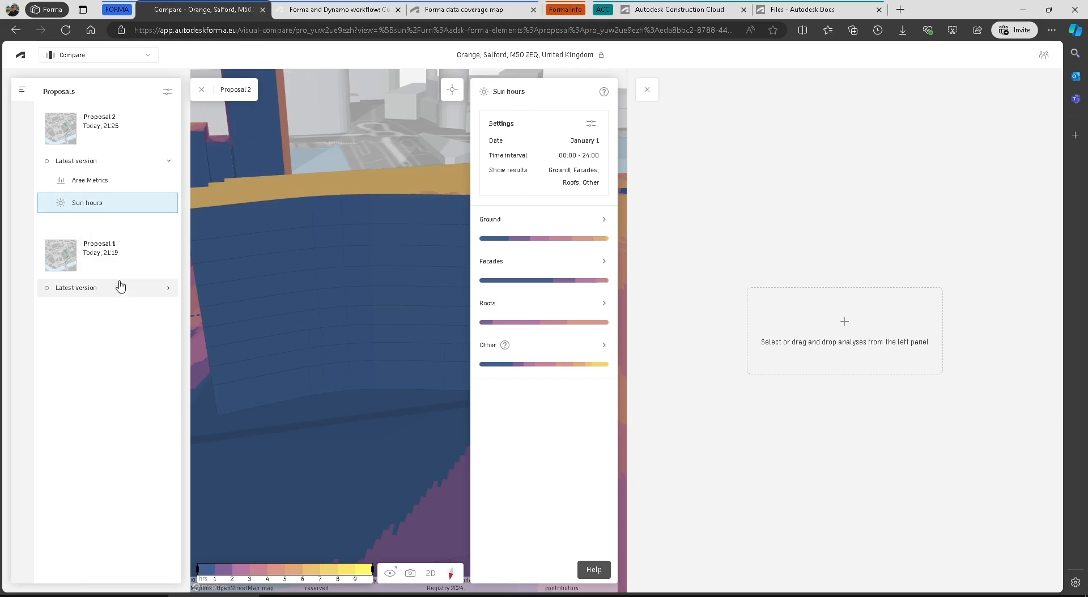
pyautogui.click(127, 289)
pyautogui.click(86, 353)
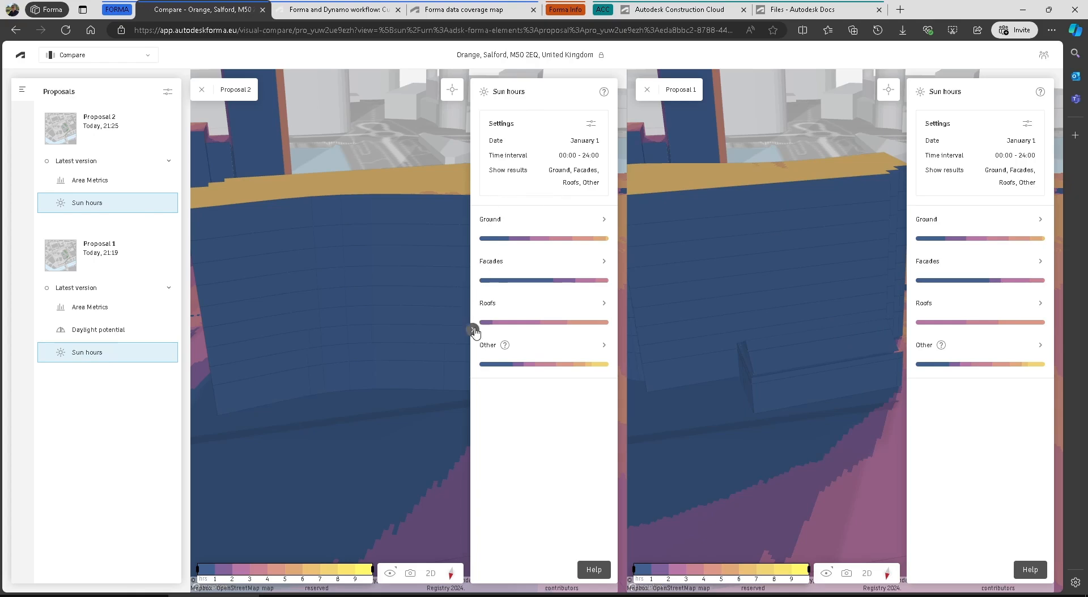
pyautogui.click(473, 329)
pyautogui.click(907, 330)
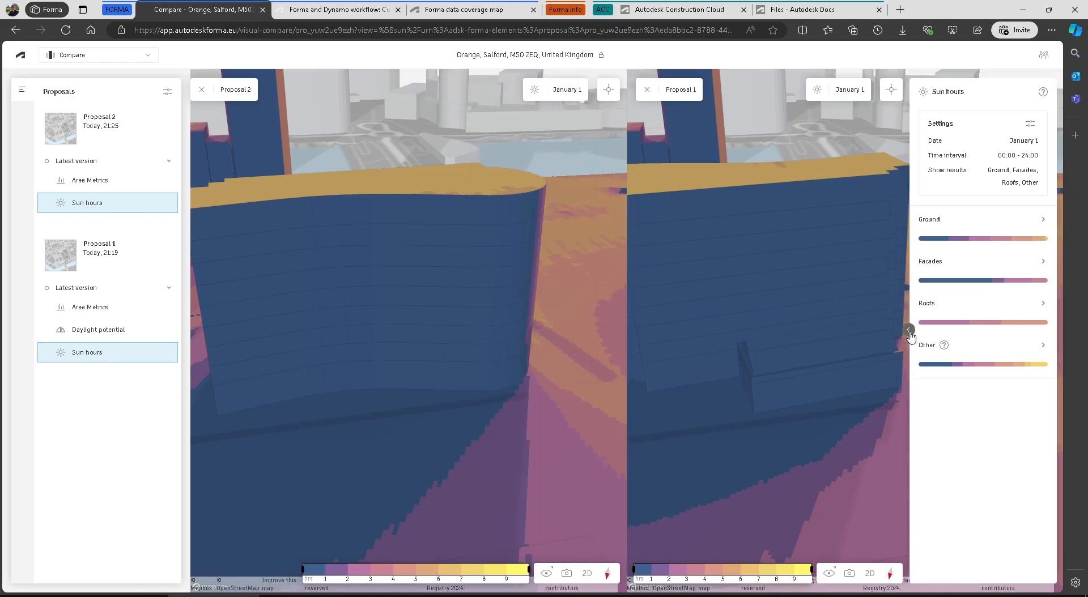
# Collapse the proposals list and compare the hotel's front facades in both proposals' January 1 sun hours results
pyautogui.click(182, 330)
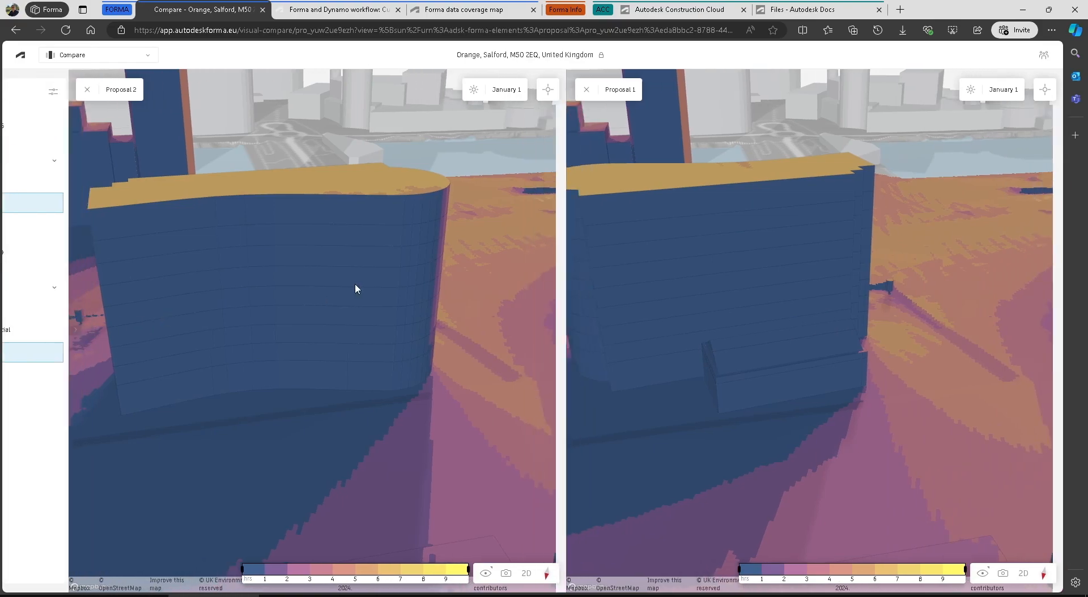
pyautogui.moveTo(186, 335); pyautogui.dragTo(470, 344)
pyautogui.scroll(-10, 485, 344)
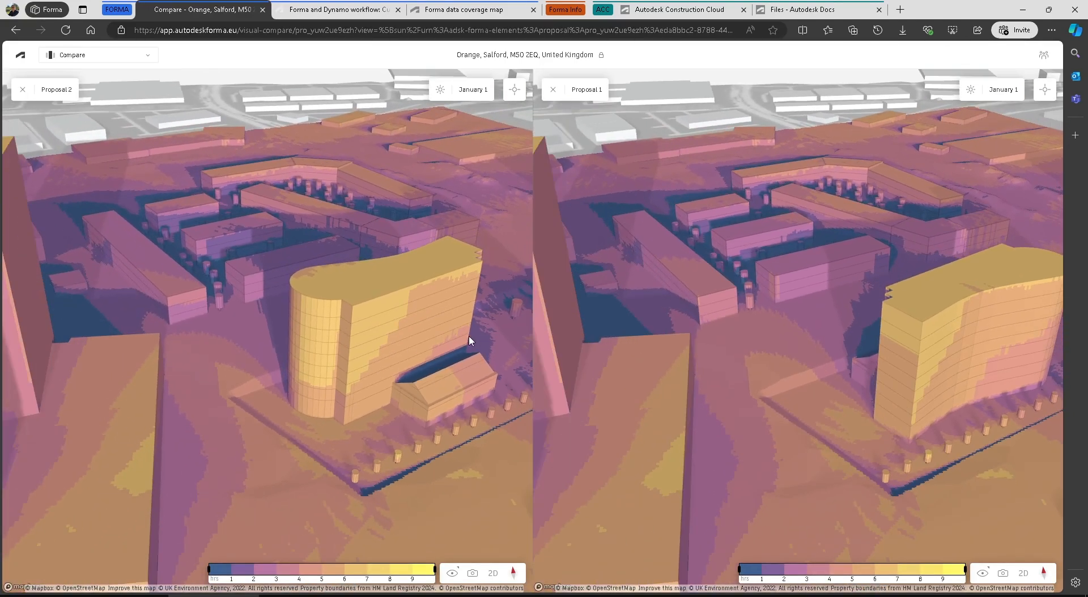
pyautogui.moveTo(834, 330)
pyautogui.mouseDown()
pyautogui.moveTo(712, 318)
pyautogui.moveTo(692, 335)
pyautogui.moveTo(814, 338)
pyautogui.mouseUp()
pyautogui.moveTo(815, 333); pyautogui.dragTo(933, 237, button='right')
pyautogui.scroll(-3, 842, 299)
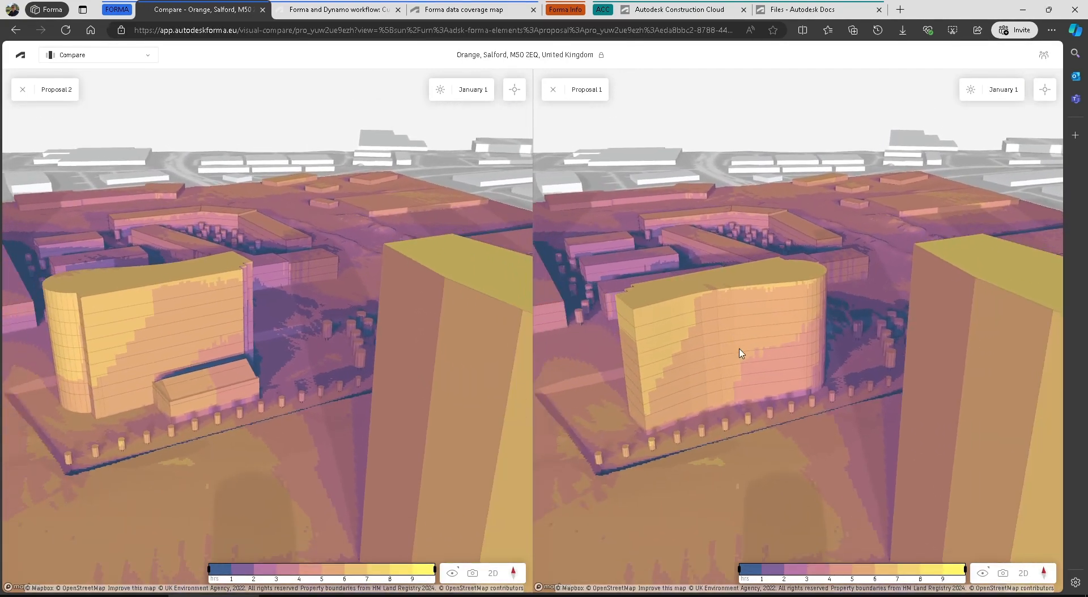
pyautogui.moveTo(738, 348); pyautogui.dragTo(743, 361)
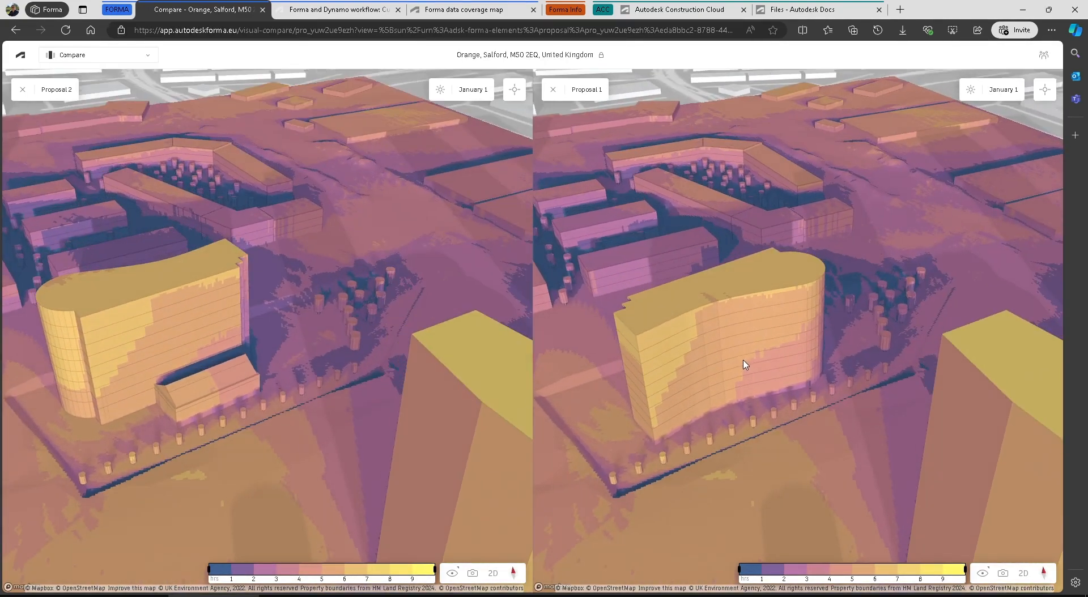
# Inspect January 1 sun hours on Proposal 2's annex roof, the hotel roof and Proposal 1's annex, and clear the inspection points
pyautogui.click(514, 89)
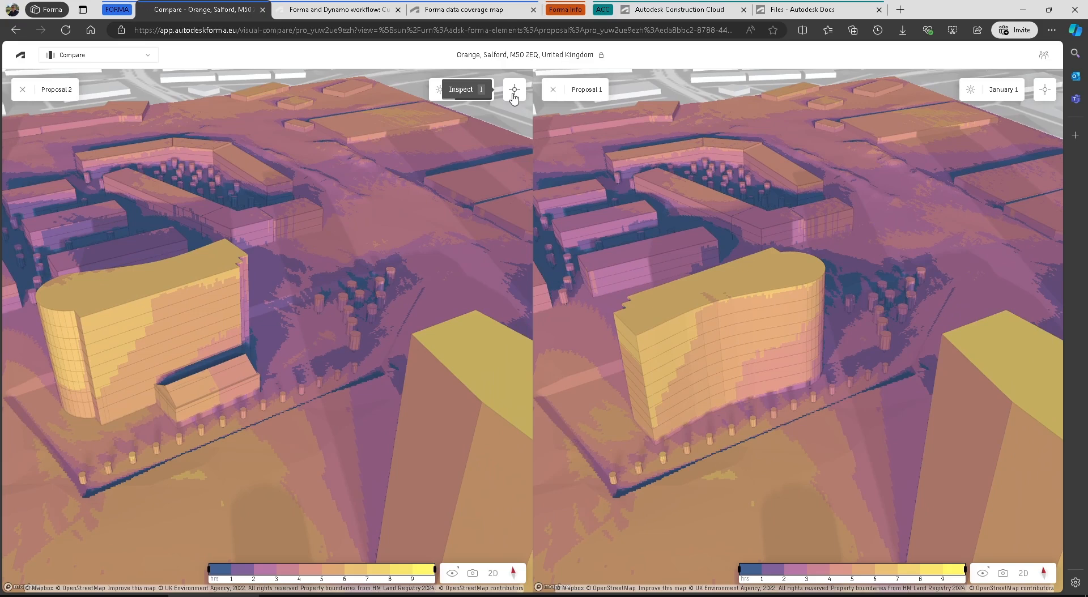
pyautogui.click(205, 380)
pyautogui.click(182, 271)
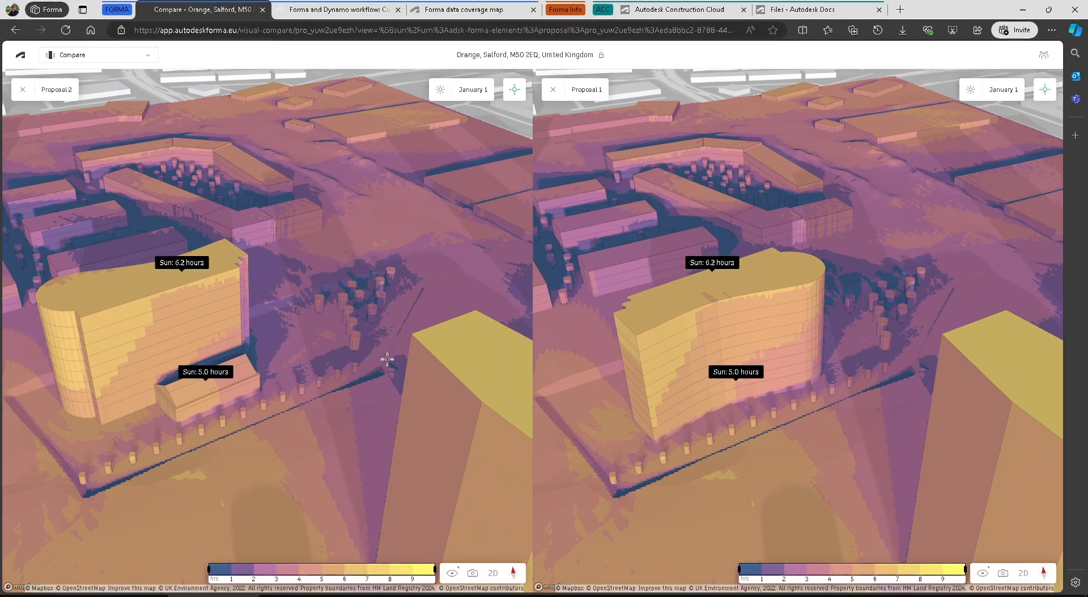
pyautogui.moveTo(655, 344); pyautogui.dragTo(852, 397, button='right')
pyautogui.click(846, 458)
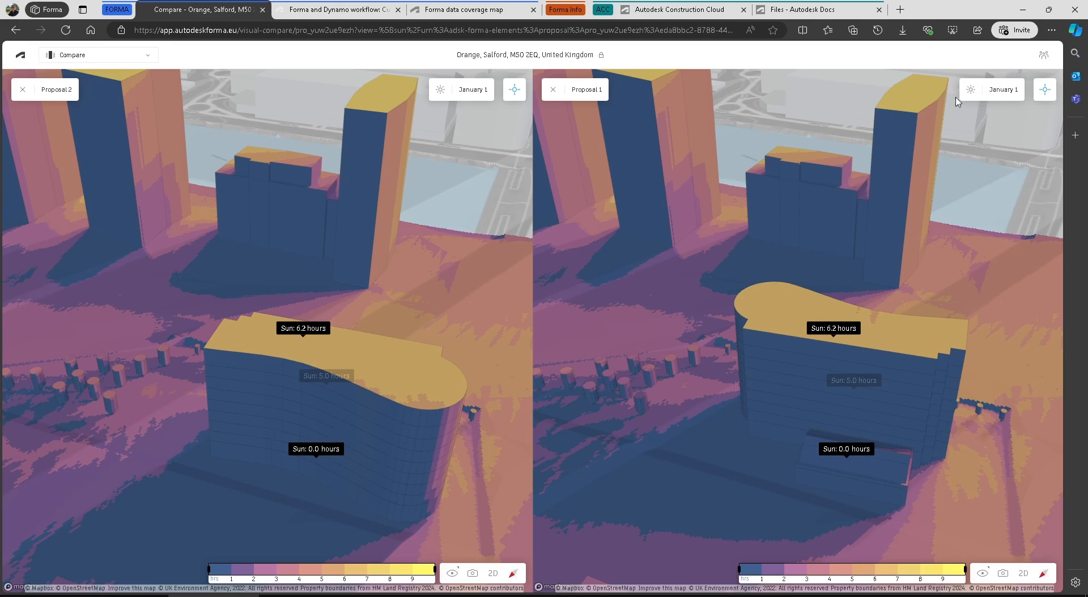
pyautogui.click(1048, 90)
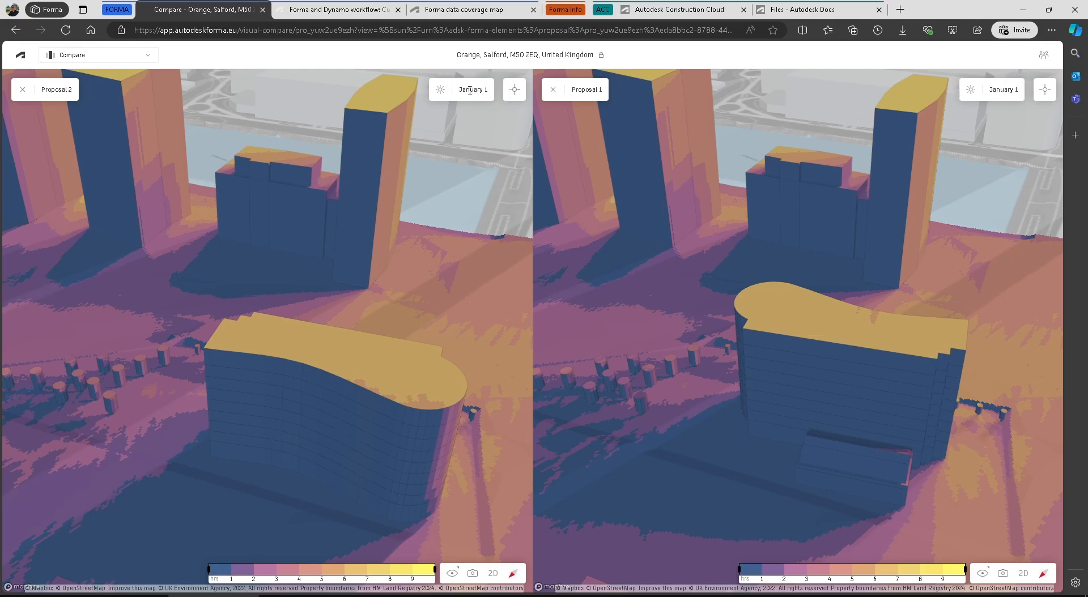
# Set the displayed Sun hours date to August 12 for both Proposal 2 and Proposal 1
pyautogui.click(519, 328)
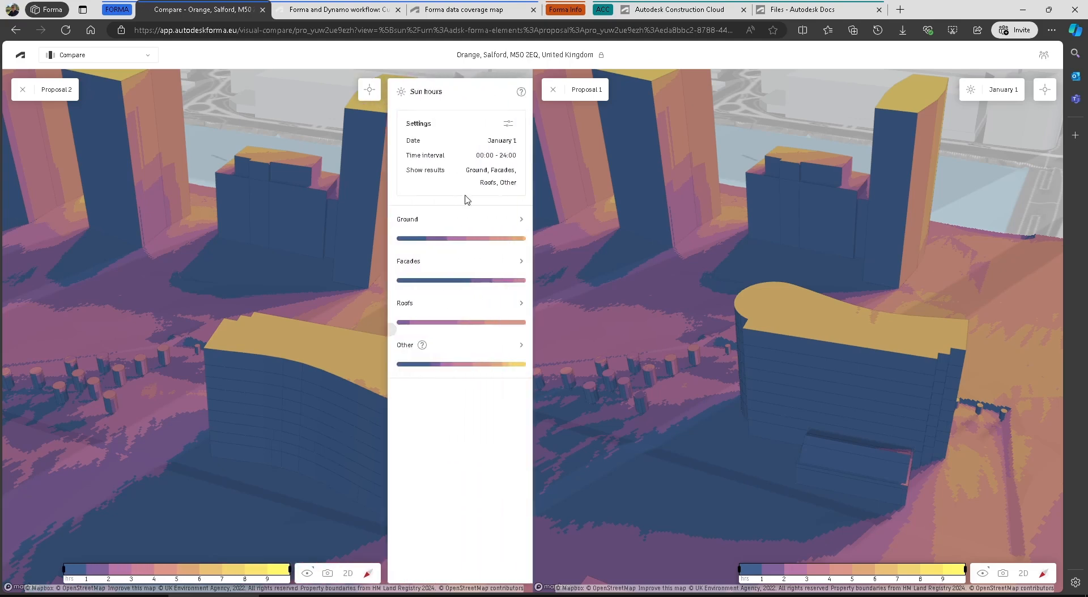
pyautogui.click(497, 123)
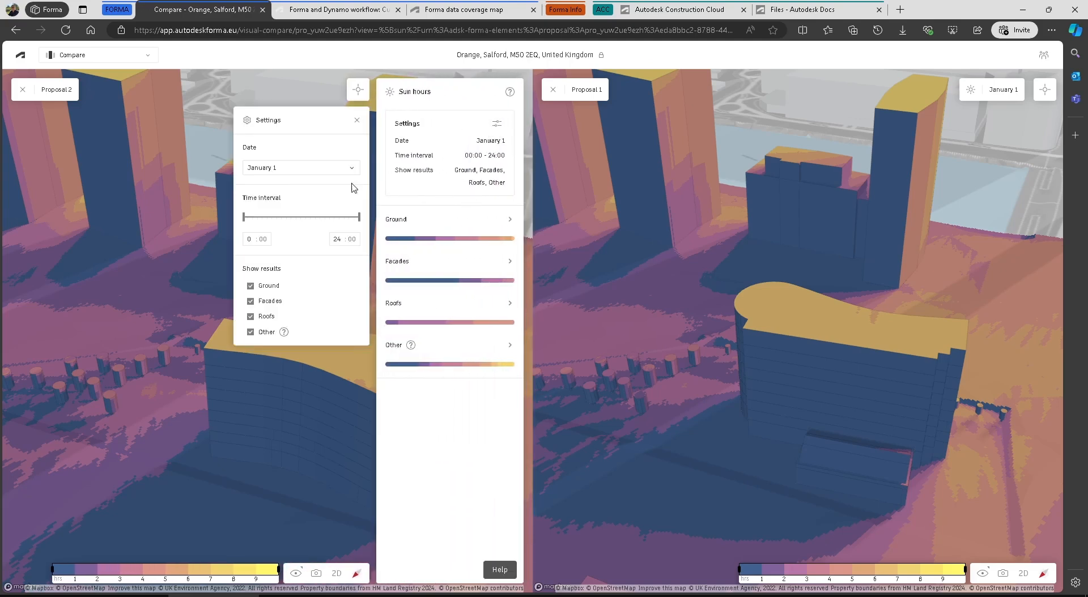
pyautogui.click(289, 168)
pyautogui.click(282, 209)
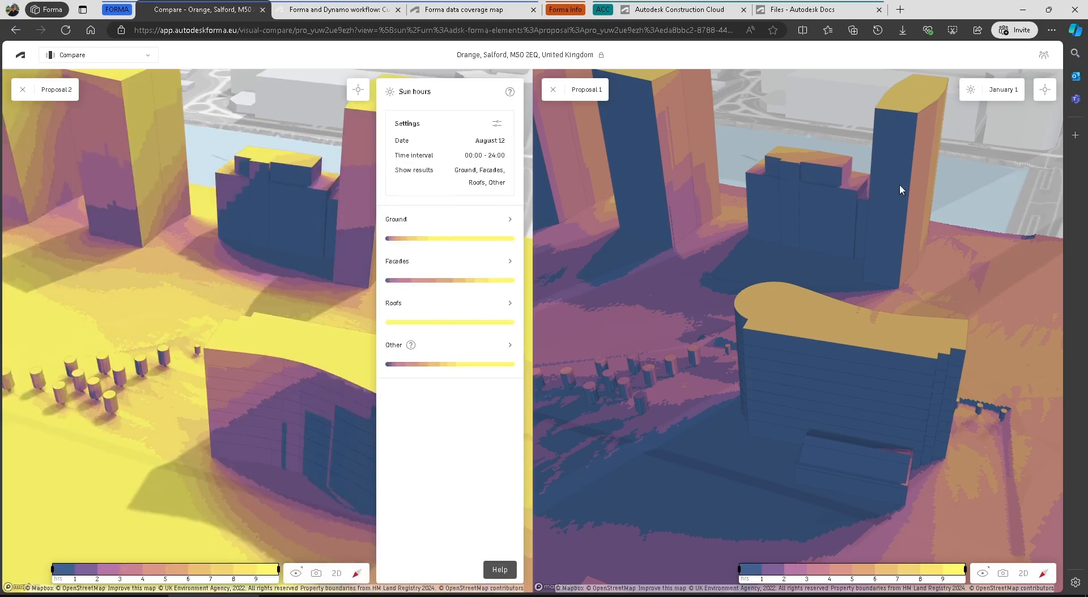
pyautogui.click(1051, 332)
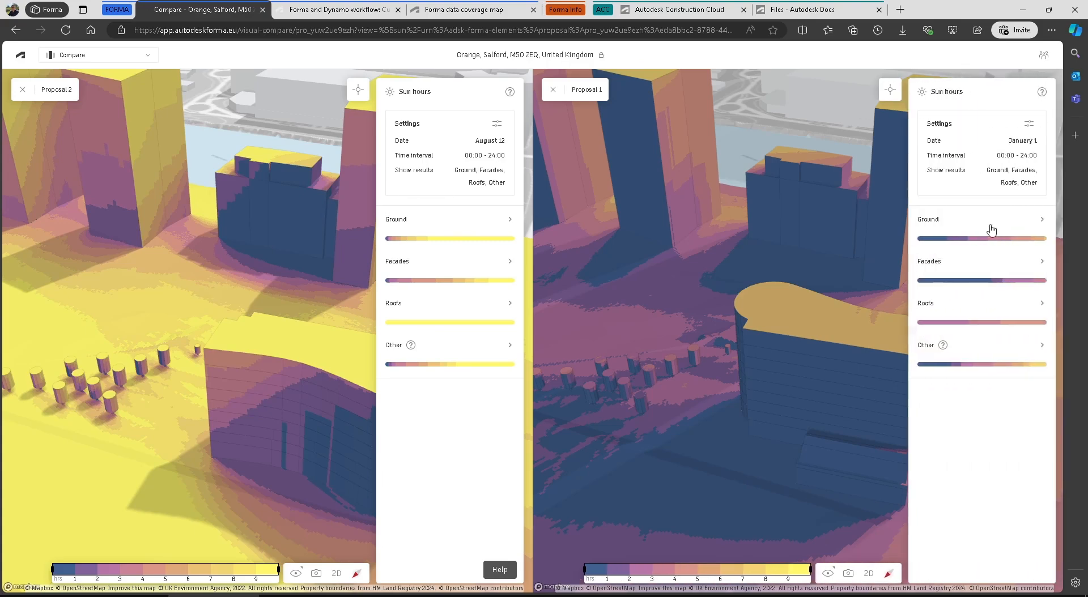
pyautogui.click(1026, 124)
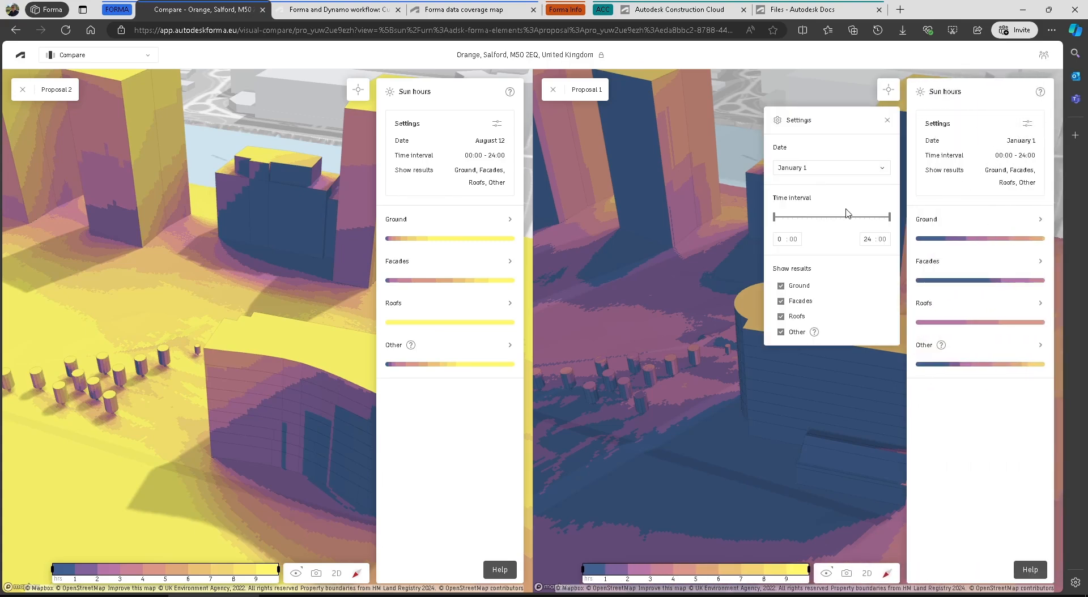
pyautogui.click(814, 167)
pyautogui.click(801, 213)
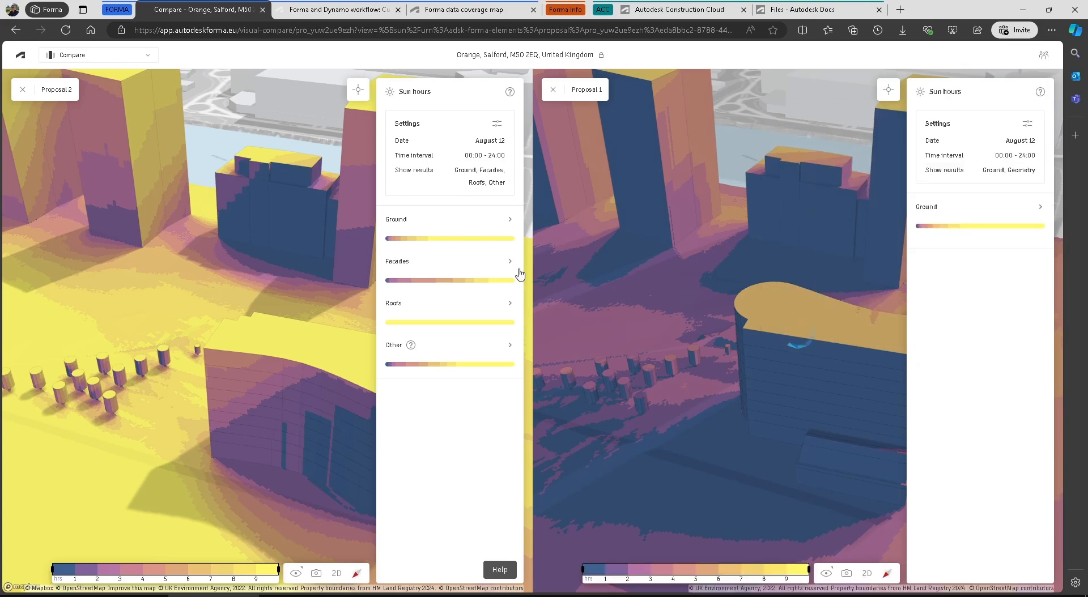
# Inspect August 12 sun hours on the annex roof in Proposal 1 and on the annex roof in Proposal 2
pyautogui.moveTo(601, 297); pyautogui.dragTo(612, 224)
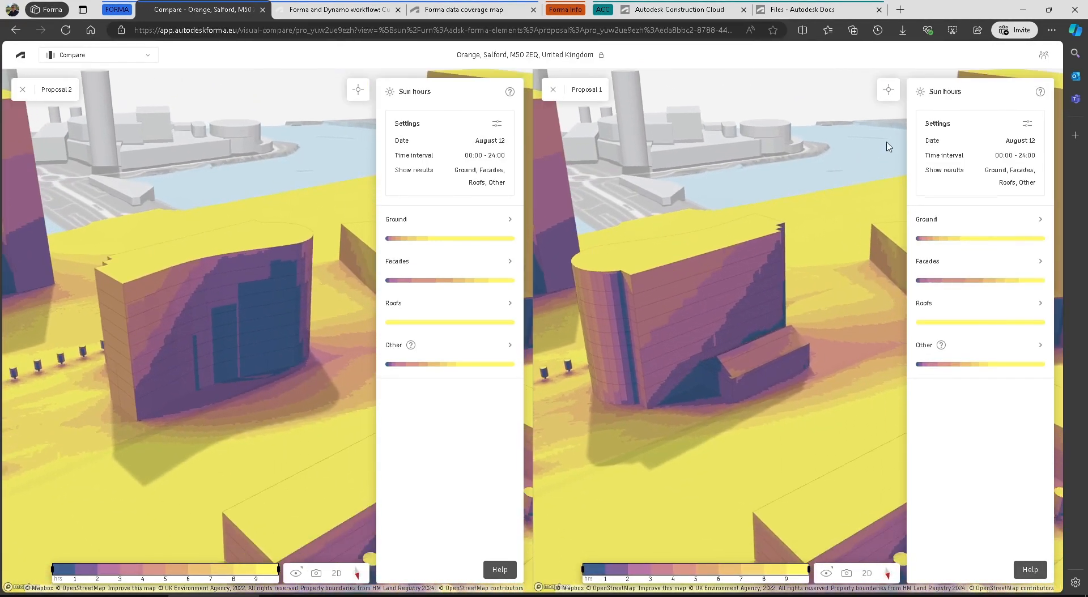
pyautogui.click(889, 89)
pyautogui.click(763, 353)
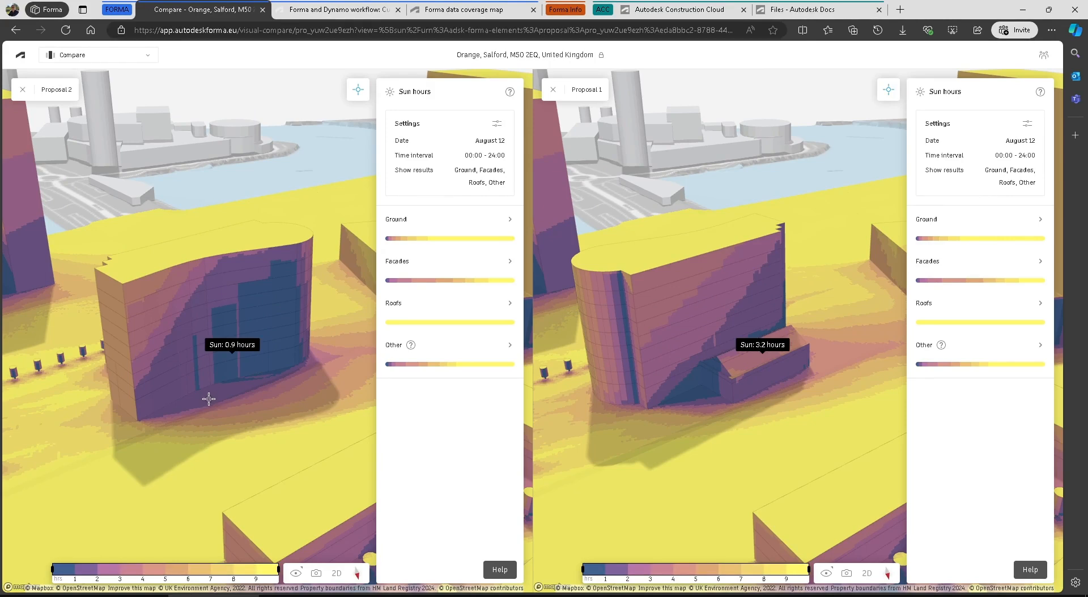
pyautogui.moveTo(201, 396); pyautogui.dragTo(482, 403, button='right')
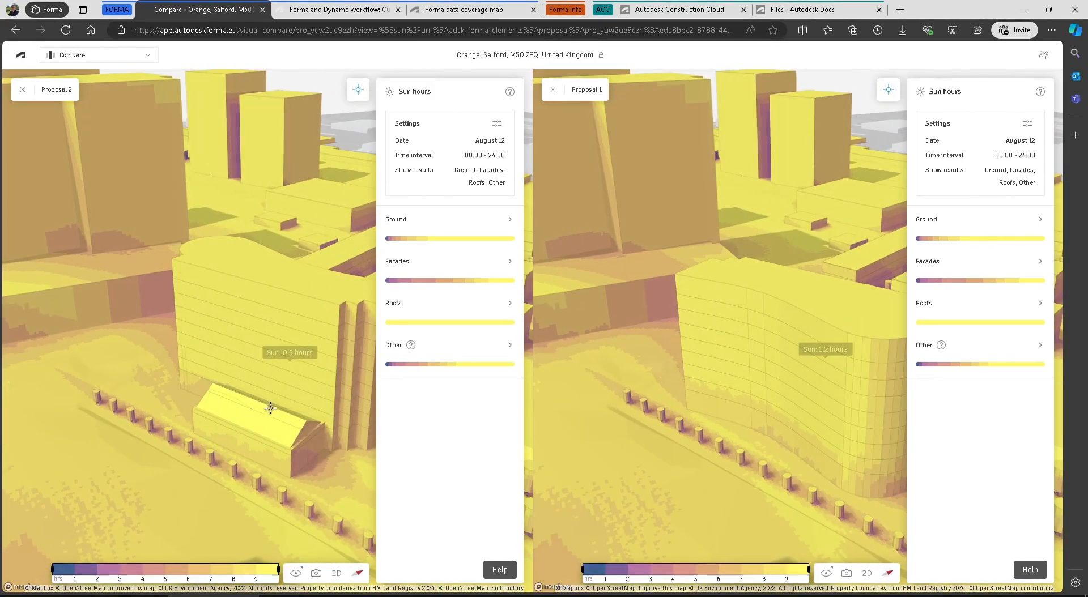
pyautogui.click(245, 418)
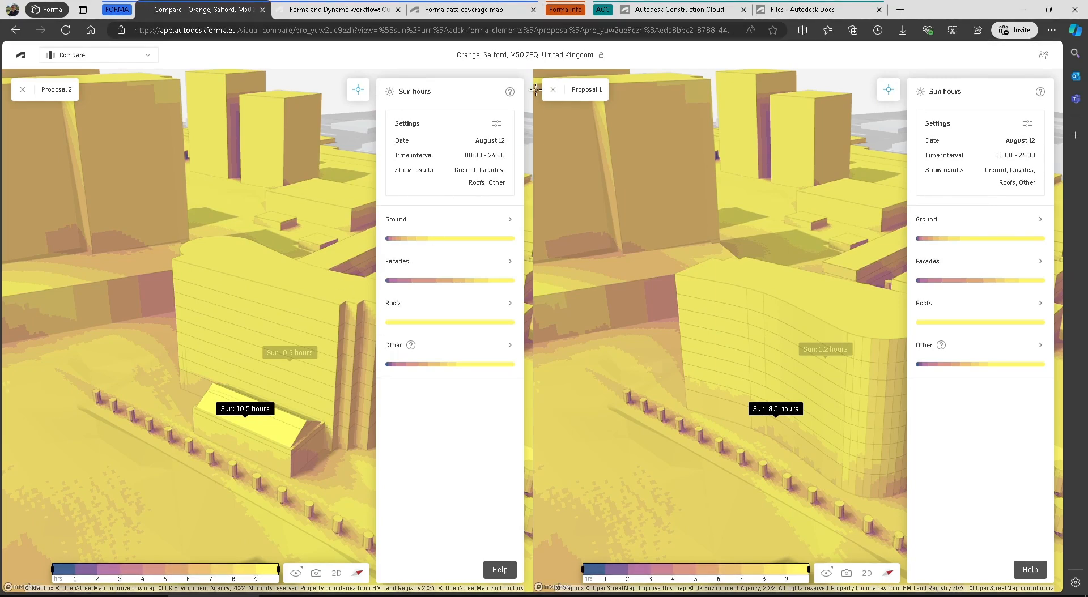
# Return to Site design and bring the whole Proposal 2 site with its surrounding towers into view
pyautogui.click(152, 55)
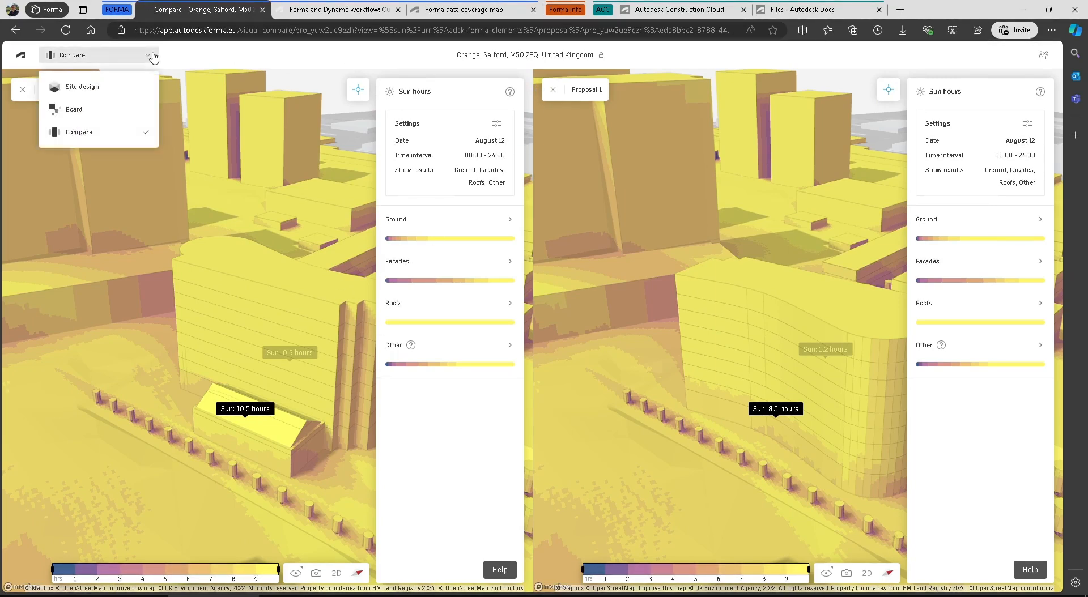
pyautogui.click(86, 90)
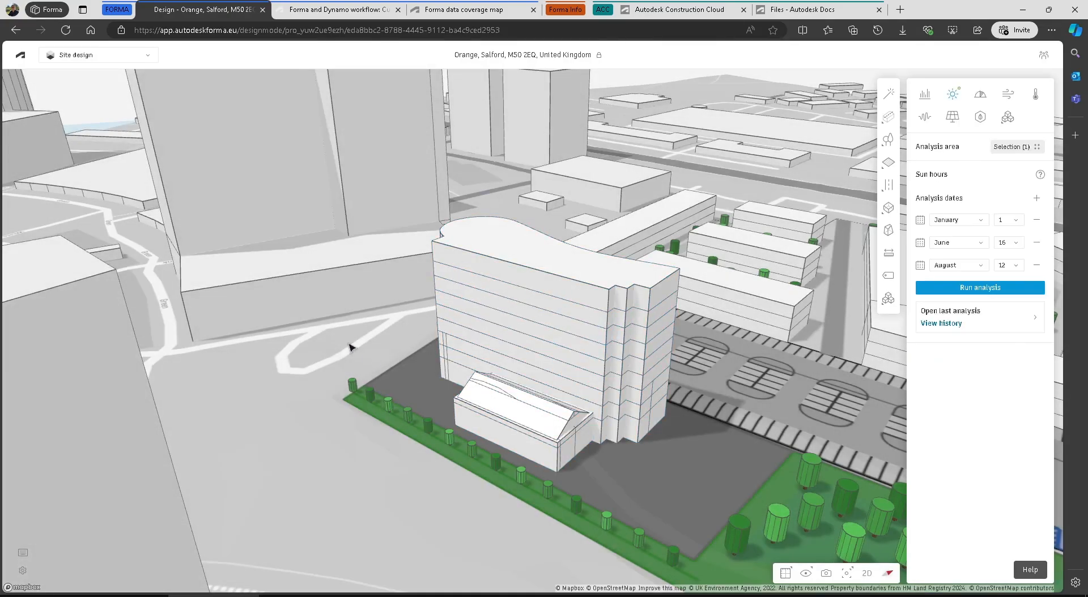
pyautogui.moveTo(349, 348); pyautogui.dragTo(541, 369, button='right')
pyautogui.scroll(-5, 474, 316)
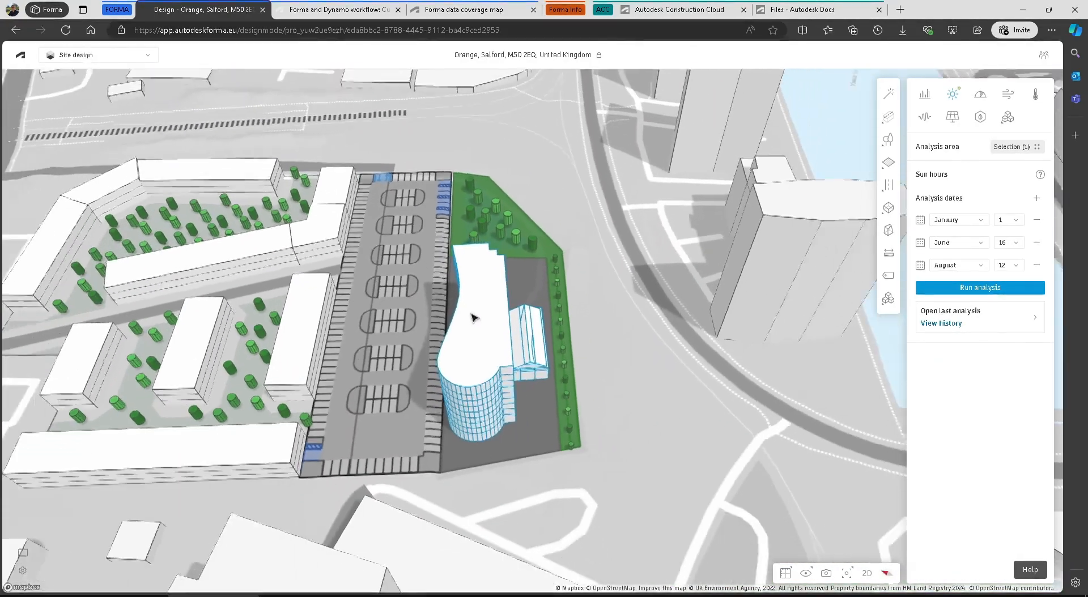
pyautogui.moveTo(547, 422); pyautogui.dragTo(490, 388, button='right')
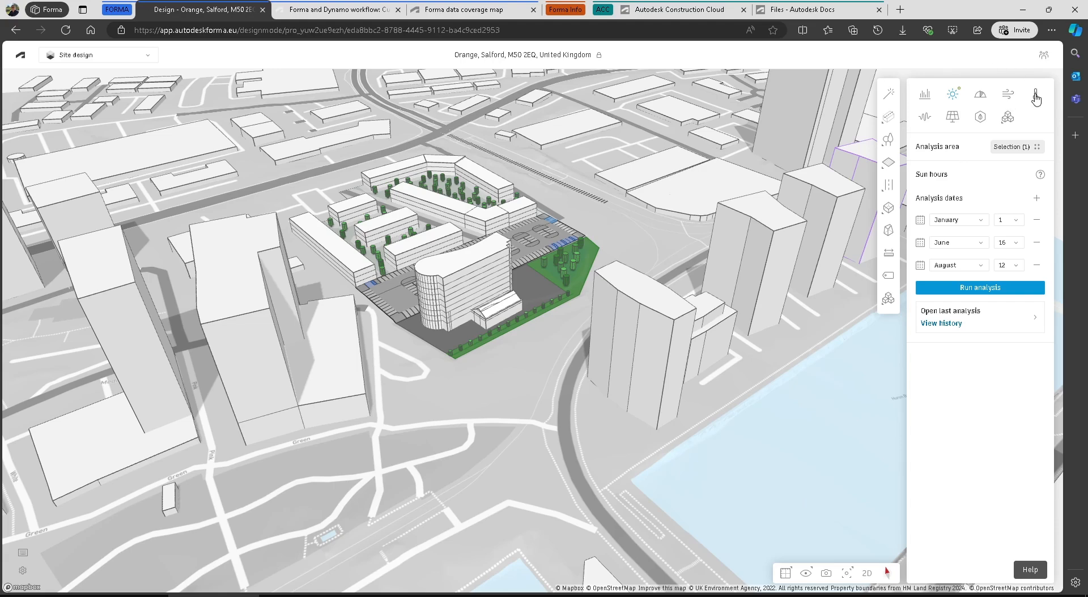
# Run a Microclimate analysis with the area radius set to 286 m
pyautogui.click(1012, 98)
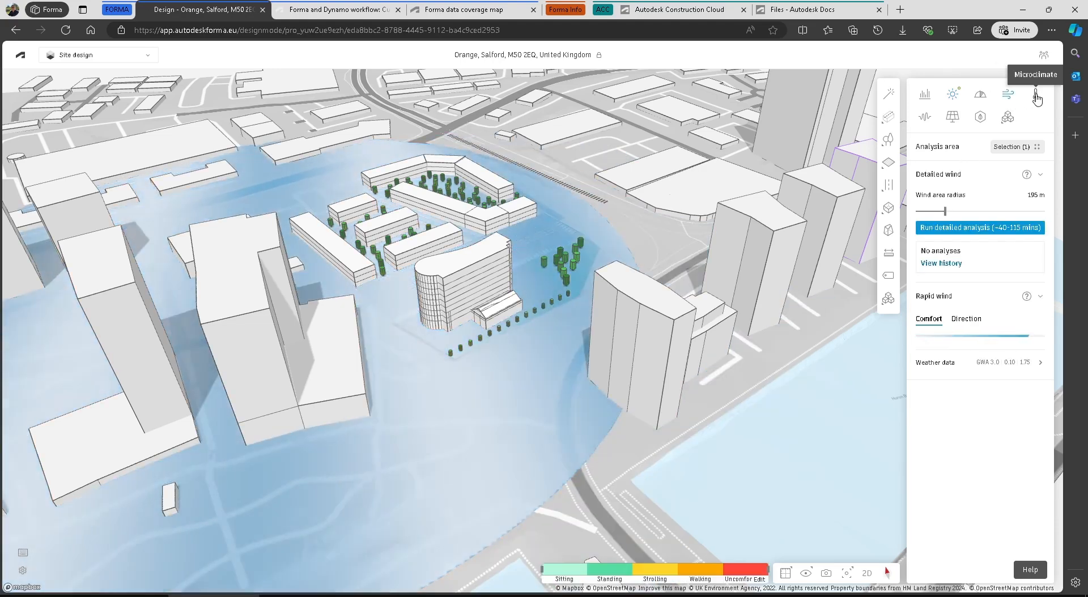
pyautogui.click(1036, 97)
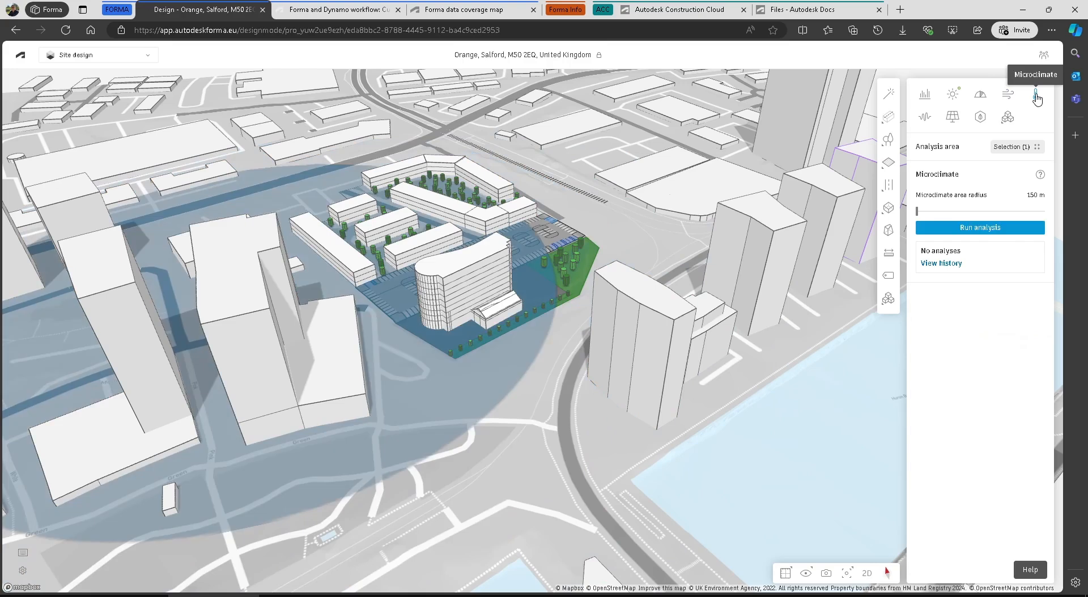
pyautogui.click(1037, 98)
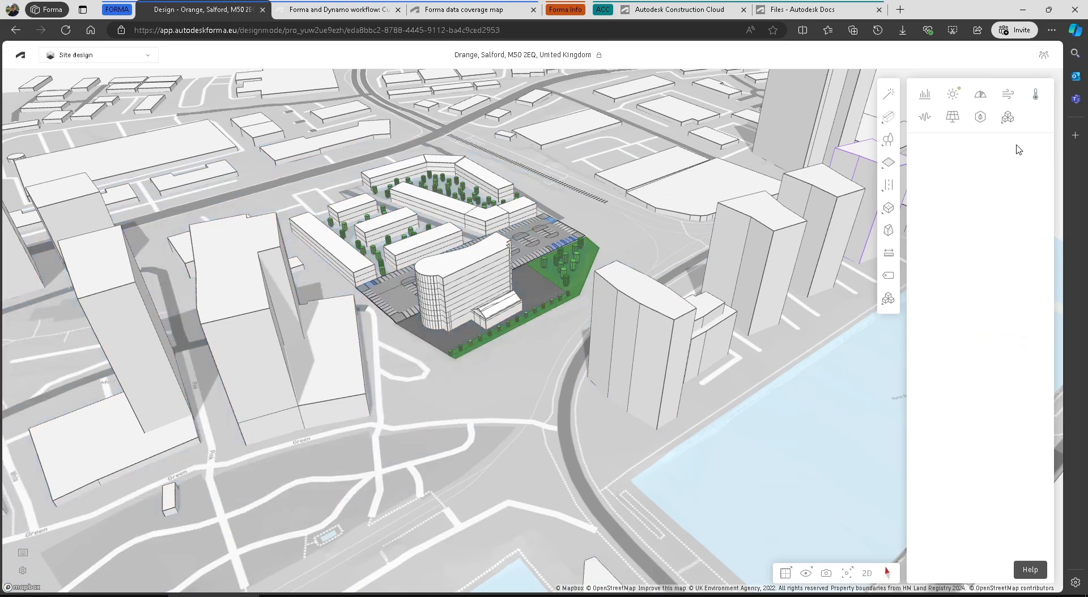
pyautogui.click(1035, 95)
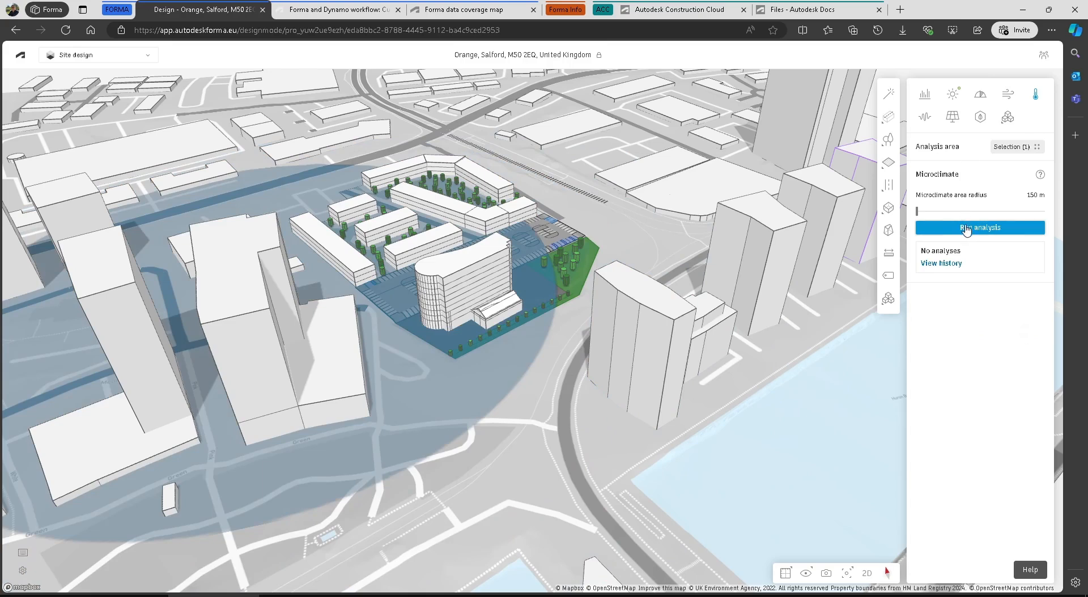
pyautogui.moveTo(917, 211); pyautogui.dragTo(1002, 211)
pyautogui.click(987, 229)
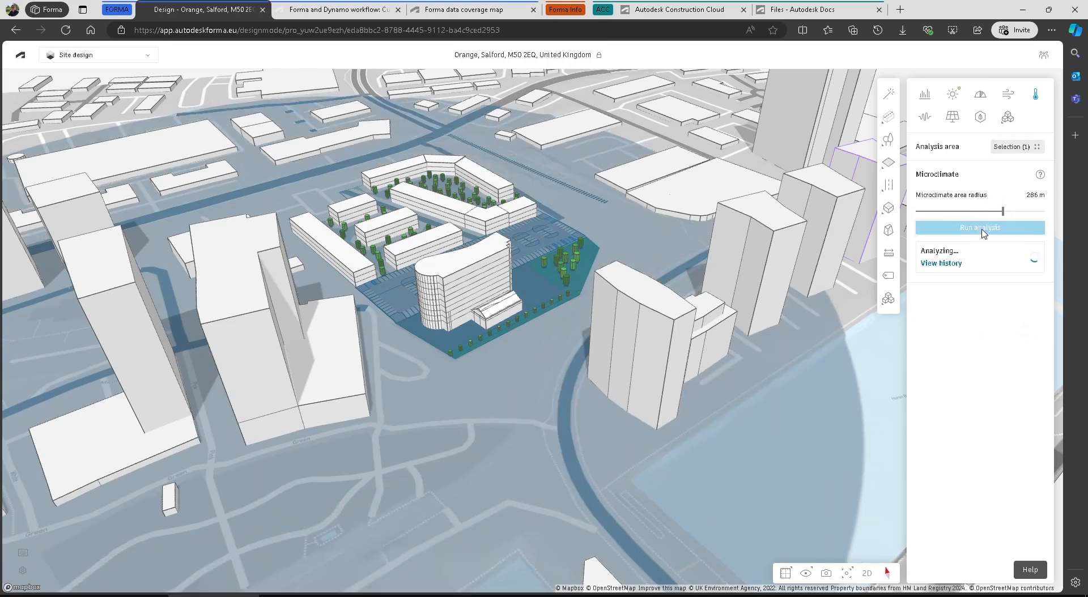
# Open the noise analysis, view its example image enlarged, and close the image
pyautogui.click(926, 119)
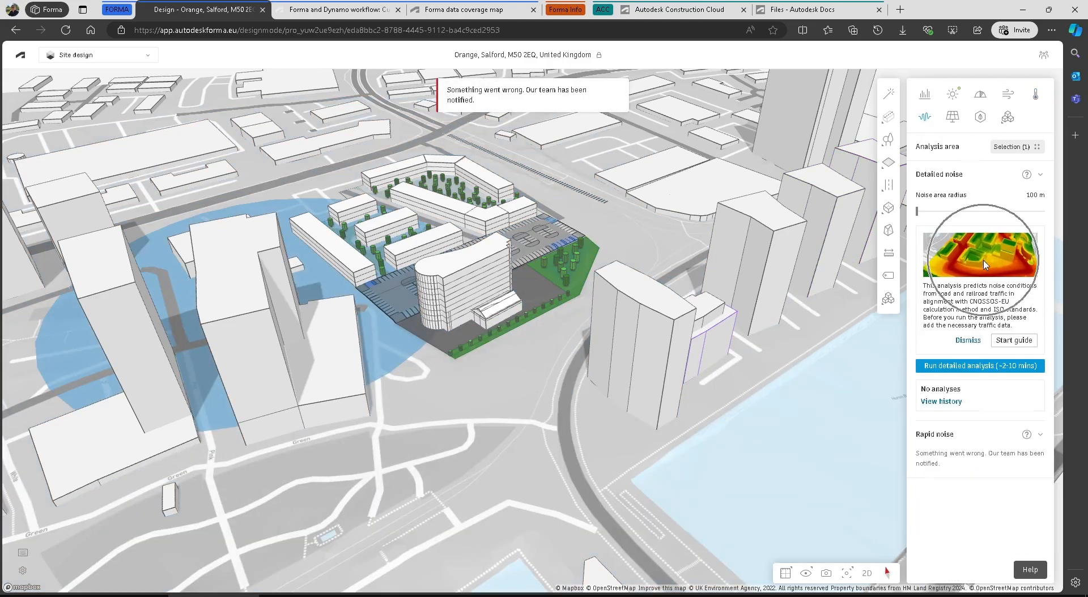
pyautogui.click(976, 255)
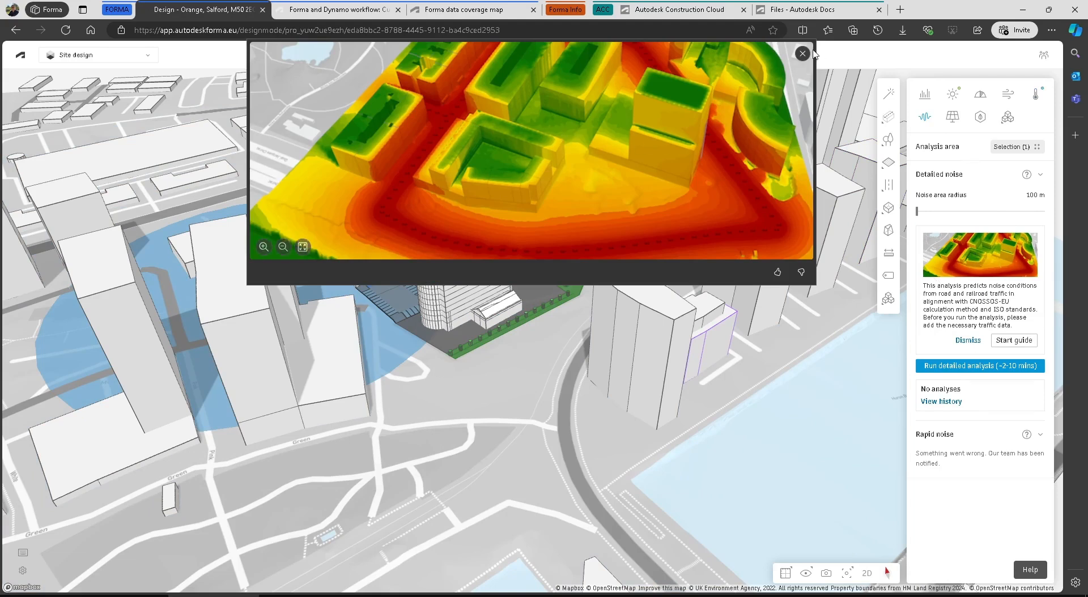
pyautogui.click(802, 53)
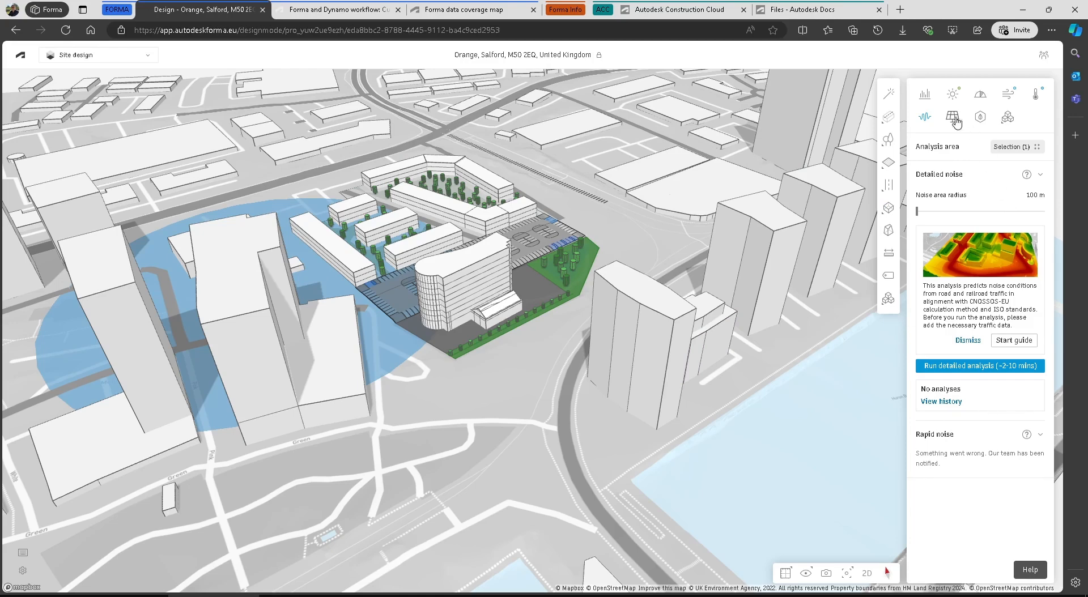
# Check the analysis area choices, keep Site limit 388 selected, and run the Solar energy analysis
pyautogui.click(952, 117)
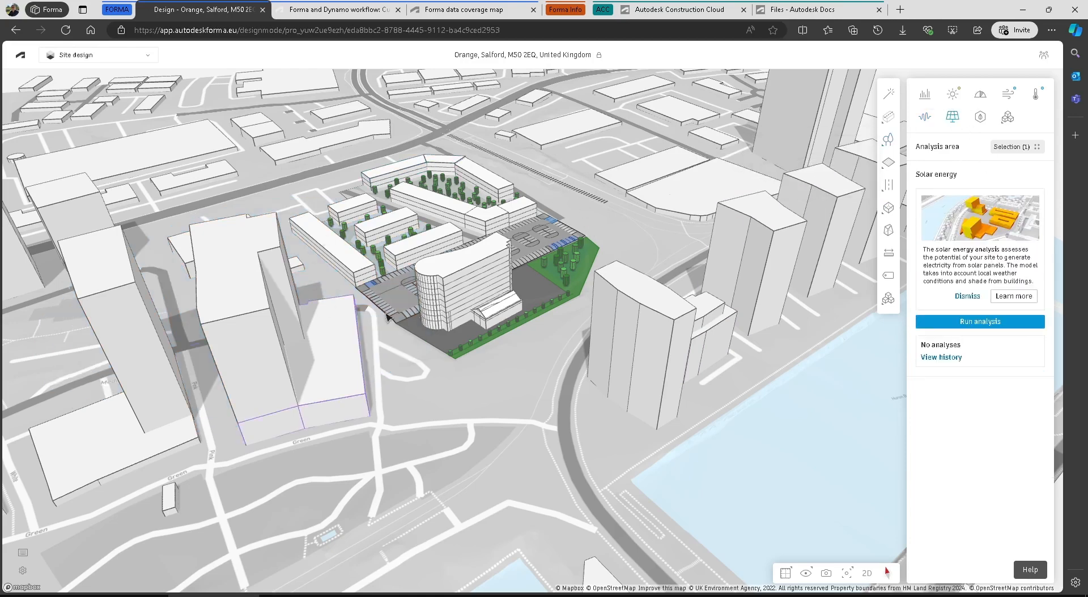
pyautogui.click(267, 264)
pyautogui.click(1007, 148)
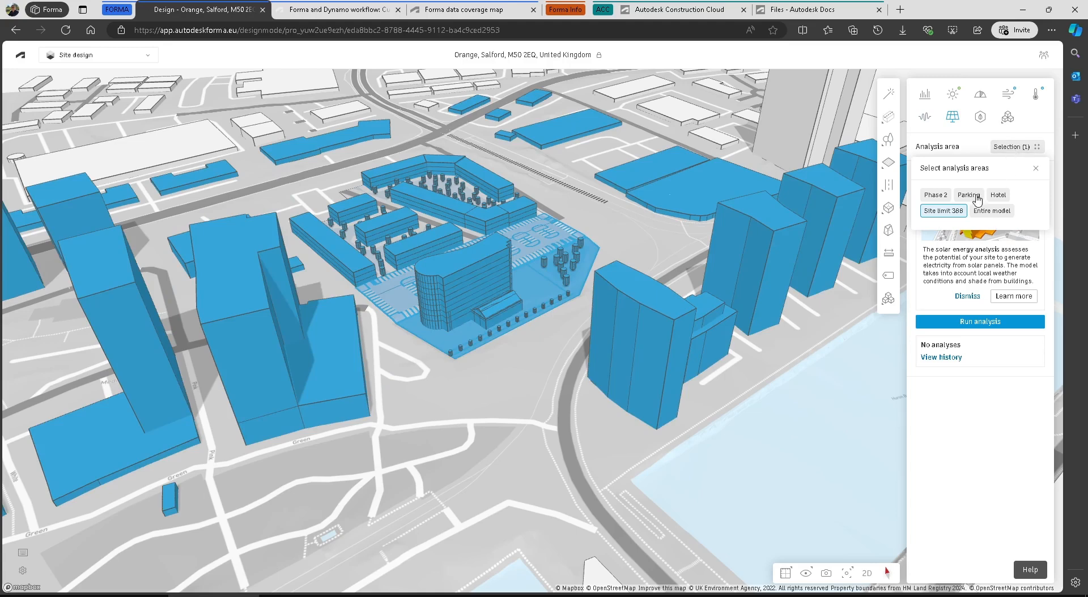
pyautogui.click(987, 398)
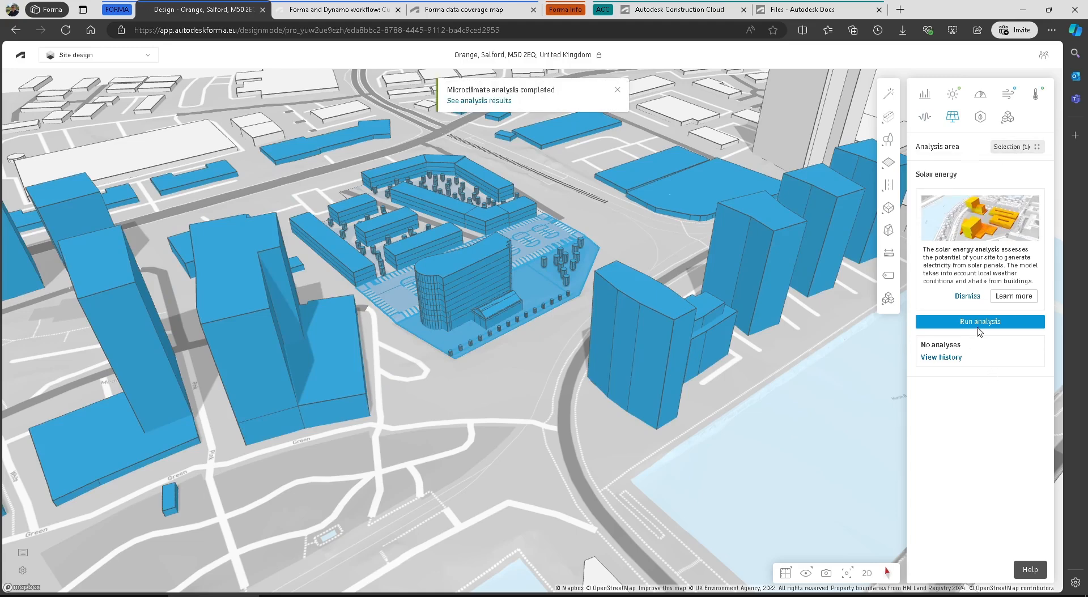
pyautogui.click(980, 325)
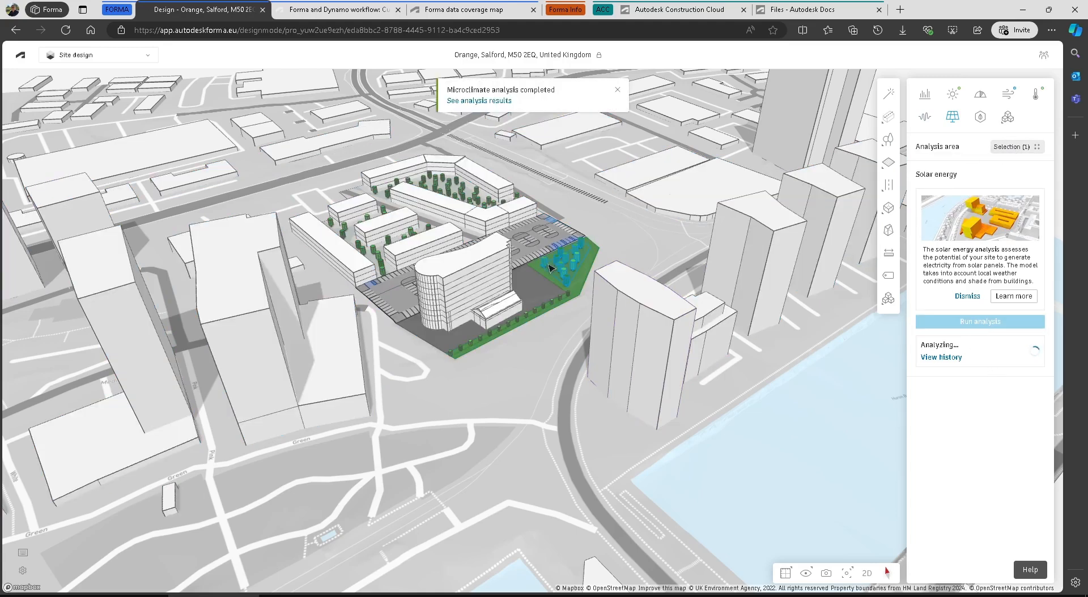
# Open the Microclimate analysis results for Proposal 2
pyautogui.click(480, 100)
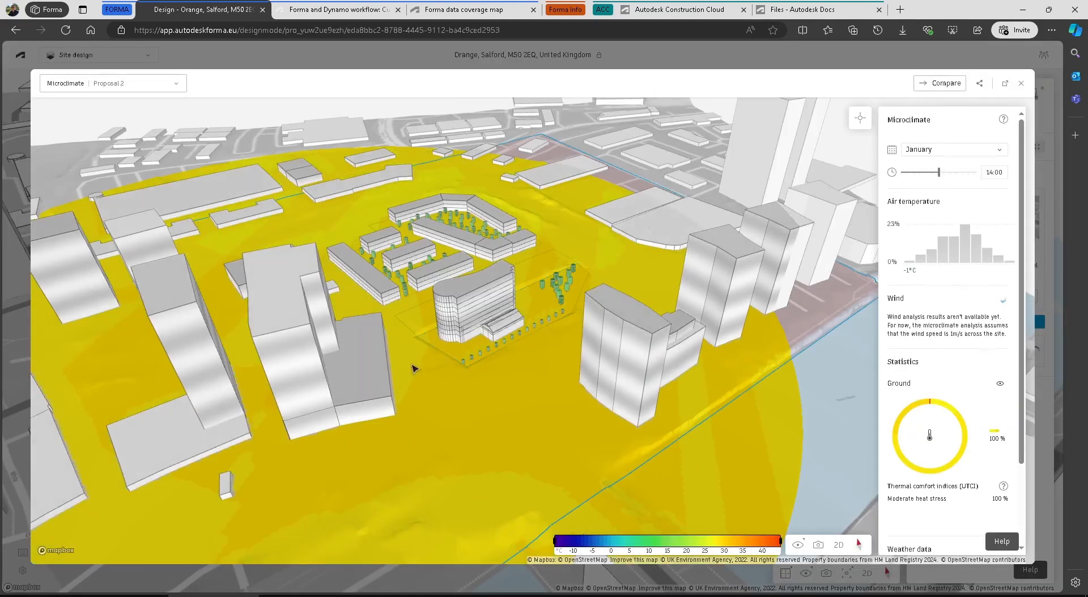
# Set the microclimate results to August at 19:00 with an air temperature of 19 °C
pyautogui.moveTo(501, 388)
pyautogui.mouseDown()
pyautogui.moveTo(442, 376)
pyautogui.moveTo(491, 378)
pyautogui.mouseUp()
pyautogui.moveTo(971, 225)
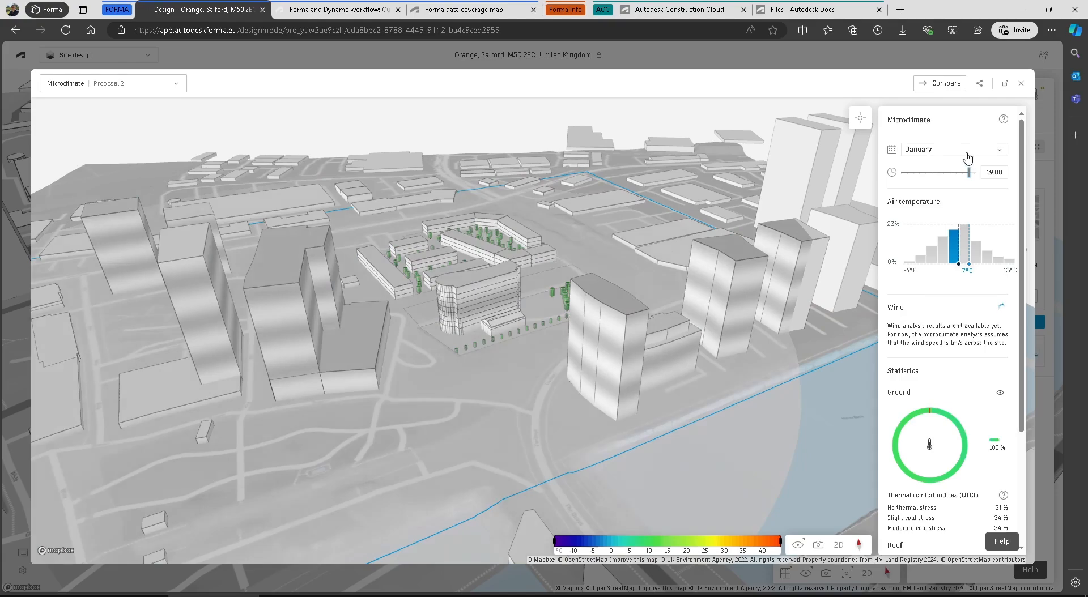
pyautogui.click(941, 149)
pyautogui.click(931, 253)
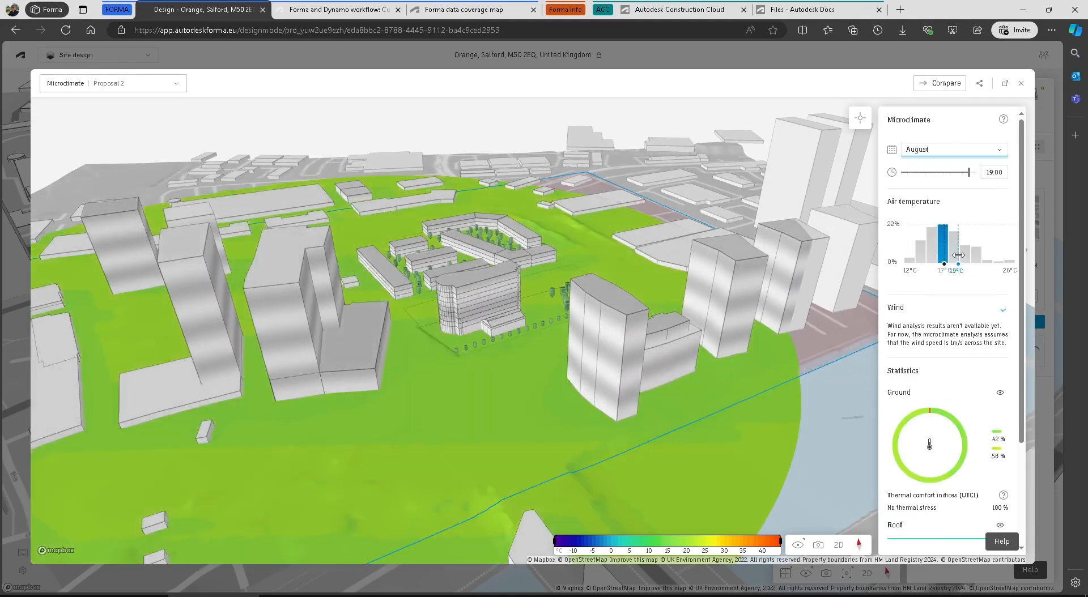
pyautogui.click(958, 259)
pyautogui.moveTo(359, 367); pyautogui.dragTo(382, 363, button='right')
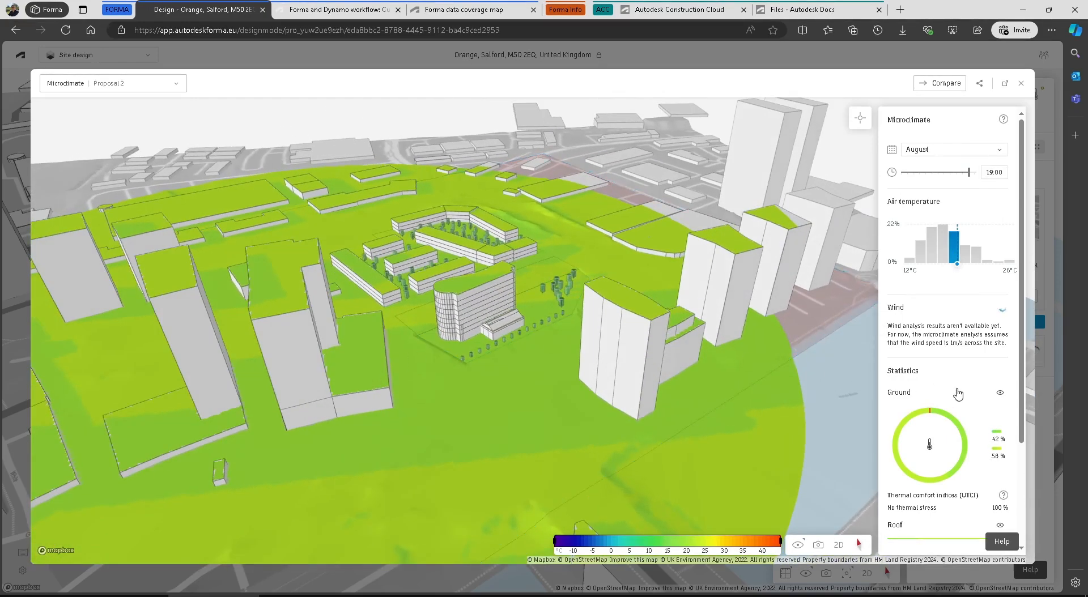
# Review the microclimate statistics and weather data, read through the linked Copernicus ERA5 source page, and close that page
pyautogui.scroll(-2, 958, 388)
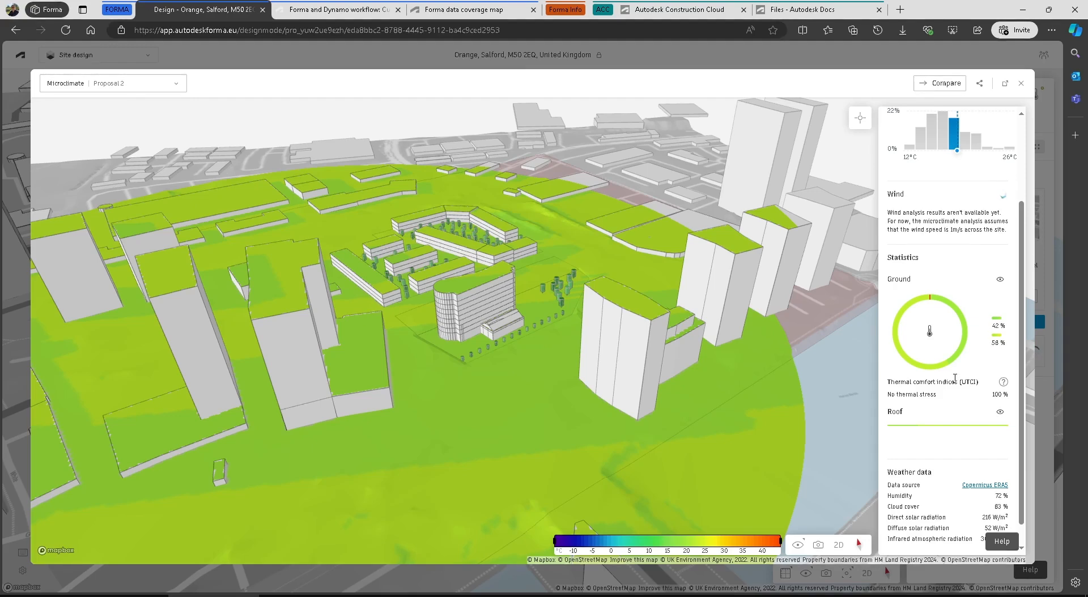
pyautogui.scroll(-1, 944, 412)
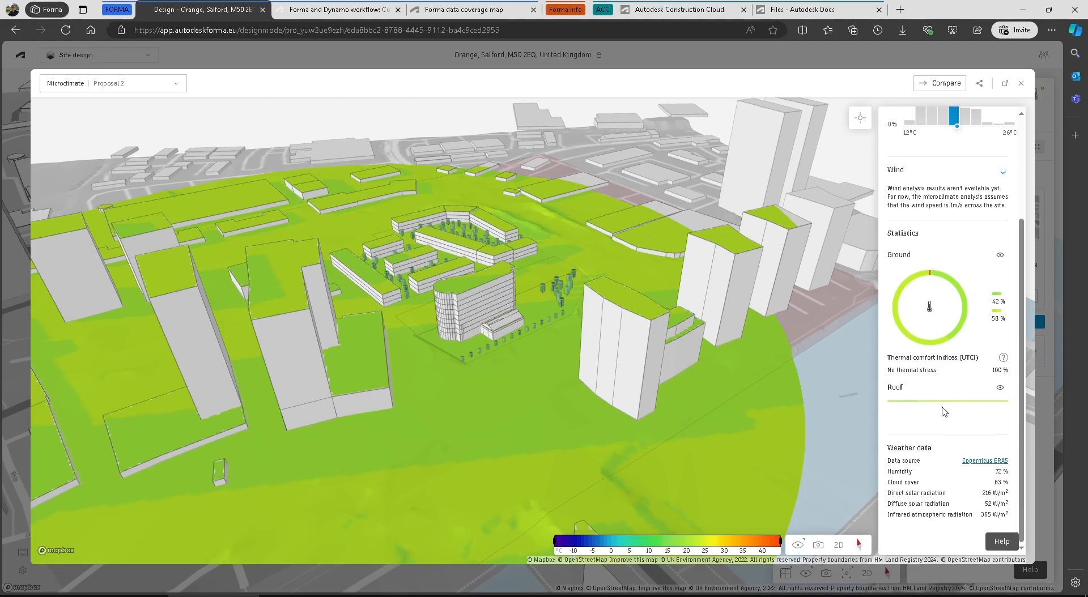
pyautogui.click(980, 461)
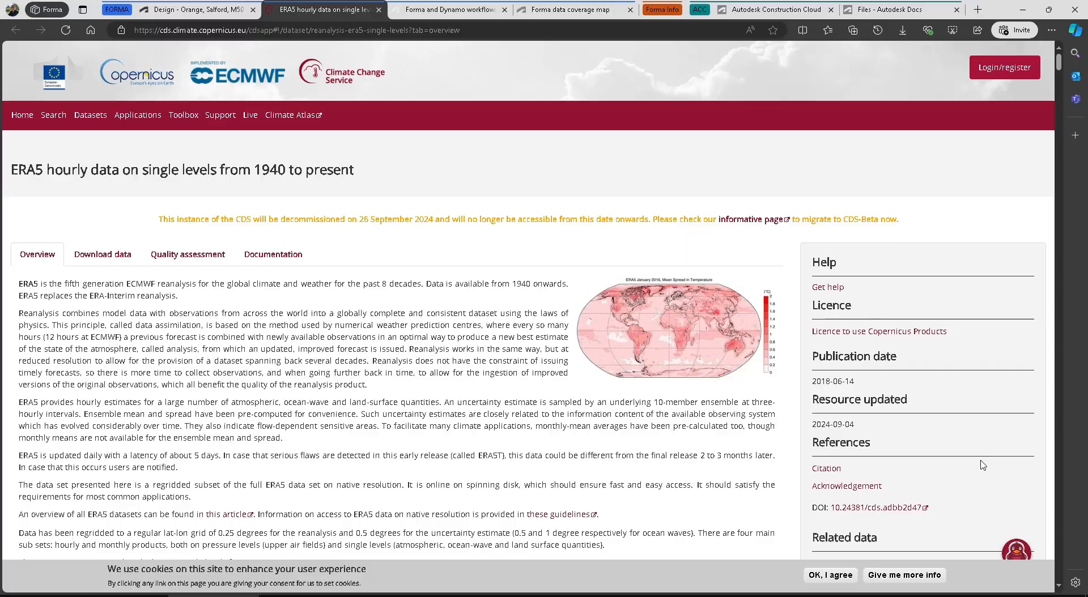
pyautogui.scroll(-20, 409, 265)
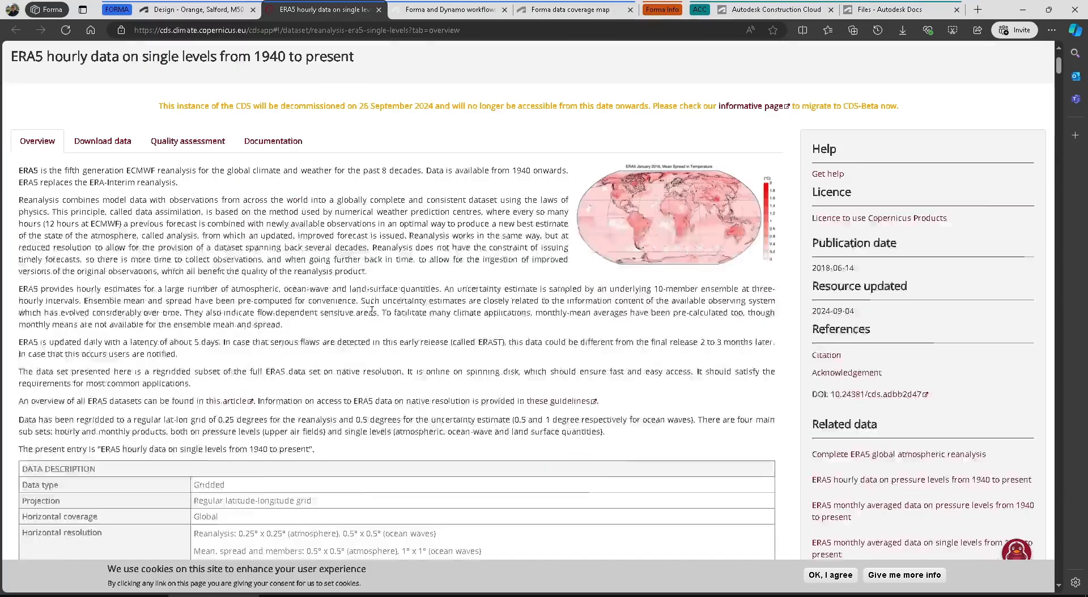
pyautogui.scroll(-20, 372, 311)
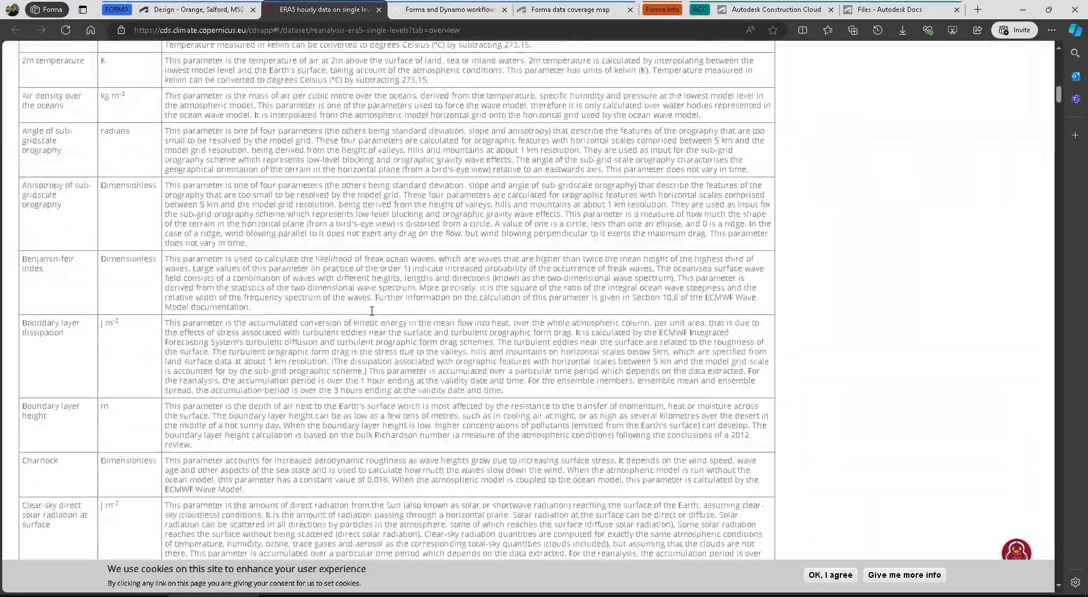
pyautogui.scroll(-20, 372, 312)
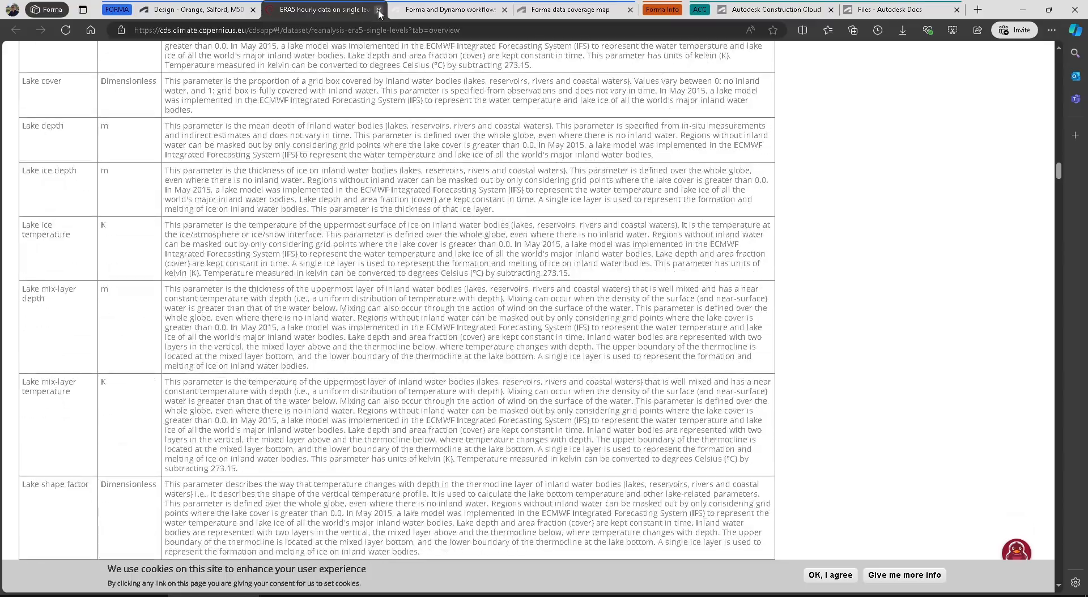
pyautogui.click(378, 9)
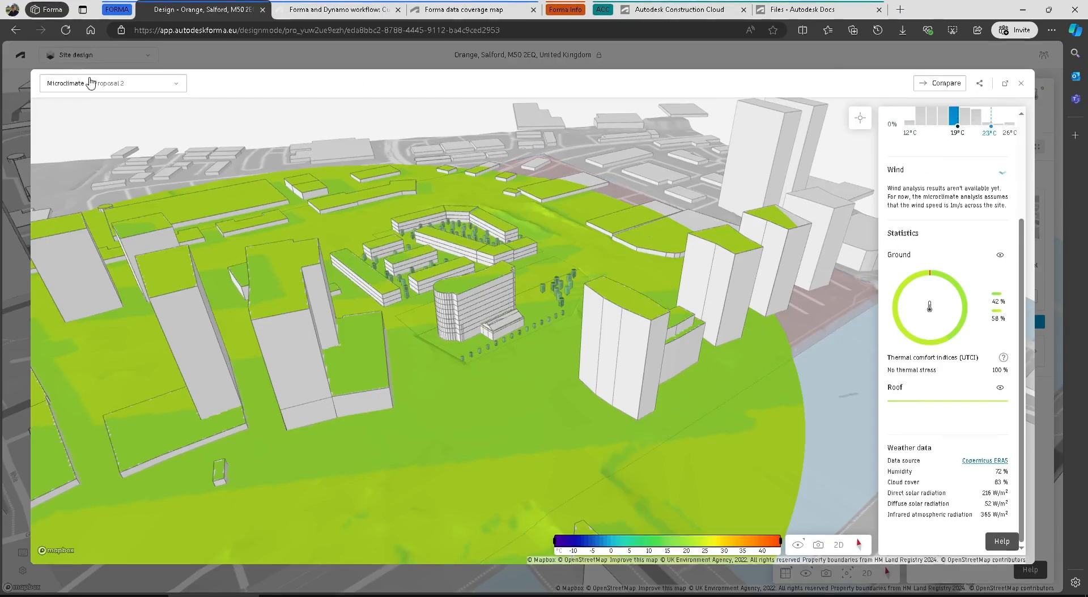
# Close the microclimate results and open the completed Solar energy analysis for Proposal 2
pyautogui.click(1021, 83)
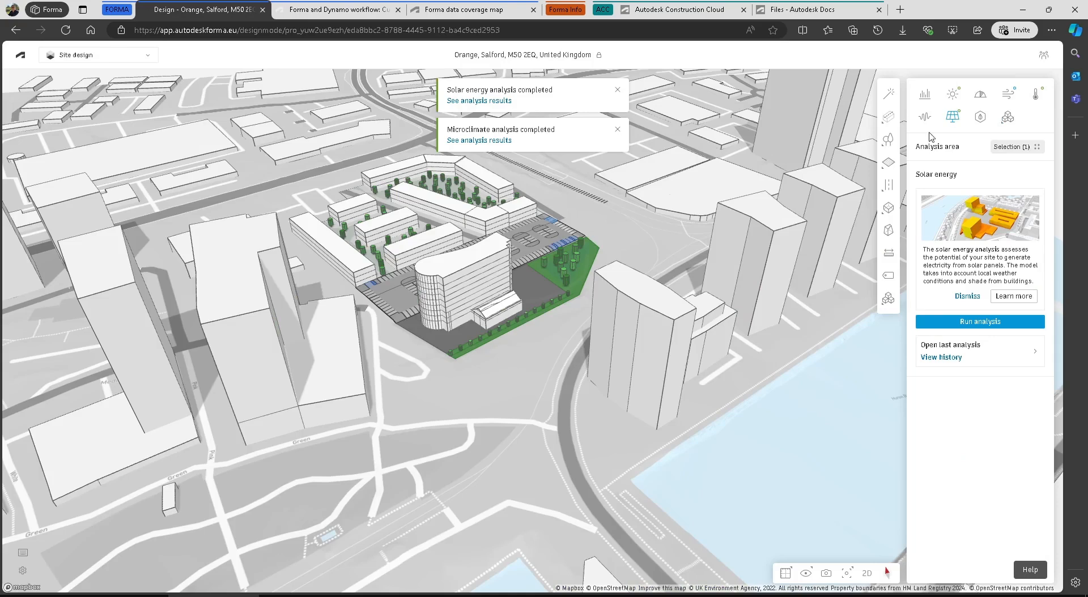
pyautogui.click(469, 102)
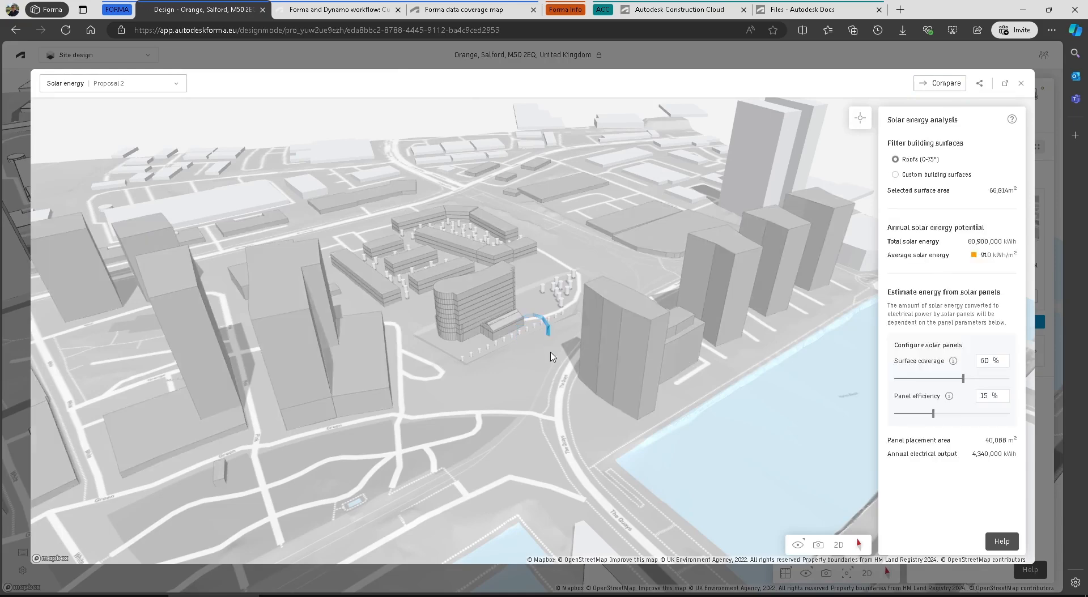
pyautogui.scroll(5, 447, 385)
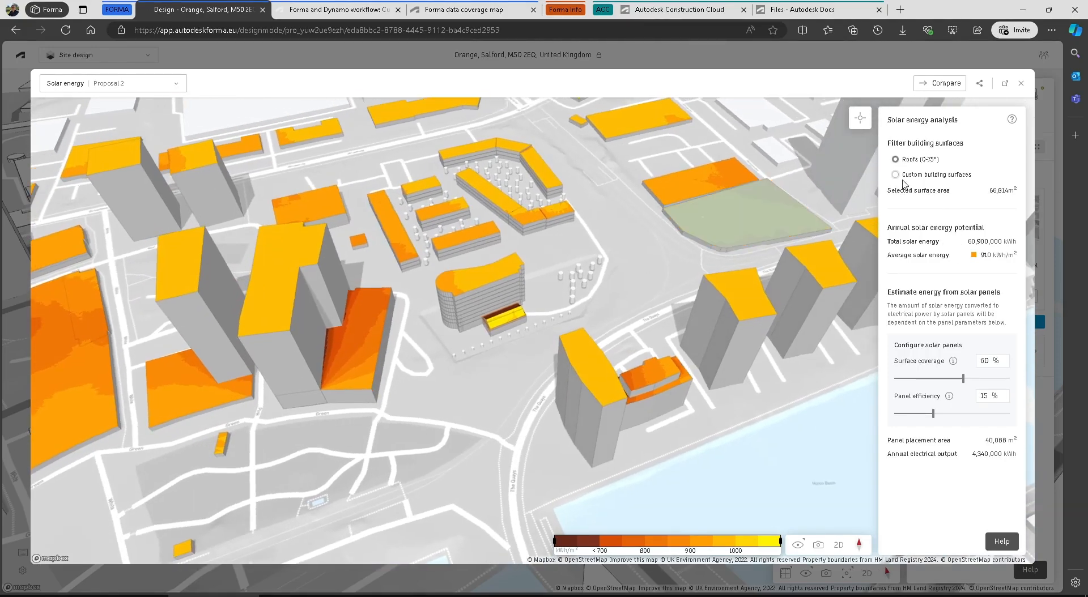
# Filter the solar energy results to custom building surfaces from 0° to 90° and inspect a point on the curved hotel's roof
pyautogui.click(895, 175)
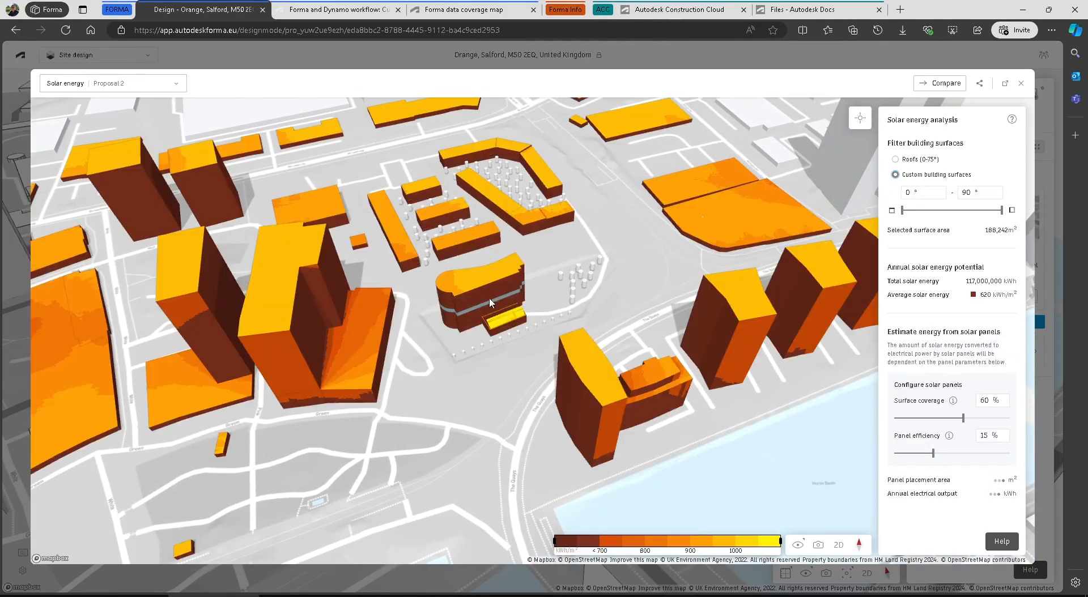
pyautogui.moveTo(467, 369); pyautogui.dragTo(482, 346, button='right')
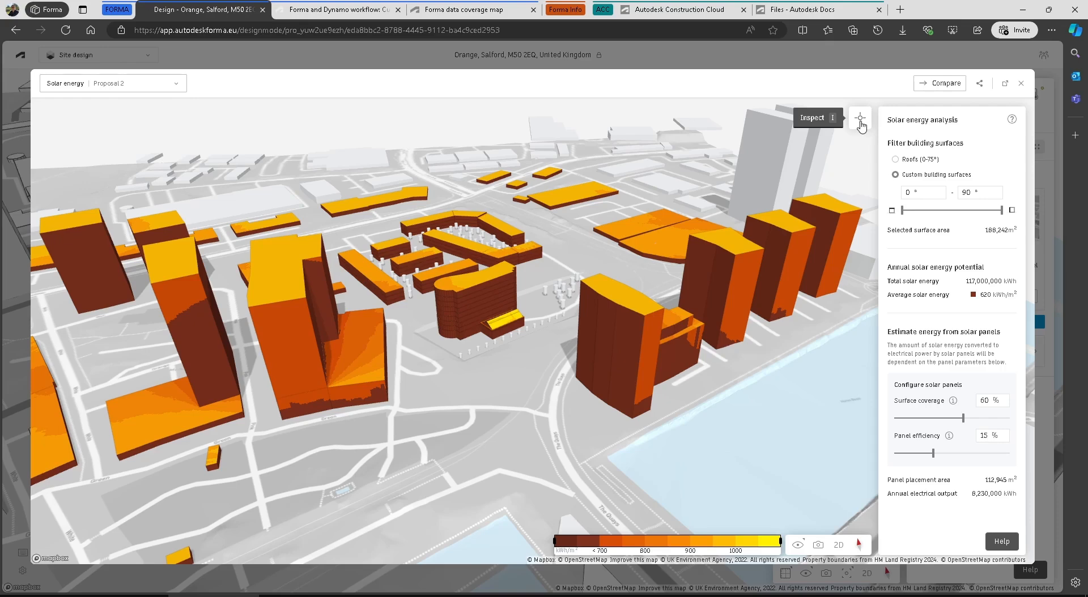
pyautogui.click(480, 276)
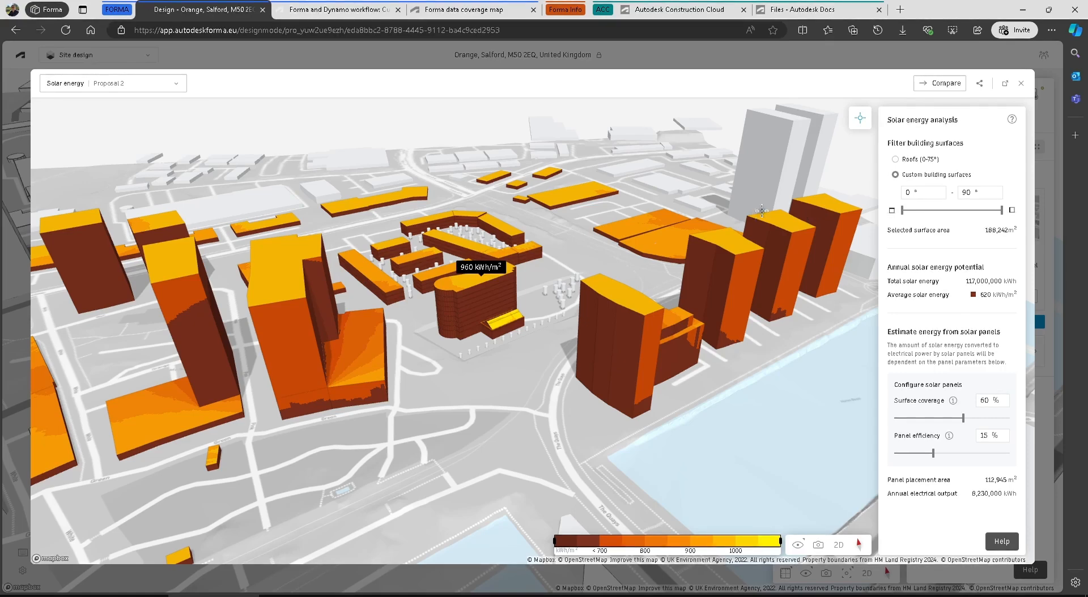
# Close the solar energy results and dismiss the Microclimate and Solar energy completion notifications
pyautogui.click(1020, 84)
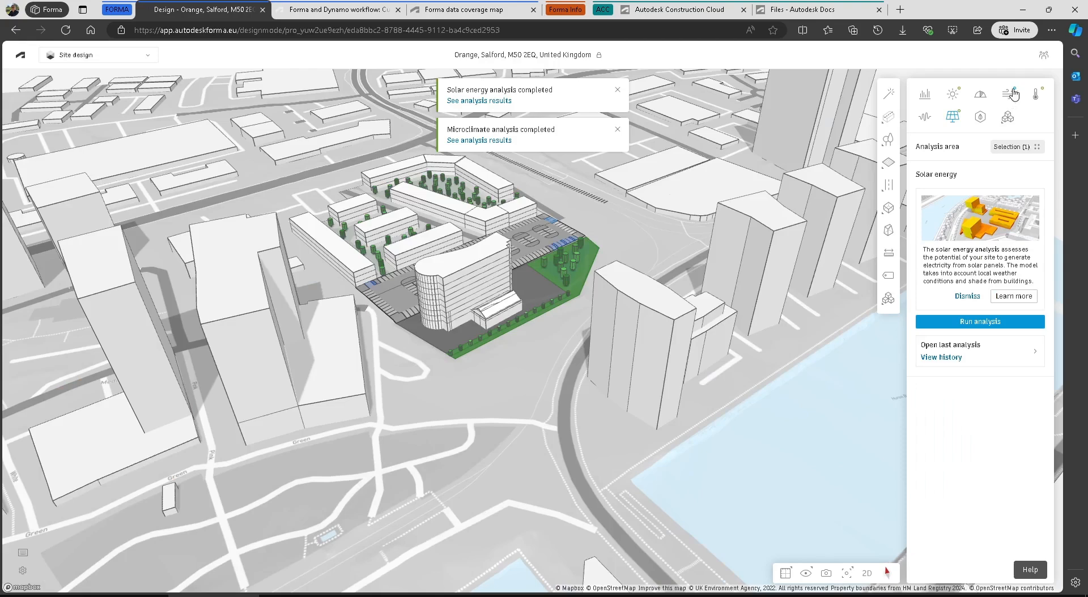
pyautogui.click(619, 131)
pyautogui.click(618, 91)
# Open the saved Wind analysis dated 20 August at 15:59 from the analysis history of the project showing the rapid wind results
pyautogui.moveTo(527, 357); pyautogui.dragTo(517, 368)
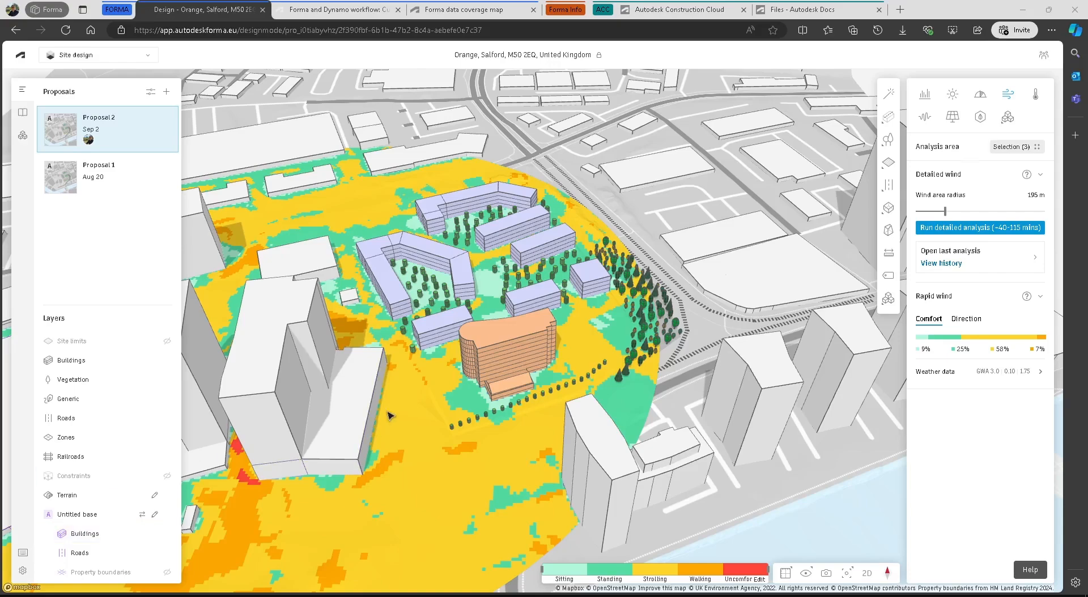
pyautogui.moveTo(457, 358); pyautogui.dragTo(619, 234, button='right')
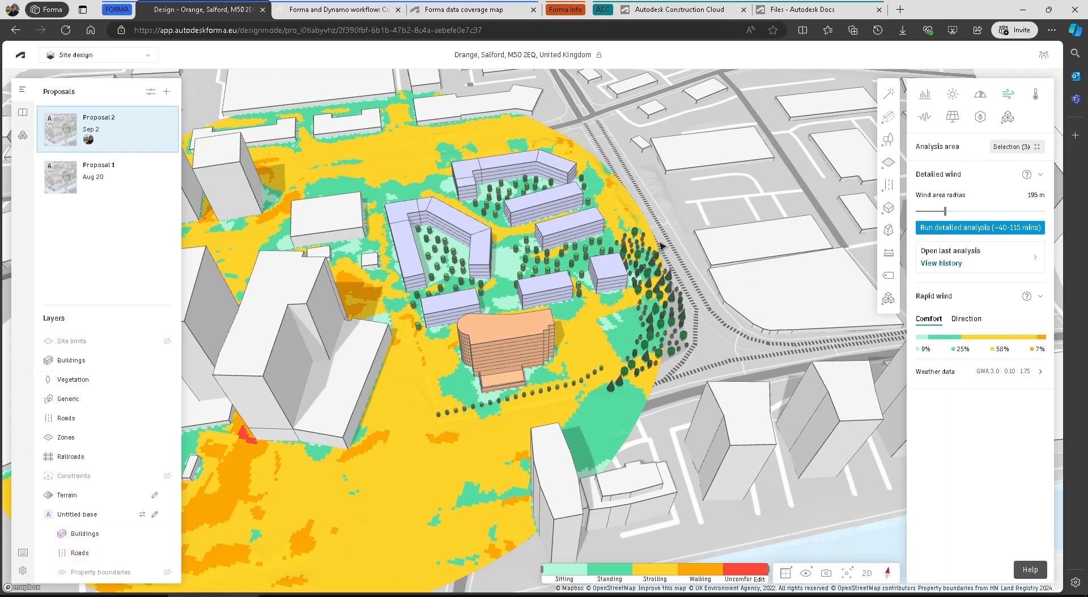
pyautogui.click(942, 263)
pyautogui.click(801, 281)
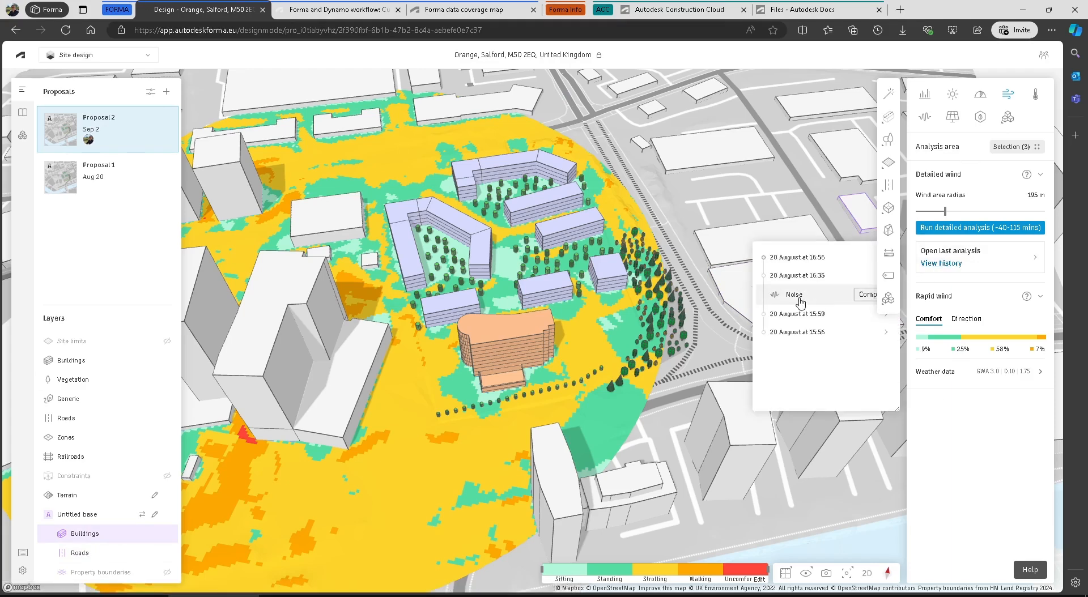
pyautogui.click(796, 313)
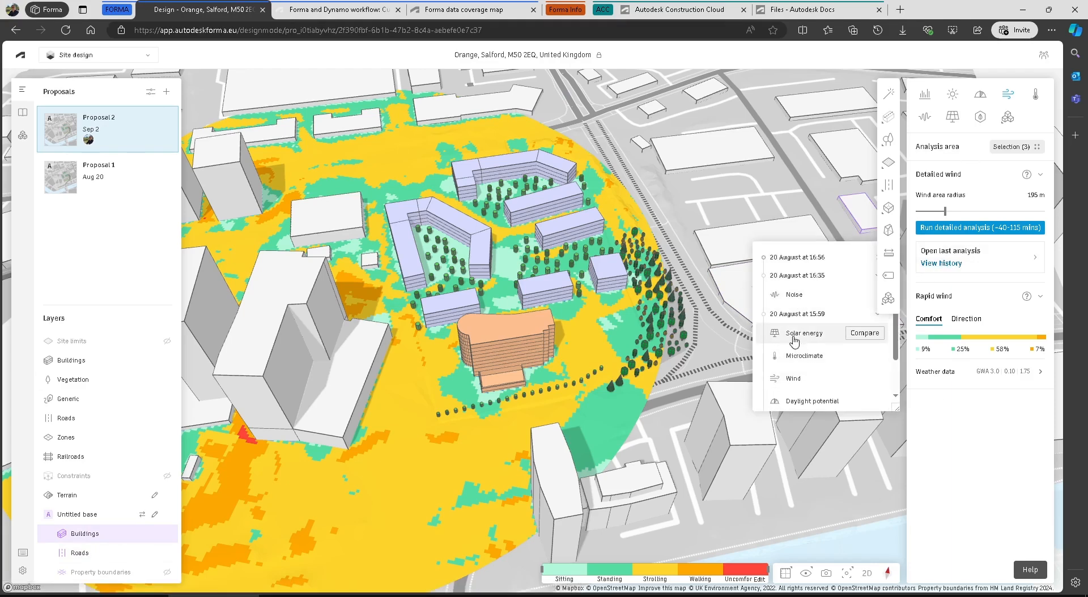
pyautogui.click(793, 379)
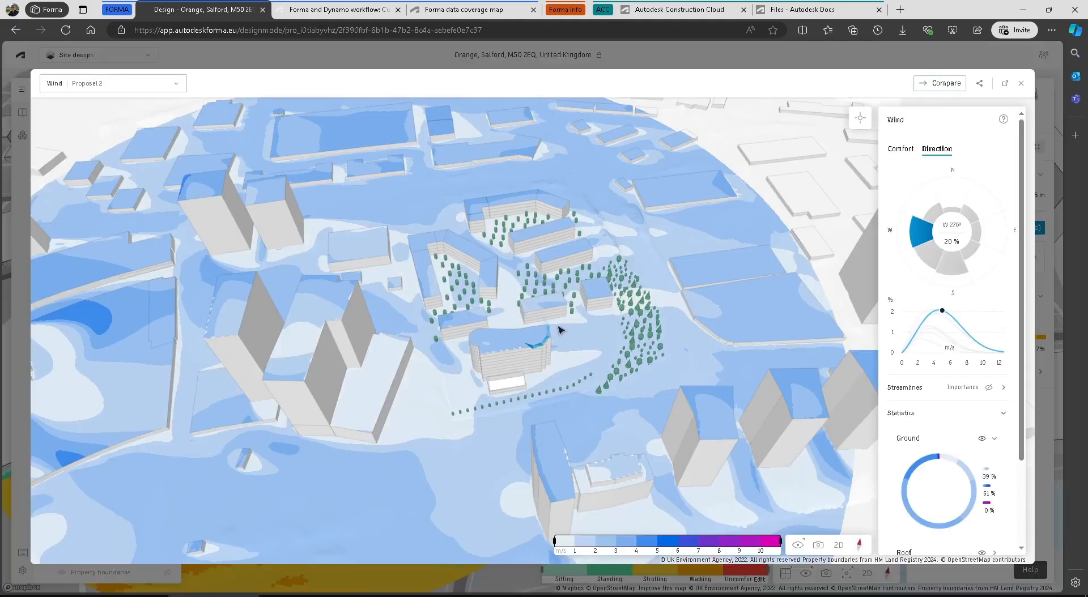
# Show the wind results for the south direction (180°) at a wind speed of about 12 m/s
pyautogui.moveTo(535, 339)
pyautogui.mouseDown(button='right')
pyautogui.moveTo(506, 333)
pyautogui.moveTo(551, 306)
pyautogui.moveTo(516, 339)
pyautogui.mouseUp(button='right')
pyautogui.press('ctrl')
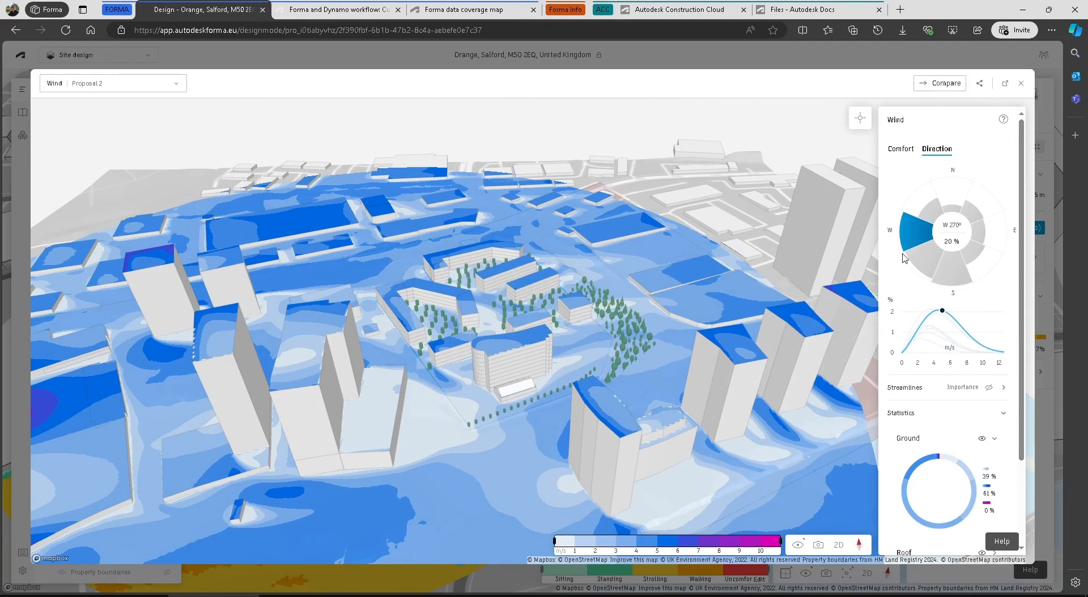
pyautogui.click(921, 251)
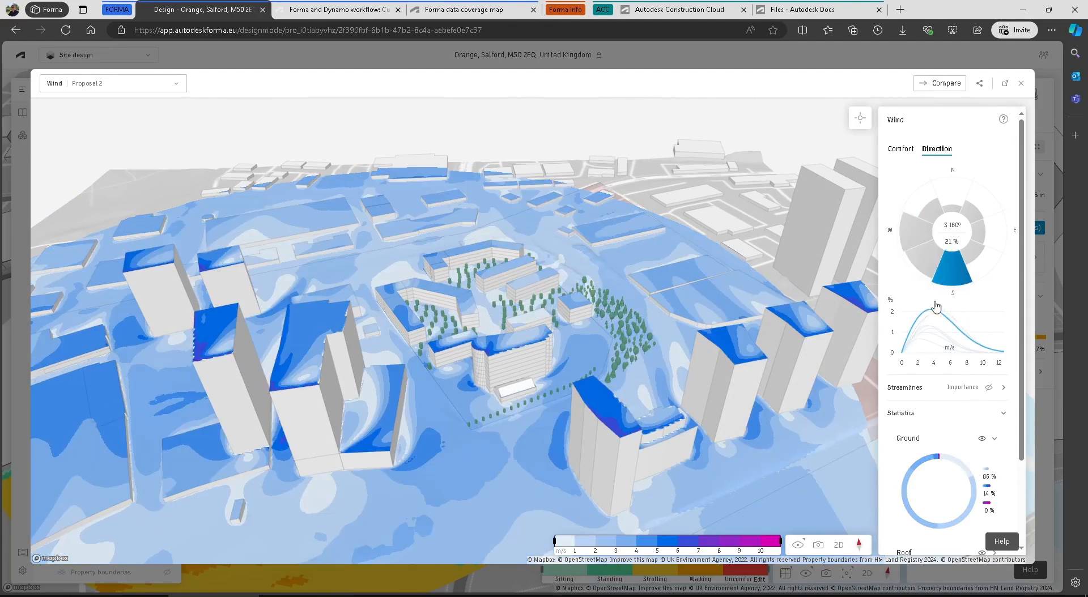
pyautogui.click(999, 352)
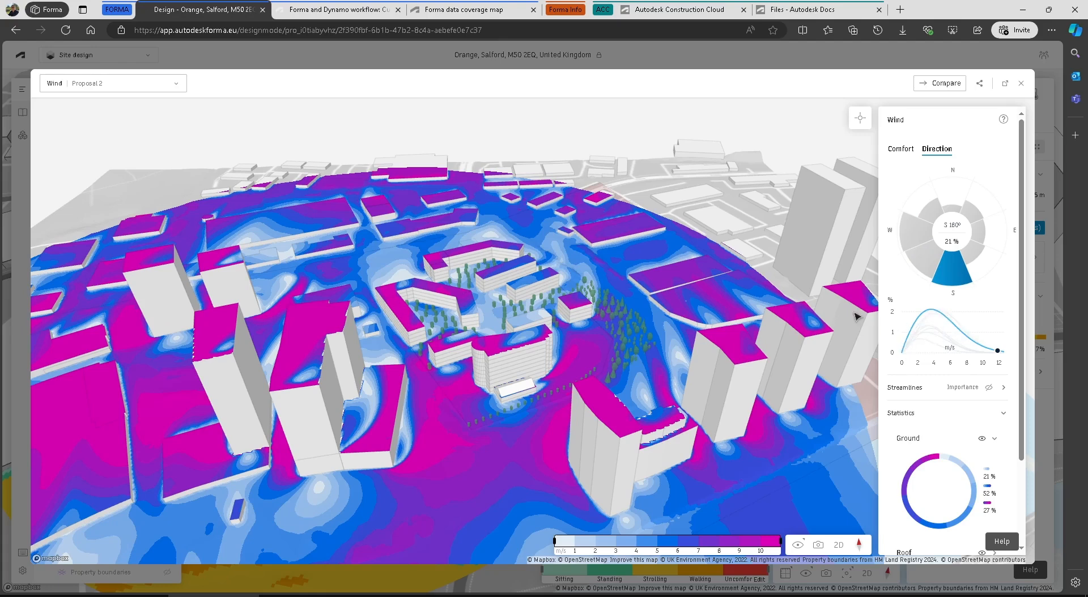
pyautogui.moveTo(494, 339); pyautogui.dragTo(485, 381, button='right')
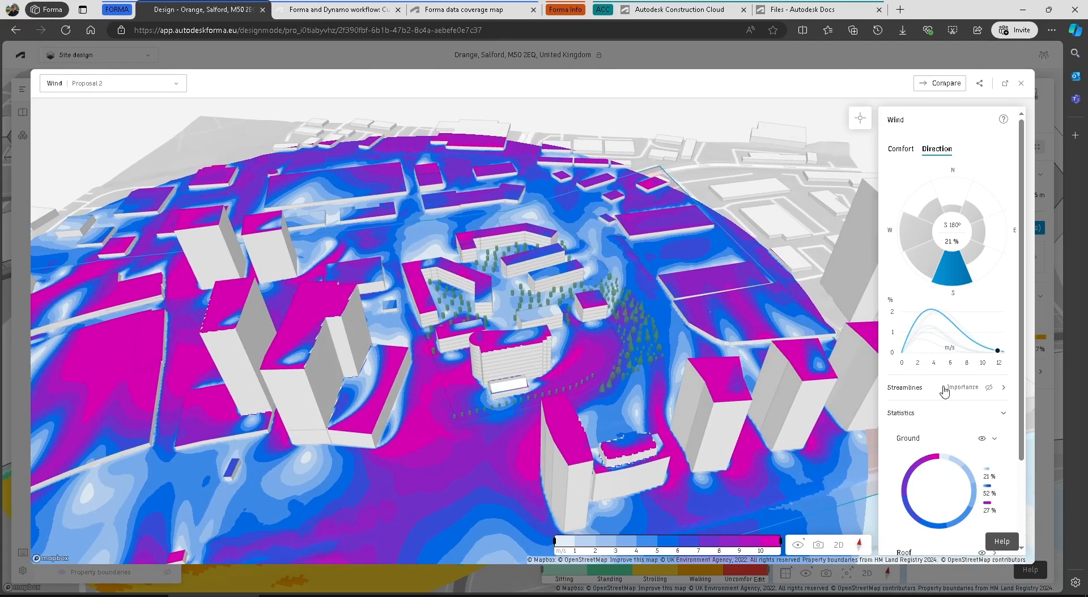
# Make the wind streamlines visible and examine how they pass around the towers and the curved hotel
pyautogui.click(999, 389)
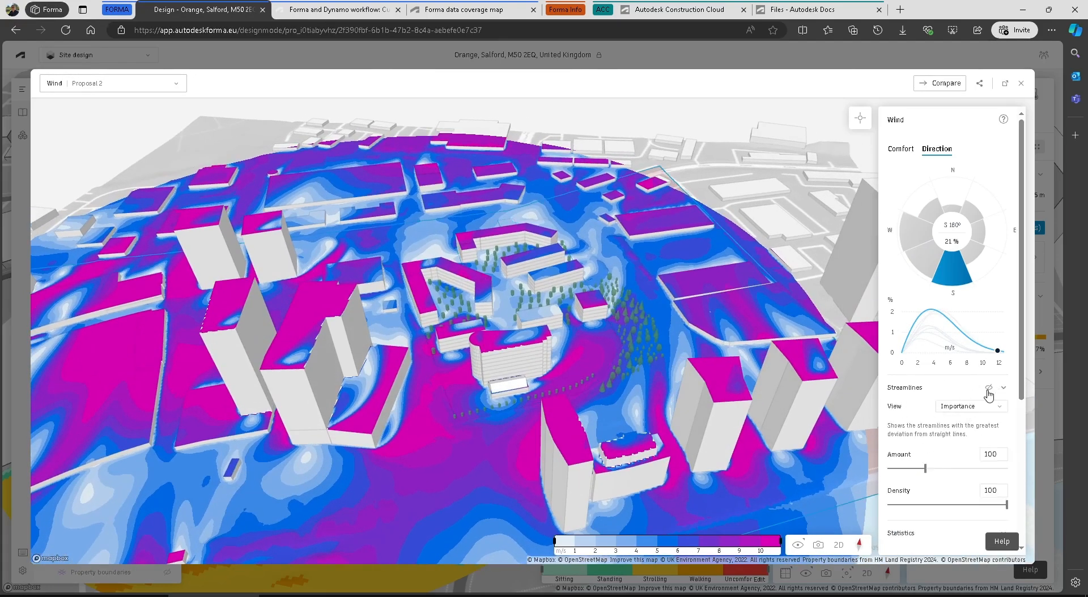
pyautogui.click(989, 388)
pyautogui.moveTo(482, 354); pyautogui.dragTo(372, 377, button='right')
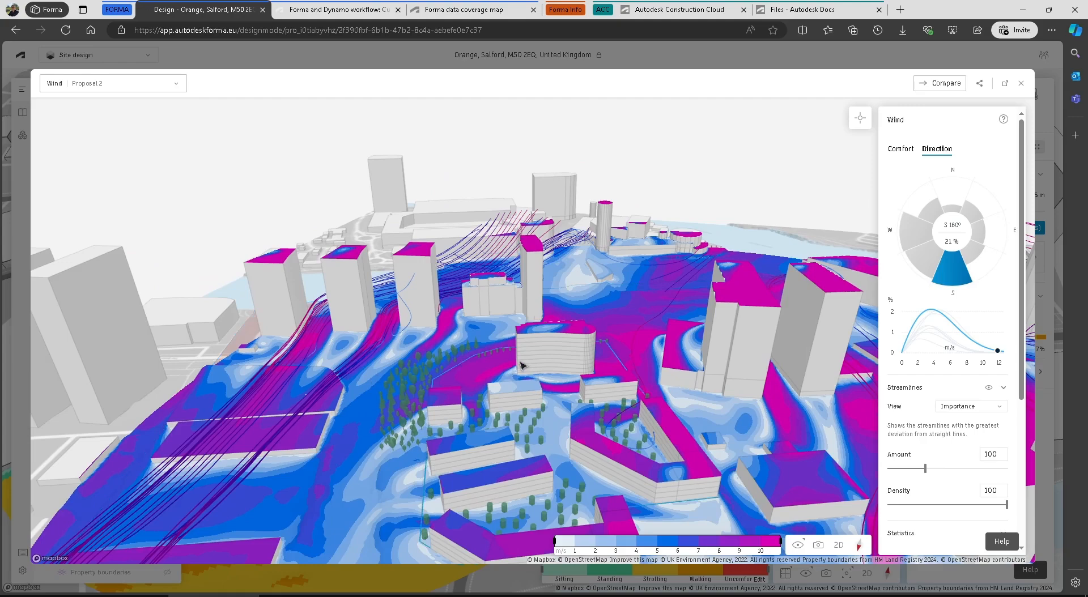
pyautogui.scroll(3, 522, 366)
pyautogui.scroll(2, 521, 366)
pyautogui.moveTo(476, 372); pyautogui.dragTo(498, 371, button='right')
# Try the Height variation streamline view, and set the streamlines to display By height at 27 m
pyautogui.click(986, 406)
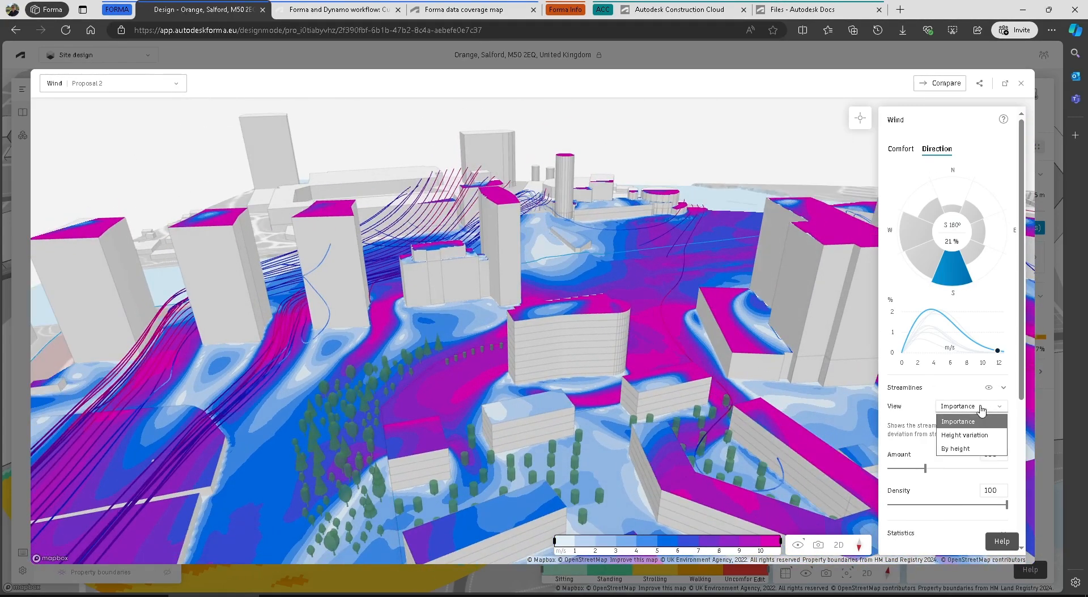
pyautogui.click(957, 435)
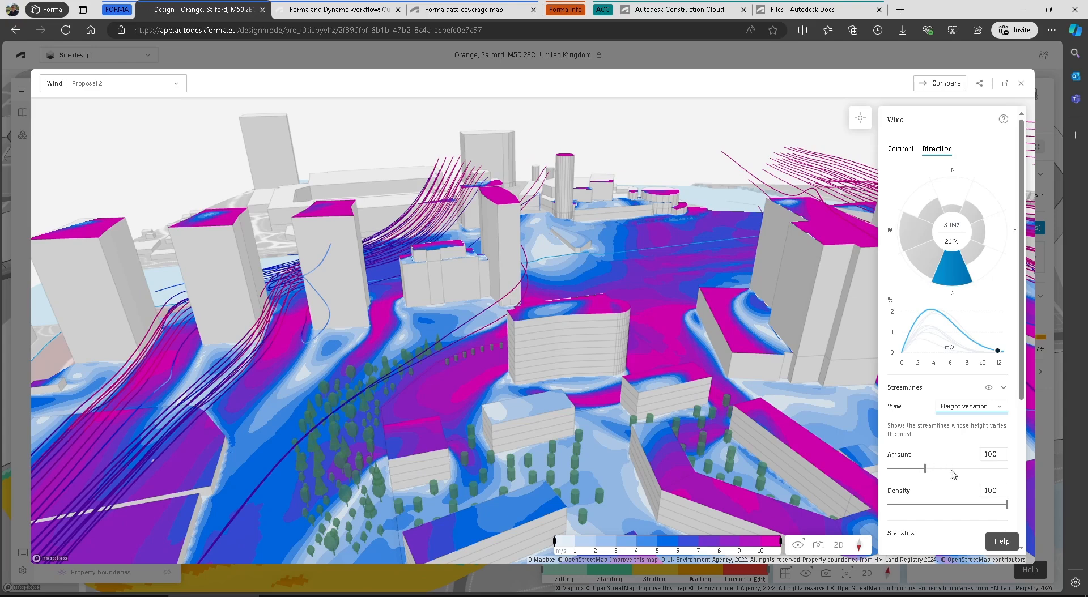
pyautogui.click(980, 408)
pyautogui.click(952, 447)
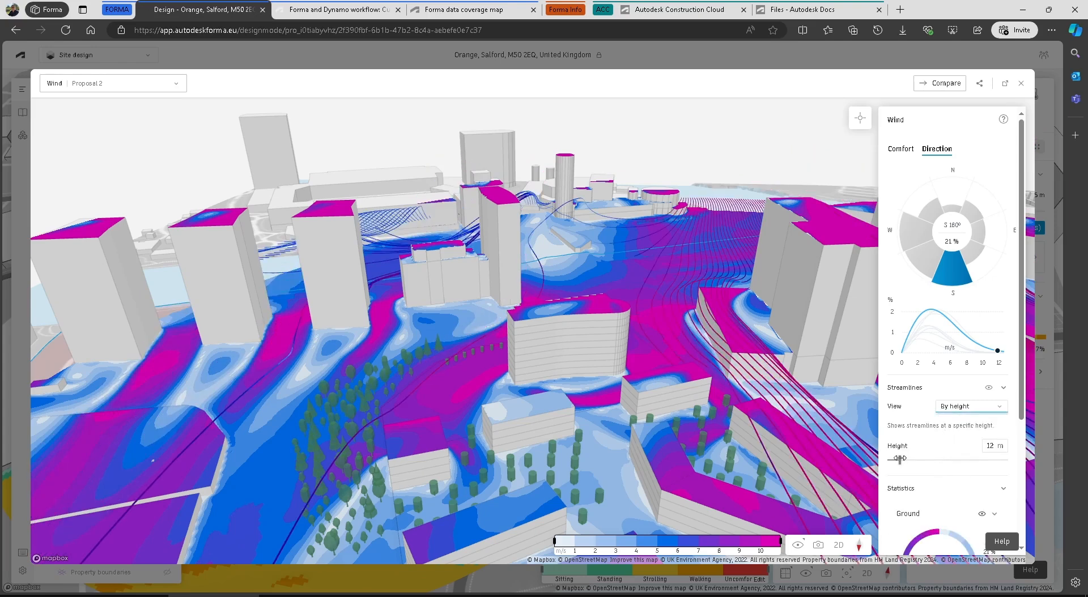
pyautogui.moveTo(900, 458); pyautogui.dragTo(943, 460)
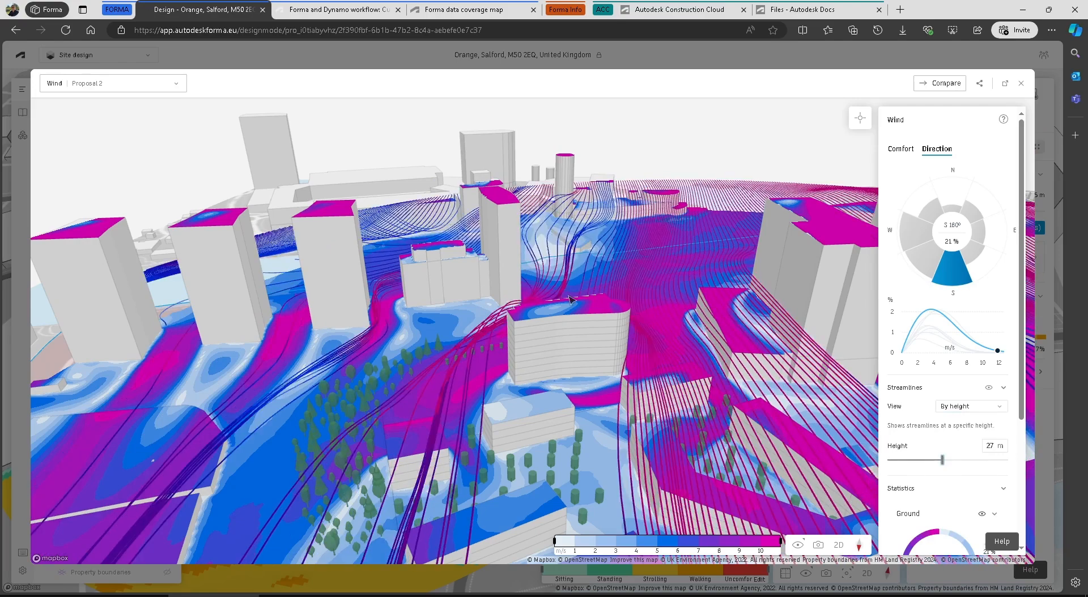
# Examine the streamlines around the hotel and switch the wind direction to west (270°)
pyautogui.moveTo(592, 335); pyautogui.dragTo(369, 319, button='right')
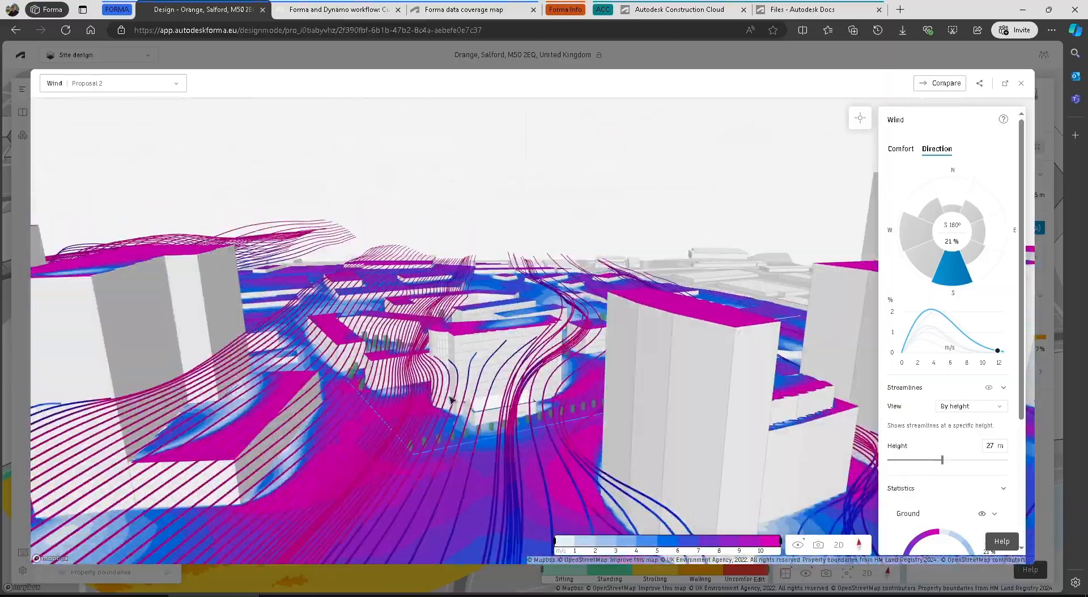
pyautogui.moveTo(451, 400); pyautogui.dragTo(330, 382, button='right')
pyautogui.click(917, 233)
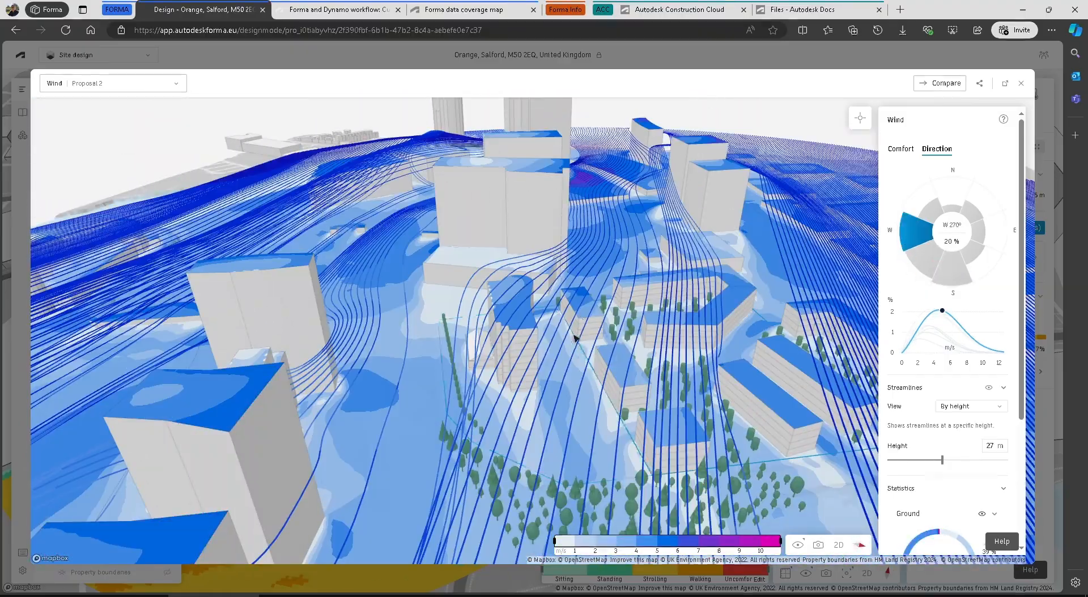
pyautogui.moveTo(575, 338); pyautogui.dragTo(464, 168, button='right')
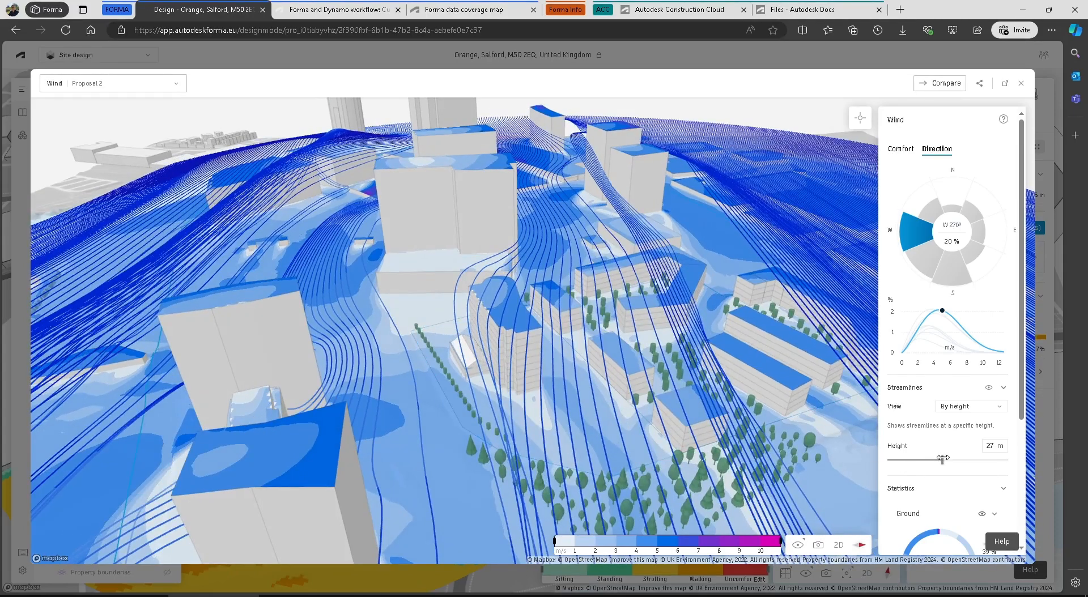
# Set the streamline height to 21 m and the wind speed to about 9 m/s, and examine the flow around the hotel
pyautogui.moveTo(942, 459); pyautogui.dragTo(924, 459)
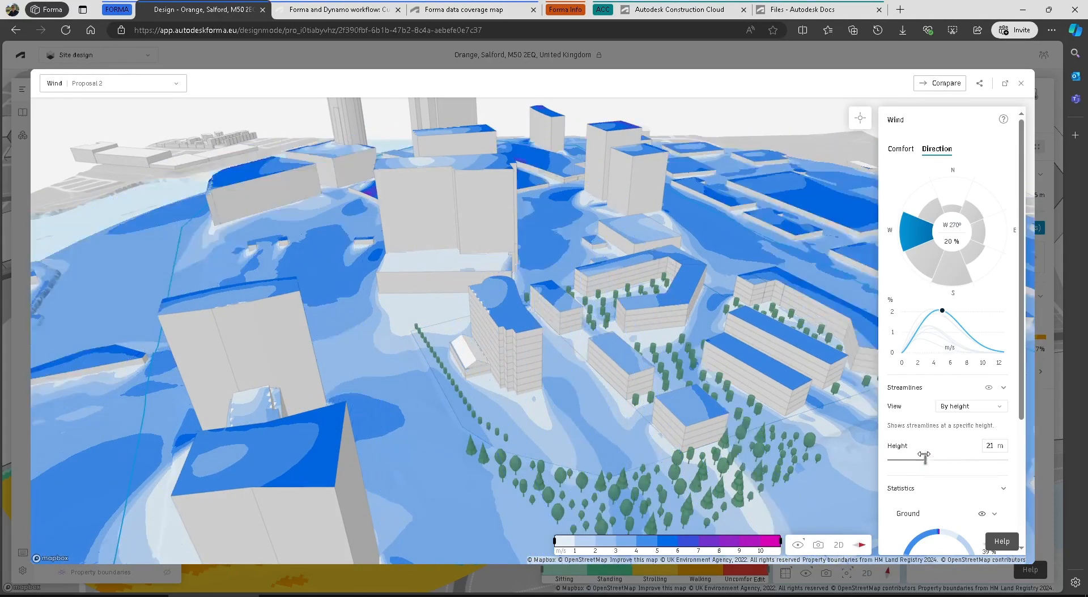
pyautogui.click(976, 344)
pyautogui.moveTo(562, 343)
pyautogui.mouseDown(button='right')
pyautogui.moveTo(503, 350)
pyautogui.moveTo(553, 349)
pyautogui.mouseUp(button='right')
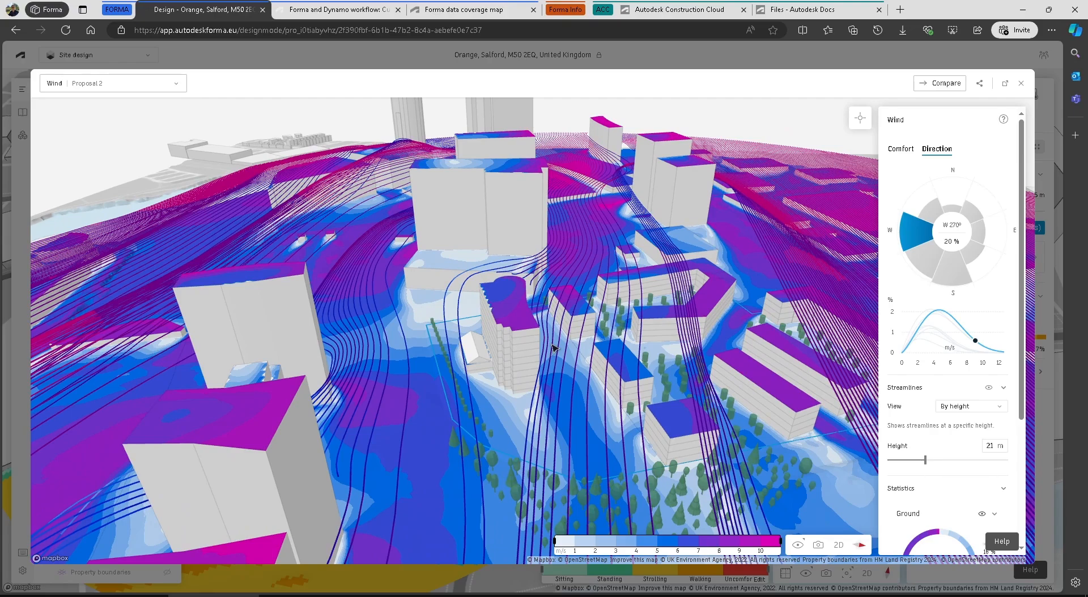
pyautogui.moveTo(554, 347); pyautogui.dragTo(510, 367, button='right')
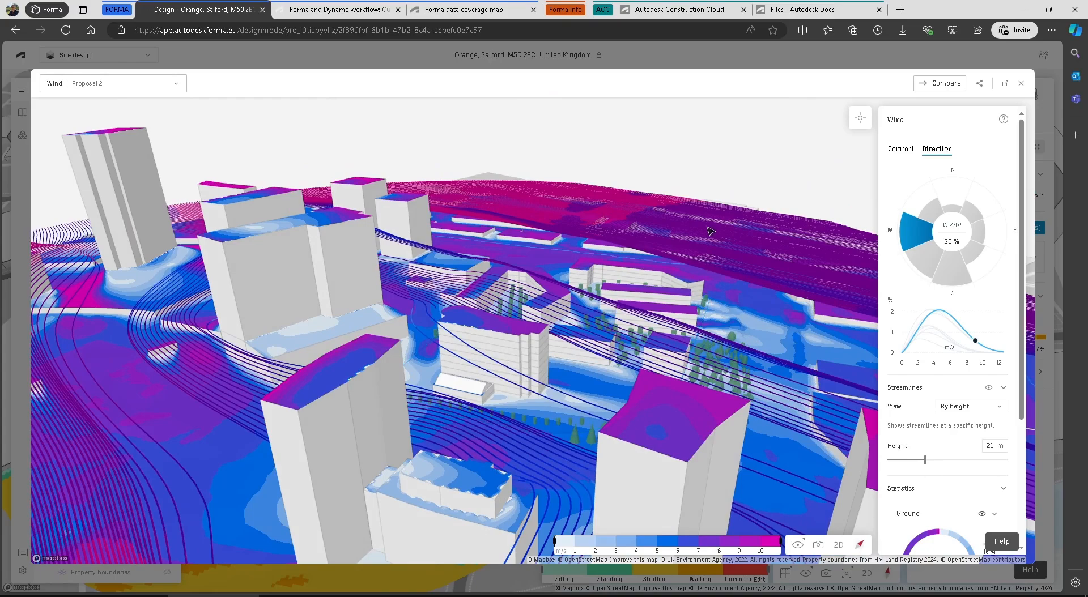
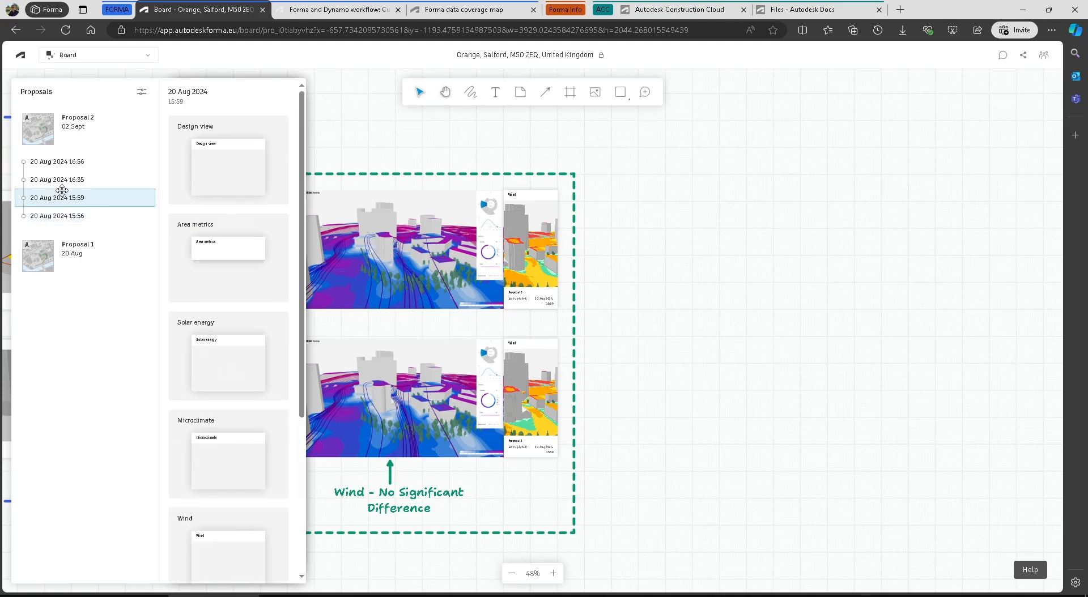
# Add Proposal 2's Noise card from the 20 Aug 2024 16:35 snapshot to the empty area of the board and enlarge it
pyautogui.click(61, 179)
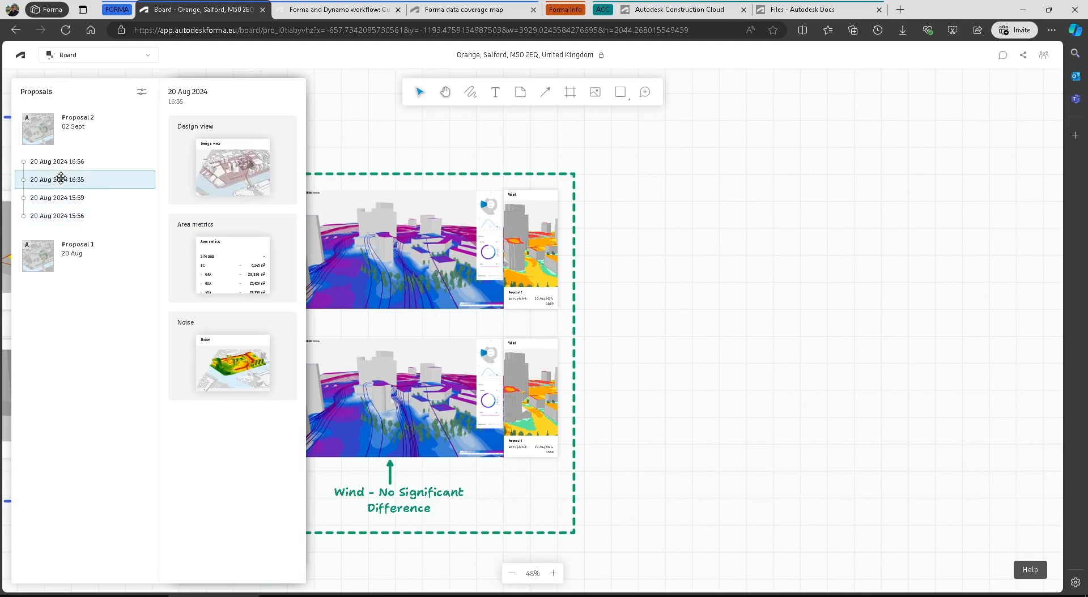
pyautogui.moveTo(236, 364); pyautogui.dragTo(760, 241)
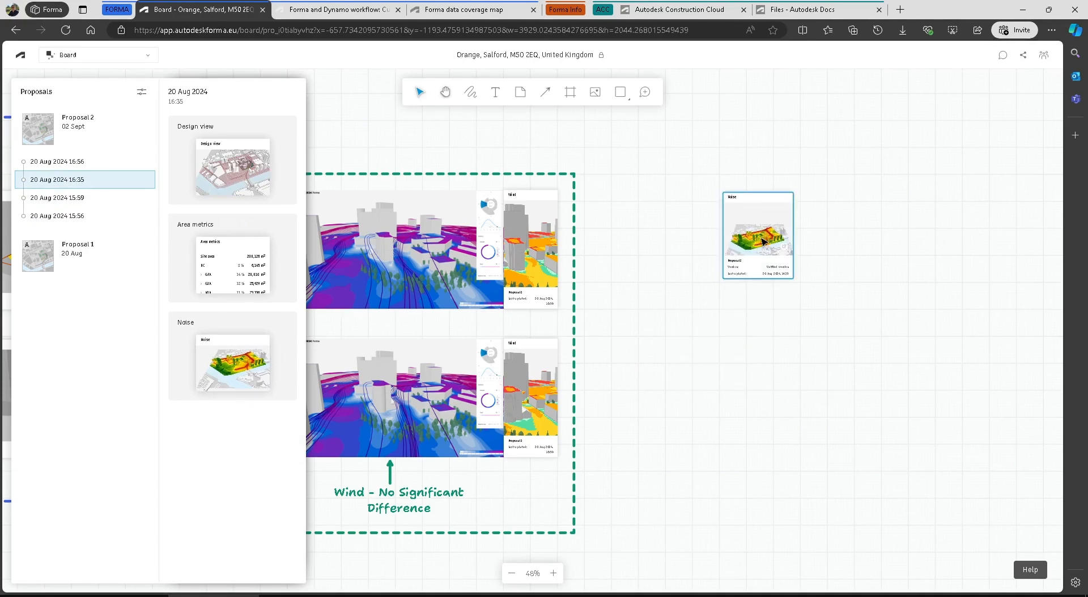
pyautogui.click(687, 163)
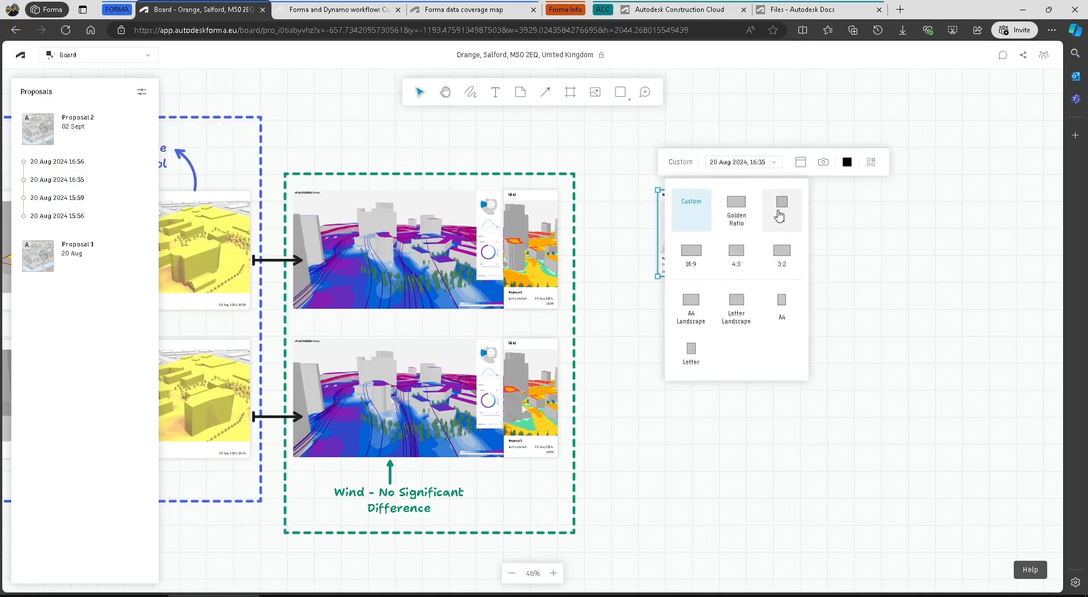
pyautogui.click(775, 215)
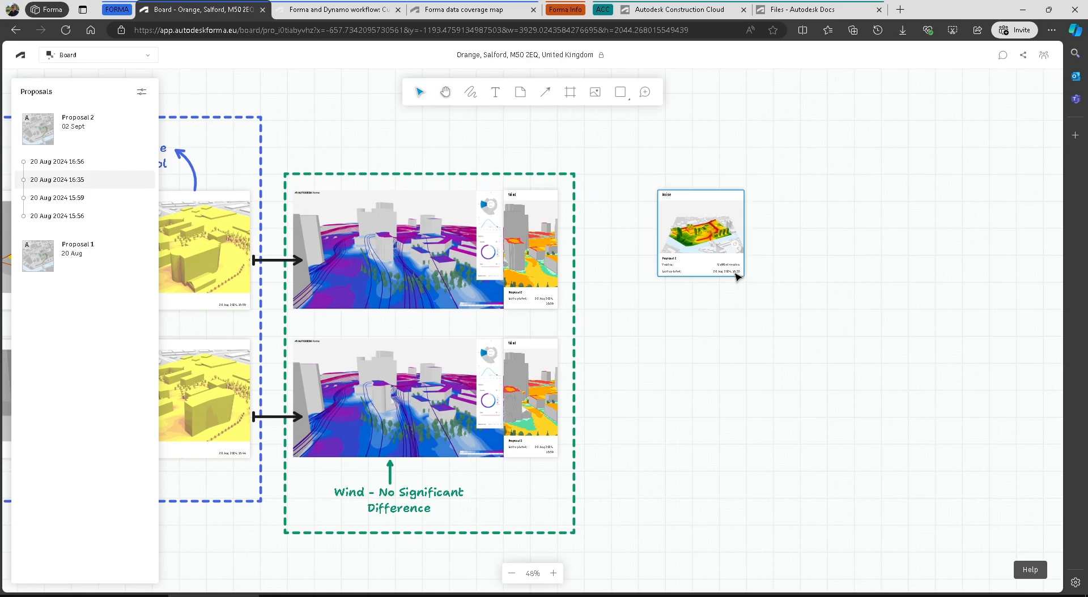
pyautogui.moveTo(742, 276); pyautogui.dragTo(863, 360)
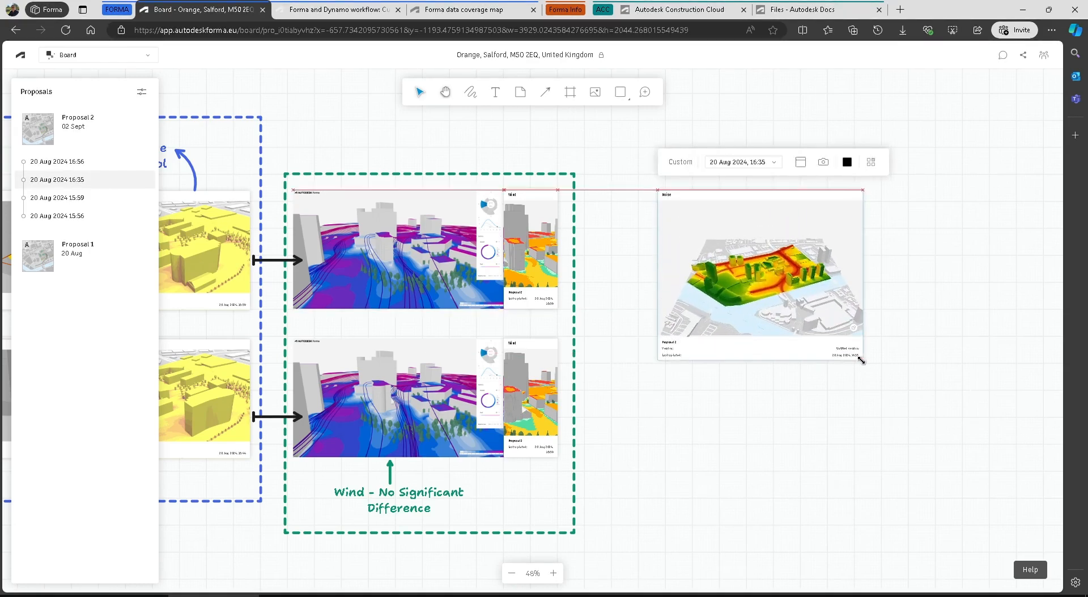
# Position the noise card beside the dashed green wind group and set its camera angle to the saved Wind view
pyautogui.moveTo(755, 280)
pyautogui.mouseDown(button='middle')
pyautogui.moveTo(721, 263)
pyautogui.moveTo(760, 283)
pyautogui.mouseUp(button='middle')
pyautogui.moveTo(750, 277); pyautogui.dragTo(704, 260)
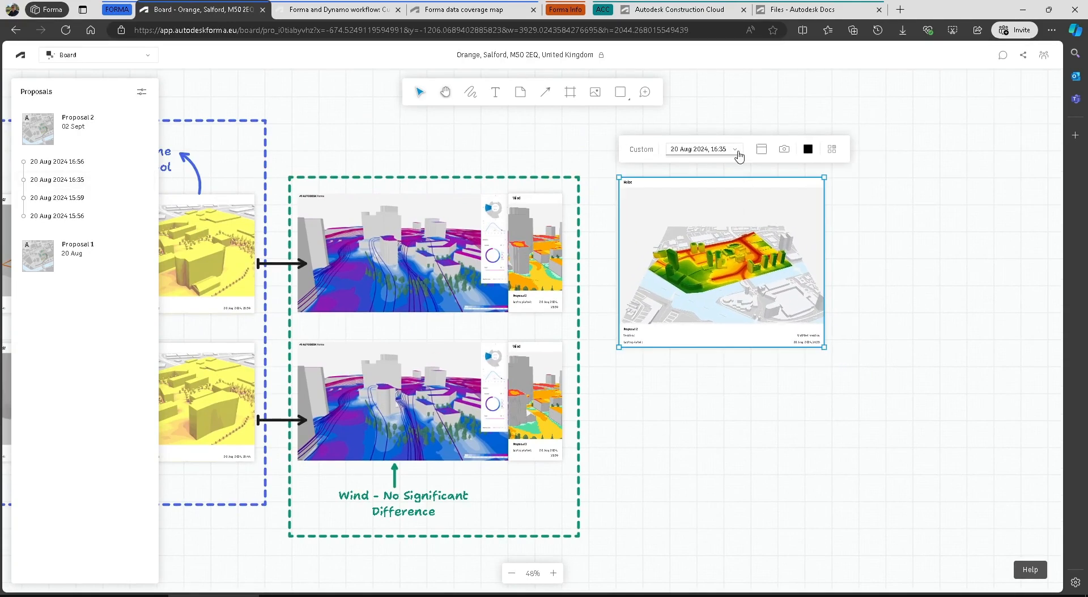
pyautogui.click(785, 150)
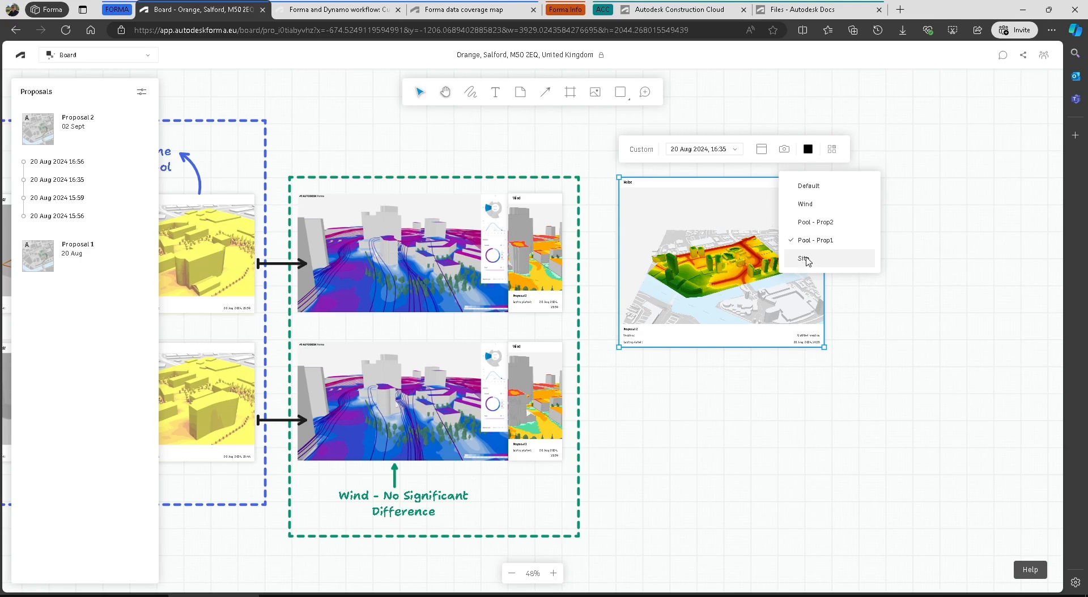
pyautogui.click(807, 260)
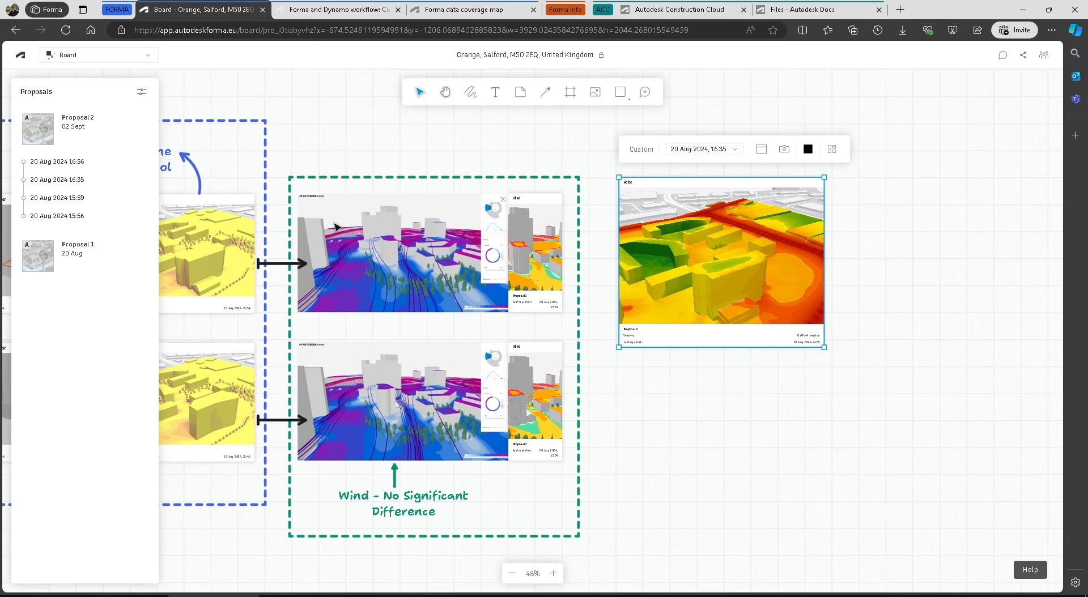
# Add Proposal 1's Noise card to the board and check which saved camera angle the Proposal 2 noise card uses
pyautogui.click(49, 250)
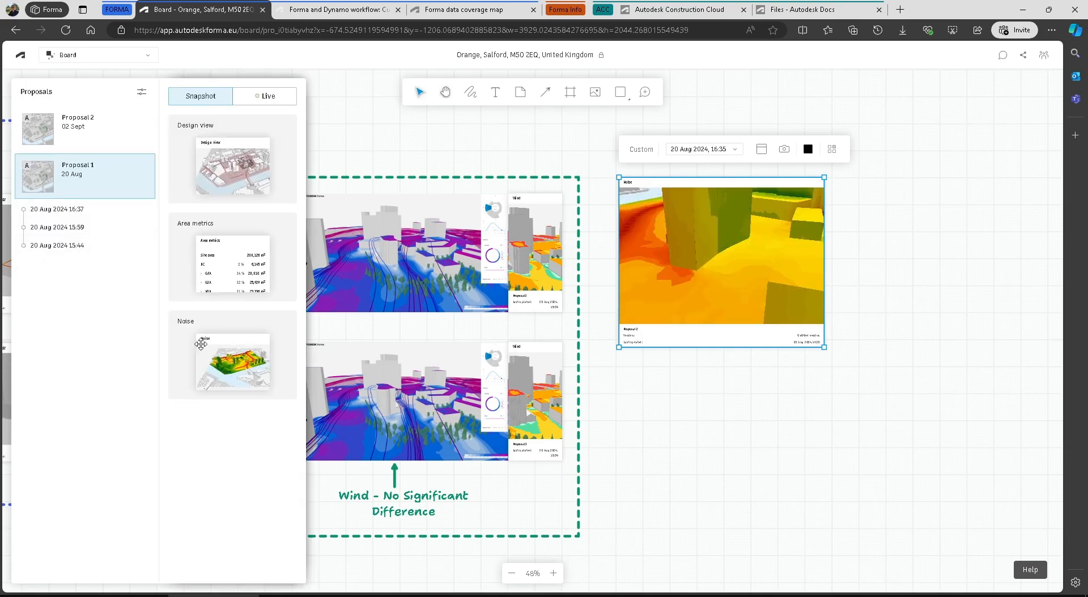
pyautogui.moveTo(229, 357); pyautogui.dragTo(771, 472)
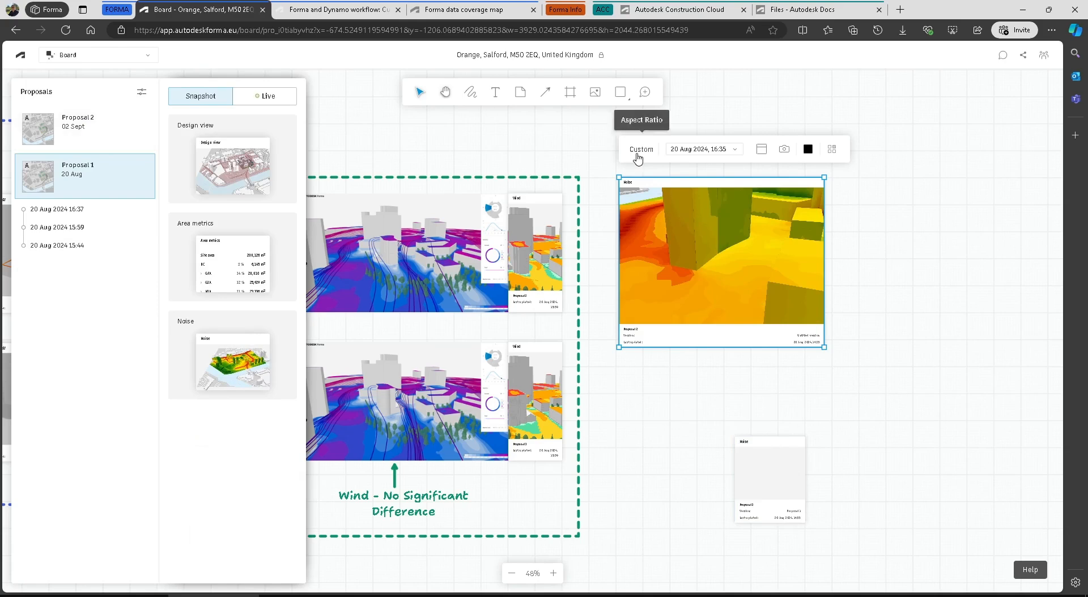
pyautogui.click(724, 253)
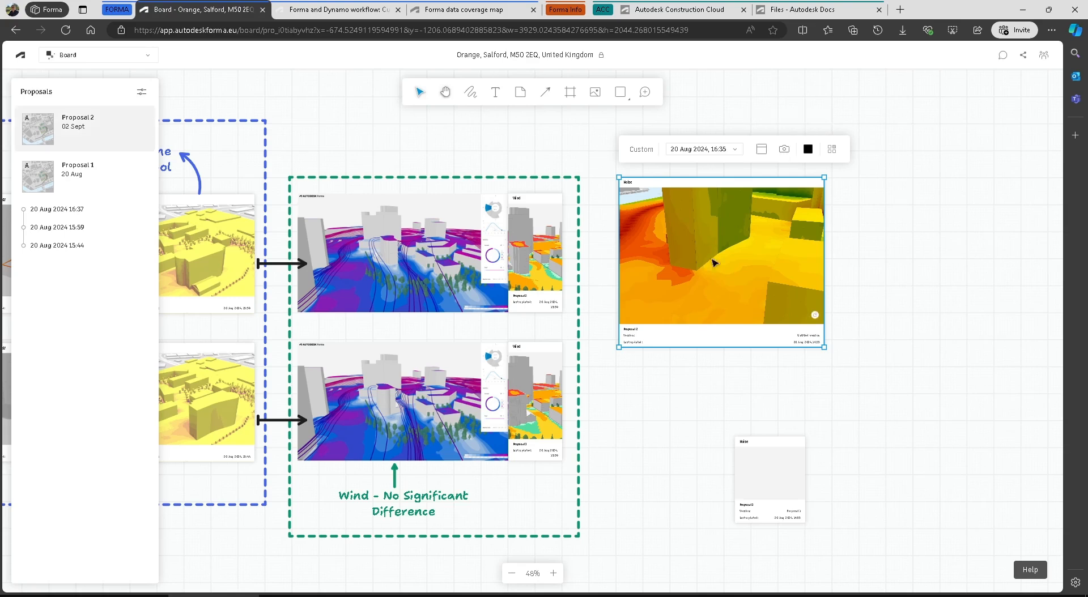
pyautogui.press('ctrl')
pyautogui.press('ctrl')
pyautogui.press('ctrl')
pyautogui.press('ctrl')
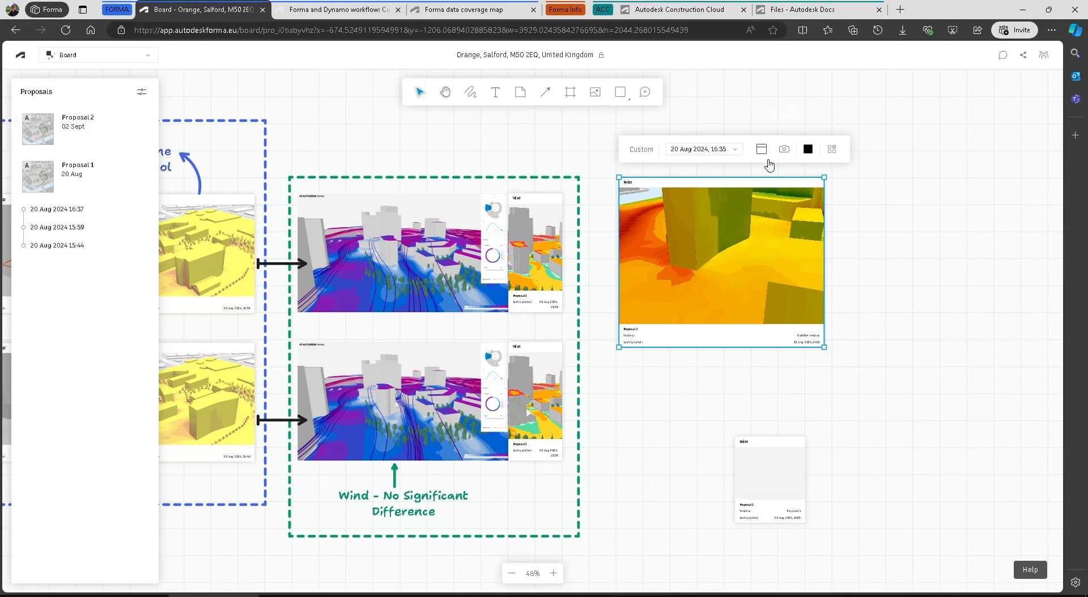
pyautogui.click(784, 150)
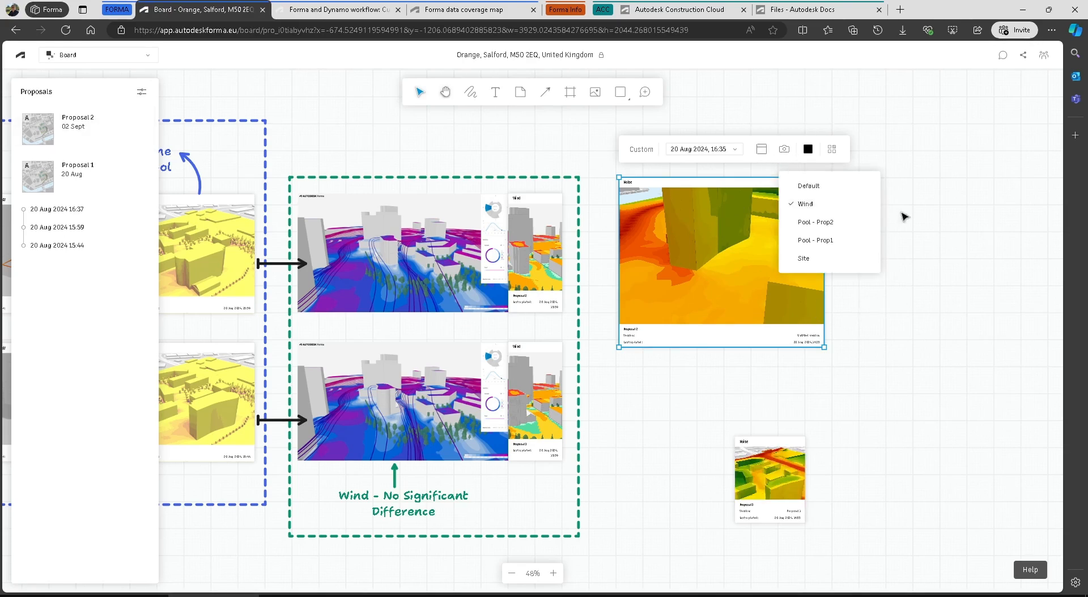
pyautogui.click(894, 228)
# Place the Proposal 1 noise card directly beneath the other one, enlarge it to the same width, and check its camera angles
pyautogui.moveTo(762, 471); pyautogui.dragTo(646, 401)
pyautogui.moveTo(686, 452); pyautogui.dragTo(824, 537)
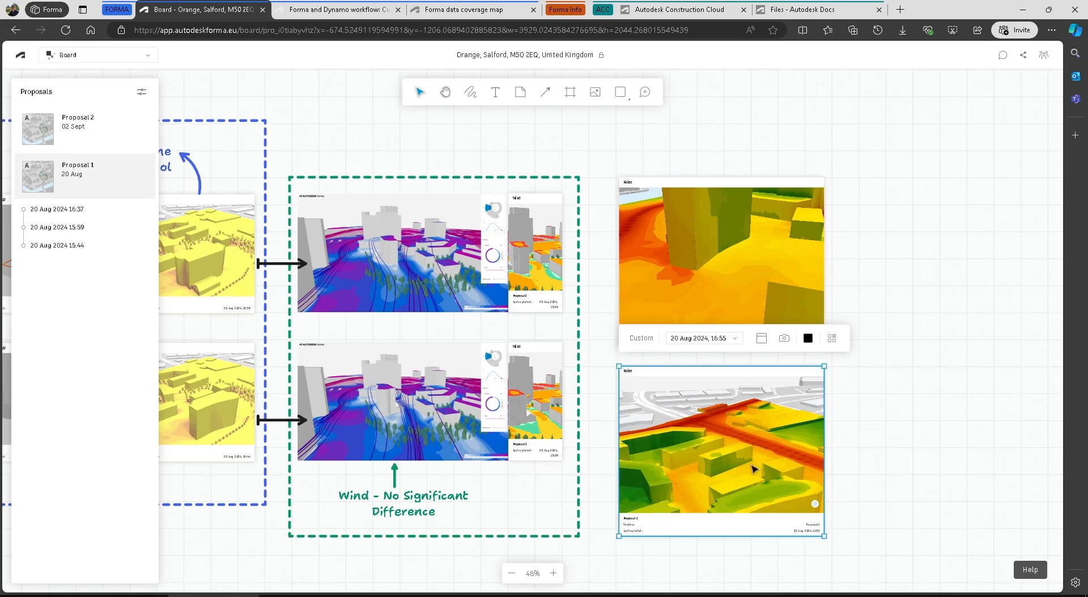
pyautogui.click(784, 338)
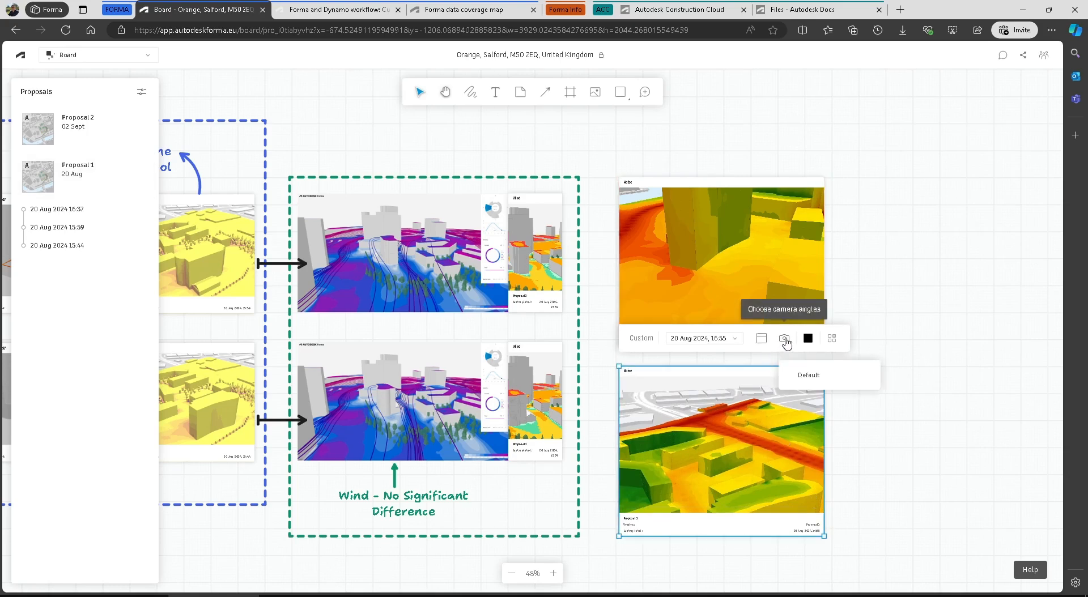
pyautogui.click(921, 337)
pyautogui.click(717, 298)
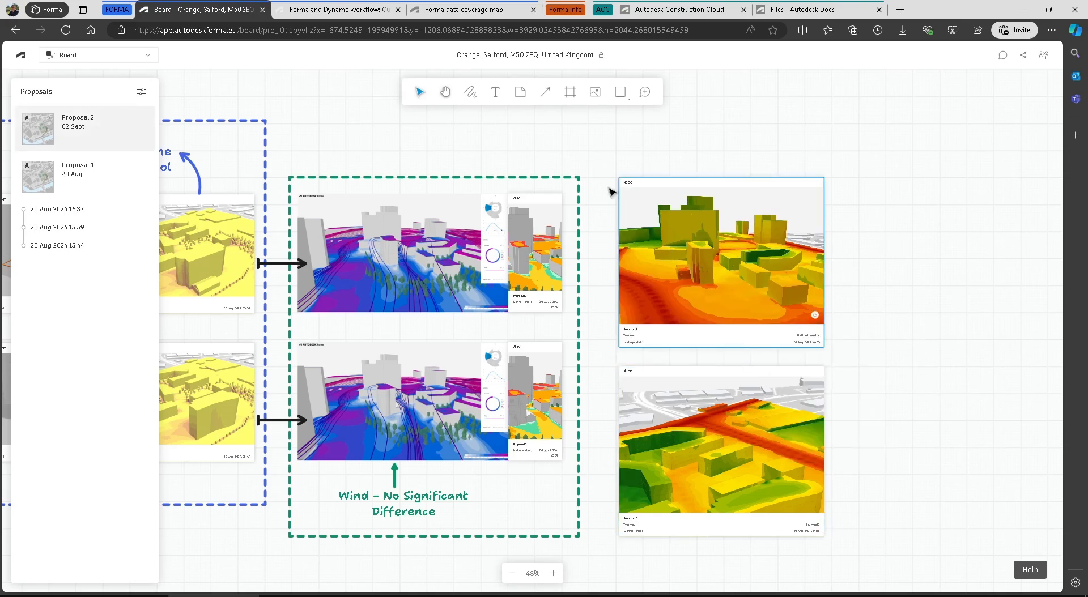
# Create a text box above the noise cards with XL text size and purple colour
pyautogui.click(492, 94)
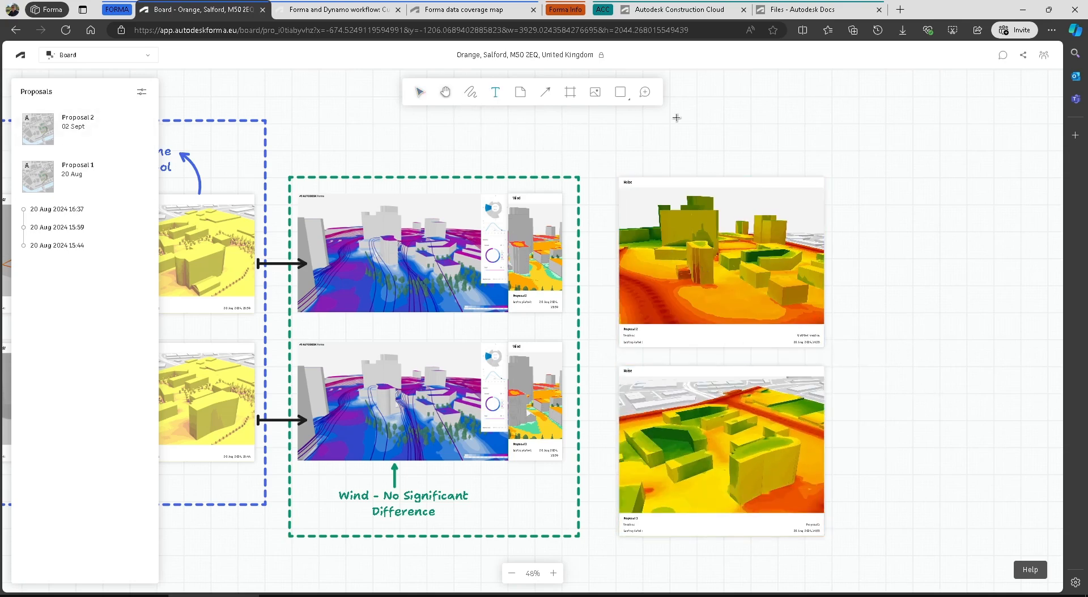
pyautogui.moveTo(687, 112); pyautogui.dragTo(834, 168)
pyautogui.click(784, 86)
pyautogui.click(852, 109)
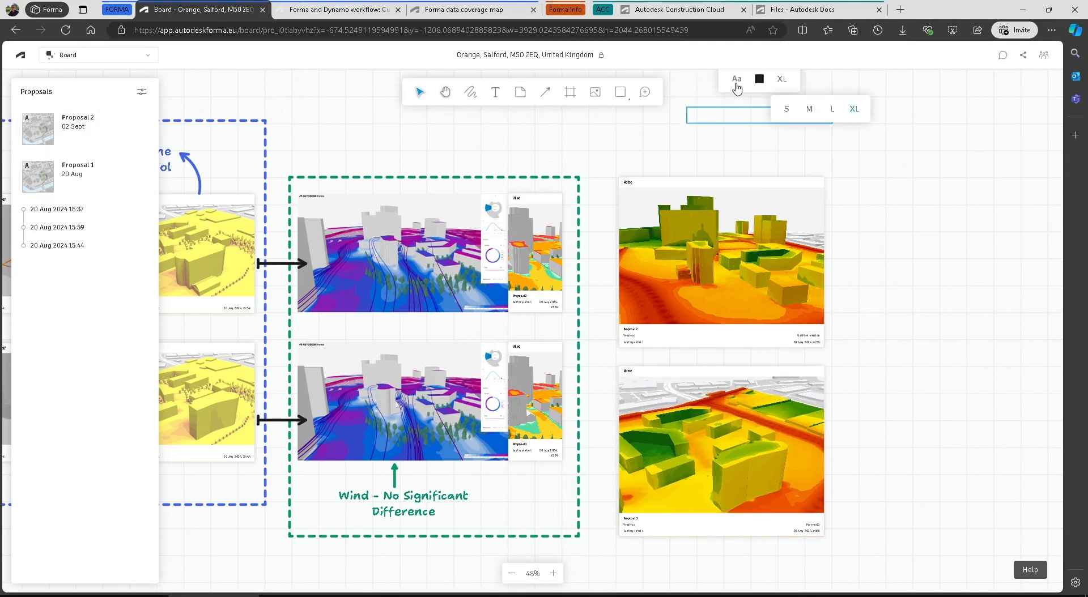
pyautogui.click(759, 81)
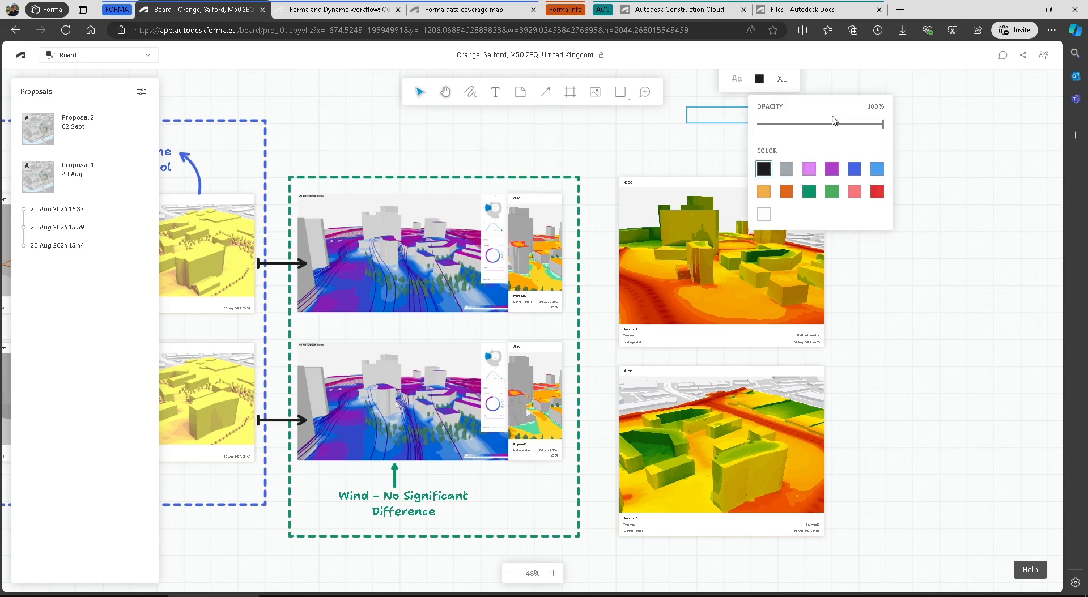
pyautogui.click(831, 169)
# Enter "No significant difference for Residents" in the text box and position the note above the upper noise card
pyautogui.click(720, 116)
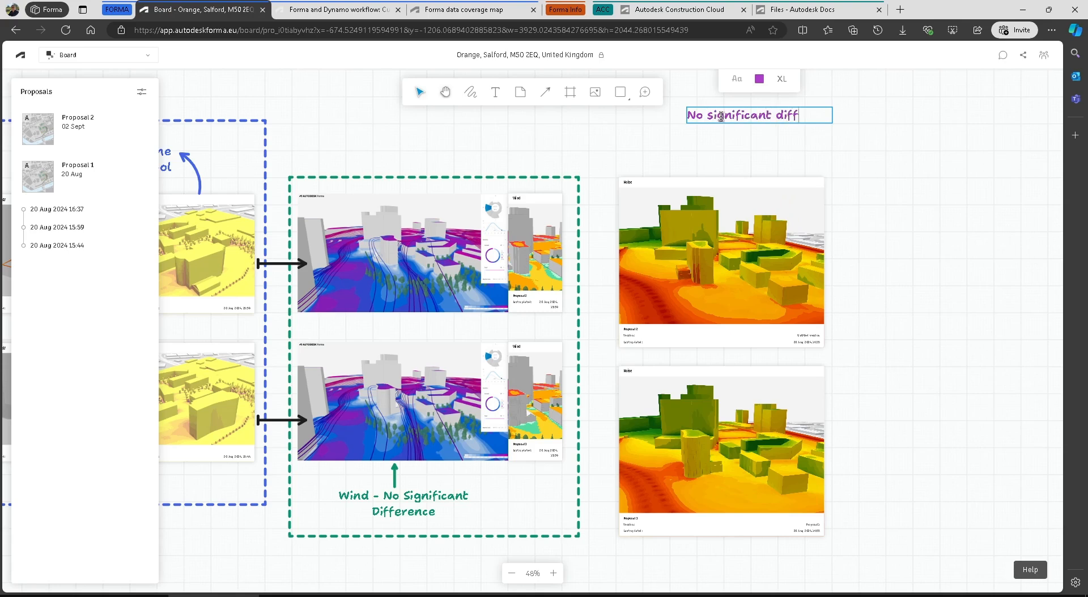
pyautogui.write('ce for Residents')
pyautogui.press('Return')
pyautogui.click(911, 141)
pyautogui.moveTo(734, 126); pyautogui.dragTo(719, 140)
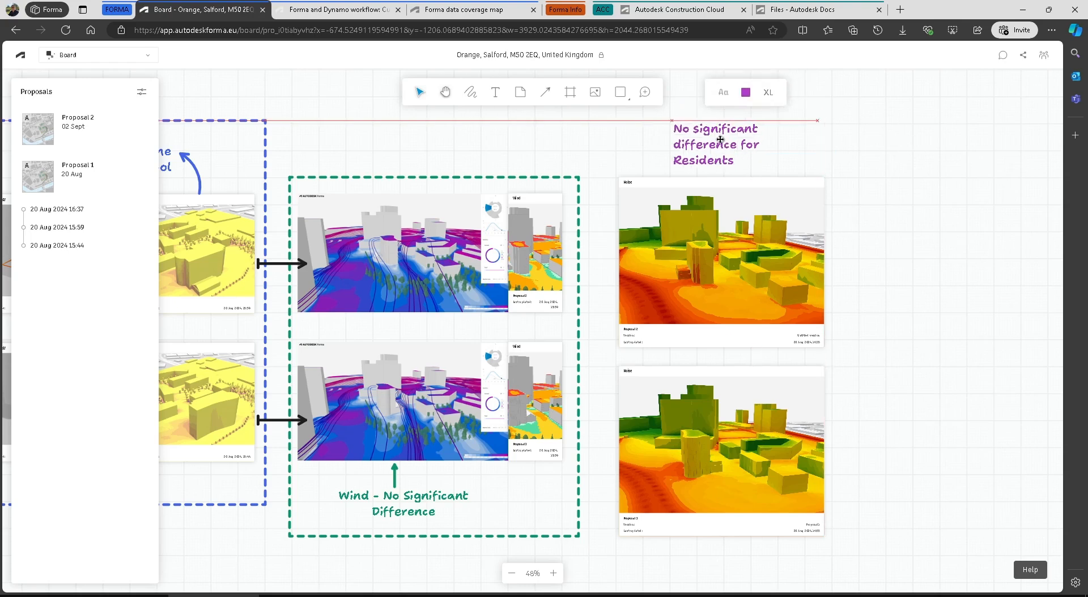
pyautogui.click(545, 92)
pyautogui.moveTo(760, 159); pyautogui.dragTo(769, 180)
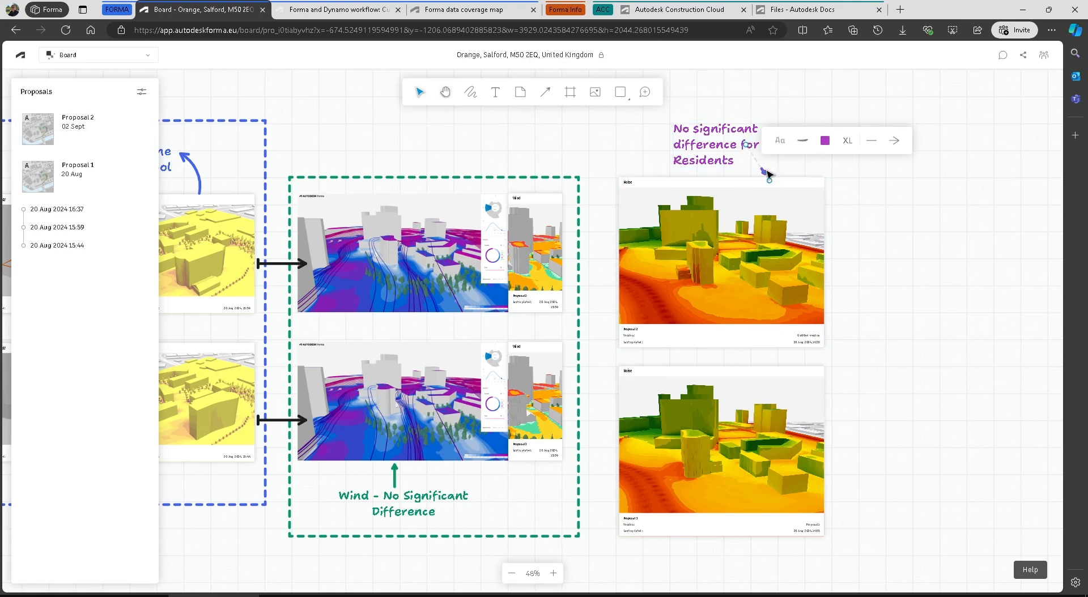
pyautogui.press('Delete')
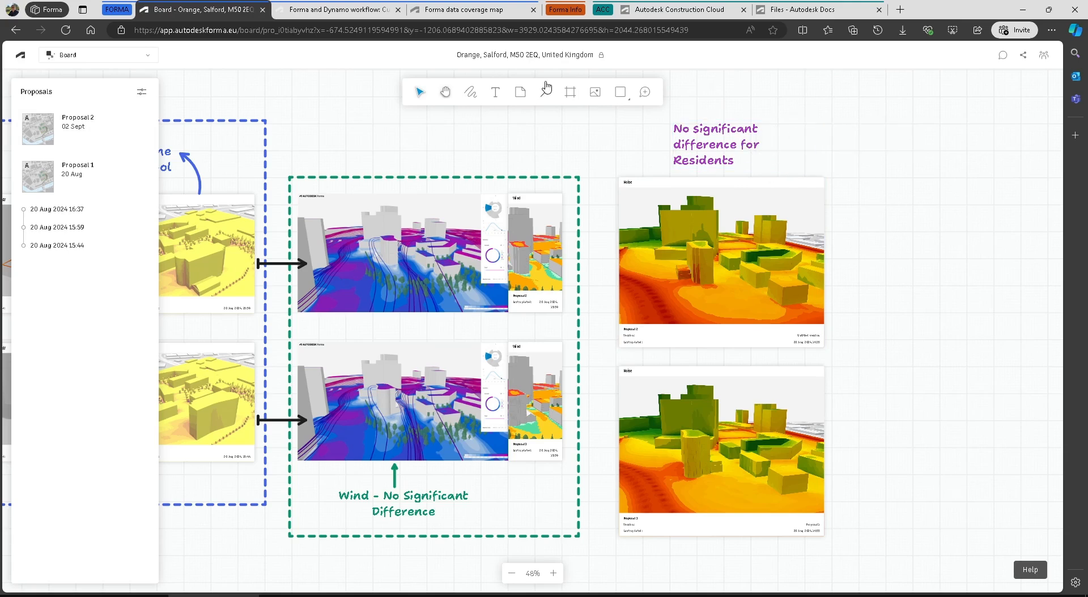
# Move the purple note higher and draw a curved purple arrow from it to the upper noise card
pyautogui.moveTo(716, 142)
pyautogui.mouseDown()
pyautogui.moveTo(755, 116)
pyautogui.moveTo(751, 93)
pyautogui.moveTo(781, 170)
pyautogui.moveTo(760, 142)
pyautogui.moveTo(779, 116)
pyautogui.mouseUp()
pyautogui.press('a')
pyautogui.click(883, 170)
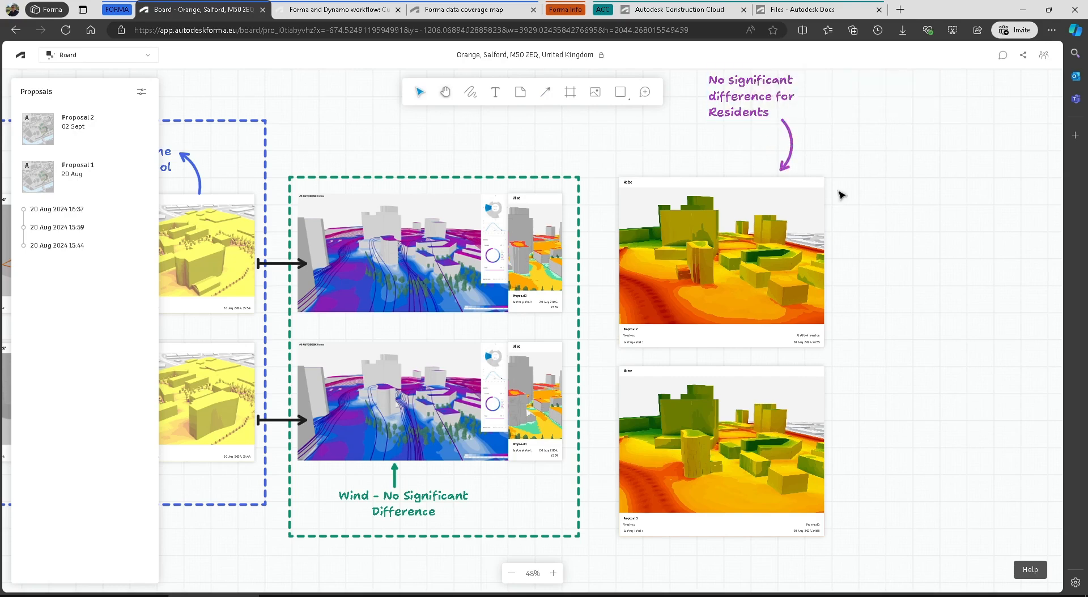
# Draw a frame around the purple note and both noise cards, and check the frame's opacity option
pyautogui.scroll(-3, 752, 234)
pyautogui.moveTo(734, 217); pyautogui.dragTo(780, 254, button='middle')
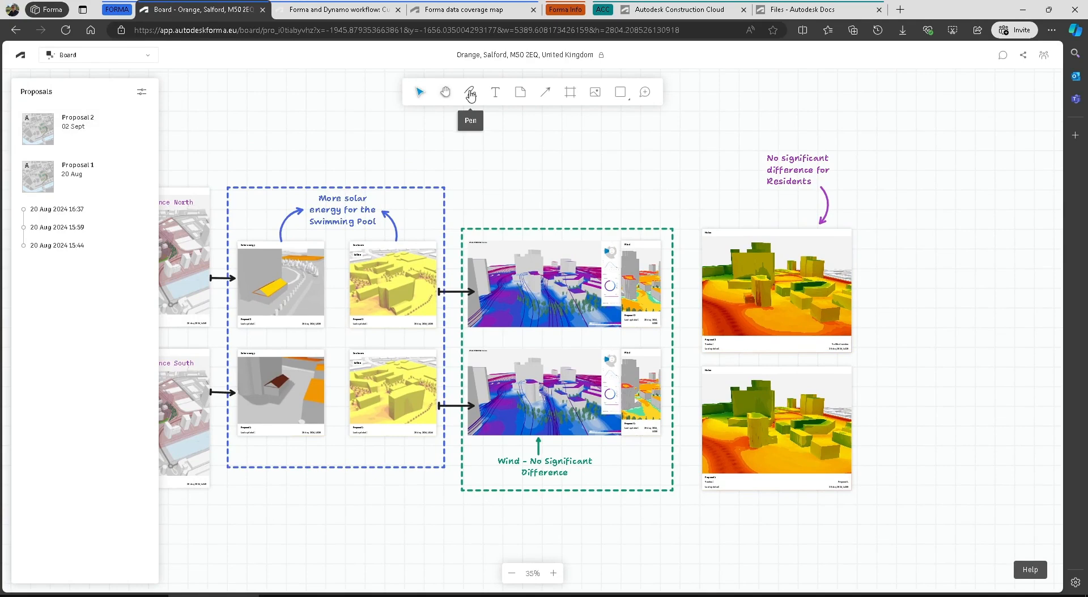
pyautogui.click(570, 93)
pyautogui.moveTo(682, 144); pyautogui.dragTo(924, 503)
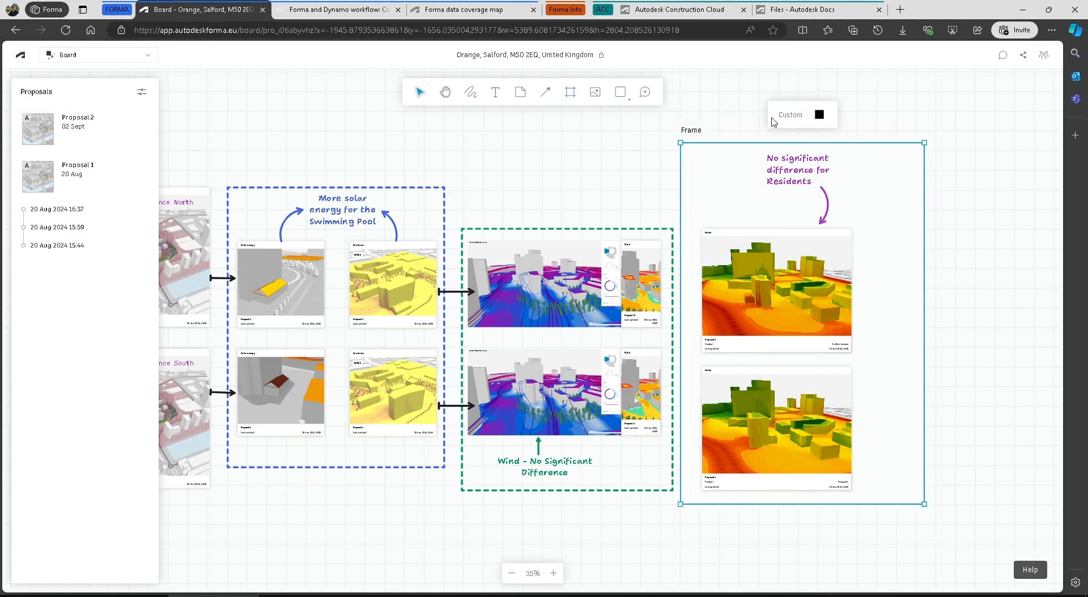
pyautogui.click(821, 117)
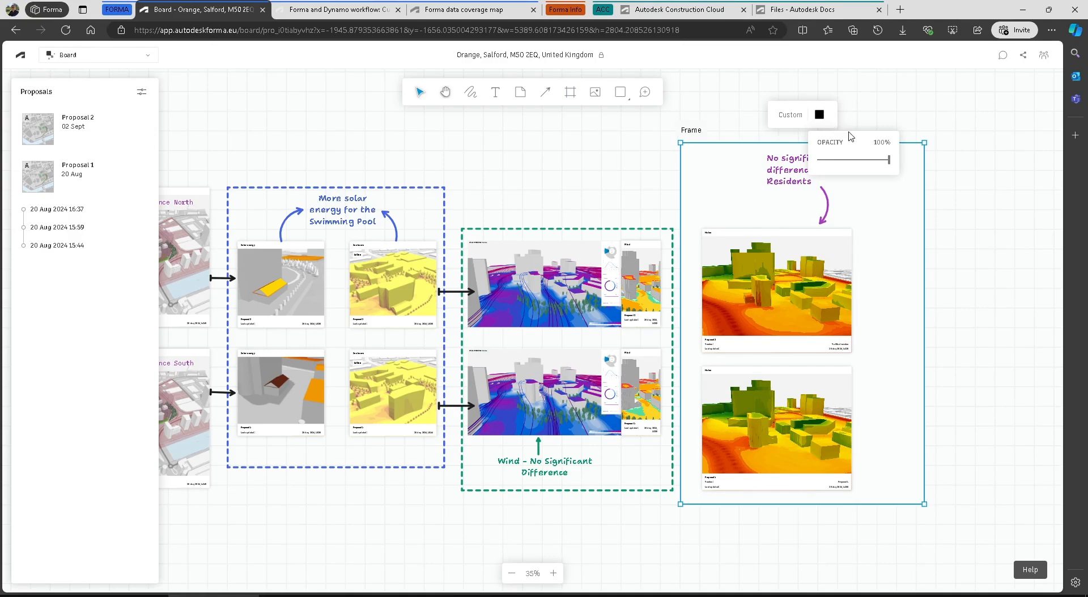
pyautogui.click(750, 105)
pyautogui.click(735, 145)
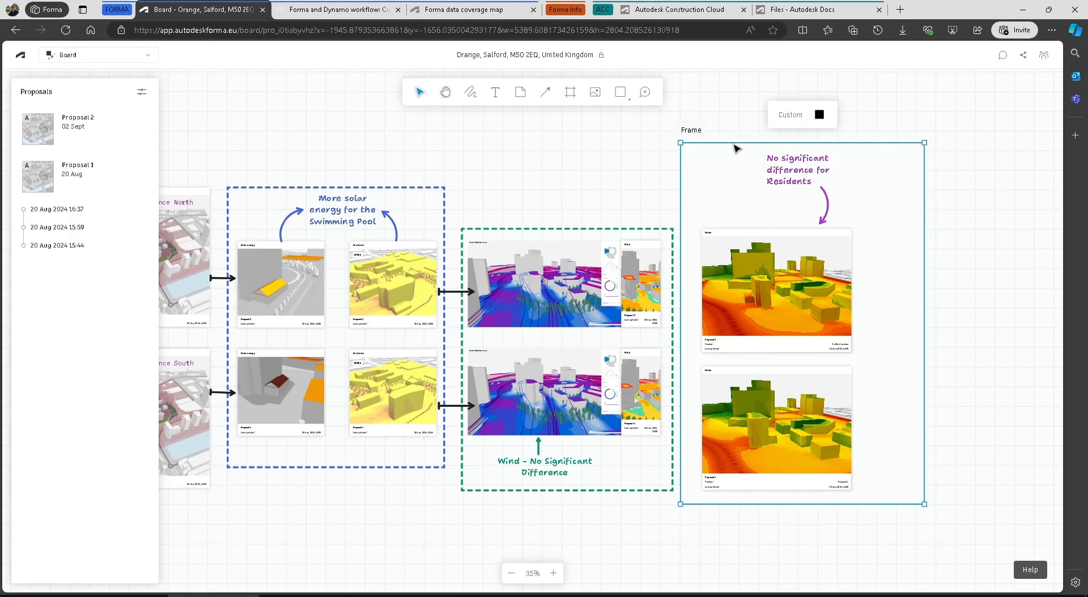
# Delete the frame with its contents, undo the deletion, and select the upper noise card
pyautogui.press('Delete')
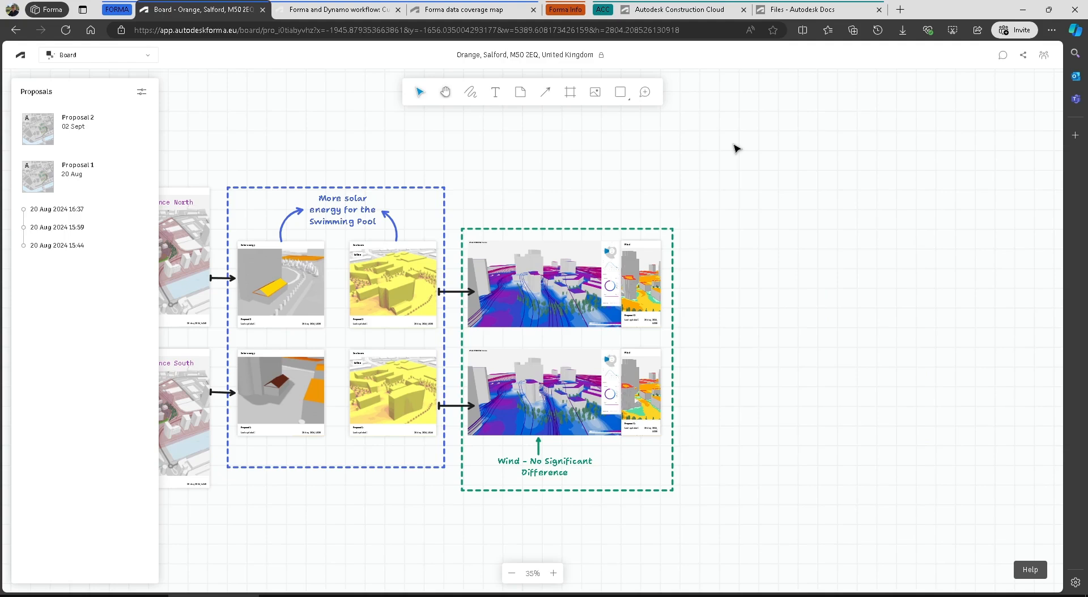
pyautogui.hotkey('ctrl', 'z')
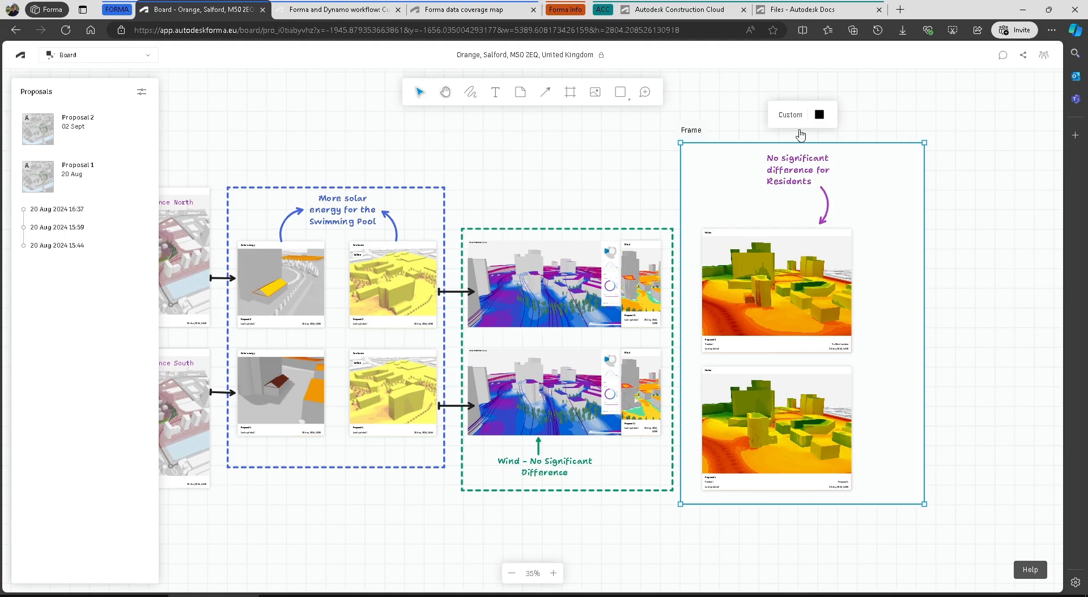
pyautogui.click(794, 248)
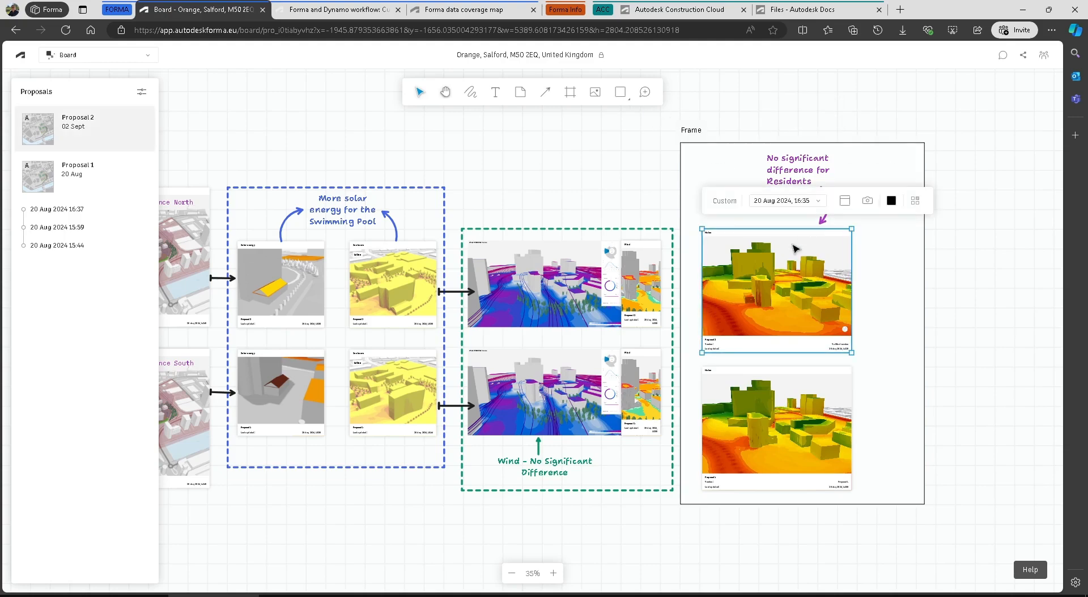
# Group the two noise cards and shift the group slightly right inside the frame
pyautogui.click(940, 225)
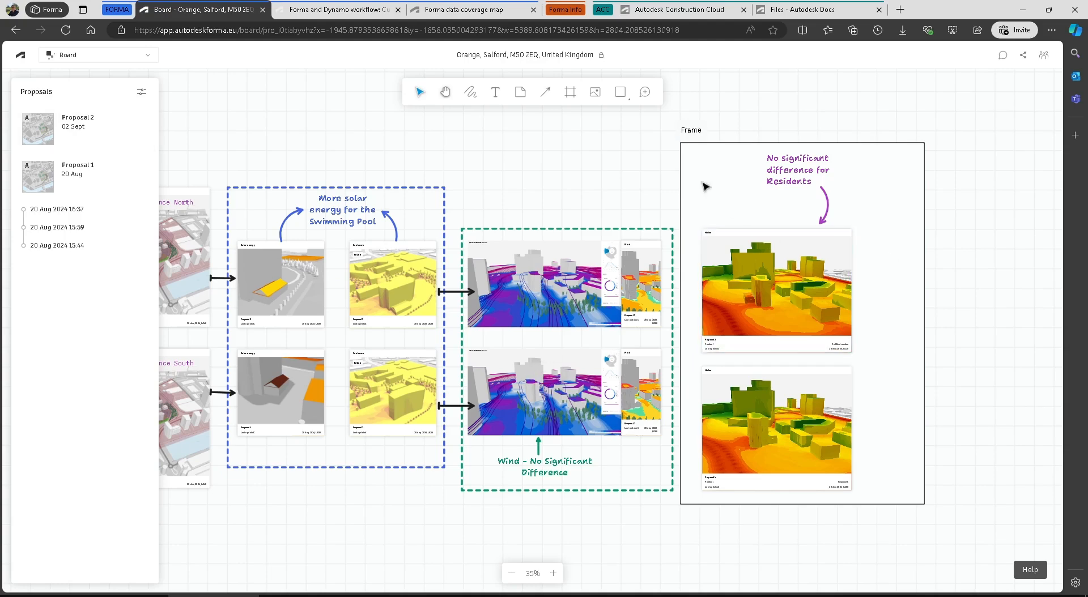
pyautogui.click(771, 289)
pyautogui.click(785, 404)
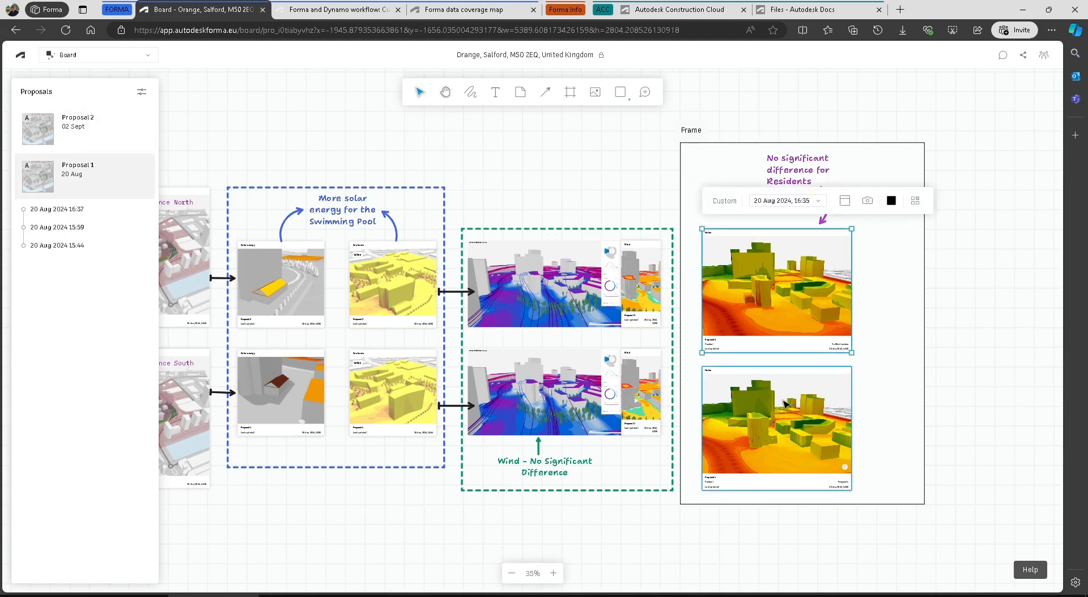
pyautogui.rightClick(785, 404)
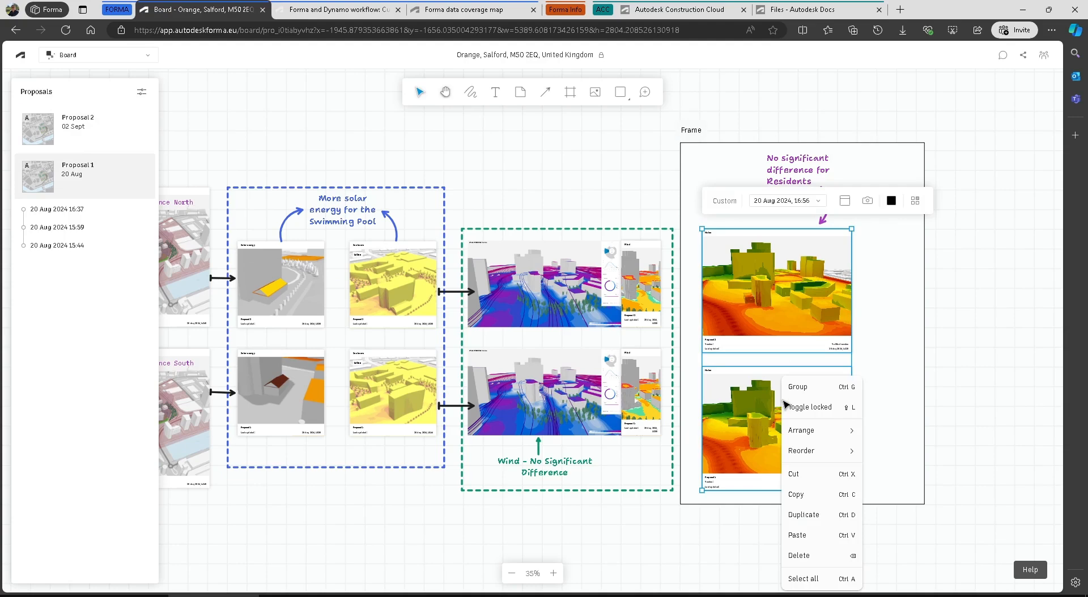
pyautogui.click(799, 386)
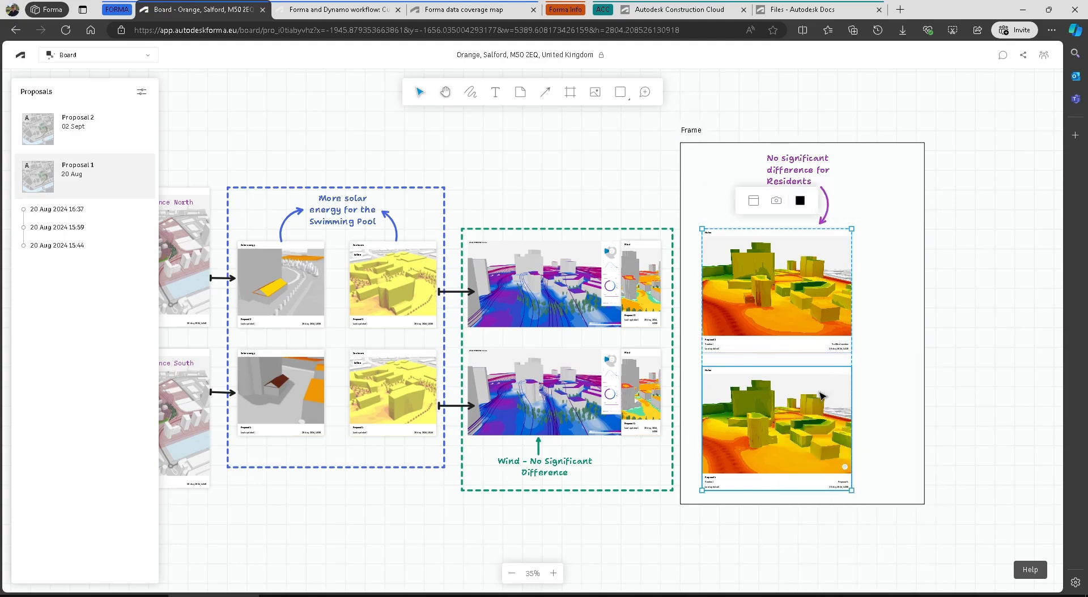
pyautogui.click(900, 323)
pyautogui.moveTo(790, 305); pyautogui.dragTo(814, 306)
# Check how the wind group on the board selects, and lock the group of two noise cards
pyautogui.click(702, 303)
pyautogui.click(533, 291)
pyautogui.click(553, 301)
pyautogui.click(551, 293)
pyautogui.click(536, 296)
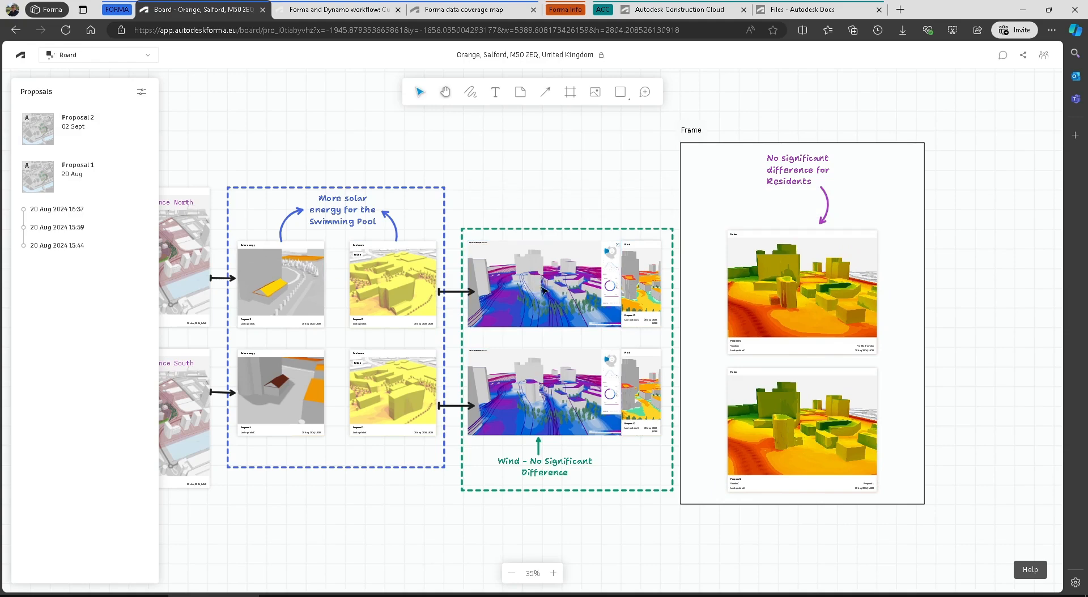
pyautogui.click(545, 276)
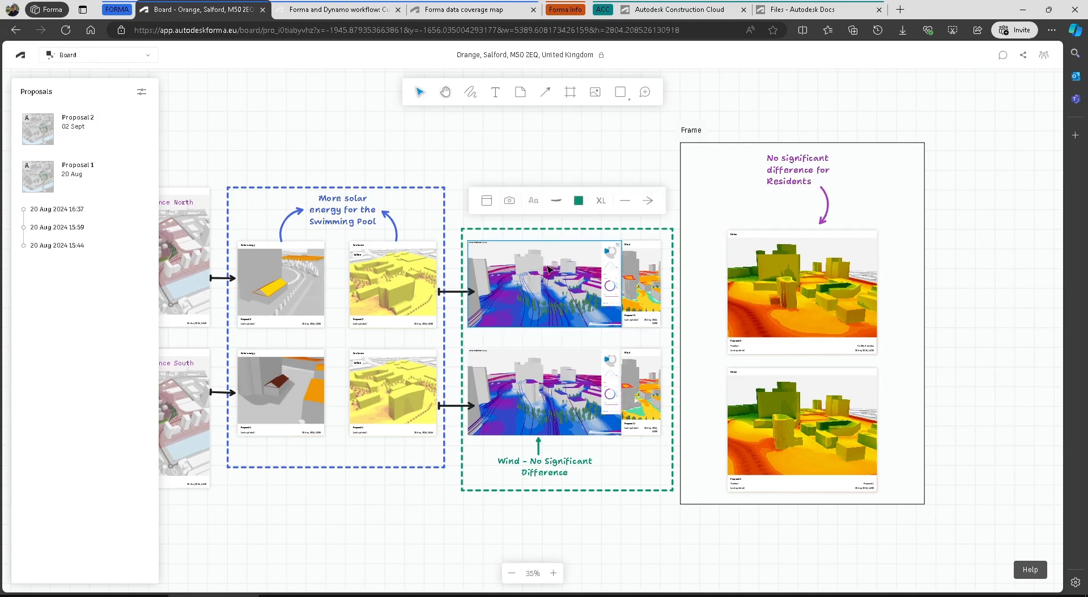
pyautogui.click(769, 286)
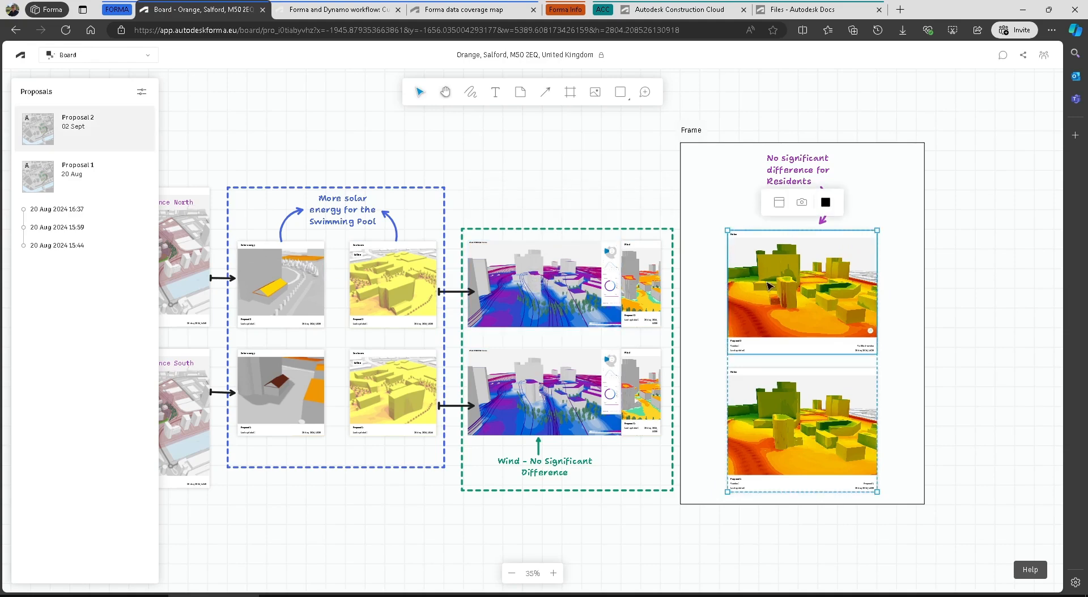
pyautogui.rightClick(768, 286)
pyautogui.click(782, 309)
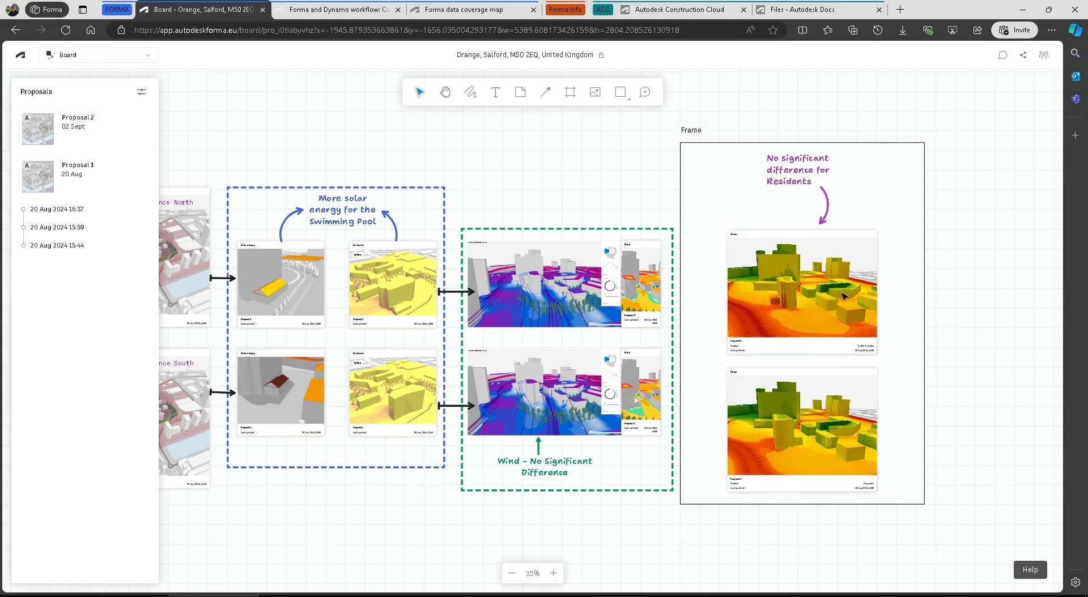
# Check the options offered for the wind group and try to move the locked noise card group
pyautogui.click(576, 318)
pyautogui.rightClick(576, 318)
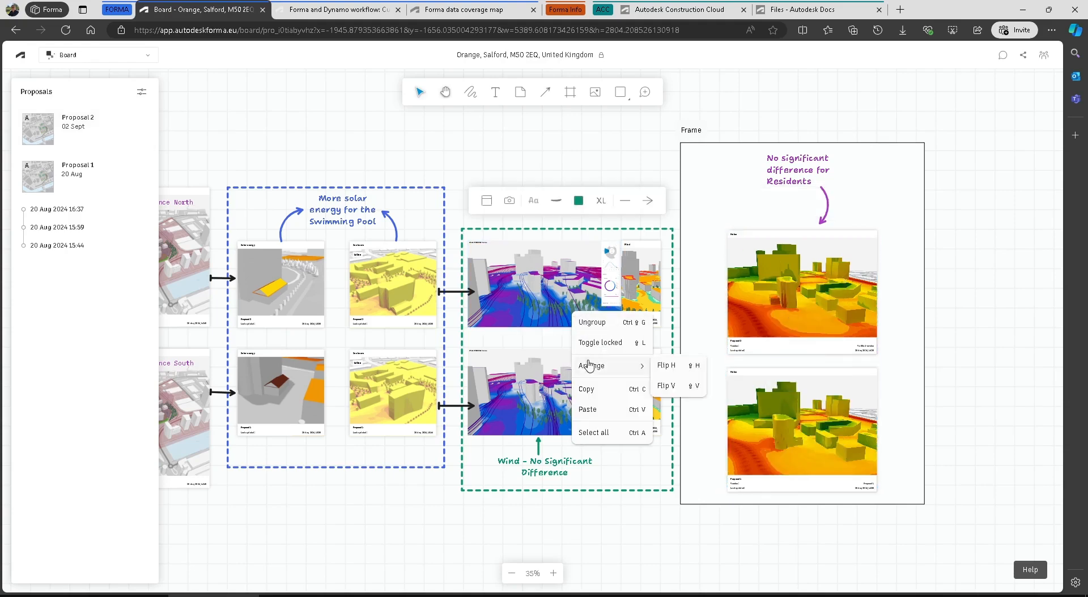
pyautogui.click(577, 502)
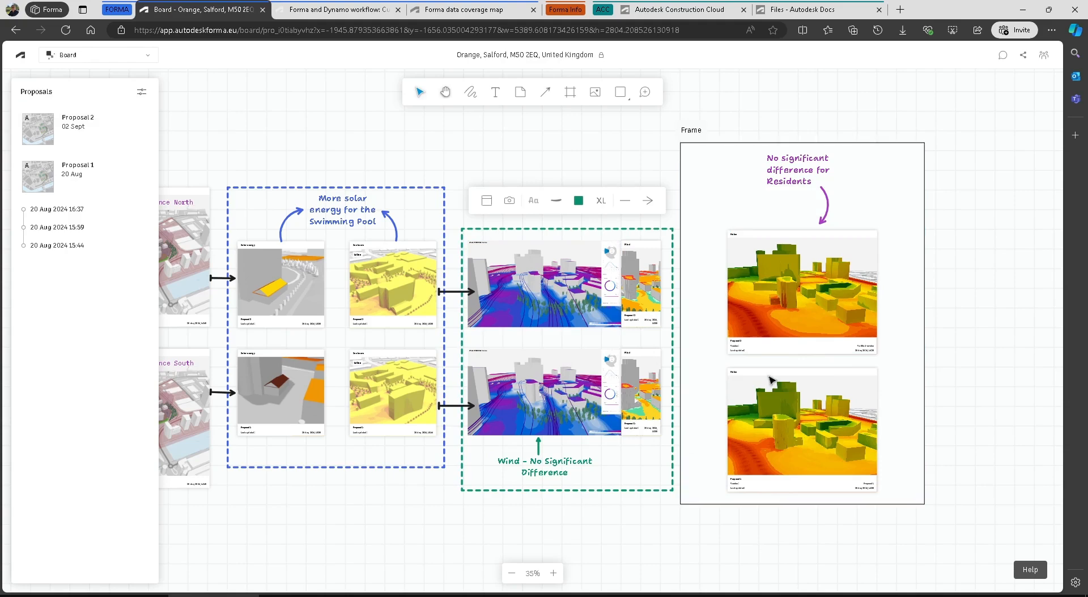
pyautogui.click(846, 315)
pyautogui.moveTo(810, 314); pyautogui.dragTo(881, 278)
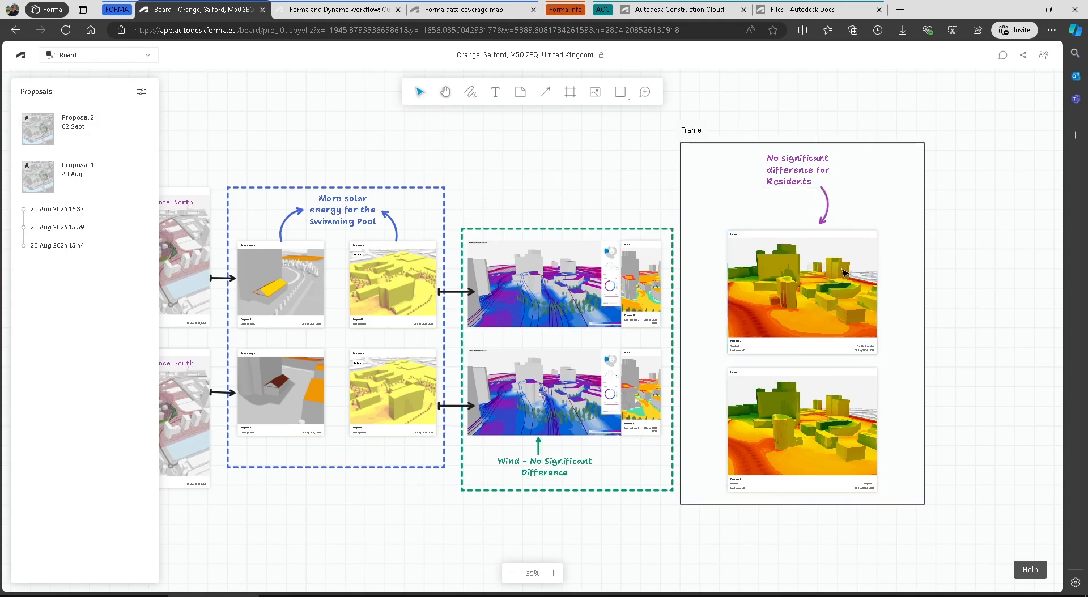
# Browse the local Images folder for an image to upload to the board, and cancel the upload
pyautogui.scroll(-2, 760, 253)
pyautogui.scroll(-1, 513, 347)
pyautogui.moveTo(512, 347); pyautogui.dragTo(556, 338, button='middle')
pyautogui.scroll(1, 582, 309)
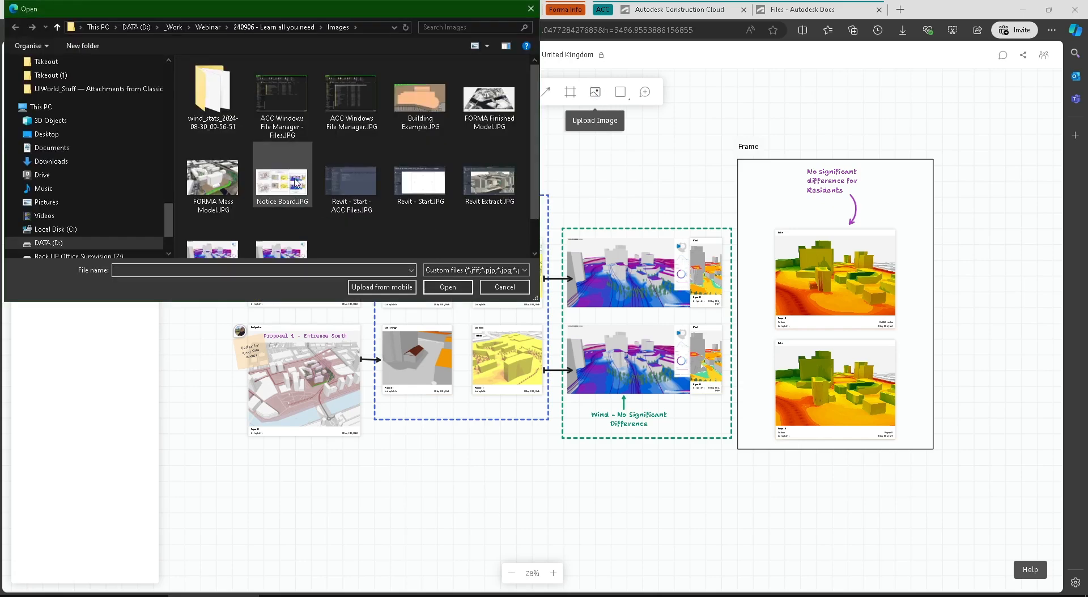
pyautogui.click(530, 8)
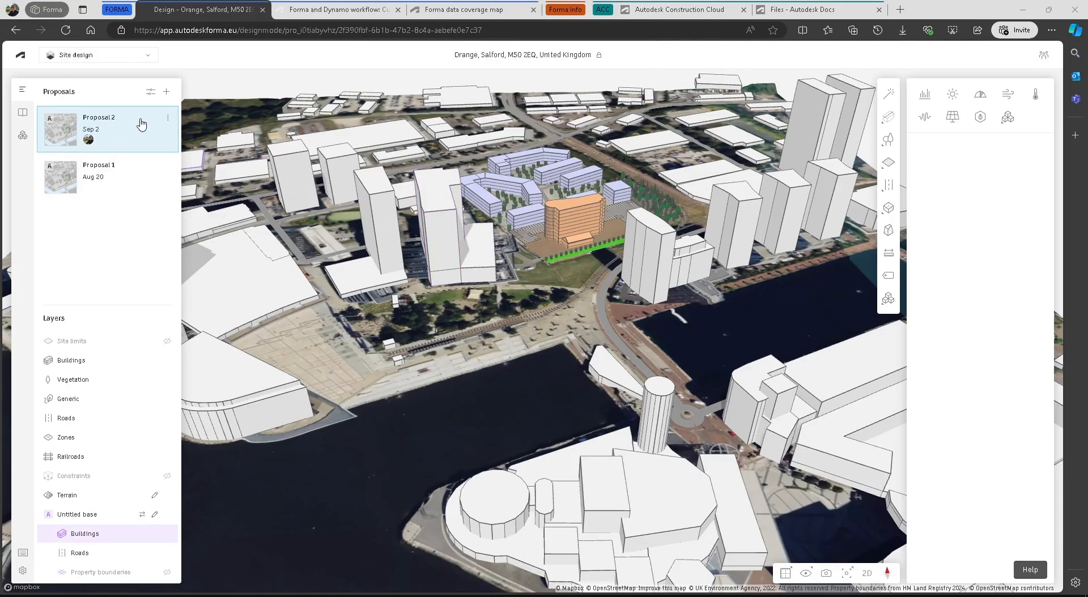
# Bring up Proposal 2's Revit options in Site design and choose Download Revit add-in
pyautogui.click(168, 121)
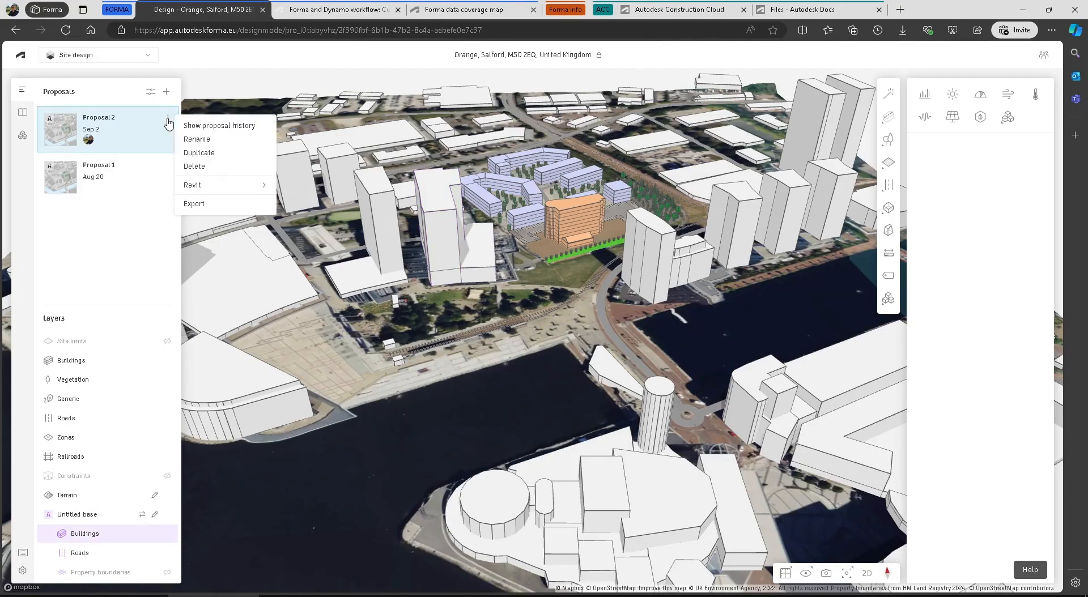
pyautogui.moveTo(207, 187)
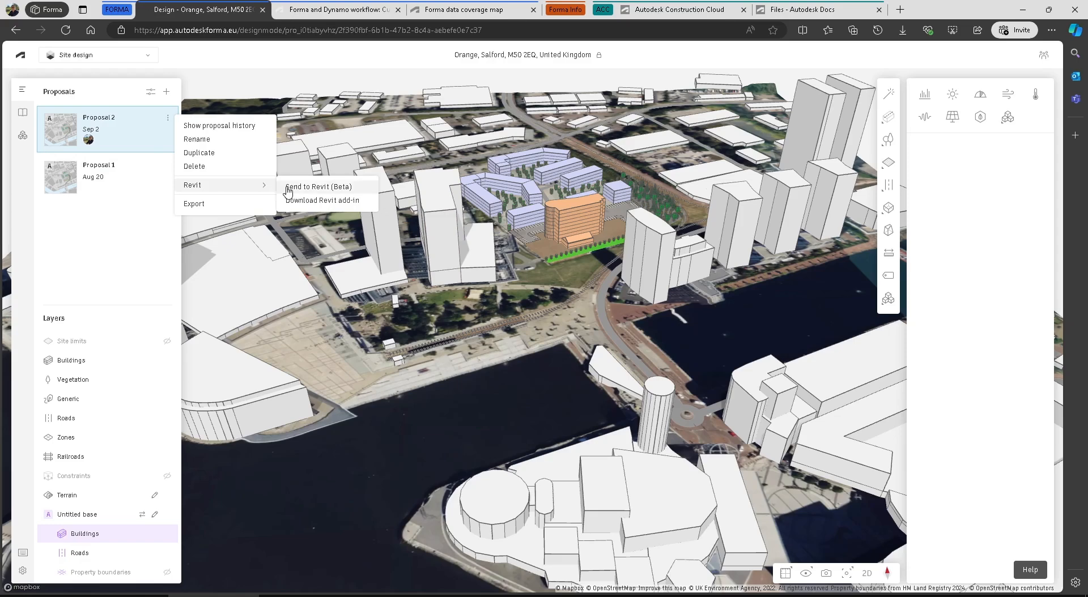
pyautogui.click(337, 202)
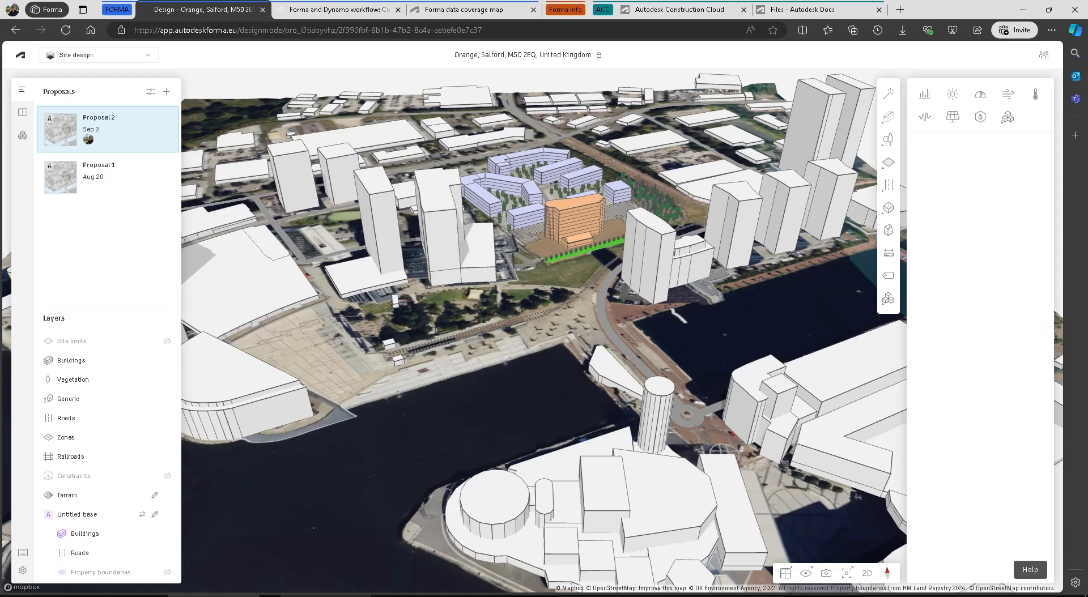
# Switch to Revit and inspect the project base point's coordinates and angle in the Site floor plan
pyautogui.click(325, 596)
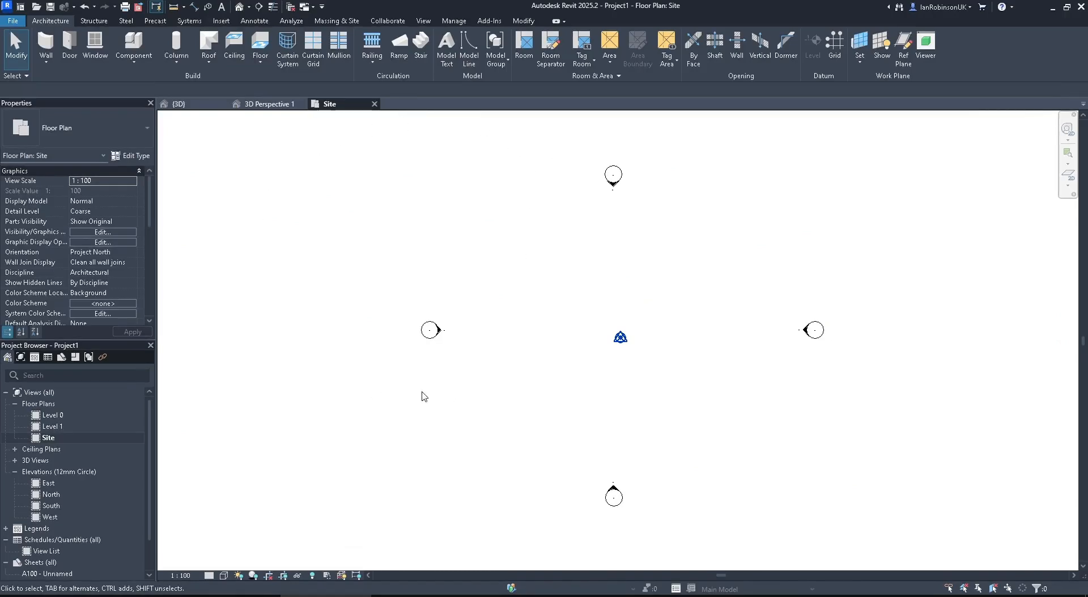
pyautogui.click(621, 337)
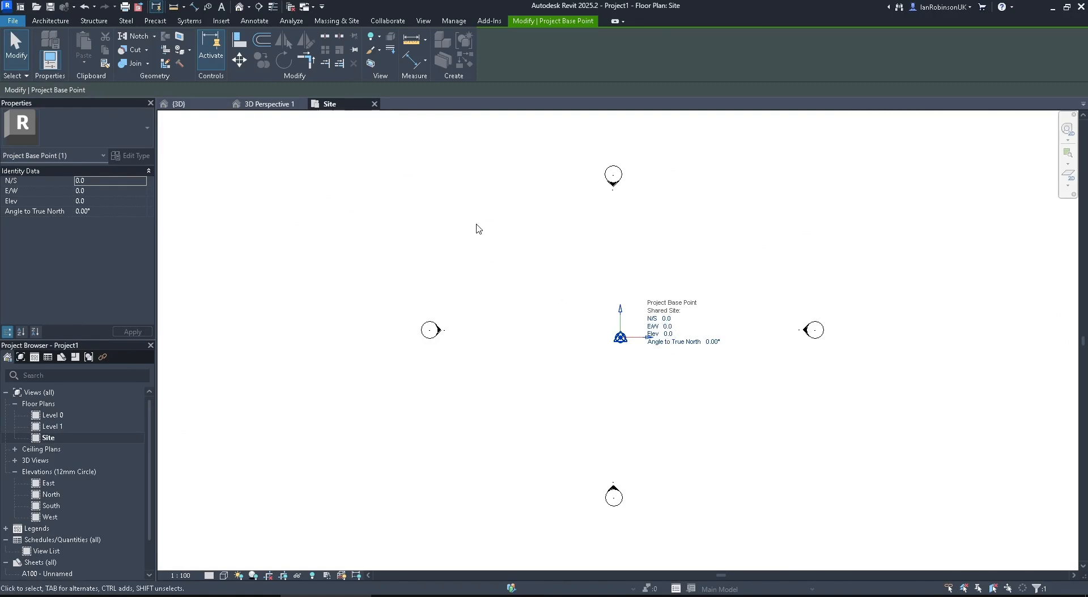
pyautogui.click(607, 222)
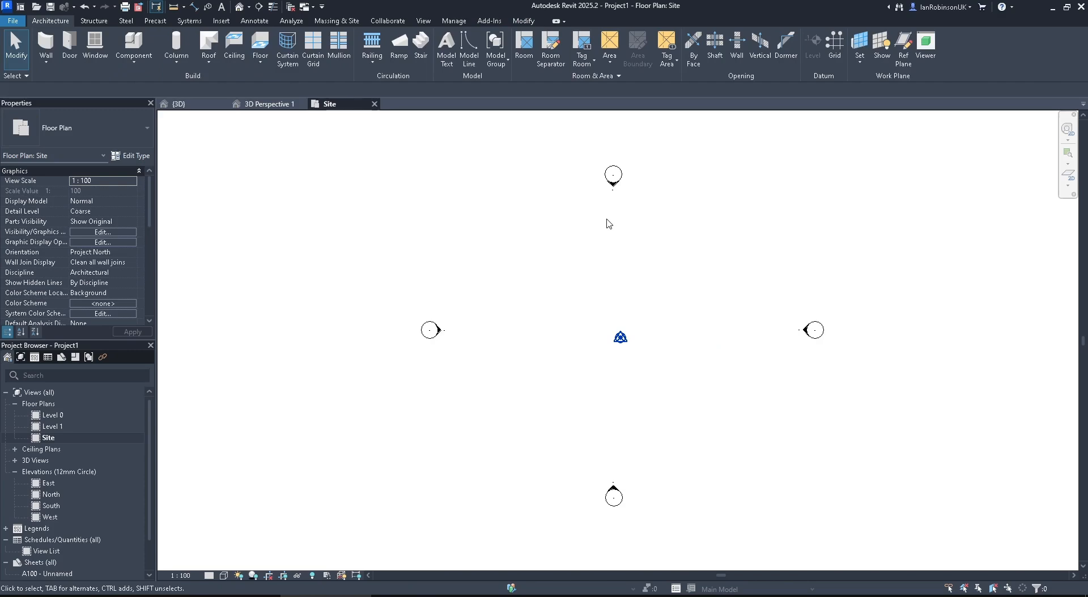
# Set the Forma proposal load options to group each boundary or road separately and exclude site-limit, property-boundary and road terrain subdivisions
pyautogui.click(347, 25)
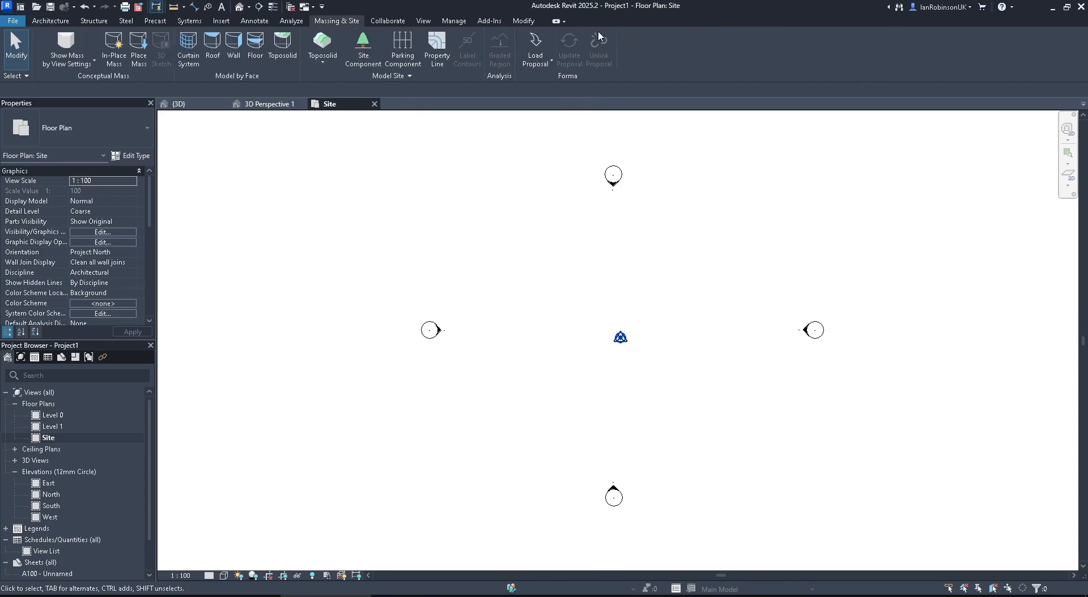
pyautogui.click(538, 69)
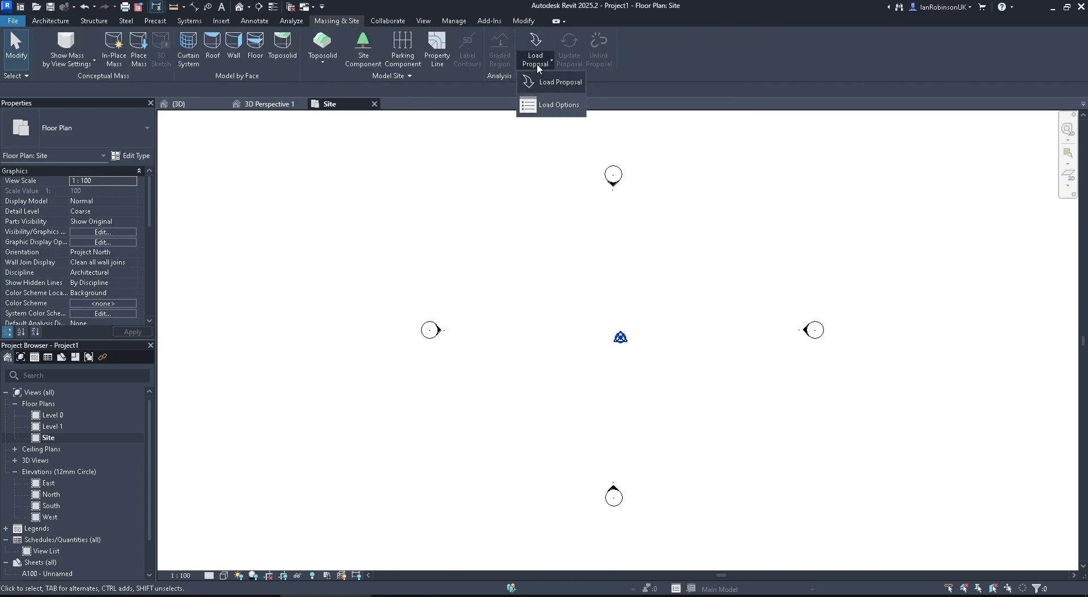
pyautogui.click(542, 106)
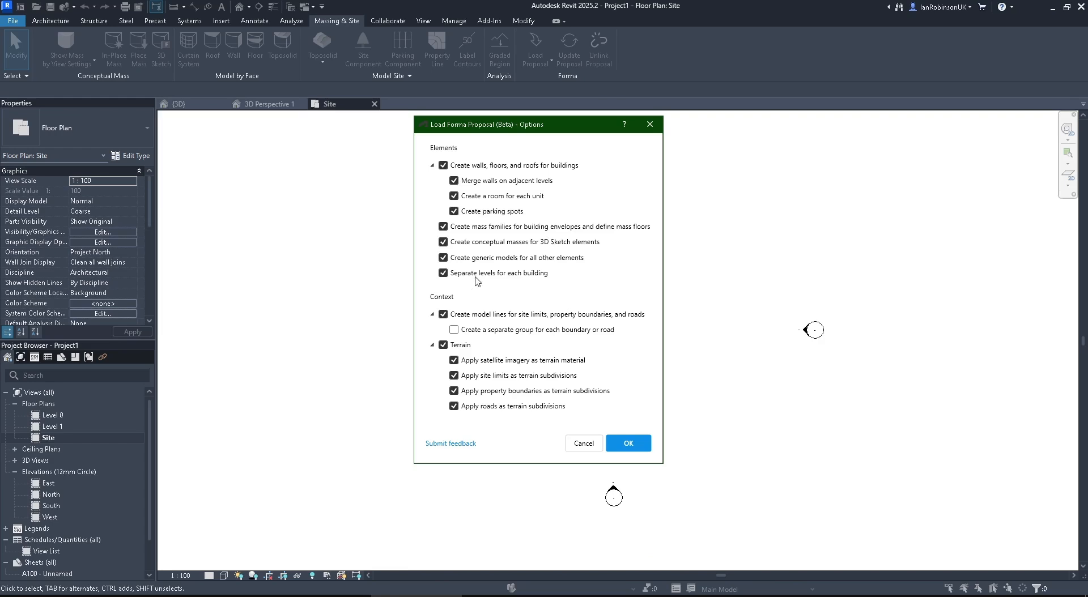
pyautogui.click(454, 329)
pyautogui.press('ctrl')
pyautogui.click(455, 407)
pyautogui.click(455, 393)
pyautogui.click(454, 376)
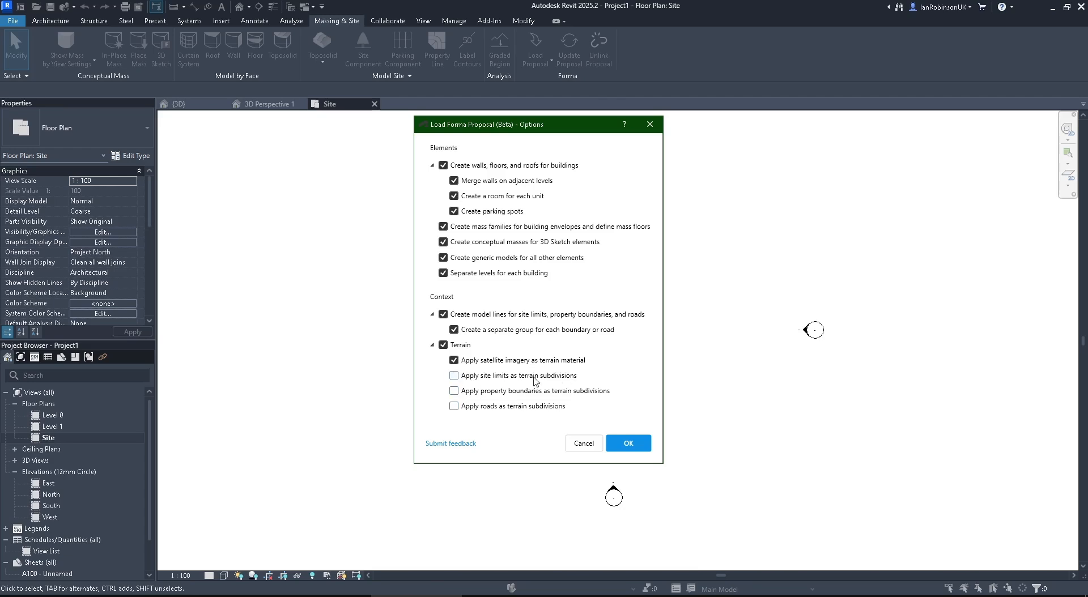
pyautogui.click(626, 446)
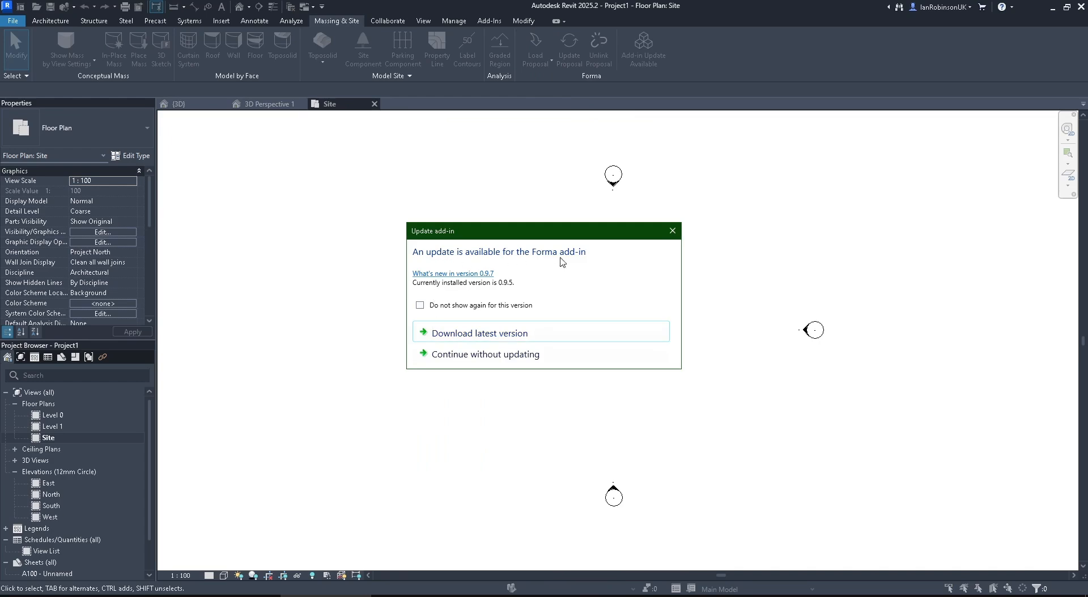
# Continue without updating the Forma add-in, recheck the load options, load Proposal 2, and acknowledge the open data attributions
pyautogui.click(467, 356)
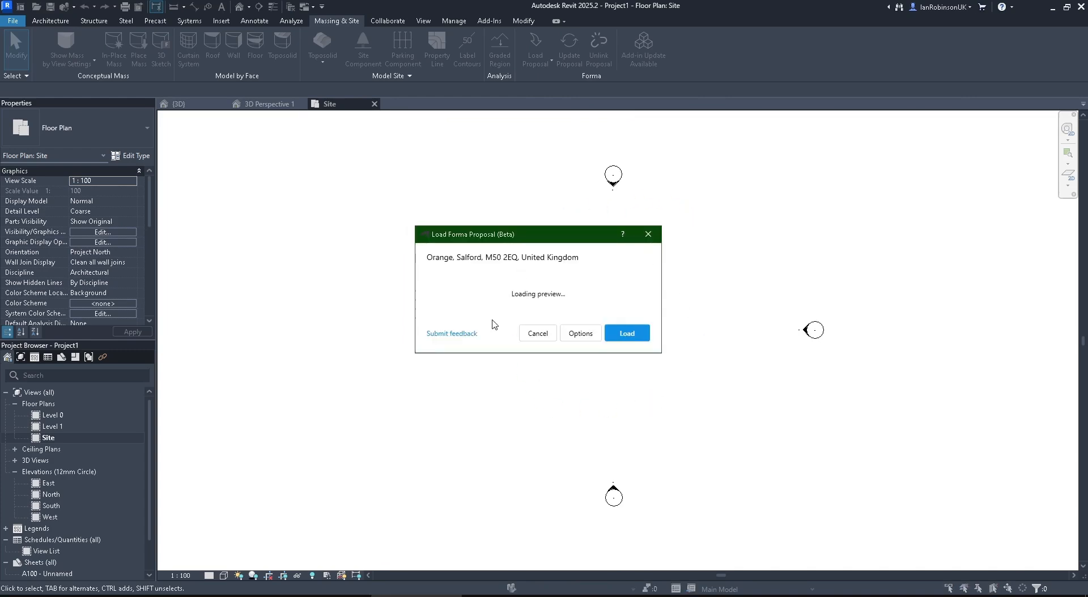
pyautogui.click(588, 337)
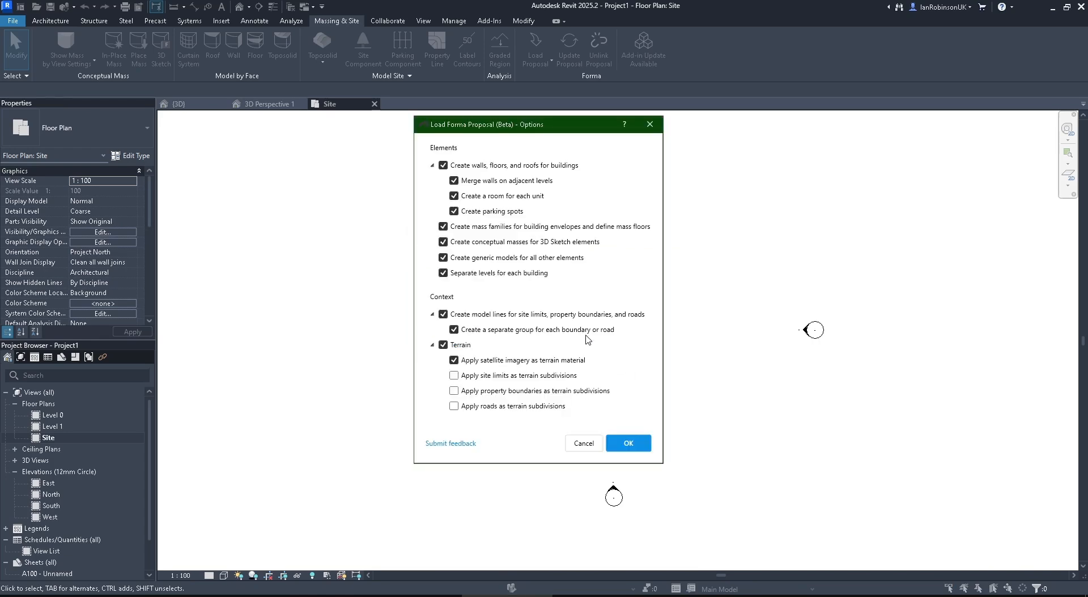
pyautogui.click(650, 125)
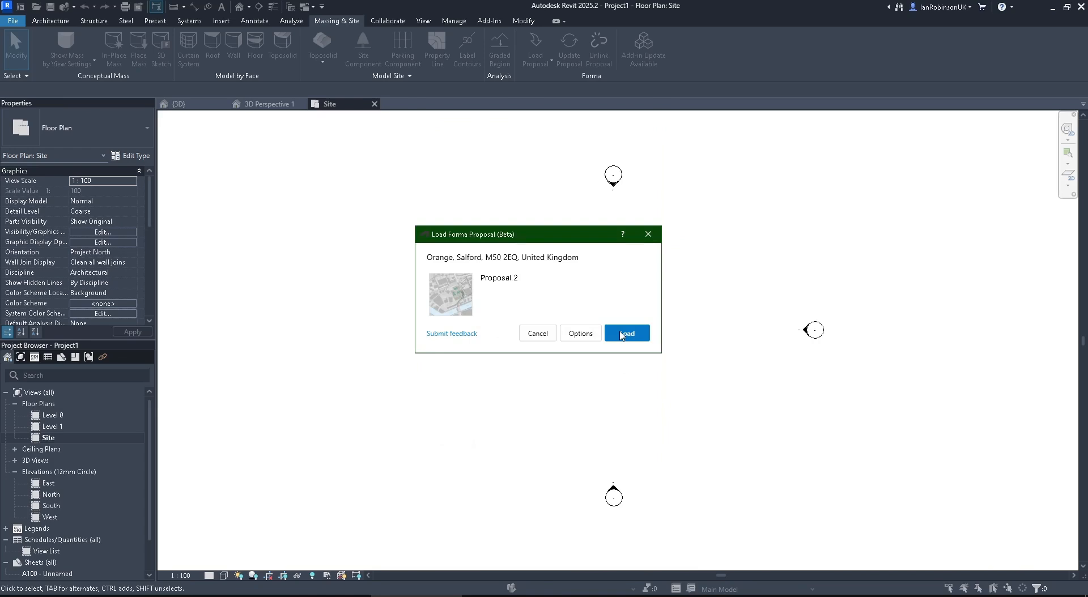
pyautogui.click(623, 334)
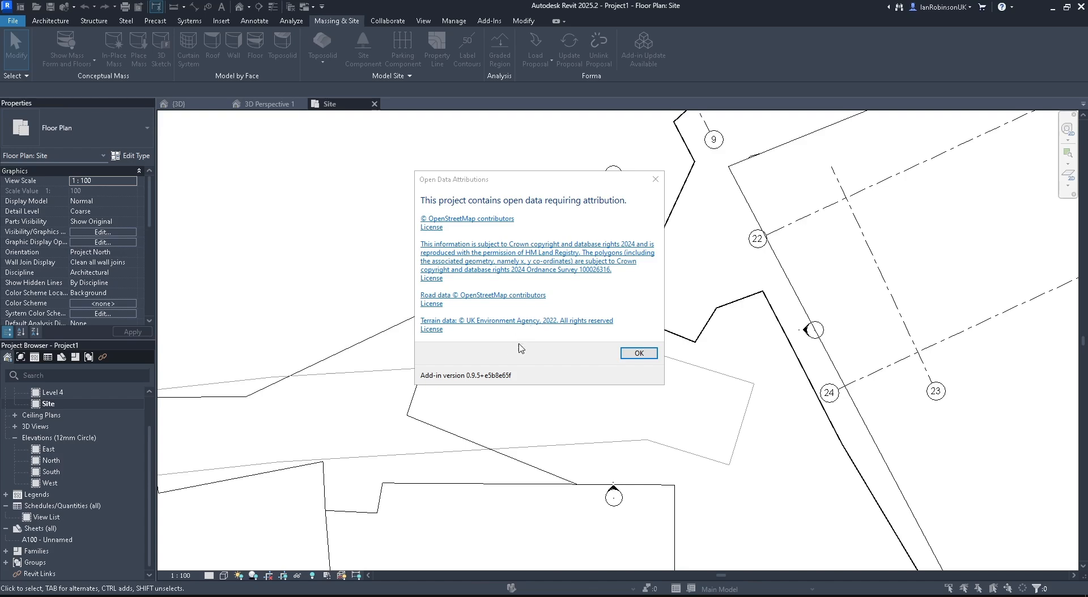
pyautogui.click(649, 354)
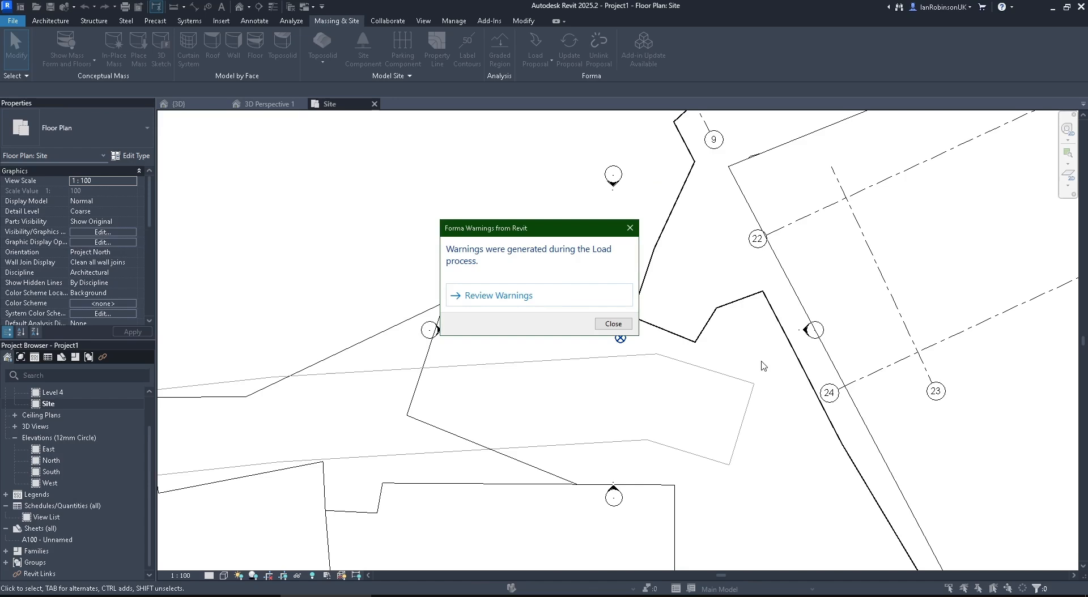
# Review the warnings from the proposal load, expanding the off-axis line category, and close the list
pyautogui.click(502, 301)
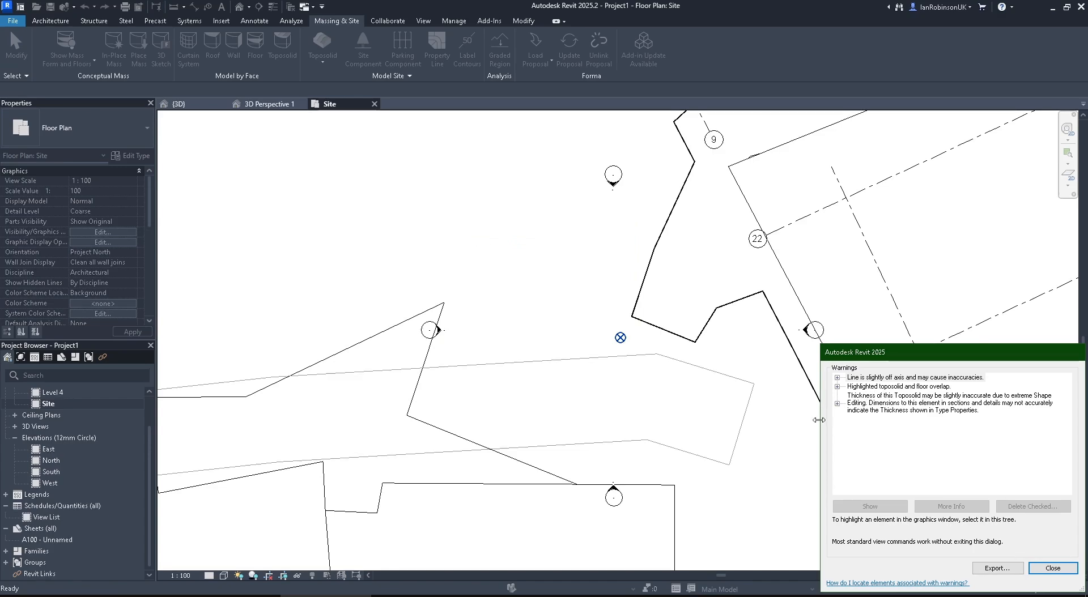
pyautogui.click(838, 378)
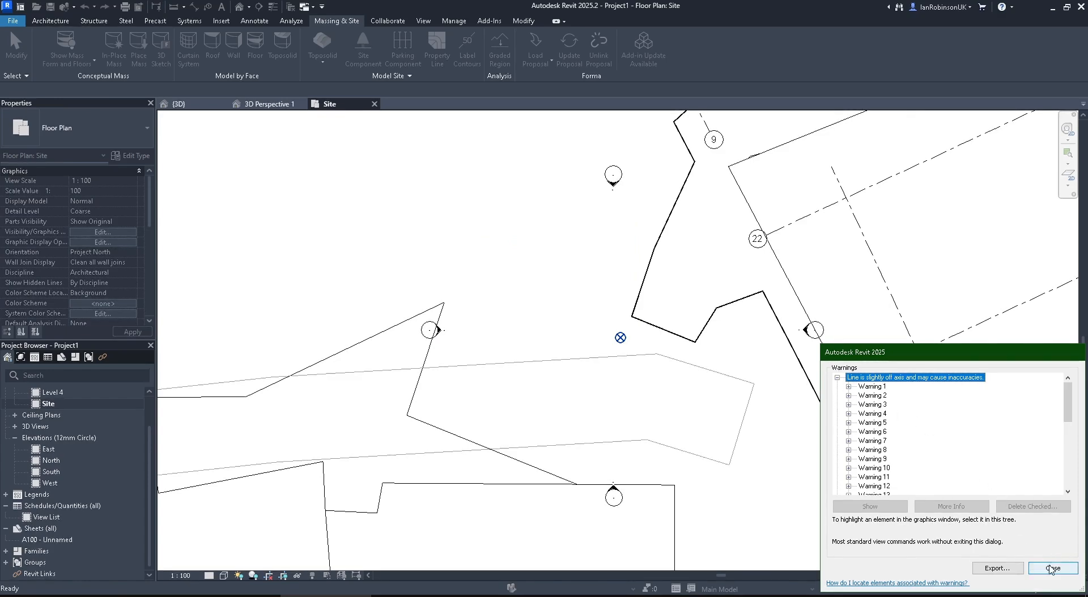
pyautogui.click(1052, 568)
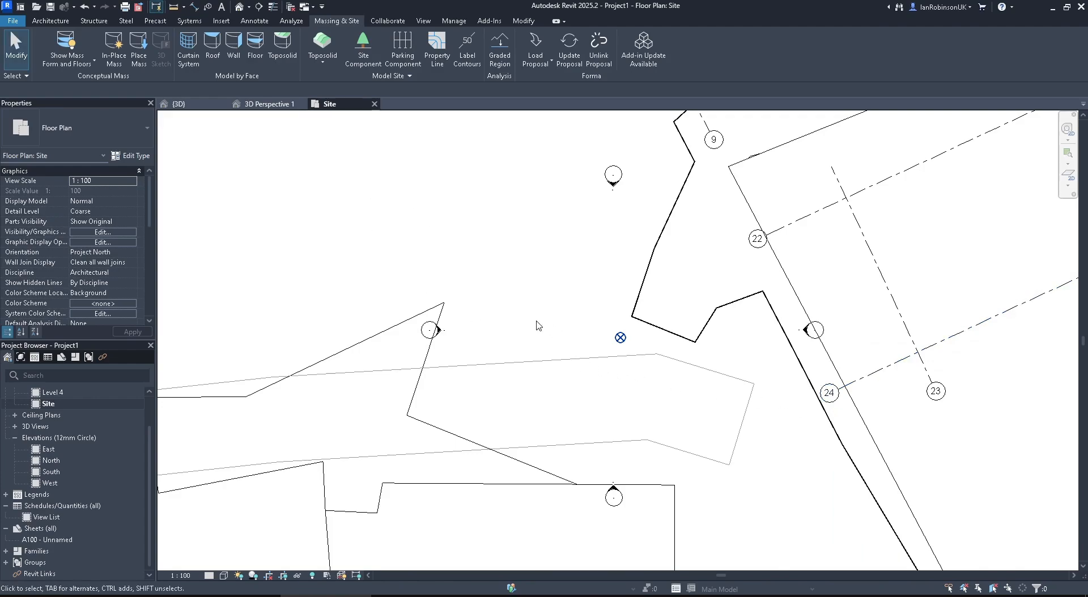
# Inspect the loaded proposal in the Site plan, open the Site Model's {3D} view, and select the Untitled base 1 model group
pyautogui.scroll(-8, 538, 325)
pyautogui.scroll(-2, 538, 323)
pyautogui.scroll(10, 538, 323)
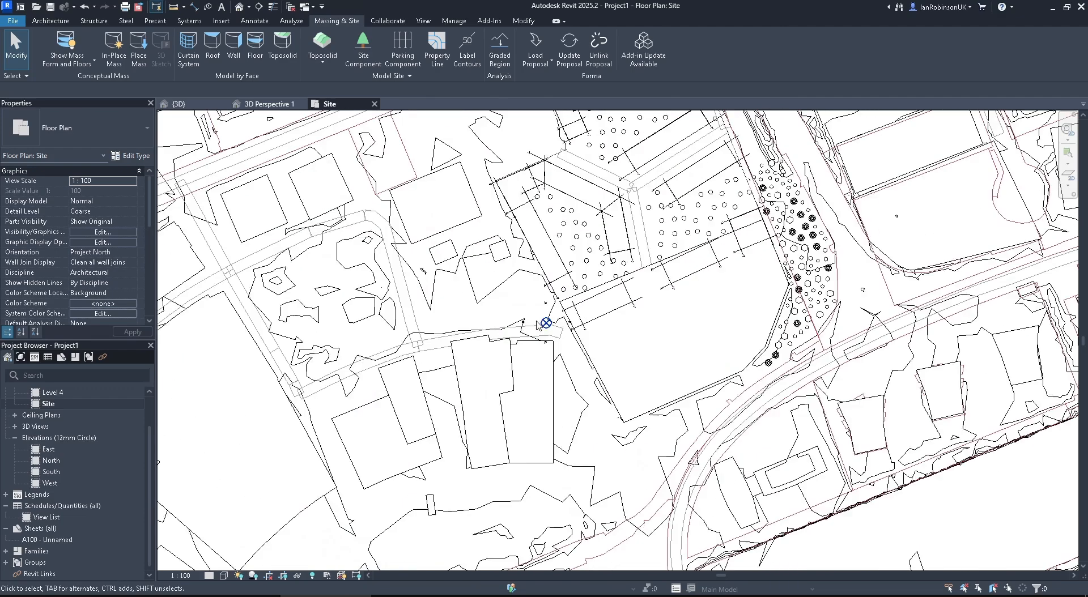
pyautogui.click(180, 104)
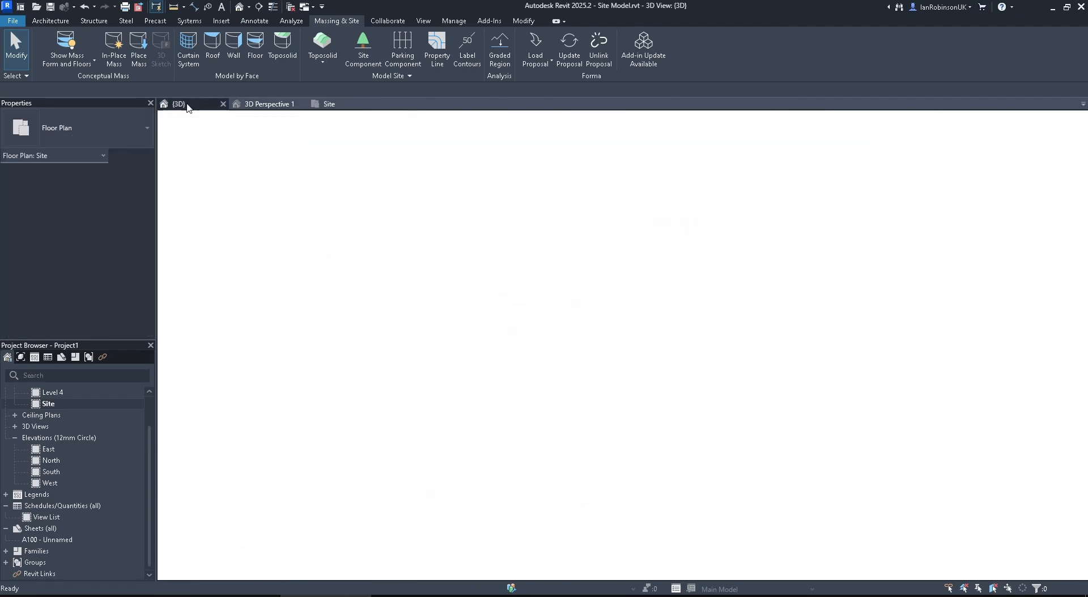
pyautogui.click(613, 396)
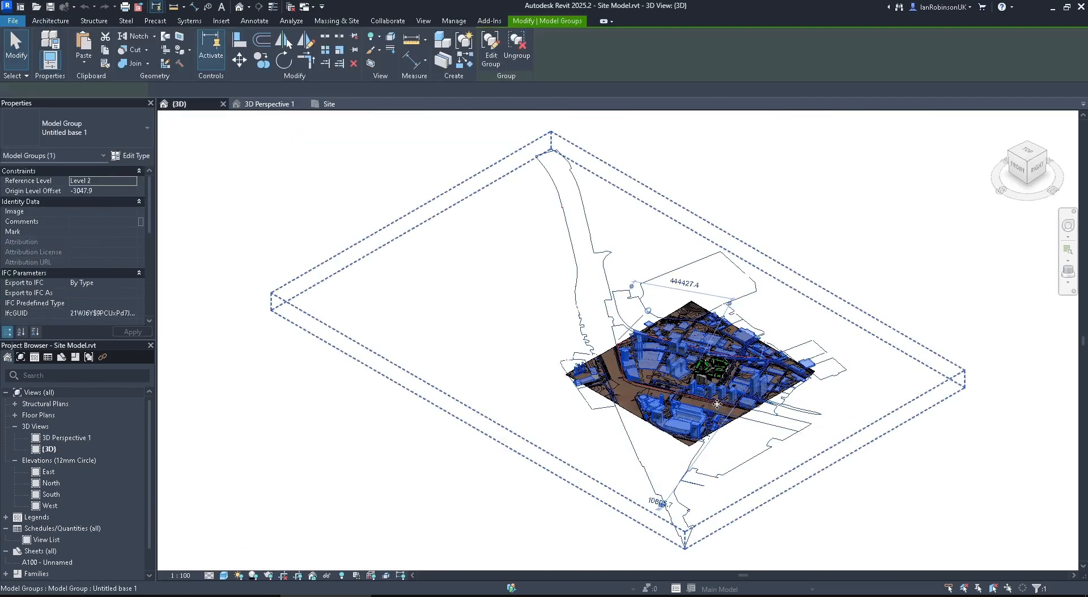
# Clear the model group selection and examine the proposal buildings and surrounding terrain in the {3D} view
pyautogui.moveTo(725, 381); pyautogui.dragTo(626, 387, button='middle')
pyautogui.scroll(8, 626, 387)
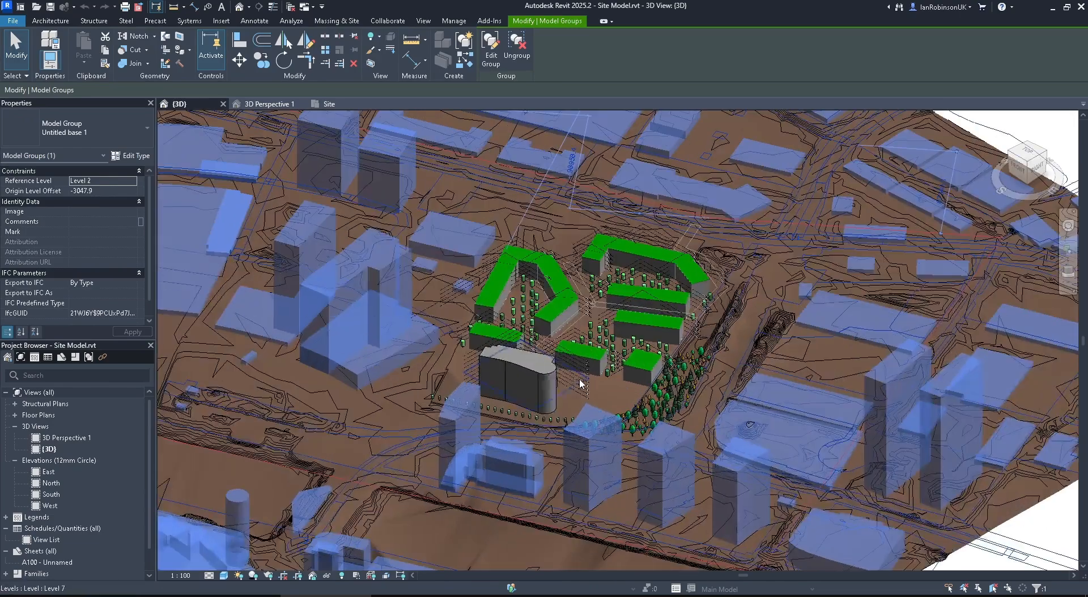
pyautogui.press('Escape')
pyautogui.moveTo(426, 404); pyautogui.dragTo(574, 382, button='middle')
pyautogui.moveTo(576, 341); pyautogui.dragTo(533, 539, button='middle')
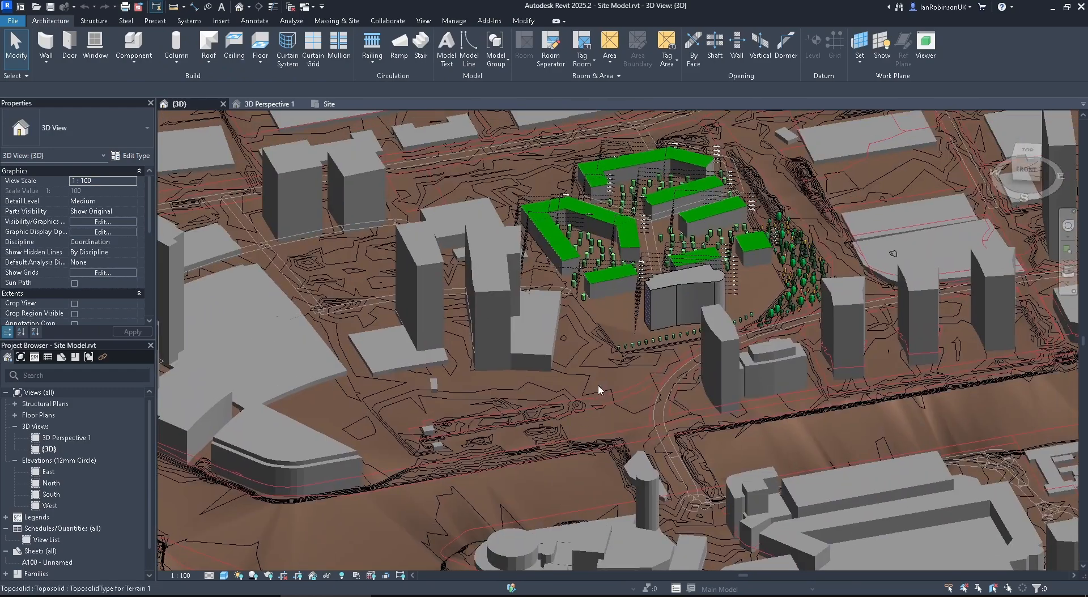
# Check the project base point's coordinates in the 3D Perspective 1 view and return to the {3D} view
pyautogui.click(274, 105)
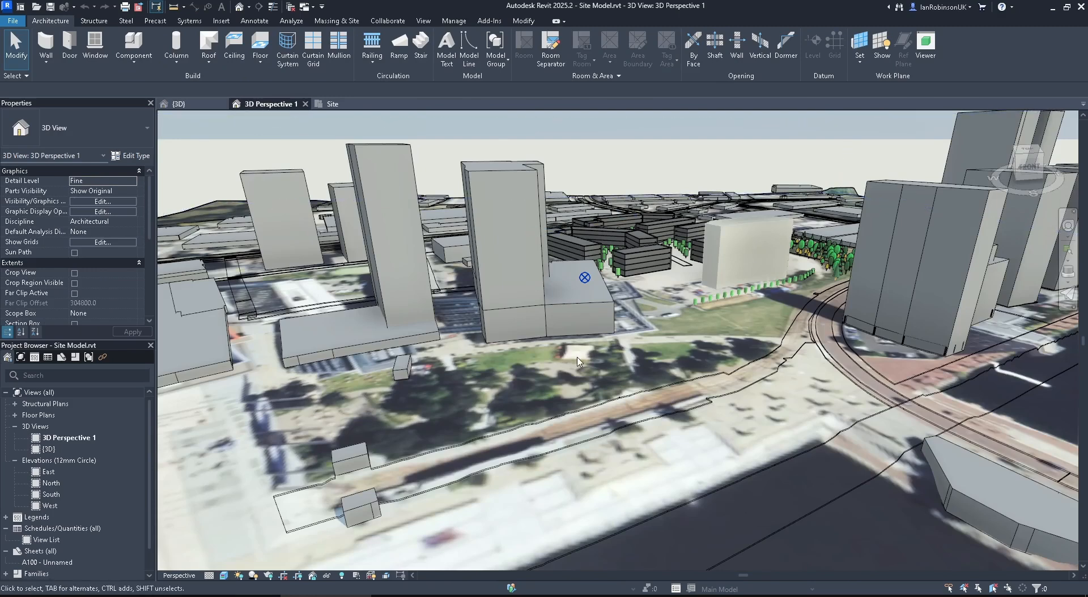
pyautogui.click(585, 278)
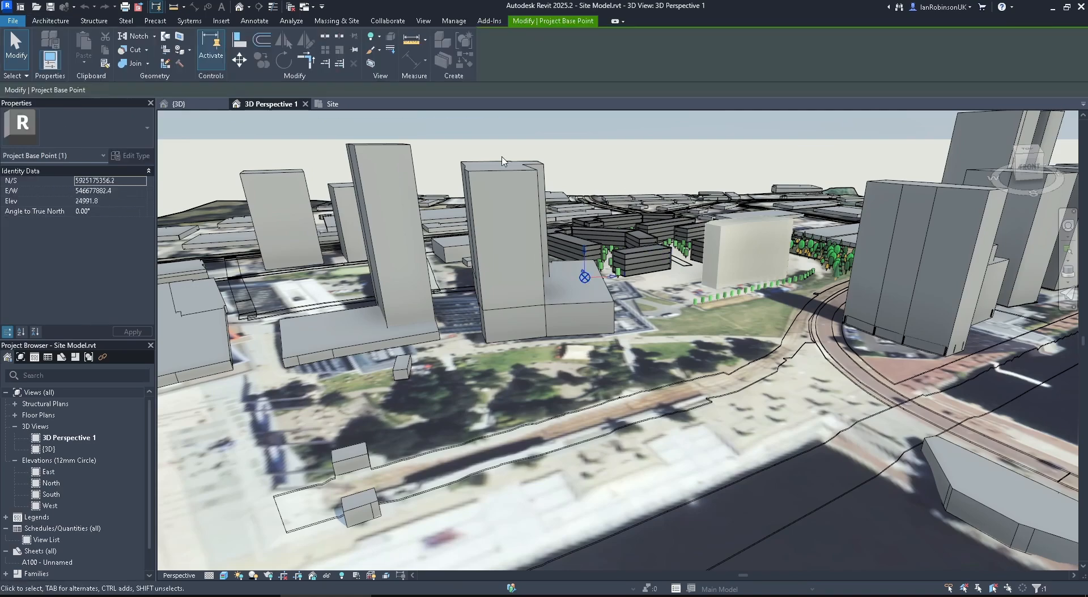
pyautogui.click(179, 104)
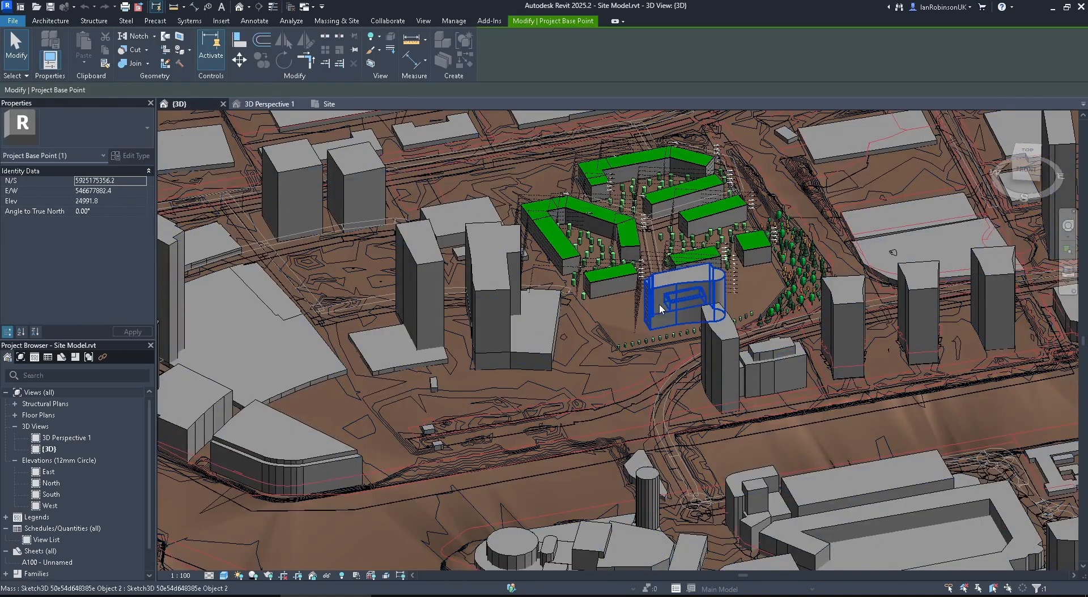
# Turn on the Site subcategories Project Base Point and Survey Point in the {3D} view's visibility overrides
pyautogui.moveTo(629, 327)
pyautogui.mouseDown(button='middle')
pyautogui.moveTo(629, 359)
pyautogui.moveTo(631, 334)
pyautogui.mouseUp(button='middle')
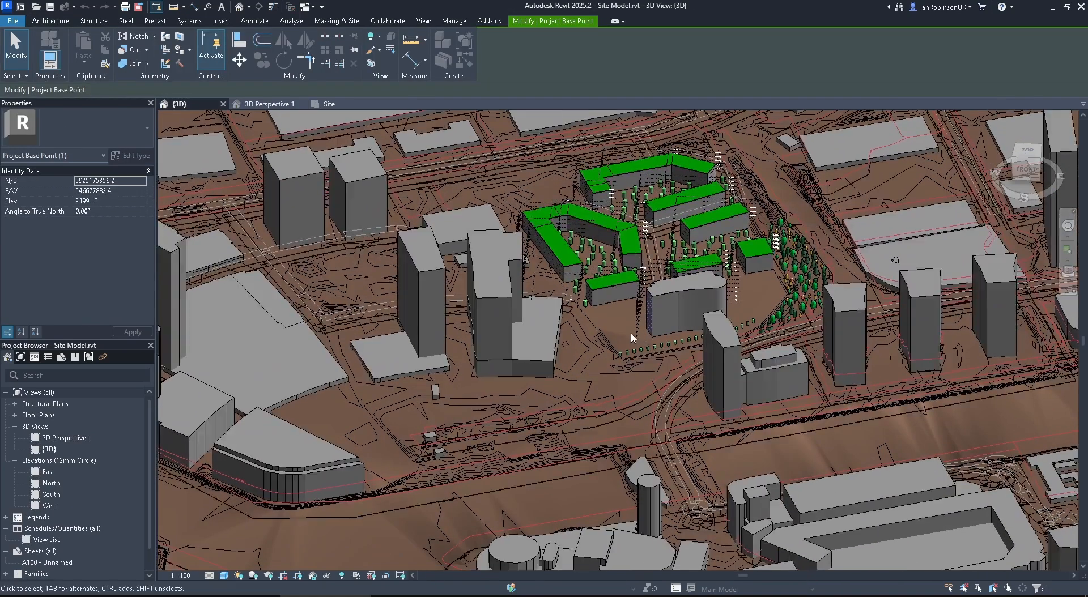
pyautogui.scroll(-4, 631, 334)
pyautogui.scroll(3, 617, 328)
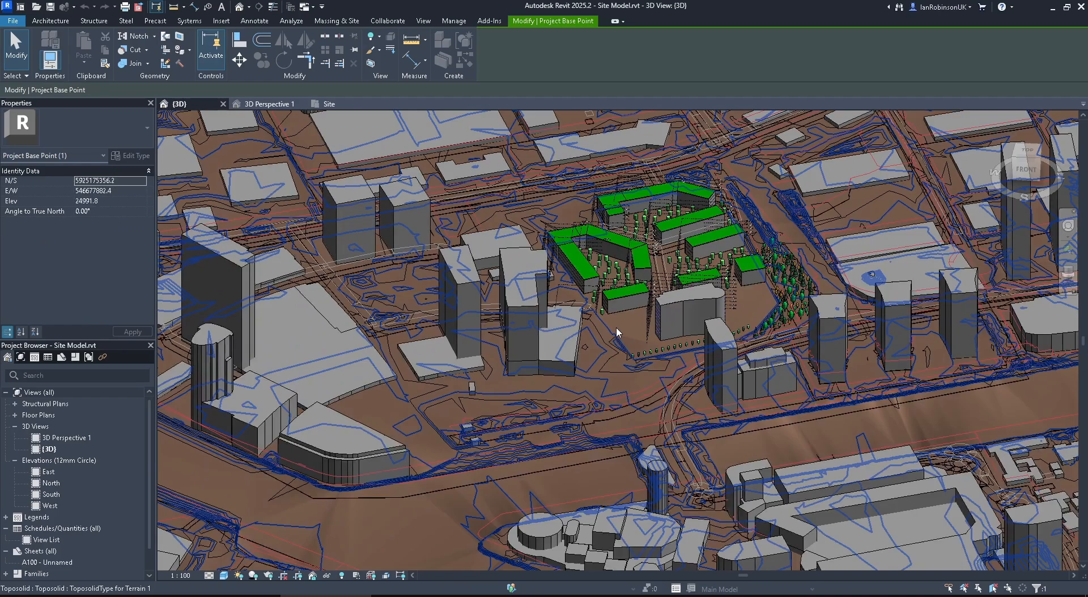
pyautogui.press('v')
pyautogui.press('v')
pyautogui.scroll(-5, 225, 380)
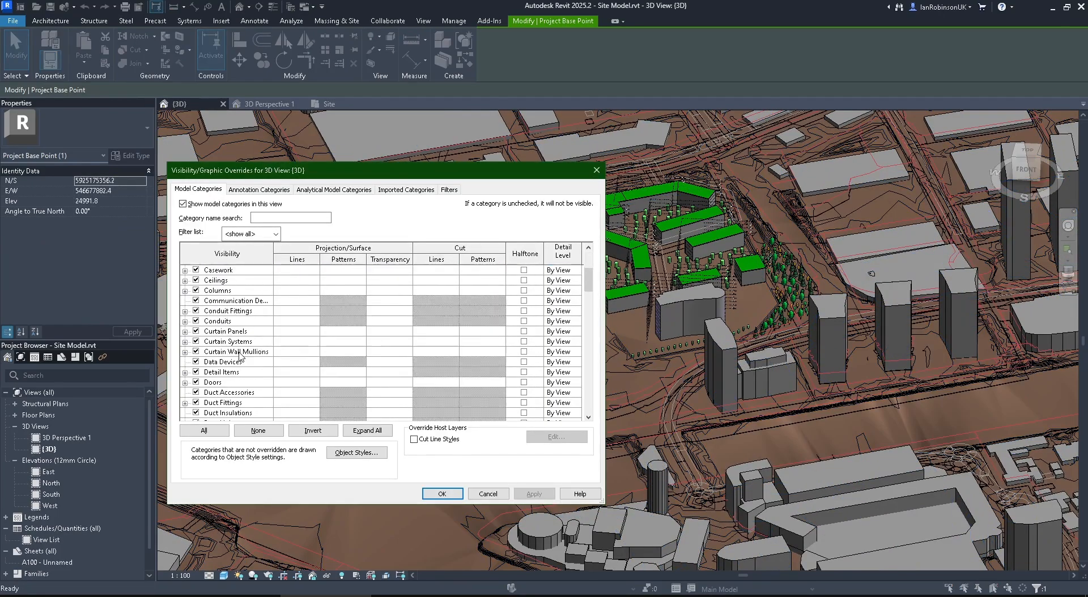
pyautogui.scroll(-10, 225, 380)
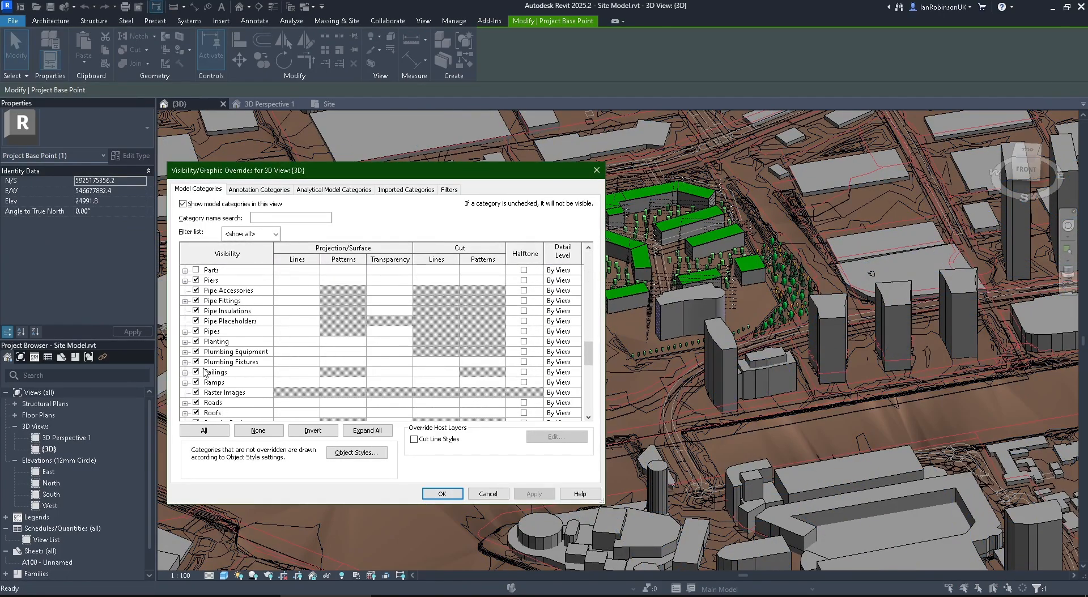
pyautogui.scroll(-4, 200, 334)
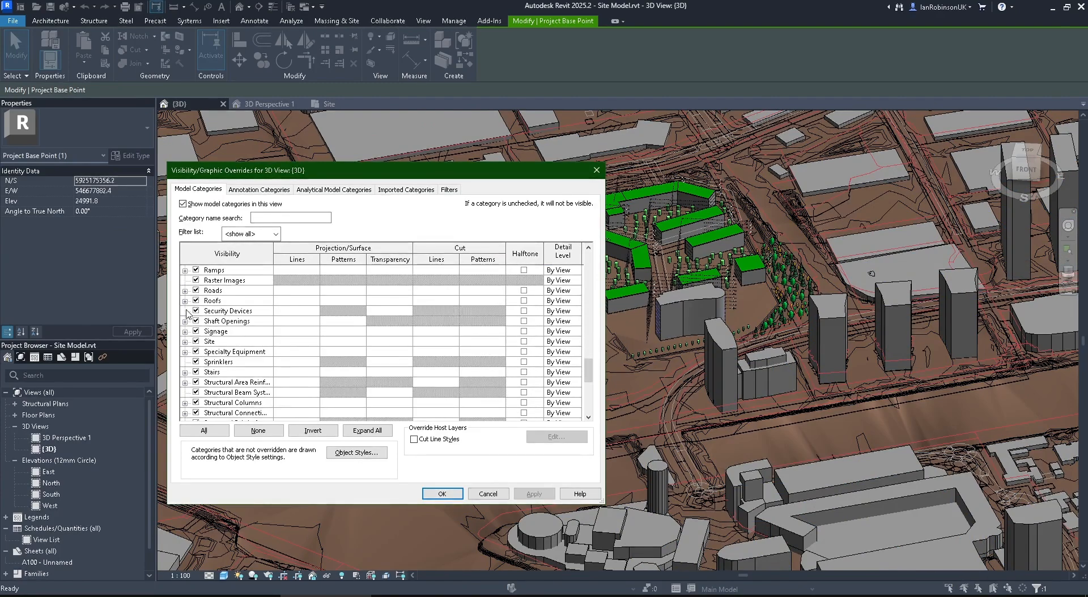
pyautogui.click(184, 341)
pyautogui.click(218, 373)
pyautogui.scroll(-1, 219, 385)
pyautogui.click(208, 382)
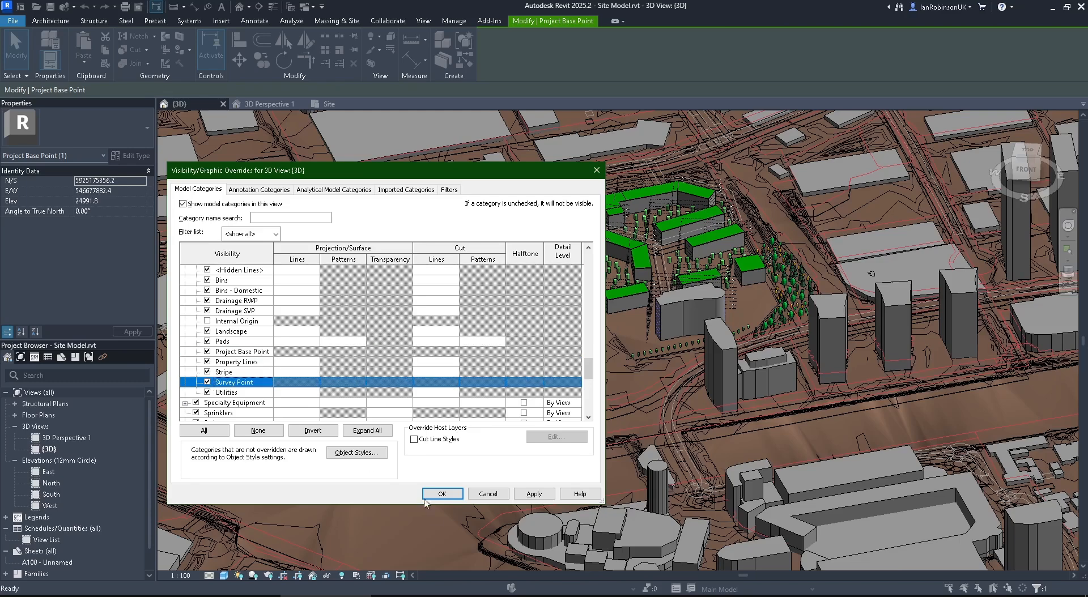
pyautogui.click(441, 494)
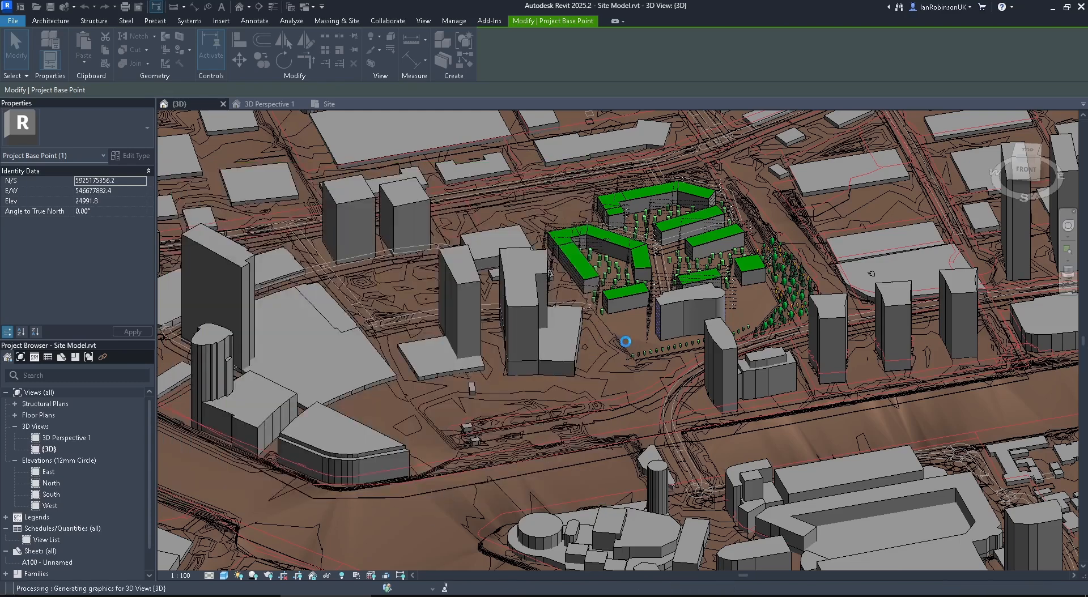
# Select the project base point in the {3D} view and review its N/S, E/W and elevation coordinates
pyautogui.scroll(-5, 626, 342)
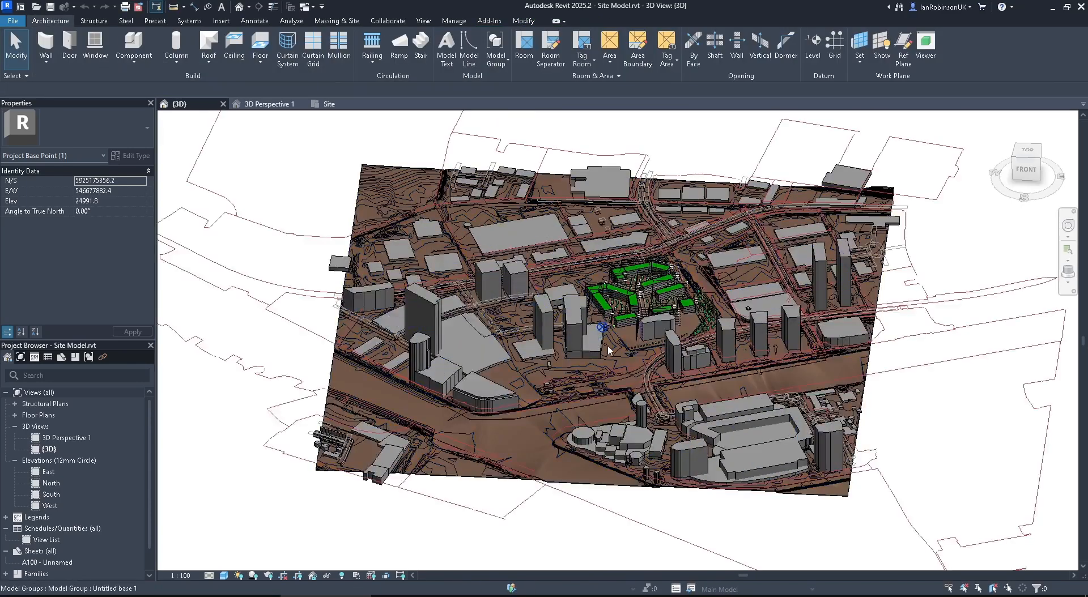
pyautogui.scroll(6, 606, 336)
pyautogui.keyDown('shift'); pyautogui.moveTo(601, 330); pyautogui.dragTo(596, 311, button='middle'); pyautogui.keyUp('shift')
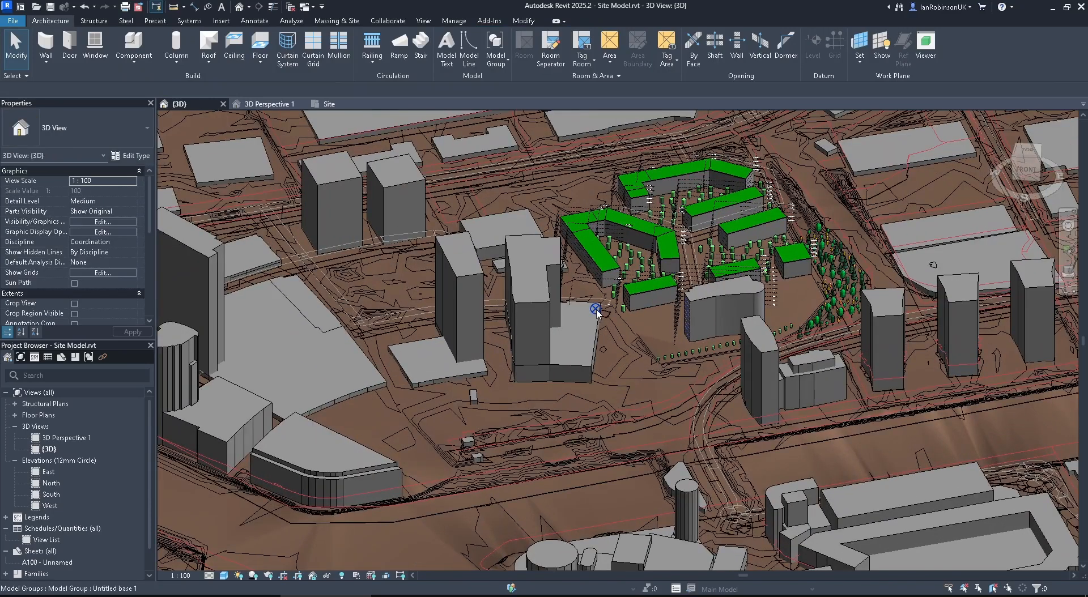
pyautogui.click(596, 312)
pyautogui.click(598, 311)
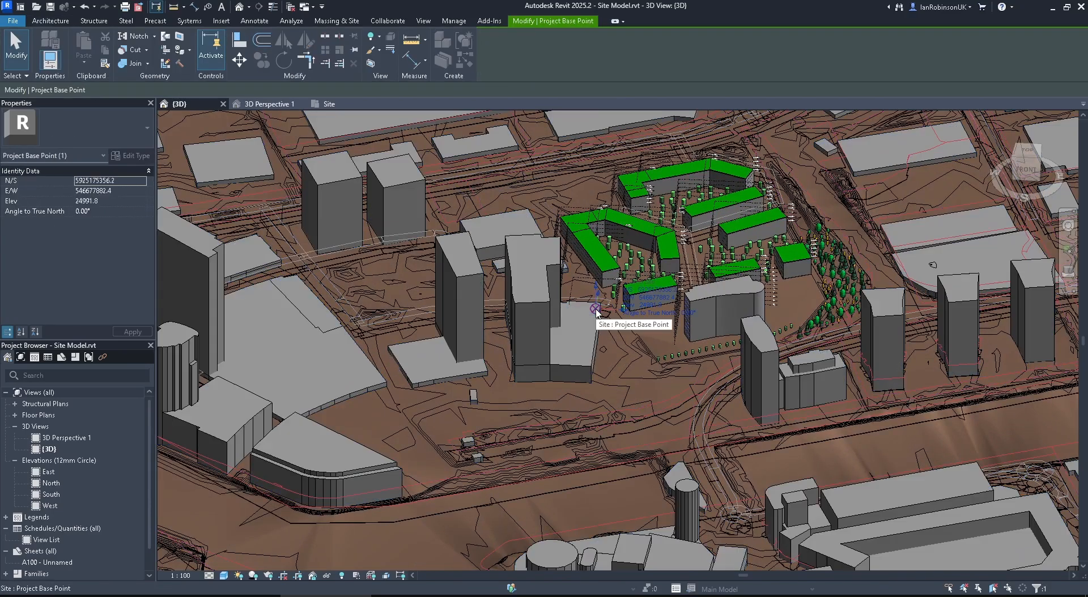
pyautogui.click(94, 183)
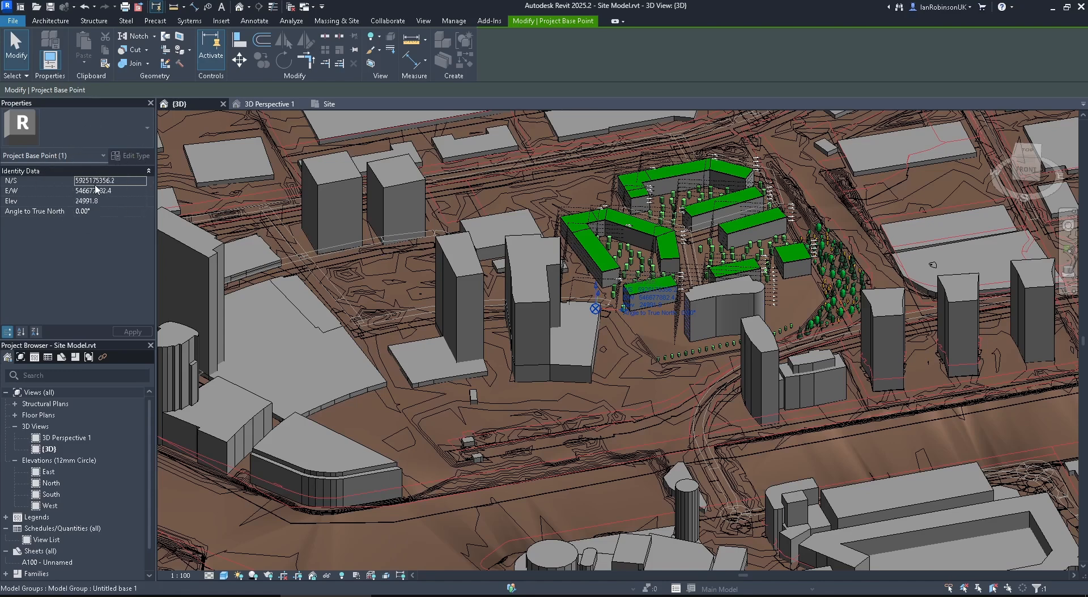
# Return to the 3D Perspective 1 view, look over the Save As options including Cloud Model, and leave without saving
pyautogui.click(264, 104)
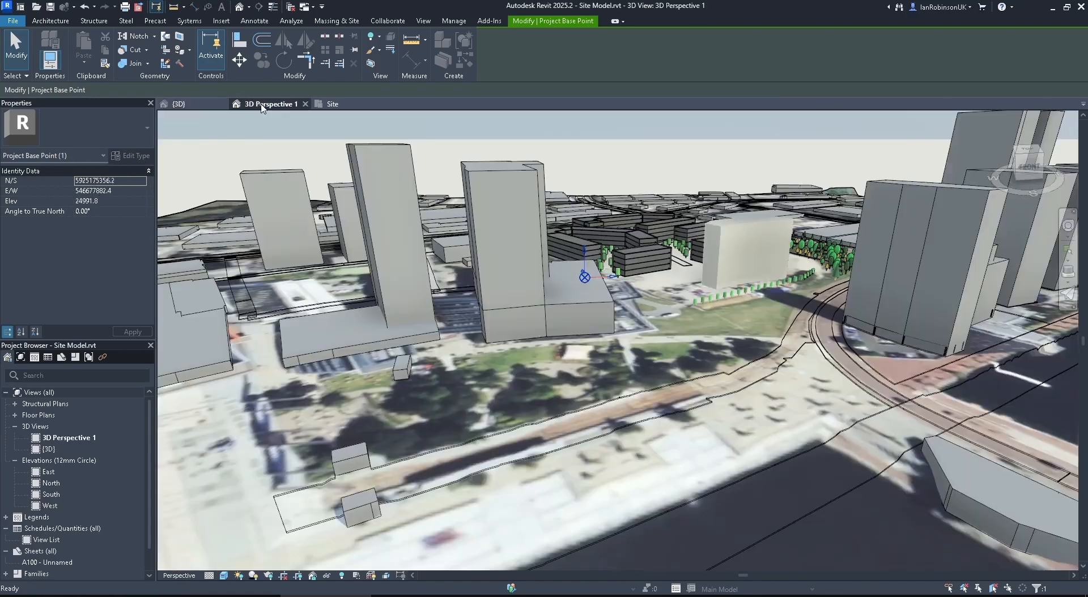
pyautogui.click(13, 21)
pyautogui.moveTo(43, 160)
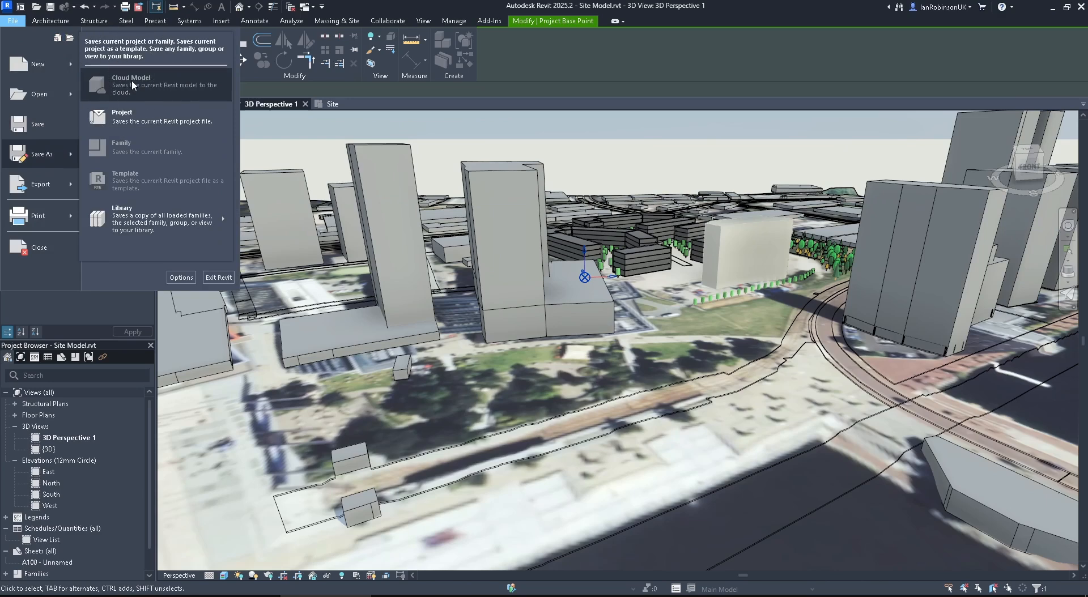
pyautogui.click(608, 90)
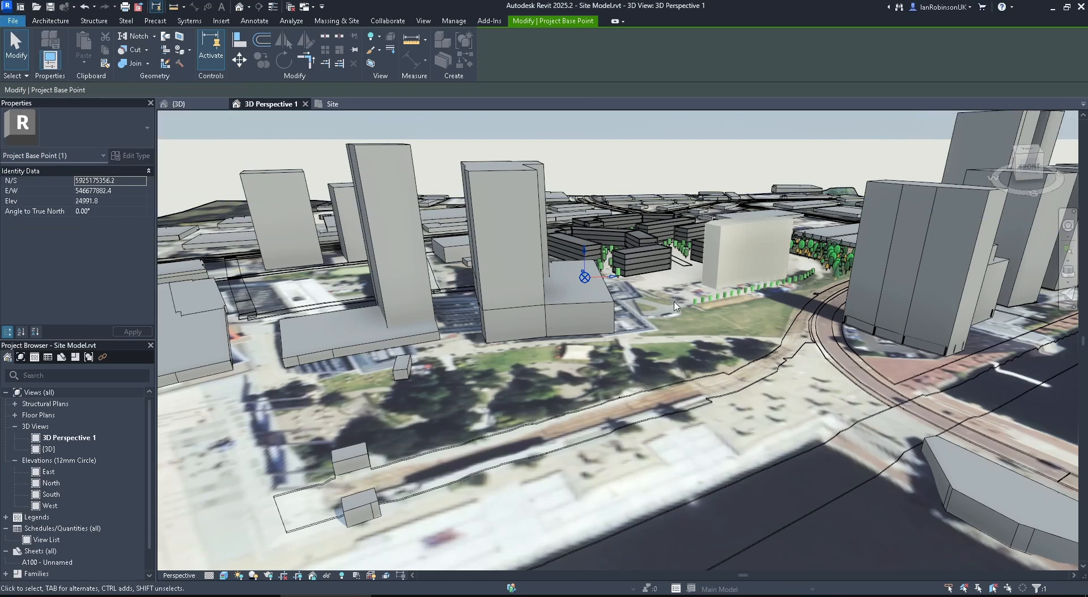
# In Project1's Site plan, browse the cloud-model save locations through Project Files and 01 - Revit Datasets and Agendas to 01 - Architecture, and cancel
pyautogui.click(331, 105)
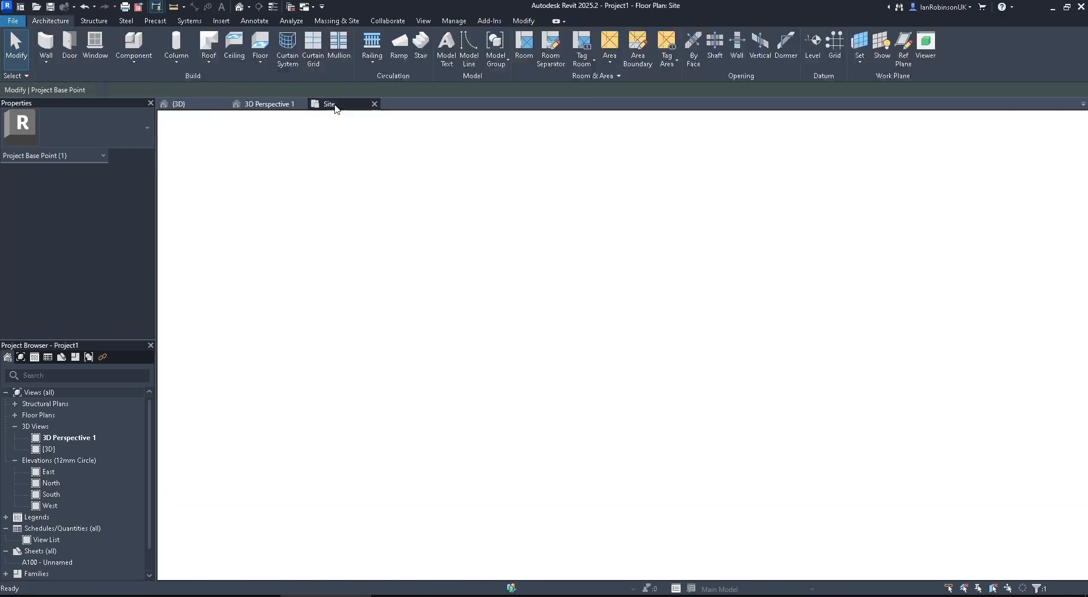
pyautogui.click(13, 21)
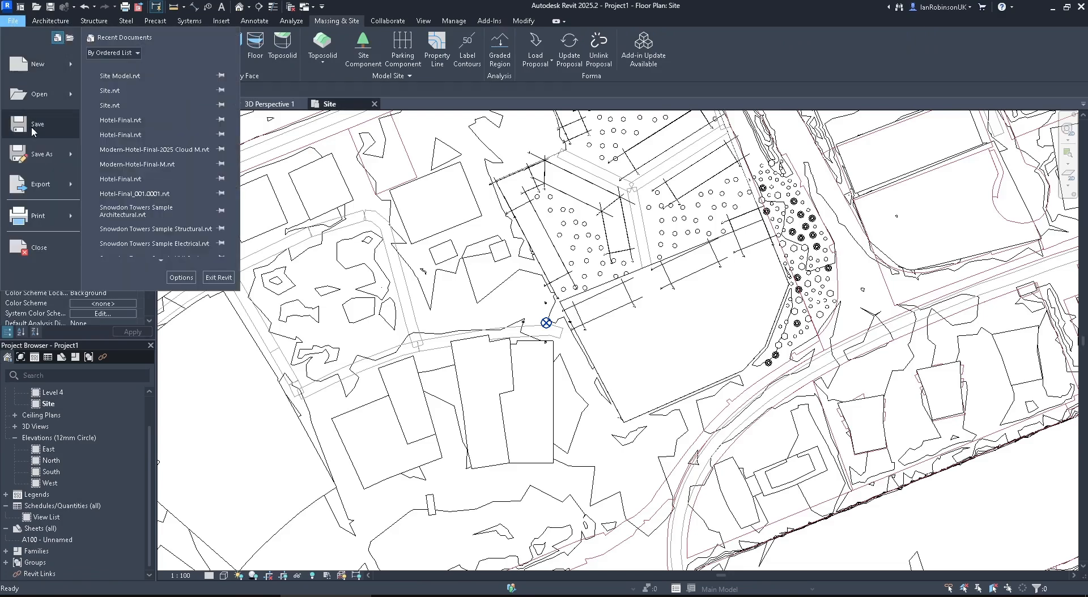
pyautogui.click(126, 84)
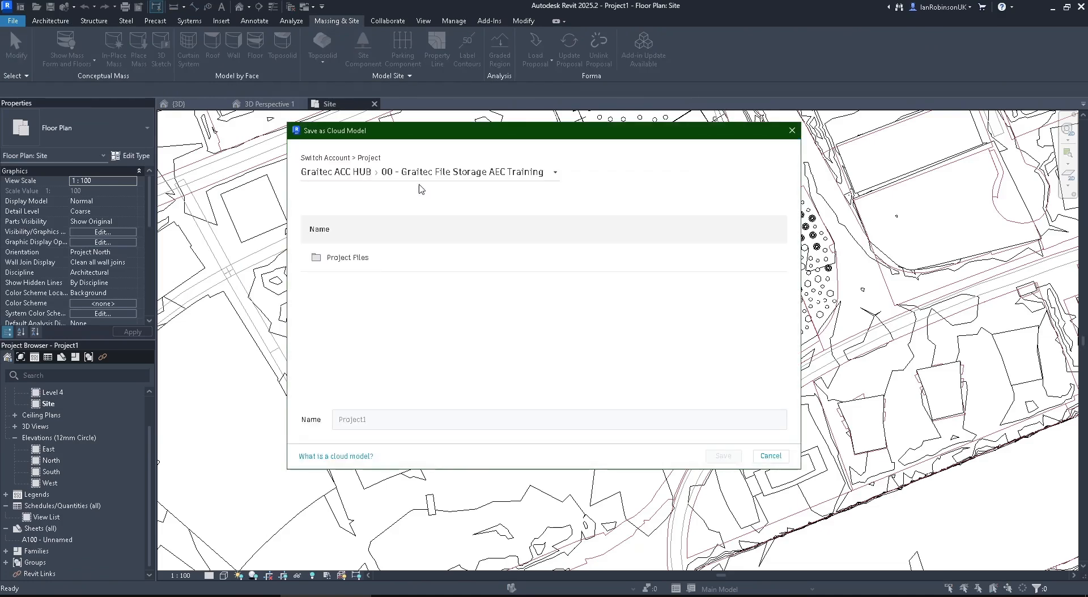
pyautogui.doubleClick(358, 257)
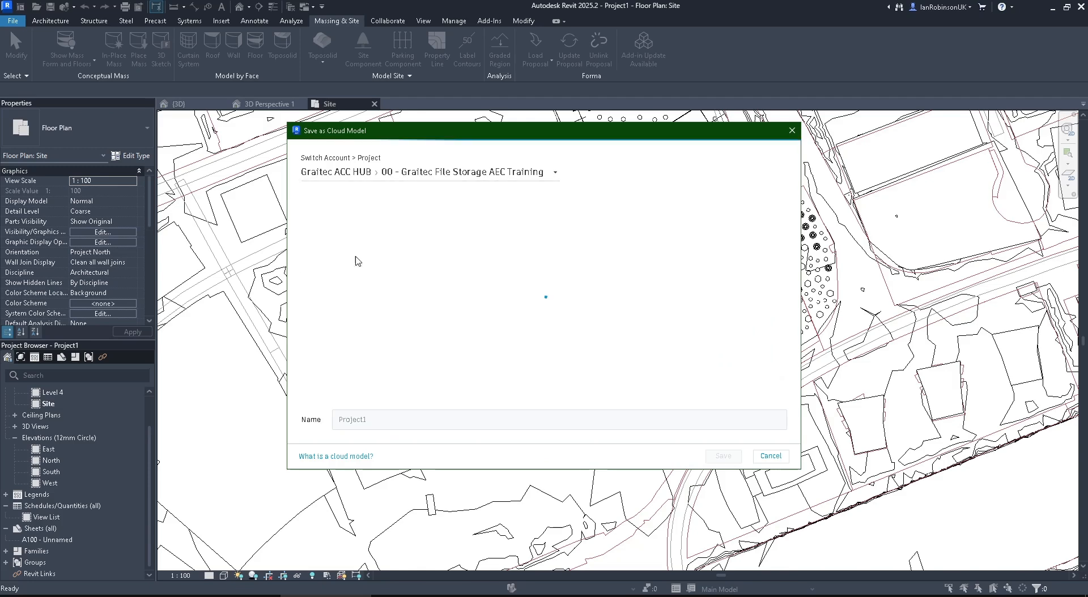
pyautogui.doubleClick(358, 260)
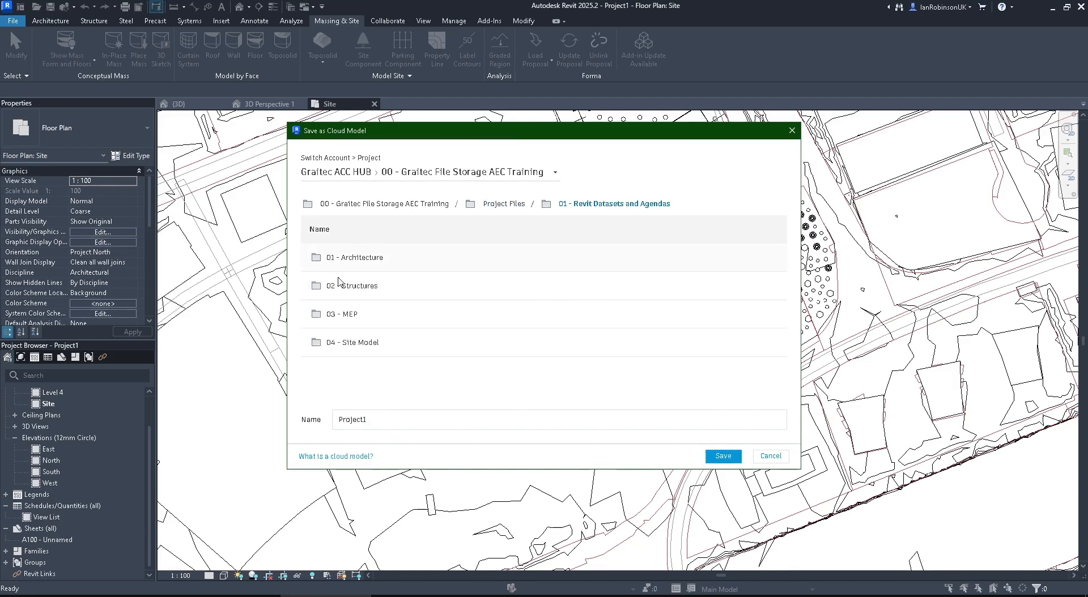
pyautogui.doubleClick(348, 260)
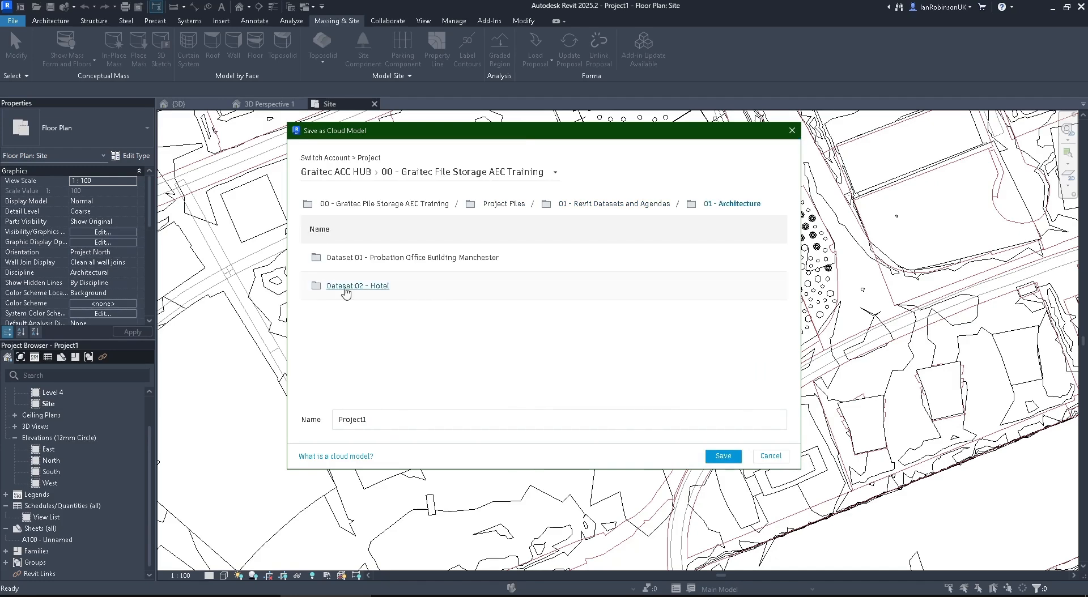
pyautogui.click(765, 457)
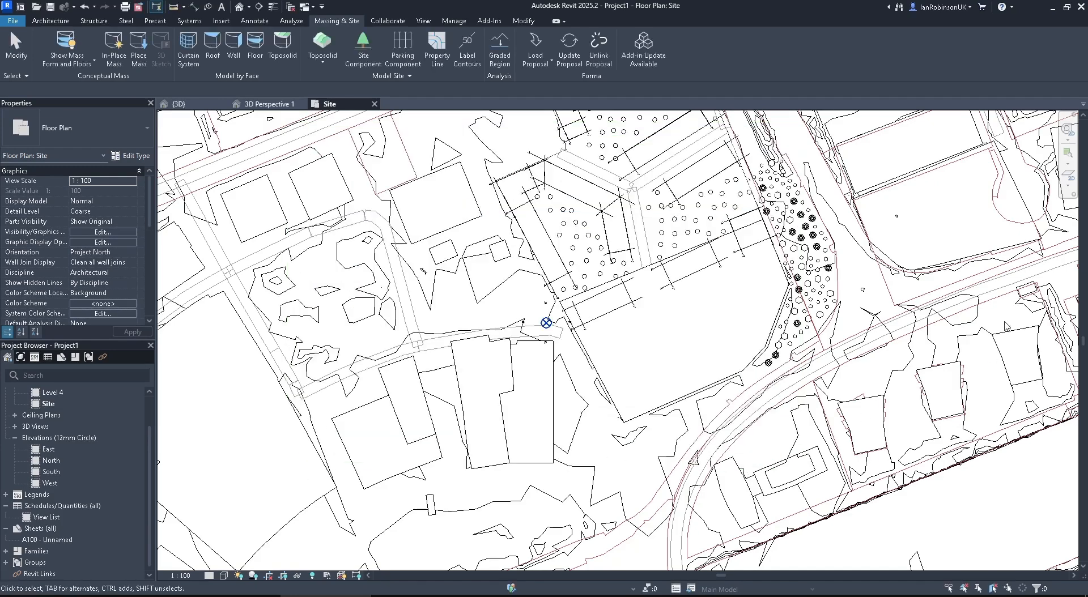